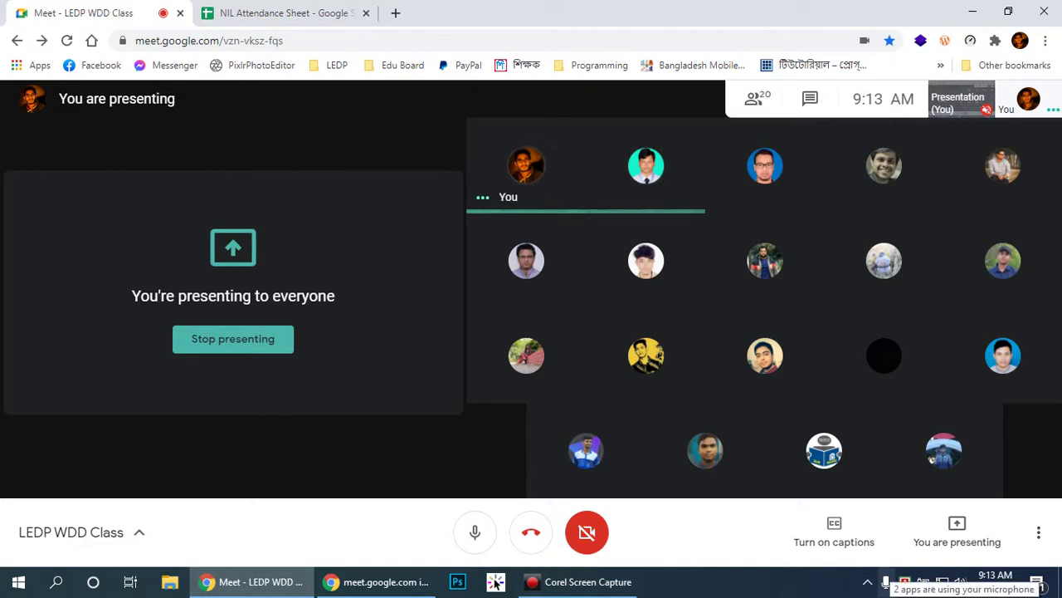
Step: Switch from the Meet window to the NIL Attendance Sheet's WD-05 tab
{"action": "left_click", "coordinate": [230, 10]}
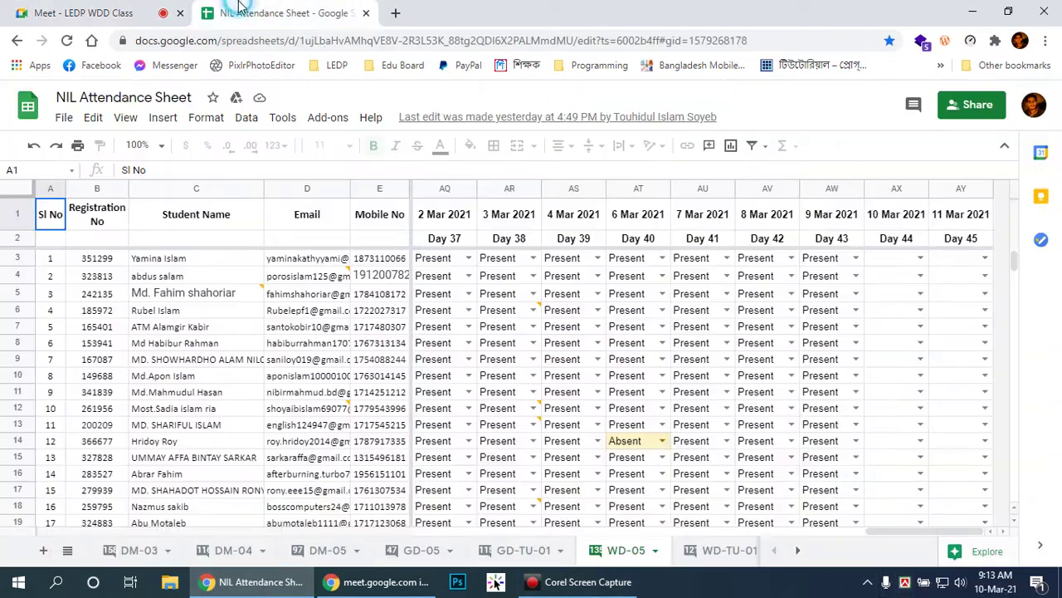
Step: Mark the first student Present in cell AX3 for 10 Mar 2021, after a quick look at Meet
{"action": "left_click", "coordinate": [887, 259]}
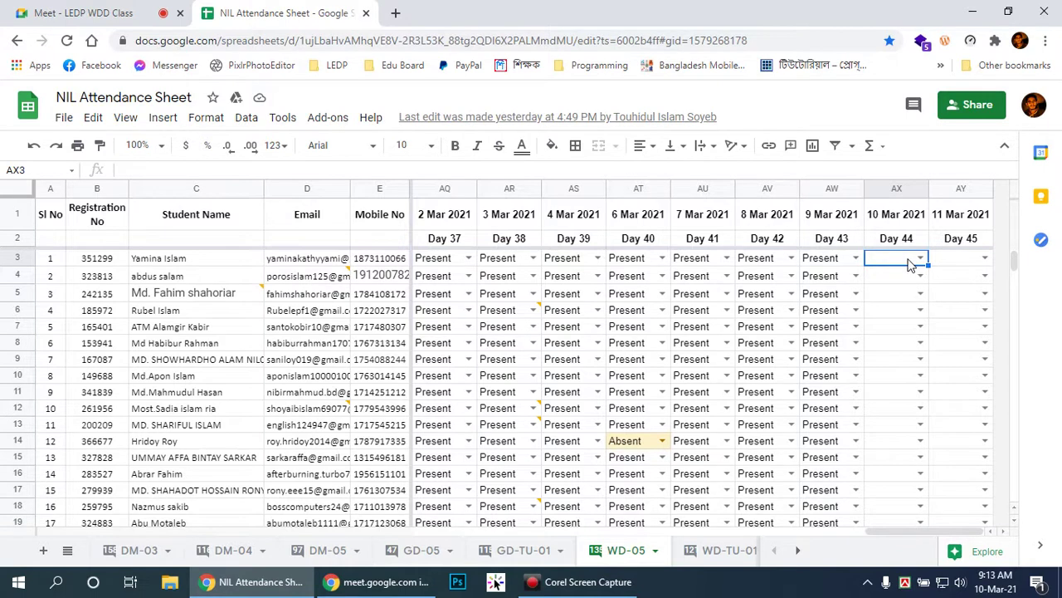
{"action": "left_click", "coordinate": [61, 8]}
{"action": "left_click", "coordinate": [312, 10]}
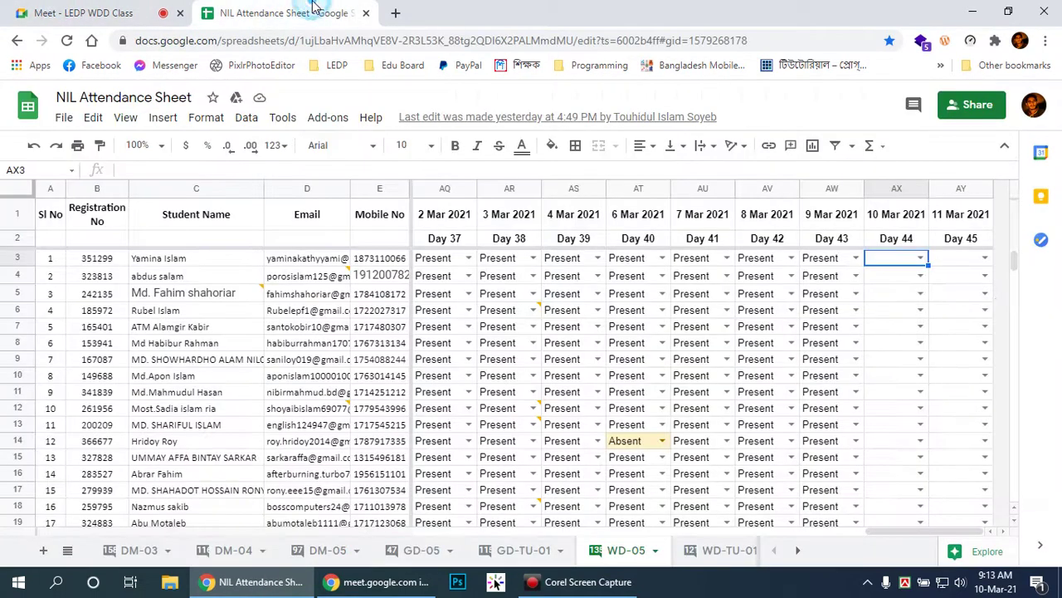
{"action": "left_click", "coordinate": [921, 257]}
{"action": "left_click", "coordinate": [902, 297]}
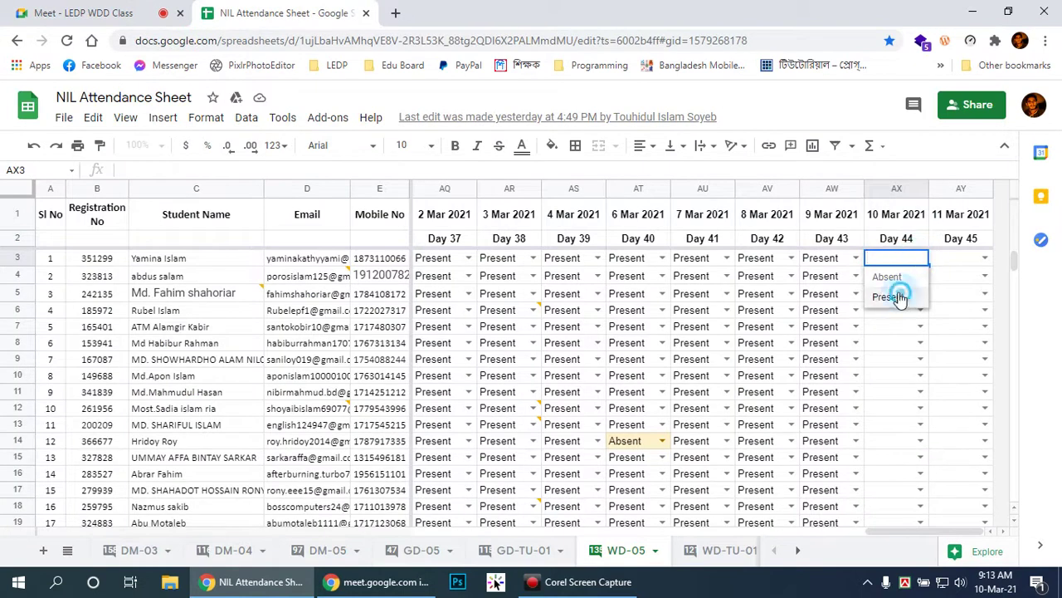
Step: Move to cell AX4 and open its attendance choices, briefly checking the meeting
{"action": "left_click", "coordinate": [913, 275]}
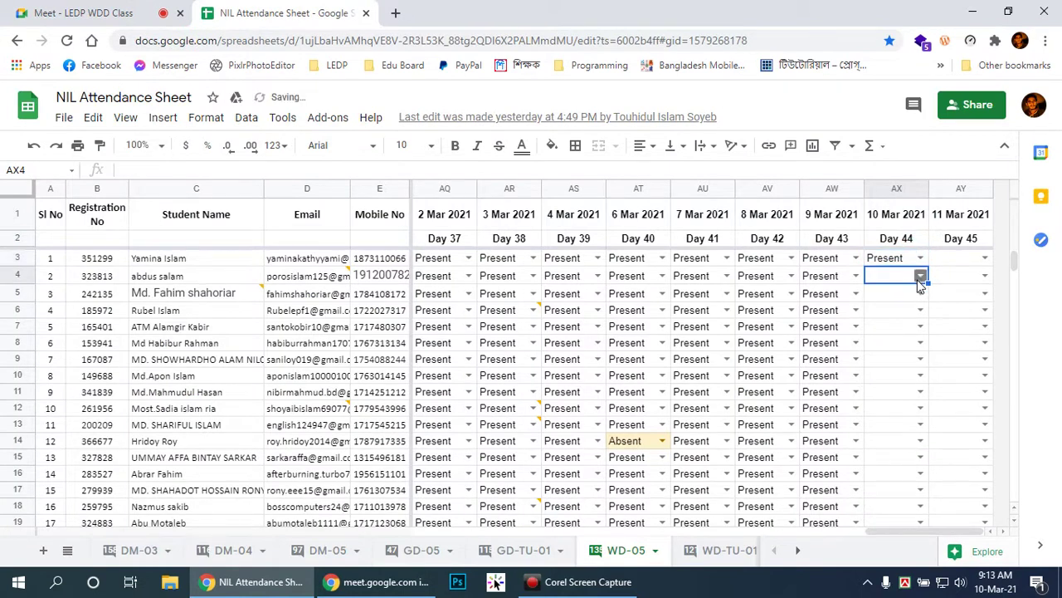
{"action": "left_click", "coordinate": [919, 278]}
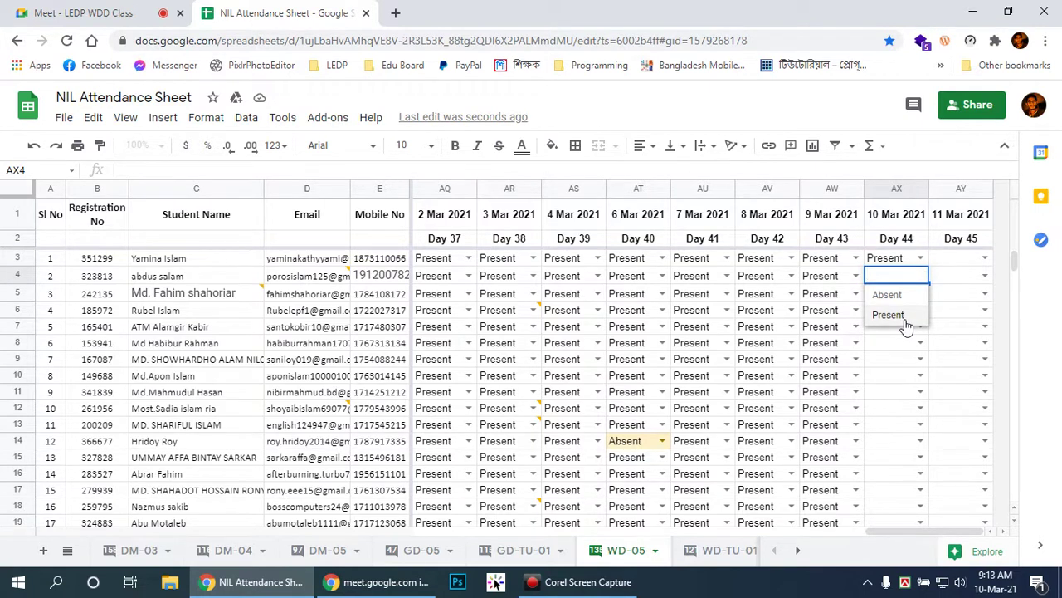
{"action": "left_click", "coordinate": [42, 6]}
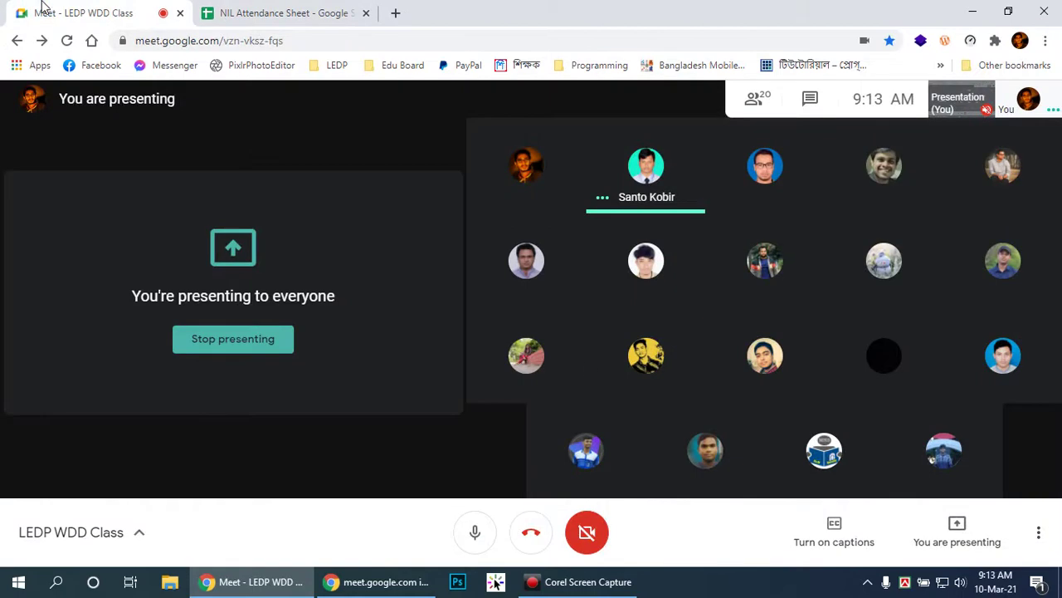
{"action": "key", "text": "ctrl+Tab"}
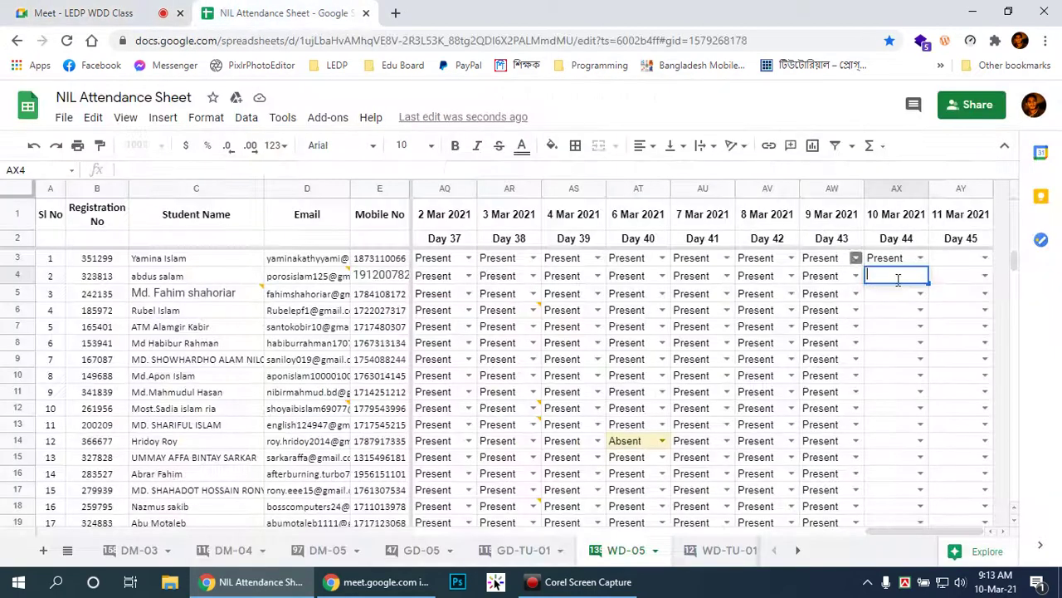
Step: Mark cells AX4, AX5 and AX6 as Present for Day 44
{"action": "left_click", "coordinate": [920, 276]}
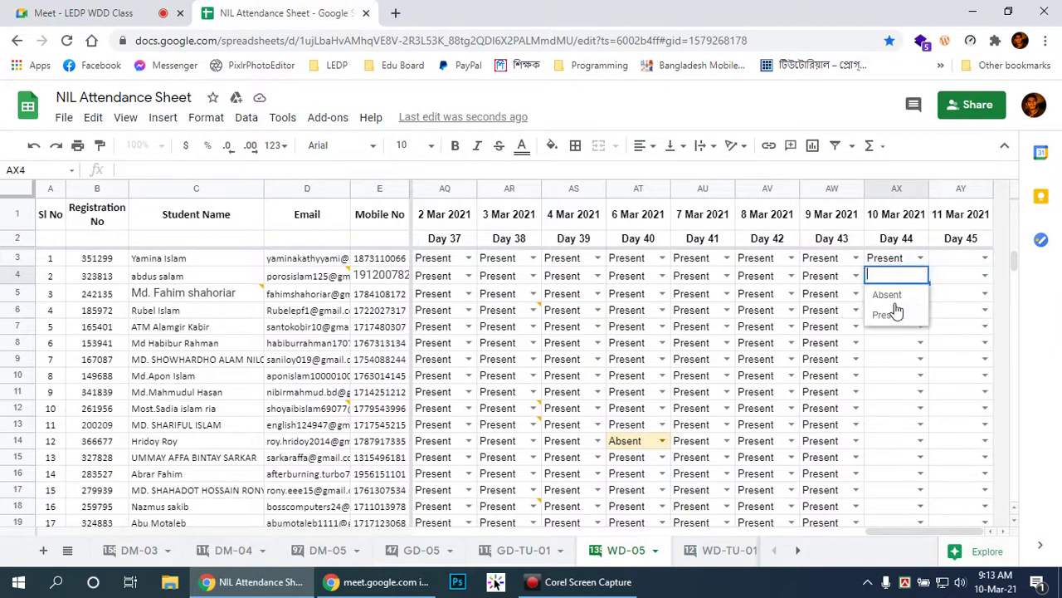
{"action": "left_click", "coordinate": [888, 315]}
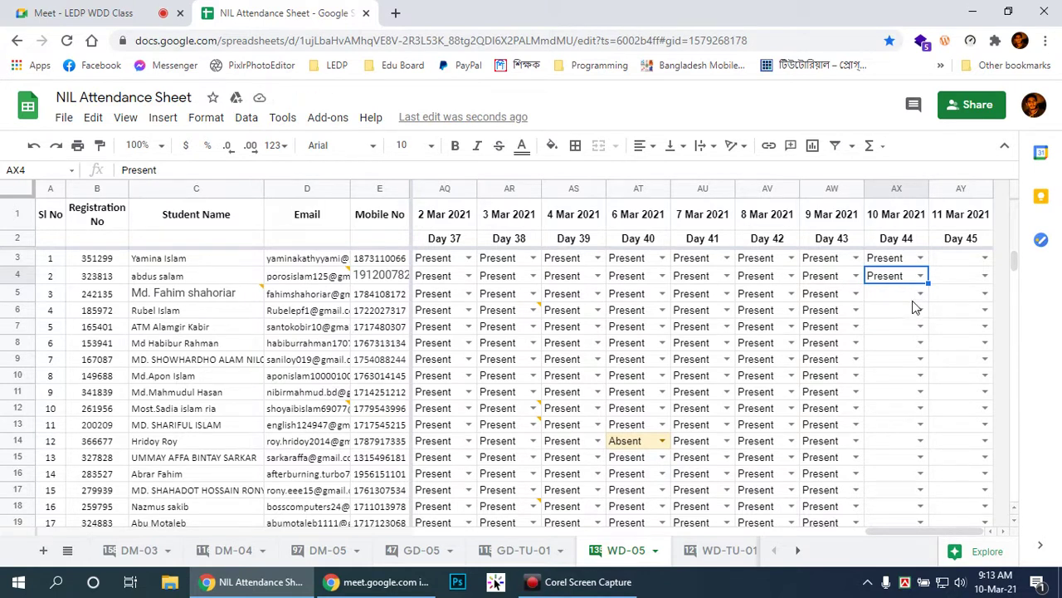
{"action": "left_click", "coordinate": [919, 294]}
{"action": "left_click", "coordinate": [903, 332]}
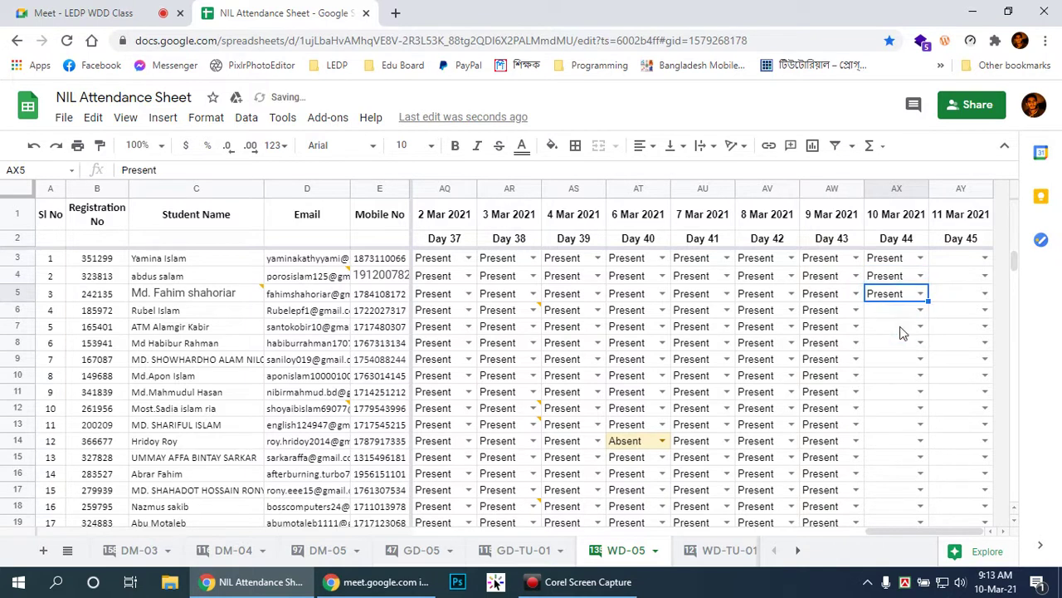
{"action": "left_click", "coordinate": [896, 312]}
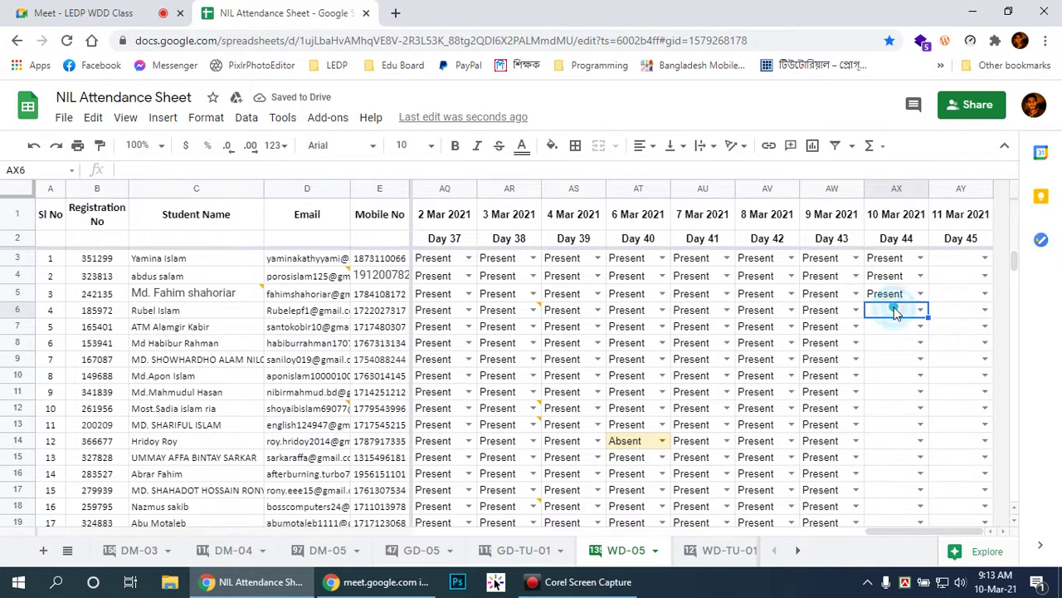
{"action": "left_click", "coordinate": [922, 311]}
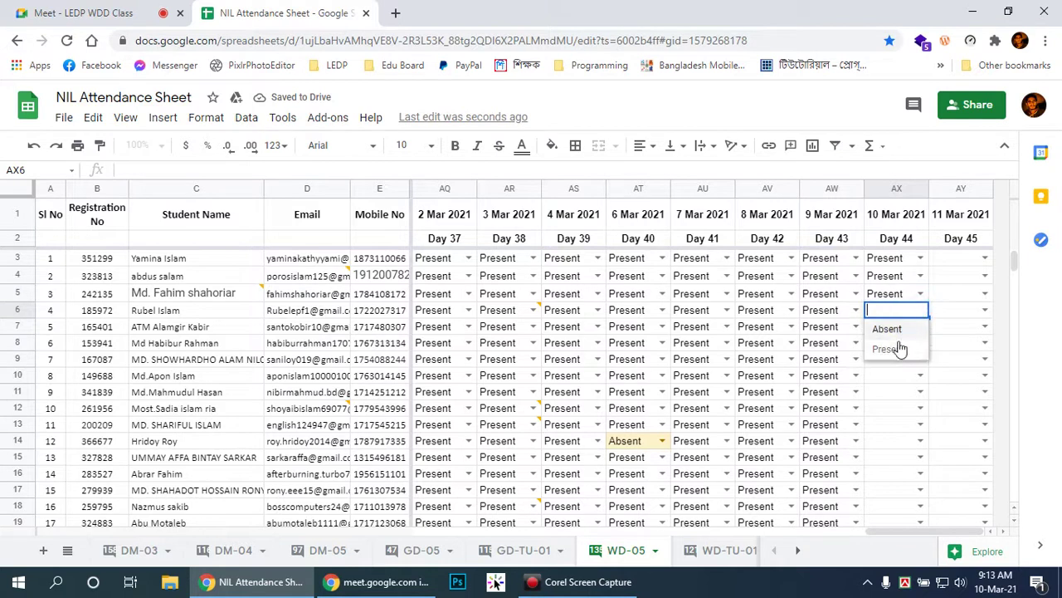
{"action": "left_click", "coordinate": [898, 348]}
Step: Mark cells AX7 and AX8 as Present for Day 44
{"action": "left_click", "coordinate": [913, 329]}
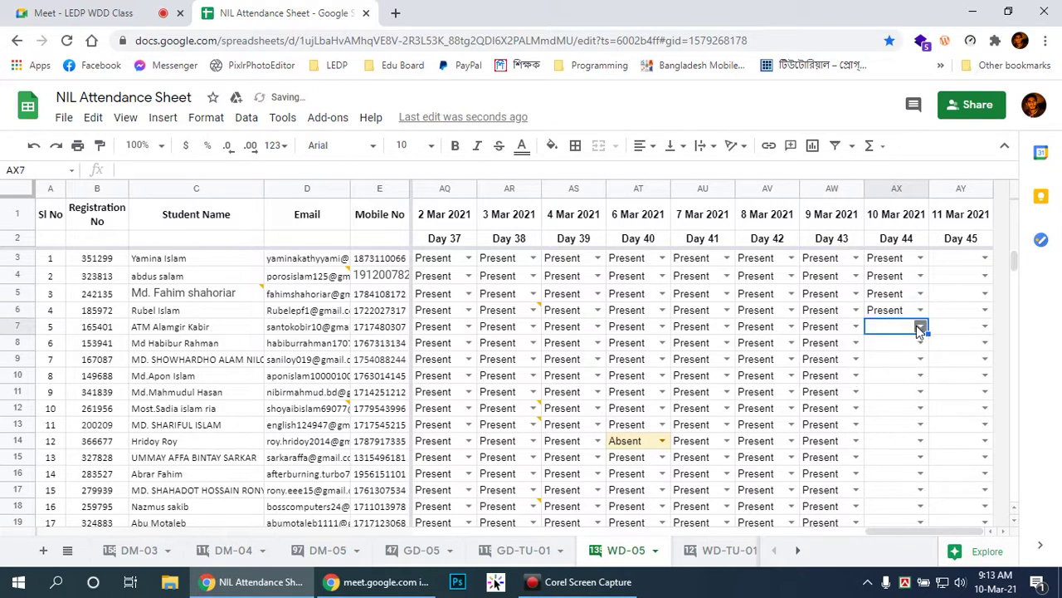
{"action": "left_click", "coordinate": [918, 327]}
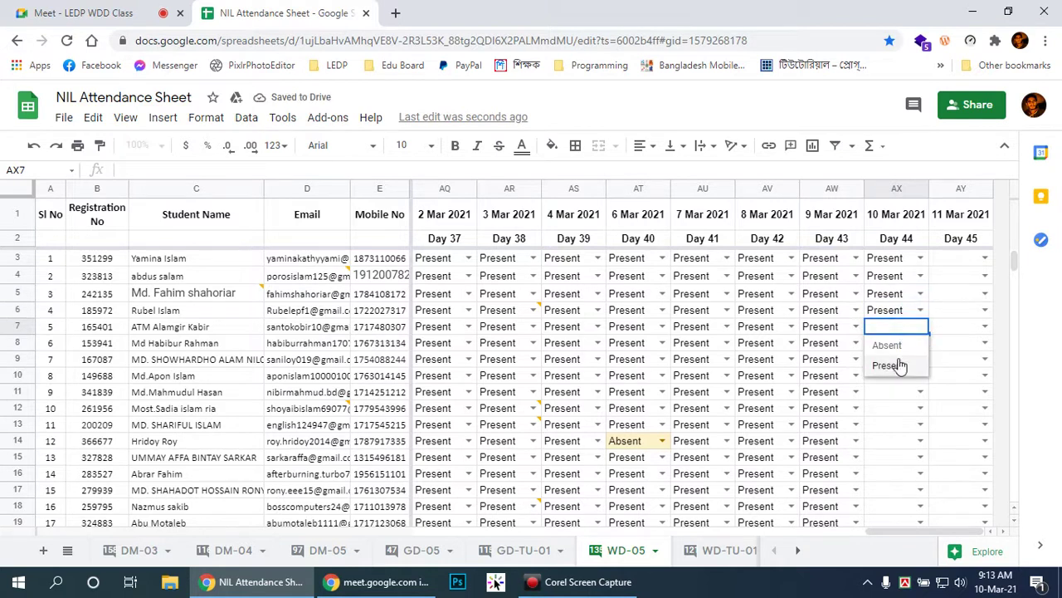
{"action": "left_click", "coordinate": [898, 361]}
{"action": "left_click", "coordinate": [918, 345]}
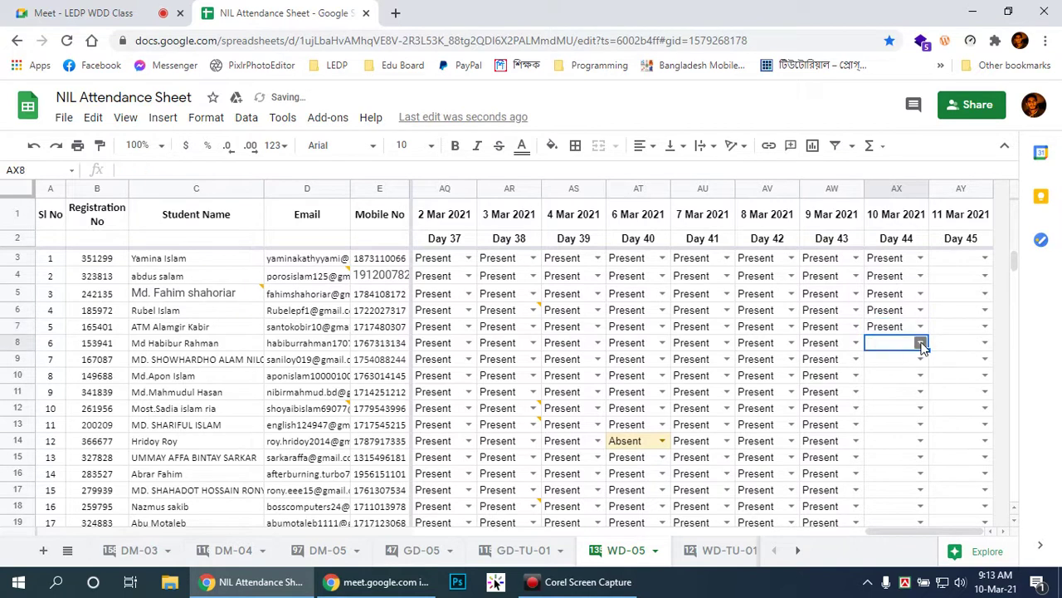
{"action": "left_click", "coordinate": [921, 344]}
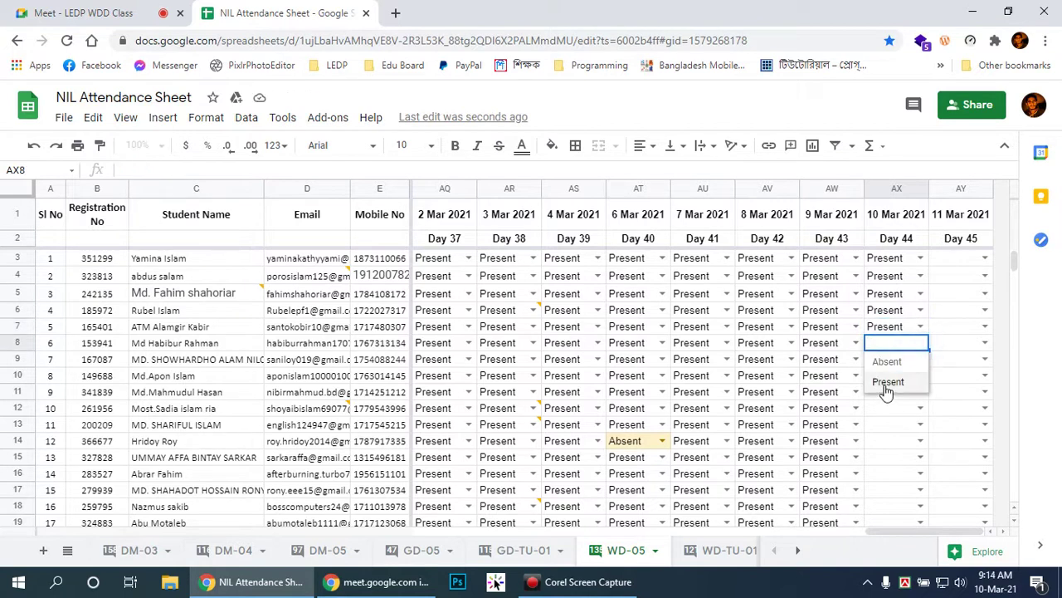
{"action": "left_click", "coordinate": [888, 383]}
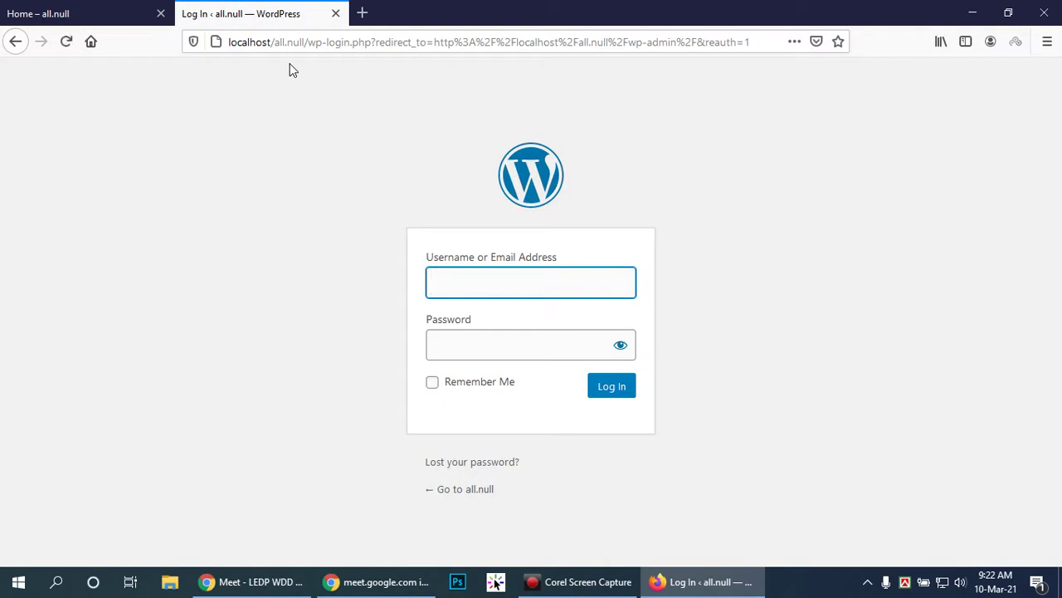
Step: Log in to the all.null WordPress admin with the site username and password
{"action": "type", "text": "adm"}
{"action": "key", "text": "Tab"}
{"action": "type", "text": "admin"}
{"action": "key", "text": "Return"}
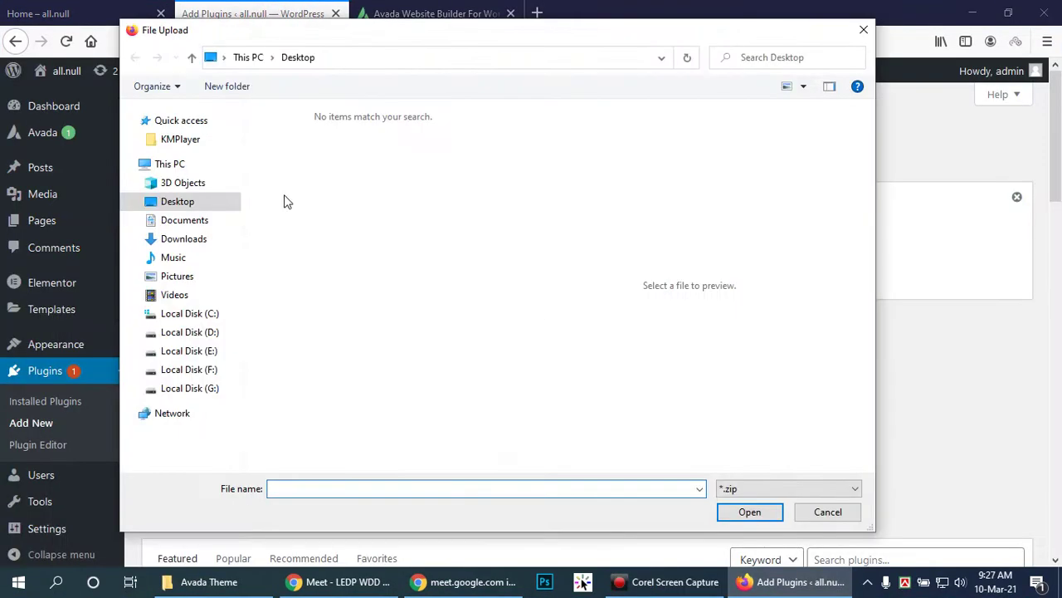
Step: Pick fusion-builder_nulled.zip from Downloads > Null > avada721n > Avada_Full_Package > Avada Theme for upload
{"action": "left_click", "coordinate": [183, 239]}
{"action": "double_click", "coordinate": [404, 188]}
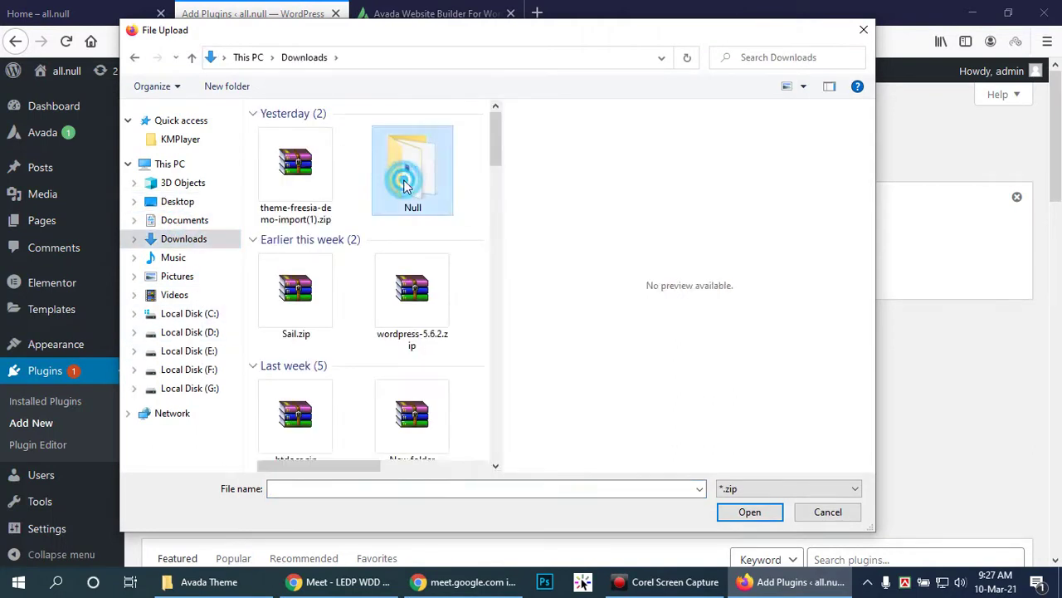
{"action": "double_click", "coordinate": [282, 133]}
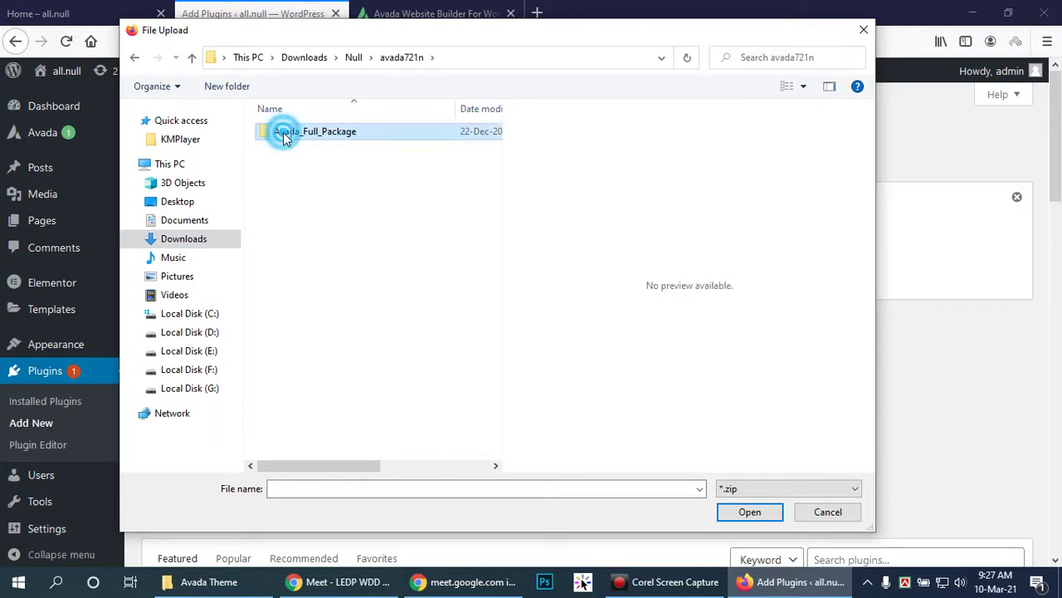
{"action": "double_click", "coordinate": [283, 133]}
{"action": "double_click", "coordinate": [282, 133]}
{"action": "left_click", "coordinate": [284, 165]}
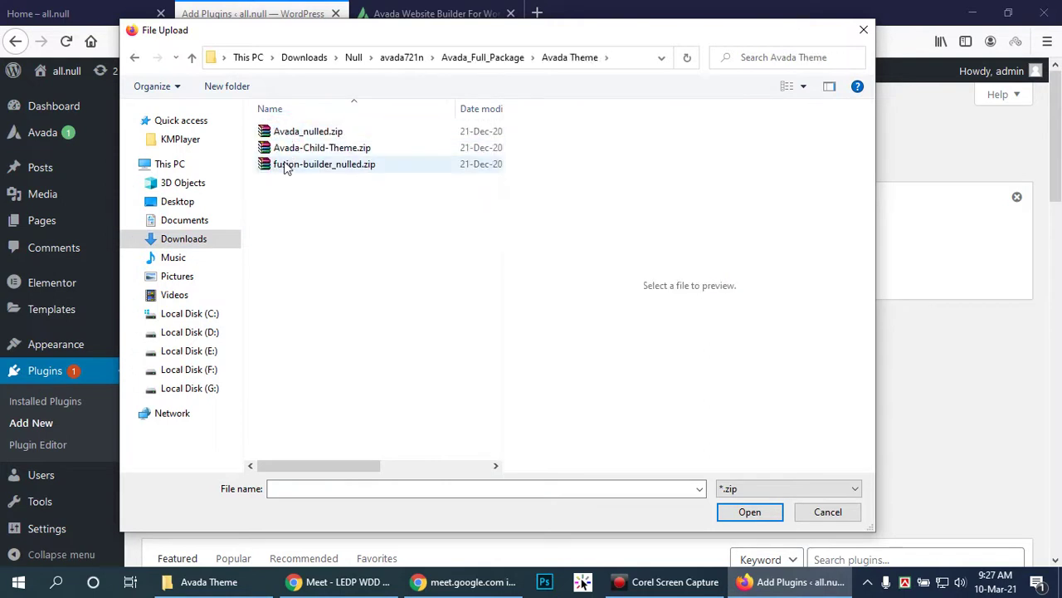
{"action": "left_click", "coordinate": [768, 511]}
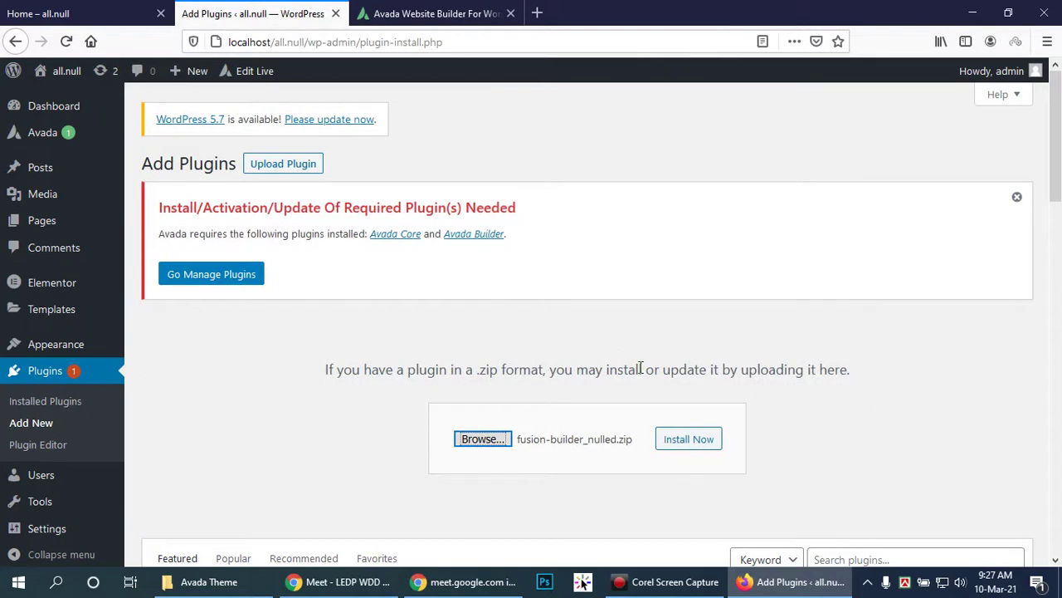
Step: Install the uploaded fusion-builder_nulled.zip plugin and open a new browser tab
{"action": "left_click", "coordinate": [682, 445]}
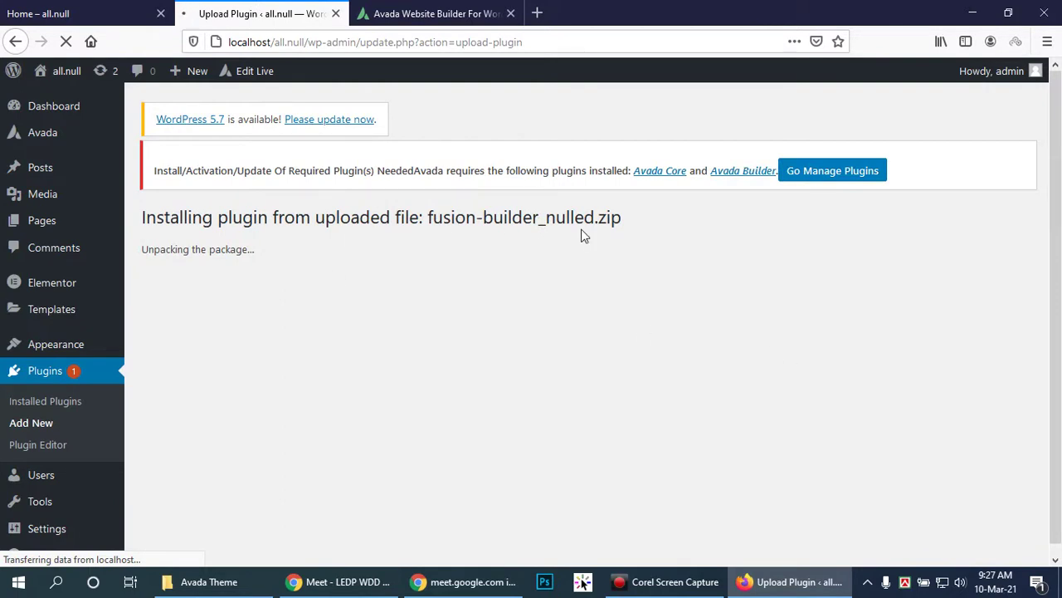
{"action": "left_click", "coordinate": [537, 12]}
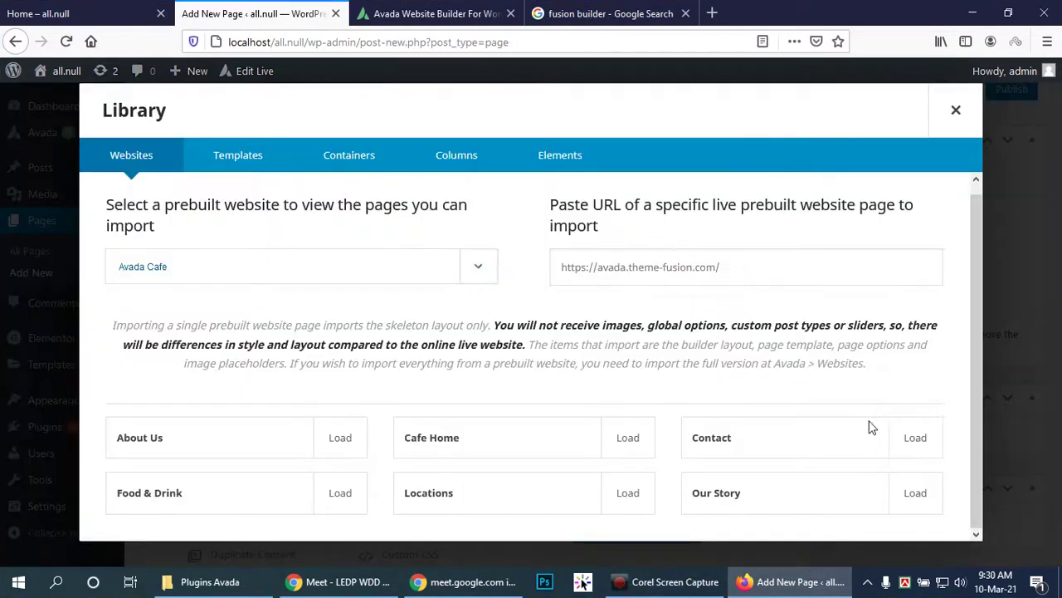
Step: Load Avada Cafe's About Us layout from the Websites library, confirming content replacement
{"action": "scroll", "coordinate": [913, 428], "scroll_direction": "up", "scroll_amount": 1}
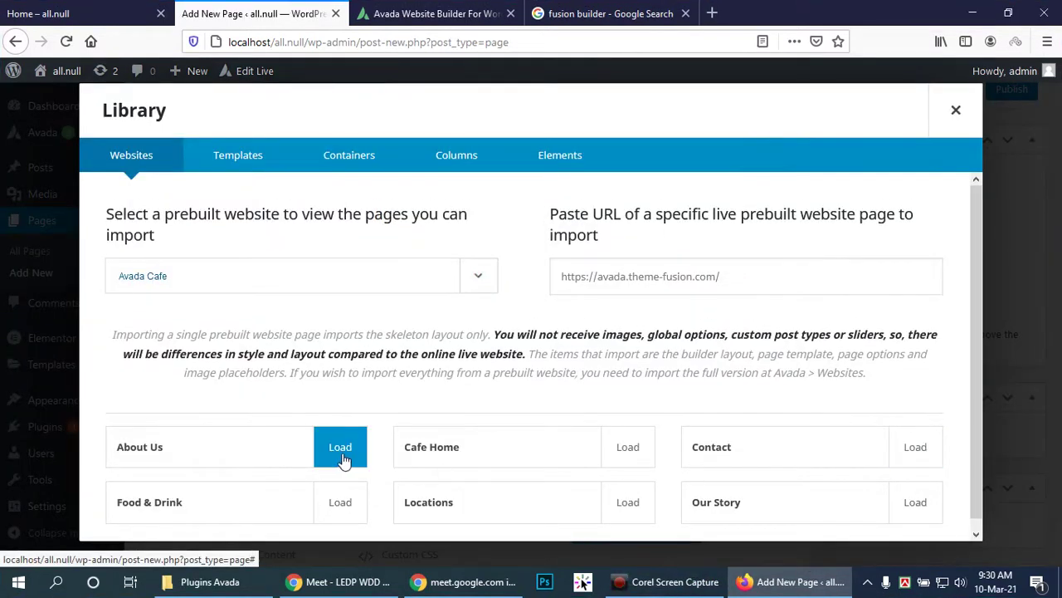
{"action": "scroll", "coordinate": [343, 459], "scroll_direction": "down", "scroll_amount": 1}
{"action": "left_click", "coordinate": [340, 444]}
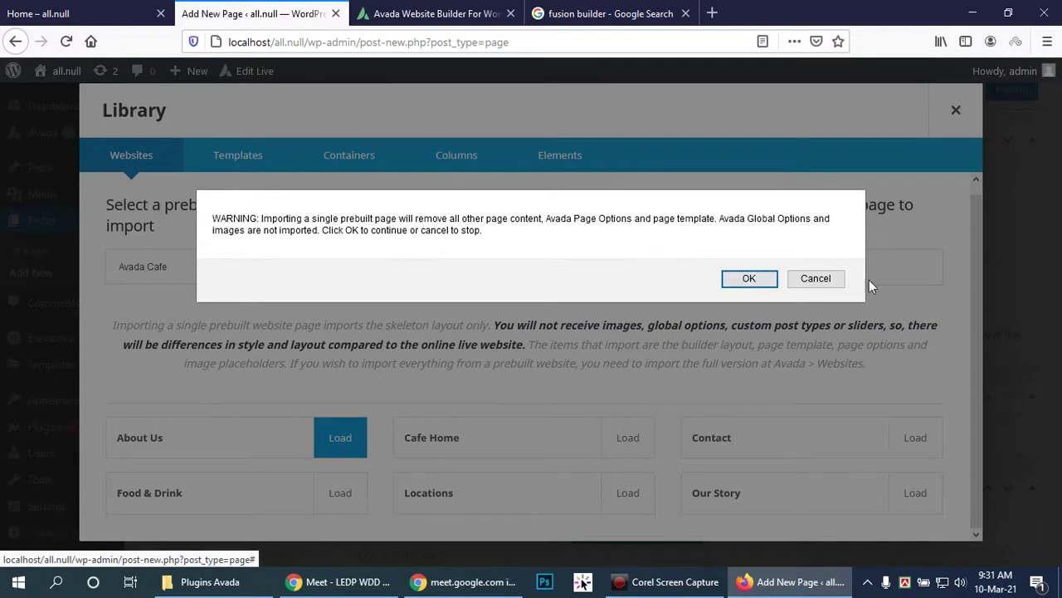
{"action": "left_click", "coordinate": [813, 280]}
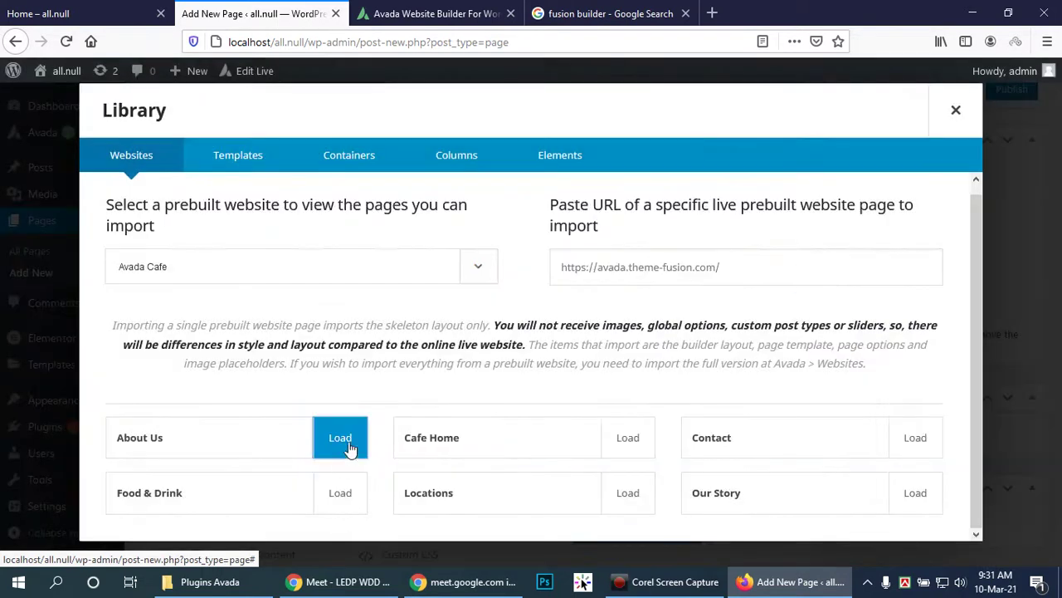
{"action": "left_click", "coordinate": [847, 262]}
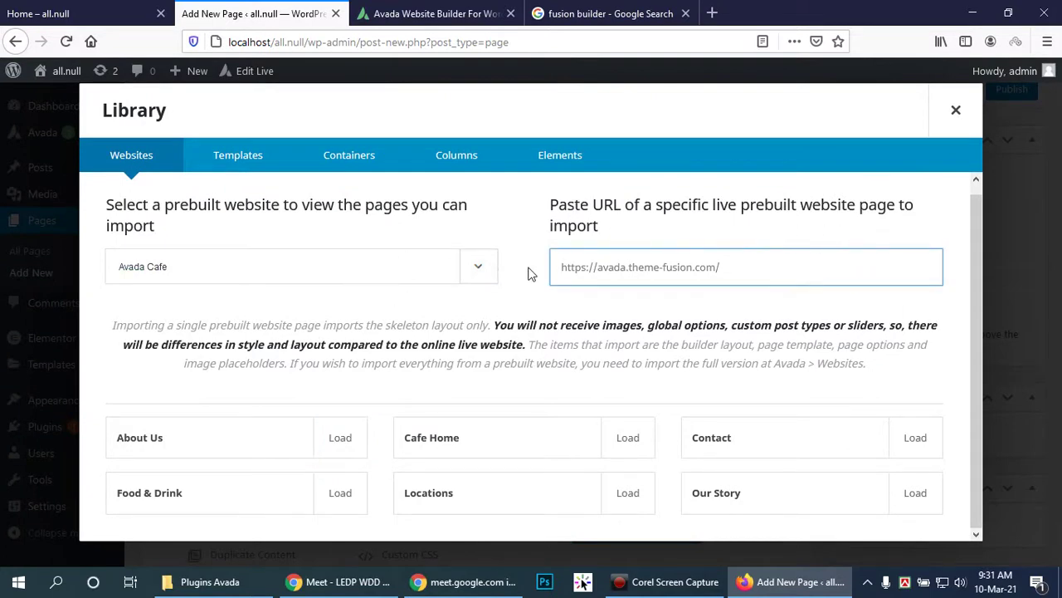
{"action": "left_click", "coordinate": [340, 440]}
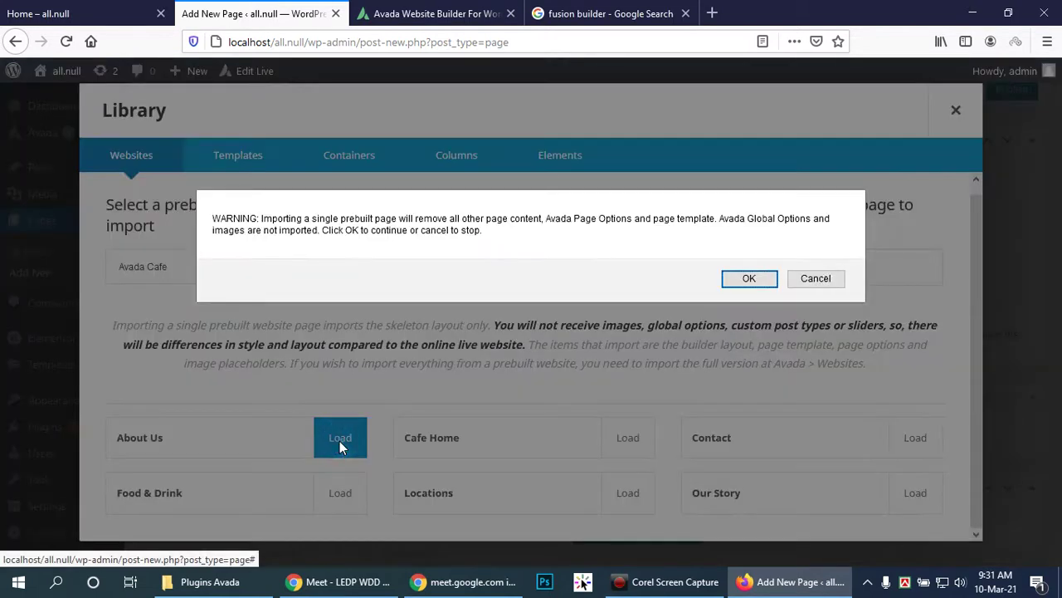
{"action": "left_click", "coordinate": [765, 278]}
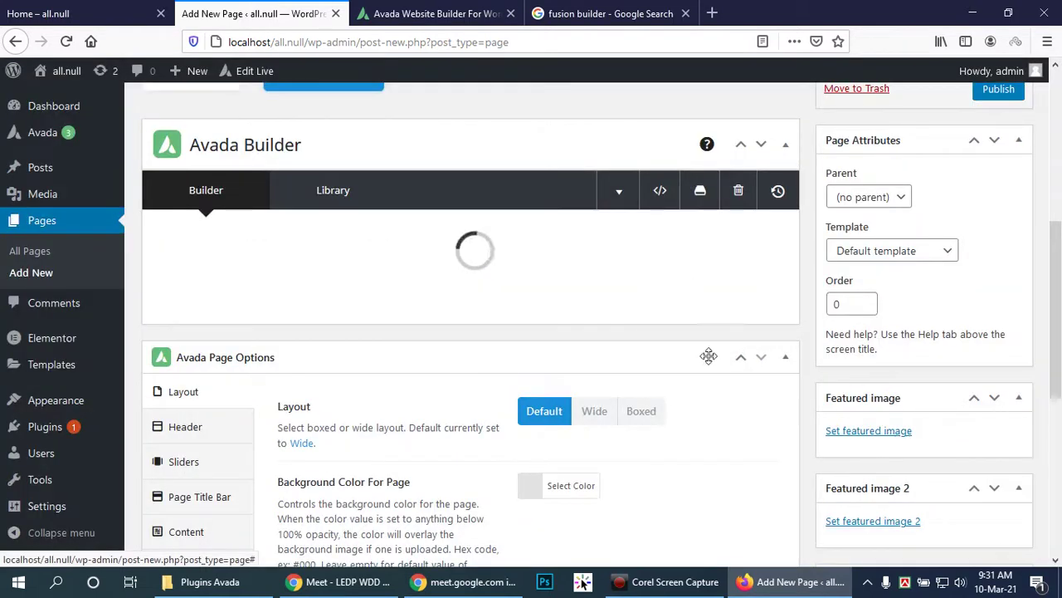
Step: Scroll through the imported About Us containers, noting the missing cafe-about slider notice
{"action": "scroll", "coordinate": [437, 338], "scroll_direction": "up", "scroll_amount": 2}
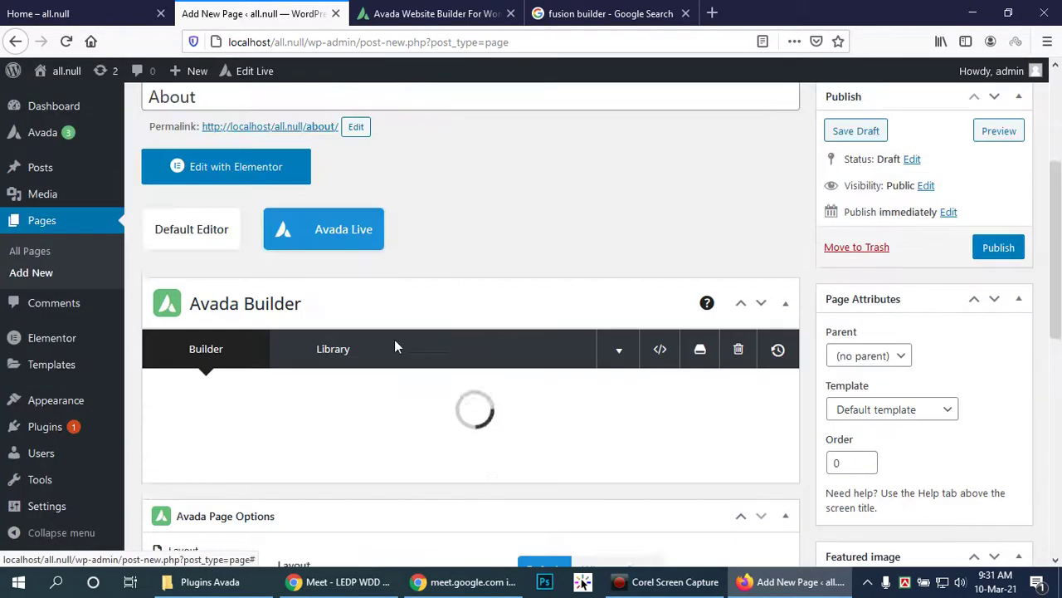
{"action": "scroll", "coordinate": [482, 243], "scroll_direction": "down", "scroll_amount": 3}
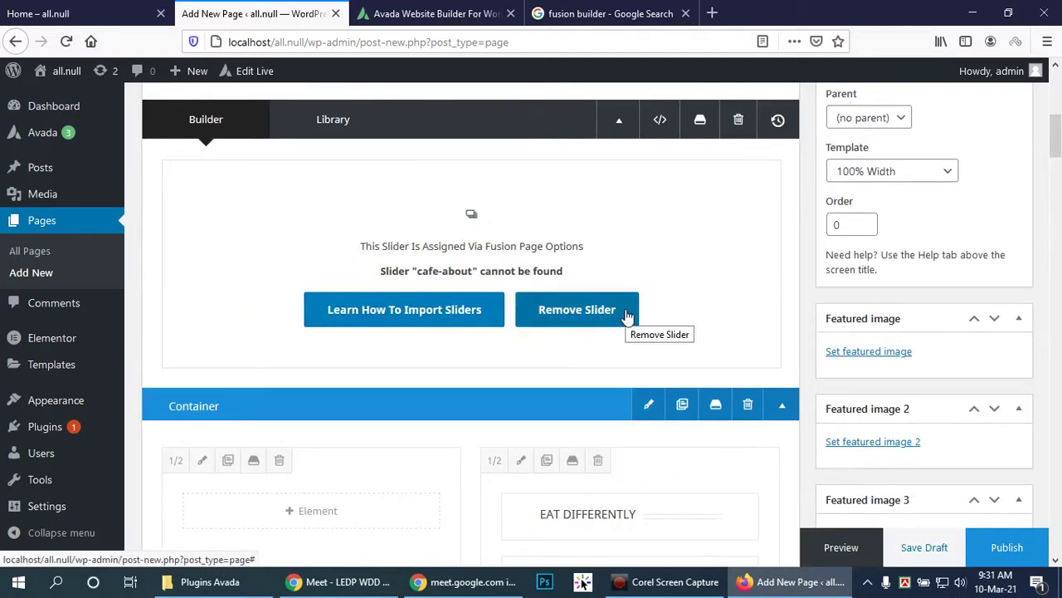
{"action": "scroll", "coordinate": [623, 311], "scroll_direction": "down", "scroll_amount": 2}
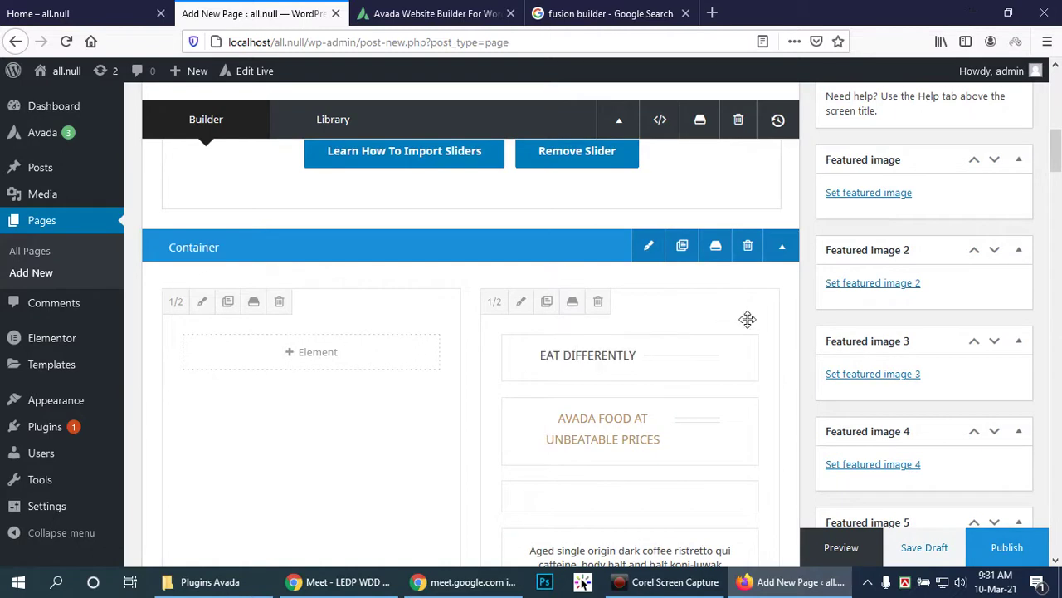
{"action": "scroll", "coordinate": [990, 328], "scroll_direction": "down", "scroll_amount": 5}
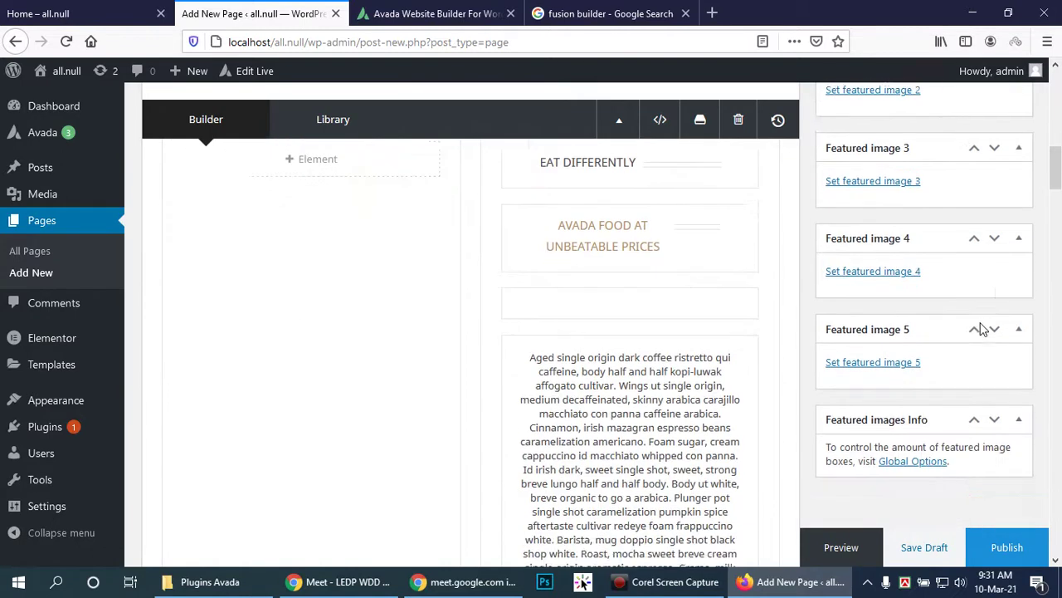
{"action": "scroll", "coordinate": [975, 326], "scroll_direction": "down", "scroll_amount": 3}
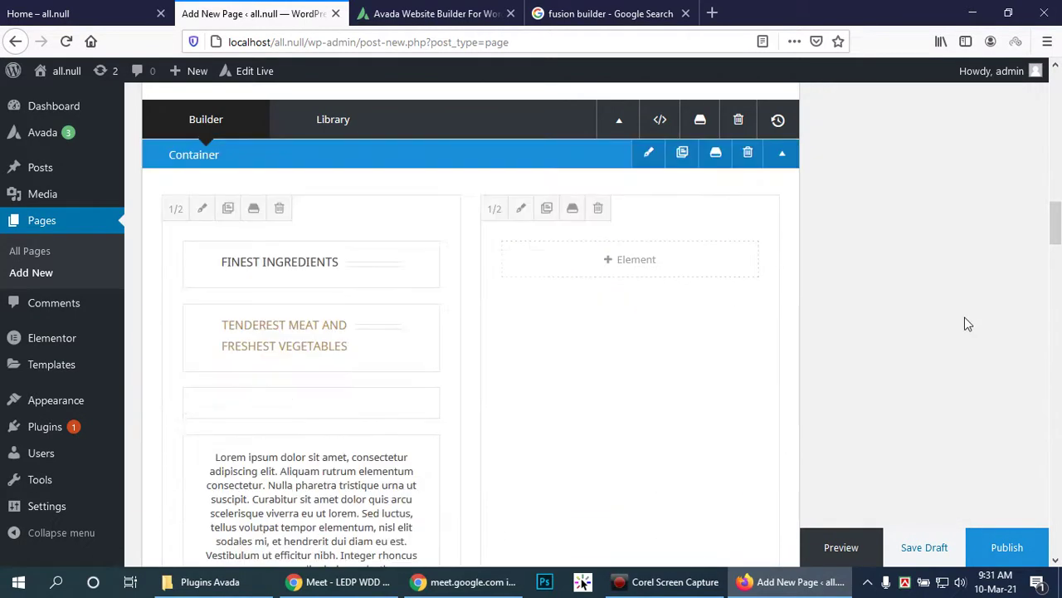
{"action": "scroll", "coordinate": [963, 323], "scroll_direction": "down", "scroll_amount": 10}
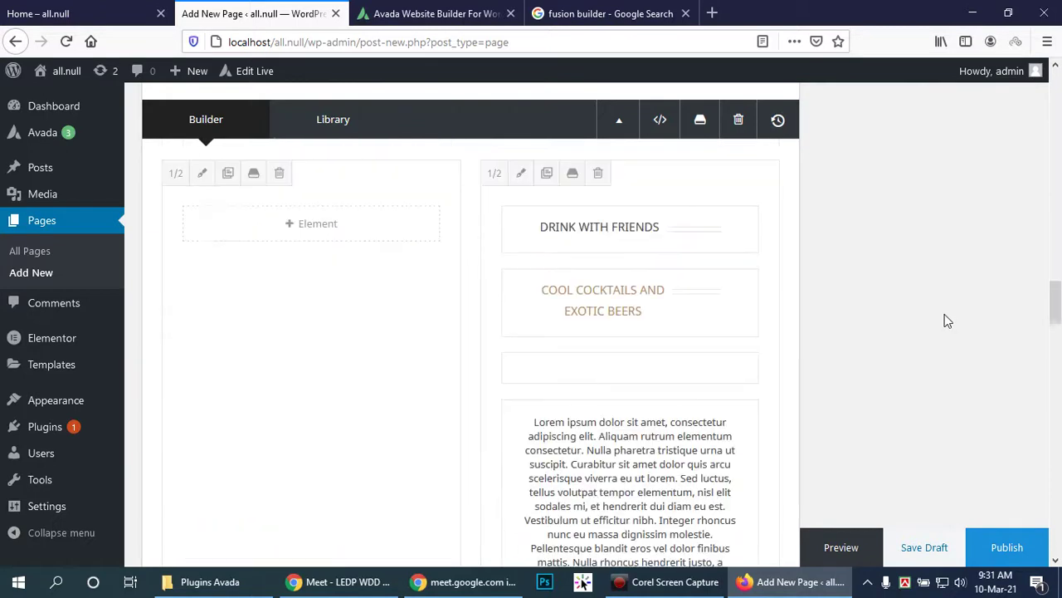
{"action": "scroll", "coordinate": [940, 315], "scroll_direction": "down", "scroll_amount": 6}
{"action": "scroll", "coordinate": [939, 315], "scroll_direction": "up", "scroll_amount": 3}
{"action": "scroll", "coordinate": [942, 320], "scroll_direction": "up", "scroll_amount": 15}
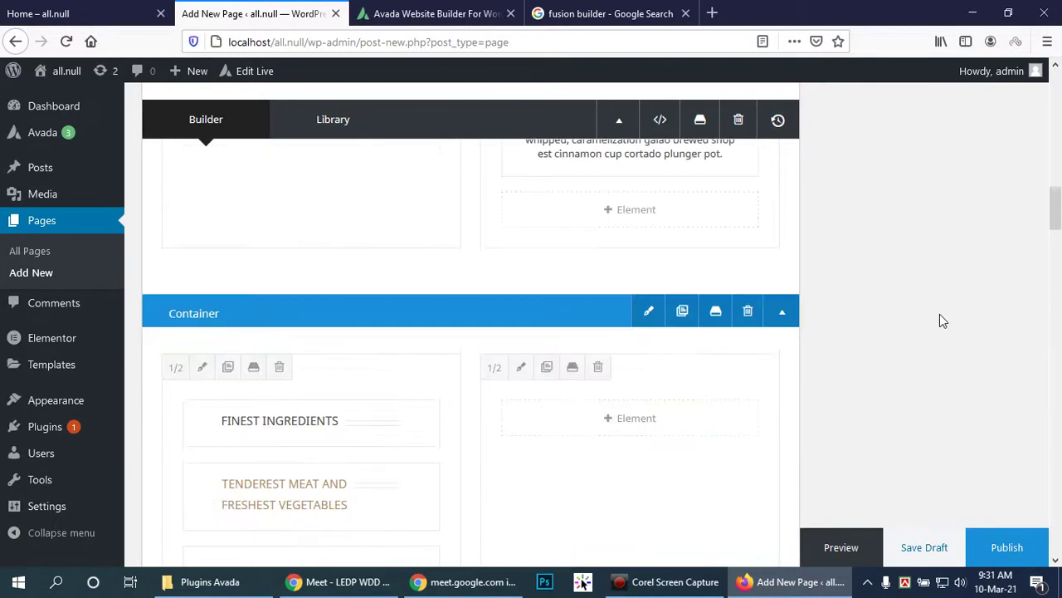
{"action": "scroll", "coordinate": [942, 319], "scroll_direction": "up", "scroll_amount": 6}
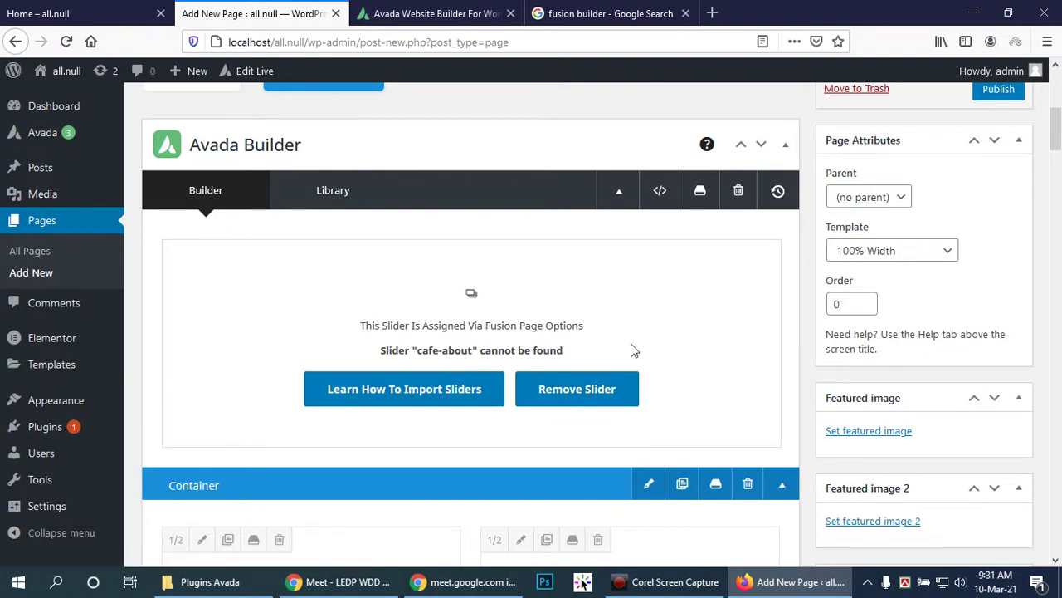
Step: Reopen the Avada Builder Library of prebuilt Avada Cafe pages
{"action": "left_click", "coordinate": [388, 350]}
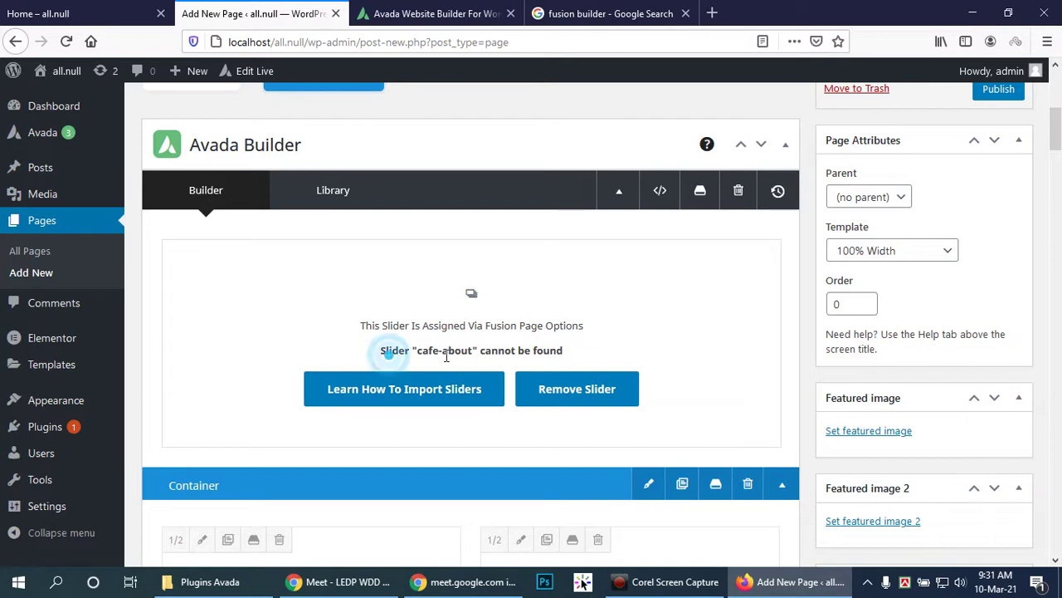
{"action": "scroll", "coordinate": [702, 363], "scroll_direction": "up", "scroll_amount": 2}
{"action": "scroll", "coordinate": [697, 363], "scroll_direction": "down", "scroll_amount": 2}
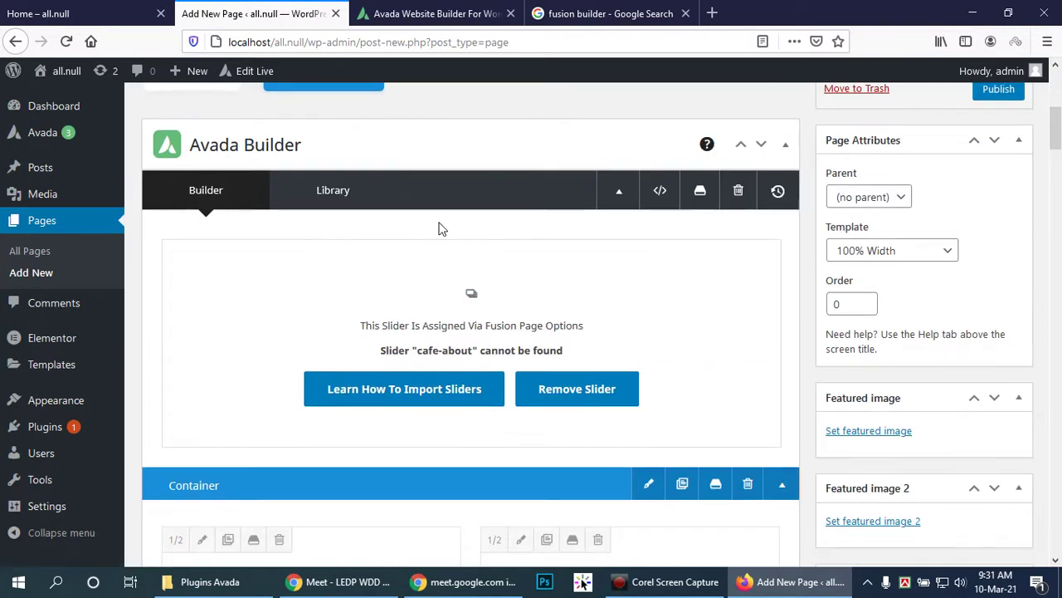
{"action": "left_click", "coordinate": [343, 195]}
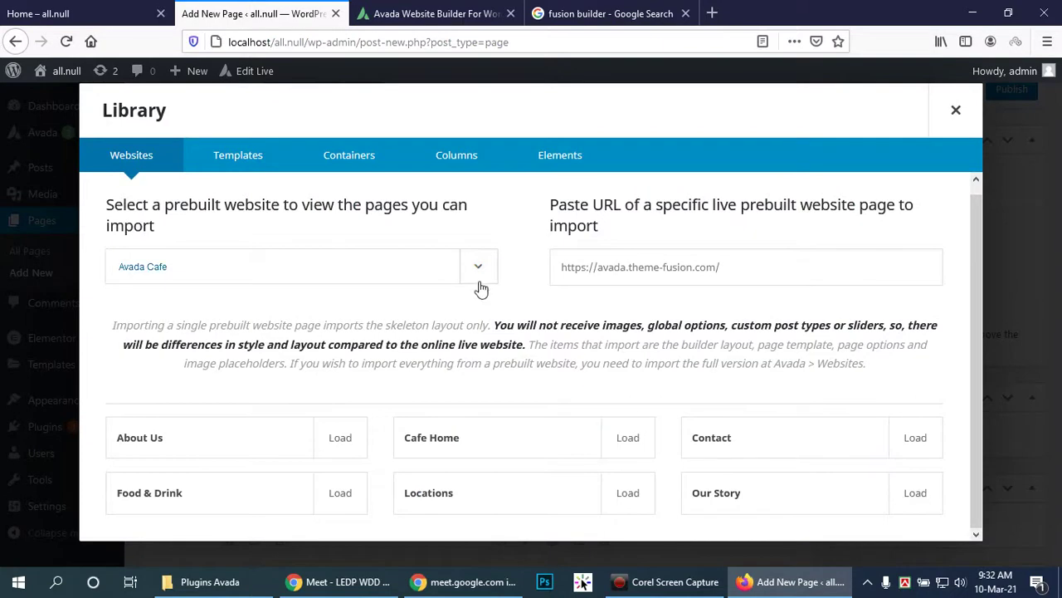
Step: Browse the Library's saved Templates, Containers and Columns
{"action": "left_click", "coordinate": [224, 157]}
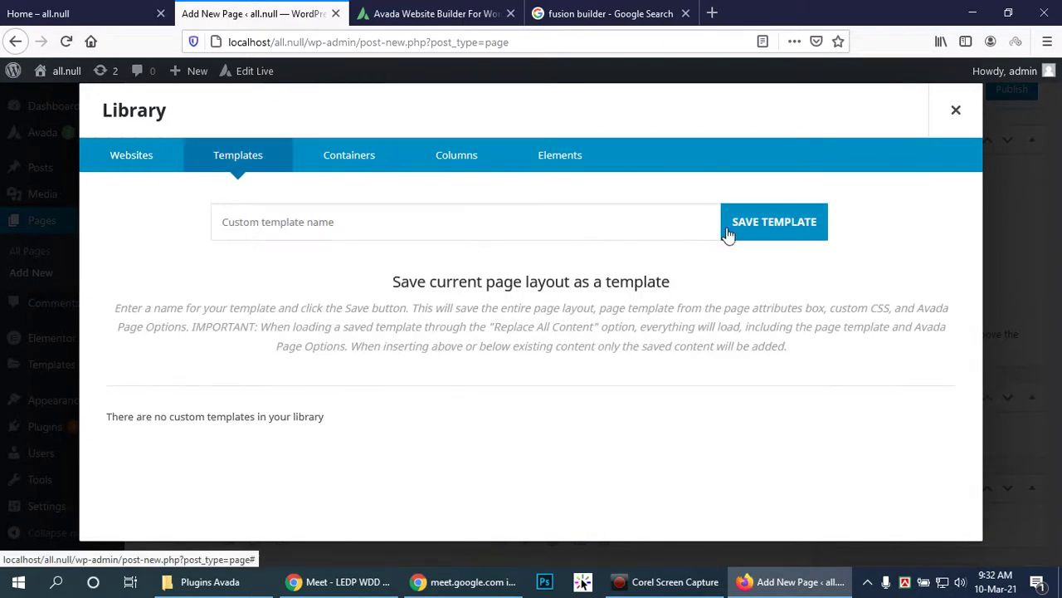
{"action": "left_click", "coordinate": [537, 215]}
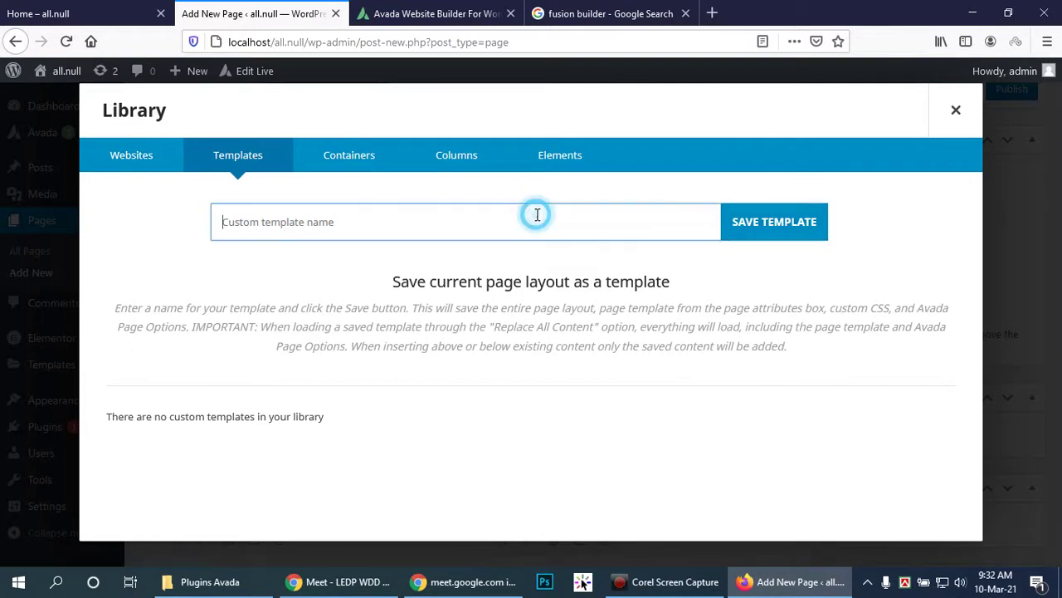
{"action": "left_click", "coordinate": [340, 160]}
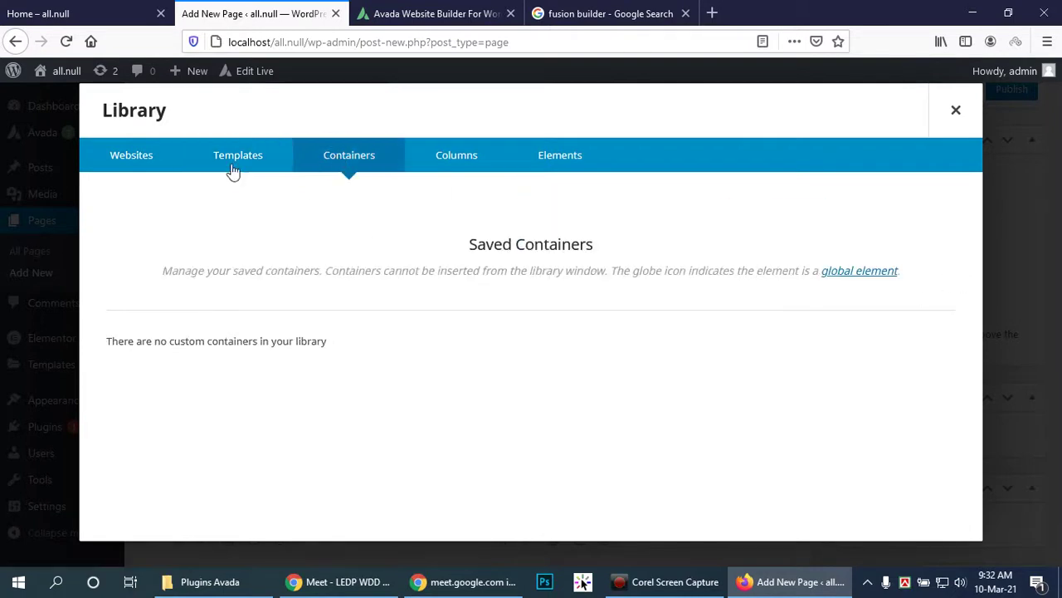
{"action": "left_click", "coordinate": [217, 155]}
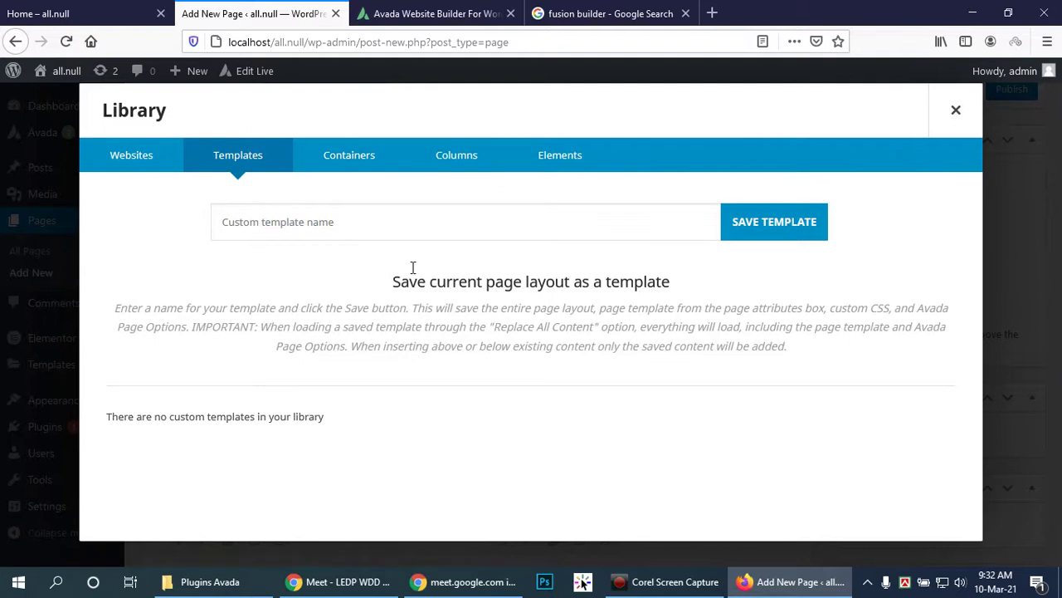
{"action": "left_click", "coordinate": [474, 158]}
{"action": "left_click", "coordinate": [345, 159]}
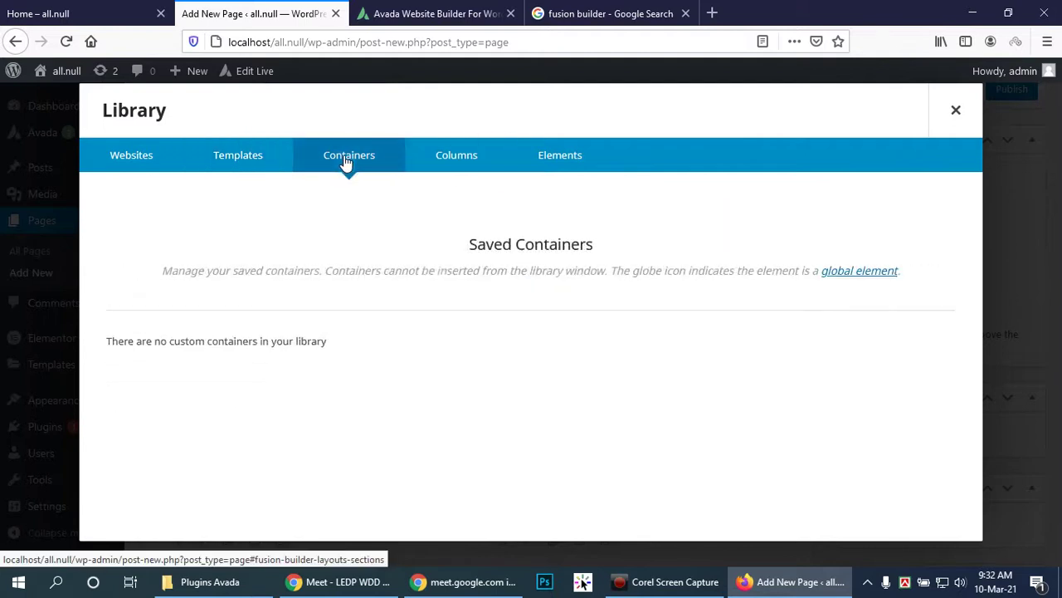
Step: Open the global element documentation in another tab, then close the Library
{"action": "left_click", "coordinate": [867, 273]}
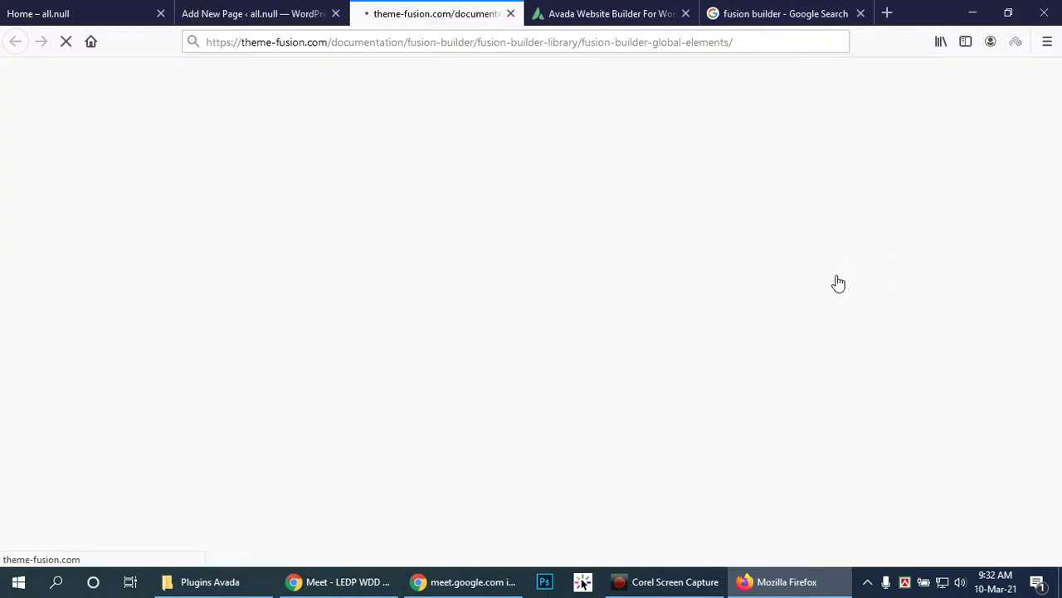
{"action": "left_click", "coordinate": [267, 12]}
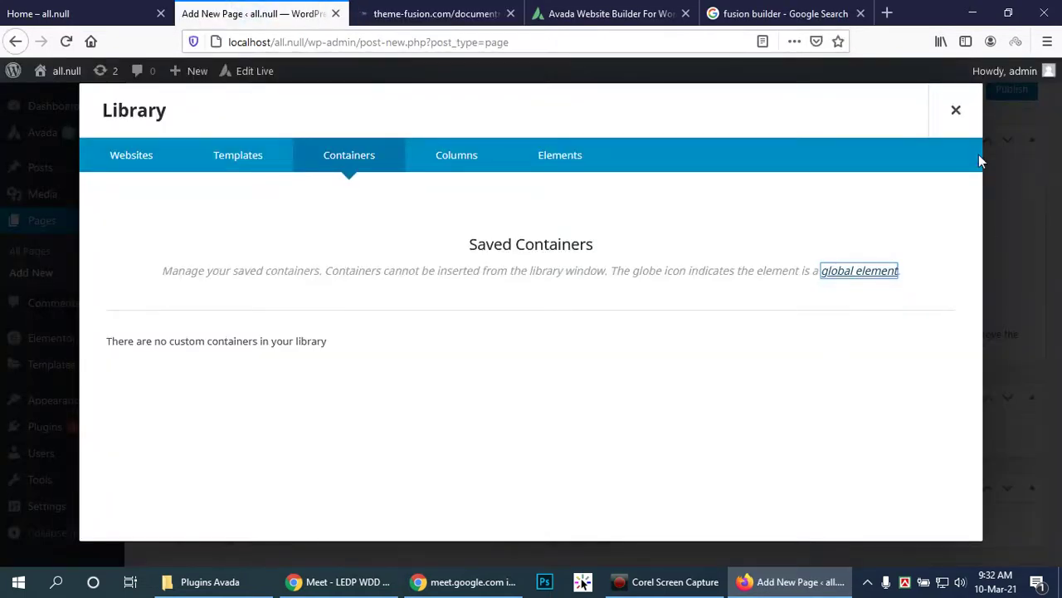
{"action": "left_click", "coordinate": [955, 113]}
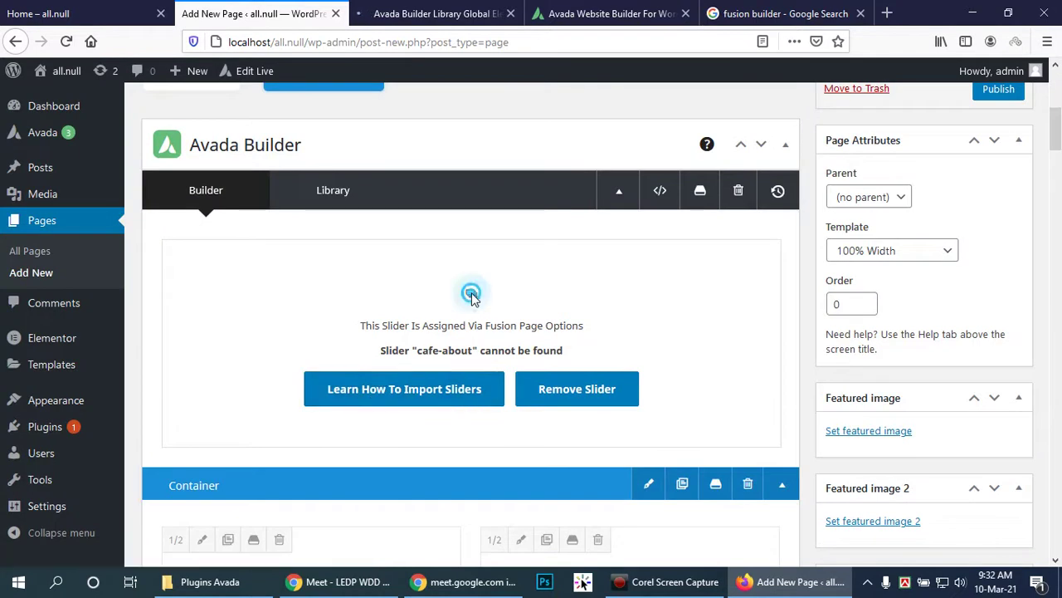
Step: Open the first container's settings, review its Design options, then show its Background options
{"action": "left_click", "coordinate": [652, 484]}
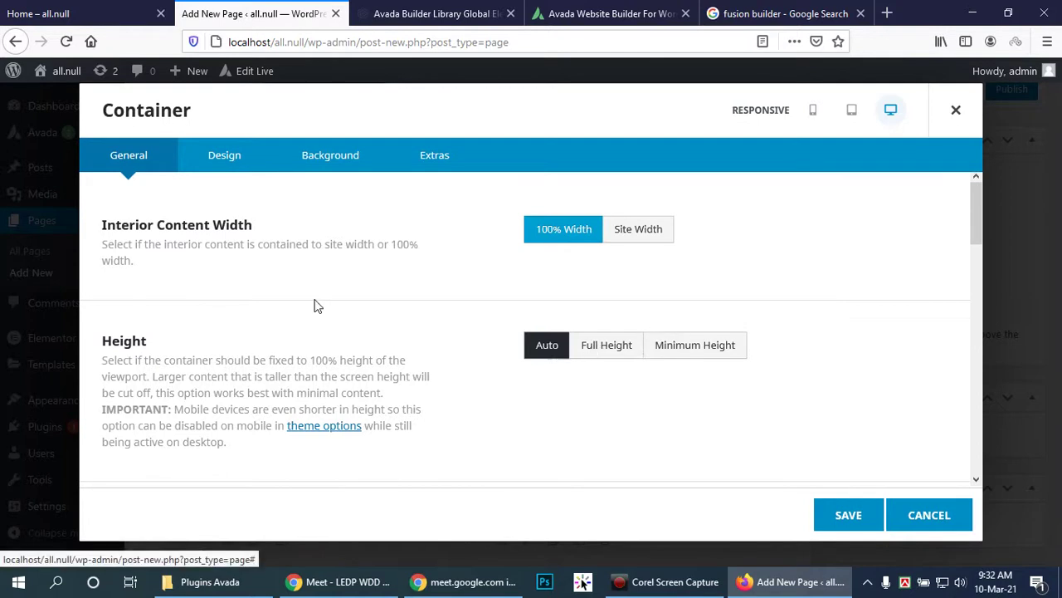
{"action": "left_click", "coordinate": [241, 162]}
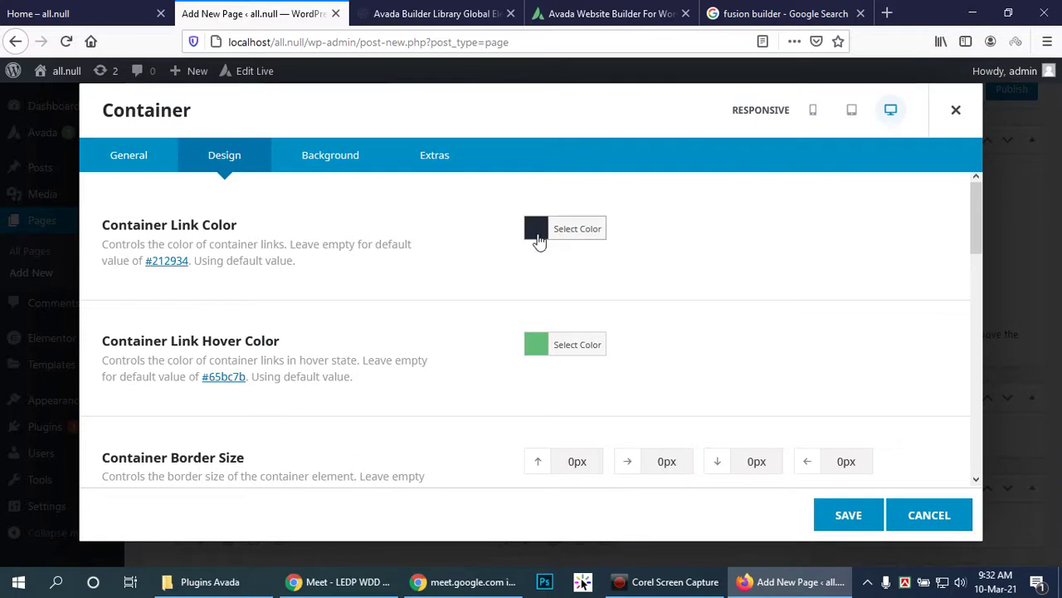
{"action": "scroll", "coordinate": [630, 373], "scroll_direction": "down", "scroll_amount": 2}
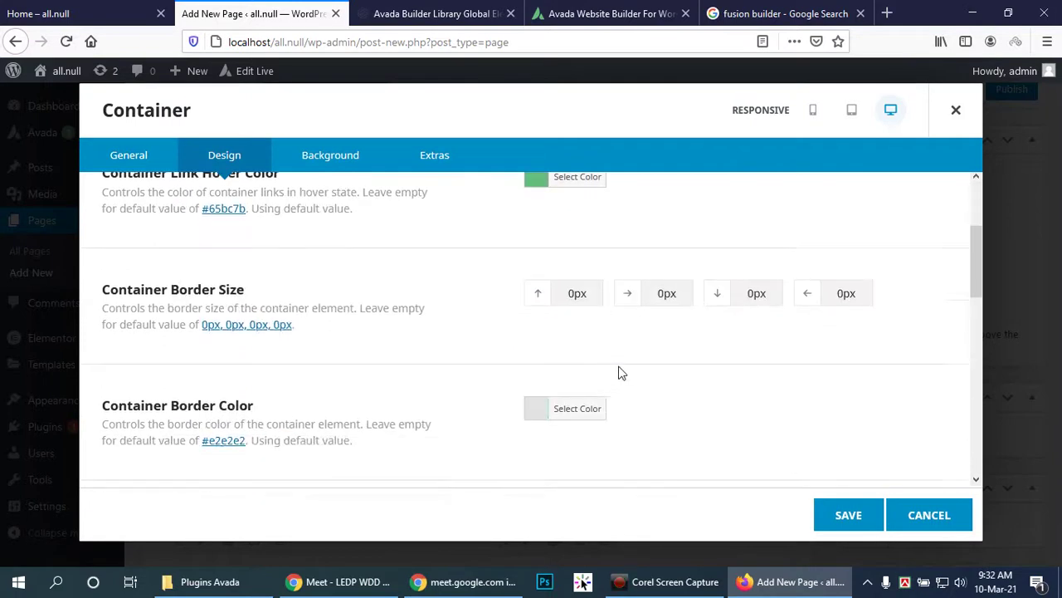
{"action": "scroll", "coordinate": [540, 418], "scroll_direction": "down", "scroll_amount": 5}
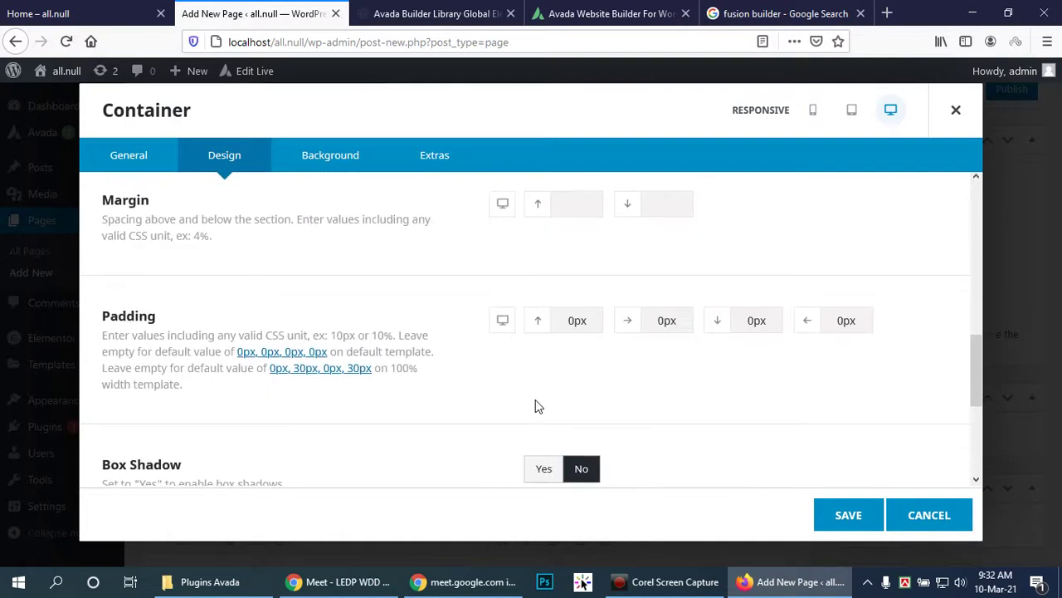
{"action": "scroll", "coordinate": [536, 399], "scroll_direction": "down", "scroll_amount": 2}
{"action": "scroll", "coordinate": [537, 400], "scroll_direction": "down", "scroll_amount": 1}
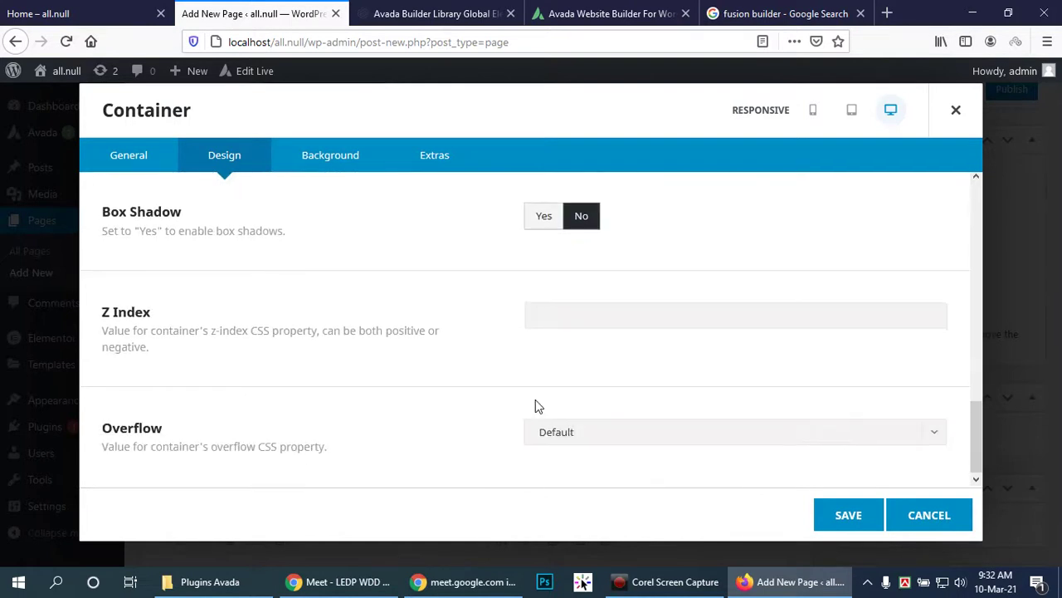
{"action": "scroll", "coordinate": [536, 403], "scroll_direction": "up", "scroll_amount": 8}
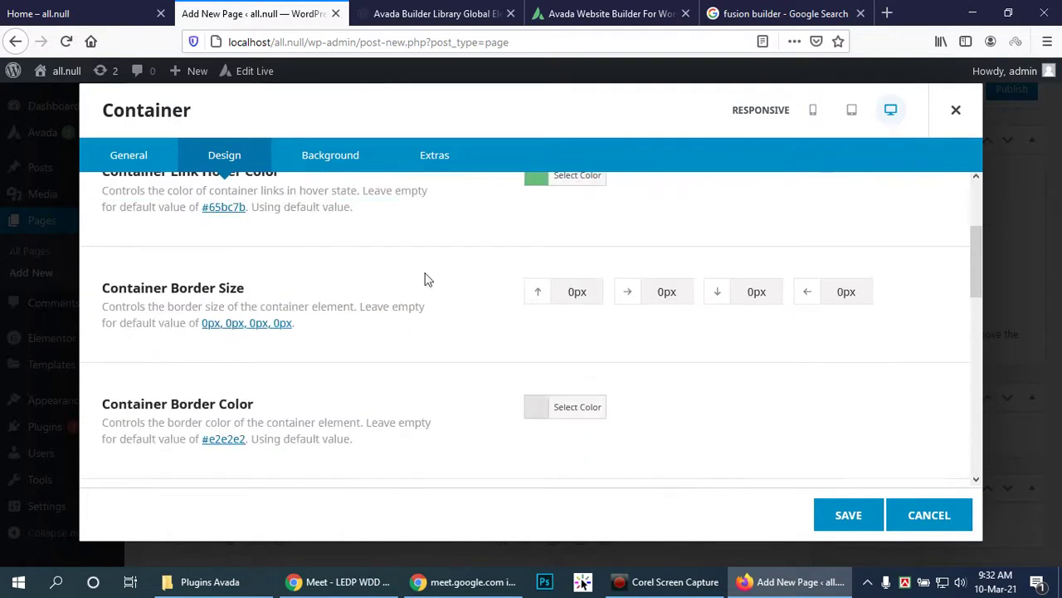
{"action": "left_click", "coordinate": [332, 159]}
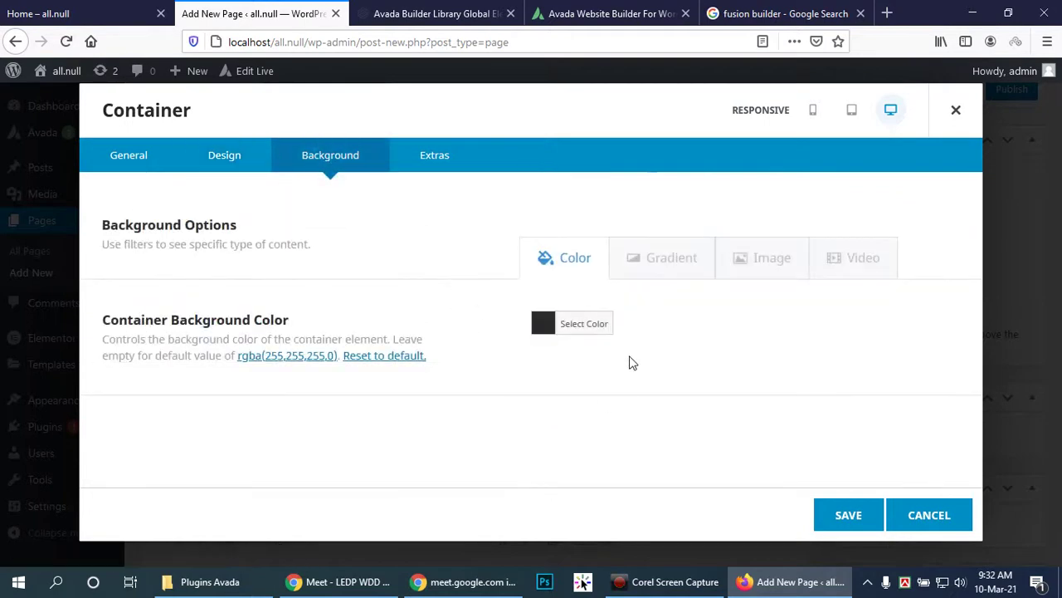
Step: Set the red-lit portrait Wdd_img-17.jpg from the media library as the container background image and save
{"action": "left_click", "coordinate": [764, 264]}
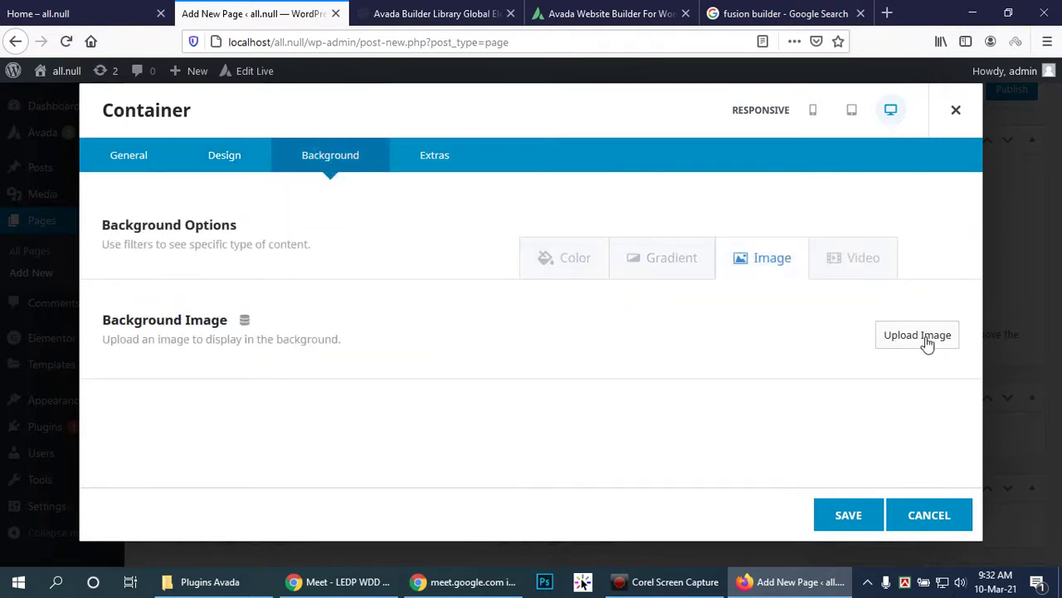
{"action": "left_click", "coordinate": [923, 339]}
{"action": "left_click", "coordinate": [550, 336]}
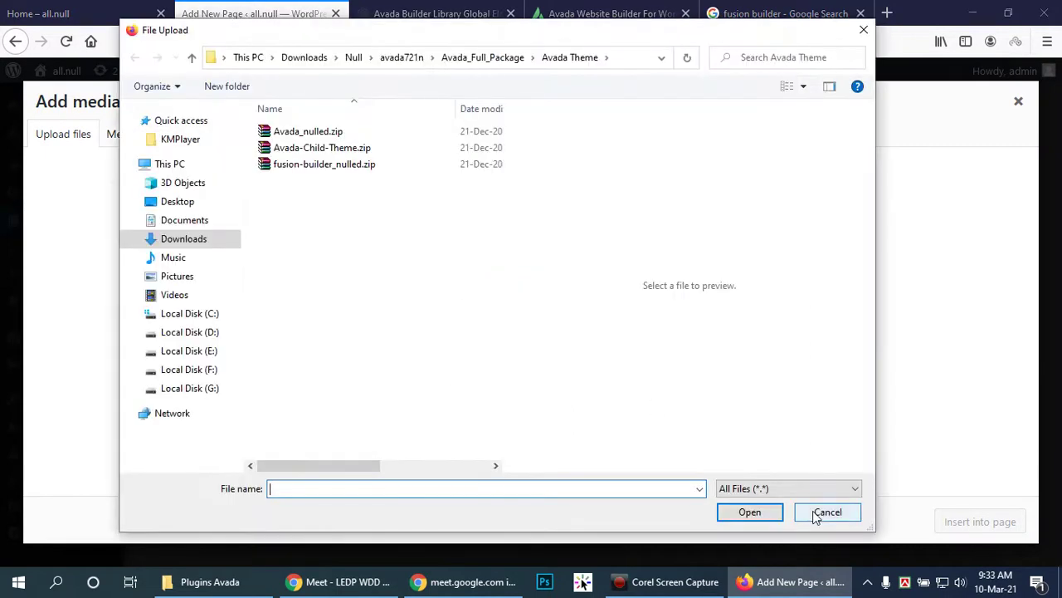
{"action": "left_click", "coordinate": [816, 515]}
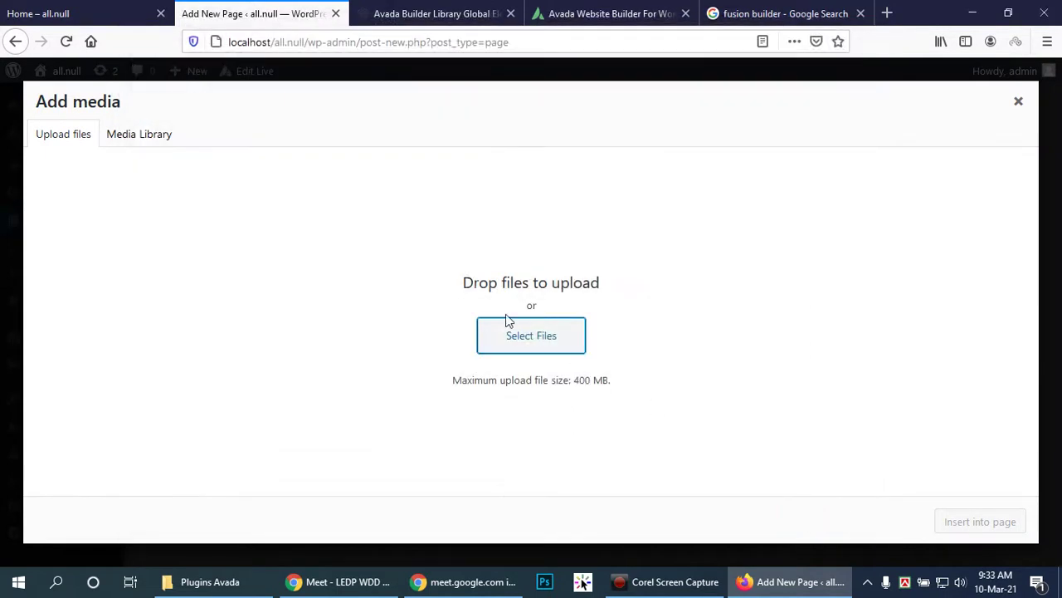
{"action": "left_click", "coordinate": [136, 134]}
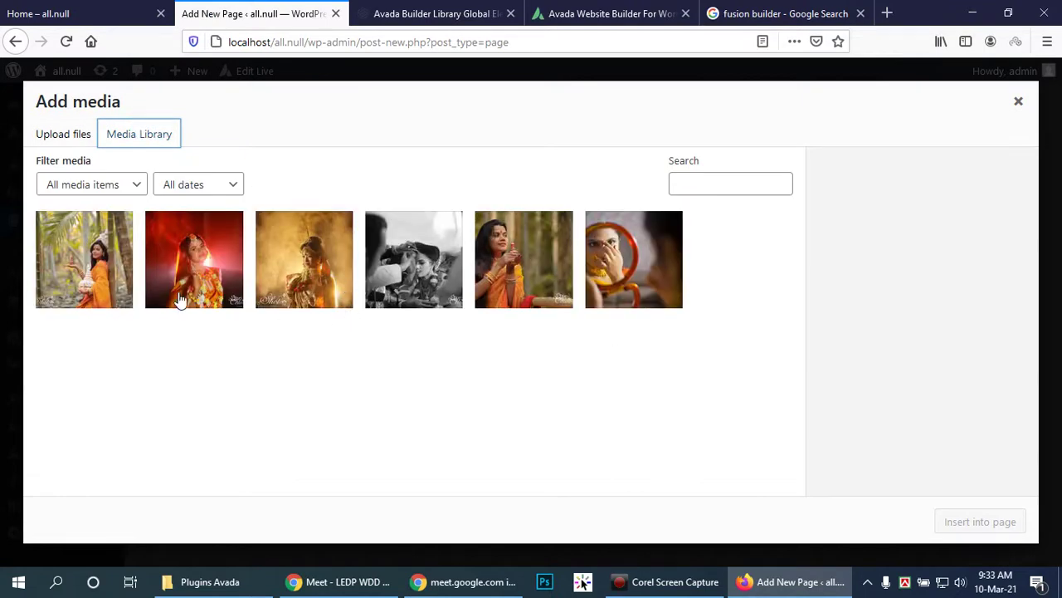
{"action": "left_click", "coordinate": [212, 279]}
{"action": "left_click", "coordinate": [975, 525]}
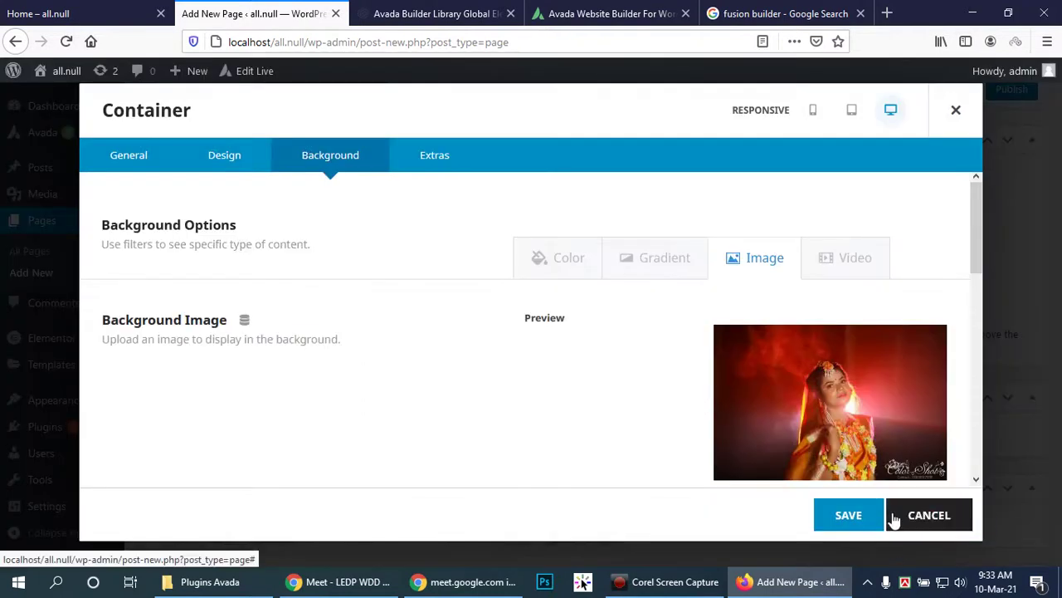
{"action": "left_click", "coordinate": [834, 521]}
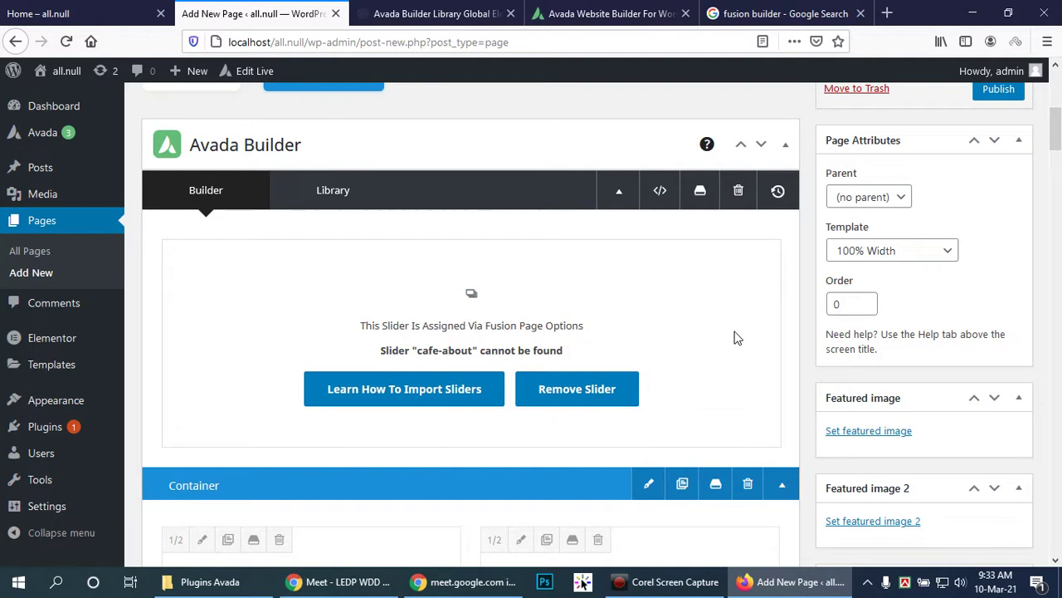
Step: Browse the Avada Library's columns, elements, templates and websites, then close it without importing anything
{"action": "scroll", "coordinate": [728, 336], "scroll_direction": "down", "scroll_amount": 4}
{"action": "scroll", "coordinate": [729, 341], "scroll_direction": "up", "scroll_amount": 5}
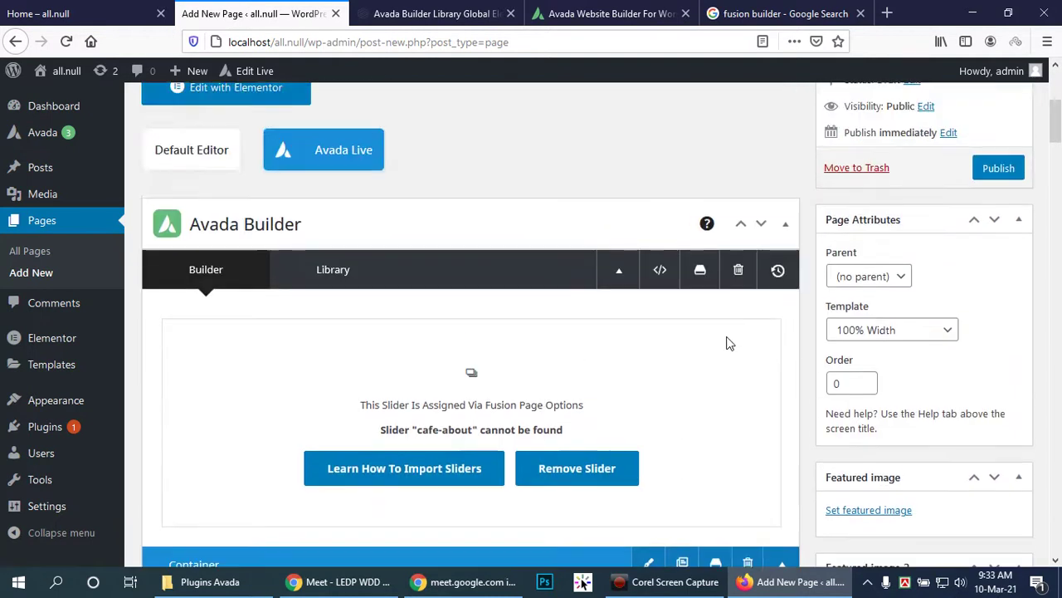
{"action": "left_click", "coordinate": [349, 274]}
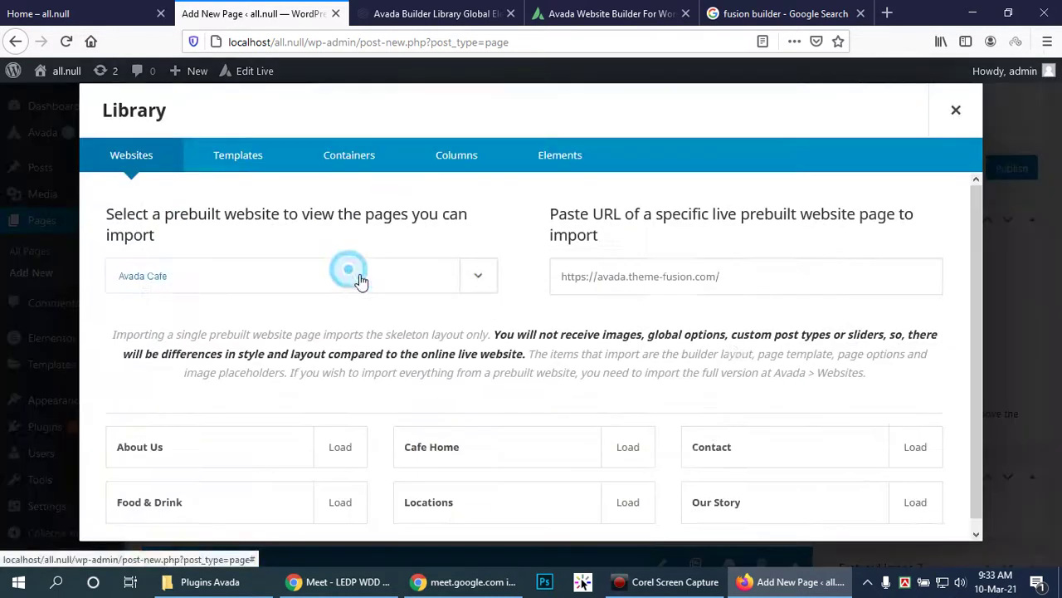
{"action": "left_click", "coordinate": [447, 158]}
{"action": "left_click", "coordinate": [555, 157]}
{"action": "left_click", "coordinate": [464, 158]}
{"action": "left_click", "coordinate": [238, 155]}
{"action": "left_click", "coordinate": [171, 156]}
{"action": "left_click", "coordinate": [952, 109]}
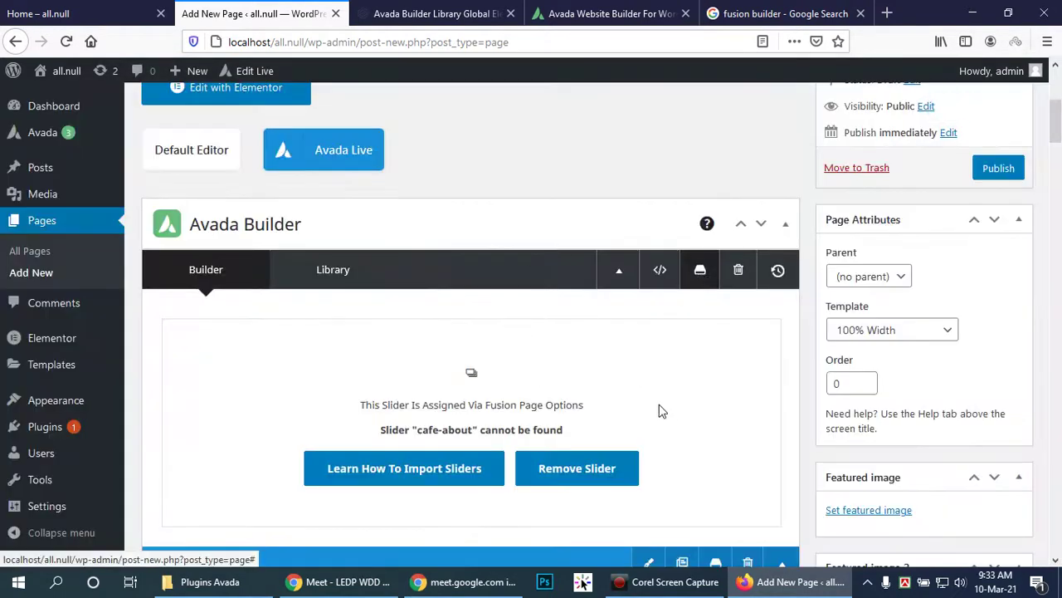
Step: Check the container settings without changing them, then publish the About page
{"action": "scroll", "coordinate": [700, 279], "scroll_direction": "down", "scroll_amount": 2}
{"action": "left_click", "coordinate": [650, 405]}
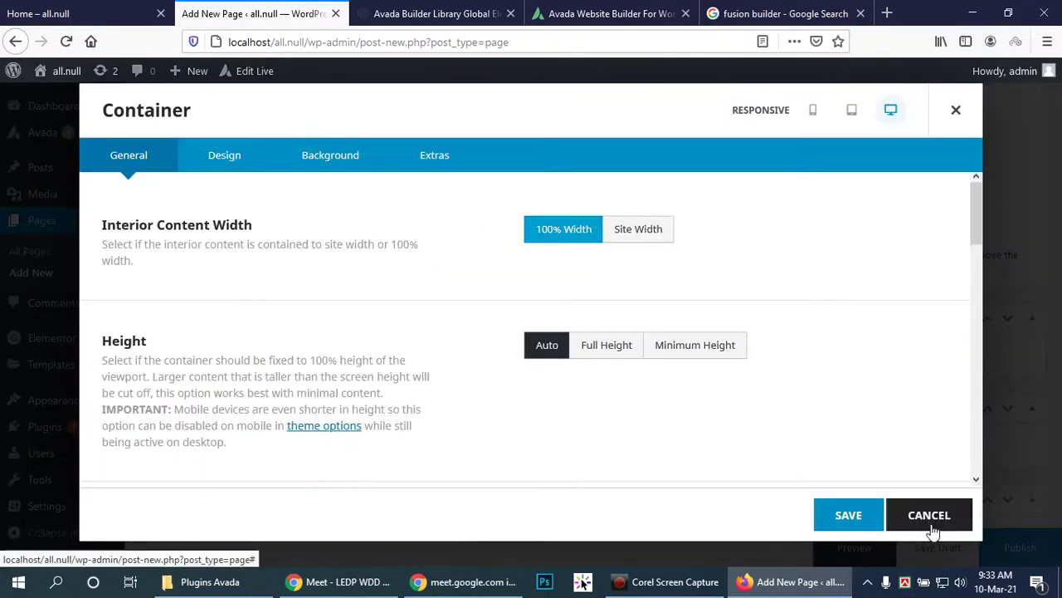
{"action": "left_click", "coordinate": [954, 109]}
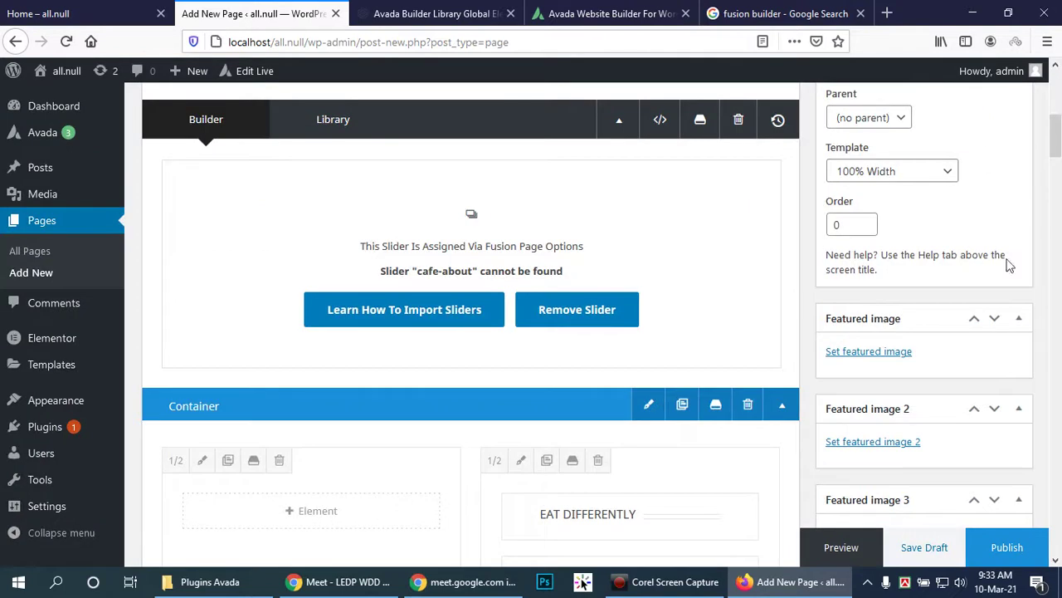
{"action": "scroll", "coordinate": [996, 348], "scroll_direction": "up", "scroll_amount": 4}
{"action": "scroll", "coordinate": [980, 427], "scroll_direction": "down", "scroll_amount": 3}
{"action": "scroll", "coordinate": [984, 374], "scroll_direction": "up", "scroll_amount": 5}
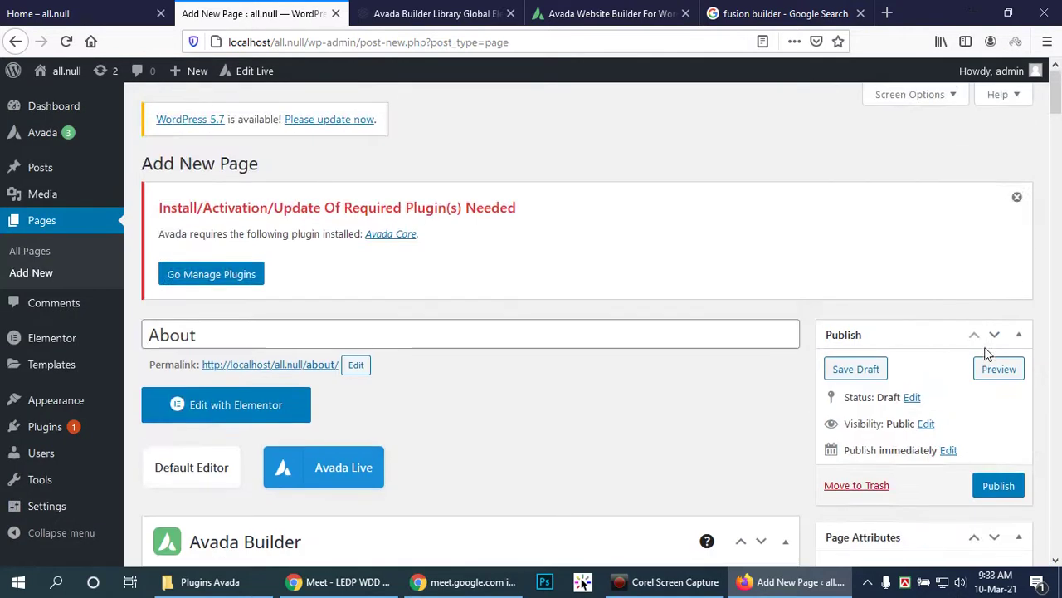
{"action": "left_click", "coordinate": [996, 482]}
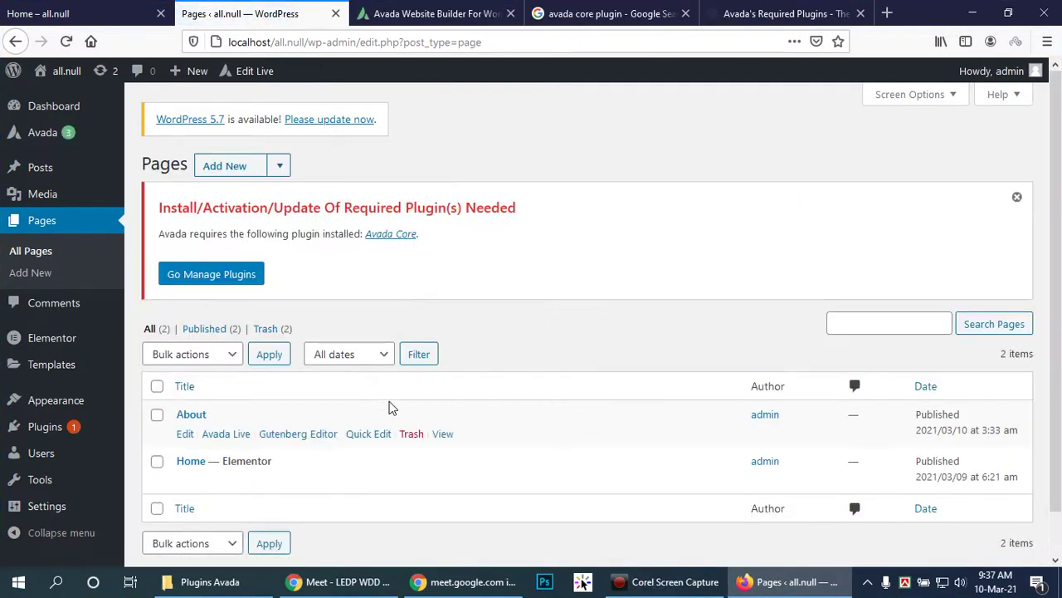
Step: Move the About page to the Trash from the Pages list
{"action": "left_click", "coordinate": [409, 436]}
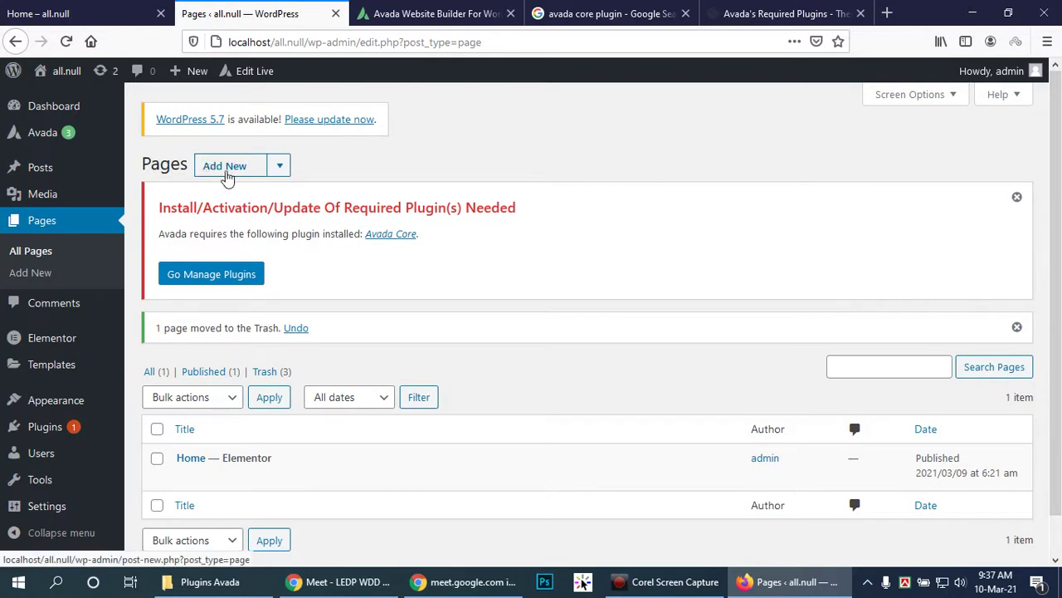
Step: Create a new page titled 'about' and turn on the Avada Builder for it
{"action": "left_click", "coordinate": [223, 170]}
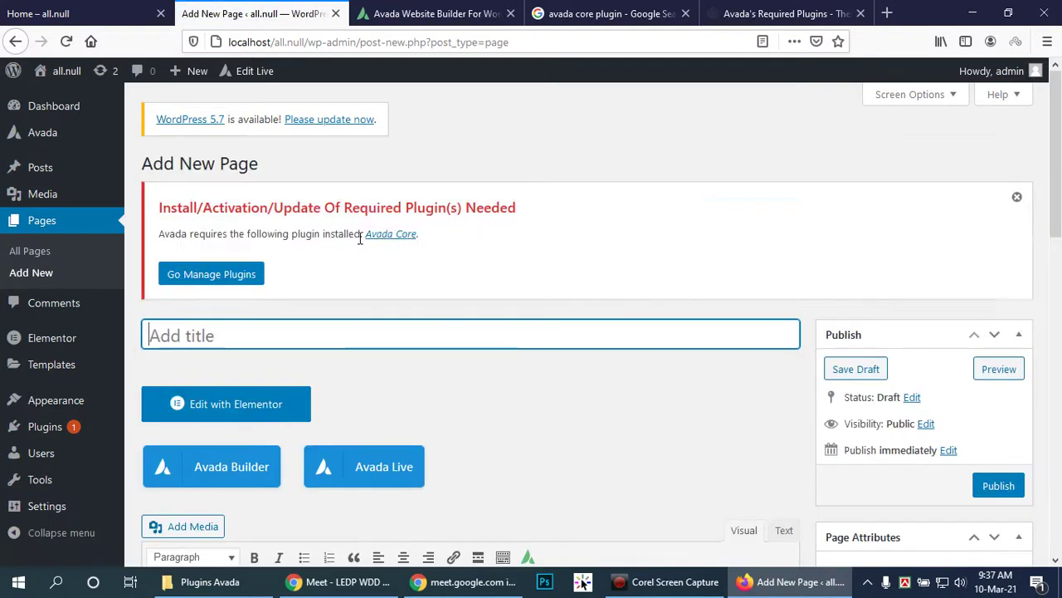
{"action": "type", "text": "about"}
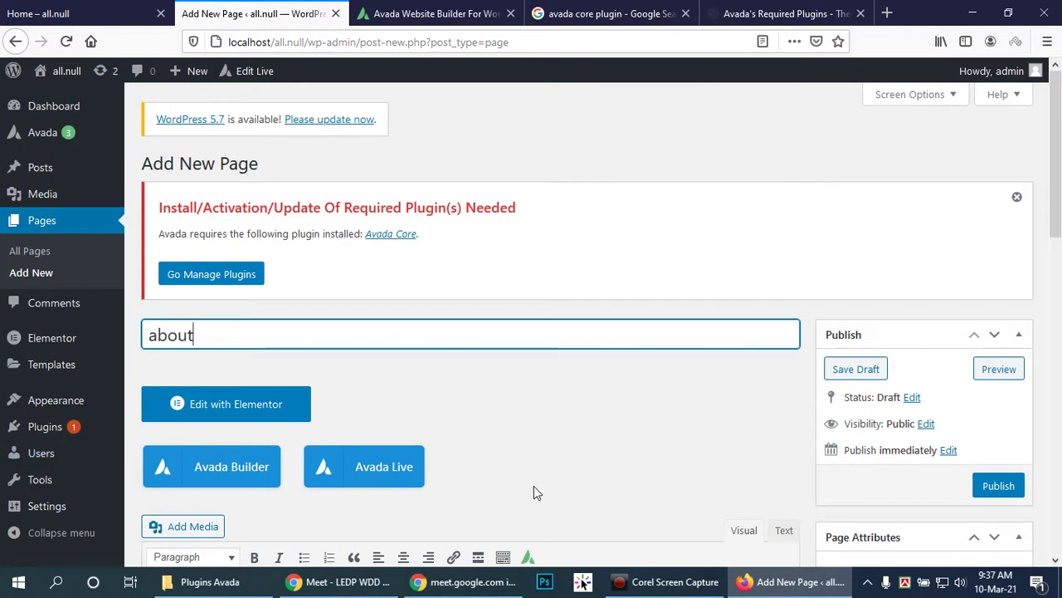
{"action": "scroll", "coordinate": [540, 488], "scroll_direction": "down", "scroll_amount": 3}
{"action": "scroll", "coordinate": [370, 300], "scroll_direction": "down", "scroll_amount": 2}
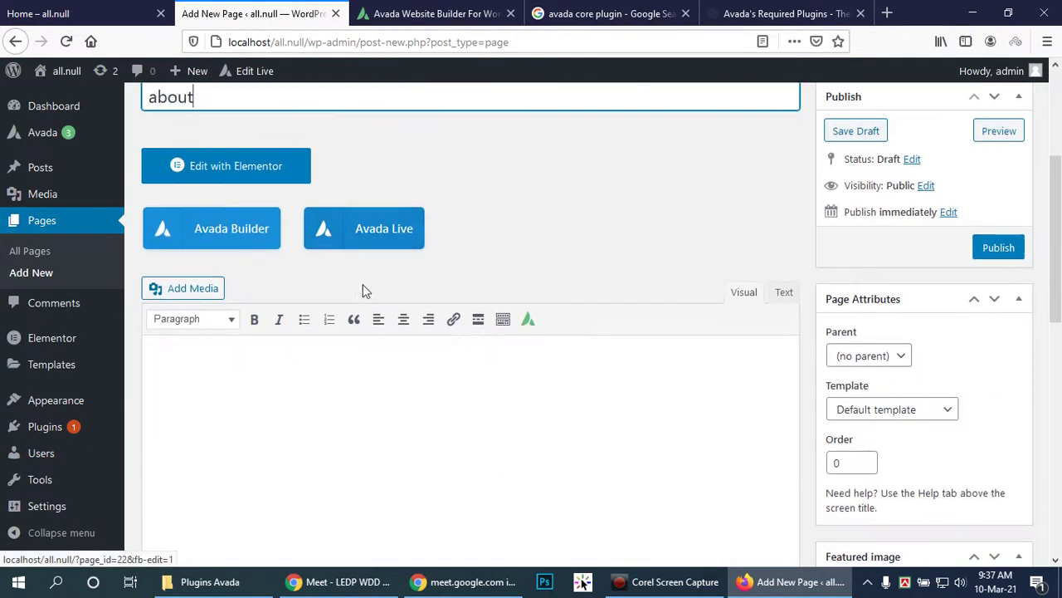
{"action": "left_click", "coordinate": [217, 230]}
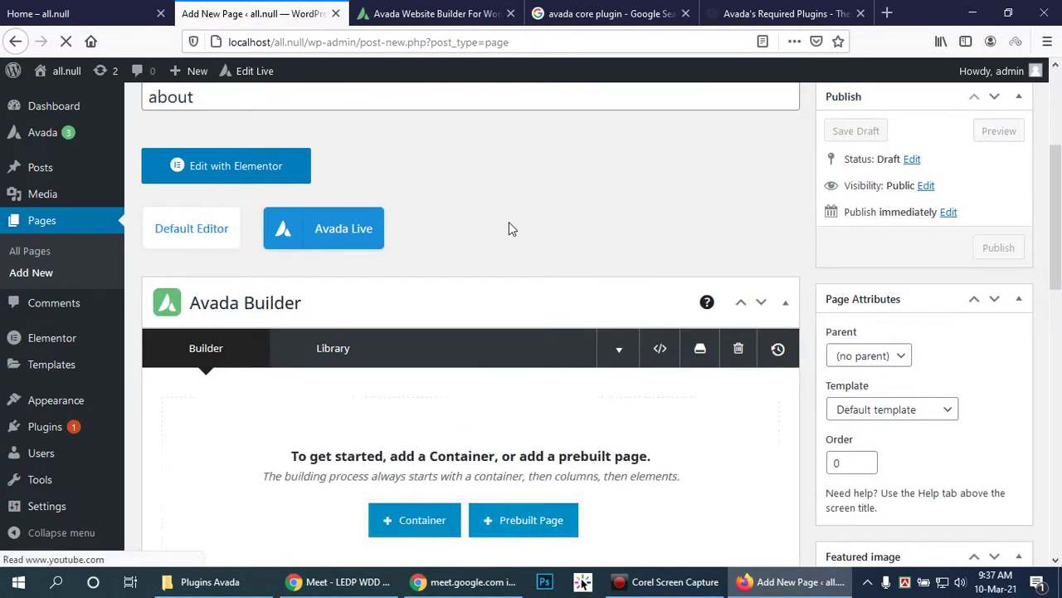
{"action": "scroll", "coordinate": [509, 227], "scroll_direction": "down", "scroll_amount": 3}
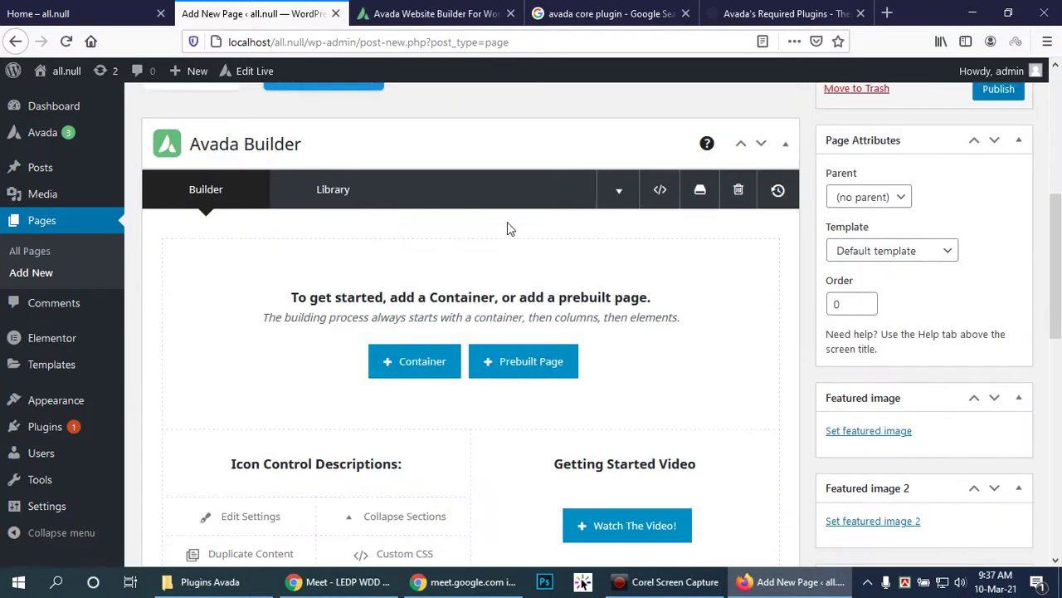
{"action": "left_click", "coordinate": [410, 368]}
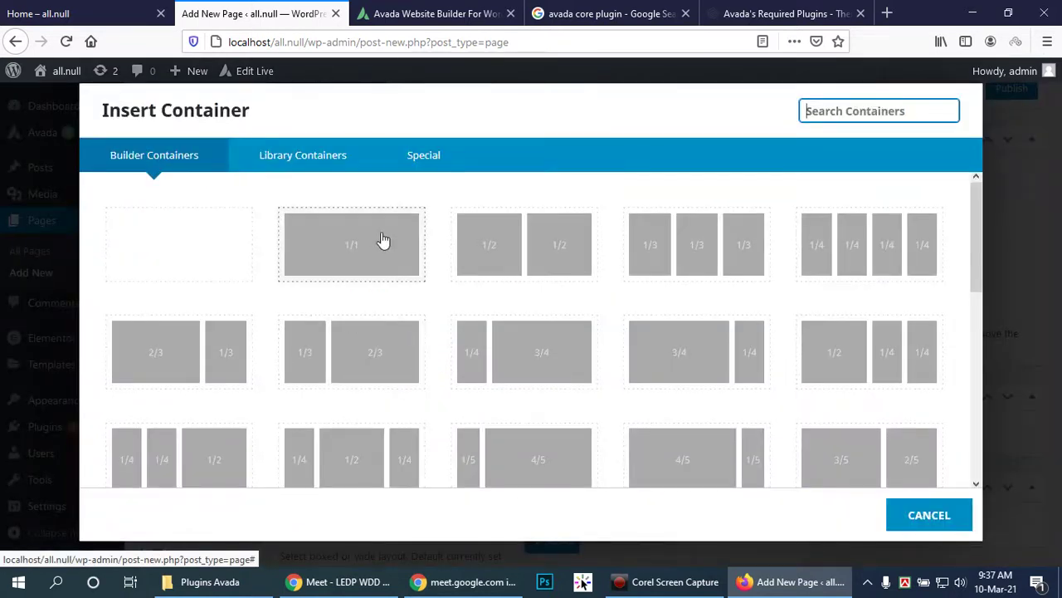
{"action": "left_click", "coordinate": [382, 240]}
{"action": "left_click", "coordinate": [448, 363]}
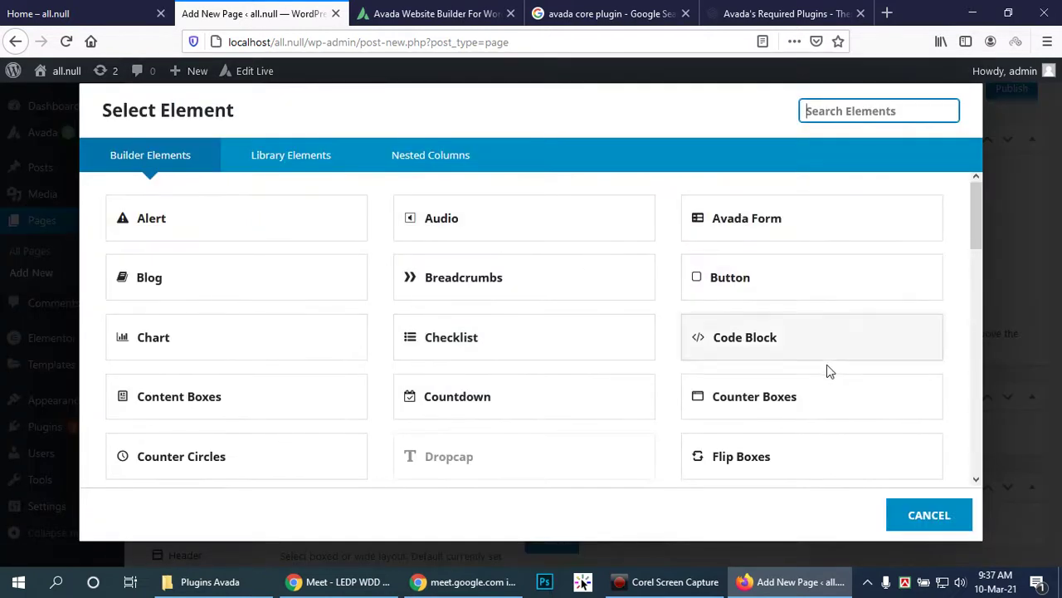
{"action": "scroll", "coordinate": [830, 372], "scroll_direction": "down", "scroll_amount": 2}
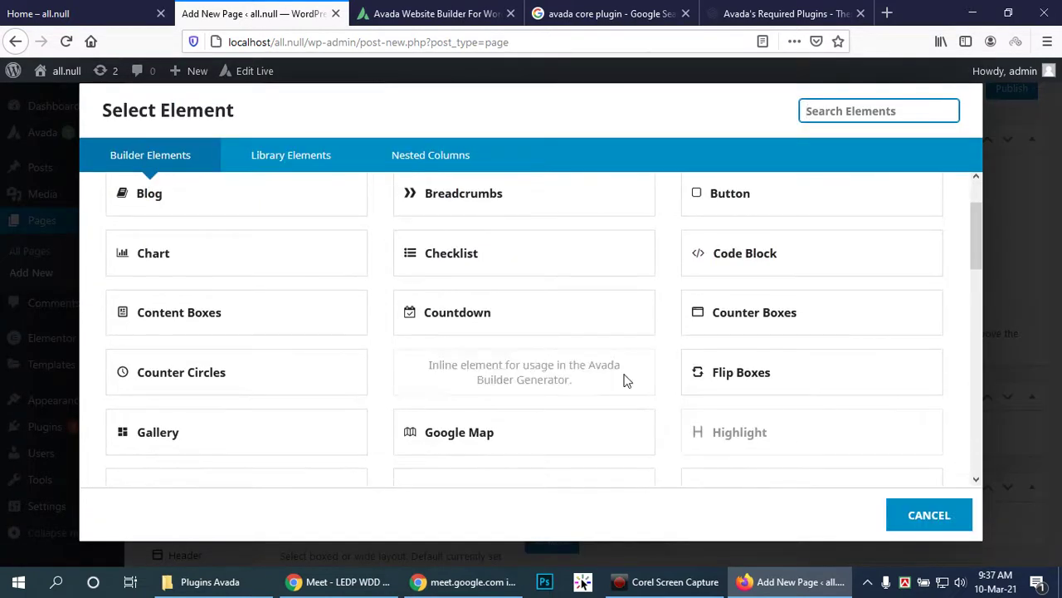
{"action": "scroll", "coordinate": [841, 408], "scroll_direction": "down", "scroll_amount": 3}
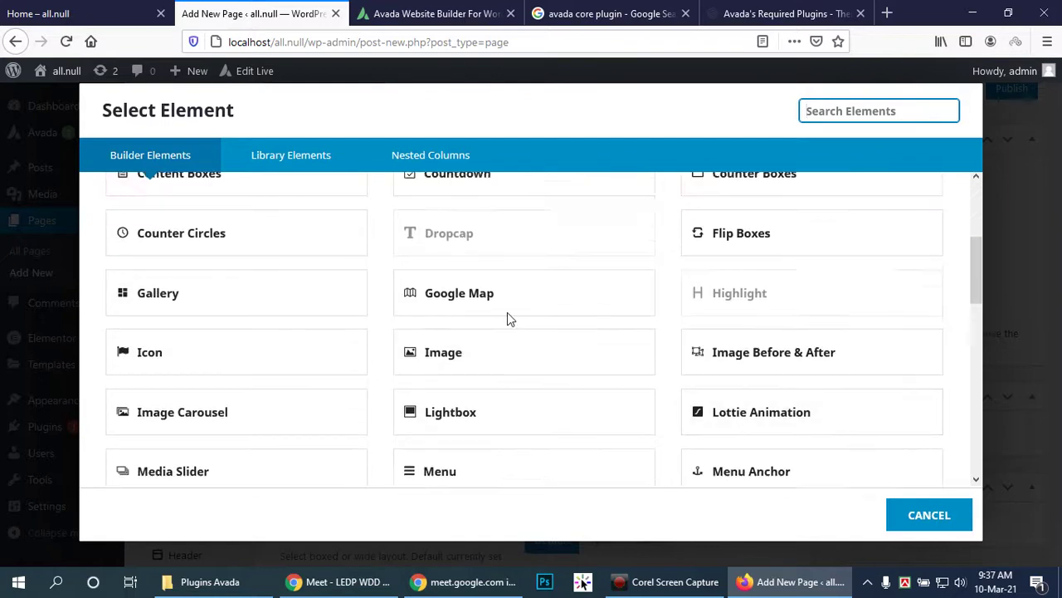
{"action": "scroll", "coordinate": [506, 318], "scroll_direction": "up", "scroll_amount": 5}
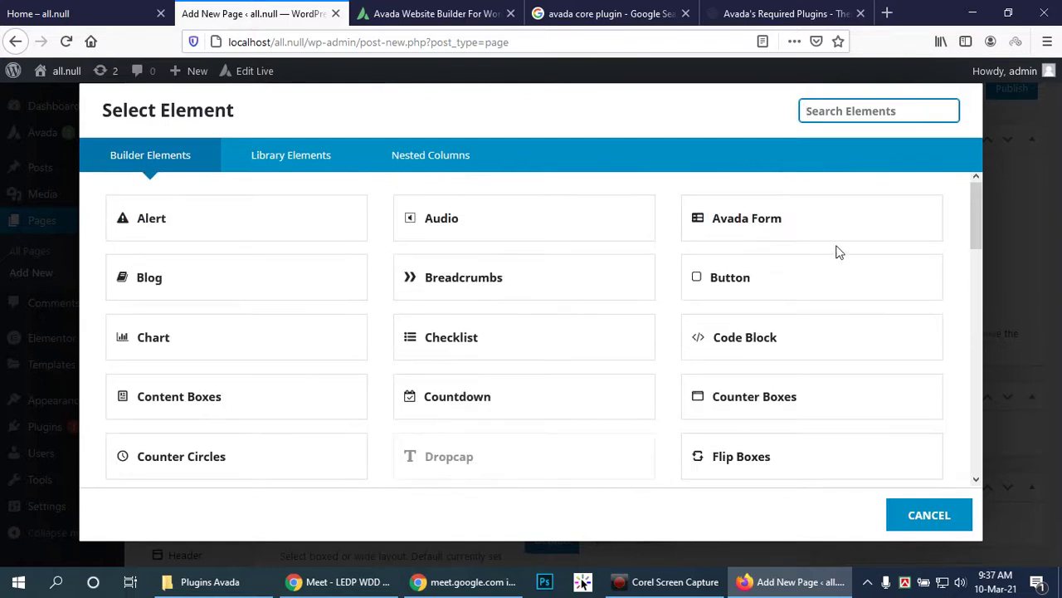
{"action": "scroll", "coordinate": [580, 329], "scroll_direction": "down", "scroll_amount": 5}
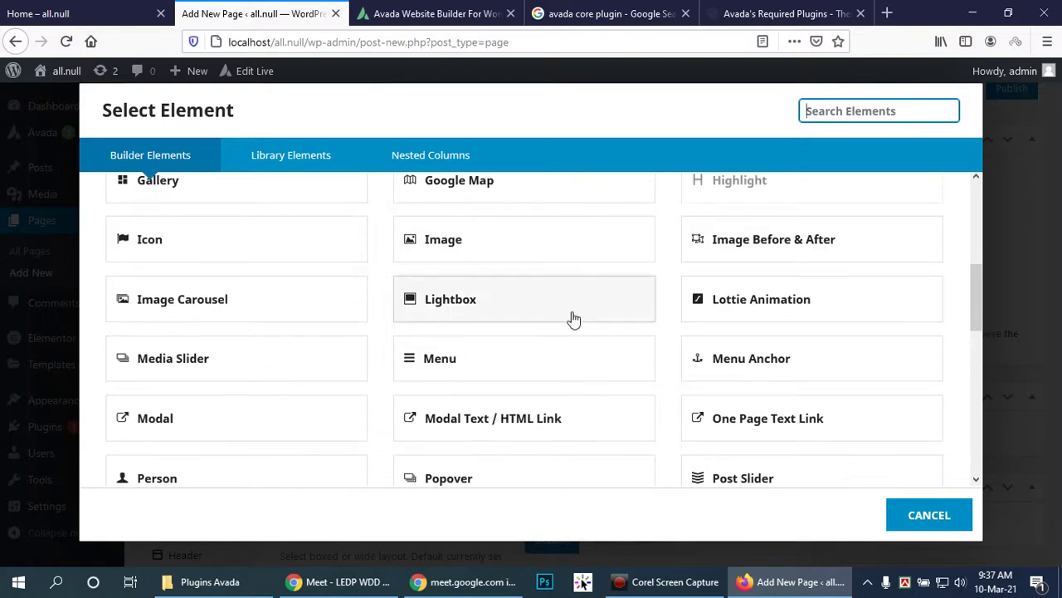
{"action": "scroll", "coordinate": [572, 318], "scroll_direction": "down", "scroll_amount": 1}
{"action": "scroll", "coordinate": [787, 423], "scroll_direction": "down", "scroll_amount": 1}
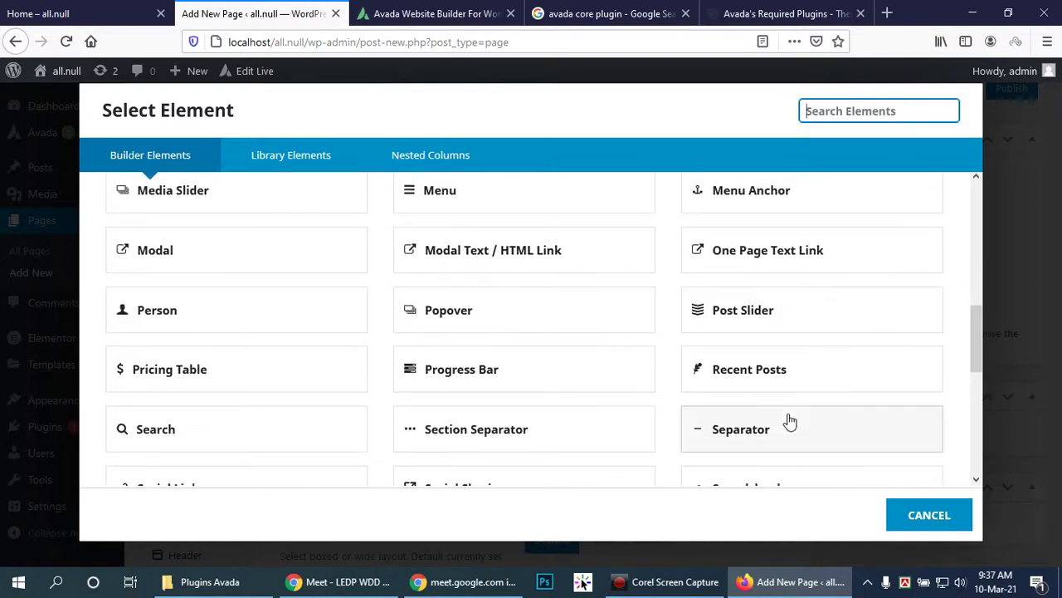
{"action": "scroll", "coordinate": [788, 419], "scroll_direction": "down", "scroll_amount": 3}
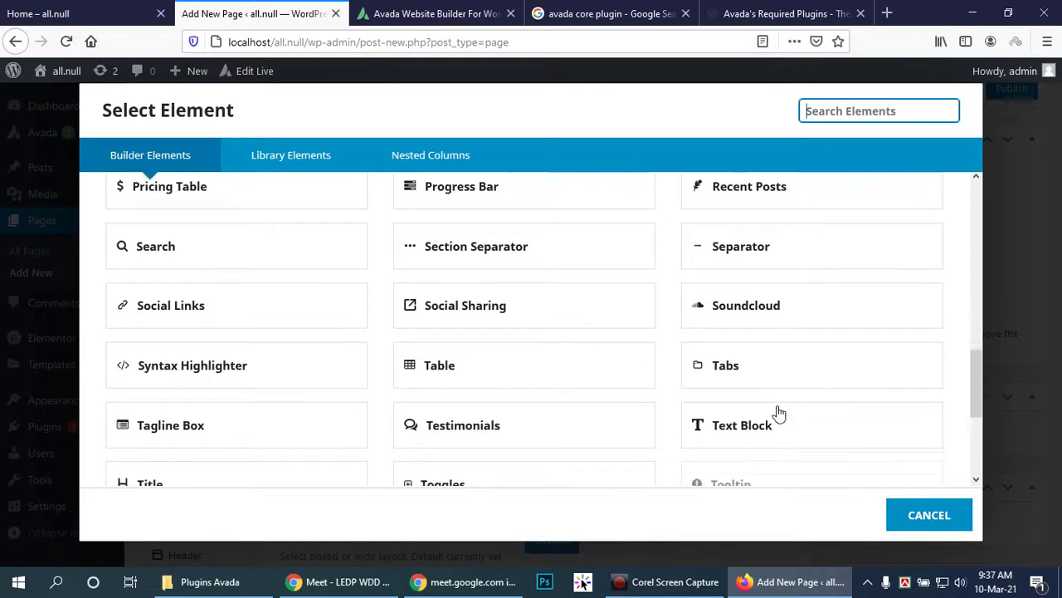
{"action": "scroll", "coordinate": [780, 413], "scroll_direction": "down", "scroll_amount": 4}
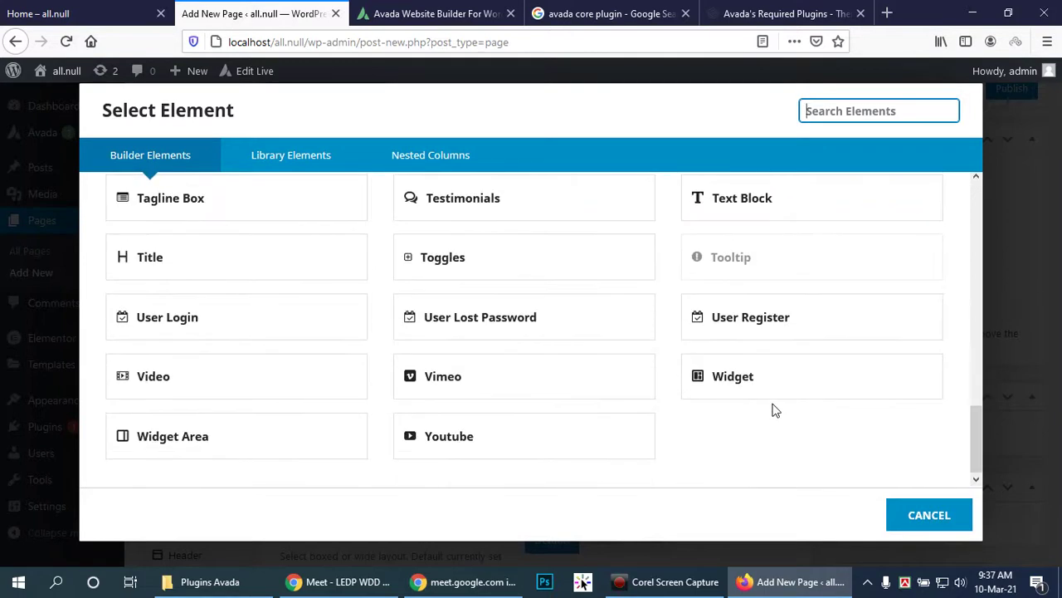
{"action": "scroll", "coordinate": [772, 409], "scroll_direction": "up", "scroll_amount": 6}
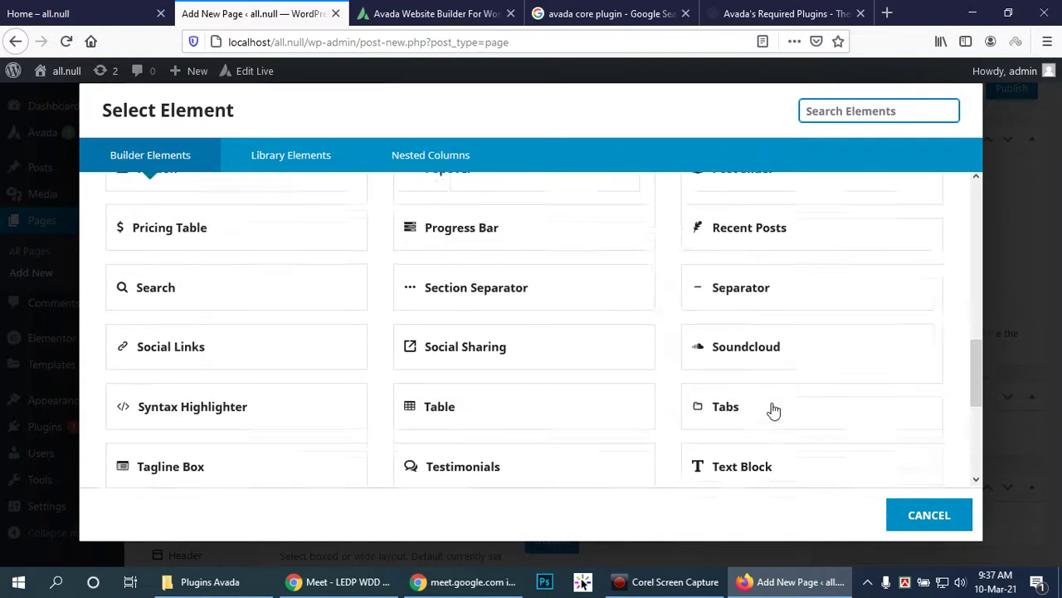
{"action": "scroll", "coordinate": [779, 394], "scroll_direction": "up", "scroll_amount": 3}
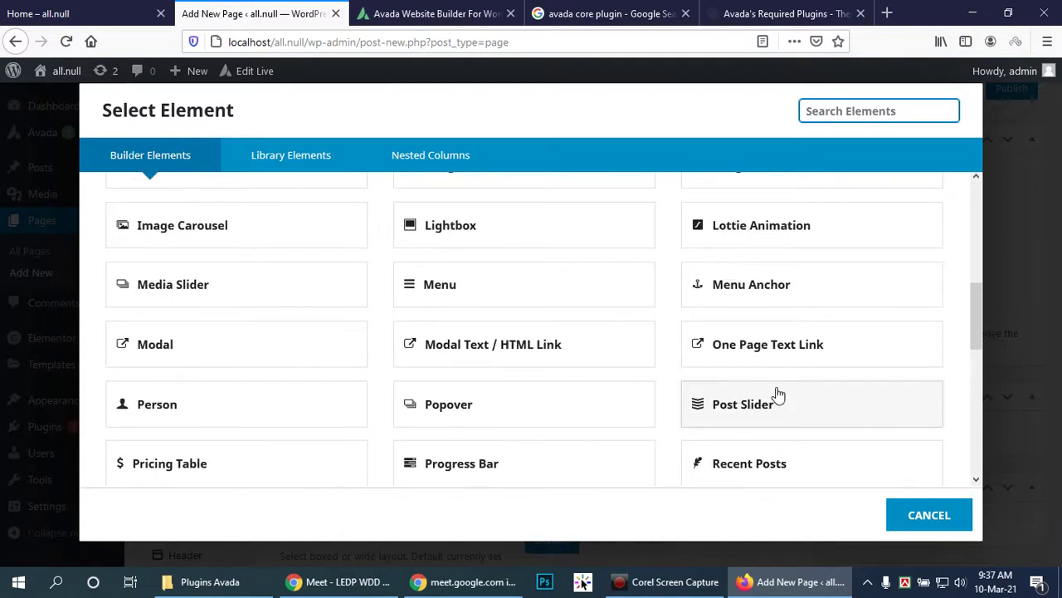
{"action": "scroll", "coordinate": [780, 396], "scroll_direction": "up", "scroll_amount": 3}
{"action": "scroll", "coordinate": [779, 386], "scroll_direction": "up", "scroll_amount": 3}
{"action": "scroll", "coordinate": [778, 387], "scroll_direction": "up", "scroll_amount": 2}
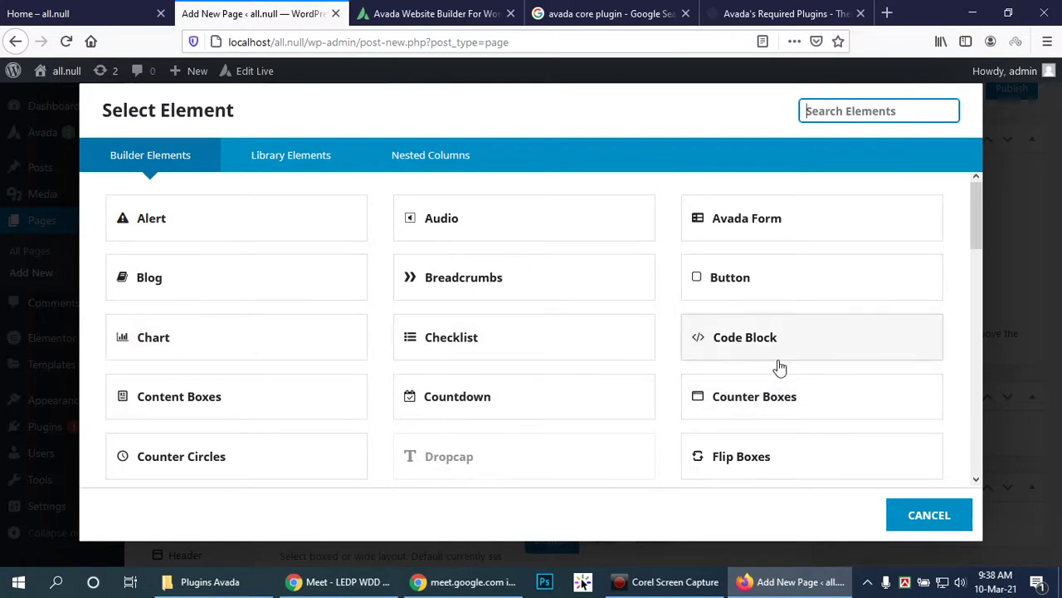
{"action": "scroll", "coordinate": [196, 344], "scroll_direction": "down", "scroll_amount": 5}
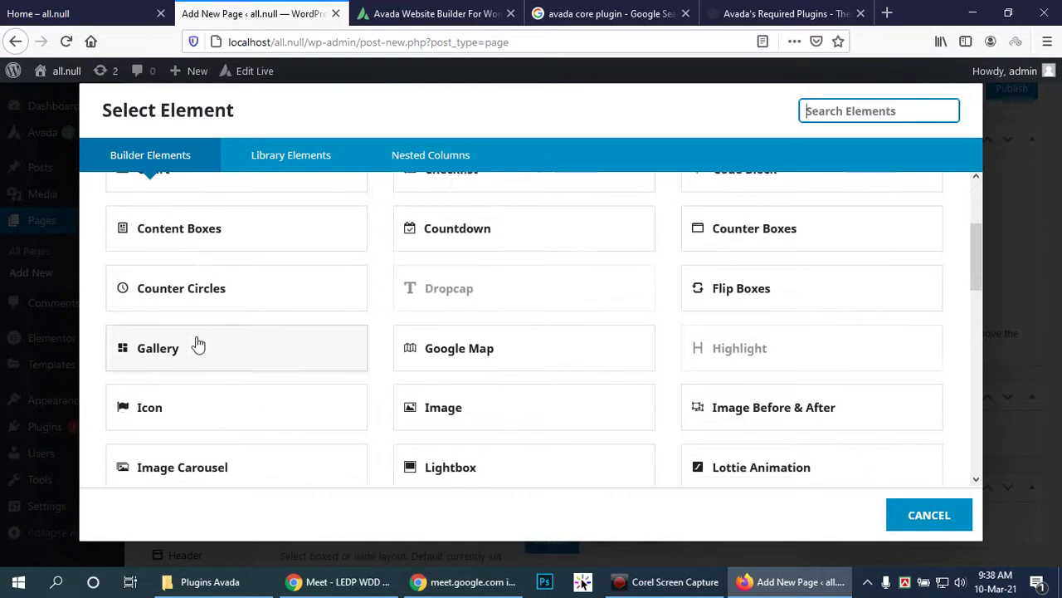
{"action": "left_click", "coordinate": [190, 446]}
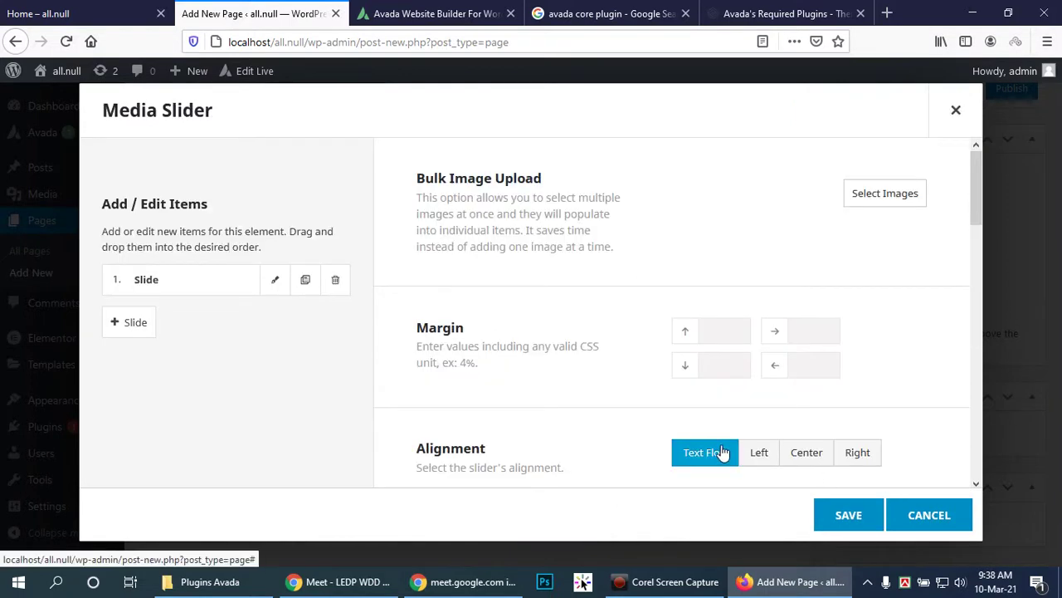
{"action": "left_click", "coordinate": [921, 515]}
{"action": "left_click", "coordinate": [462, 371]}
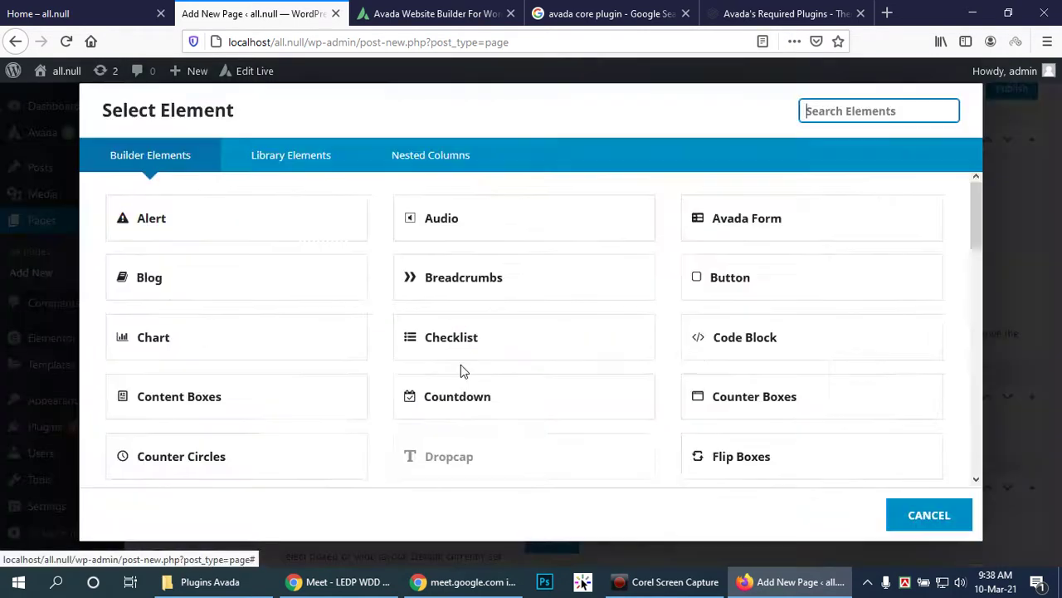
{"action": "scroll", "coordinate": [780, 309], "scroll_direction": "down", "scroll_amount": 2}
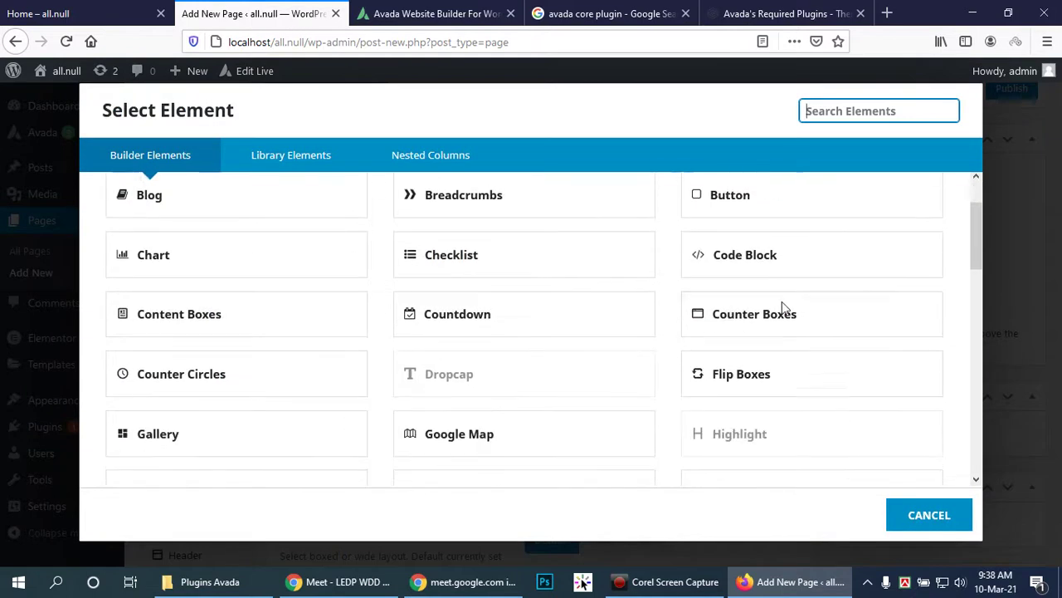
{"action": "scroll", "coordinate": [772, 293], "scroll_direction": "down", "scroll_amount": 2}
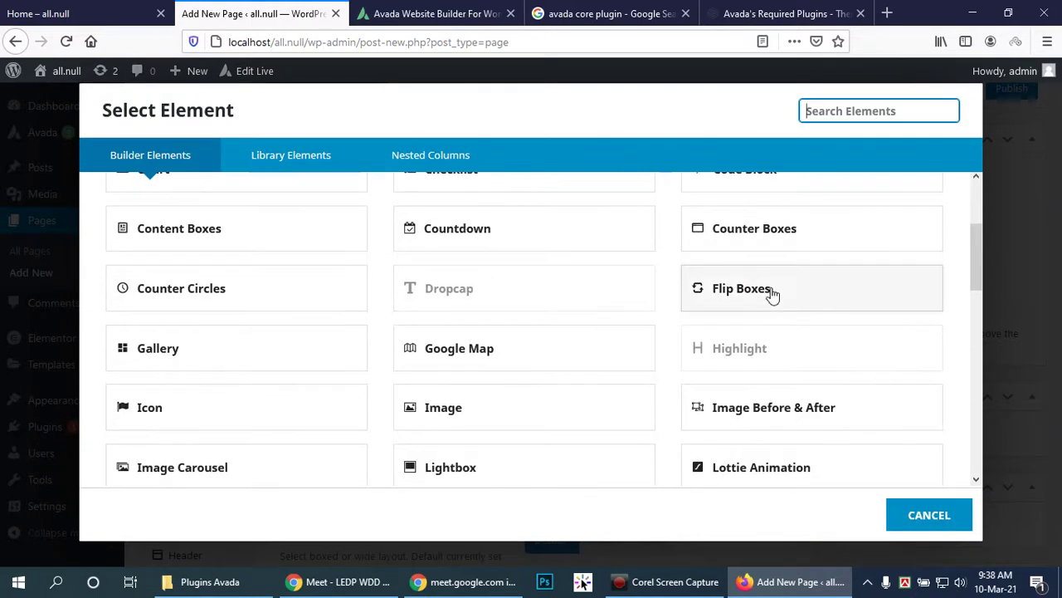
Step: Add an Image Carousel element with Fixed picture size and Autoplay set to Yes
{"action": "left_click", "coordinate": [178, 470]}
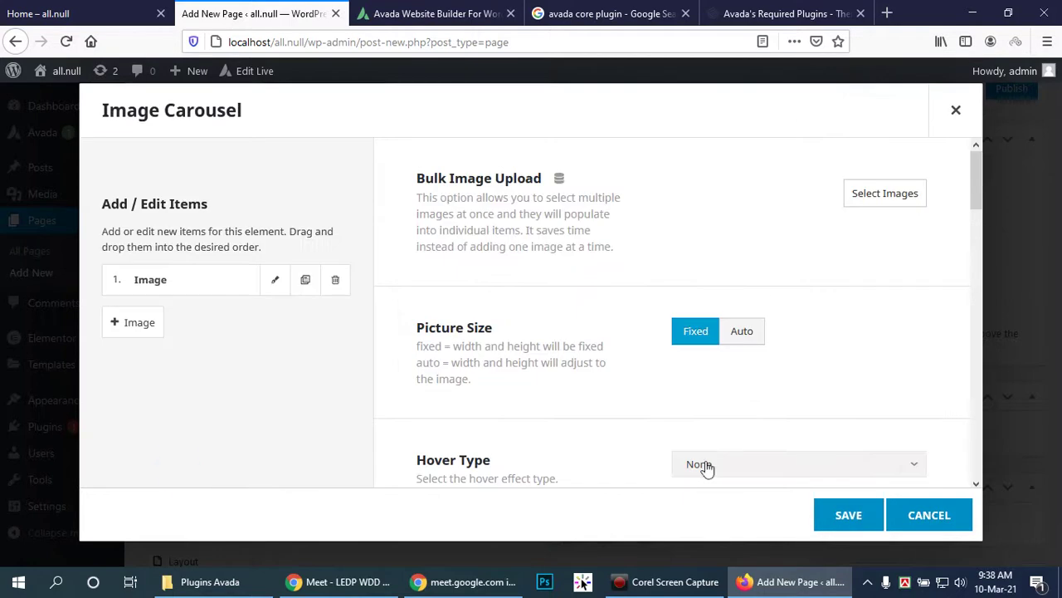
{"action": "scroll", "coordinate": [749, 365], "scroll_direction": "down", "scroll_amount": 2}
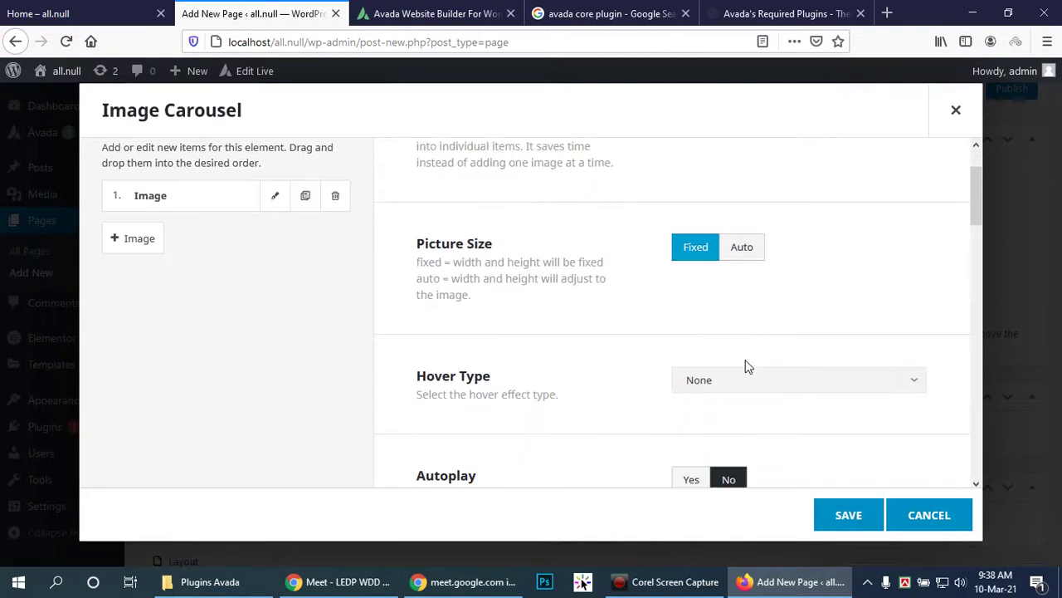
{"action": "left_click", "coordinate": [744, 250]}
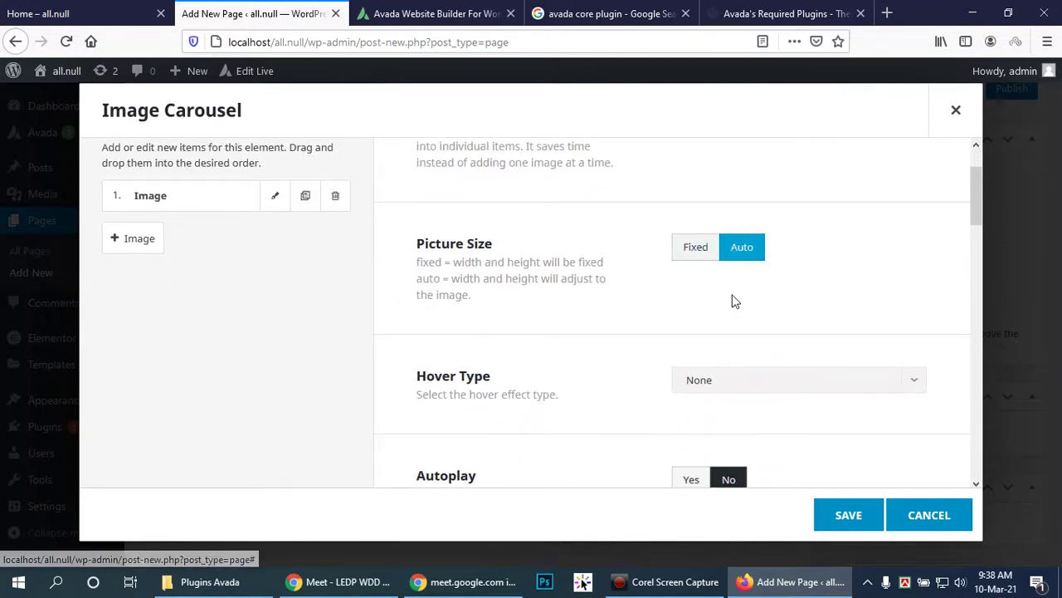
{"action": "left_click", "coordinate": [694, 252]}
{"action": "scroll", "coordinate": [826, 382], "scroll_direction": "down", "scroll_amount": 3}
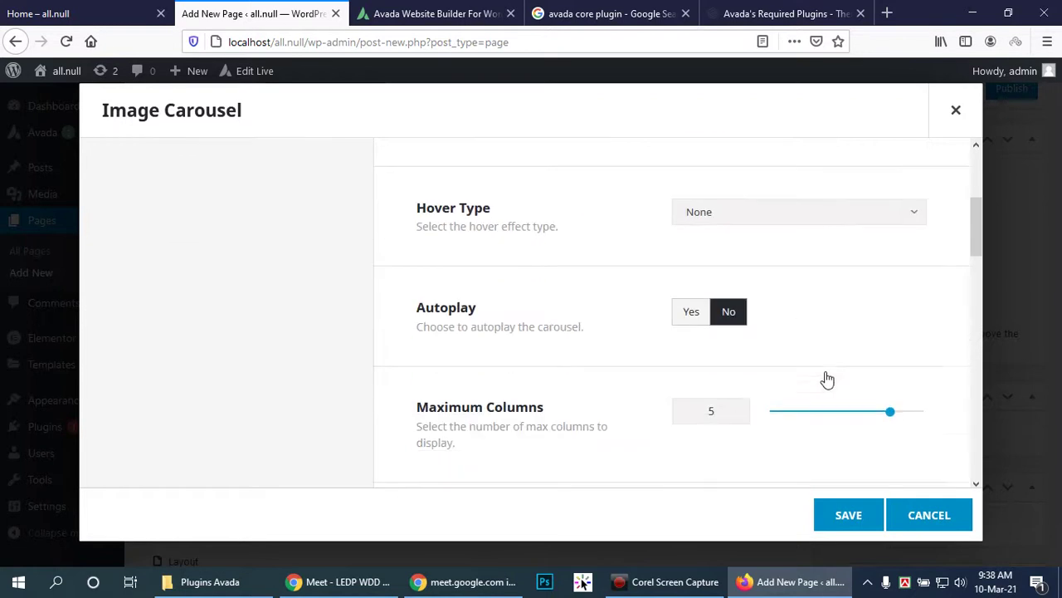
{"action": "left_click", "coordinate": [696, 320]}
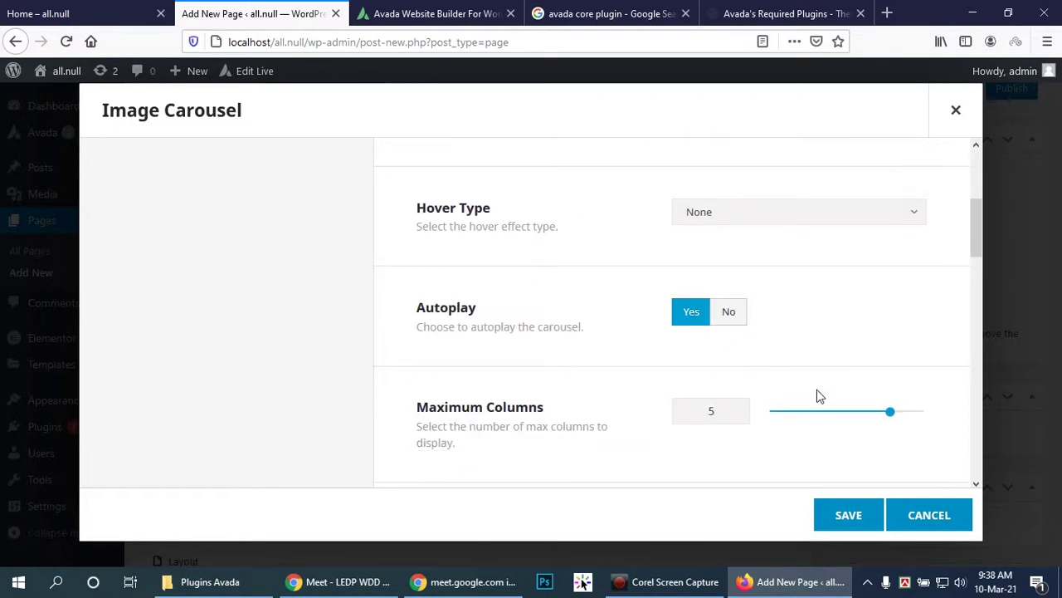
{"action": "scroll", "coordinate": [764, 436], "scroll_direction": "down", "scroll_amount": 3}
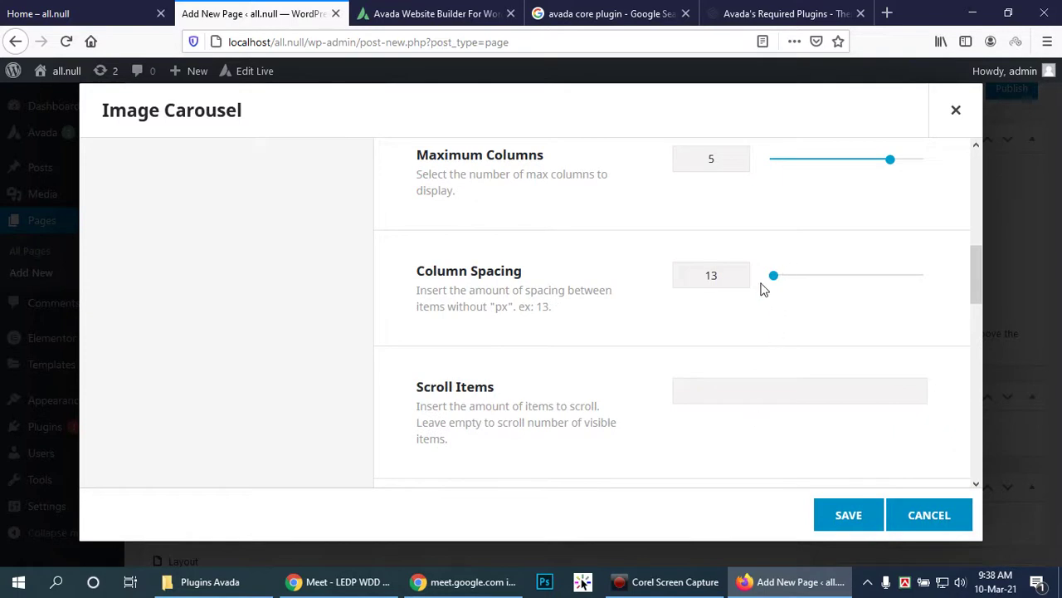
Step: Lower maximum columns to 4, enable mouse scroll, set border to No and image lightbox to Yes
{"action": "left_click_drag", "start_coordinate": [891, 157], "coordinate": [768, 170]}
{"action": "scroll", "coordinate": [889, 327], "scroll_direction": "down", "scroll_amount": 3}
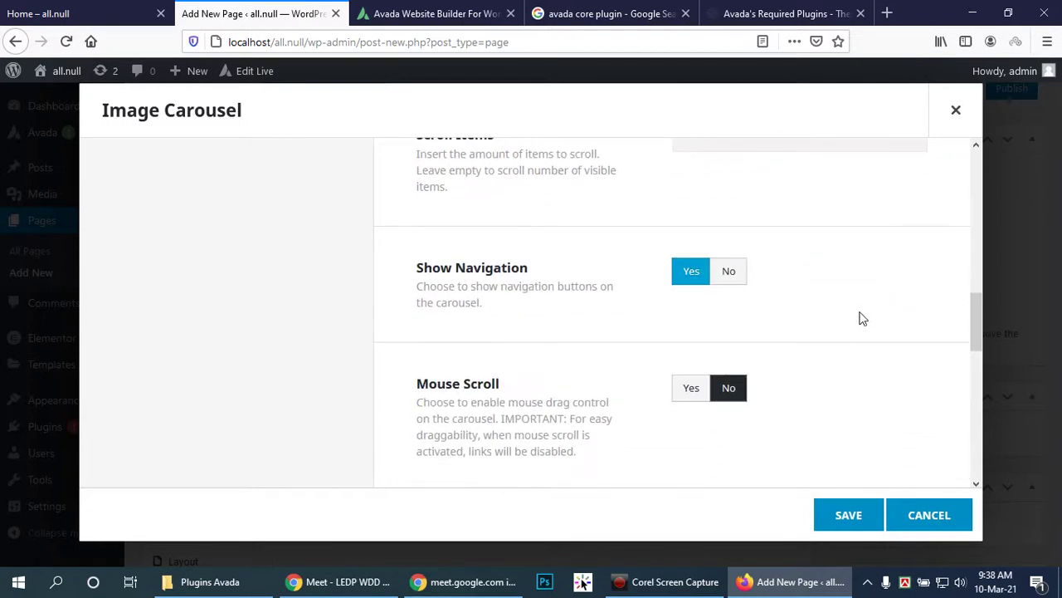
{"action": "left_click", "coordinate": [692, 388]}
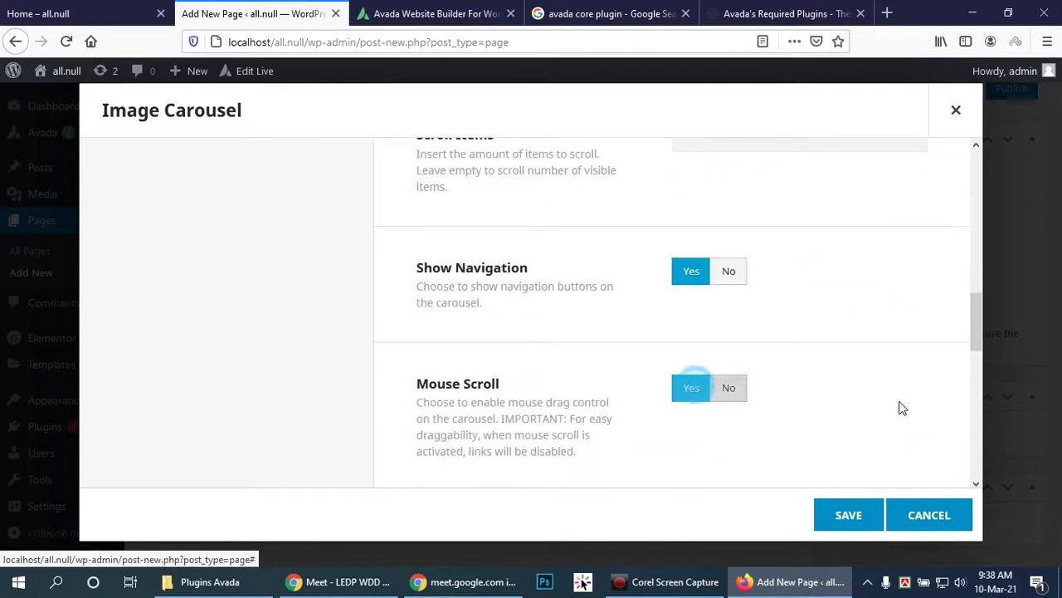
{"action": "scroll", "coordinate": [893, 391], "scroll_direction": "down", "scroll_amount": 3}
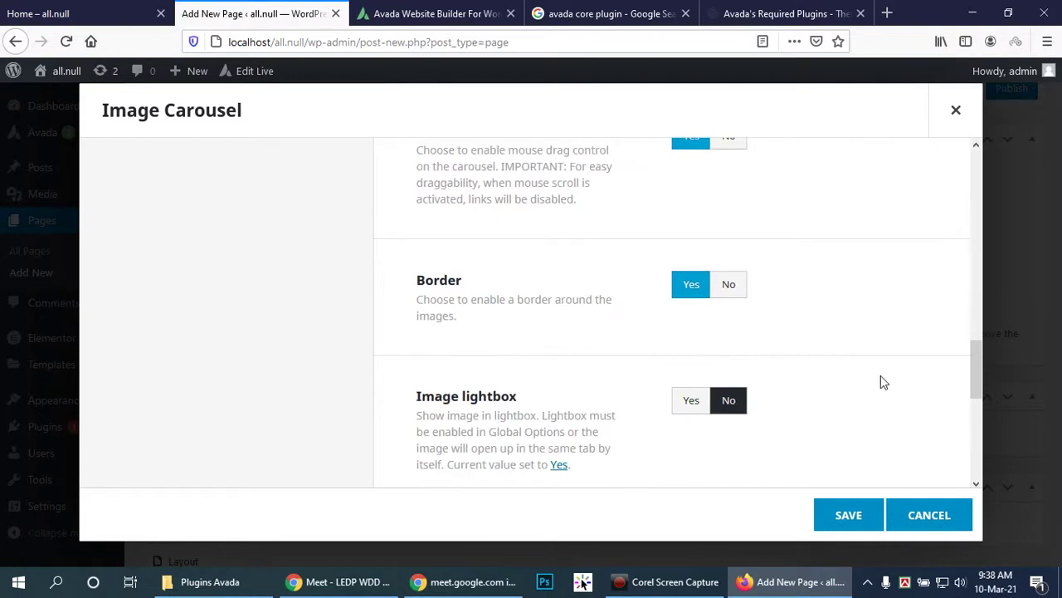
{"action": "left_click", "coordinate": [729, 285]}
{"action": "left_click", "coordinate": [703, 400]}
{"action": "scroll", "coordinate": [848, 410], "scroll_direction": "down", "scroll_amount": 2}
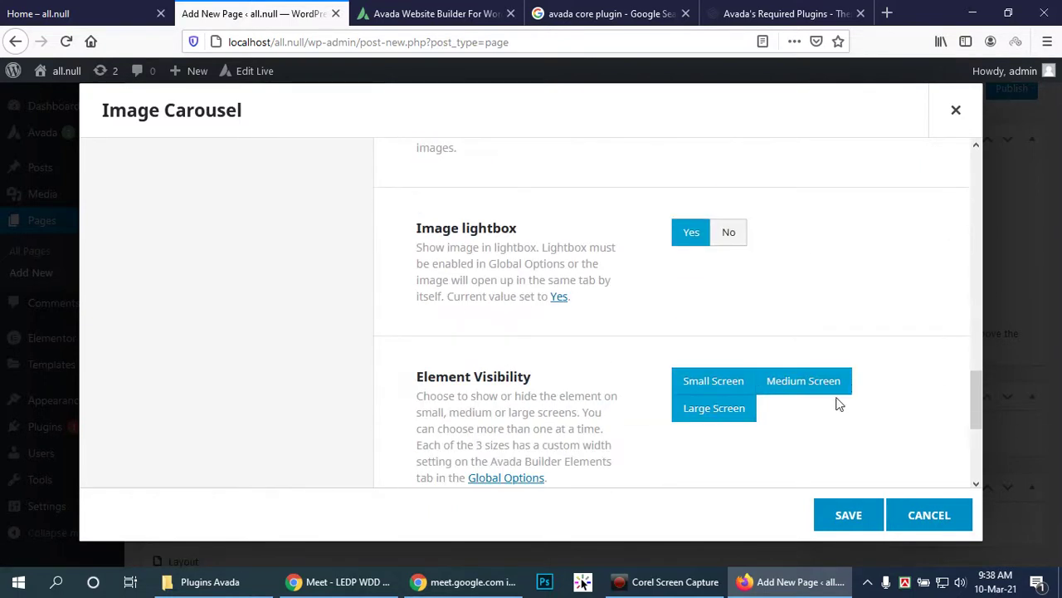
{"action": "scroll", "coordinate": [835, 403], "scroll_direction": "down", "scroll_amount": 2}
{"action": "scroll", "coordinate": [830, 398], "scroll_direction": "down", "scroll_amount": 2}
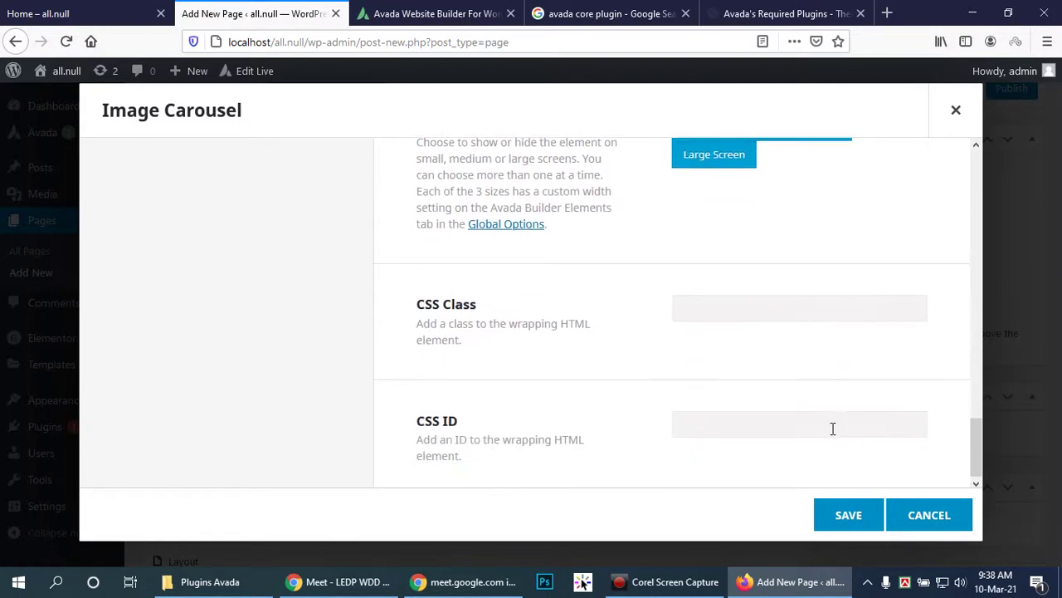
Step: Save the carousel, reopen it and set the first image to the red-toned portrait
{"action": "left_click", "coordinate": [847, 513]}
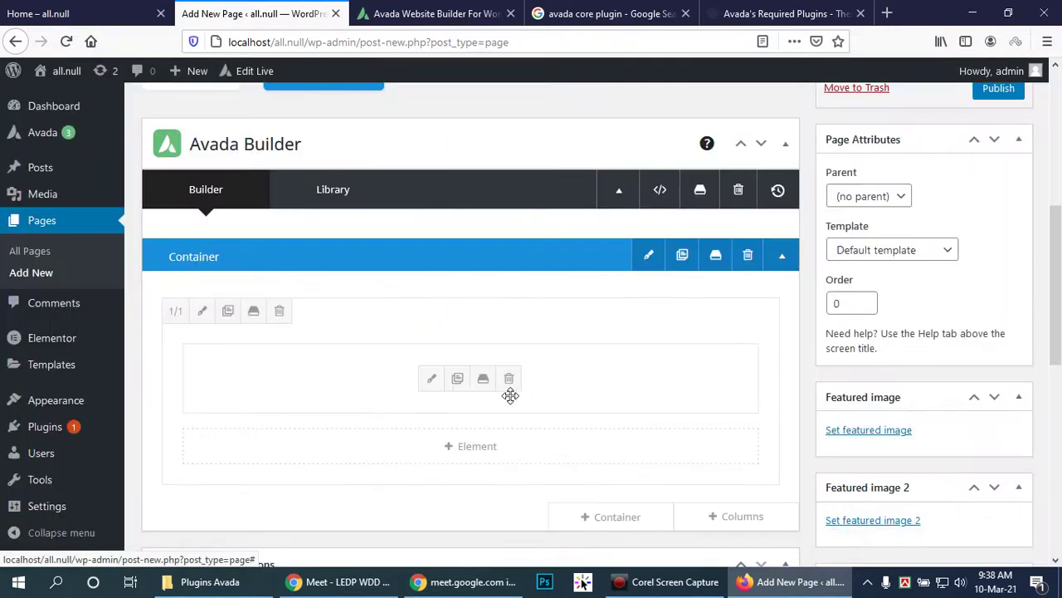
{"action": "left_click", "coordinate": [432, 380]}
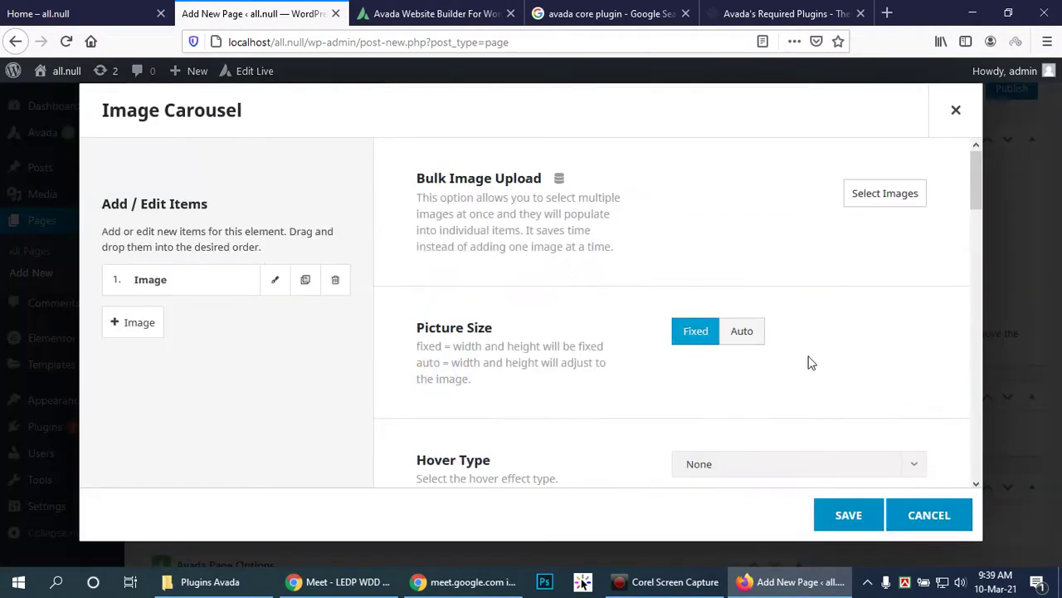
{"action": "left_click", "coordinate": [893, 192]}
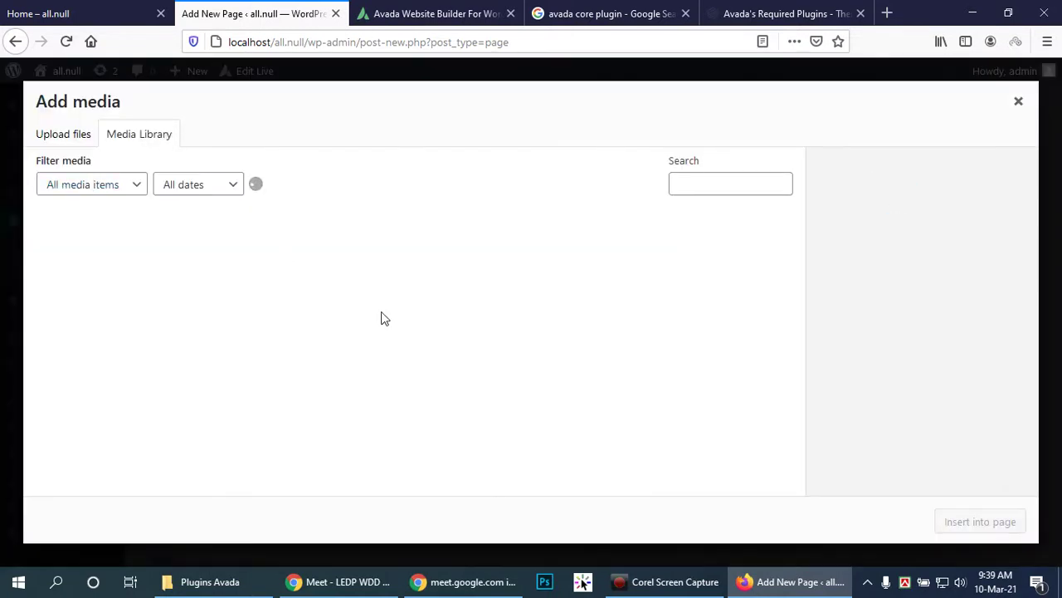
{"action": "left_click", "coordinate": [278, 269]}
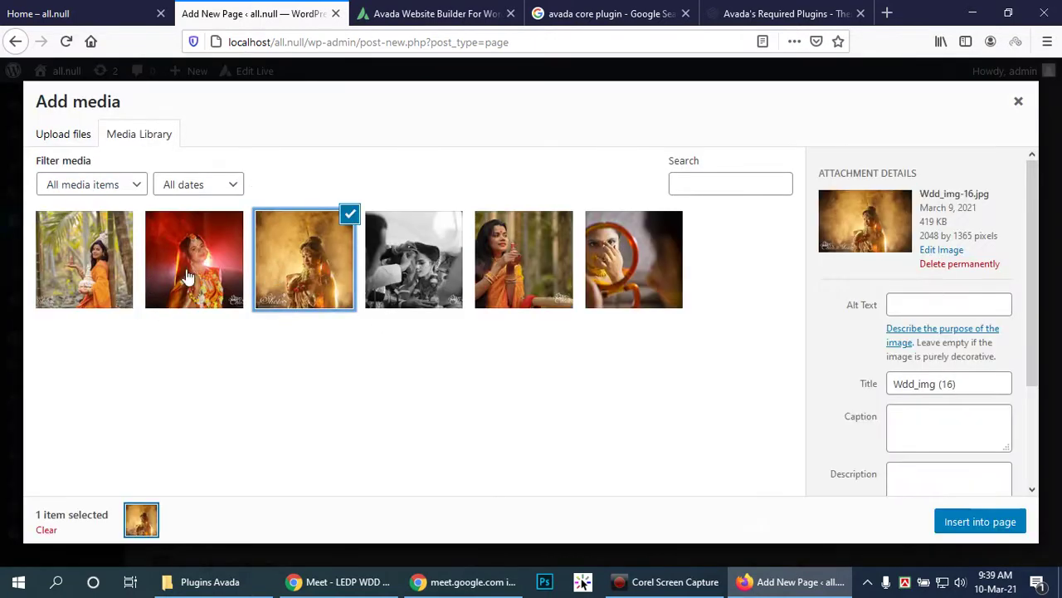
{"action": "left_click", "coordinate": [168, 283]}
{"action": "left_click", "coordinate": [946, 522]}
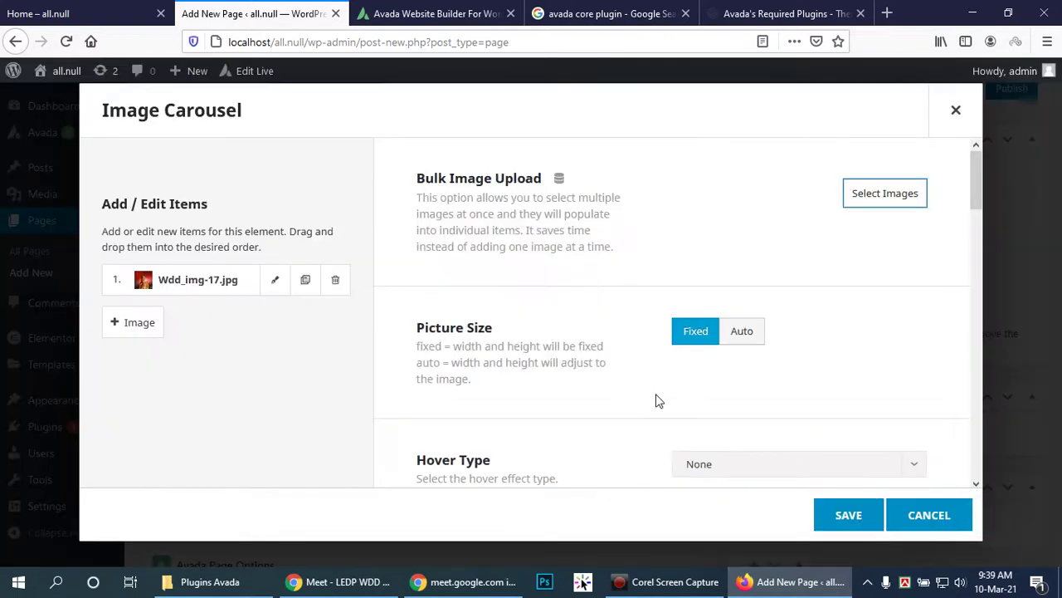
Step: Add a second carousel item using the photo of the woman among palm trees
{"action": "left_click", "coordinate": [133, 322]}
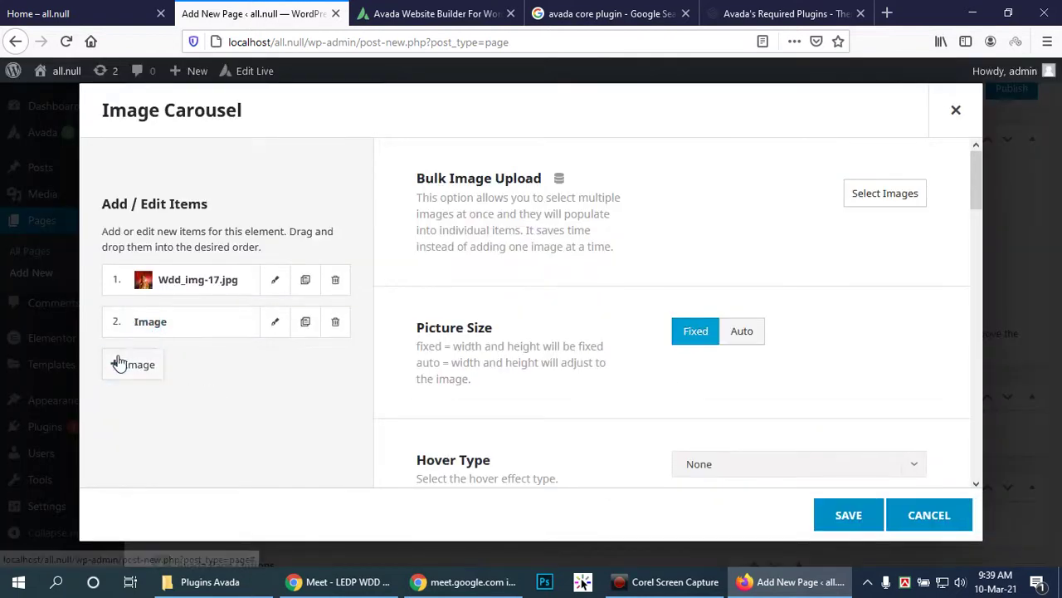
{"action": "left_click", "coordinate": [277, 323]}
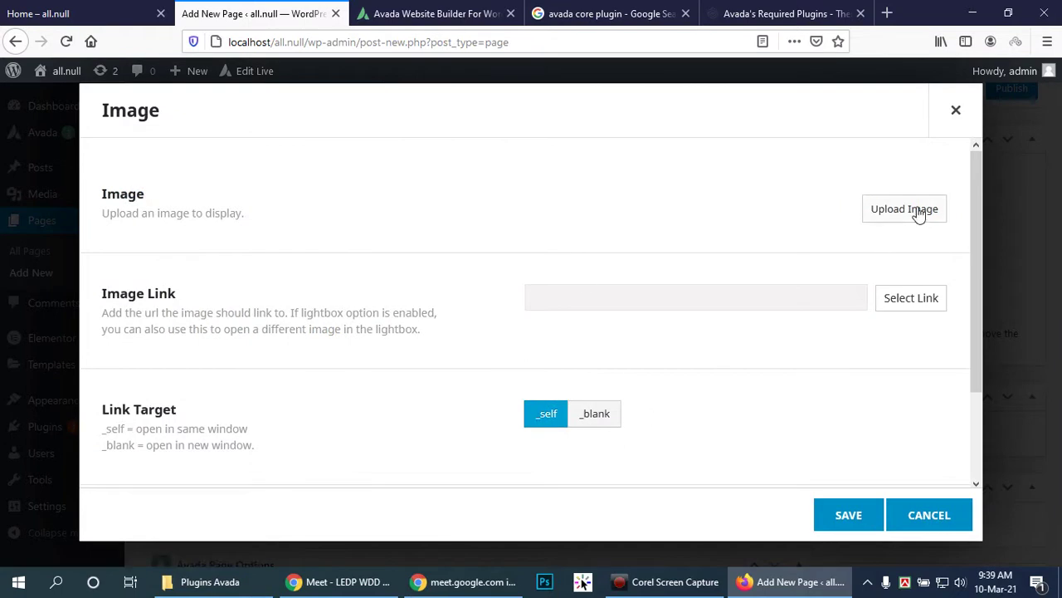
{"action": "left_click", "coordinate": [905, 209]}
{"action": "left_click", "coordinate": [93, 259]}
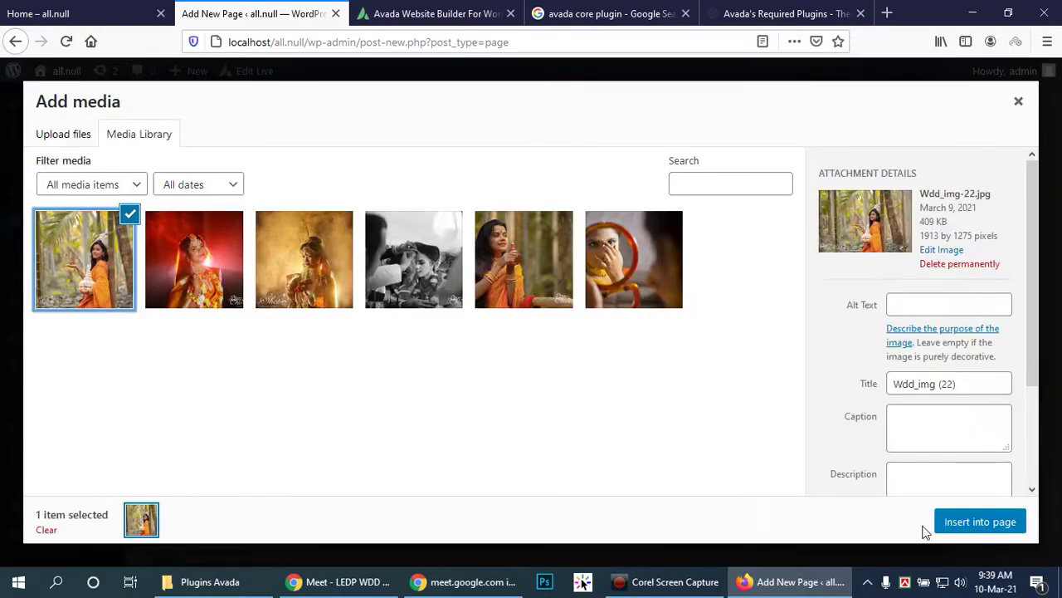
{"action": "left_click", "coordinate": [960, 524]}
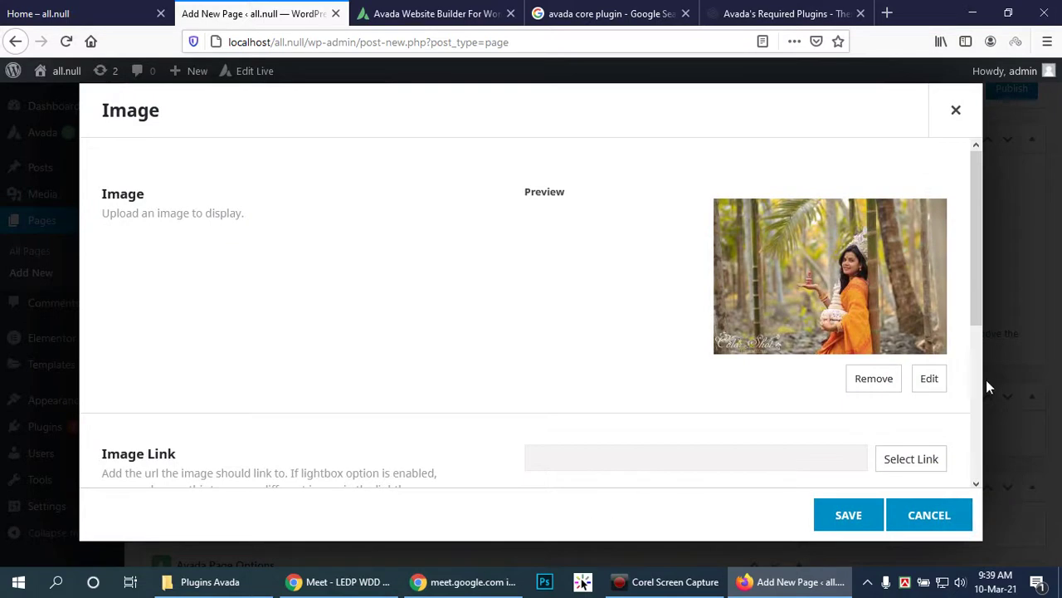
{"action": "scroll", "coordinate": [821, 367], "scroll_direction": "down", "scroll_amount": 2}
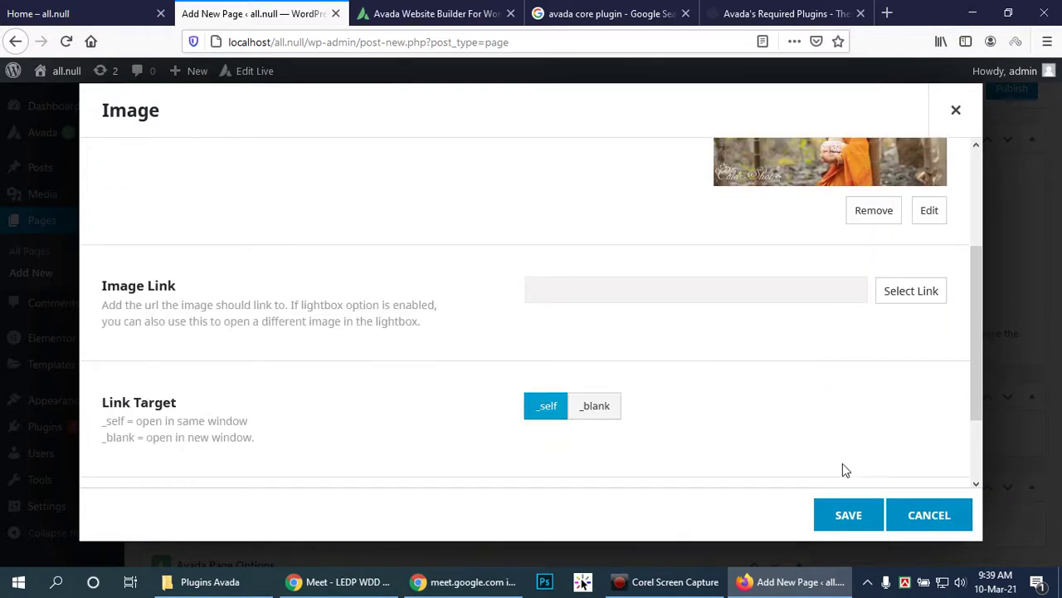
{"action": "scroll", "coordinate": [846, 492], "scroll_direction": "up", "scroll_amount": 2}
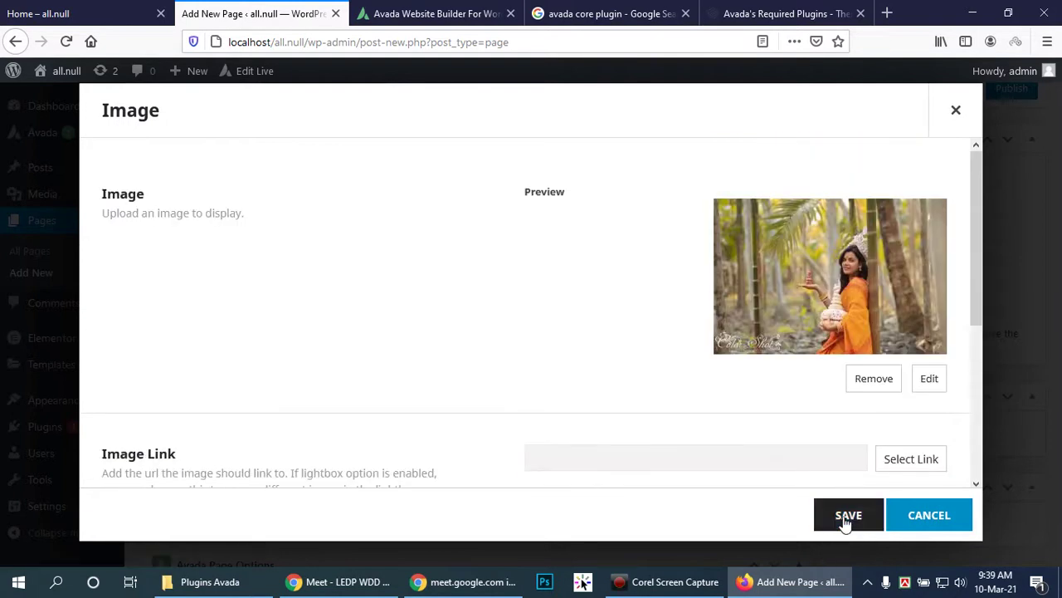
{"action": "left_click", "coordinate": [846, 524]}
Step: Add a third carousel item with the mirror photo, then save the Image Carousel
{"action": "left_click", "coordinate": [131, 363]}
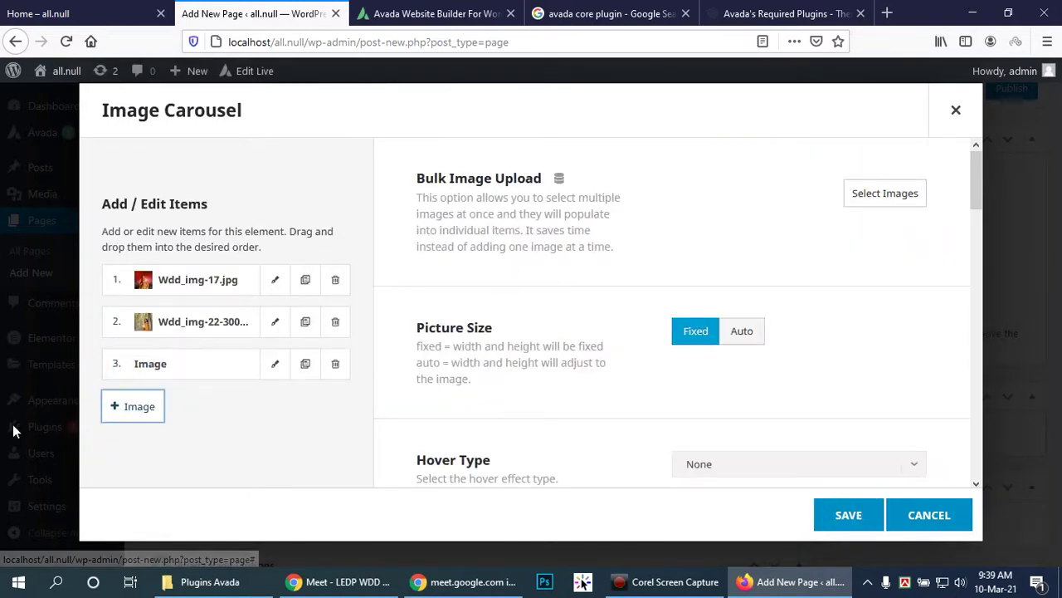
{"action": "left_click", "coordinate": [276, 364]}
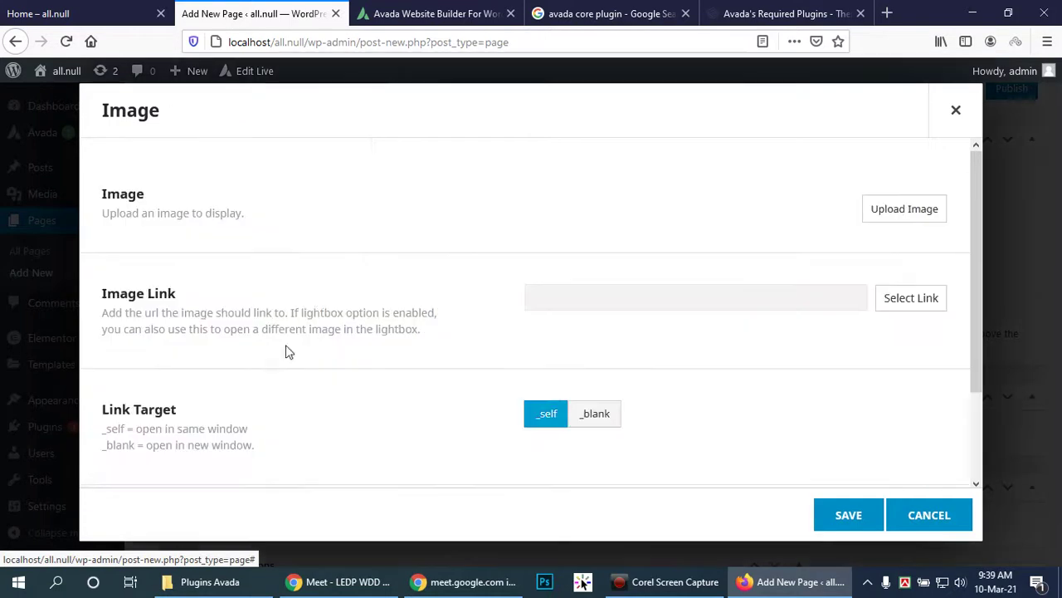
{"action": "left_click", "coordinate": [890, 217]}
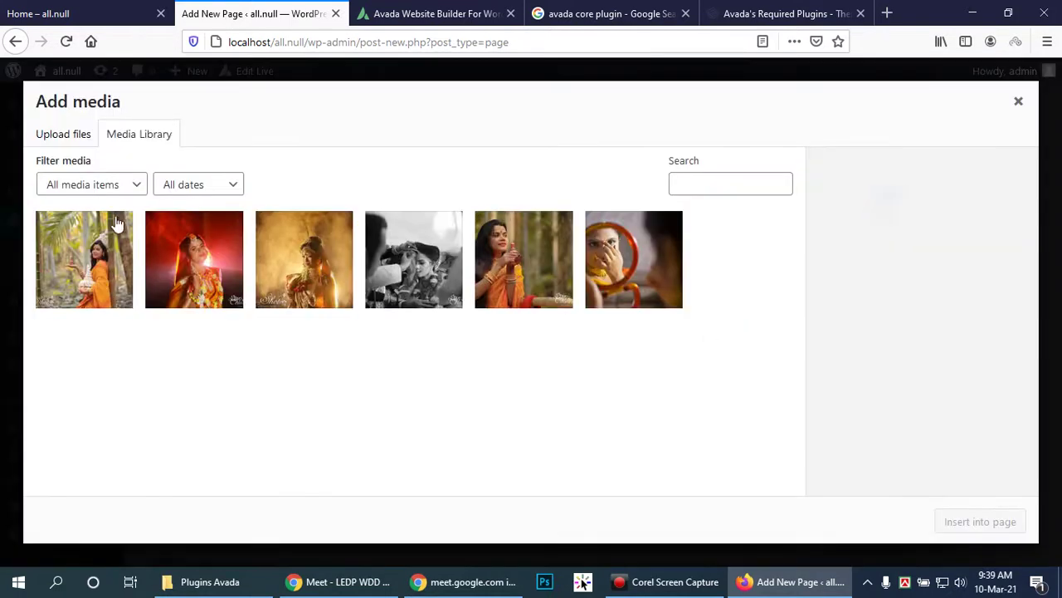
{"action": "left_click", "coordinate": [610, 257]}
{"action": "left_click", "coordinate": [978, 520]}
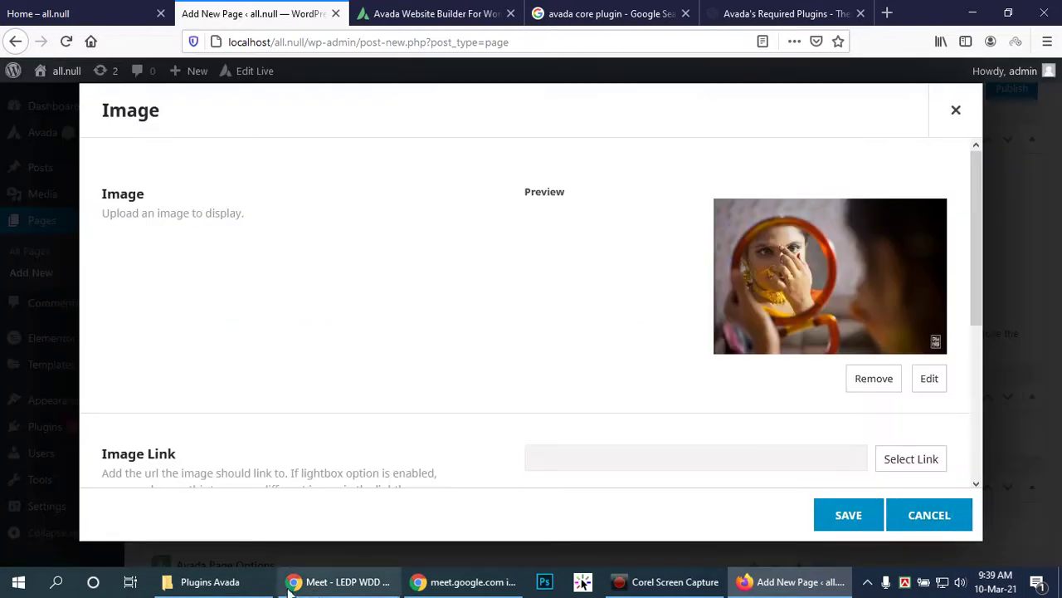
{"action": "left_click", "coordinate": [288, 585]}
{"action": "left_click", "coordinate": [316, 581]}
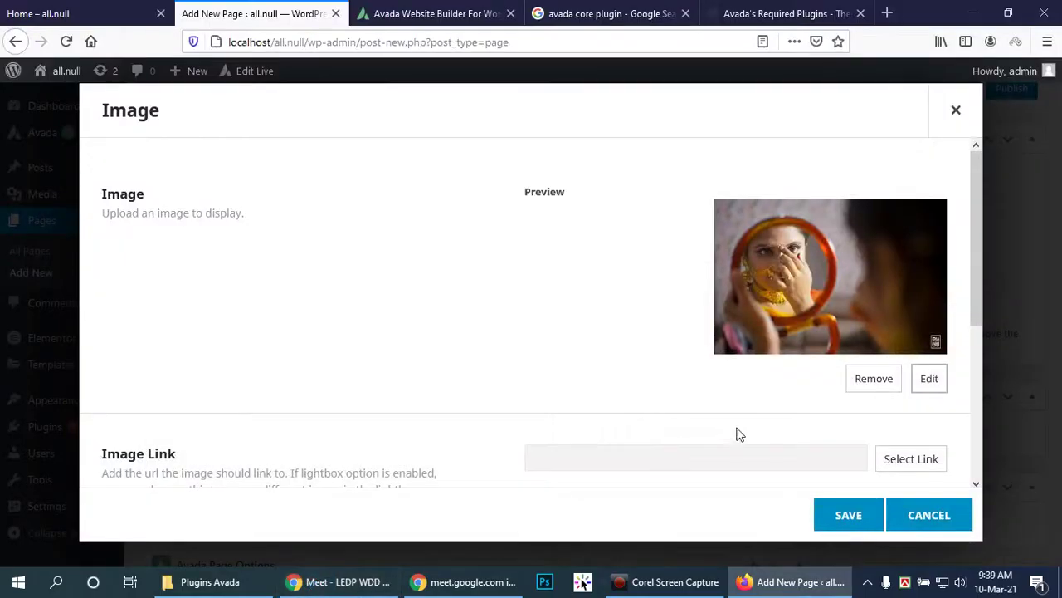
{"action": "left_click", "coordinate": [867, 516]}
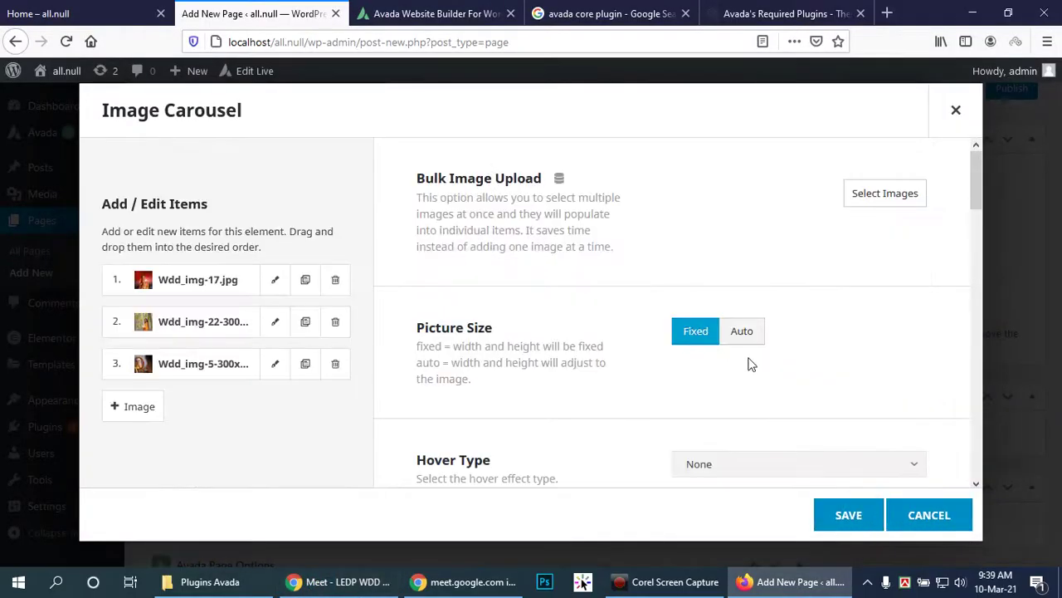
{"action": "scroll", "coordinate": [777, 390], "scroll_direction": "down", "scroll_amount": 2}
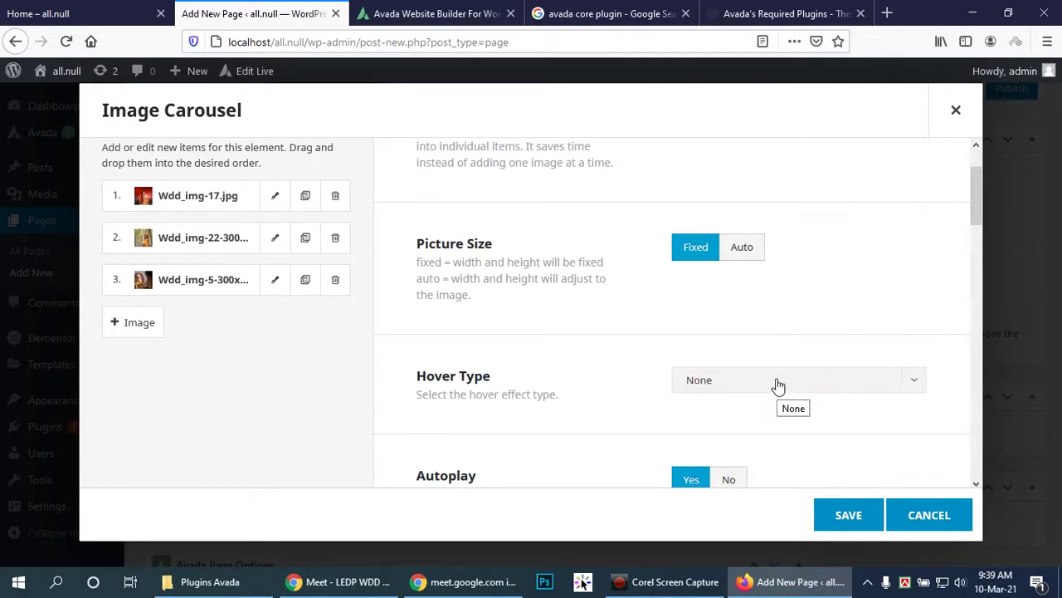
{"action": "scroll", "coordinate": [778, 386], "scroll_direction": "up", "scroll_amount": 2}
{"action": "scroll", "coordinate": [784, 351], "scroll_direction": "down", "scroll_amount": 6}
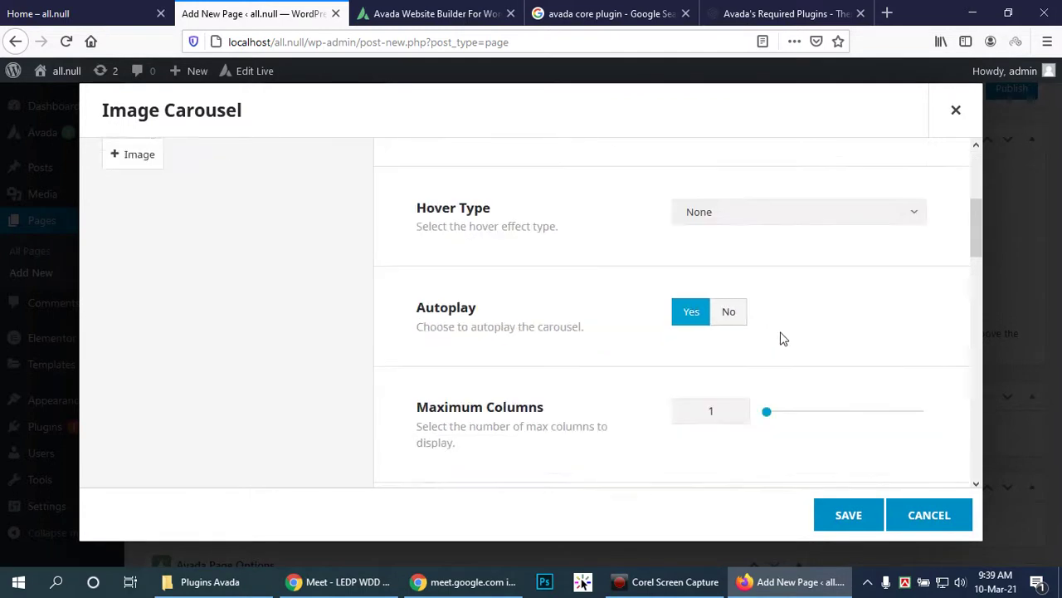
{"action": "left_click", "coordinate": [846, 517]}
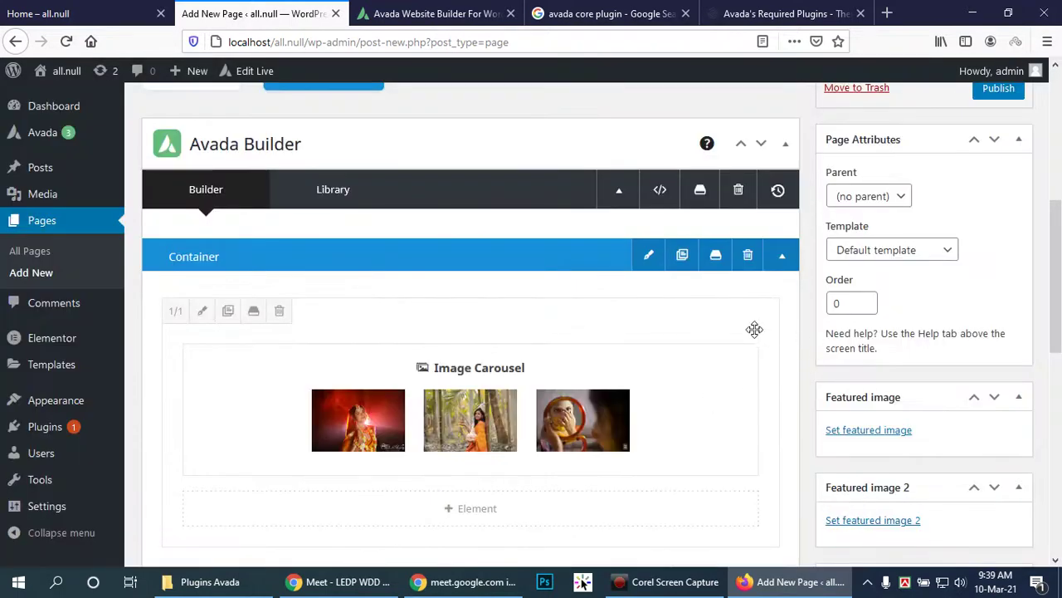
Step: Set the column alignment to Stretch and use the black-and-white photo as its background image
{"action": "scroll", "coordinate": [706, 315], "scroll_direction": "down", "scroll_amount": 2}
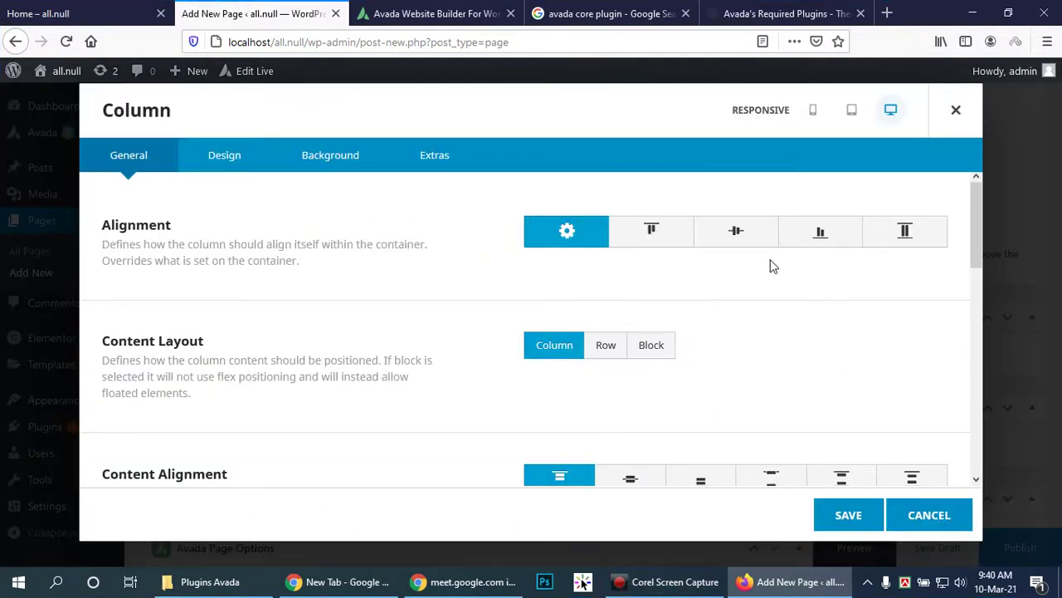
{"action": "left_click", "coordinate": [908, 232]}
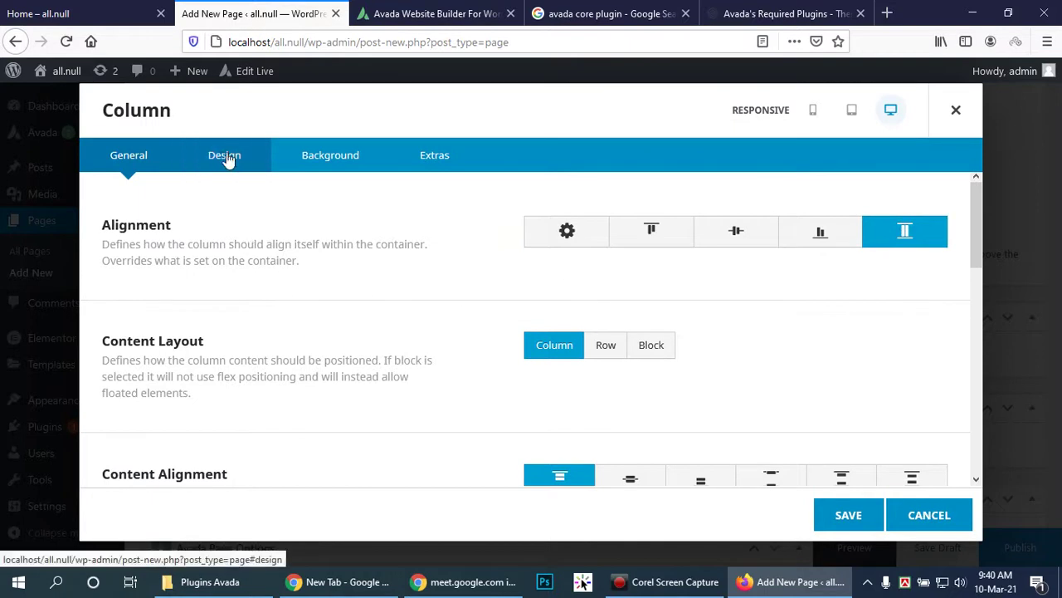
{"action": "left_click", "coordinate": [315, 158]}
{"action": "left_click", "coordinate": [778, 261]}
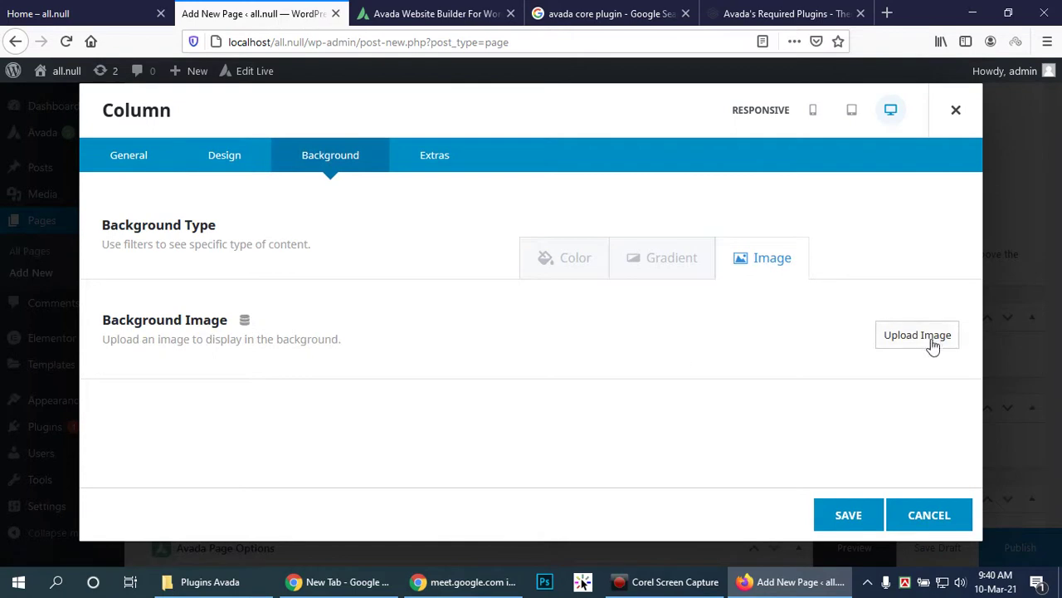
{"action": "left_click", "coordinate": [930, 338]}
{"action": "left_click", "coordinate": [406, 272]}
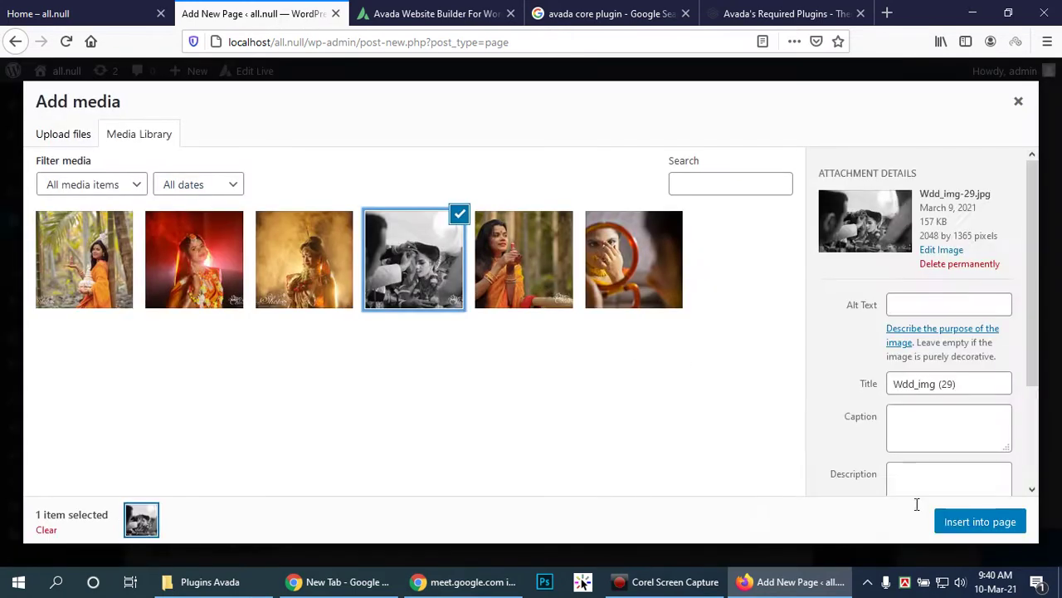
{"action": "left_click", "coordinate": [978, 523]}
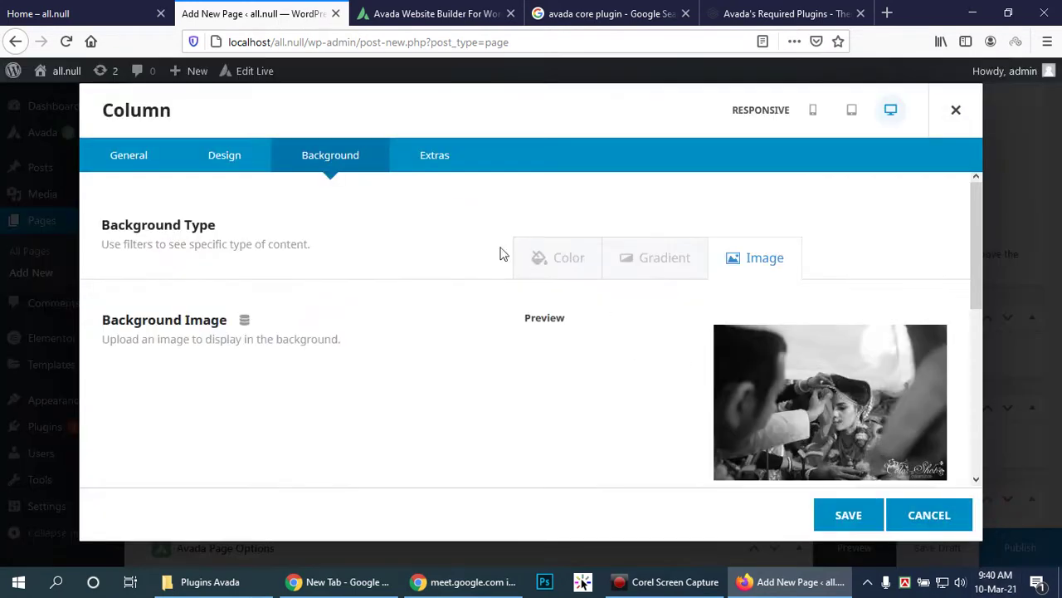
Step: Give the column a Slide animation entering from the left at 0.3 seconds
{"action": "scroll", "coordinate": [878, 343], "scroll_direction": "down", "scroll_amount": 3}
{"action": "scroll", "coordinate": [886, 344], "scroll_direction": "up", "scroll_amount": 3}
{"action": "left_click", "coordinate": [430, 164]}
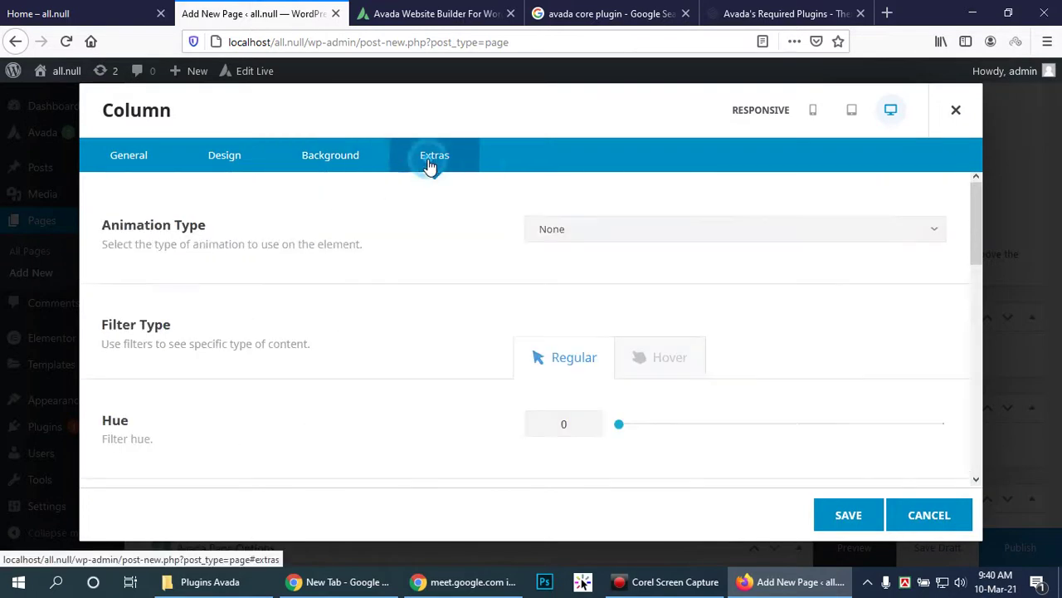
{"action": "left_click", "coordinate": [322, 156]}
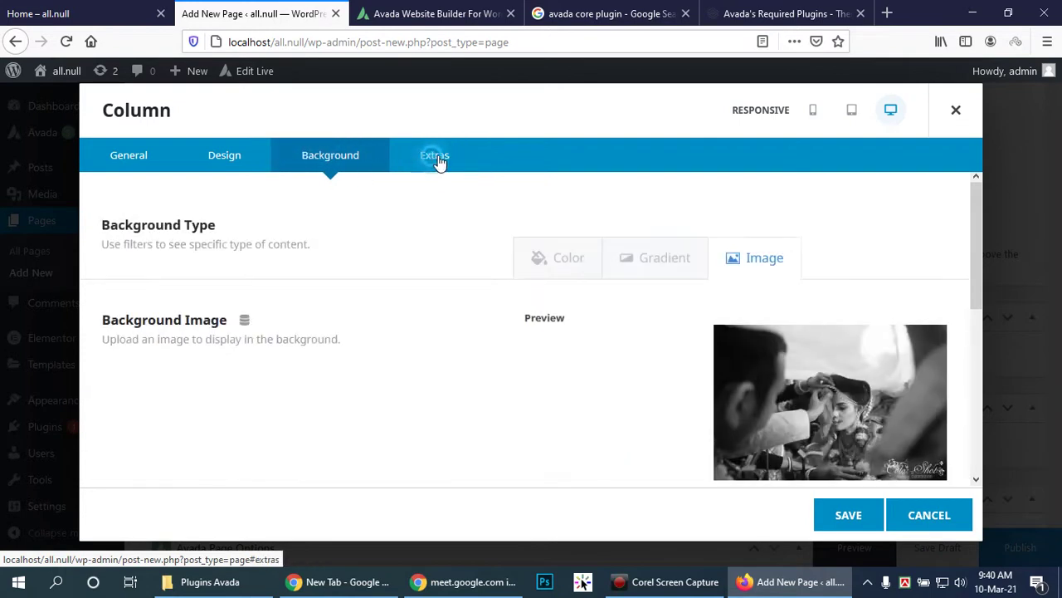
{"action": "left_click", "coordinate": [434, 156]}
{"action": "left_click", "coordinate": [797, 239]}
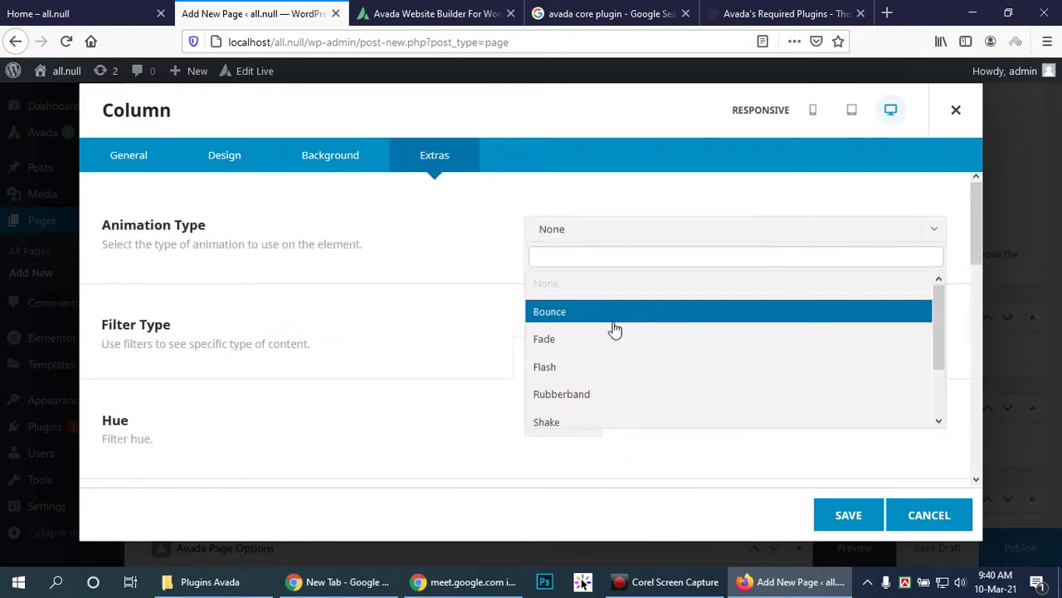
{"action": "scroll", "coordinate": [652, 371], "scroll_direction": "down", "scroll_amount": 2}
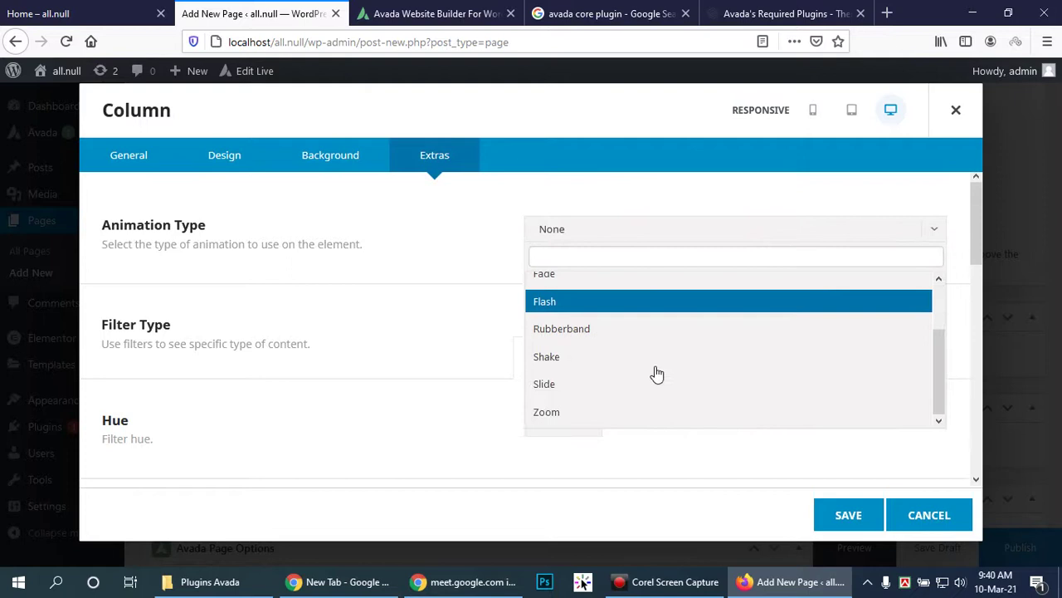
{"action": "left_click", "coordinate": [579, 387]}
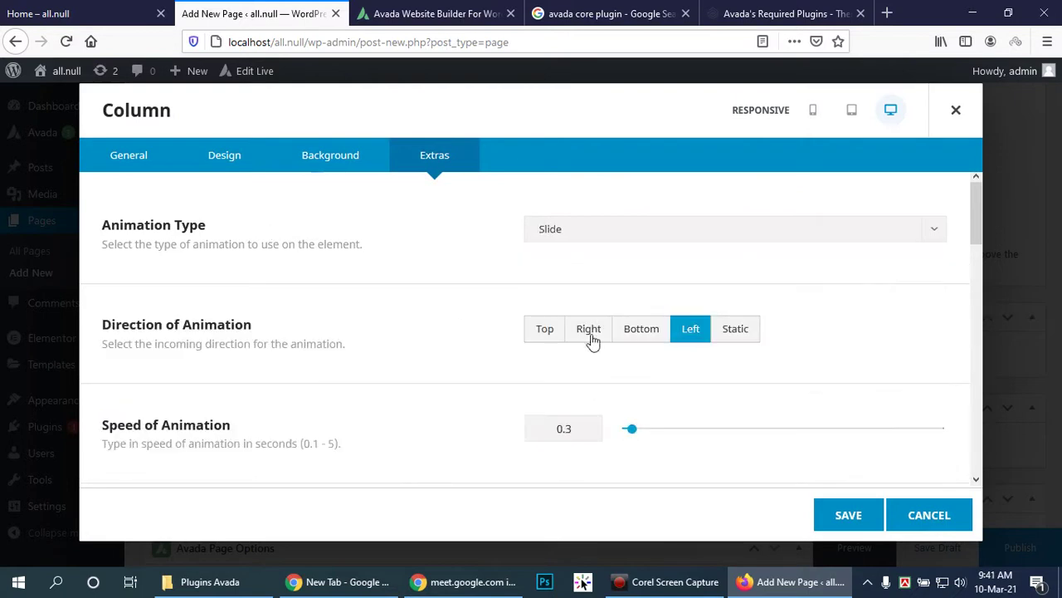
{"action": "scroll", "coordinate": [642, 327], "scroll_direction": "down", "scroll_amount": 2}
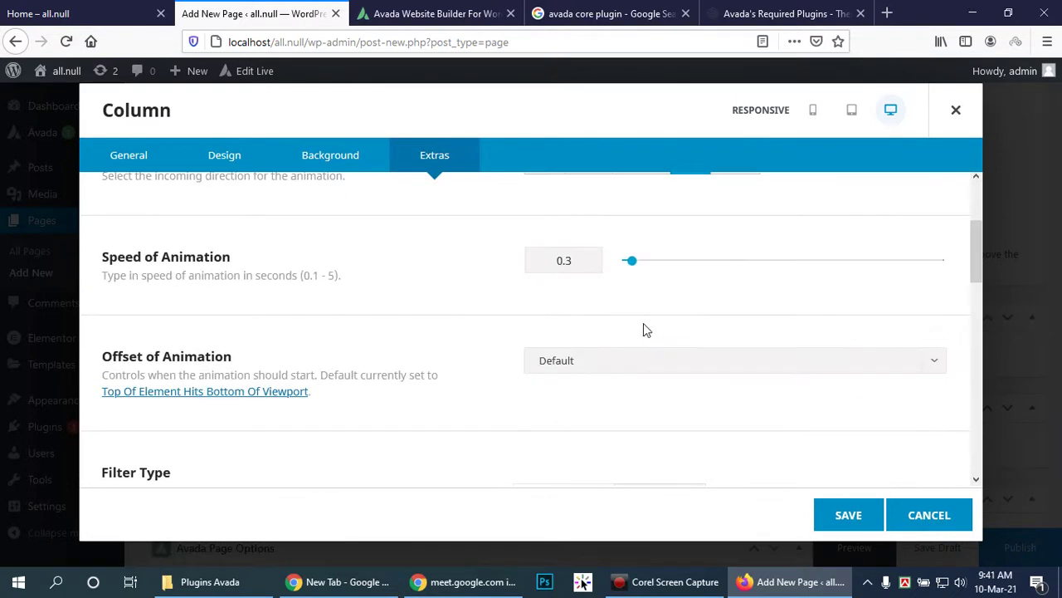
{"action": "scroll", "coordinate": [643, 323], "scroll_direction": "down", "scroll_amount": 4}
{"action": "scroll", "coordinate": [642, 323], "scroll_direction": "up", "scroll_amount": 2}
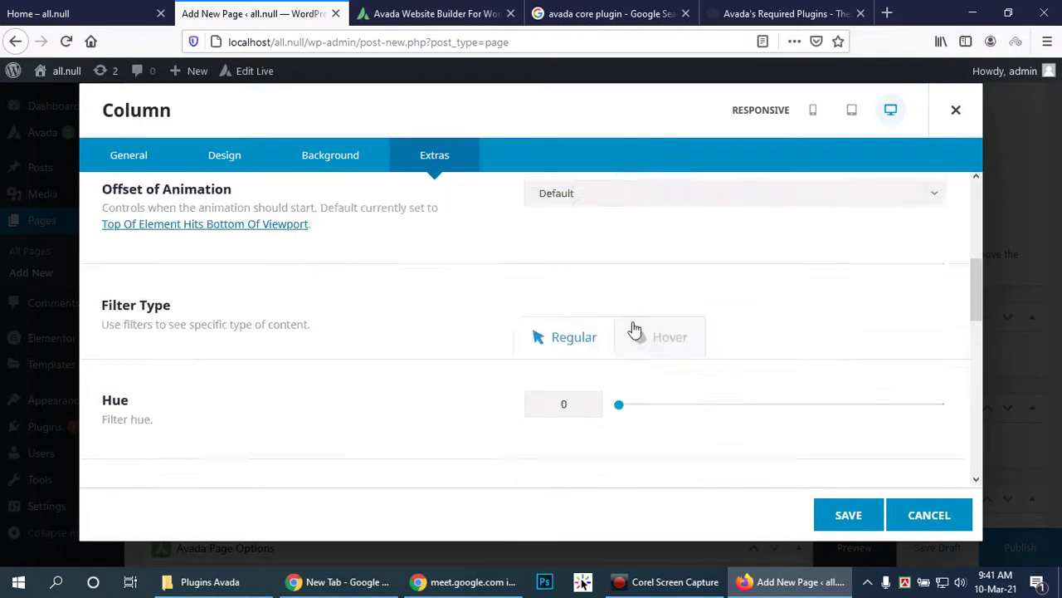
{"action": "scroll", "coordinate": [633, 322], "scroll_direction": "up", "scroll_amount": 4}
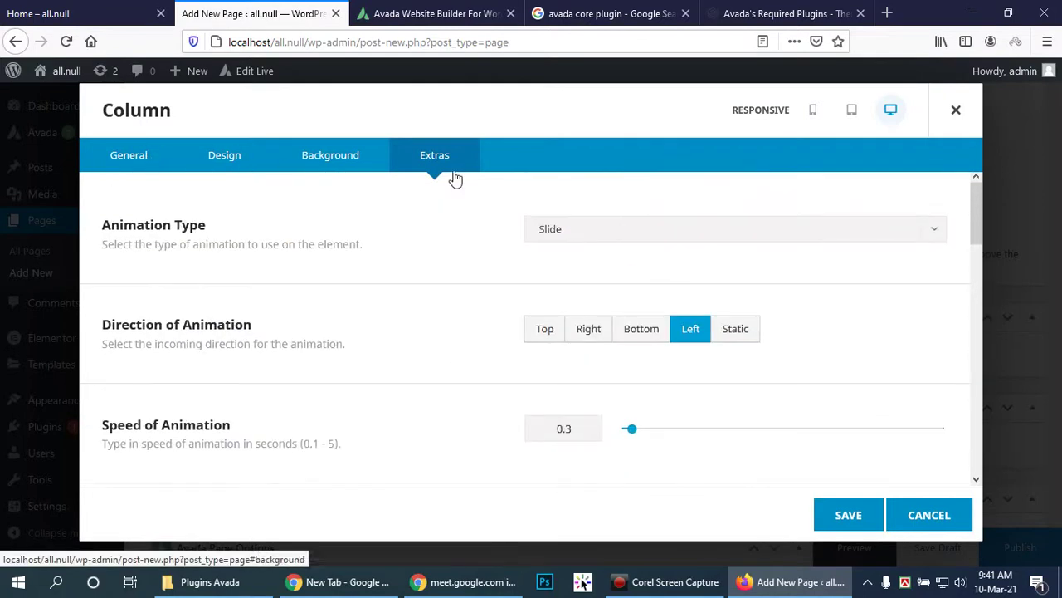
Step: Save the column settings and review the image carousel container in the builder
{"action": "left_click", "coordinate": [844, 516]}
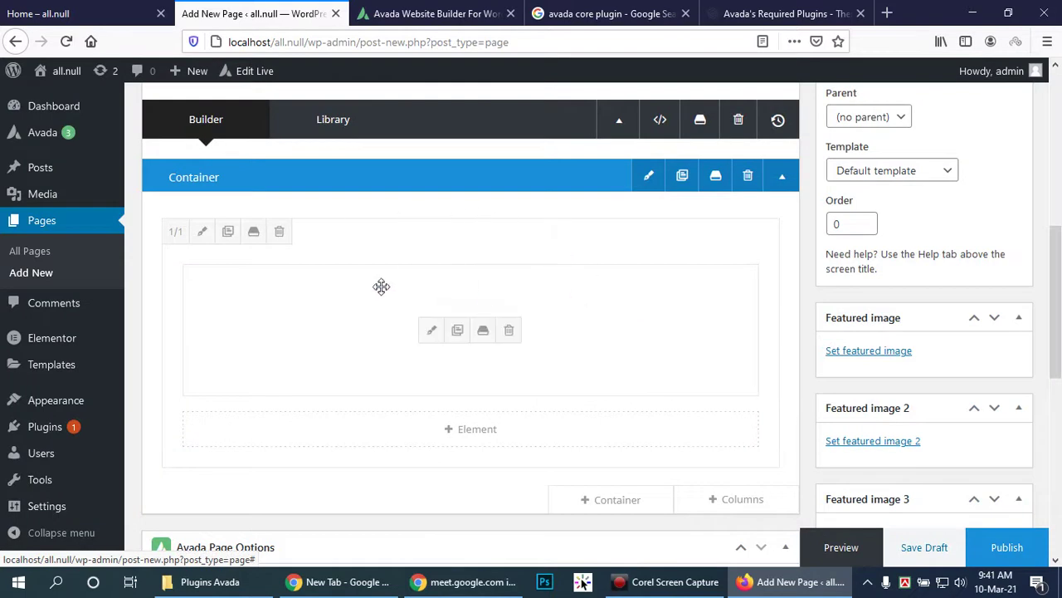
{"action": "scroll", "coordinate": [759, 448], "scroll_direction": "down", "scroll_amount": 2}
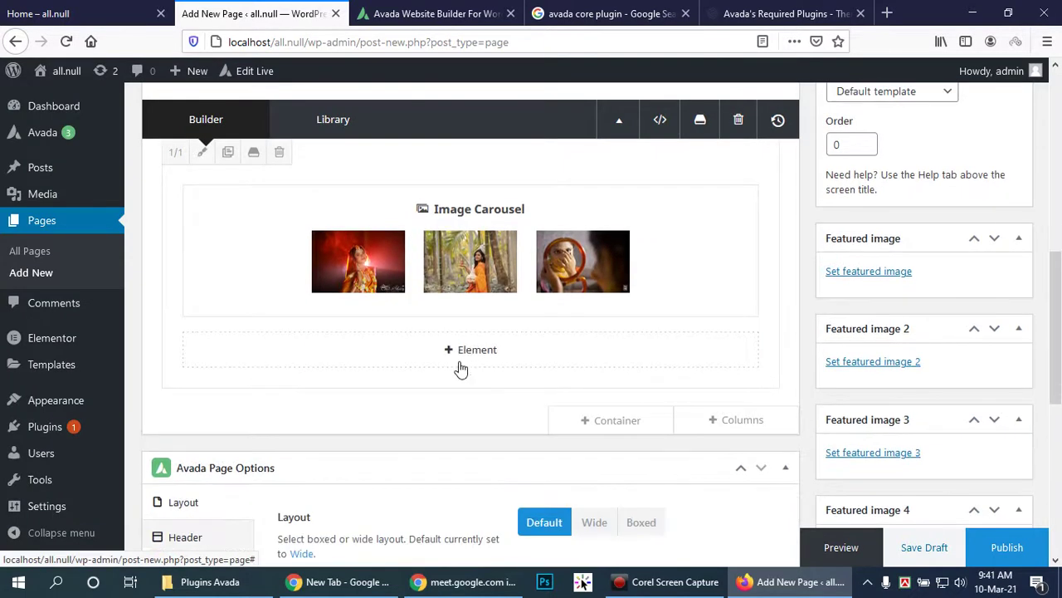
{"action": "scroll", "coordinate": [652, 373], "scroll_direction": "up", "scroll_amount": 2}
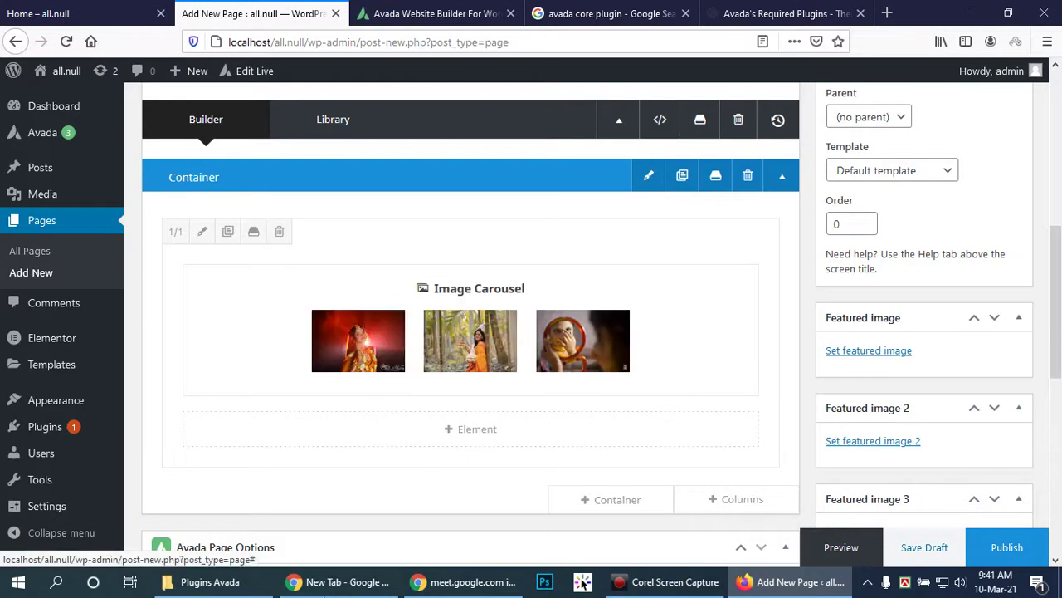
{"action": "left_click", "coordinate": [324, 586]}
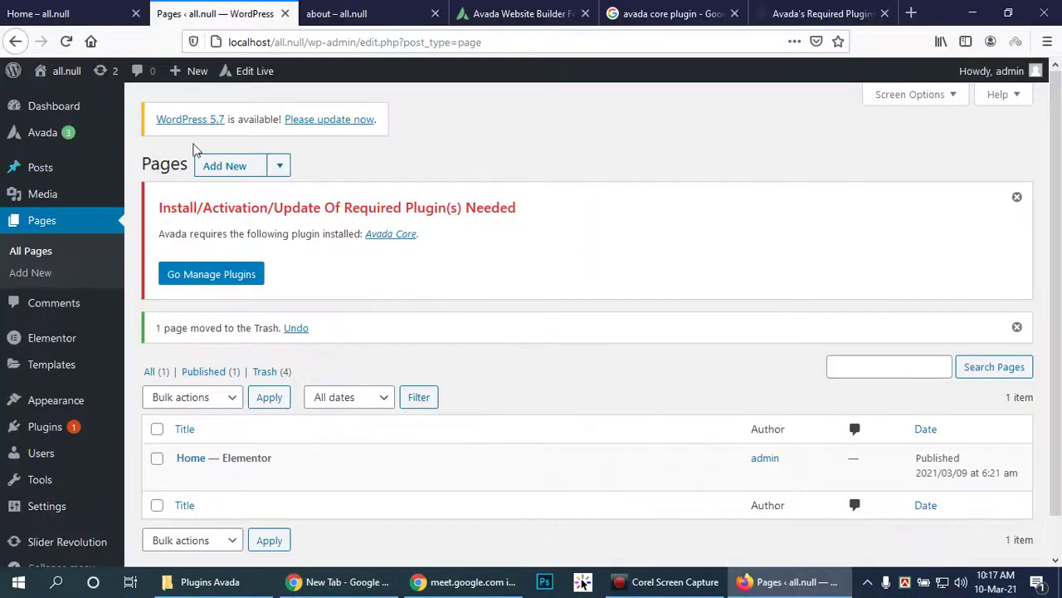
Step: Open a fresh Add New Page editor, after briefly checking the Google Meet tab
{"action": "left_click", "coordinate": [222, 167]}
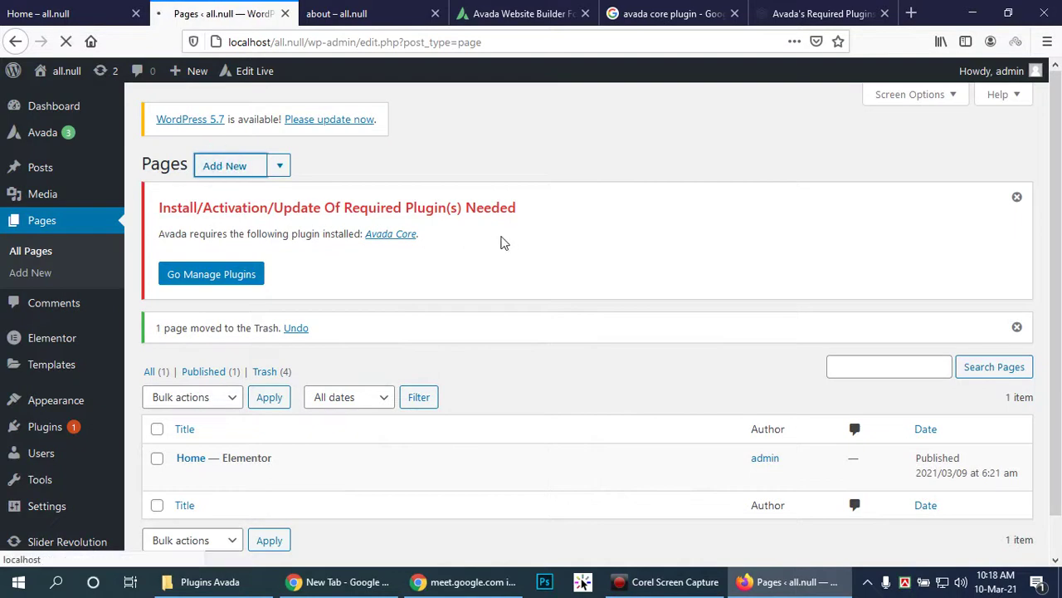
{"action": "left_click", "coordinate": [340, 582]}
{"action": "left_click", "coordinate": [67, 10]}
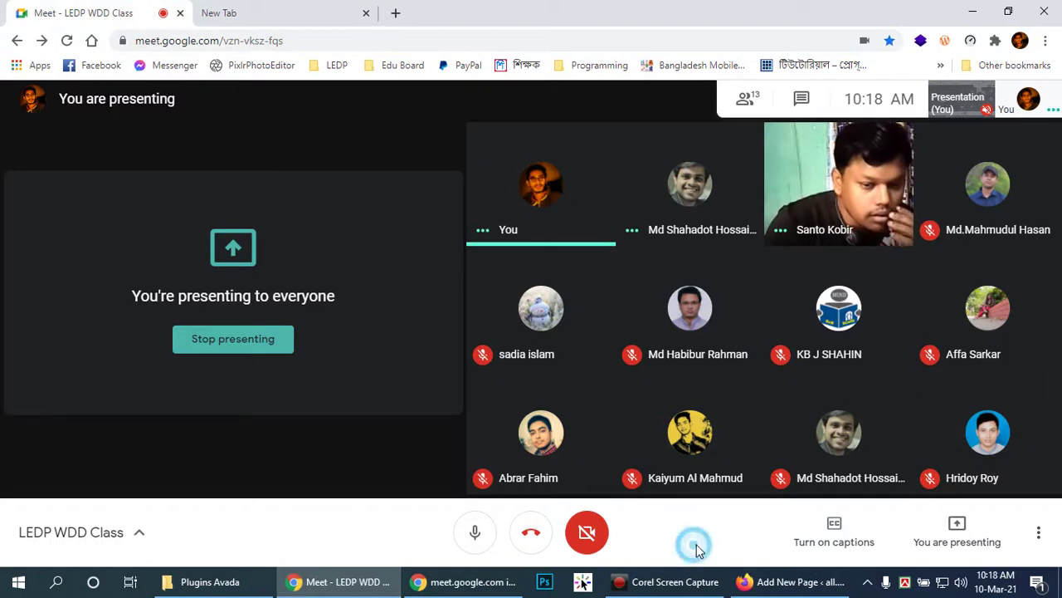
{"action": "left_click", "coordinate": [788, 581]}
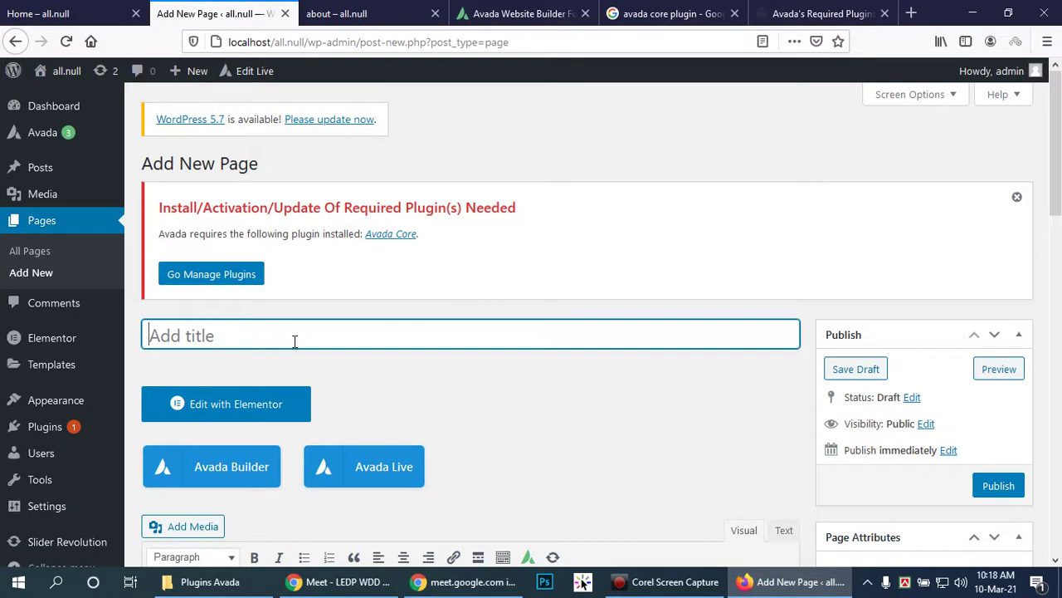
Step: Title the new page 'about' and switch it to the Avada Builder editor
{"action": "type", "text": "about"}
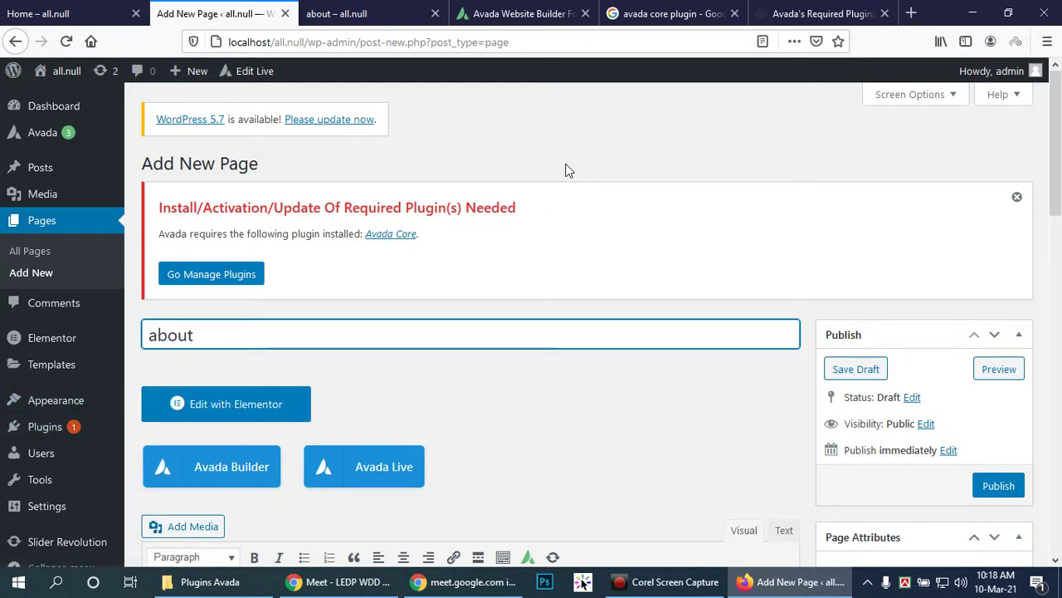
{"action": "scroll", "coordinate": [612, 359], "scroll_direction": "down", "scroll_amount": 3}
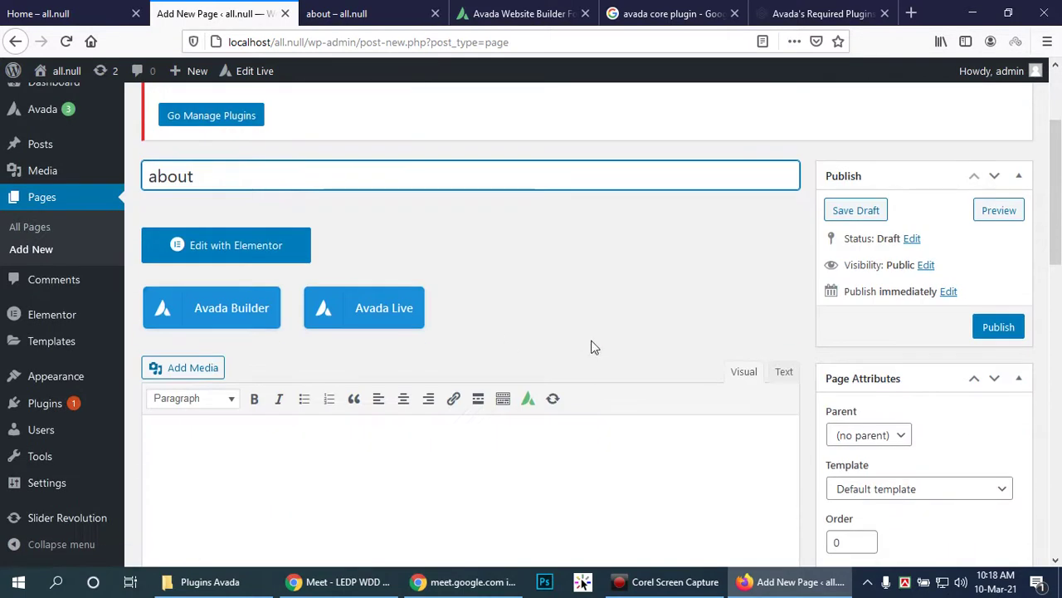
{"action": "right_click", "coordinate": [389, 311]}
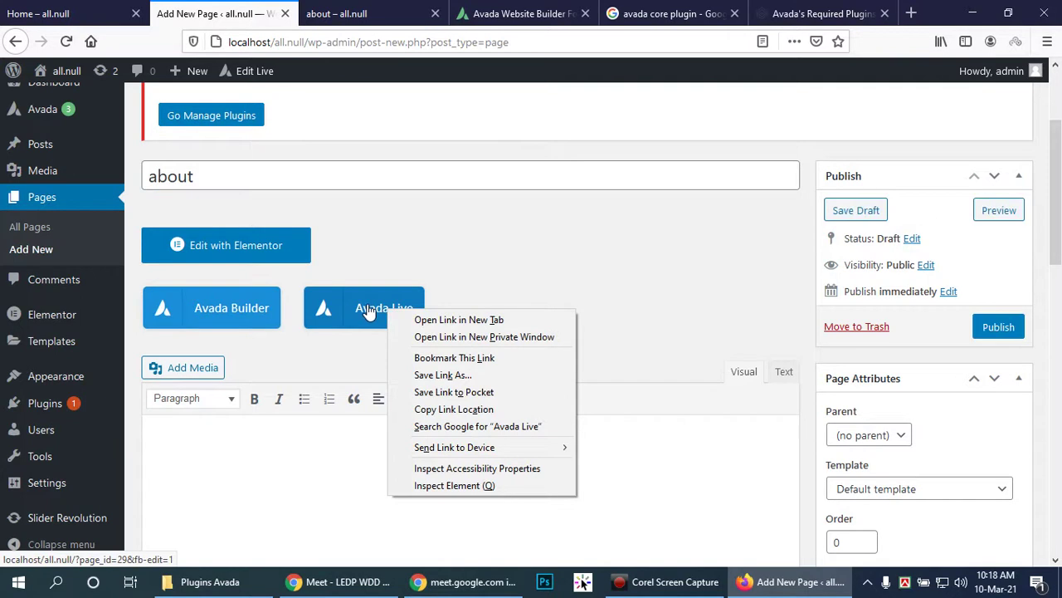
{"action": "left_click", "coordinate": [235, 306]}
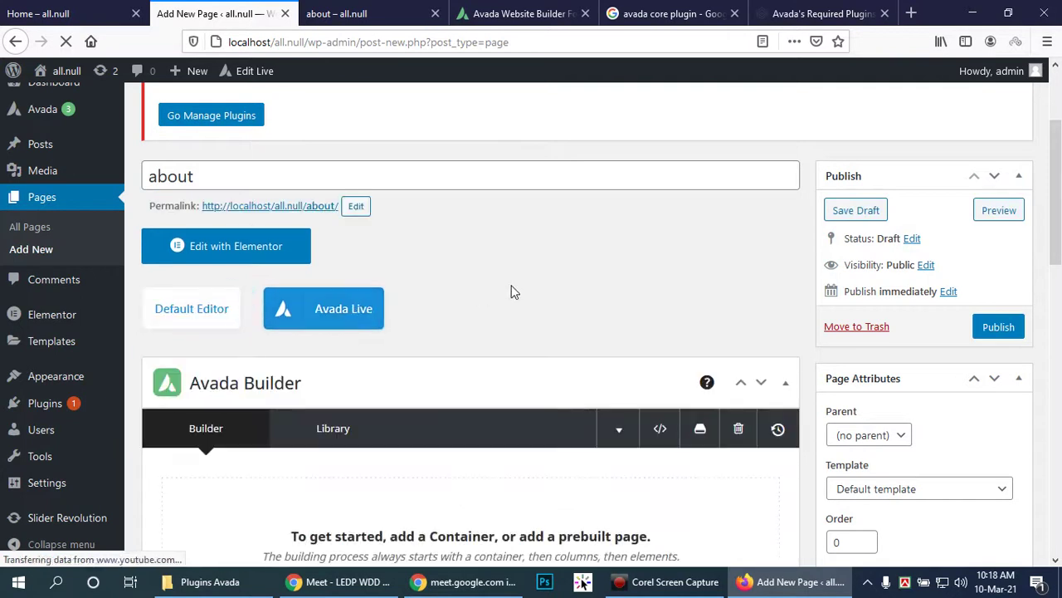
{"action": "scroll", "coordinate": [509, 273], "scroll_direction": "down", "scroll_amount": 1}
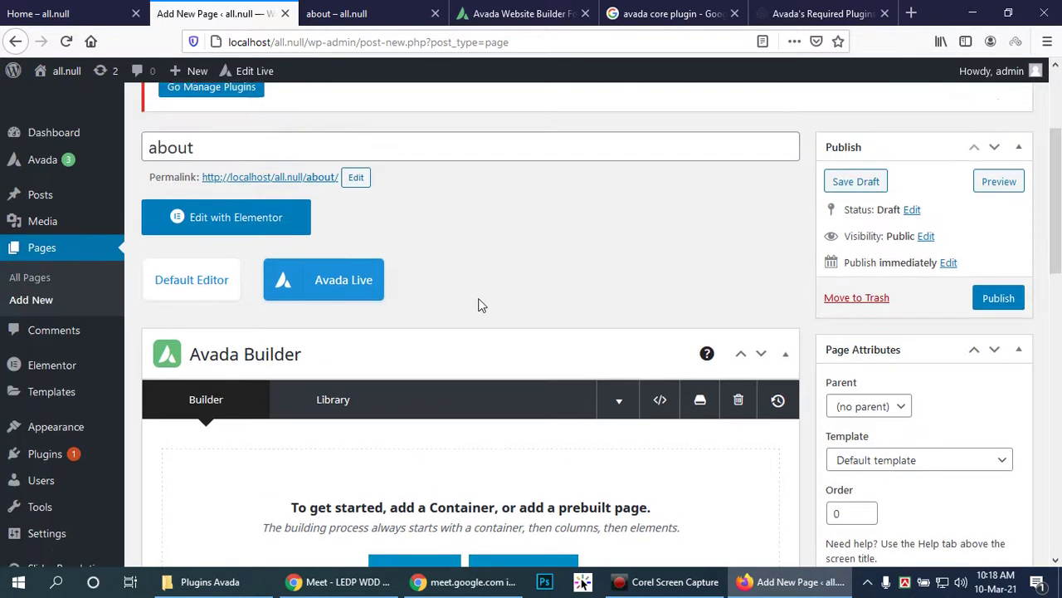
{"action": "scroll", "coordinate": [474, 292], "scroll_direction": "down", "scroll_amount": 3}
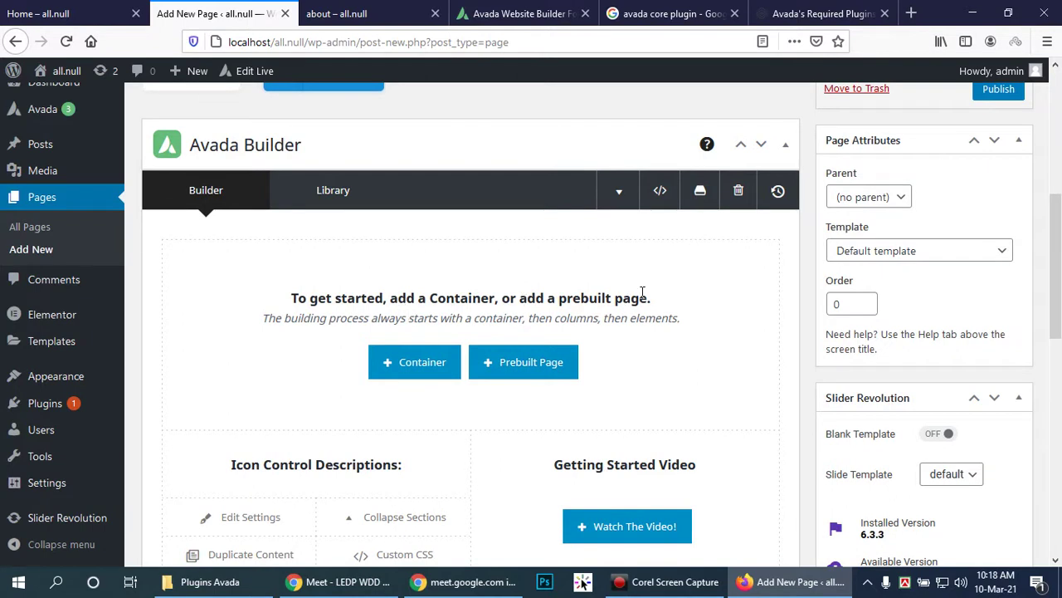
{"action": "scroll", "coordinate": [684, 294], "scroll_direction": "up", "scroll_amount": 2}
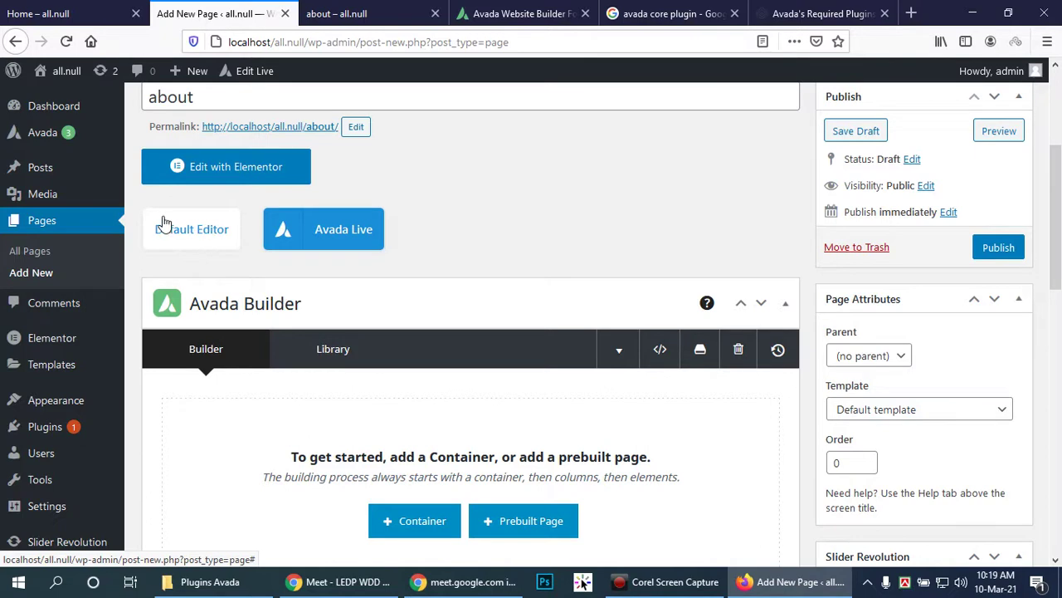
{"action": "scroll", "coordinate": [526, 246], "scroll_direction": "down", "scroll_amount": 2}
{"action": "scroll", "coordinate": [490, 257], "scroll_direction": "up", "scroll_amount": 1}
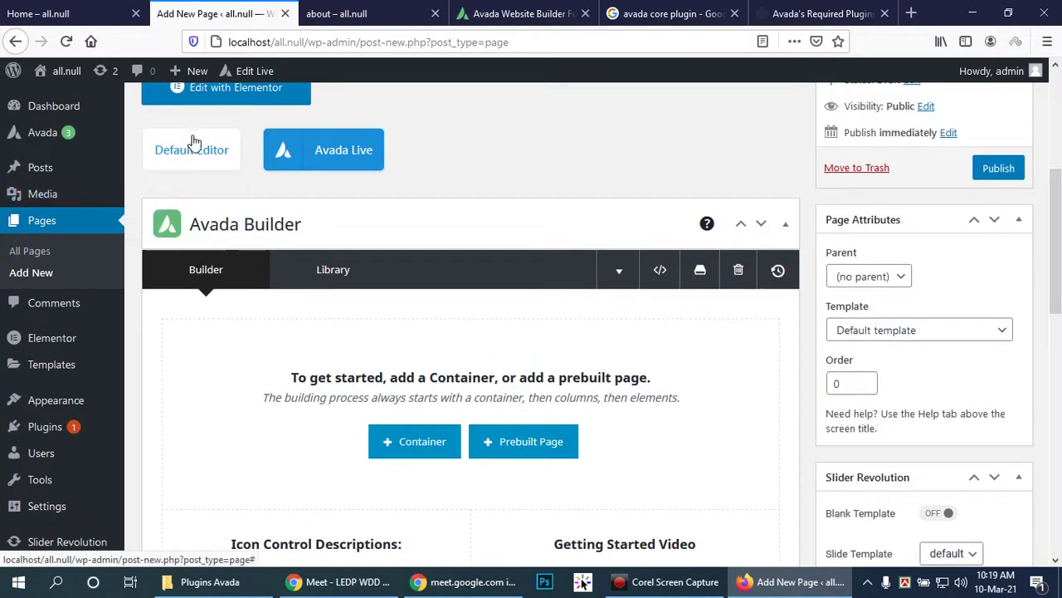
{"action": "scroll", "coordinate": [192, 141], "scroll_direction": "up", "scroll_amount": 2}
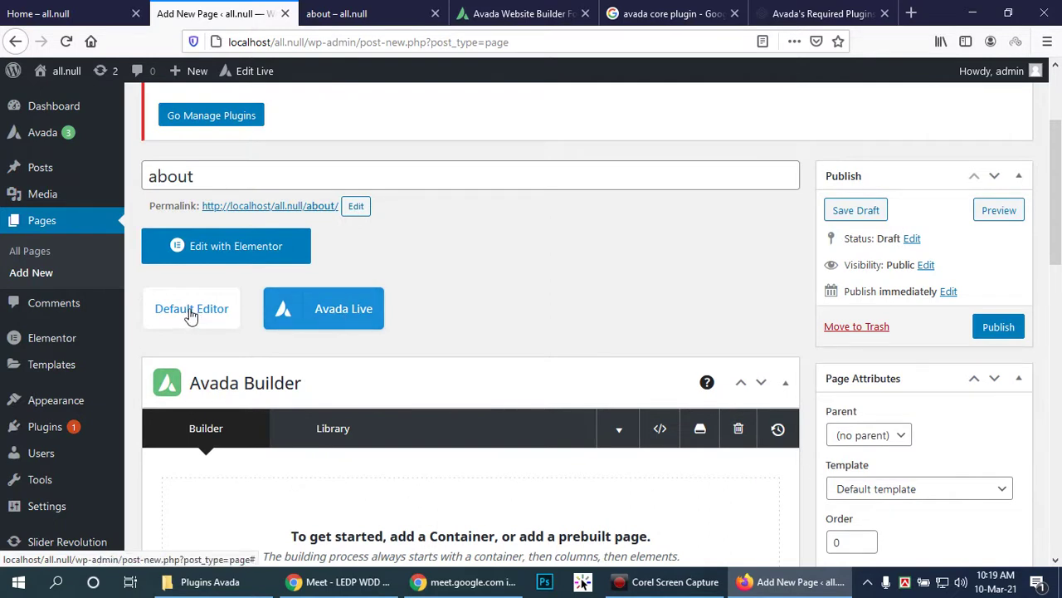
{"action": "scroll", "coordinate": [465, 334], "scroll_direction": "down", "scroll_amount": 3}
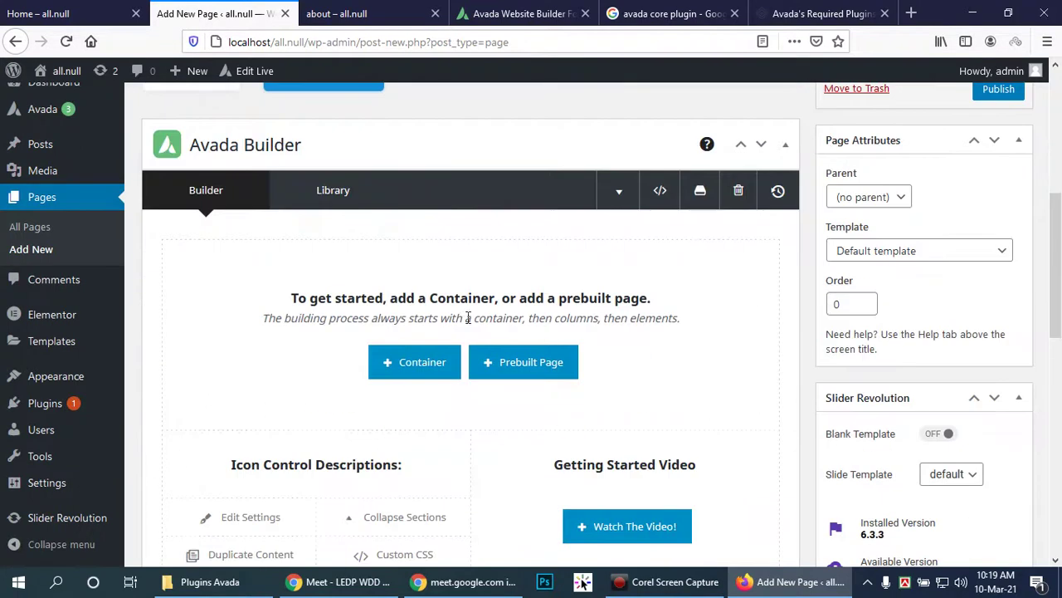
{"action": "scroll", "coordinate": [581, 328], "scroll_direction": "down", "scroll_amount": 1}
{"action": "scroll", "coordinate": [629, 342], "scroll_direction": "down", "scroll_amount": 1}
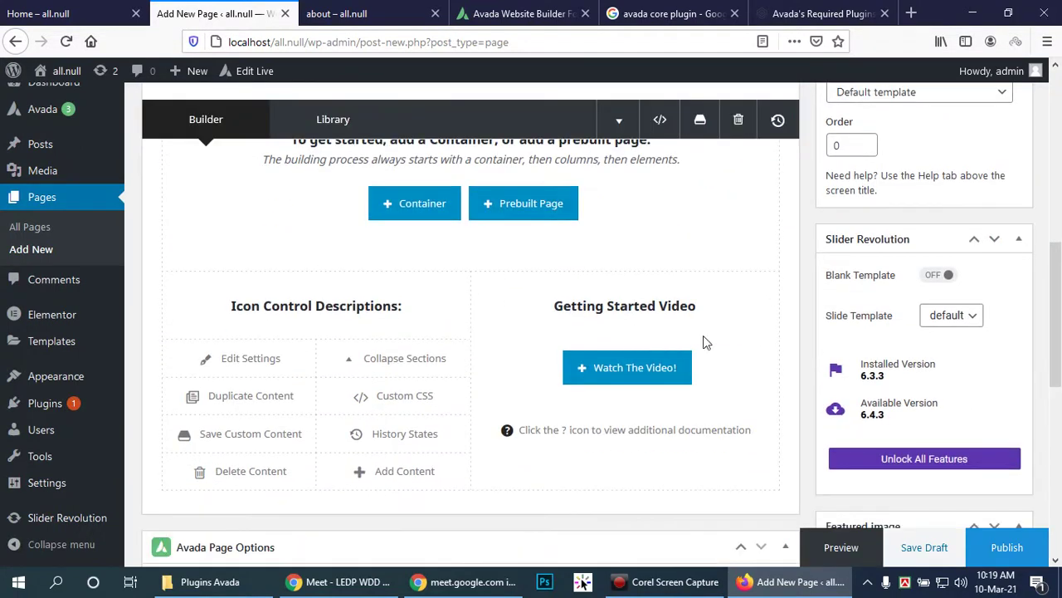
{"action": "left_click", "coordinate": [623, 366]}
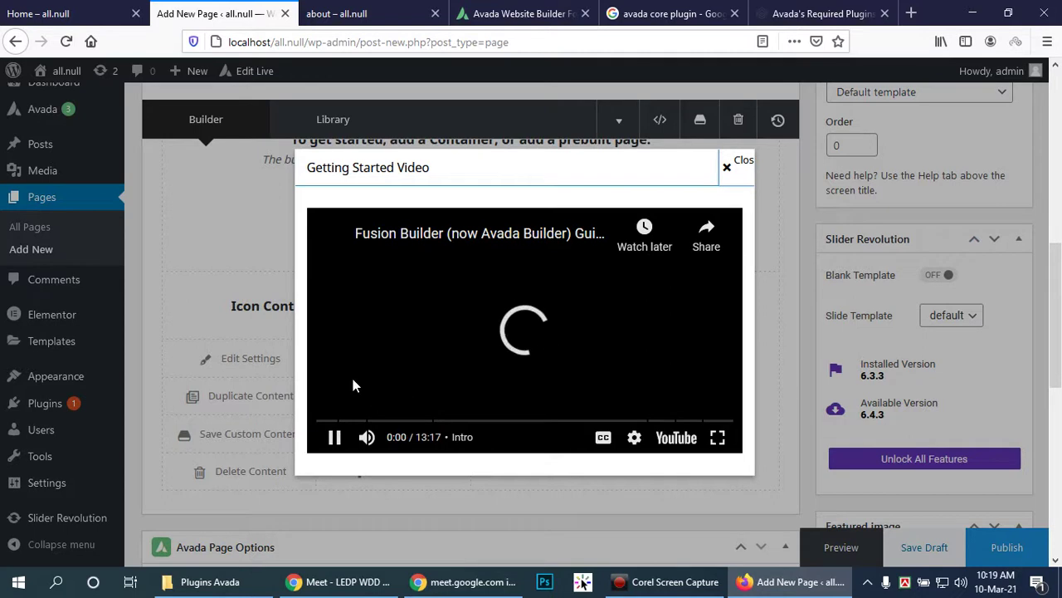
{"action": "left_click", "coordinate": [497, 279]}
{"action": "right_click", "coordinate": [497, 279]}
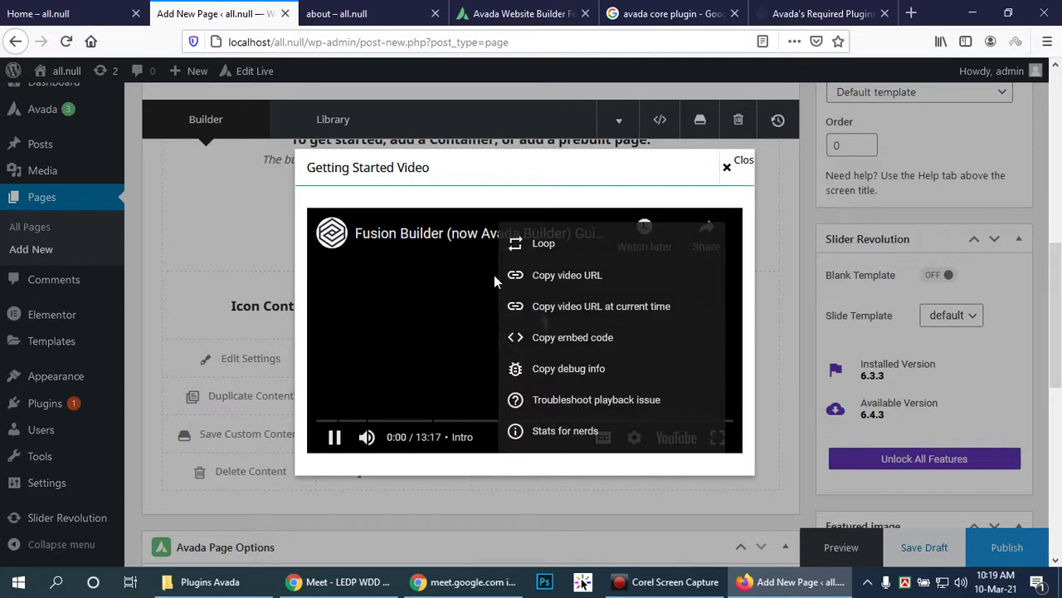
{"action": "left_click", "coordinate": [568, 274]}
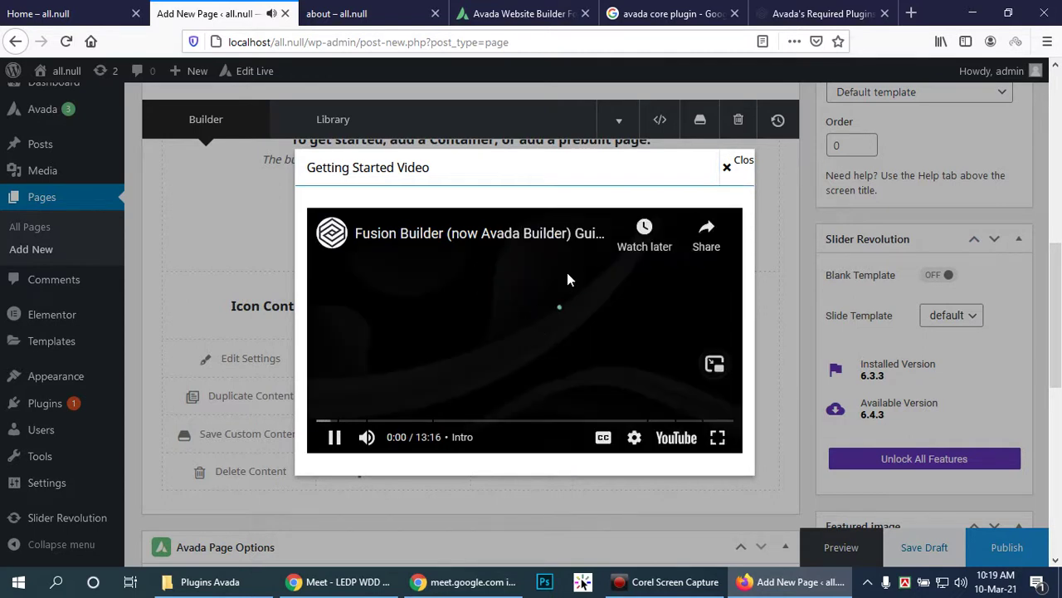
{"action": "left_click", "coordinate": [346, 421]}
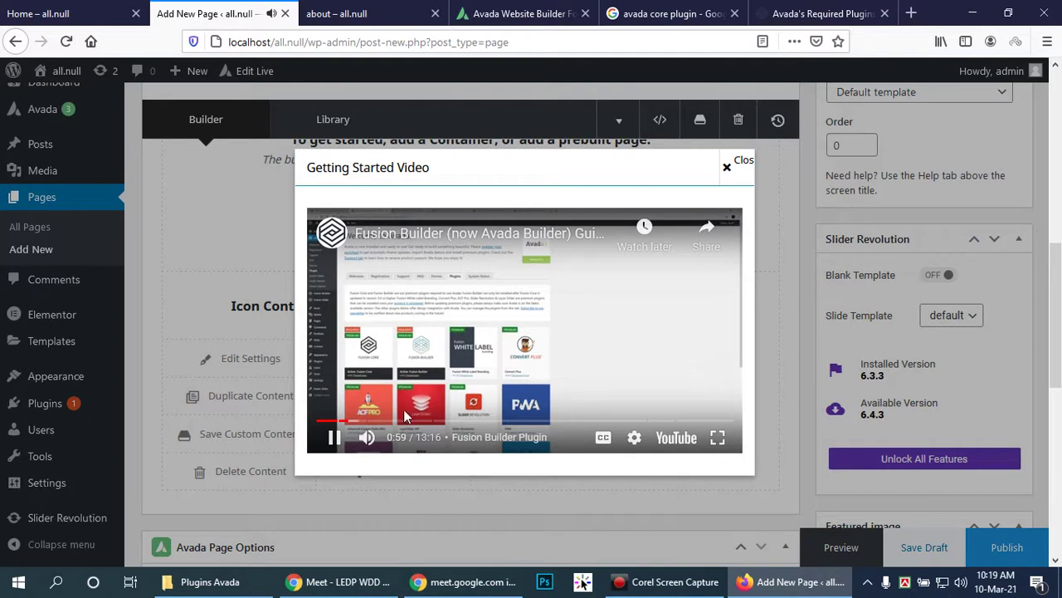
{"action": "left_click", "coordinate": [373, 422]}
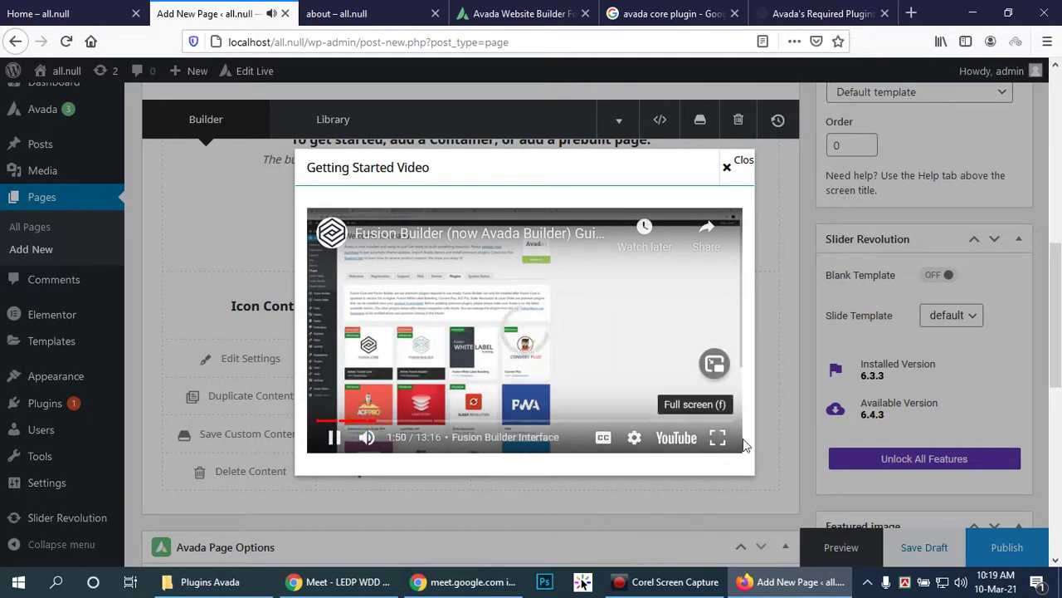
{"action": "left_click", "coordinate": [664, 590]}
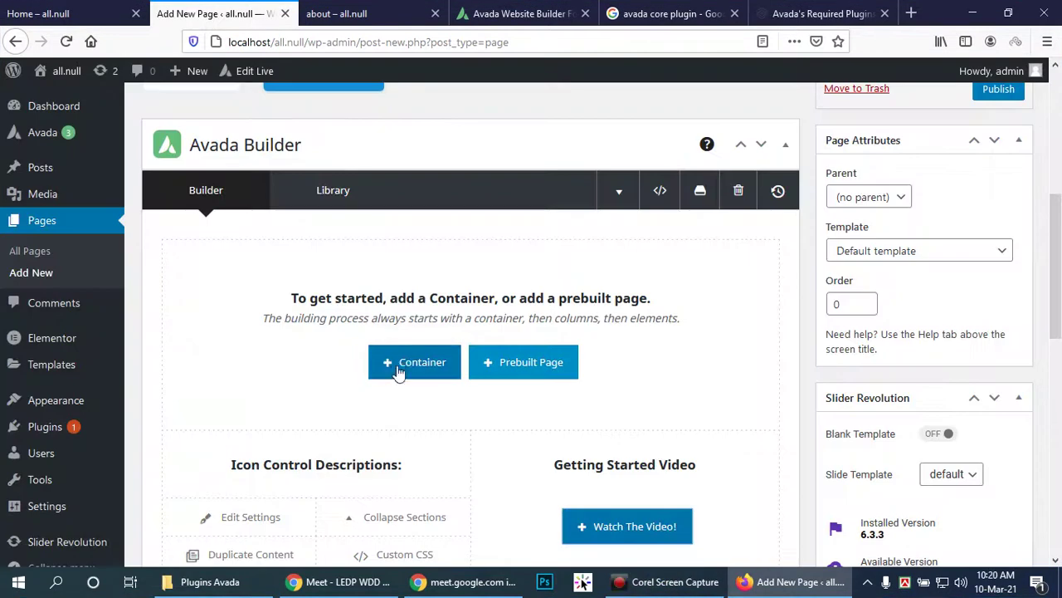
Step: Insert a container with a single 1/1 full-width column on the about page
{"action": "left_click", "coordinate": [396, 362]}
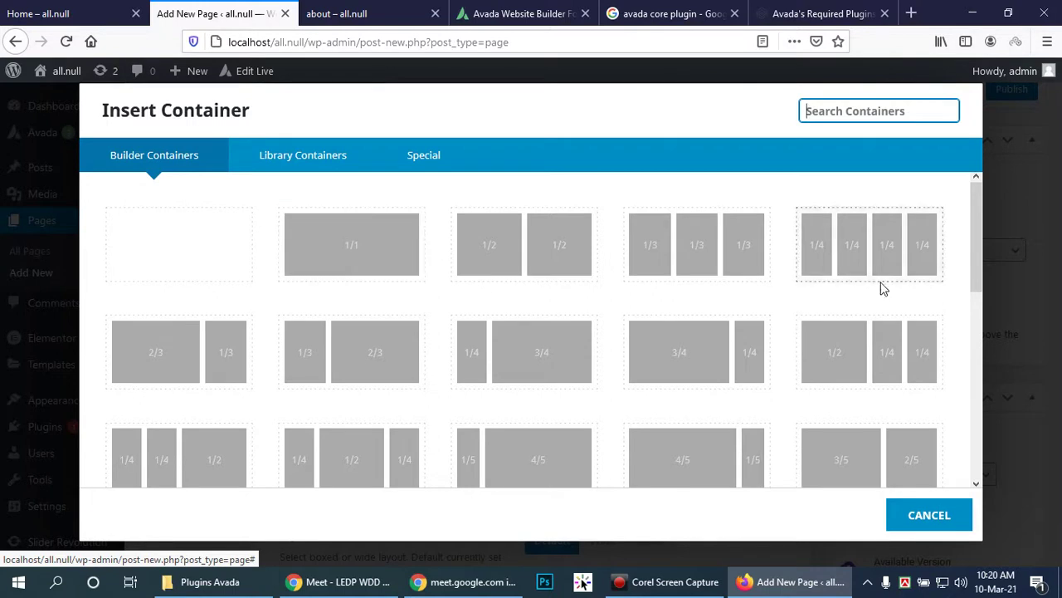
{"action": "scroll", "coordinate": [871, 306], "scroll_direction": "down", "scroll_amount": 4}
{"action": "scroll", "coordinate": [862, 299], "scroll_direction": "down", "scroll_amount": 3}
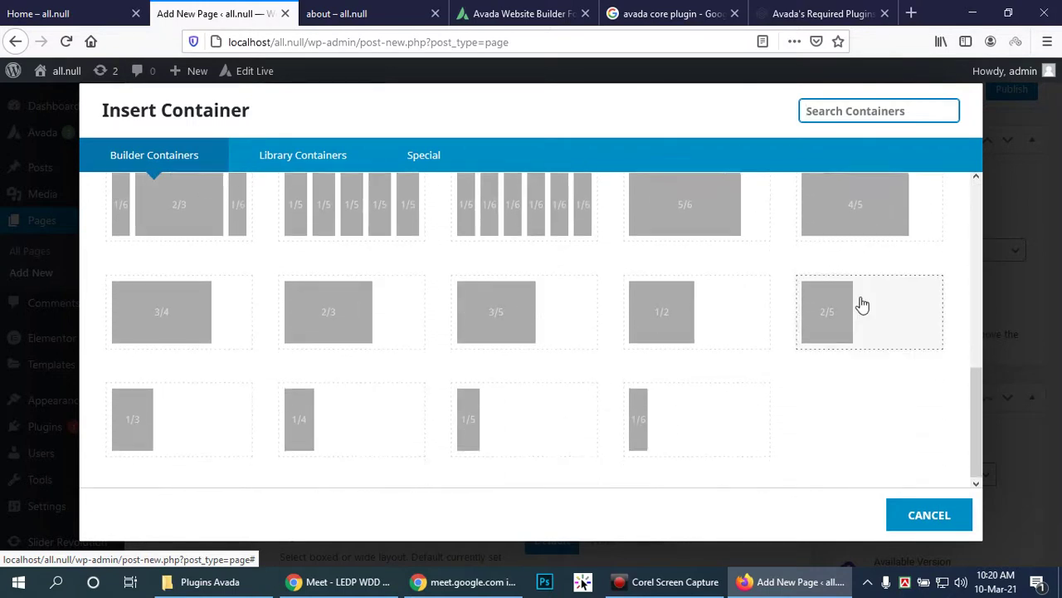
{"action": "scroll", "coordinate": [861, 303], "scroll_direction": "up", "scroll_amount": 8}
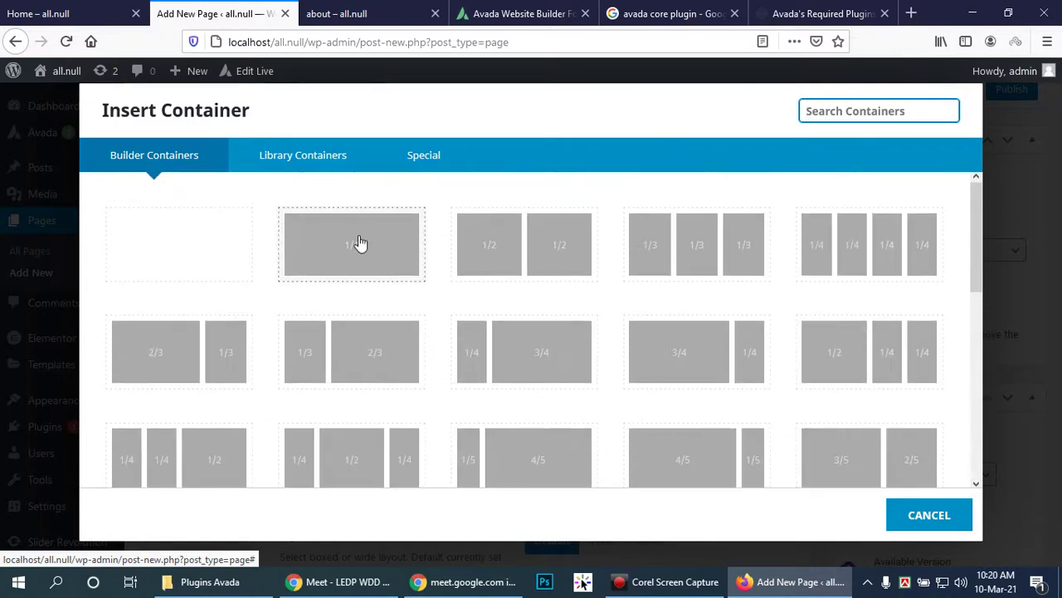
{"action": "left_click", "coordinate": [359, 242]}
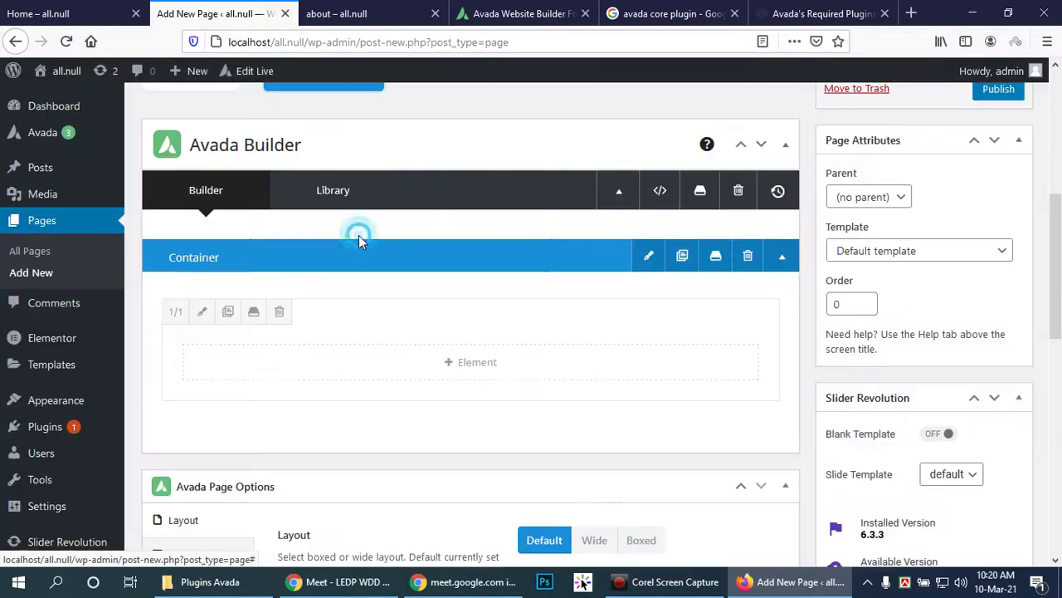
Step: Add a Slider Revolution element to the full-width column from the element list
{"action": "left_click", "coordinate": [454, 366]}
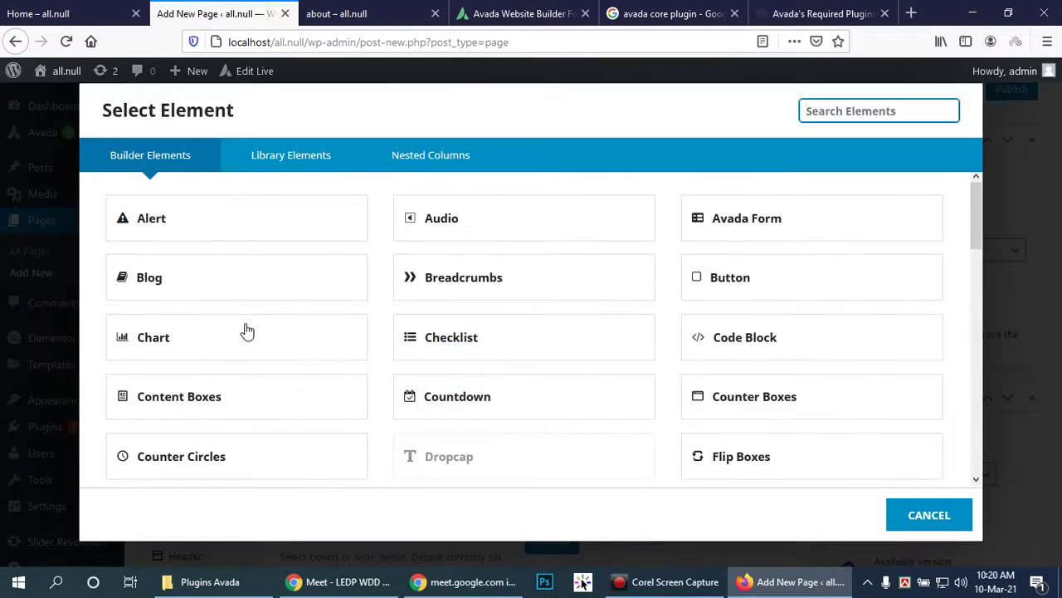
{"action": "scroll", "coordinate": [443, 347], "scroll_direction": "down", "scroll_amount": 5}
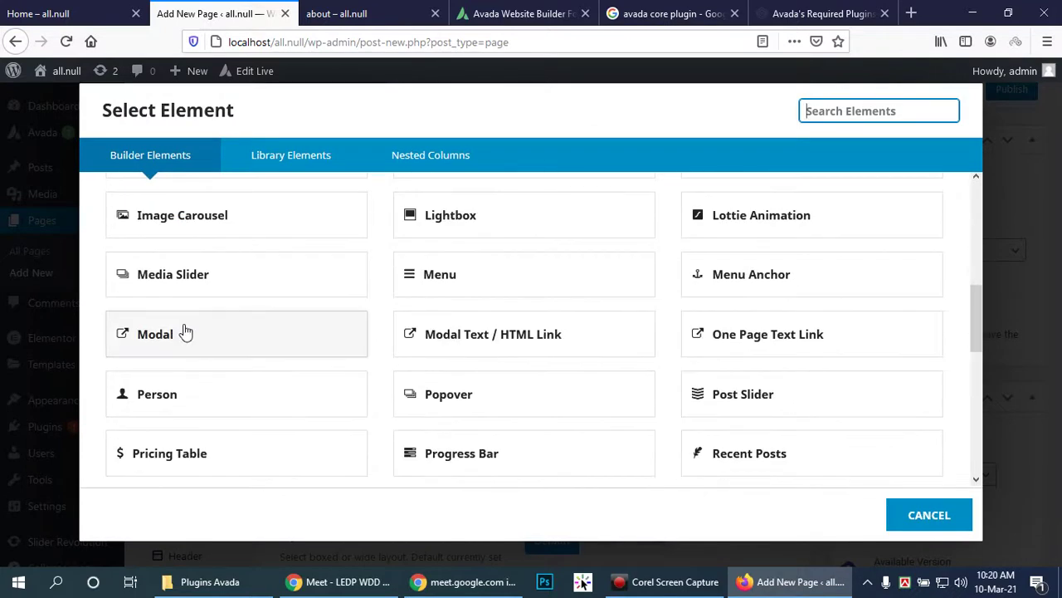
{"action": "scroll", "coordinate": [185, 332], "scroll_direction": "up", "scroll_amount": 3}
{"action": "scroll", "coordinate": [191, 320], "scroll_direction": "up", "scroll_amount": 1}
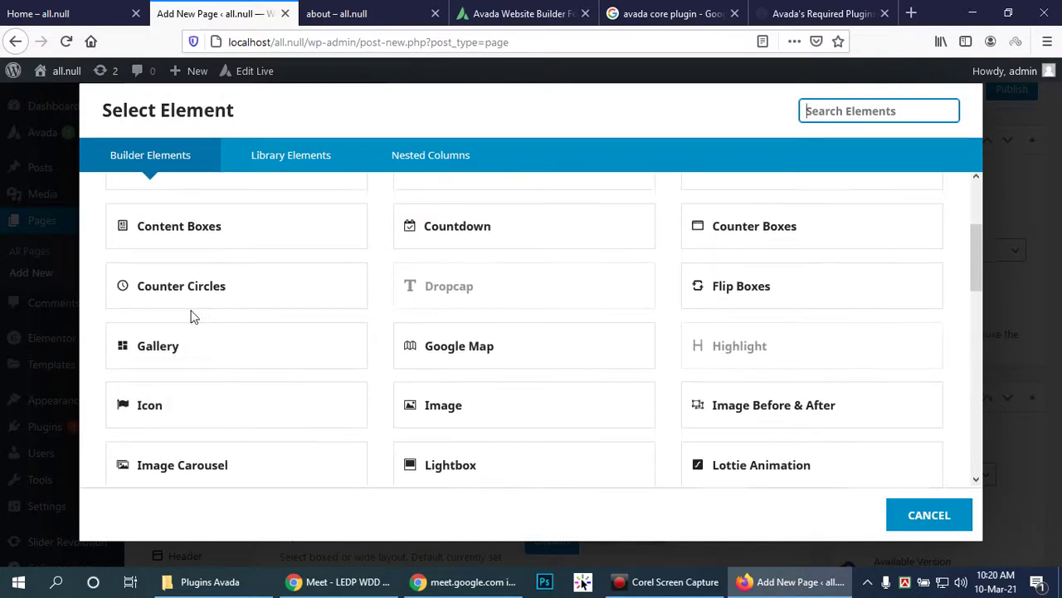
{"action": "scroll", "coordinate": [191, 311], "scroll_direction": "down", "scroll_amount": 4}
{"action": "scroll", "coordinate": [190, 308], "scroll_direction": "down", "scroll_amount": 2}
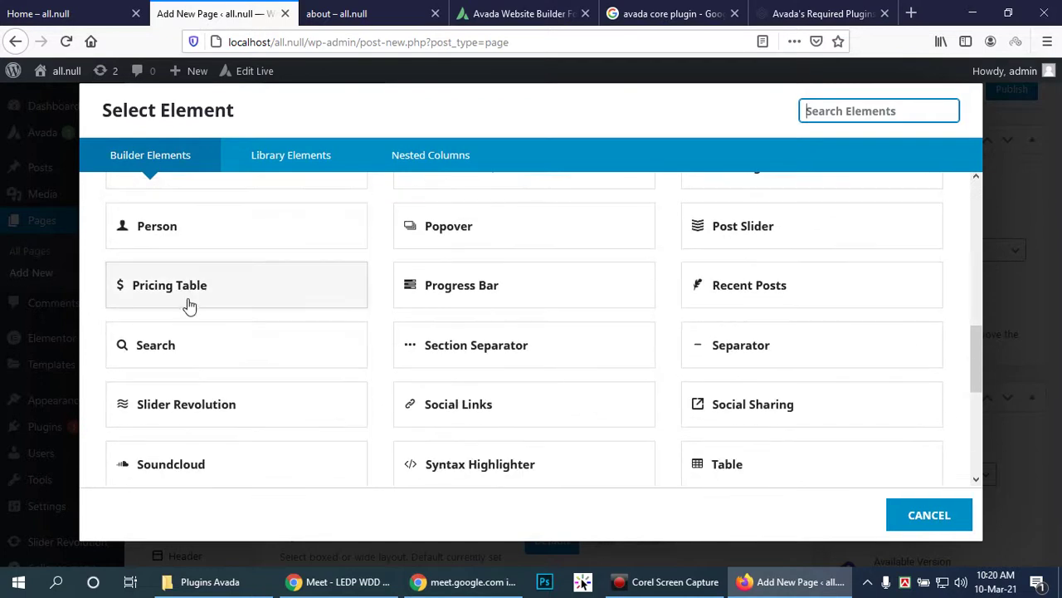
{"action": "scroll", "coordinate": [186, 302], "scroll_direction": "down", "scroll_amount": 3}
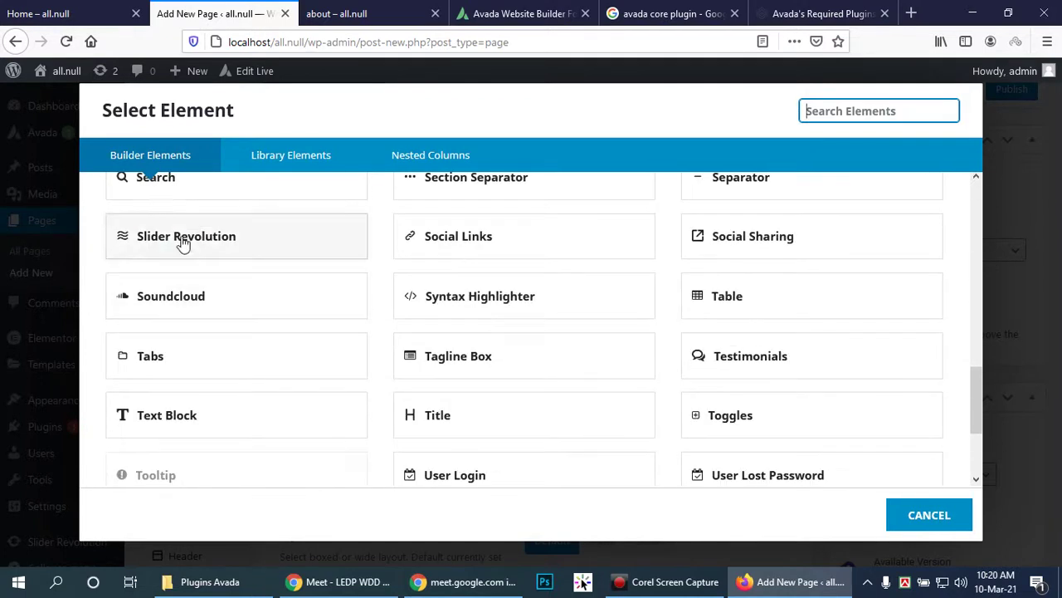
{"action": "left_click", "coordinate": [181, 240]}
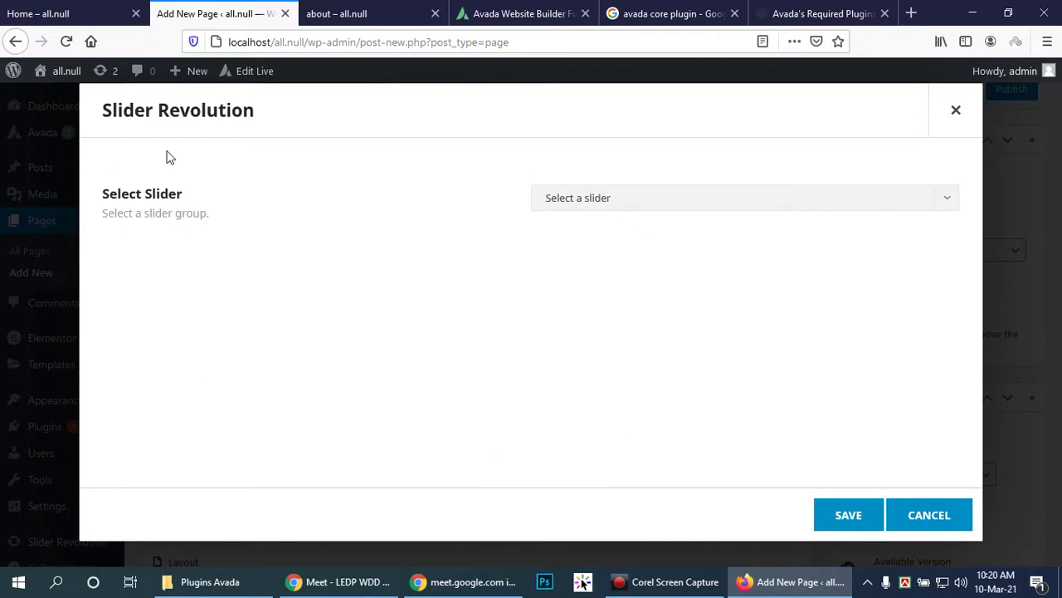
Step: Check the element's slider list, find it empty, and close its settings without choosing one
{"action": "left_click", "coordinate": [880, 203]}
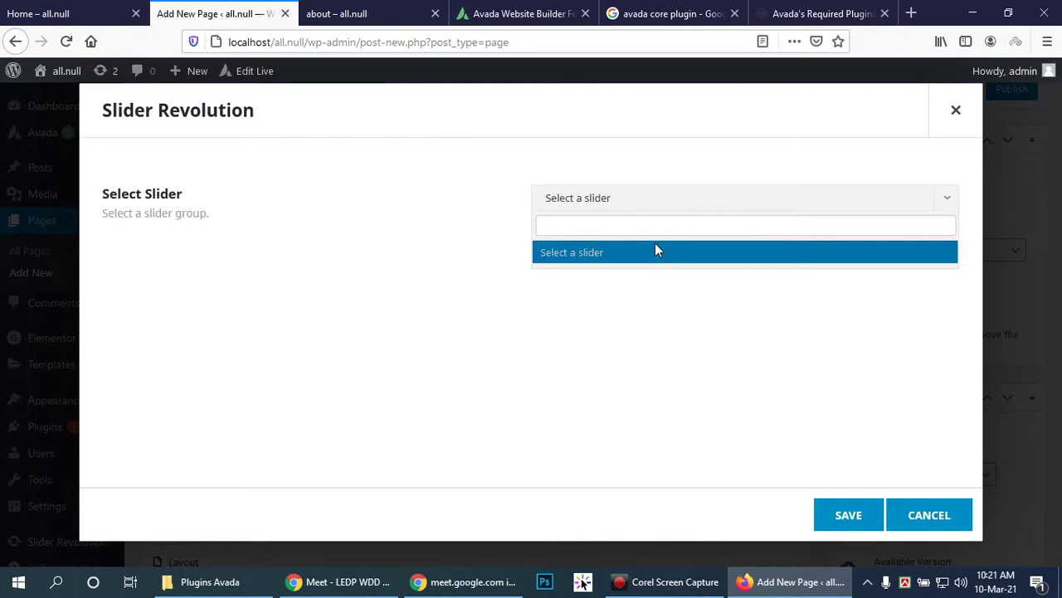
{"action": "left_click", "coordinate": [143, 194]}
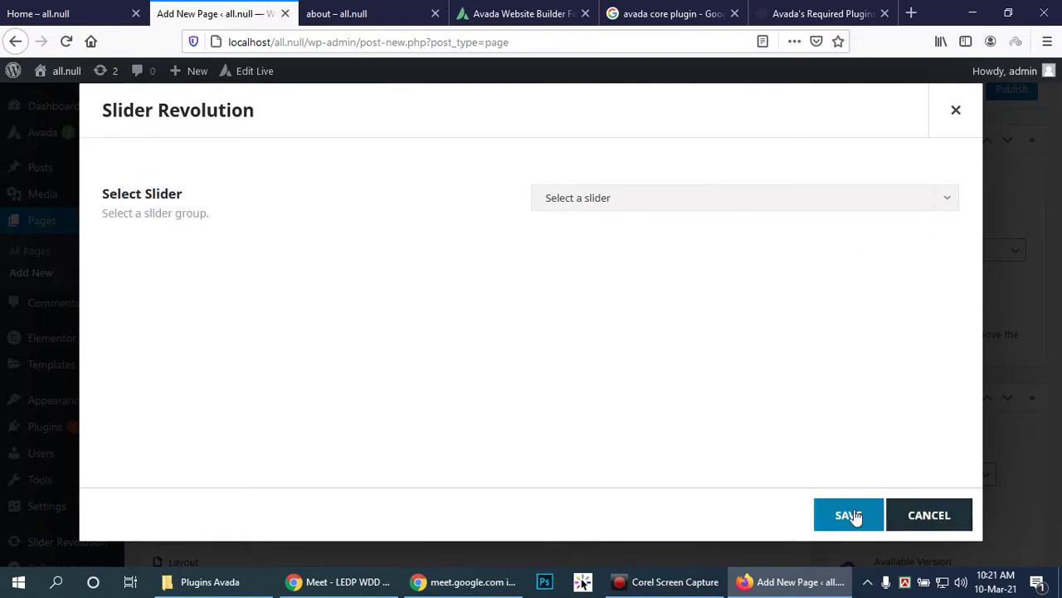
{"action": "left_click", "coordinate": [901, 516]}
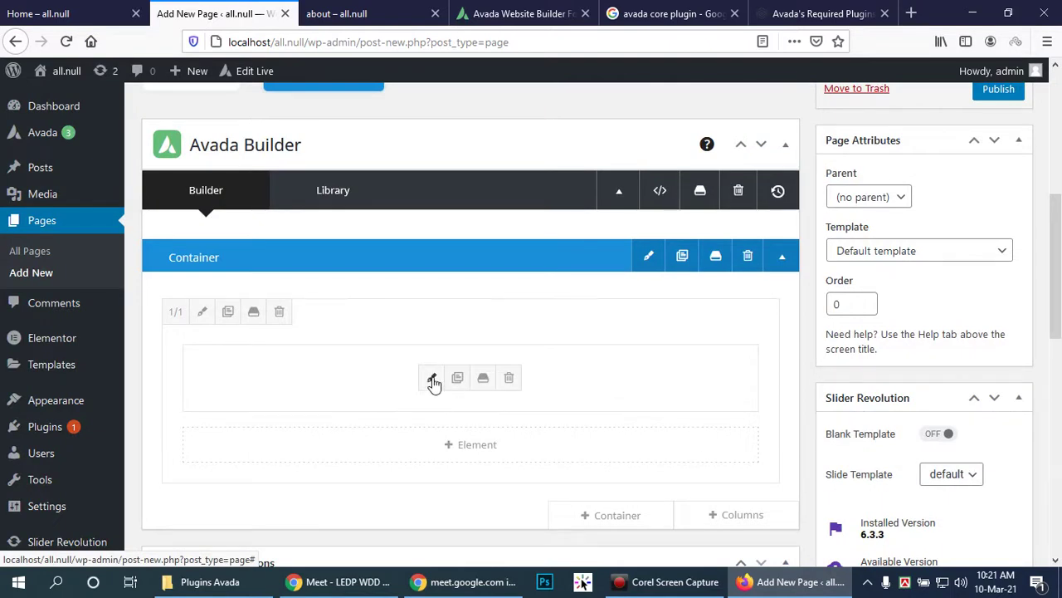
{"action": "left_click", "coordinate": [433, 381]}
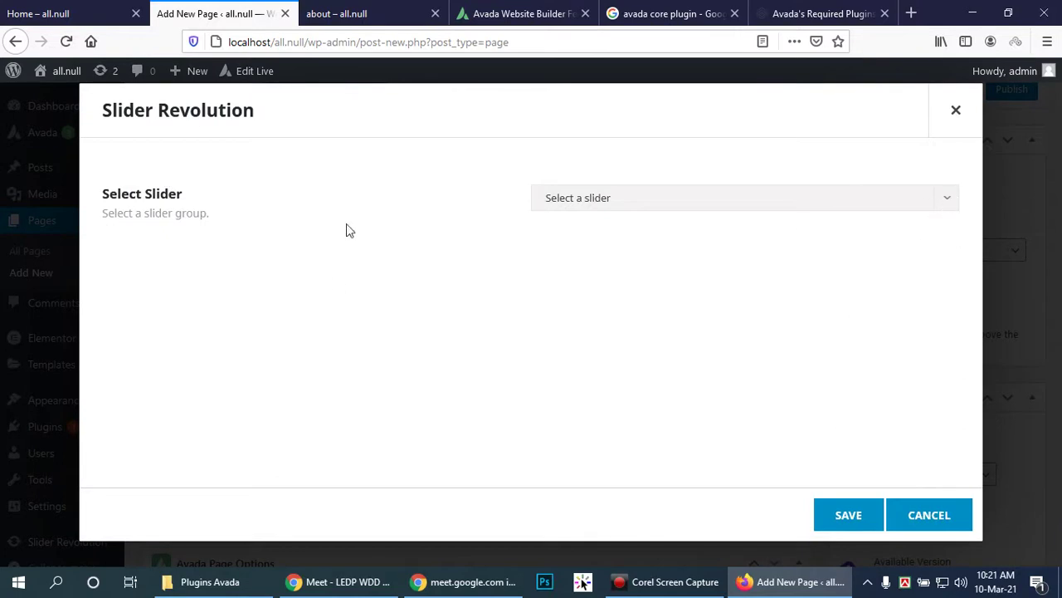
{"action": "left_click", "coordinate": [944, 516]}
{"action": "scroll", "coordinate": [72, 397], "scroll_direction": "down", "scroll_amount": 2}
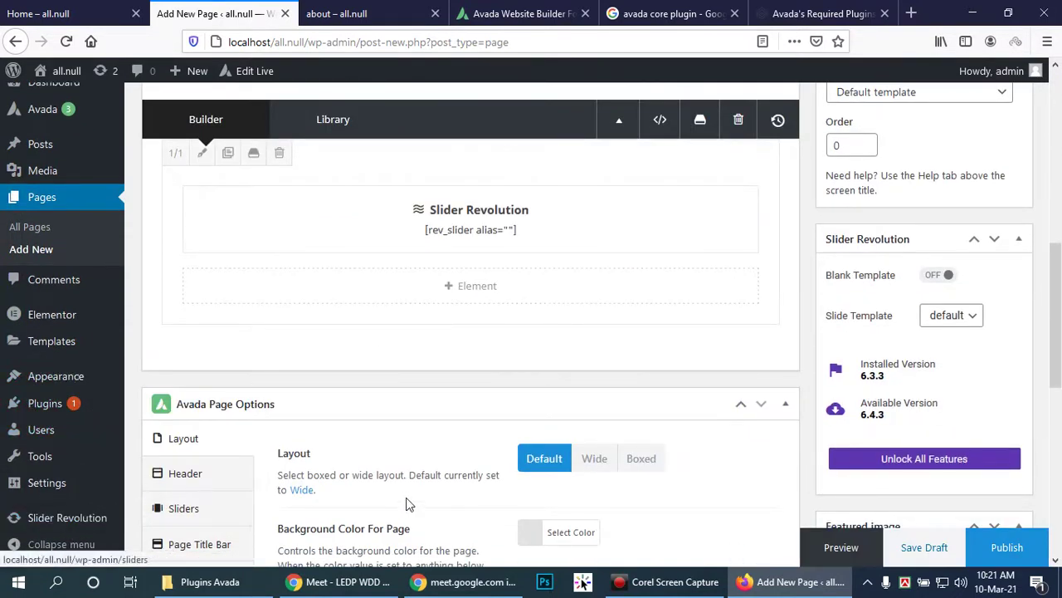
{"action": "scroll", "coordinate": [117, 459], "scroll_direction": "down", "scroll_amount": 1}
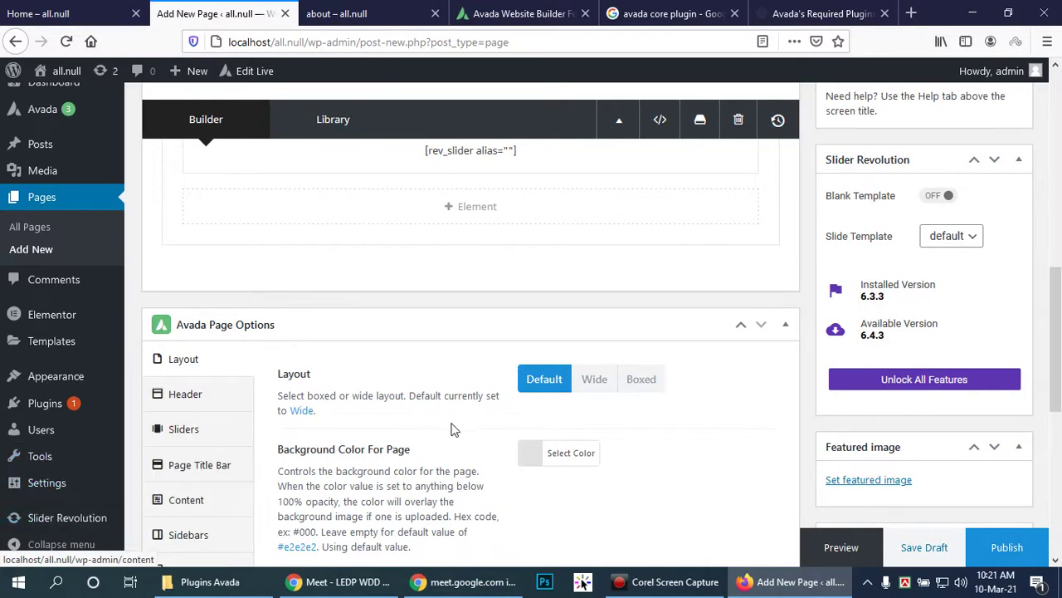
{"action": "scroll", "coordinate": [444, 436], "scroll_direction": "up", "scroll_amount": 1}
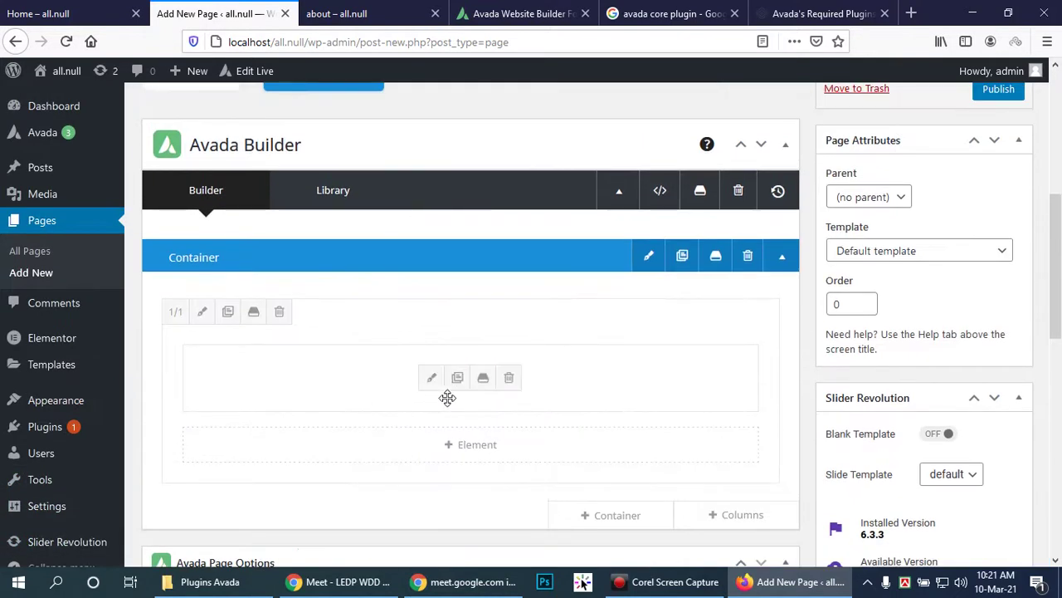
Step: Delete the Slider Revolution element from the column and head to the Slider Revolution admin page
{"action": "left_click", "coordinate": [505, 381]}
{"action": "left_click", "coordinate": [459, 362]}
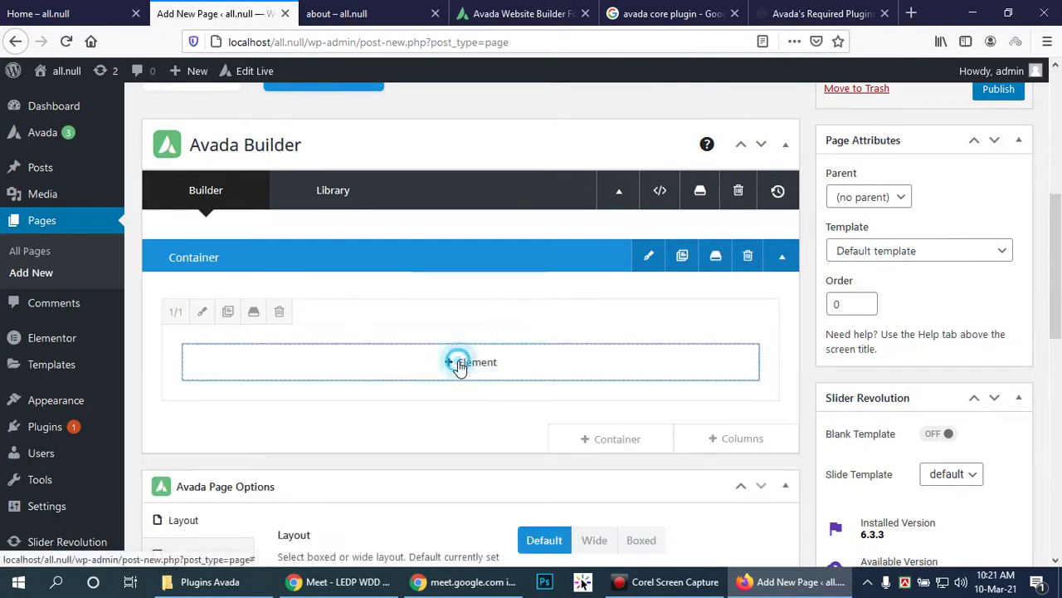
{"action": "scroll", "coordinate": [265, 398], "scroll_direction": "down", "scroll_amount": 5}
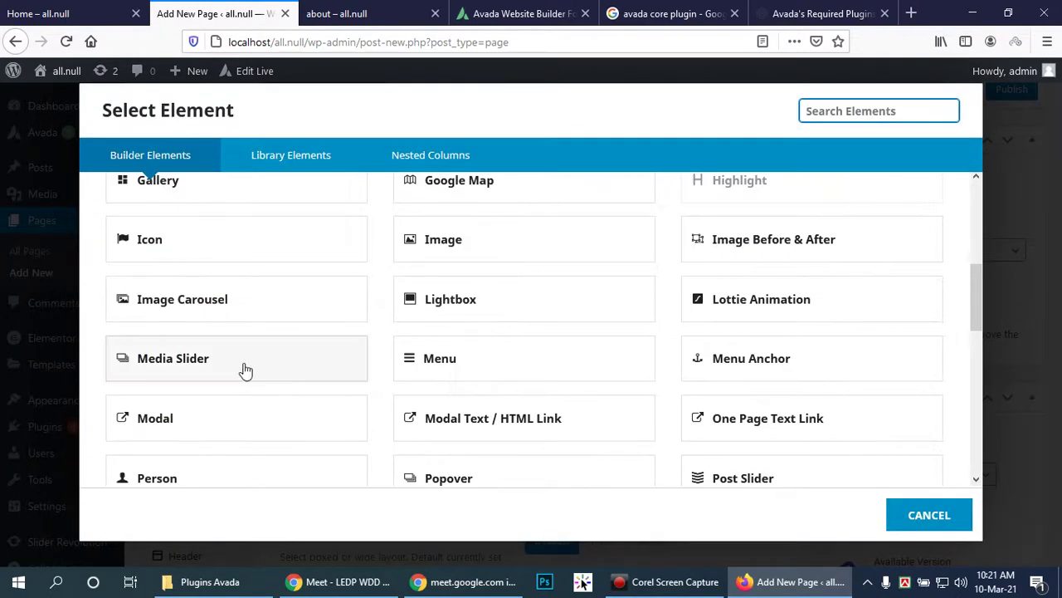
{"action": "scroll", "coordinate": [277, 347], "scroll_direction": "down", "scroll_amount": 1}
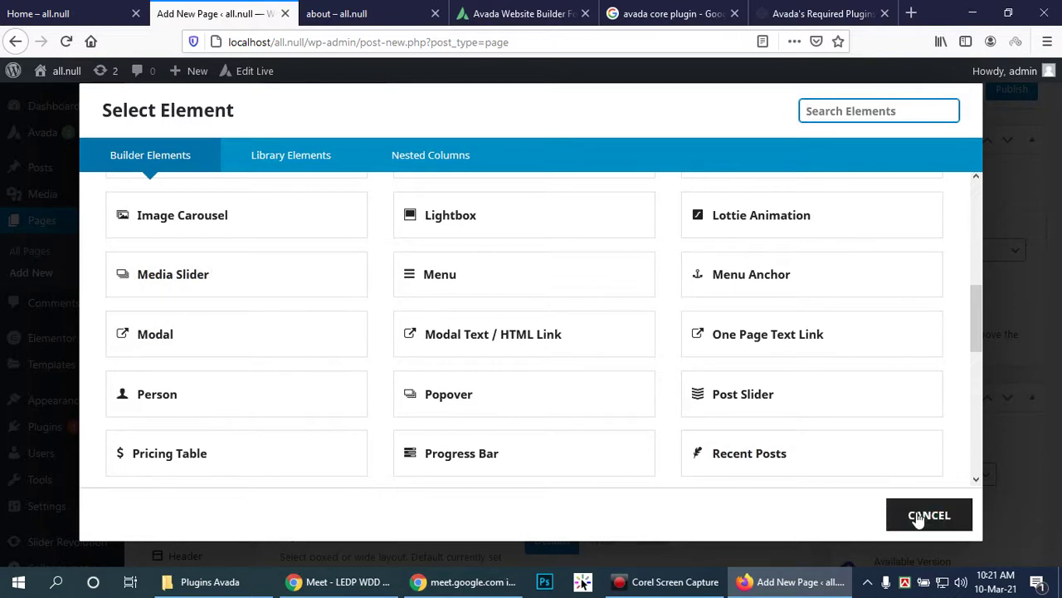
{"action": "left_click", "coordinate": [928, 515]}
{"action": "left_click", "coordinate": [64, 542]}
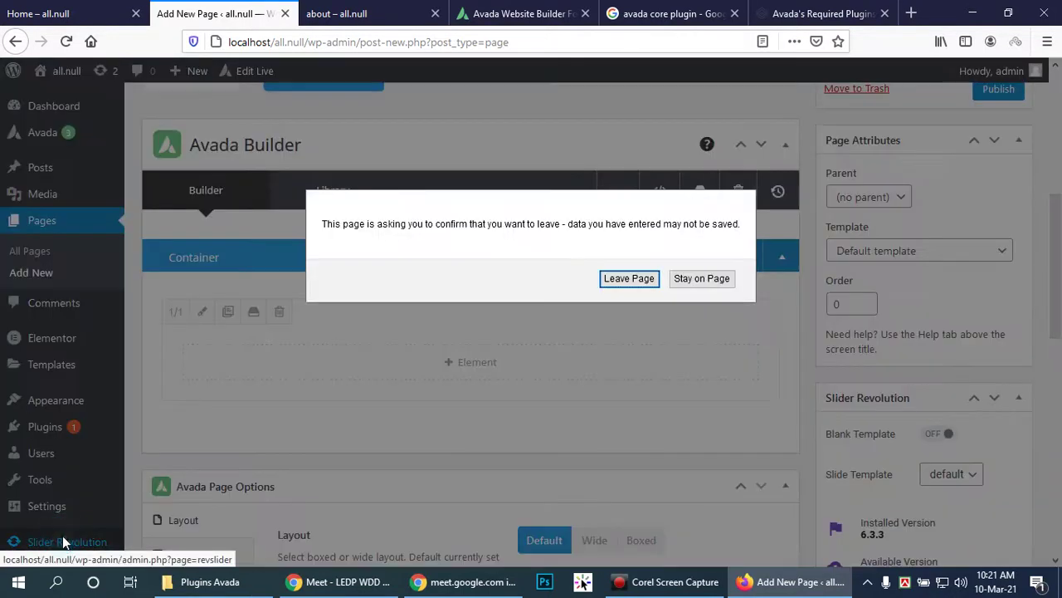
Step: Leave the page and create blank full-width module Slider 1 via the Start Guide
{"action": "left_click", "coordinate": [629, 279]}
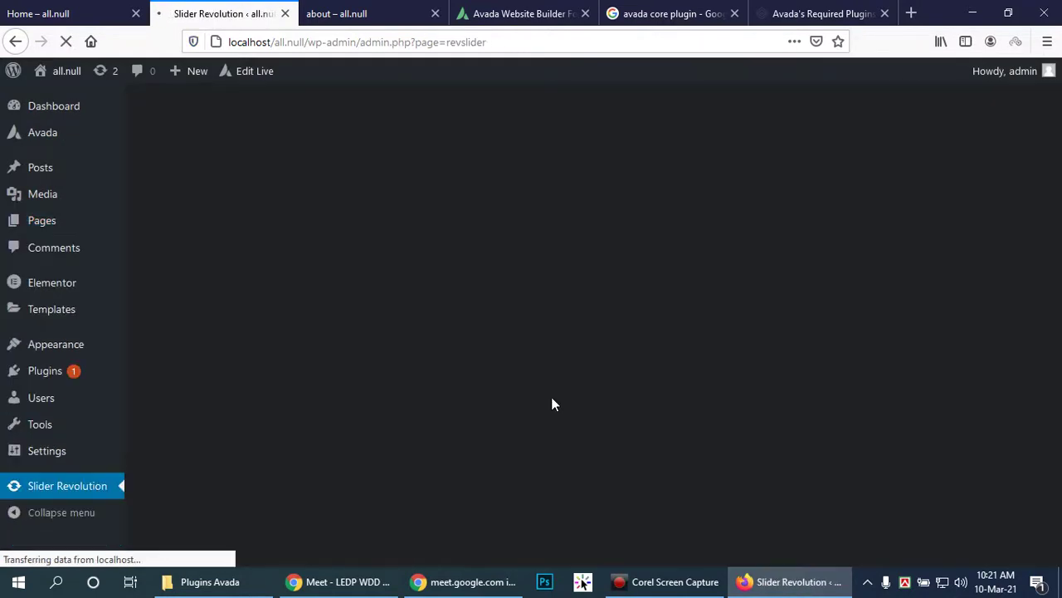
{"action": "scroll", "coordinate": [639, 428], "scroll_direction": "down", "scroll_amount": 4}
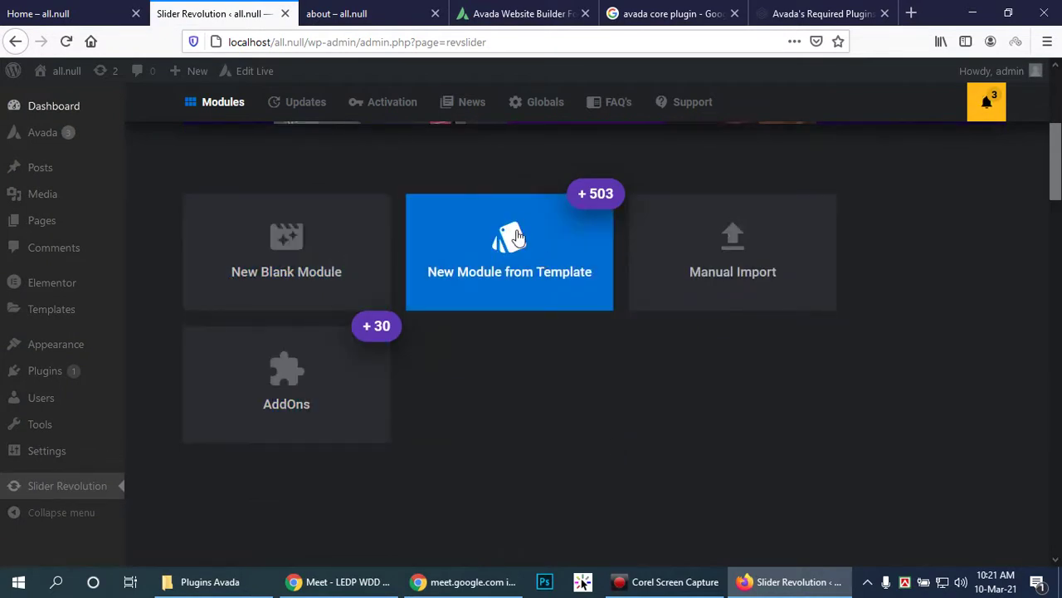
{"action": "left_click", "coordinate": [294, 266]}
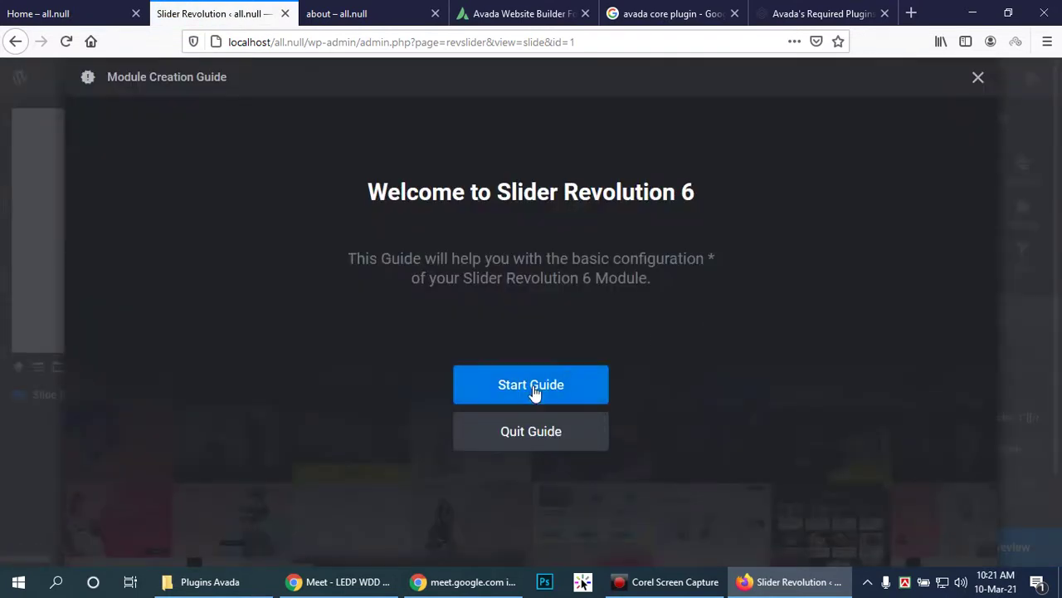
{"action": "left_click", "coordinate": [536, 394]}
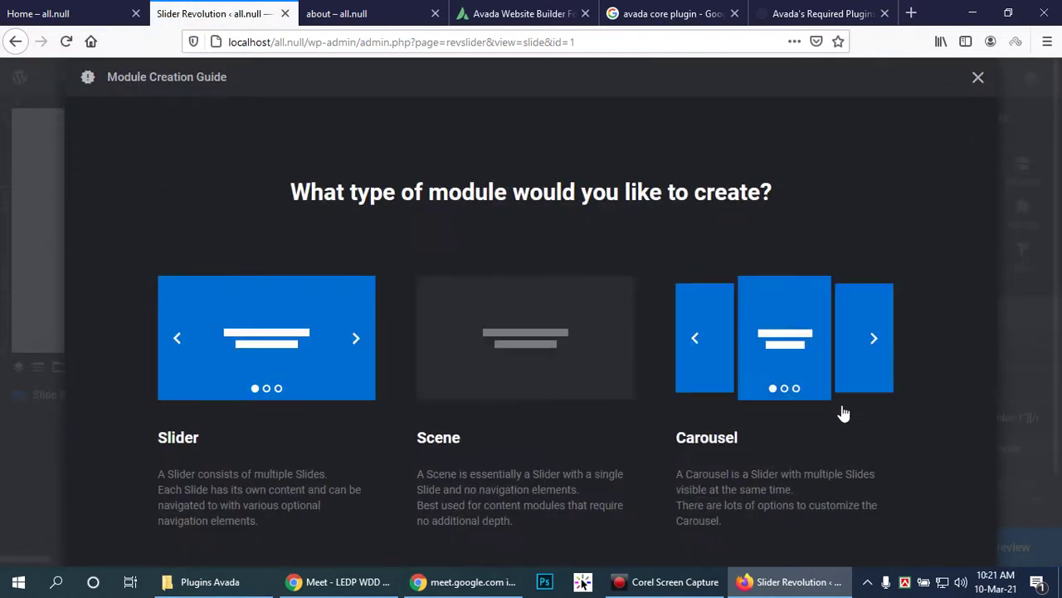
{"action": "scroll", "coordinate": [864, 361], "scroll_direction": "down", "scroll_amount": 1}
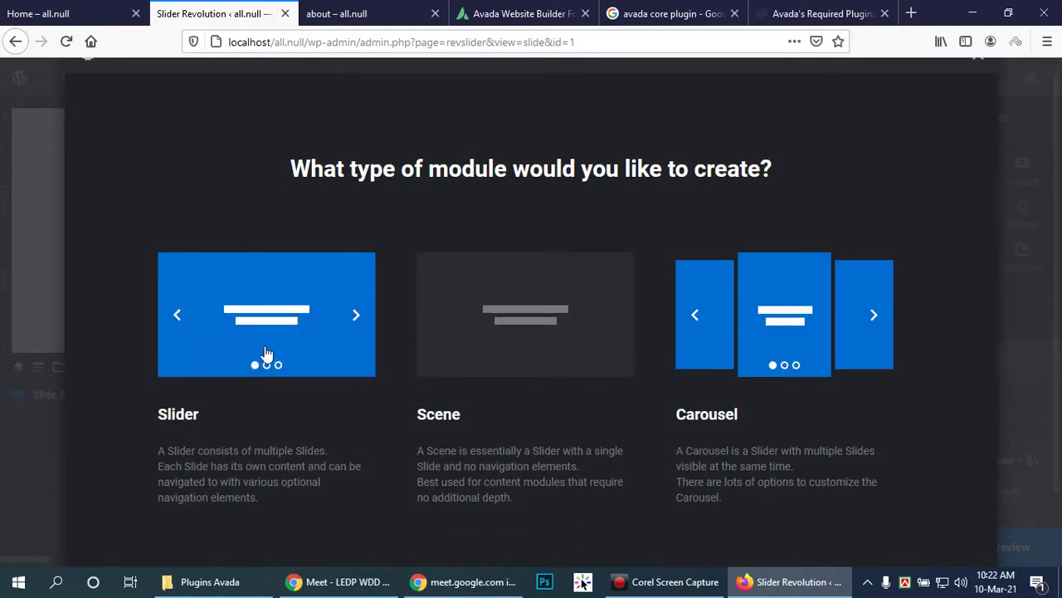
{"action": "scroll", "coordinate": [855, 341], "scroll_direction": "down", "scroll_amount": 2}
{"action": "scroll", "coordinate": [858, 342], "scroll_direction": "down", "scroll_amount": 2}
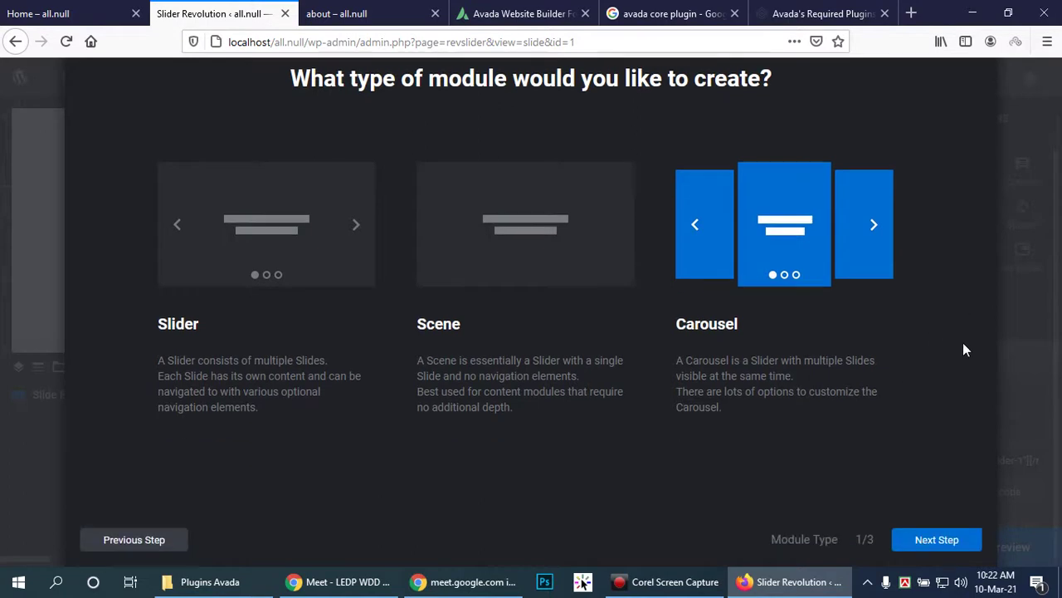
{"action": "left_click", "coordinate": [927, 539]}
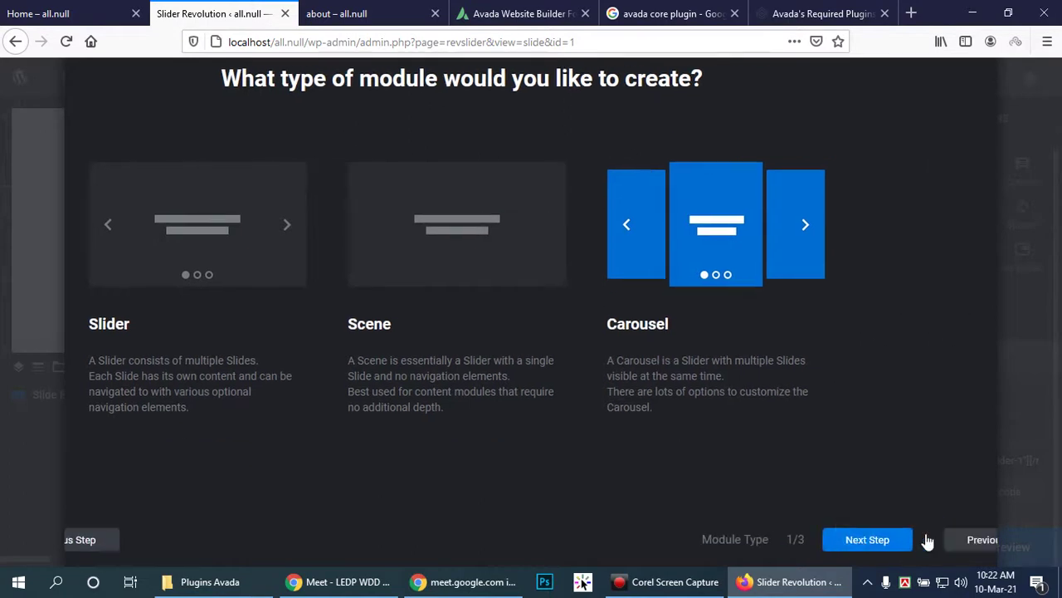
{"action": "left_click", "coordinate": [930, 541]}
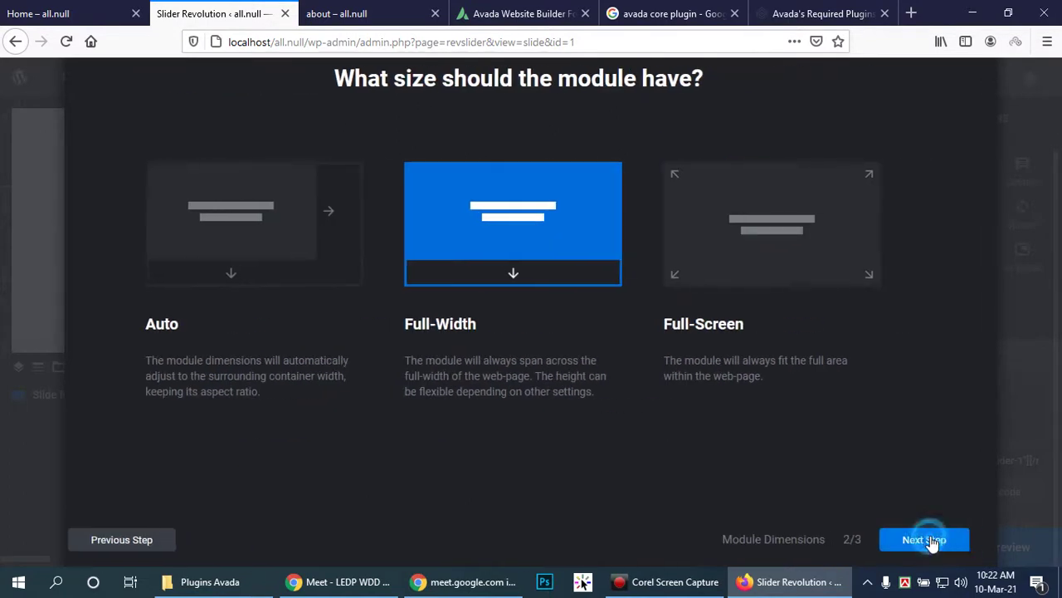
{"action": "left_click", "coordinate": [915, 539]}
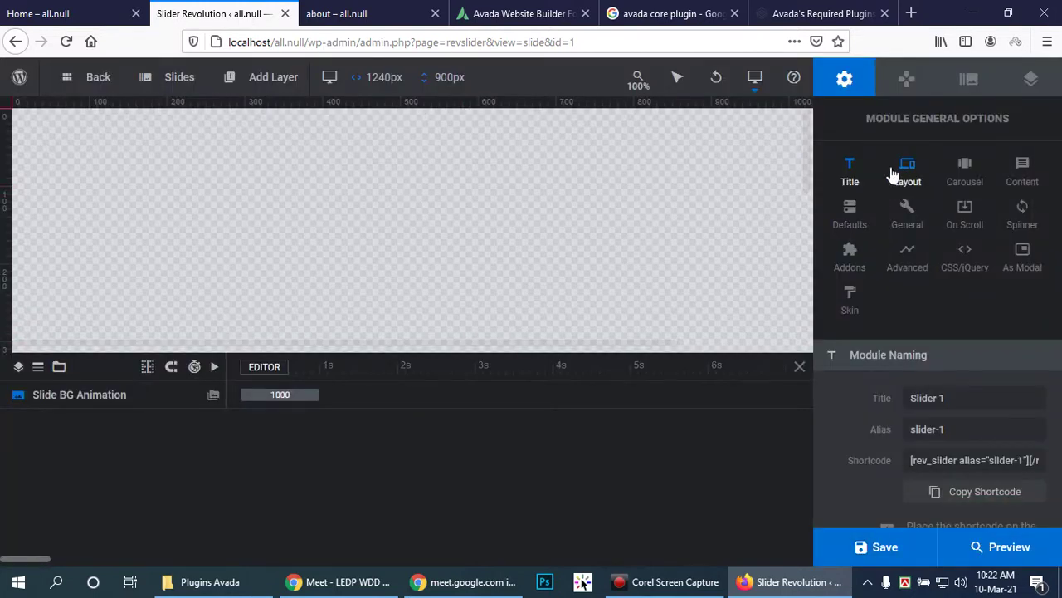
Step: Review Slider 1's carousel layout, slide options and general options, staying in the editor
{"action": "left_click", "coordinate": [971, 166]}
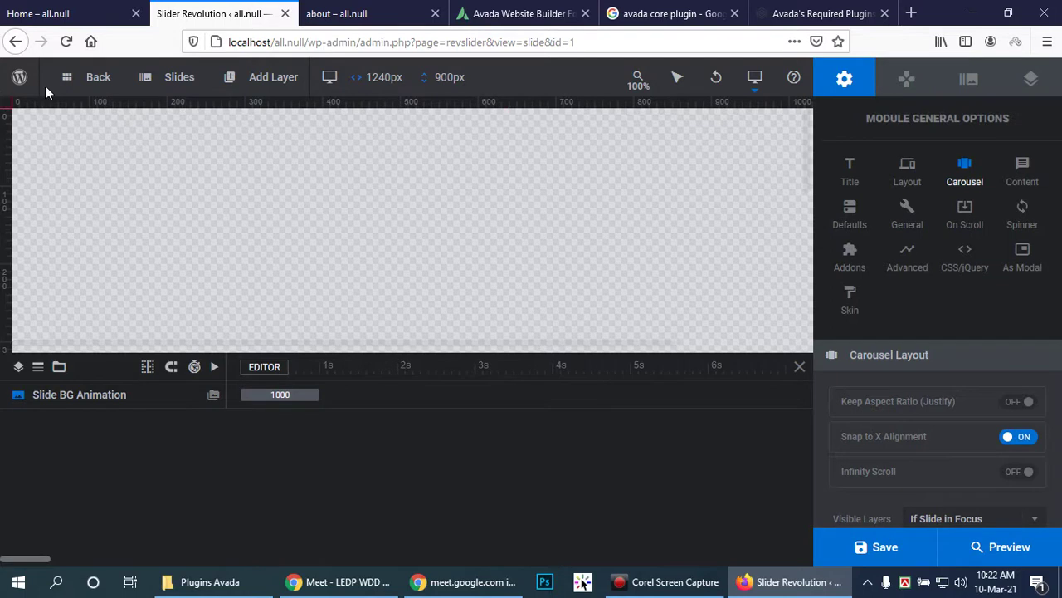
{"action": "left_click", "coordinate": [970, 81]}
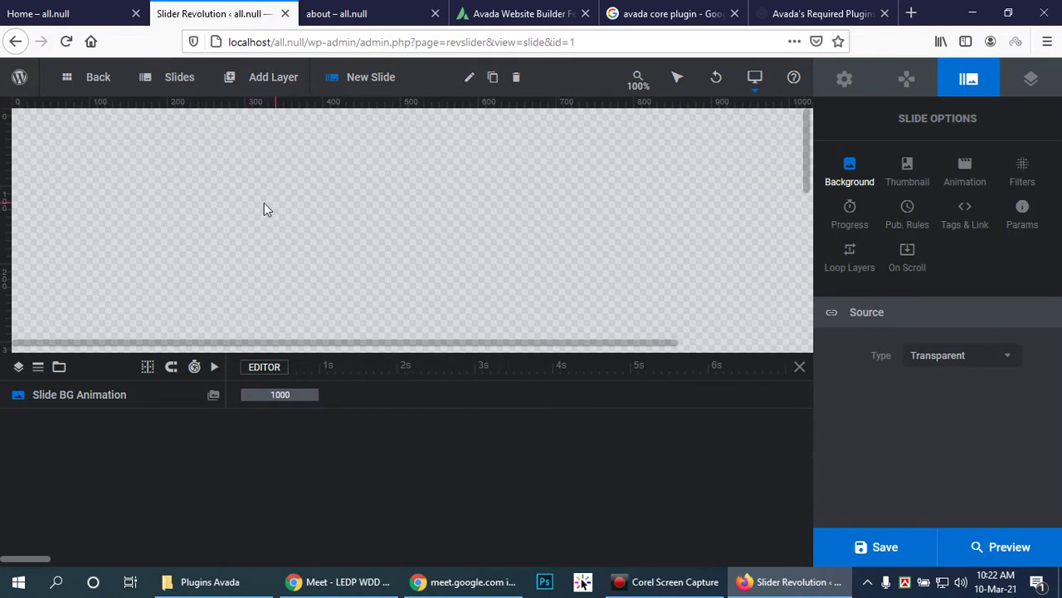
{"action": "left_click", "coordinate": [845, 82]}
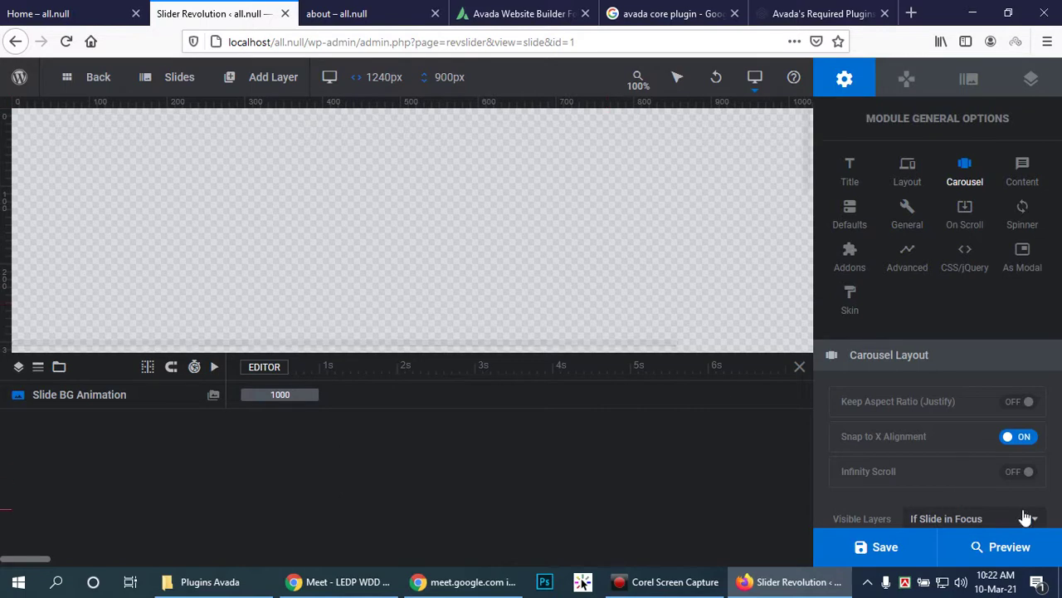
{"action": "left_click", "coordinate": [69, 80]}
{"action": "left_click", "coordinate": [705, 278]}
Step: Add a new slide and review its background source and layer options
{"action": "mouse_move", "coordinate": [176, 86]}
{"action": "left_click", "coordinate": [181, 109]}
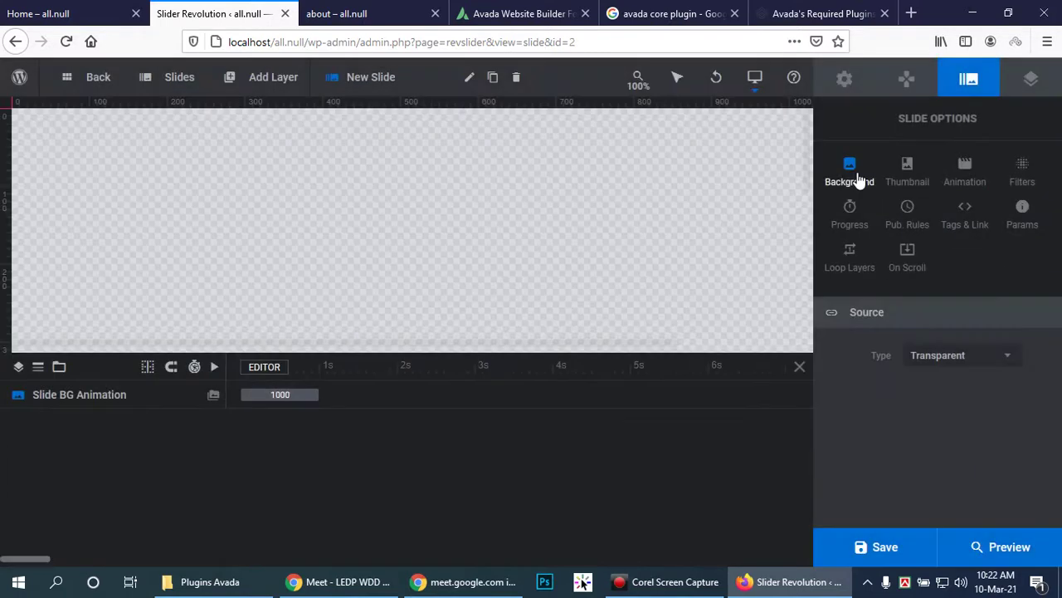
{"action": "left_click", "coordinate": [858, 178]}
{"action": "left_click", "coordinate": [849, 172]}
{"action": "left_click", "coordinate": [213, 398]}
{"action": "left_click", "coordinate": [21, 395]}
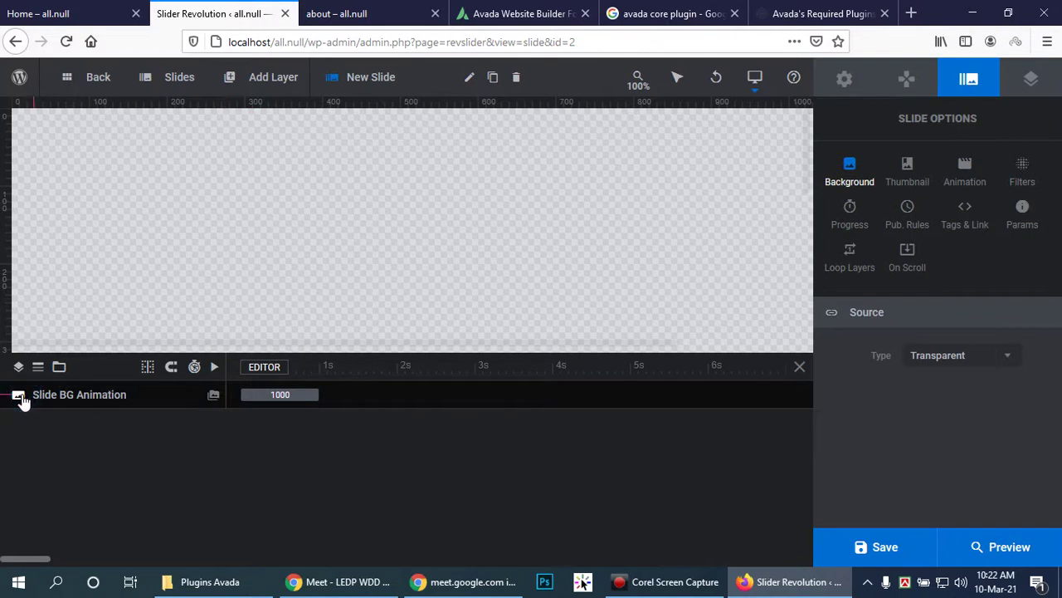
{"action": "left_click", "coordinate": [37, 397]}
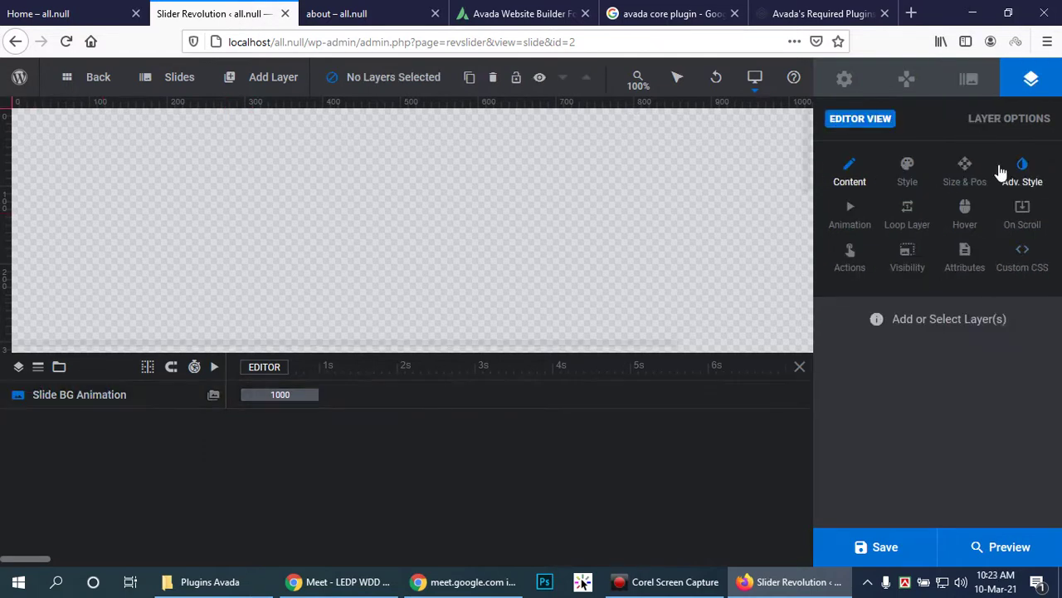
{"action": "left_click", "coordinate": [968, 79]}
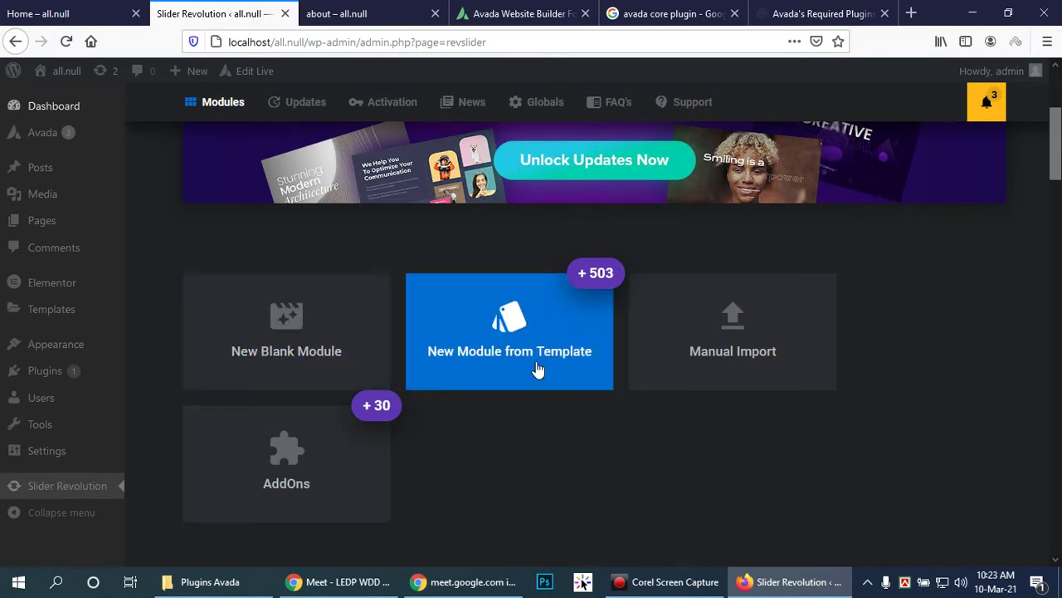
Step: Start a second blank module and advance its Start Guide through the type and size steps
{"action": "left_click", "coordinate": [290, 328]}
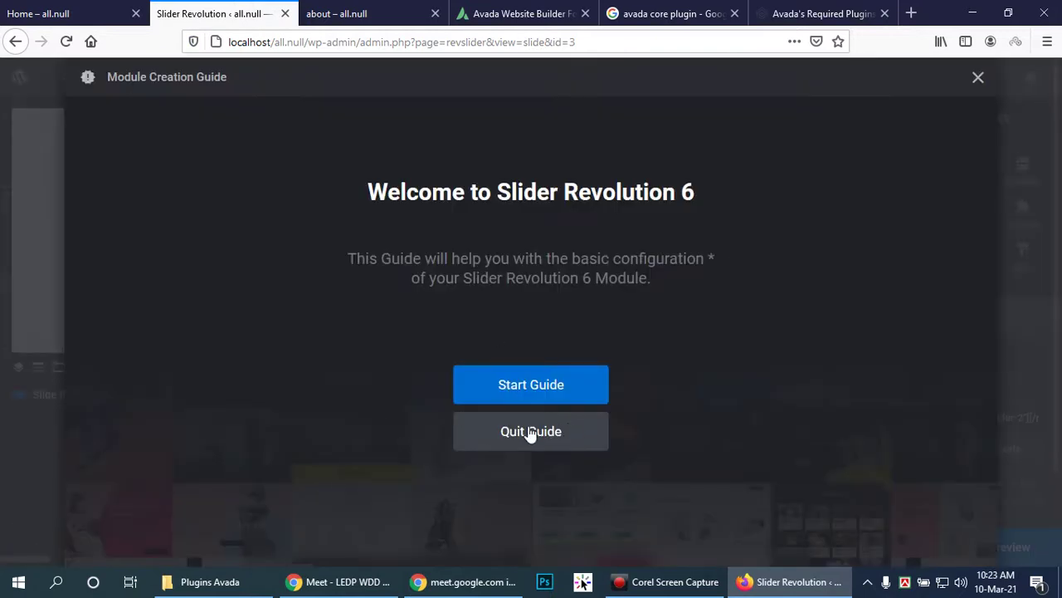
{"action": "left_click", "coordinate": [541, 382]}
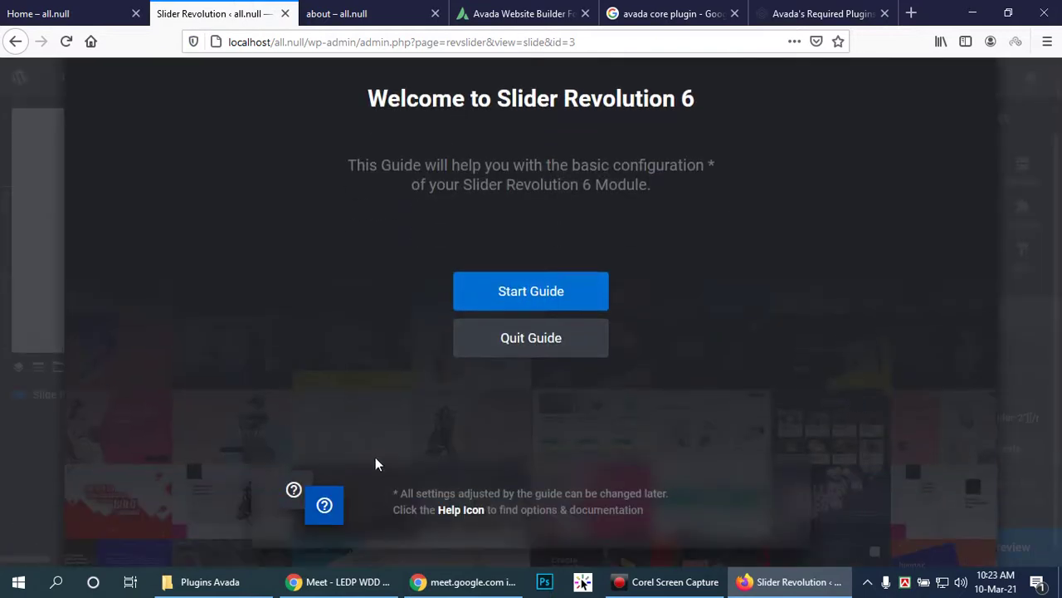
{"action": "left_click", "coordinate": [550, 295]}
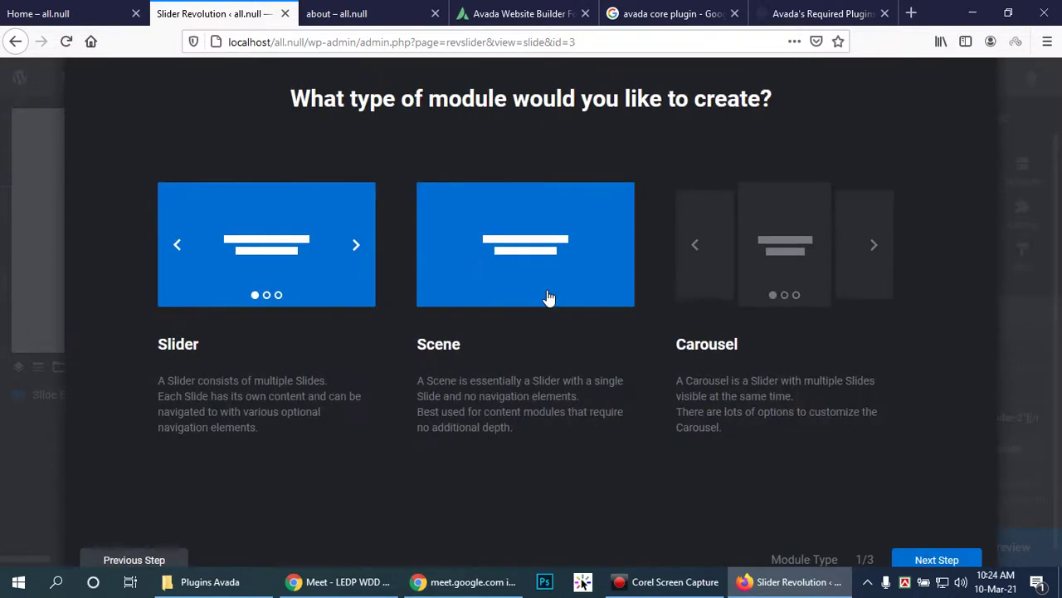
{"action": "left_click", "coordinate": [932, 541]}
{"action": "left_click", "coordinate": [932, 541]}
Step: Open the editor, change the module title from 'Slider 2' to 'Header', and show Layout settings
{"action": "left_click", "coordinate": [933, 541]}
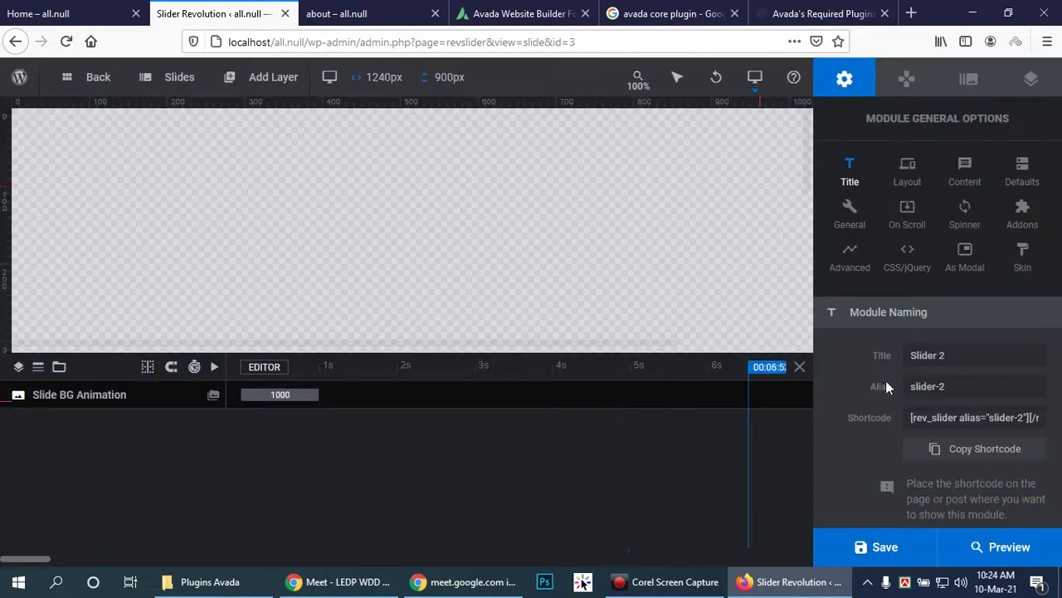
{"action": "scroll", "coordinate": [1022, 449], "scroll_direction": "down", "scroll_amount": 1}
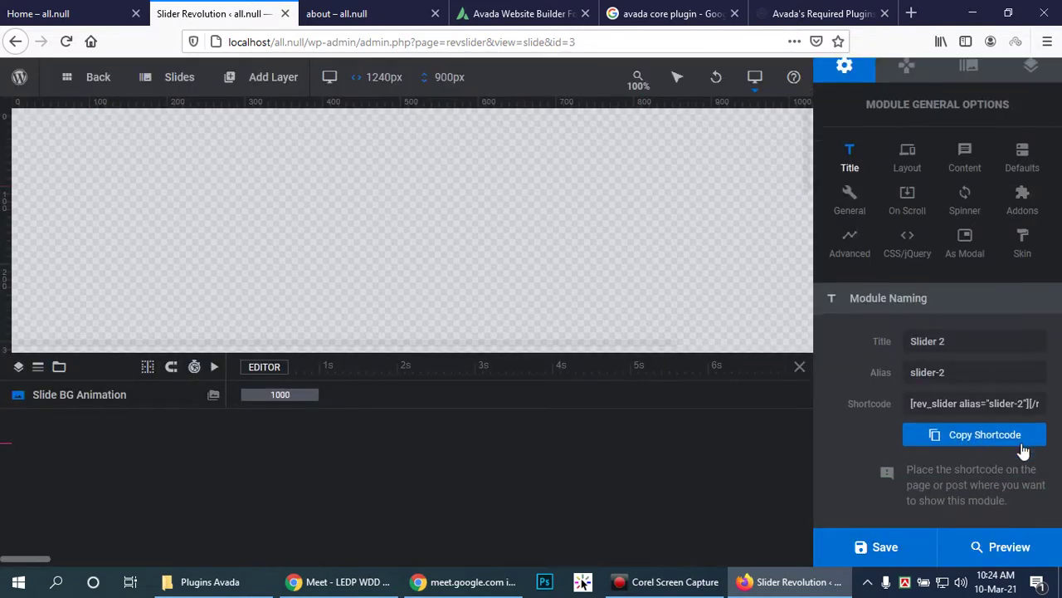
{"action": "left_click", "coordinate": [1006, 332]}
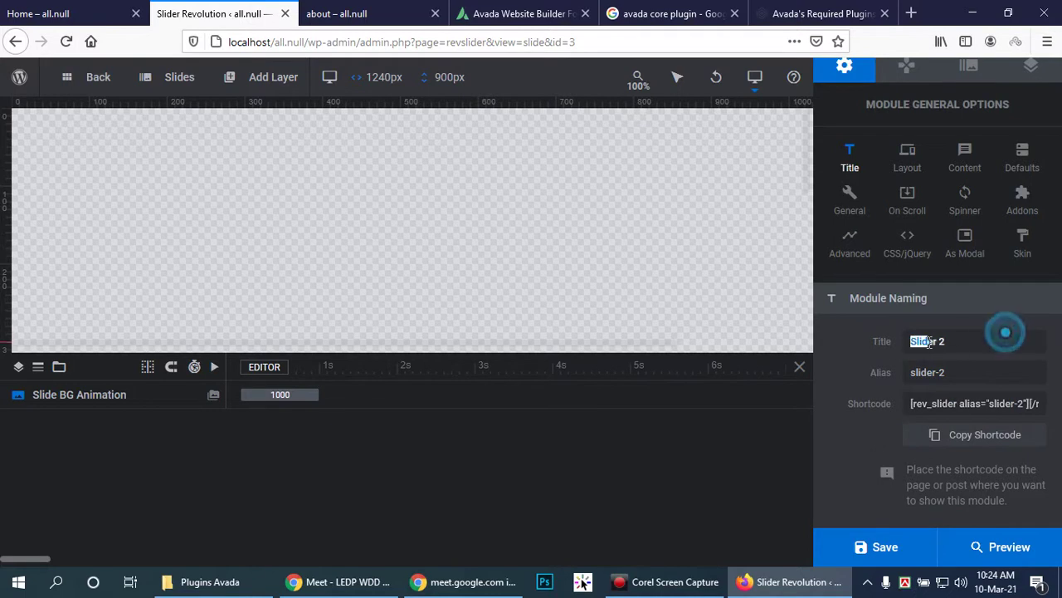
{"action": "left_click", "coordinate": [974, 341]}
{"action": "key", "text": "BackSpace"}
{"action": "key", "text": "BackSpace"}
{"action": "key", "text": "BackSpace"}
{"action": "key", "text": "BackSpace"}
{"action": "key", "text": "BackSpace"}
{"action": "key", "text": "BackSpace"}
{"action": "key", "text": "BackSpace"}
{"action": "type", "text": "Header"}
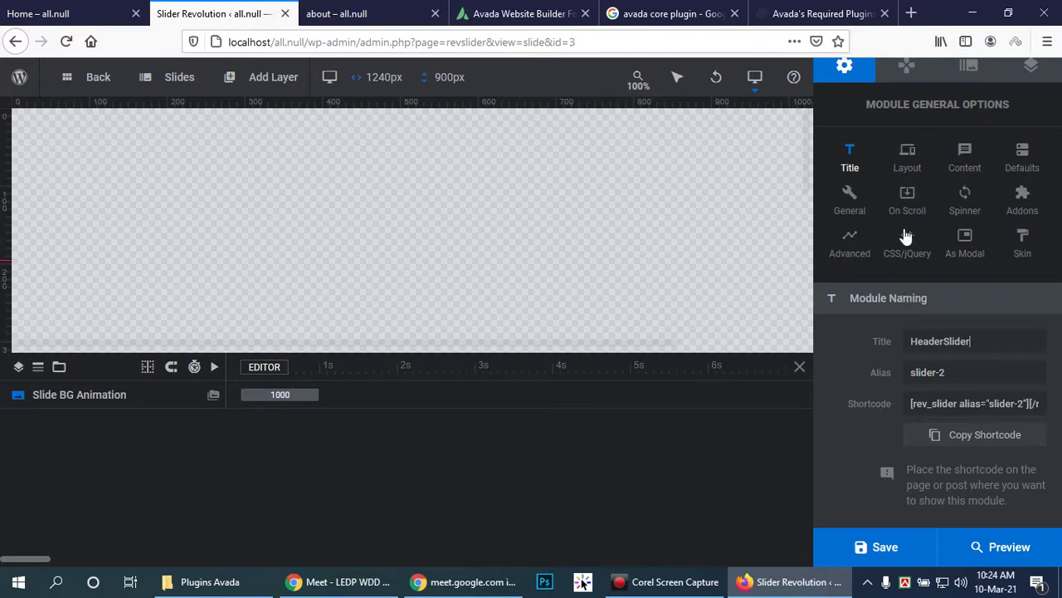
{"action": "left_click", "coordinate": [907, 159]}
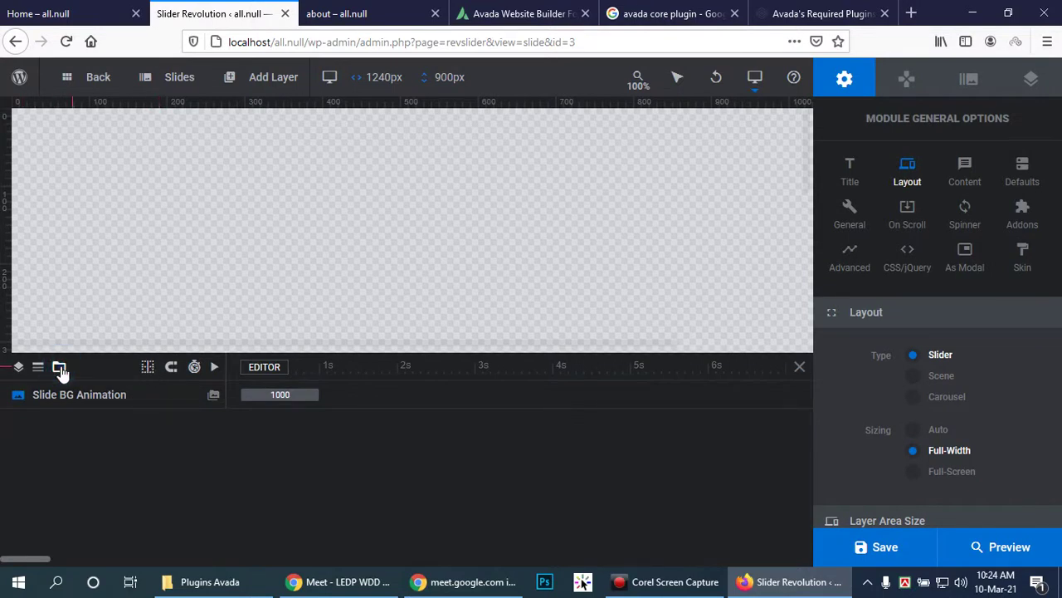
Step: Add an image layer and insert Wdd_img-17.jpg into it from the WordPress media library
{"action": "mouse_move", "coordinate": [181, 78]}
{"action": "mouse_move", "coordinate": [244, 78]}
{"action": "mouse_move", "coordinate": [246, 133]}
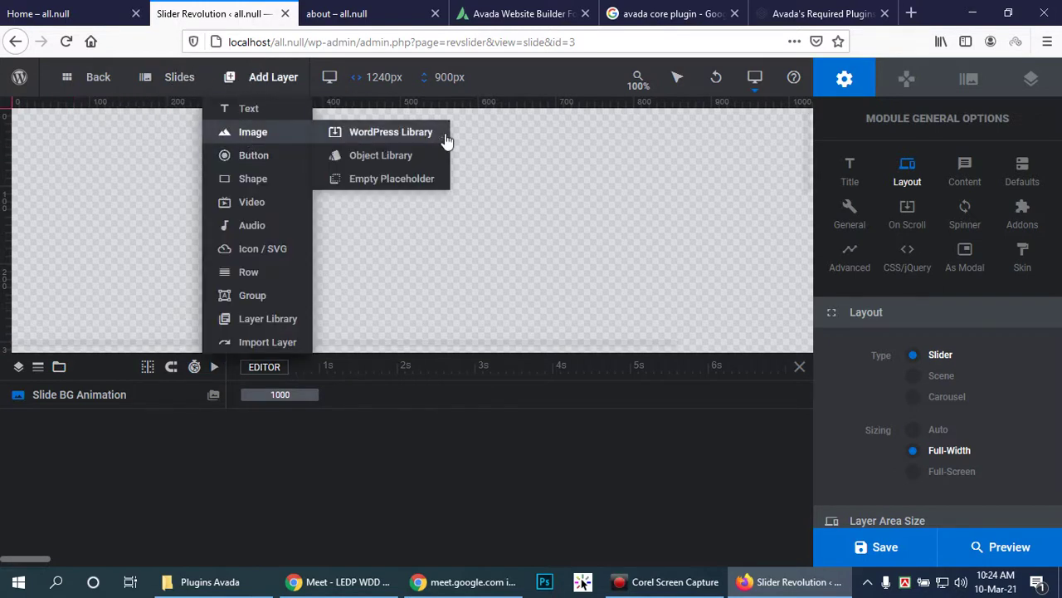
{"action": "left_click", "coordinate": [375, 182]}
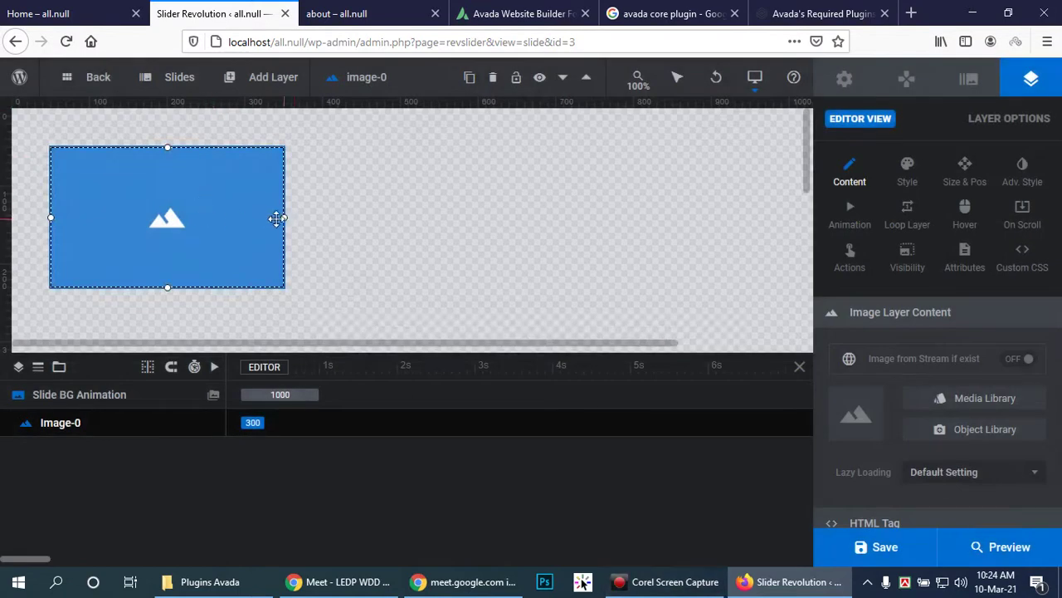
{"action": "left_click", "coordinate": [169, 215]}
{"action": "double_click", "coordinate": [169, 212]}
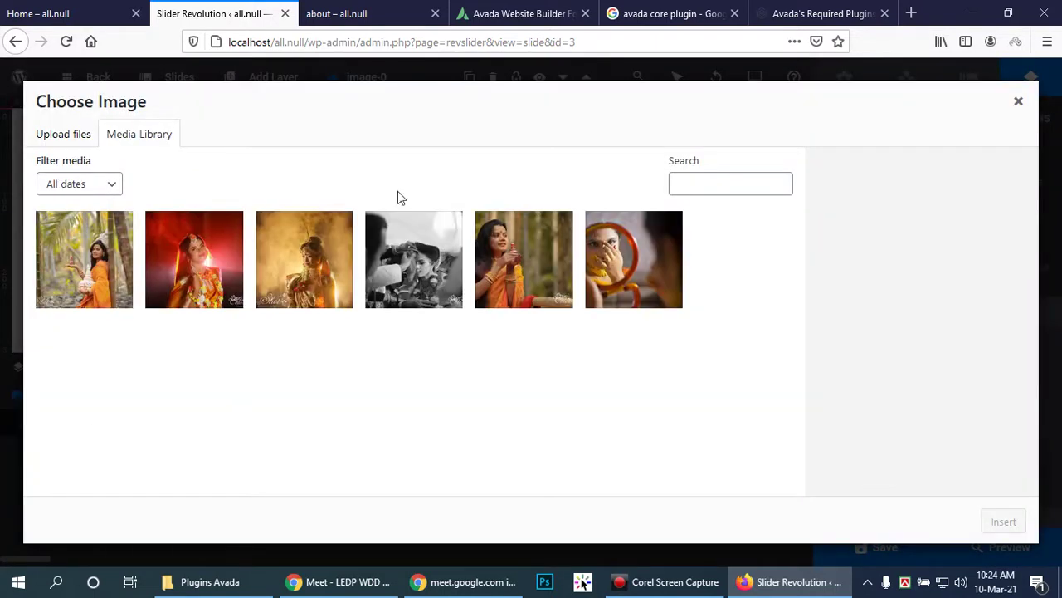
{"action": "left_click", "coordinate": [212, 259]}
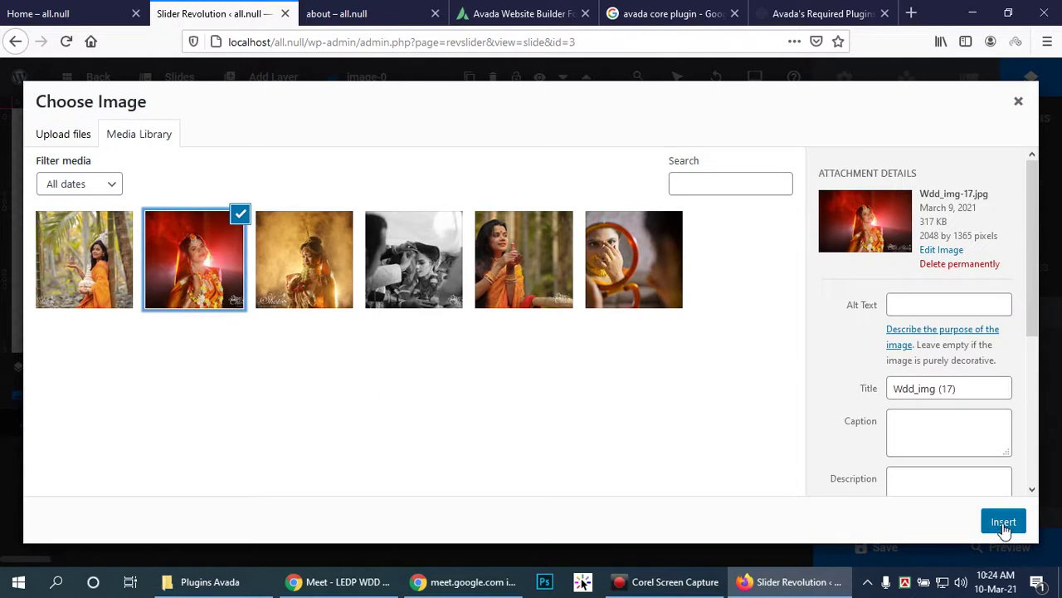
{"action": "left_click", "coordinate": [1003, 521]}
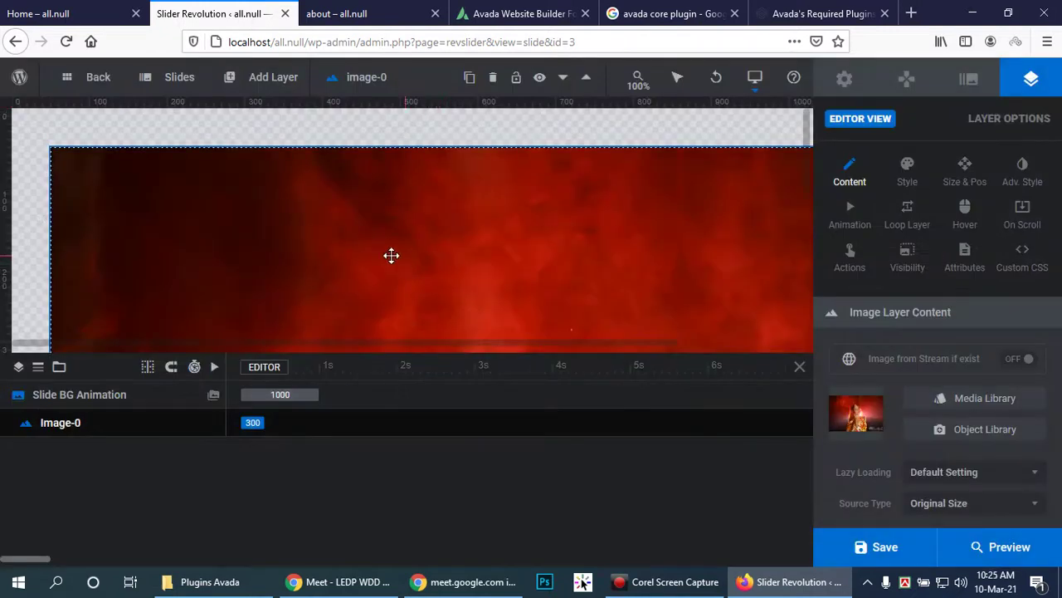
Step: Position the image layer at X 20, Y 25 and enlarge the canvas at 55% zoom
{"action": "left_click_drag", "start_coordinate": [335, 259], "coordinate": [301, 222]}
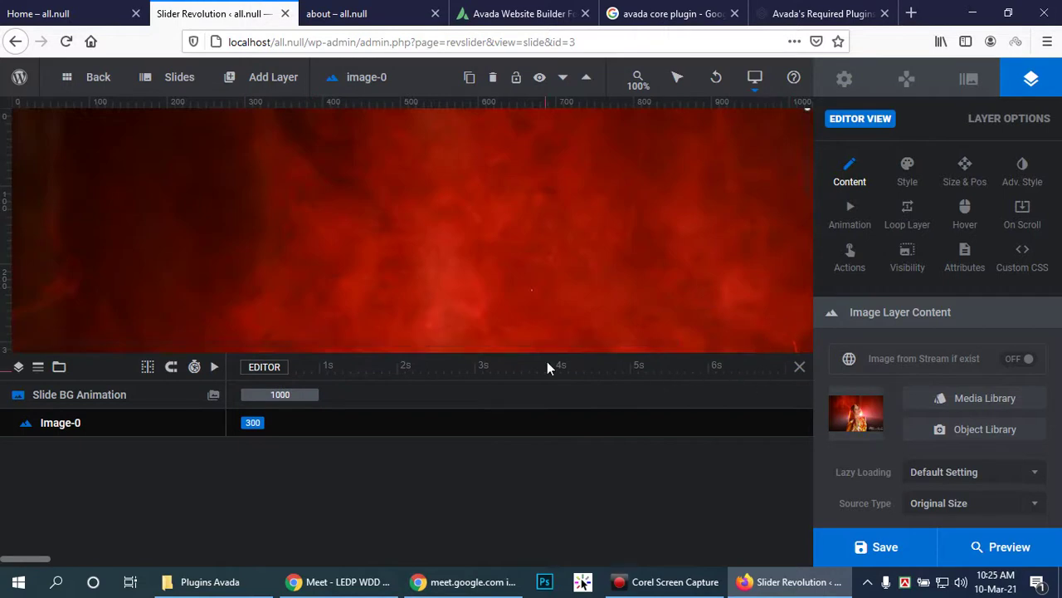
{"action": "mouse_move", "coordinate": [651, 83]}
{"action": "left_click_drag", "start_coordinate": [633, 119], "coordinate": [566, 127]}
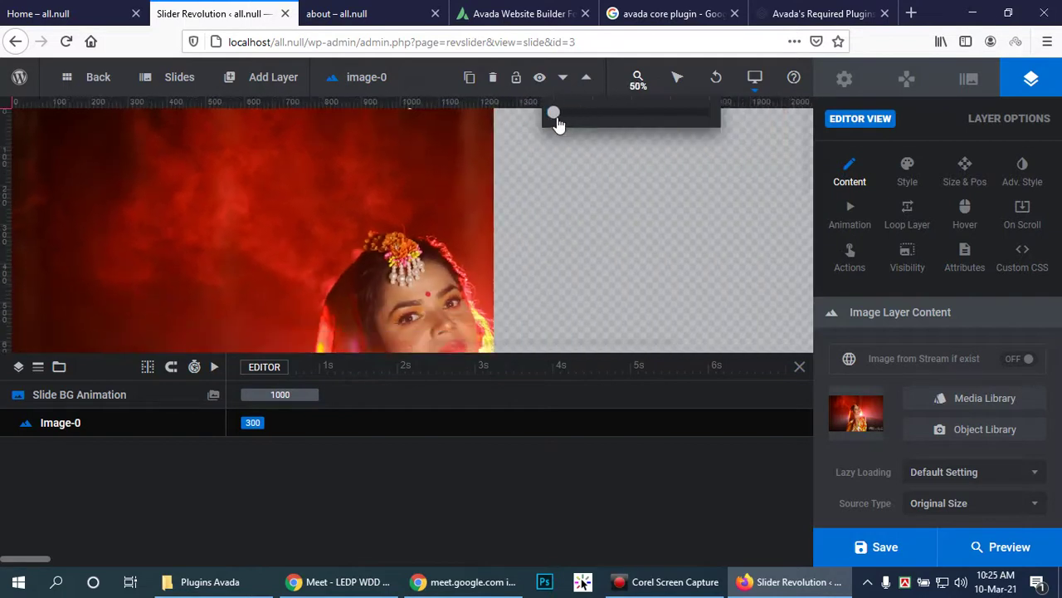
{"action": "left_click_drag", "start_coordinate": [546, 353], "coordinate": [540, 463]}
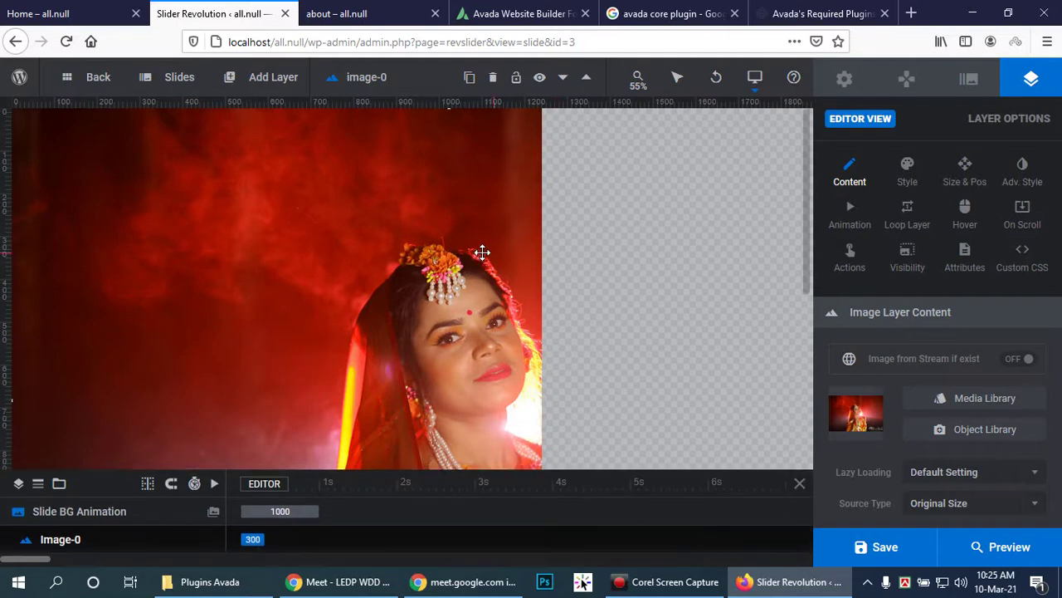
Step: Switch zoom between 100% and 55% to review the whole portrait image
{"action": "scroll", "coordinate": [493, 200], "scroll_direction": "down", "scroll_amount": 2}
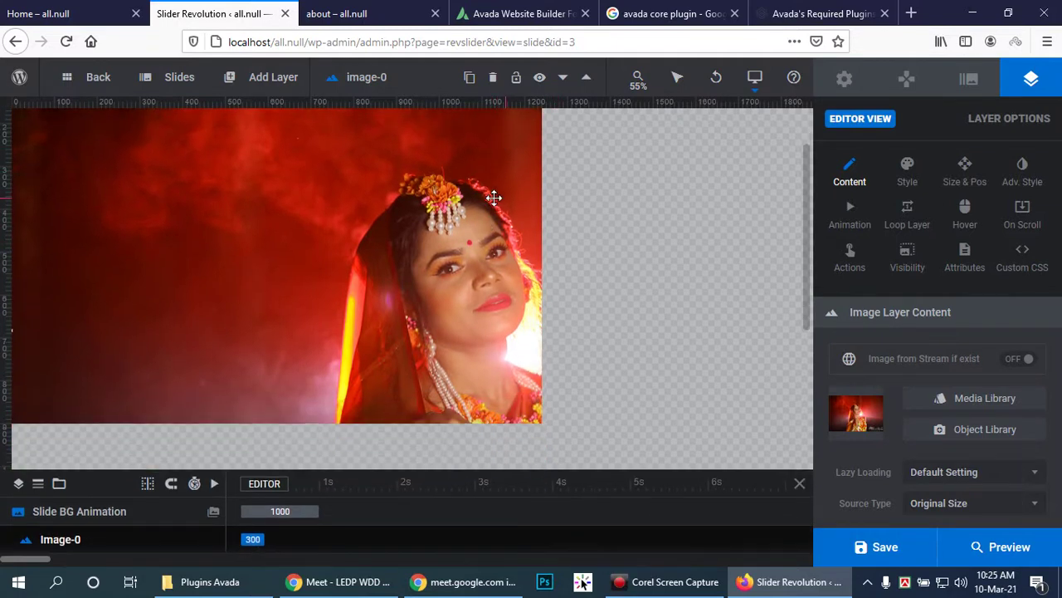
{"action": "scroll", "coordinate": [493, 198], "scroll_direction": "up", "scroll_amount": 2}
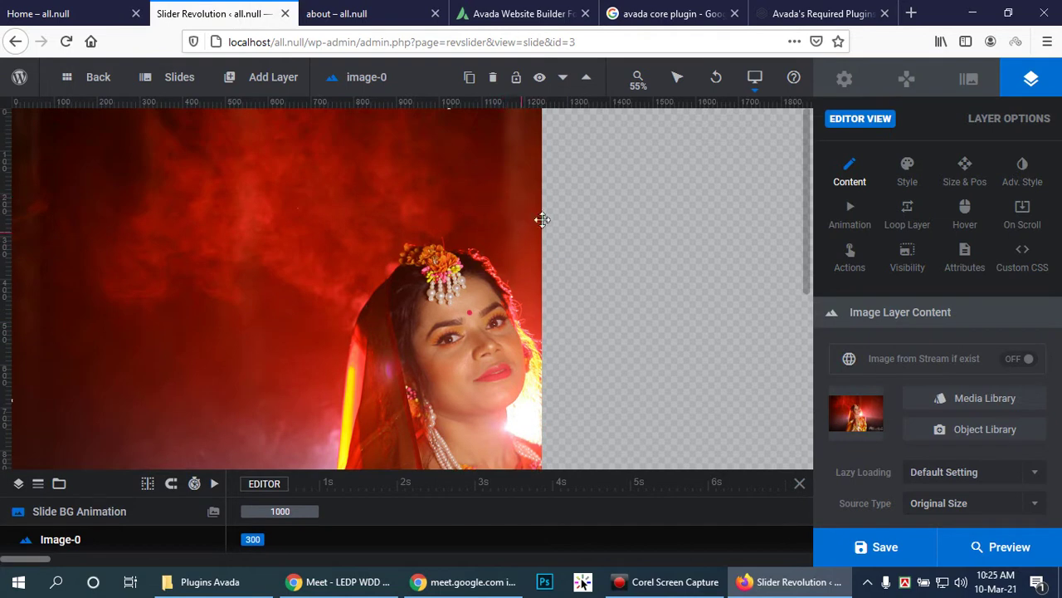
{"action": "left_click", "coordinate": [637, 83]}
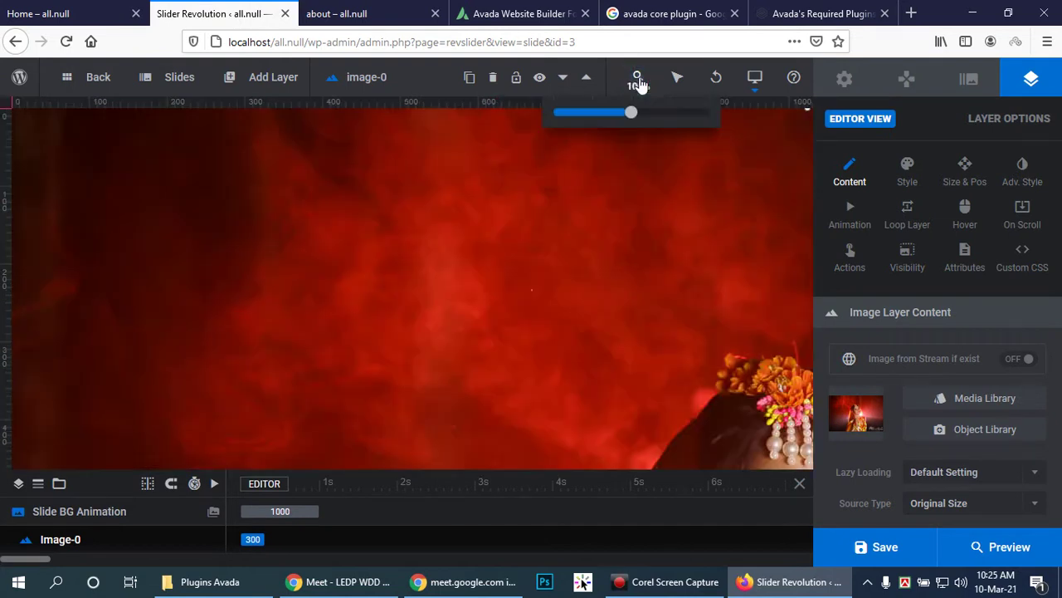
{"action": "left_click_drag", "start_coordinate": [631, 114], "coordinate": [580, 126]}
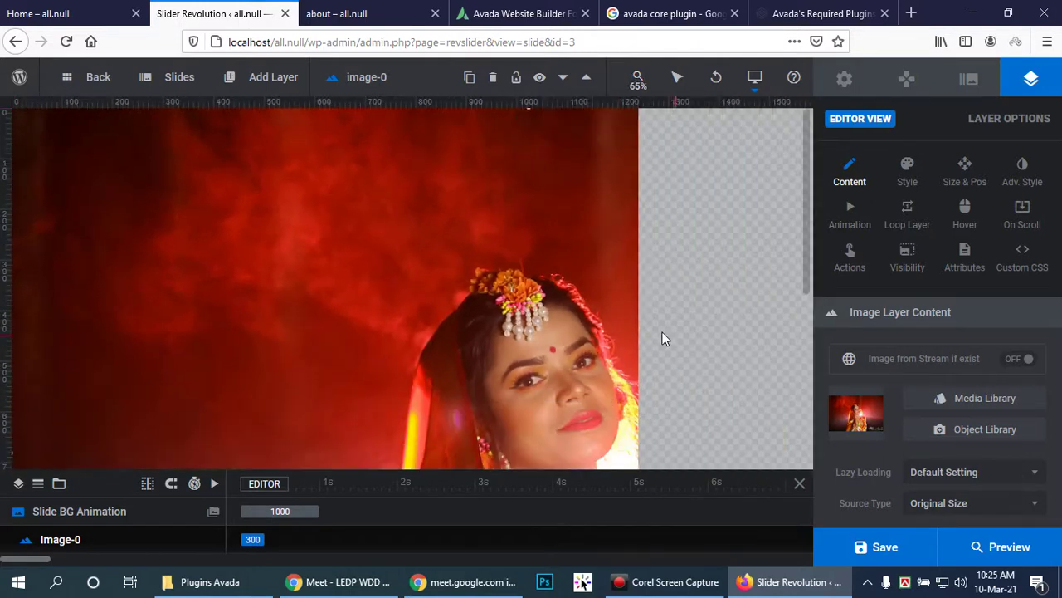
{"action": "scroll", "coordinate": [664, 340], "scroll_direction": "down", "scroll_amount": 1}
{"action": "scroll", "coordinate": [800, 298], "scroll_direction": "down", "scroll_amount": 2}
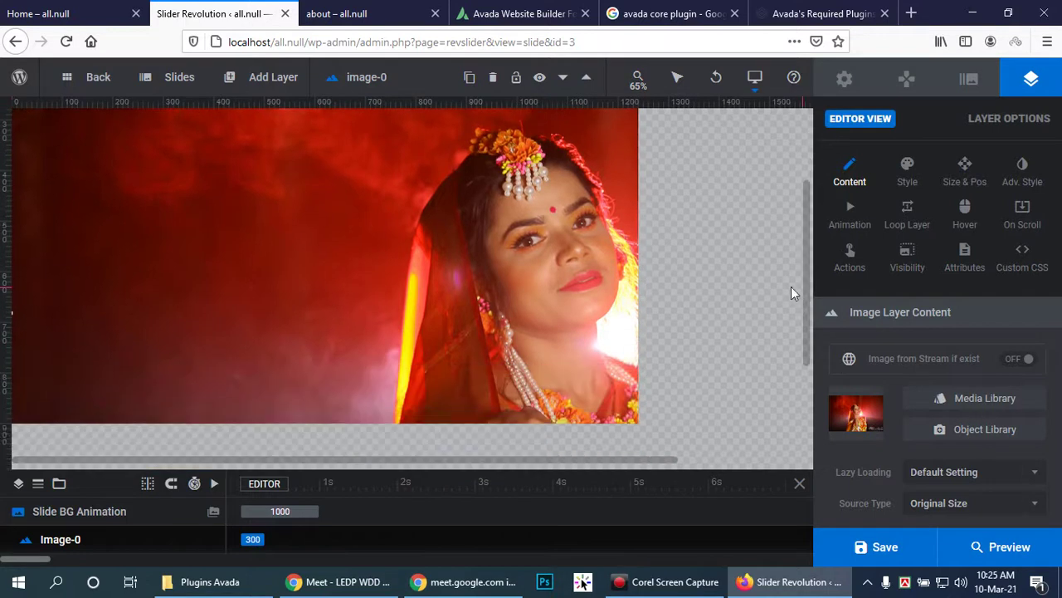
{"action": "scroll", "coordinate": [736, 265], "scroll_direction": "down", "scroll_amount": 2}
{"action": "left_click_drag", "start_coordinate": [636, 463], "coordinate": [772, 457]}
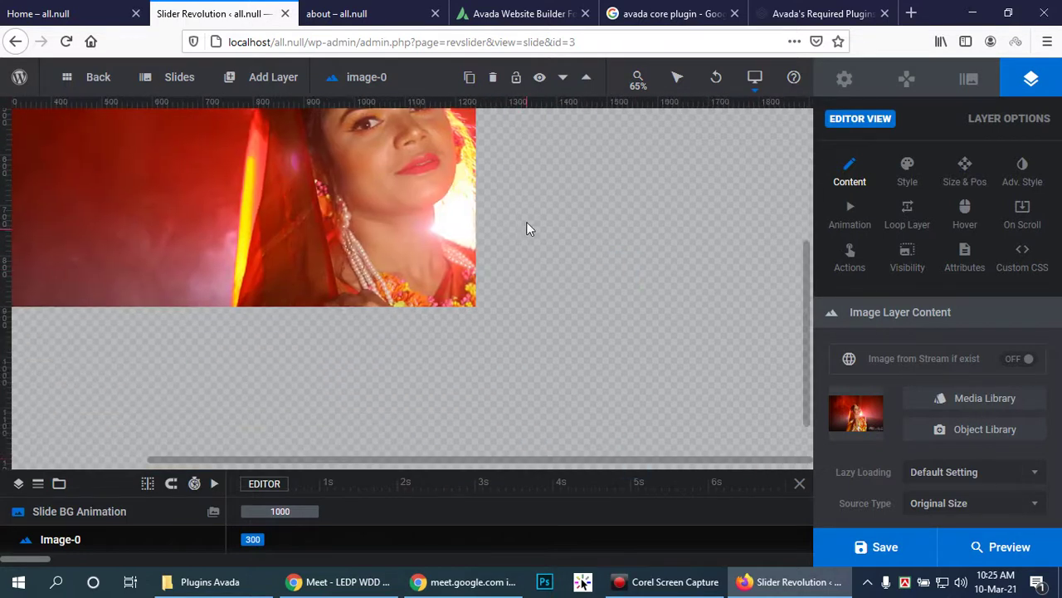
{"action": "left_click_drag", "start_coordinate": [802, 273], "coordinate": [771, 111]}
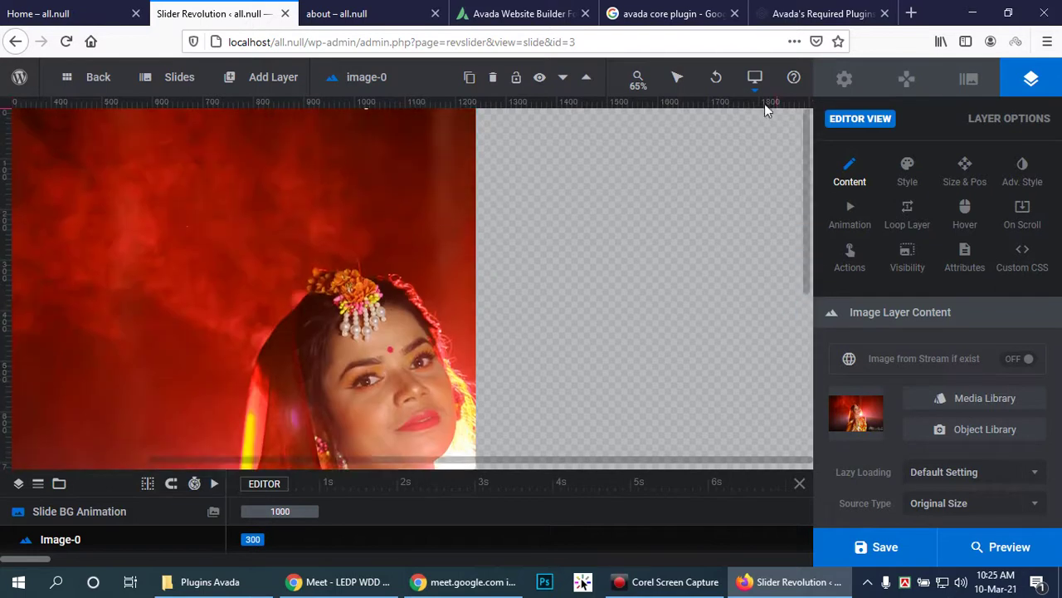
Step: Enable the Notebook, Tablet and Mobile device layouts for the slider
{"action": "left_click", "coordinate": [755, 77]}
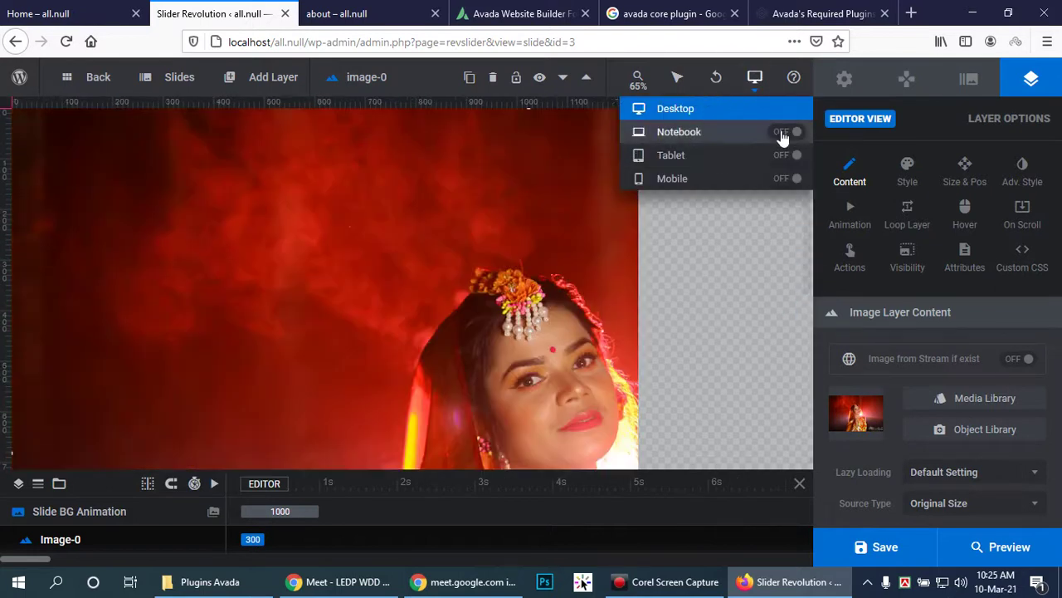
{"action": "left_click", "coordinate": [785, 132]}
{"action": "left_click", "coordinate": [786, 158]}
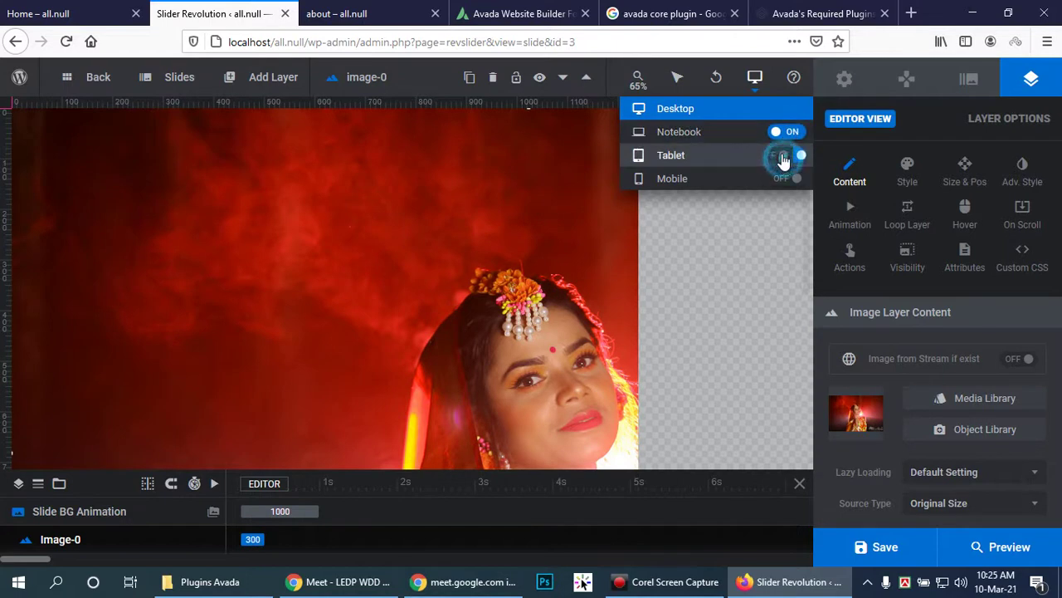
{"action": "left_click", "coordinate": [786, 180]}
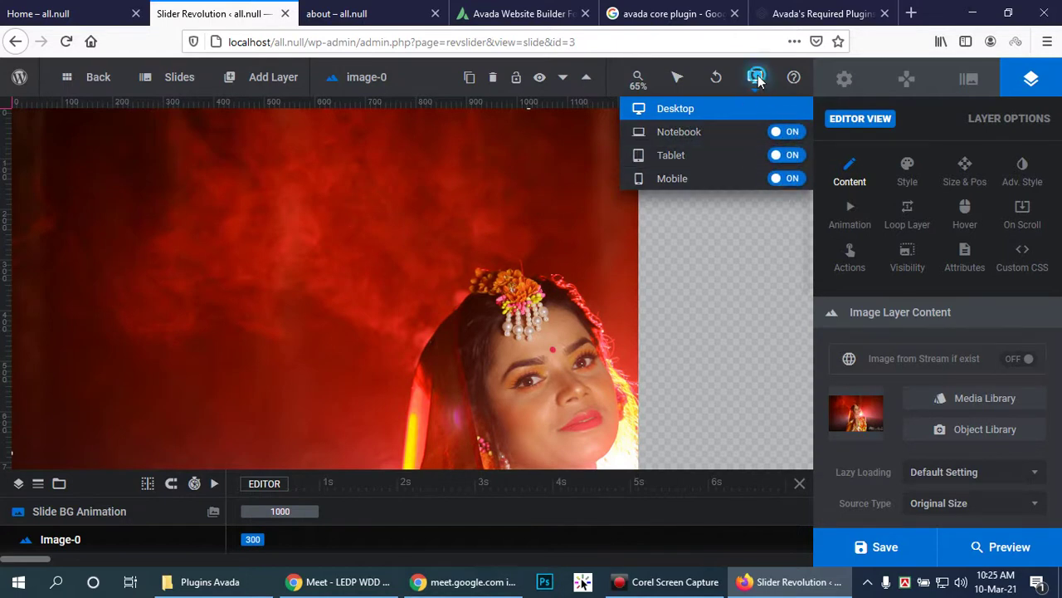
Step: Enlarge the timeline panel and move the playhead to 00:01:22
{"action": "scroll", "coordinate": [493, 372], "scroll_direction": "down", "scroll_amount": 1}
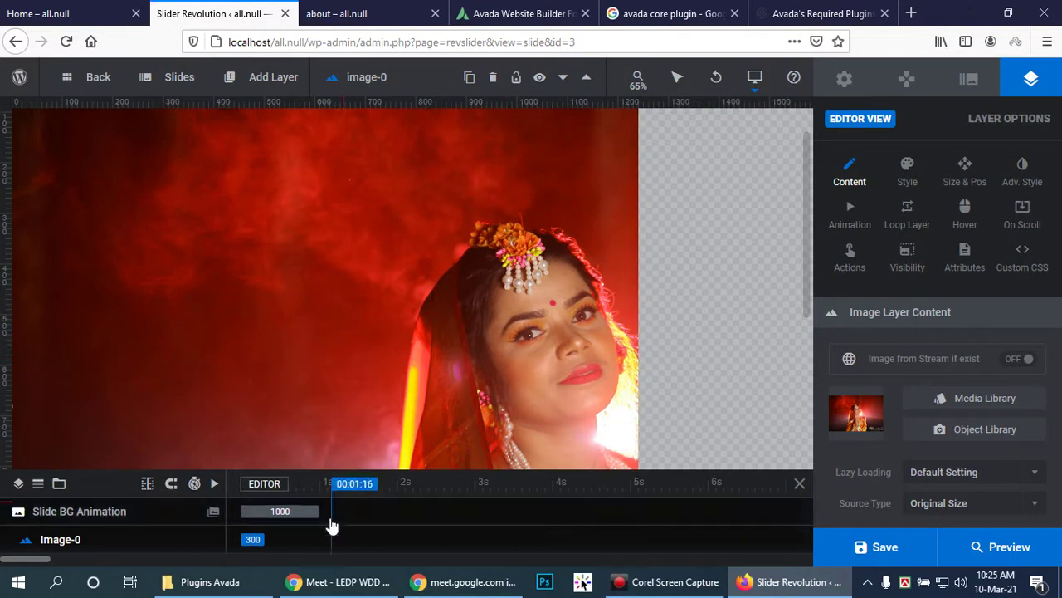
{"action": "scroll", "coordinate": [614, 390], "scroll_direction": "down", "scroll_amount": 1}
{"action": "scroll", "coordinate": [479, 340], "scroll_direction": "down", "scroll_amount": 1}
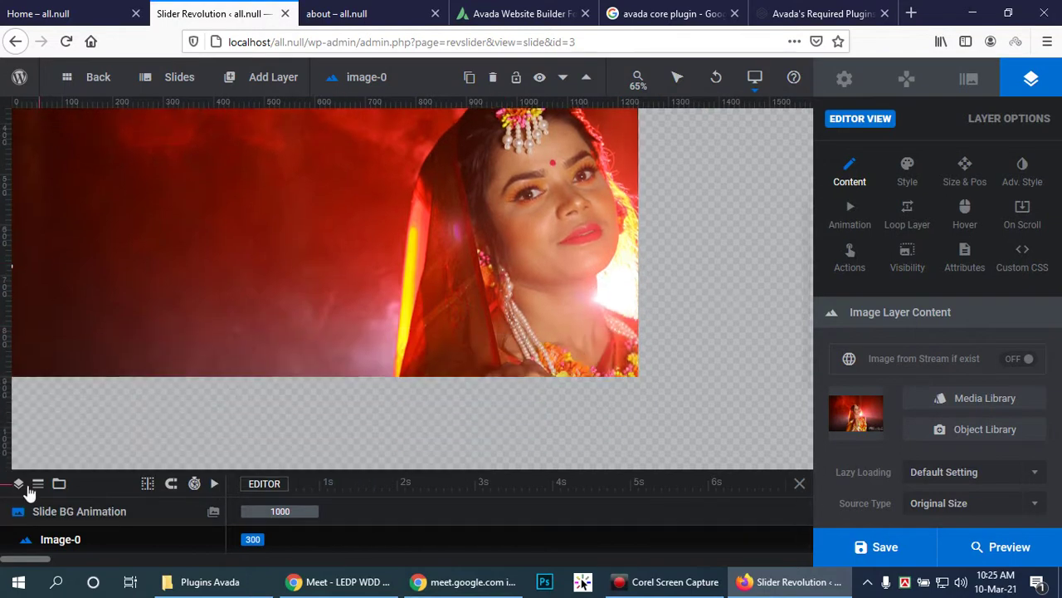
{"action": "scroll", "coordinate": [550, 268], "scroll_direction": "down", "scroll_amount": 3}
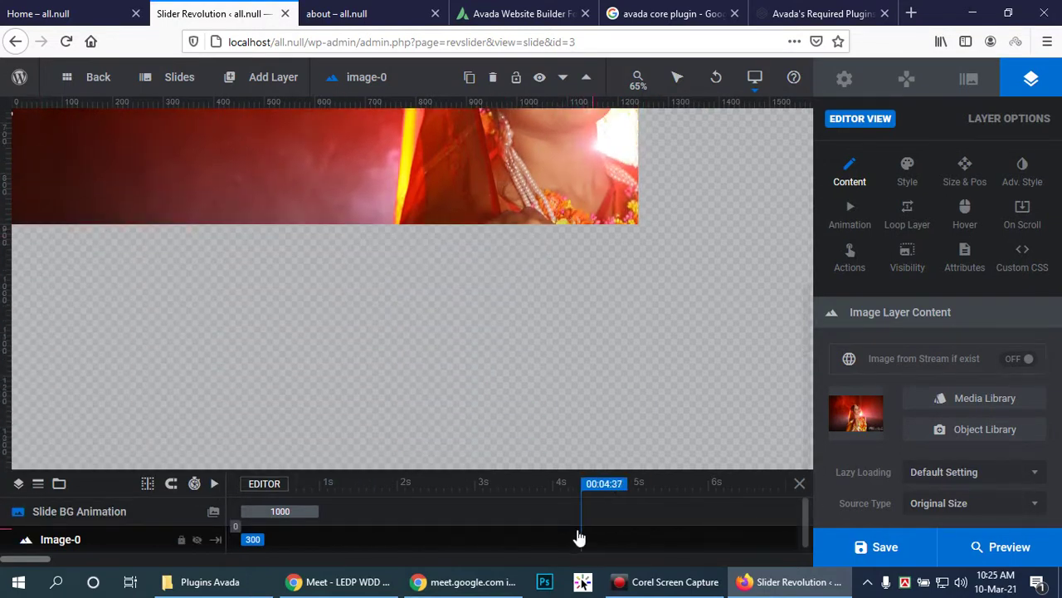
{"action": "scroll", "coordinate": [673, 532], "scroll_direction": "down", "scroll_amount": 1}
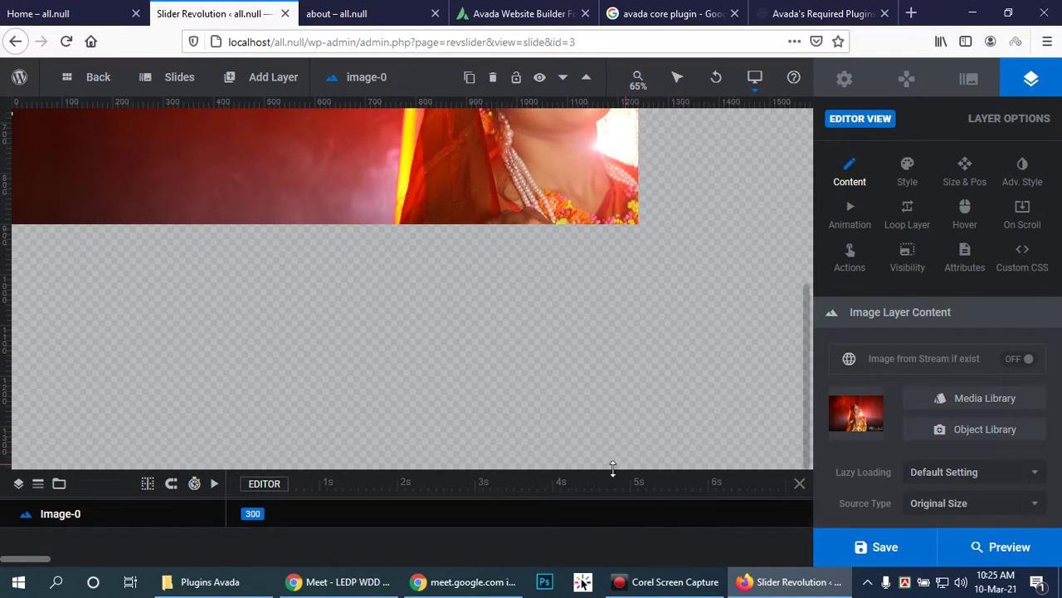
{"action": "left_click_drag", "start_coordinate": [613, 470], "coordinate": [624, 222]}
{"action": "scroll", "coordinate": [273, 381], "scroll_direction": "up", "scroll_amount": 1}
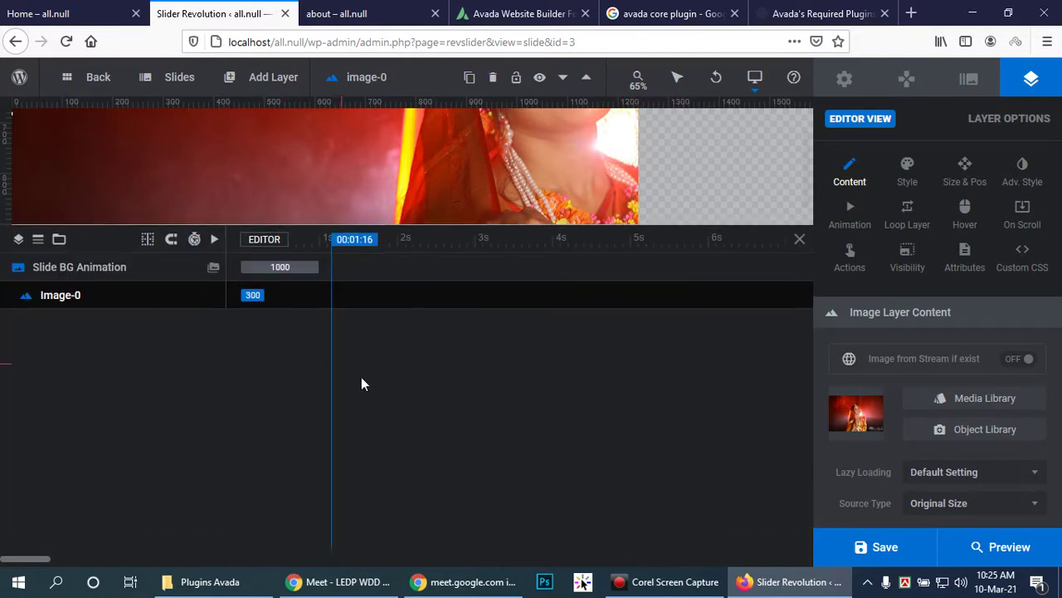
{"action": "left_click", "coordinate": [311, 301]}
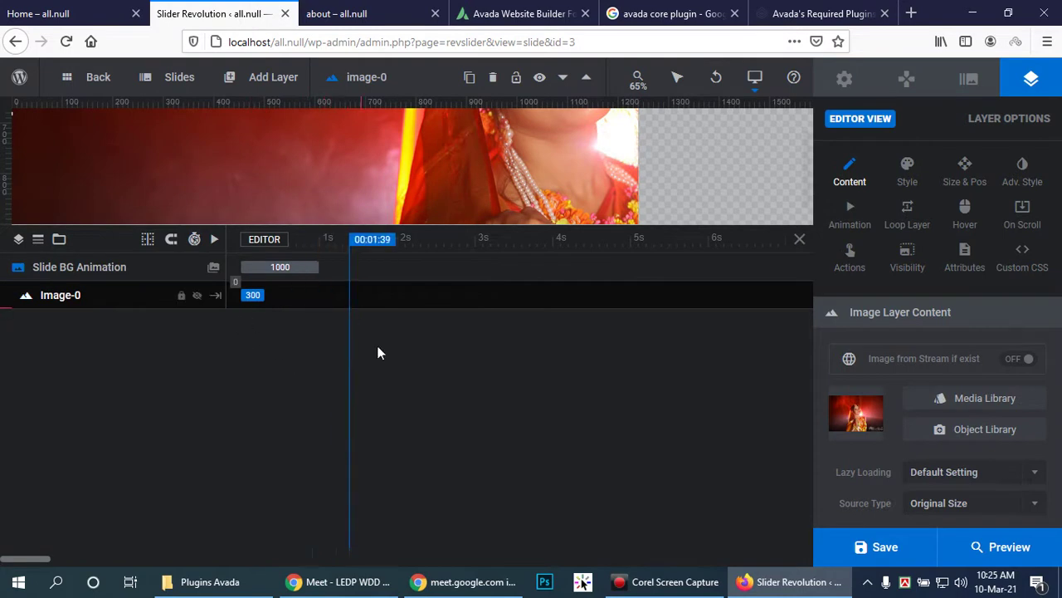
{"action": "mouse_move", "coordinate": [267, 86]}
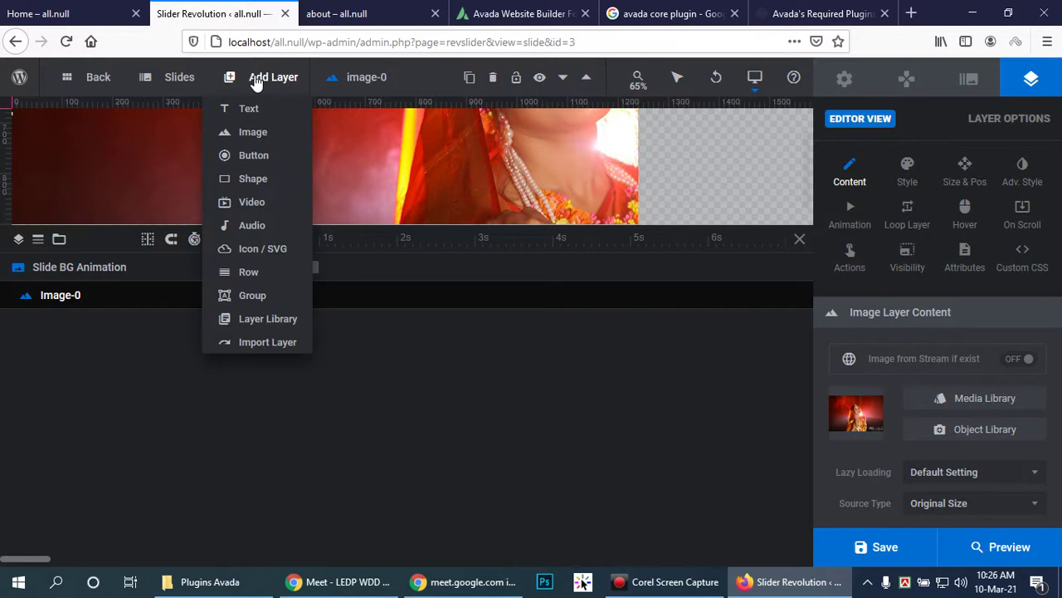
Step: Add an empty image placeholder layer, Image-1, to the slide
{"action": "mouse_move", "coordinate": [260, 141]}
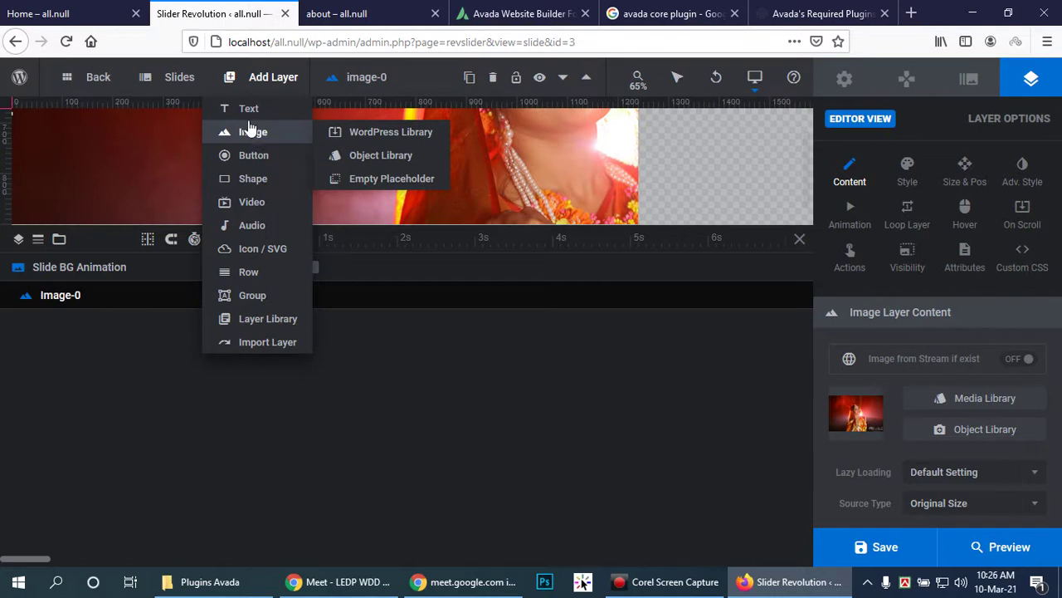
{"action": "mouse_move", "coordinate": [247, 123]}
{"action": "left_click", "coordinate": [369, 142]}
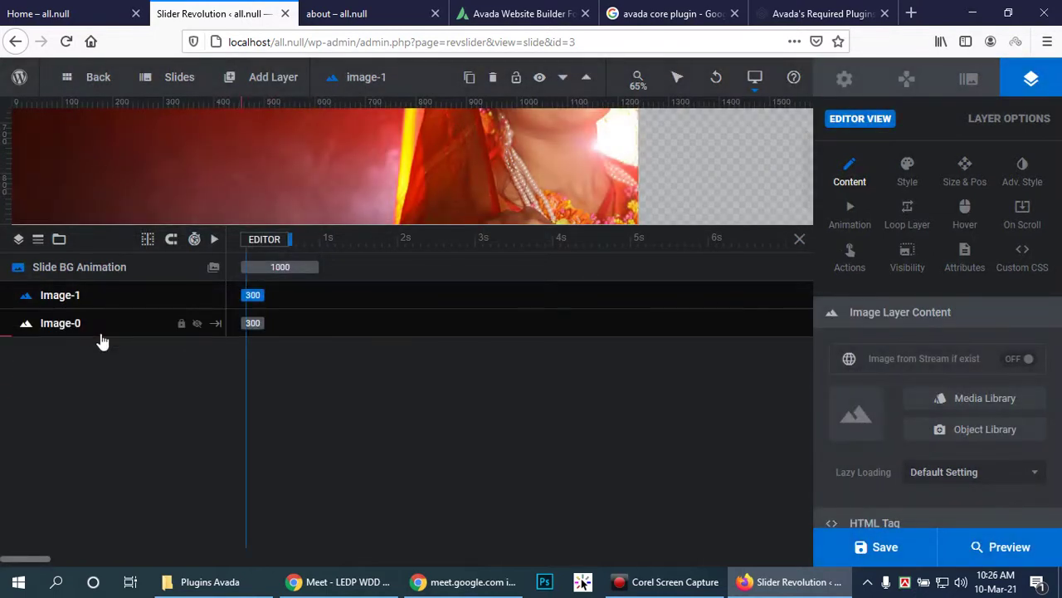
Step: Select the Image-0 layer, edit its name field, then deselect it on the timeline
{"action": "left_click", "coordinate": [83, 329]}
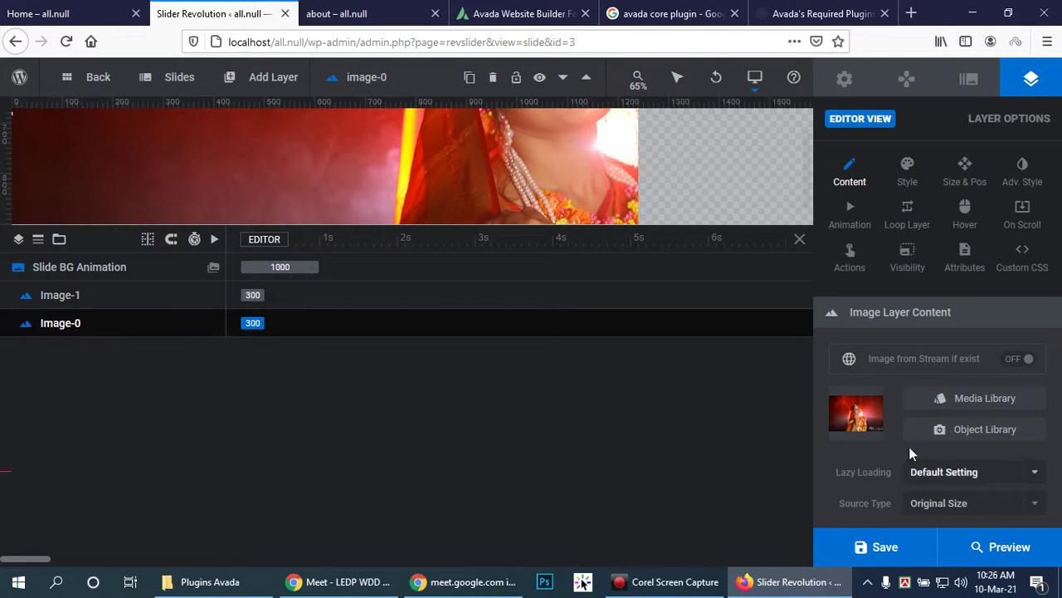
{"action": "double_click", "coordinate": [62, 322]}
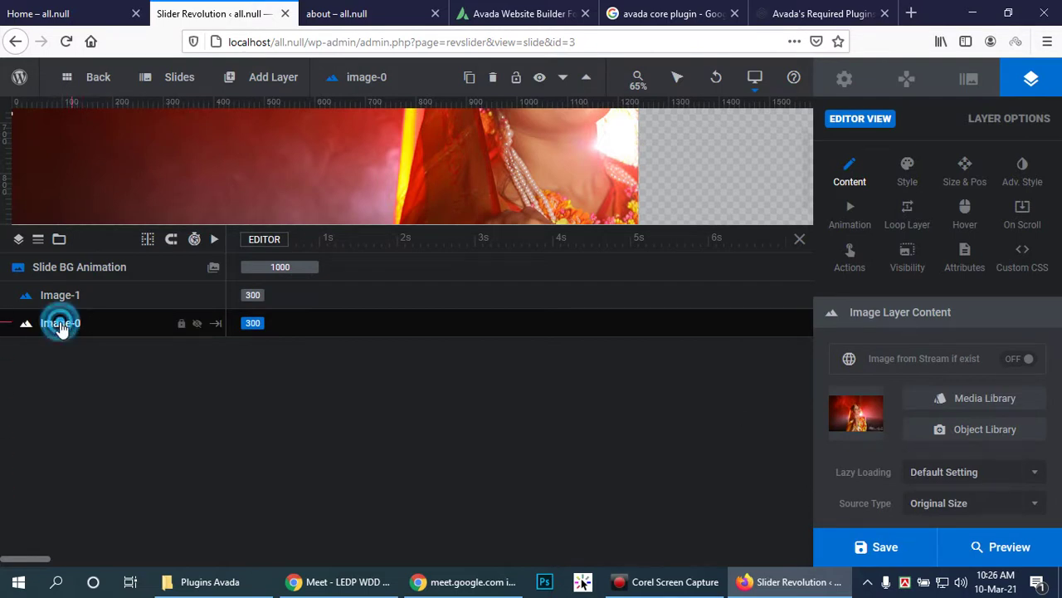
{"action": "left_click", "coordinate": [303, 325]}
{"action": "left_click", "coordinate": [37, 327]}
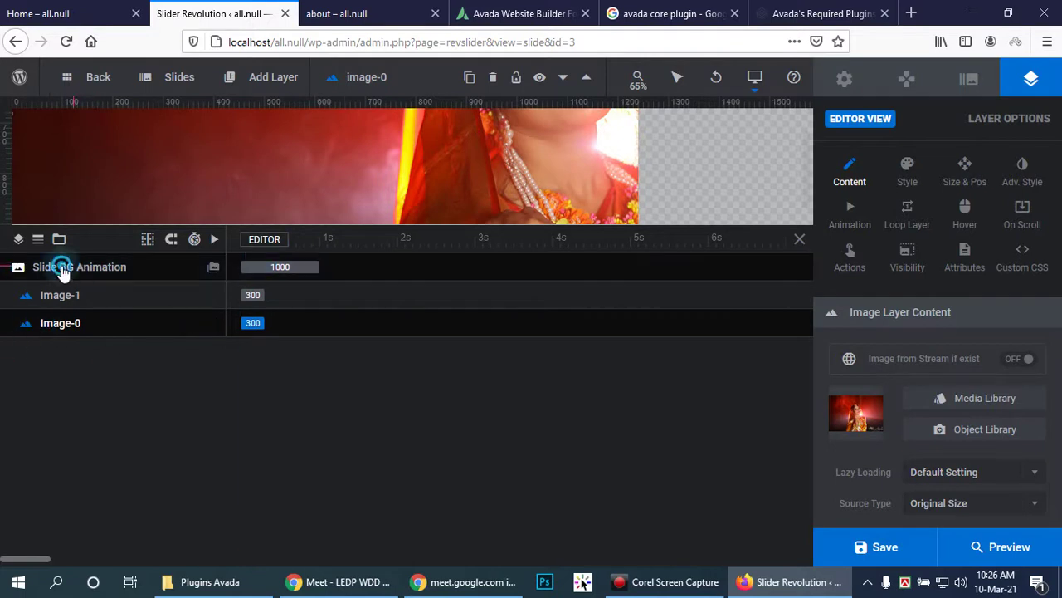
{"action": "left_click", "coordinate": [496, 347]}
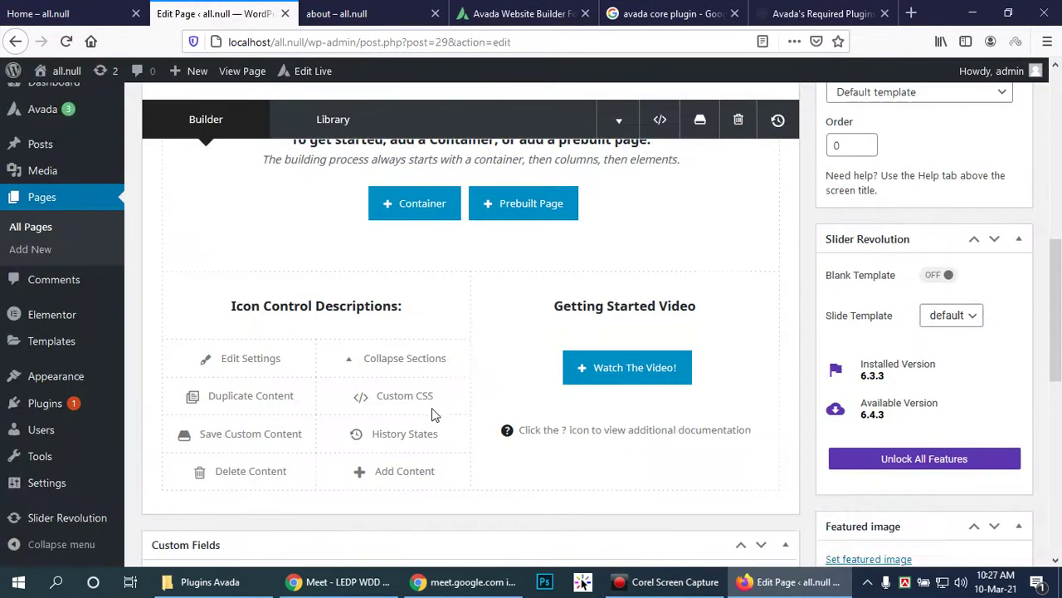
Step: Add a new container with a single 1/1 column to the page
{"action": "scroll", "coordinate": [433, 413], "scroll_direction": "up", "scroll_amount": 2}
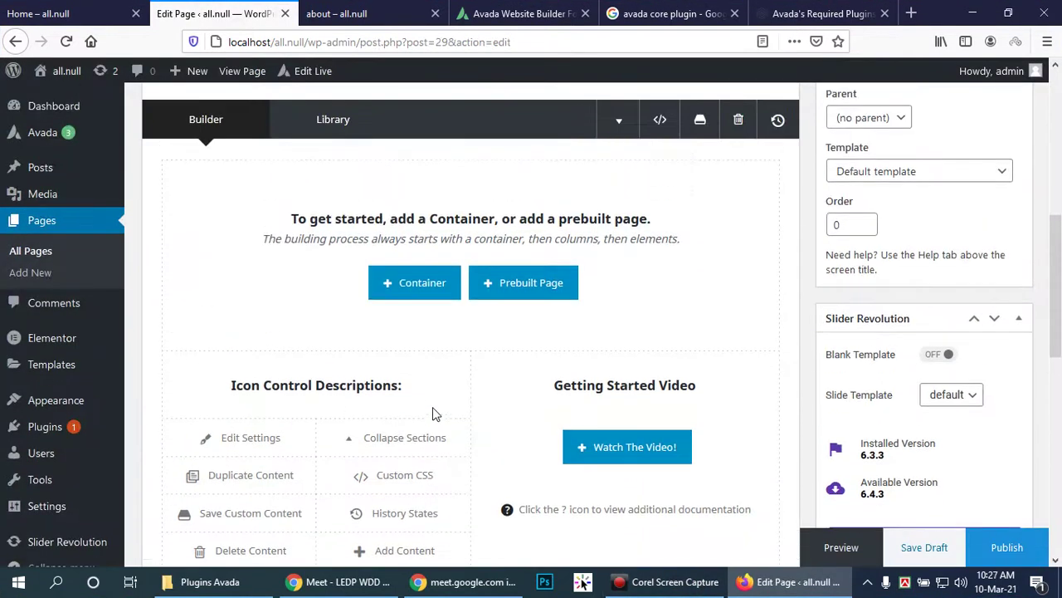
{"action": "left_click", "coordinate": [415, 283]}
{"action": "left_click", "coordinate": [327, 230]}
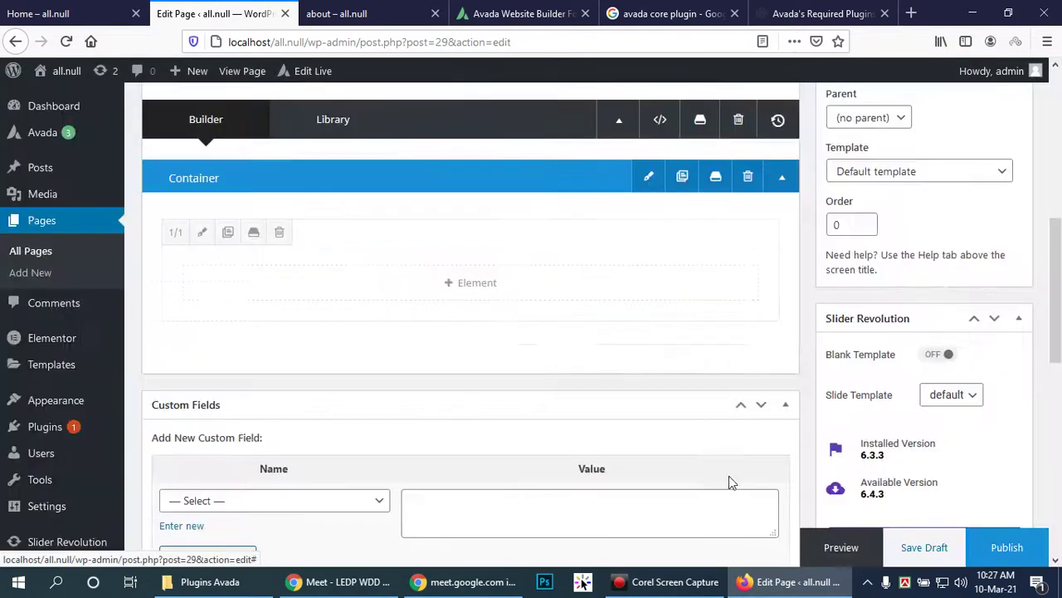
Step: Insert a Media Slider element into the column
{"action": "left_click", "coordinate": [461, 286]}
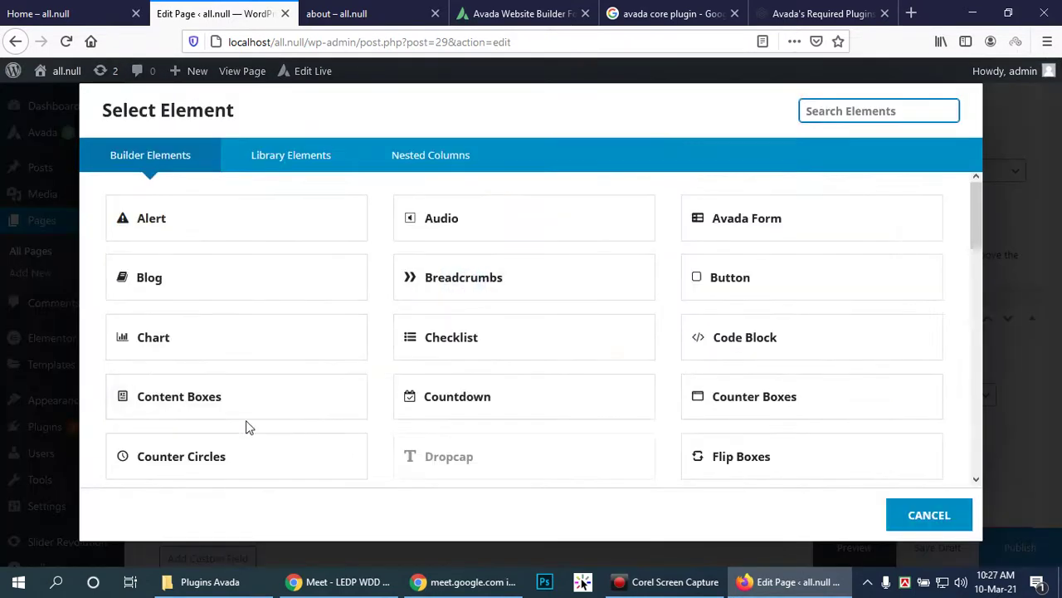
{"action": "scroll", "coordinate": [245, 428], "scroll_direction": "down", "scroll_amount": 2}
{"action": "scroll", "coordinate": [241, 423], "scroll_direction": "down", "scroll_amount": 2}
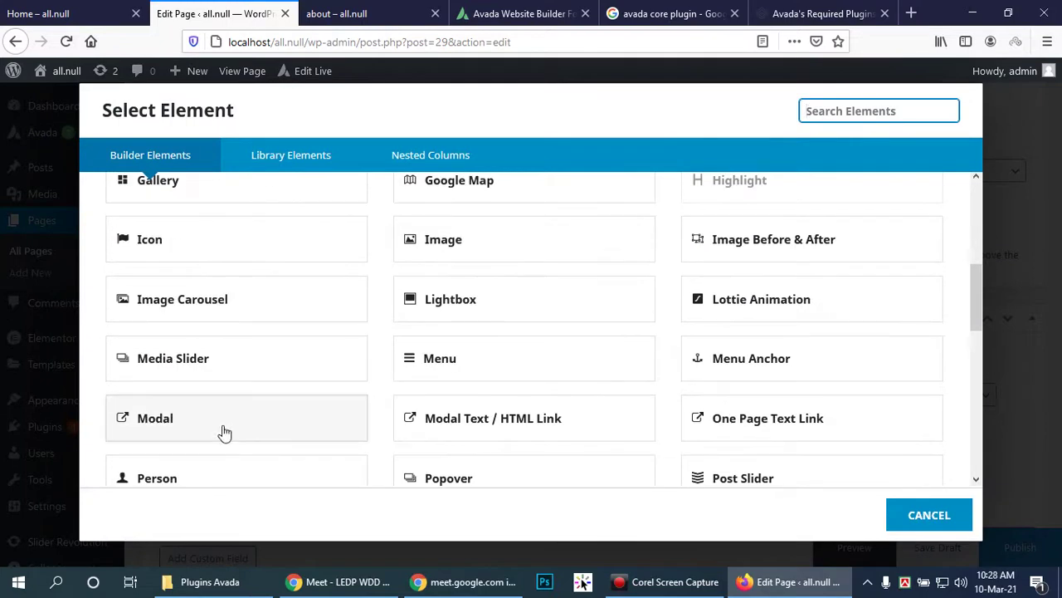
{"action": "scroll", "coordinate": [224, 430], "scroll_direction": "down", "scroll_amount": 1}
{"action": "scroll", "coordinate": [224, 425], "scroll_direction": "down", "scroll_amount": 2}
{"action": "scroll", "coordinate": [224, 410], "scroll_direction": "down", "scroll_amount": 1}
{"action": "scroll", "coordinate": [228, 411], "scroll_direction": "up", "scroll_amount": 6}
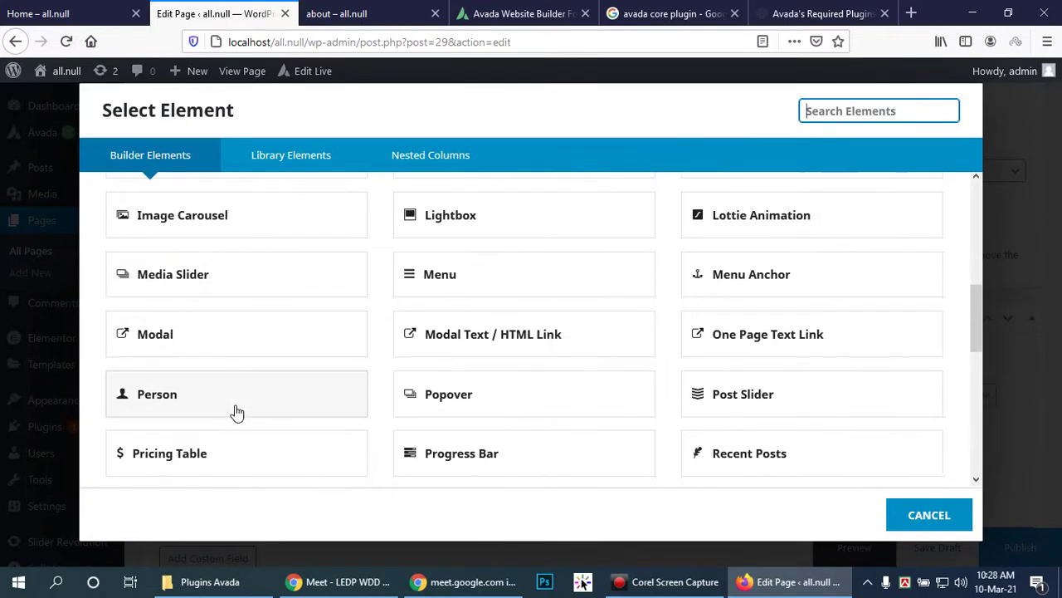
{"action": "scroll", "coordinate": [234, 408], "scroll_direction": "up", "scroll_amount": 3}
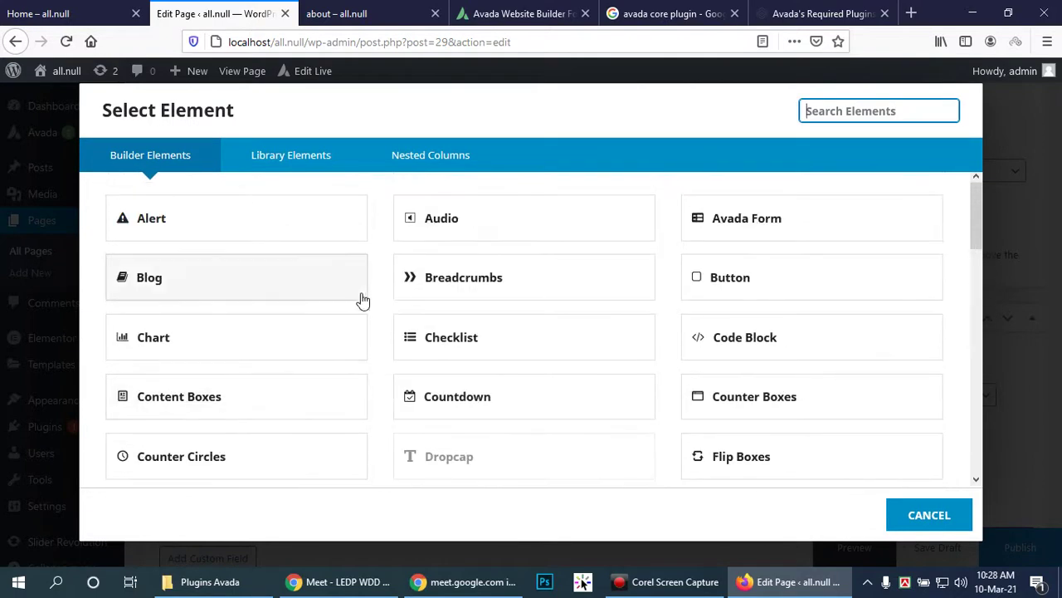
{"action": "scroll", "coordinate": [360, 300], "scroll_direction": "down", "scroll_amount": 2}
{"action": "scroll", "coordinate": [348, 324], "scroll_direction": "down", "scroll_amount": 1}
{"action": "scroll", "coordinate": [347, 336], "scroll_direction": "down", "scroll_amount": 2}
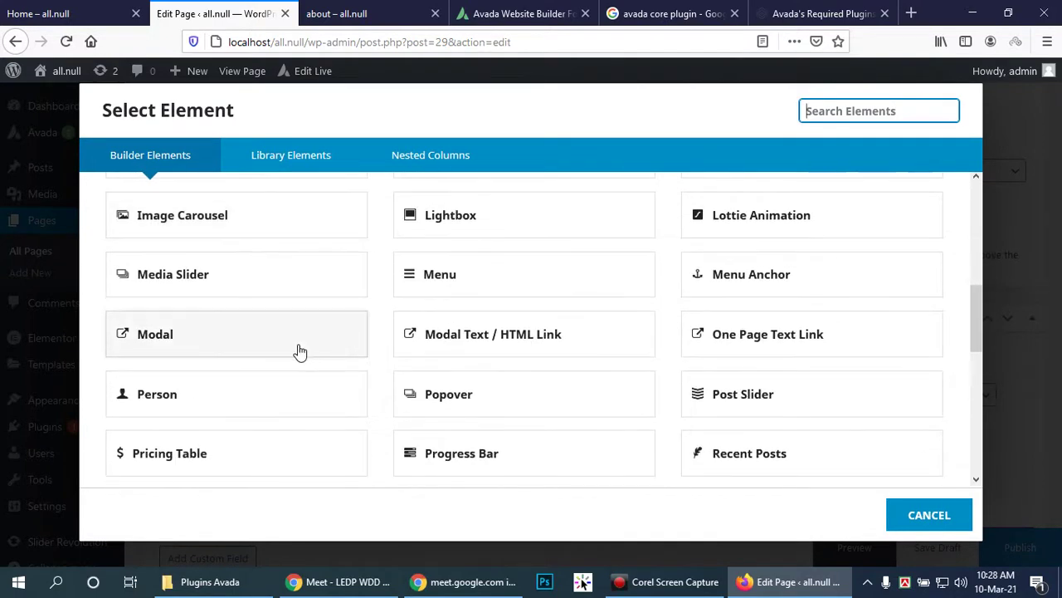
{"action": "left_click", "coordinate": [185, 275]}
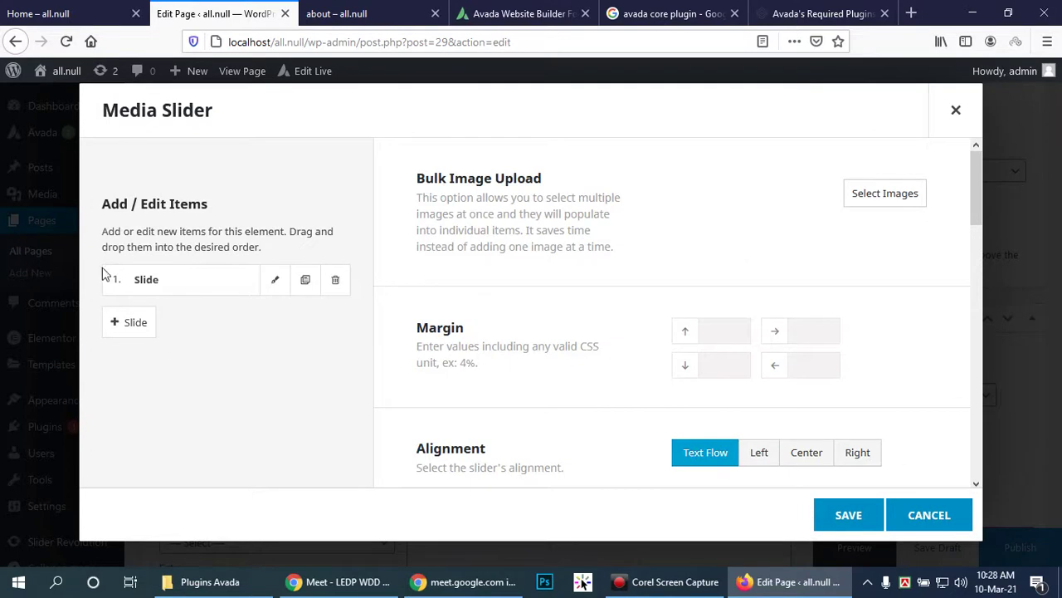
Step: Set the first slide's image to the photo of the woman among palm trees
{"action": "left_click", "coordinate": [276, 280]}
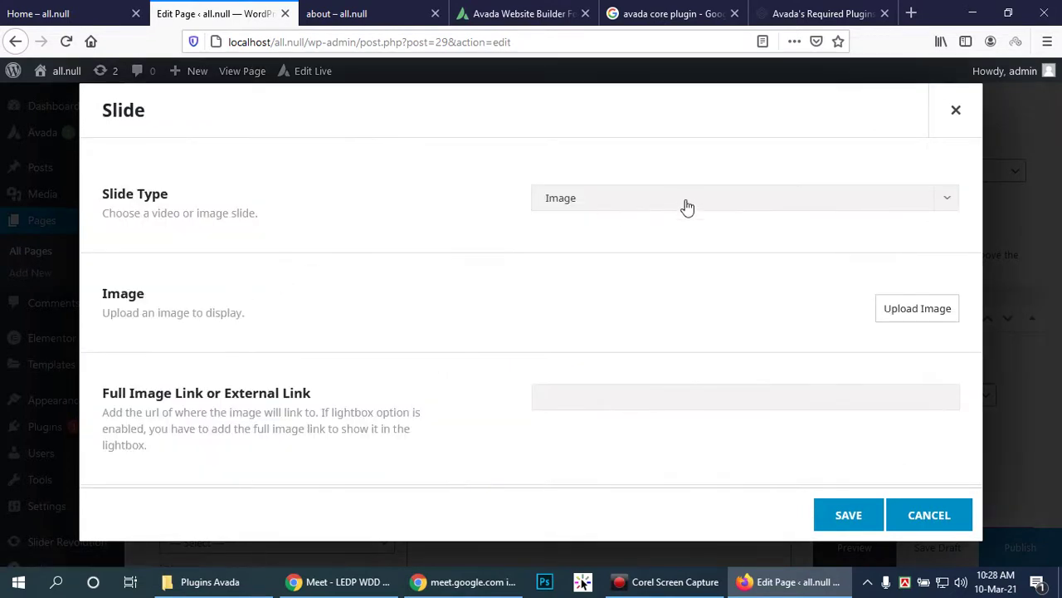
{"action": "left_click", "coordinate": [915, 308]}
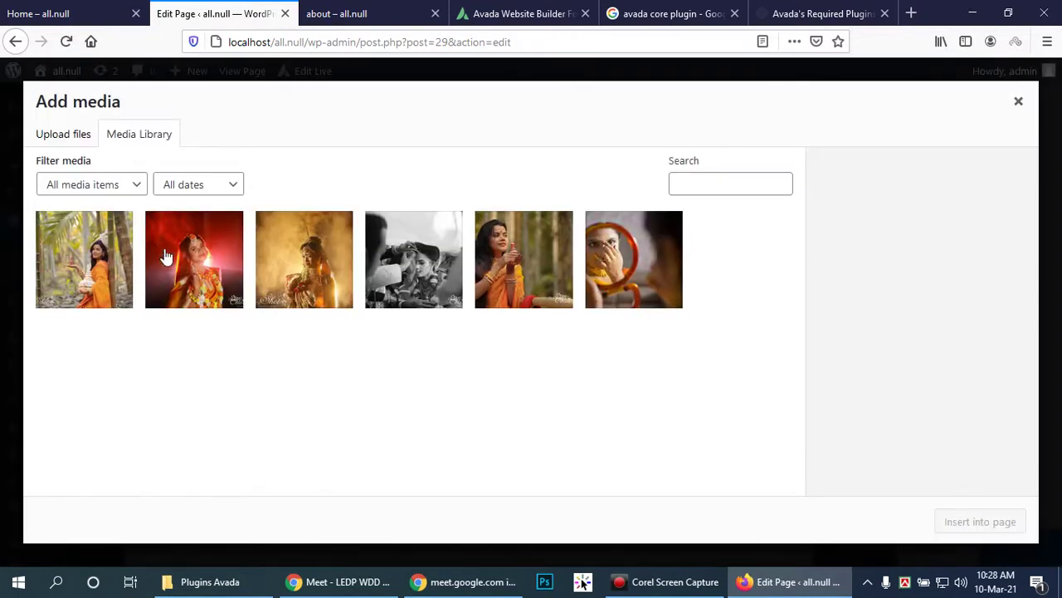
{"action": "left_click", "coordinate": [94, 263]}
{"action": "left_click", "coordinate": [975, 521]}
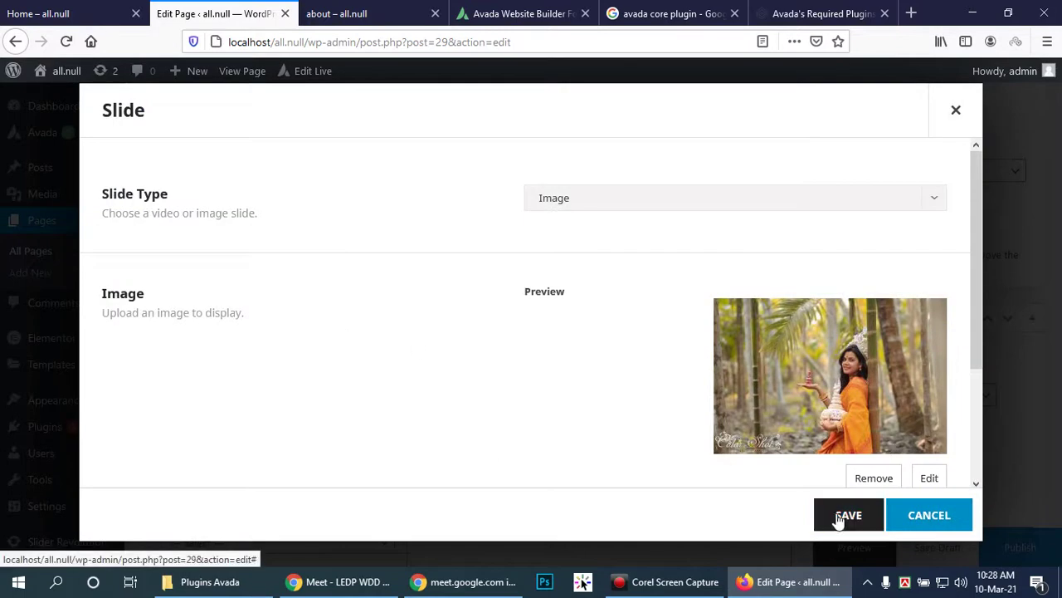
{"action": "scroll", "coordinate": [769, 324], "scroll_direction": "down", "scroll_amount": 3}
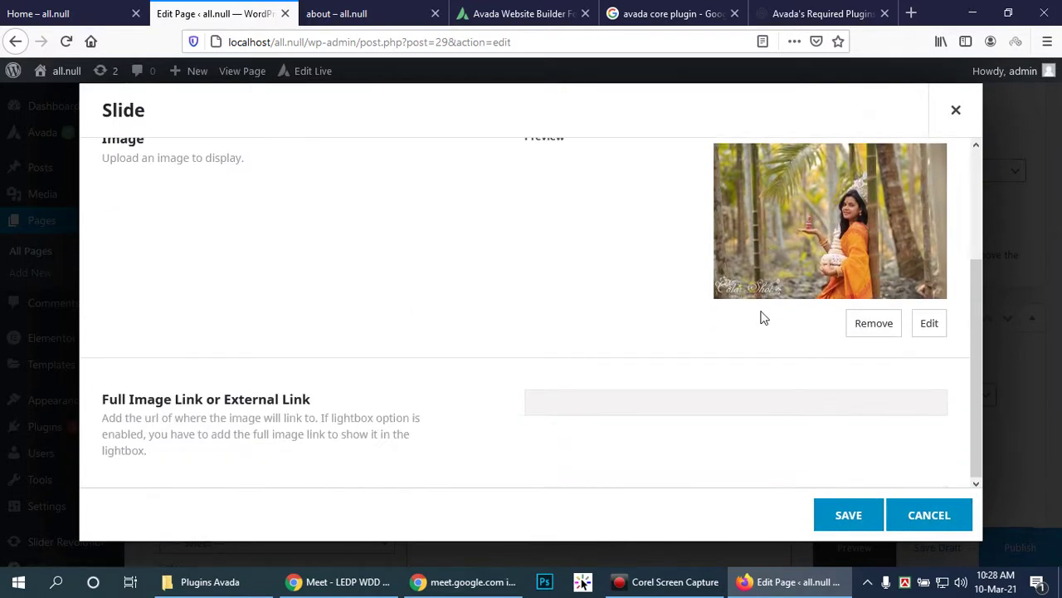
{"action": "left_click", "coordinate": [849, 513]}
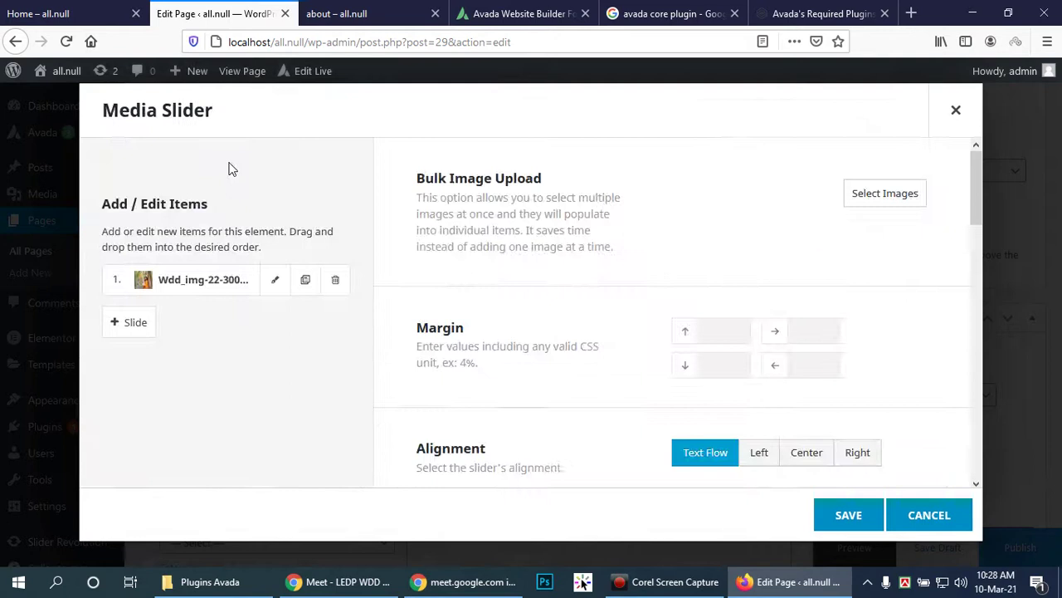
Step: Add a second slide using the black-and-white photo
{"action": "left_click", "coordinate": [121, 324]}
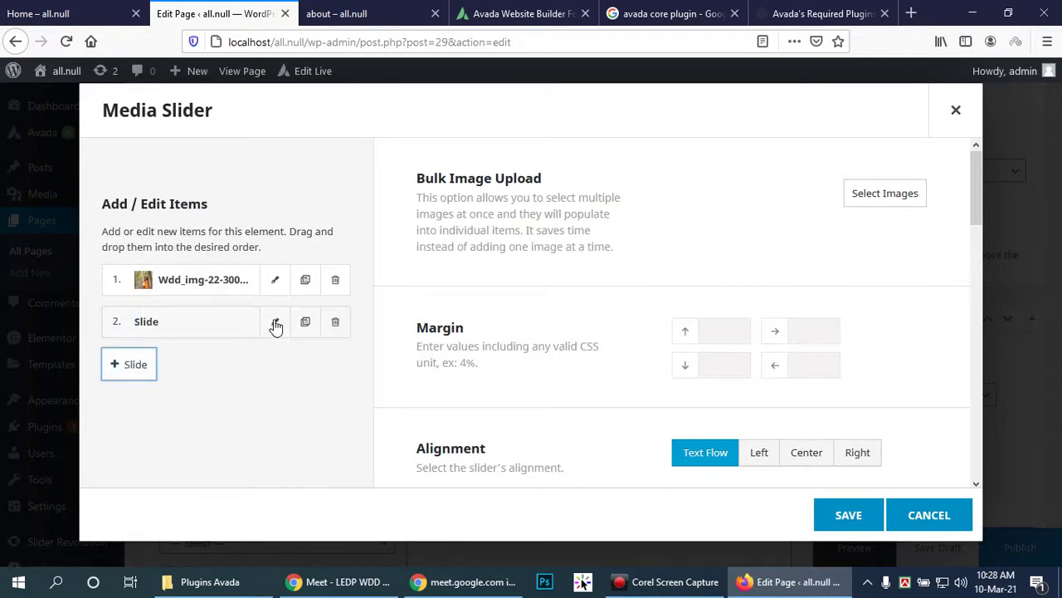
{"action": "left_click", "coordinate": [274, 322]}
{"action": "left_click", "coordinate": [926, 310]}
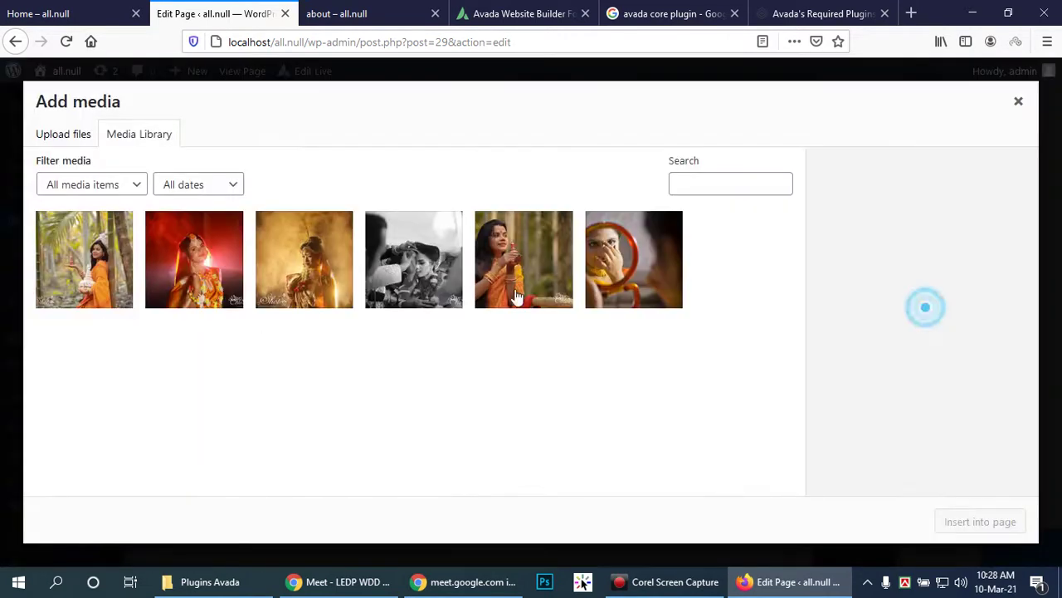
{"action": "left_click", "coordinate": [407, 269]}
{"action": "left_click", "coordinate": [987, 519]}
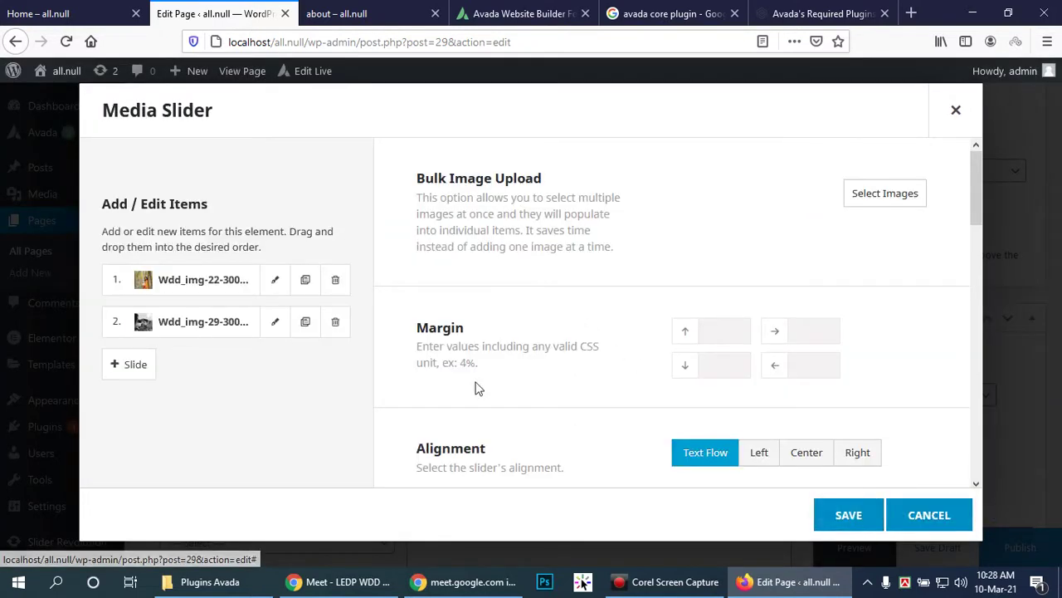
{"action": "left_click", "coordinate": [121, 361]}
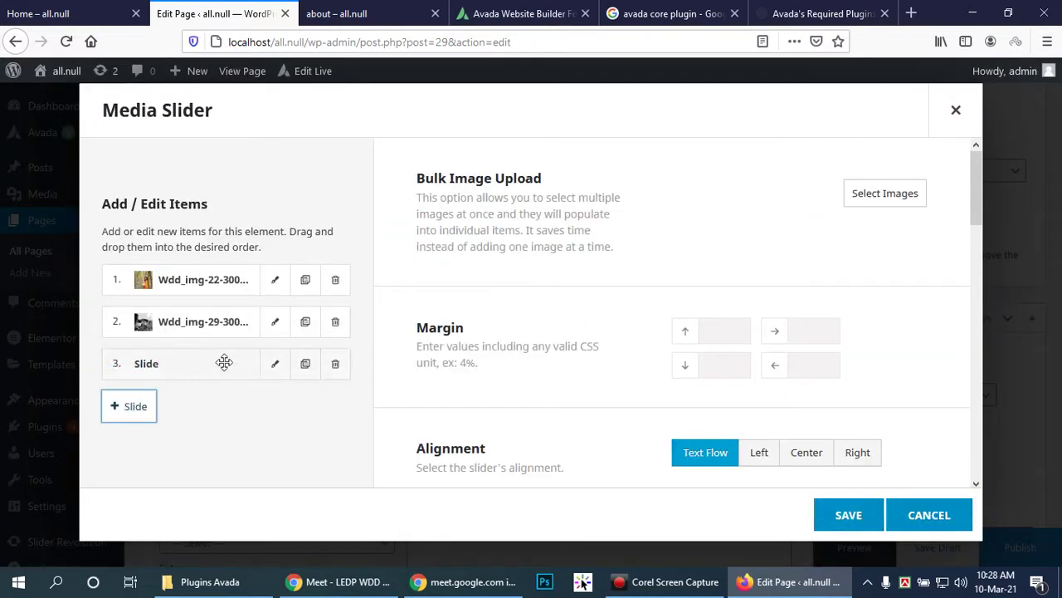
Step: Set the third slide's image to the mirror photo, Wdd_img-5
{"action": "left_click", "coordinate": [272, 366]}
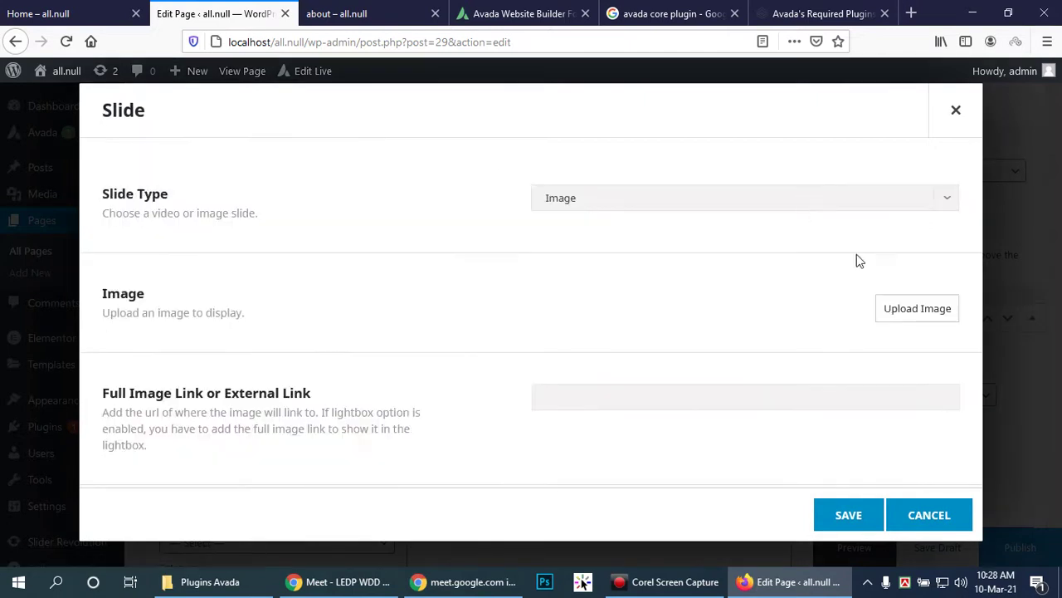
{"action": "left_click", "coordinate": [906, 312]}
{"action": "left_click", "coordinate": [610, 274]}
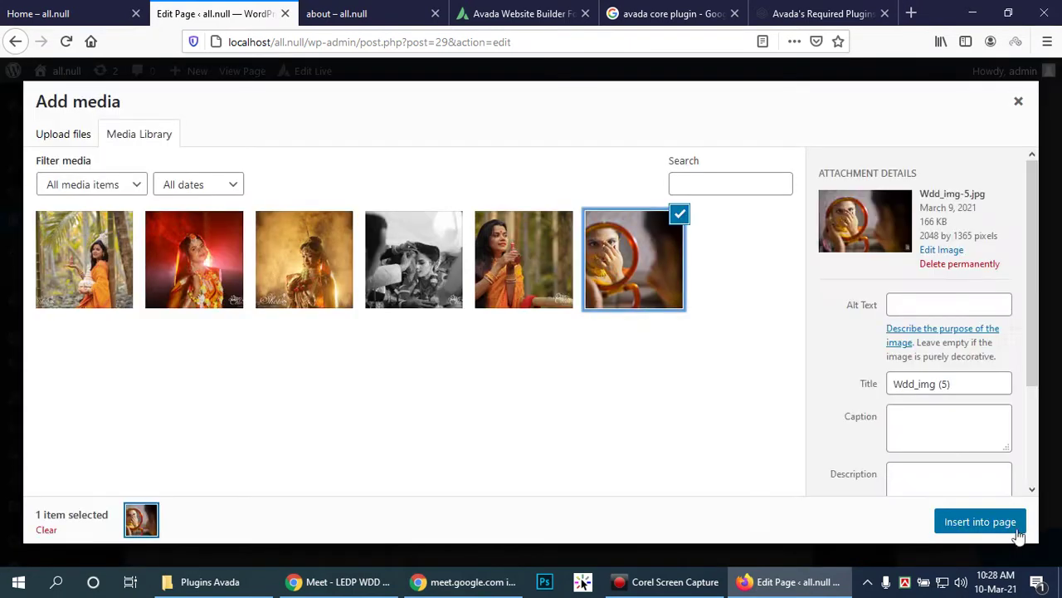
{"action": "left_click", "coordinate": [1020, 525]}
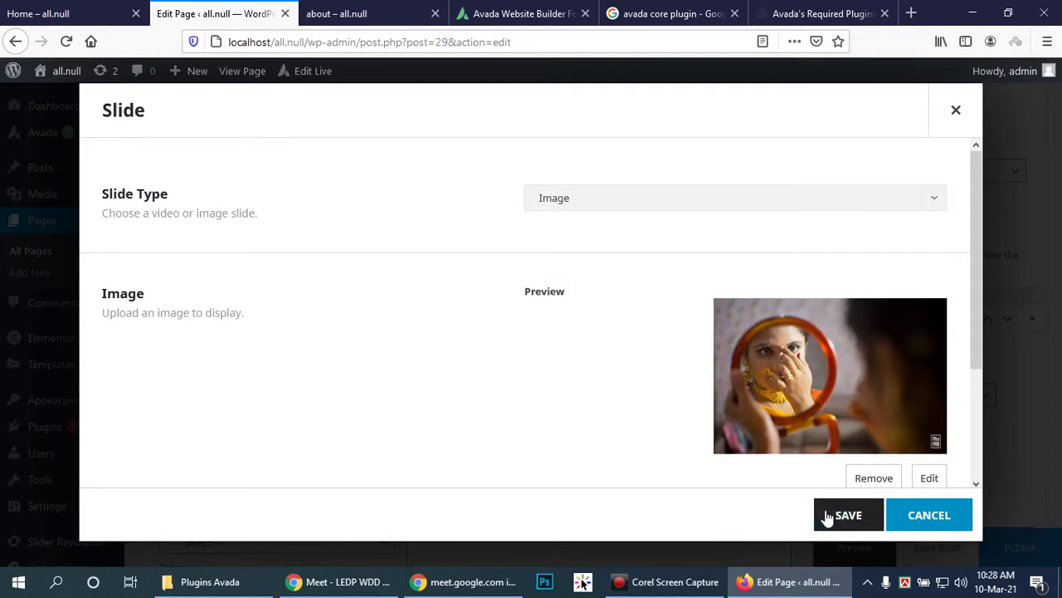
{"action": "left_click", "coordinate": [838, 514]}
{"action": "scroll", "coordinate": [607, 279], "scroll_direction": "down", "scroll_amount": 3}
Step: Turn on autoplay and smooth height for the media slider
{"action": "scroll", "coordinate": [607, 282], "scroll_direction": "down", "scroll_amount": 3}
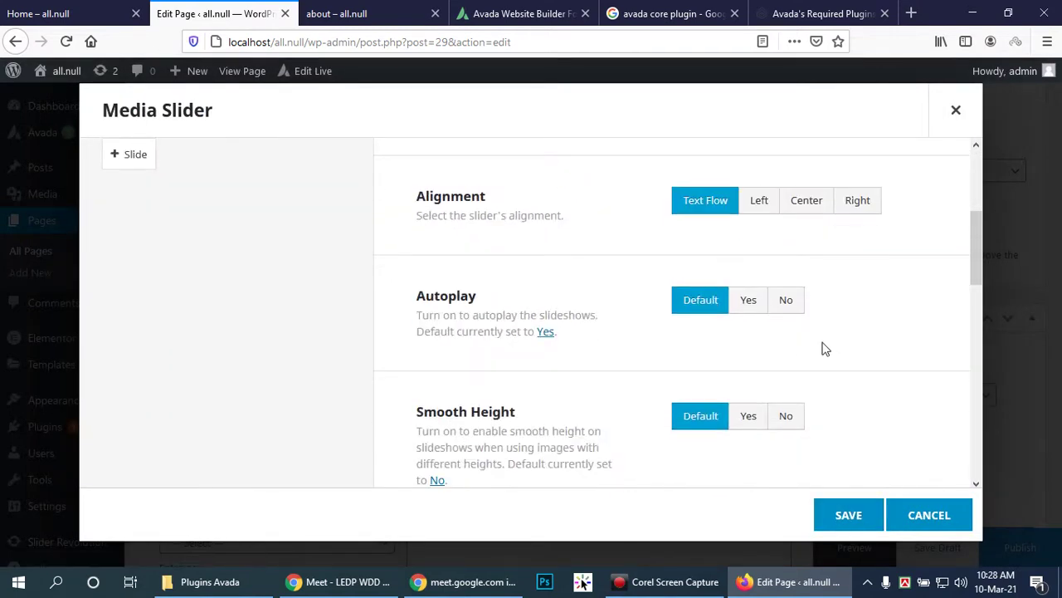
{"action": "left_click", "coordinate": [748, 301]}
{"action": "left_click", "coordinate": [748, 415]}
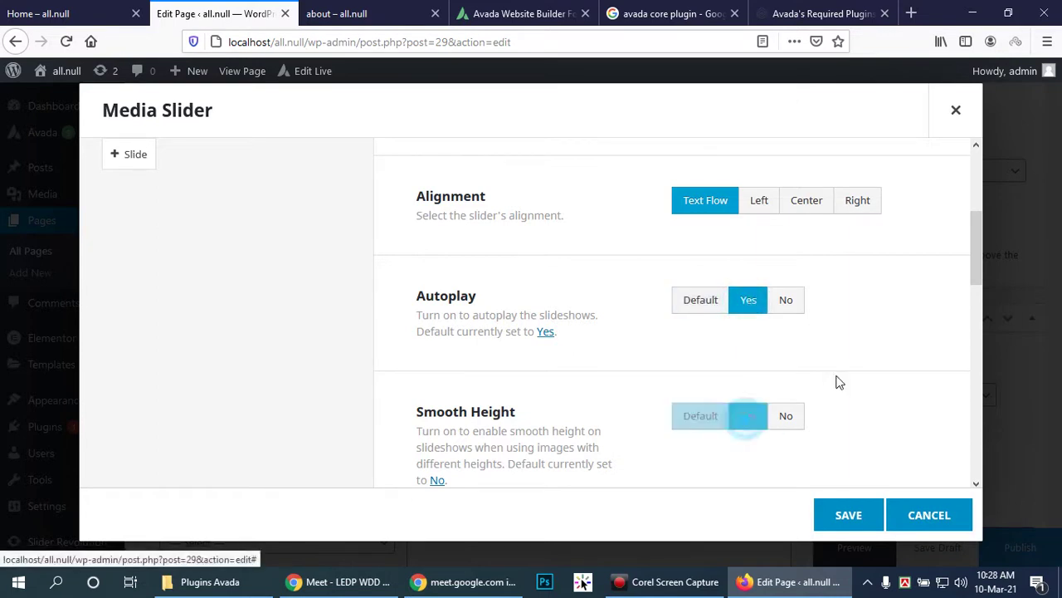
Step: Set the slideshow speed to 4000 and review the image size and remaining settings
{"action": "scroll", "coordinate": [837, 380], "scroll_direction": "down", "scroll_amount": 2}
{"action": "scroll", "coordinate": [839, 378], "scroll_direction": "down", "scroll_amount": 2}
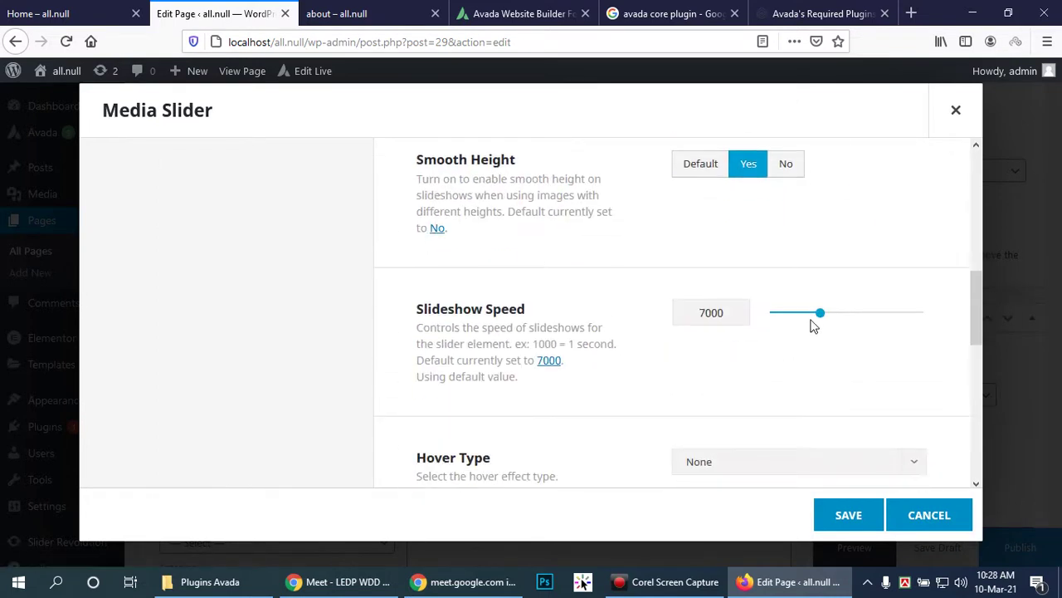
{"action": "left_click_drag", "start_coordinate": [824, 314], "coordinate": [810, 314]}
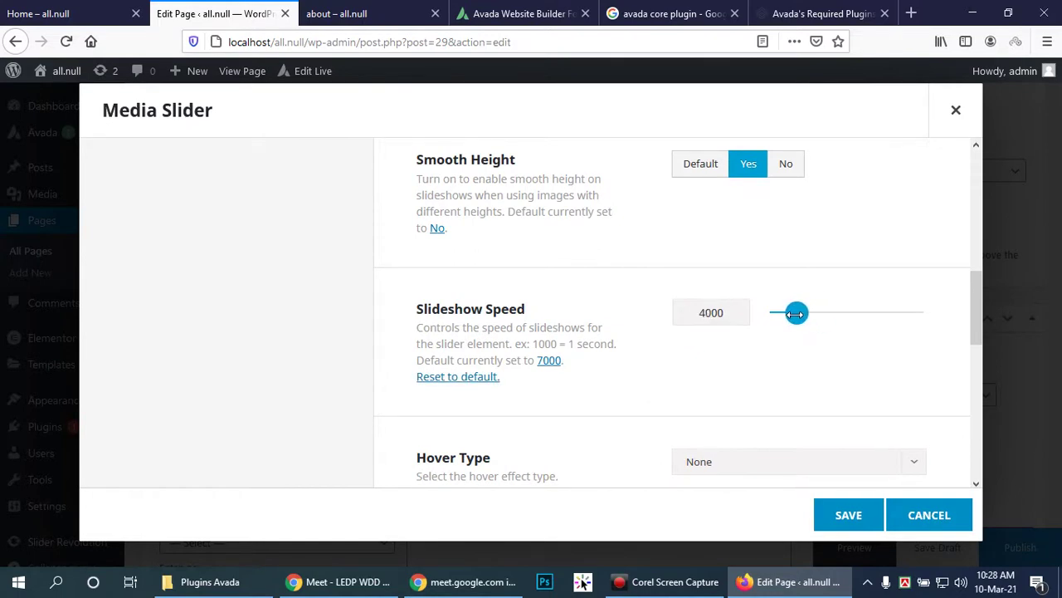
{"action": "scroll", "coordinate": [866, 431], "scroll_direction": "down", "scroll_amount": 4}
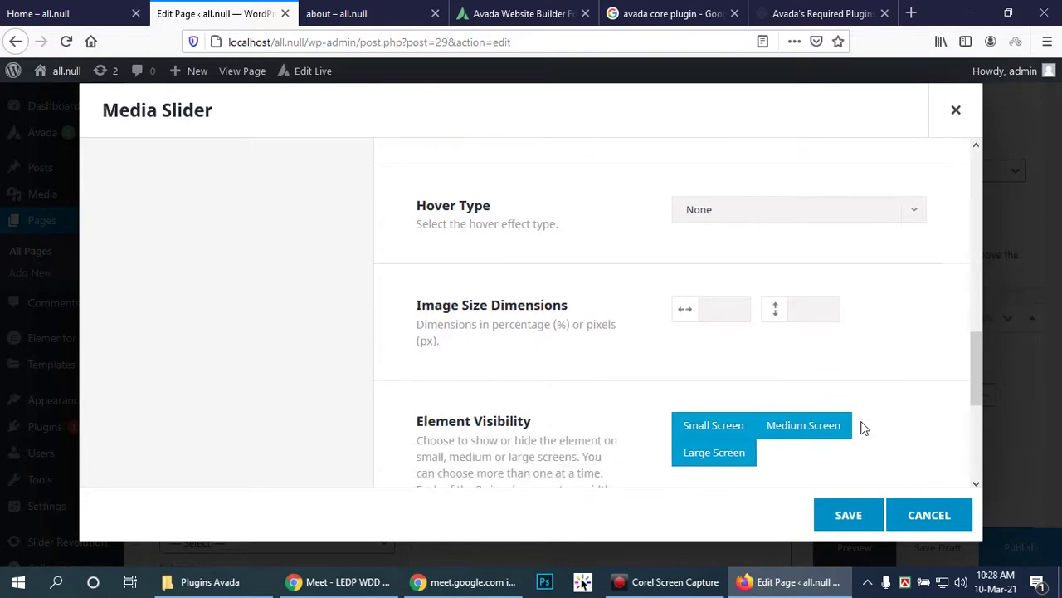
{"action": "left_click", "coordinate": [736, 310]}
{"action": "scroll", "coordinate": [845, 408], "scroll_direction": "down", "scroll_amount": 4}
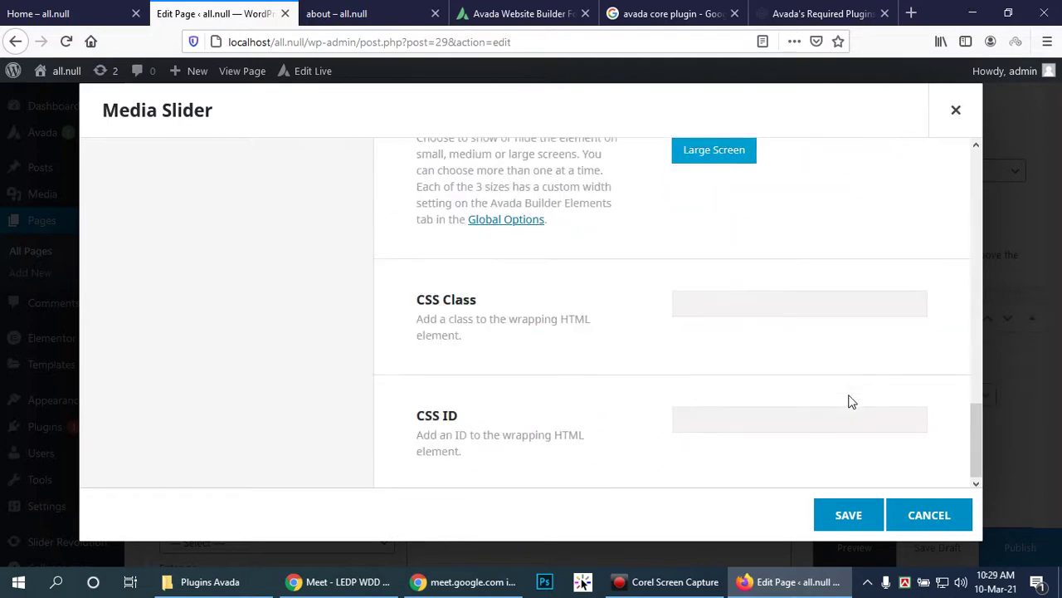
{"action": "scroll", "coordinate": [847, 397], "scroll_direction": "up", "scroll_amount": 8}
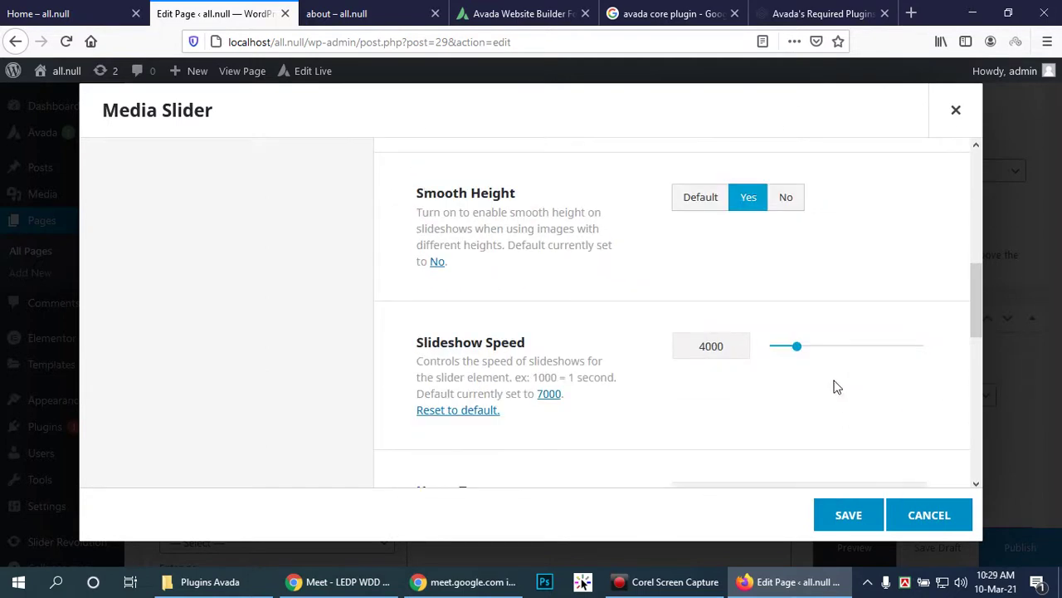
{"action": "scroll", "coordinate": [834, 386], "scroll_direction": "up", "scroll_amount": 3}
{"action": "scroll", "coordinate": [822, 380], "scroll_direction": "up", "scroll_amount": 3}
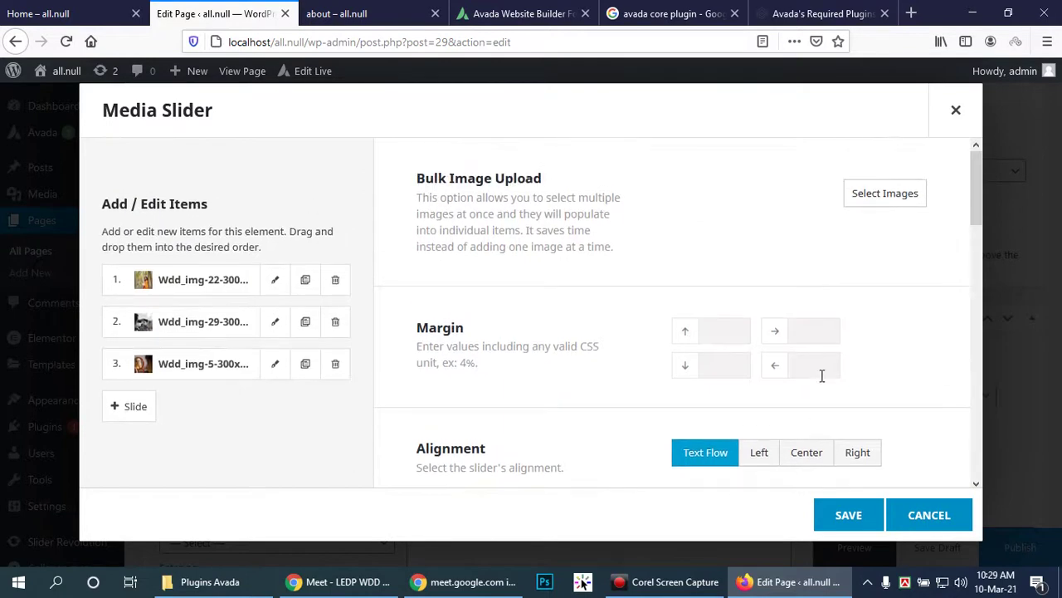
Step: Save the Media Slider, reopen and save it again, then open the column's settings
{"action": "left_click", "coordinate": [840, 522]}
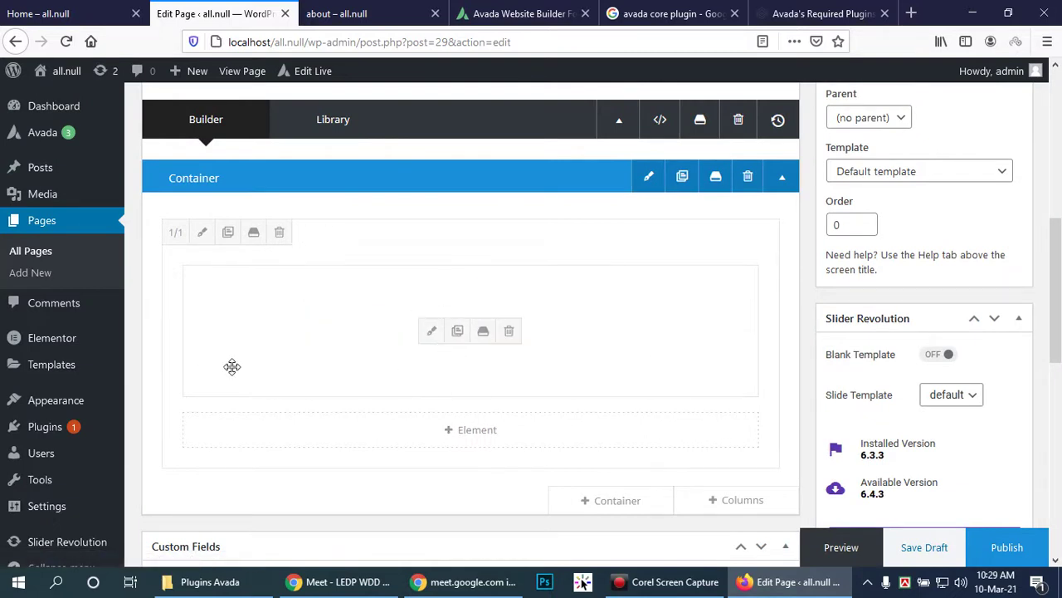
{"action": "left_click", "coordinate": [432, 333]}
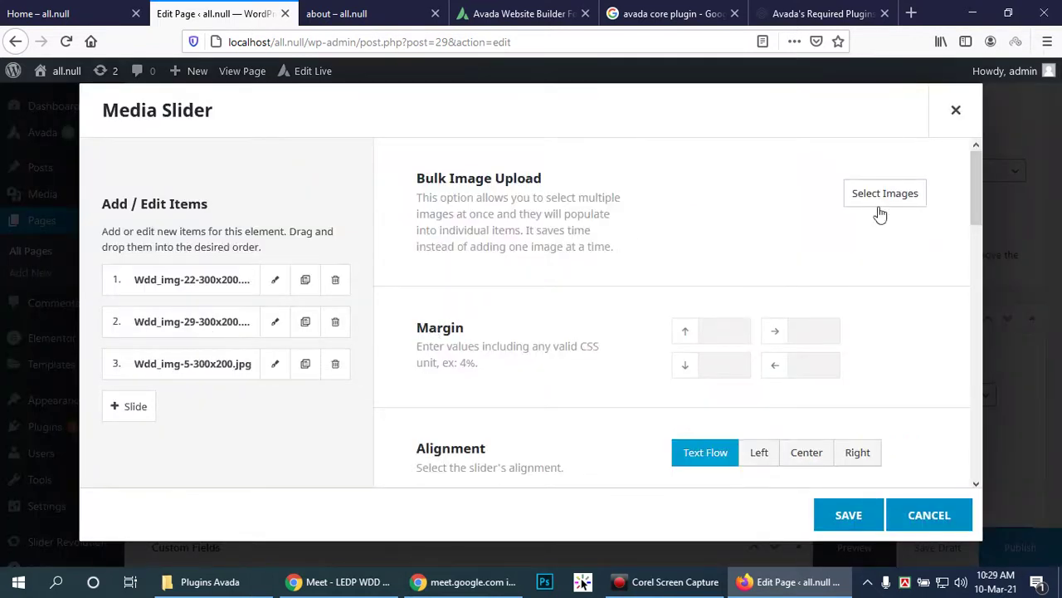
{"action": "scroll", "coordinate": [904, 328], "scroll_direction": "down", "scroll_amount": 10}
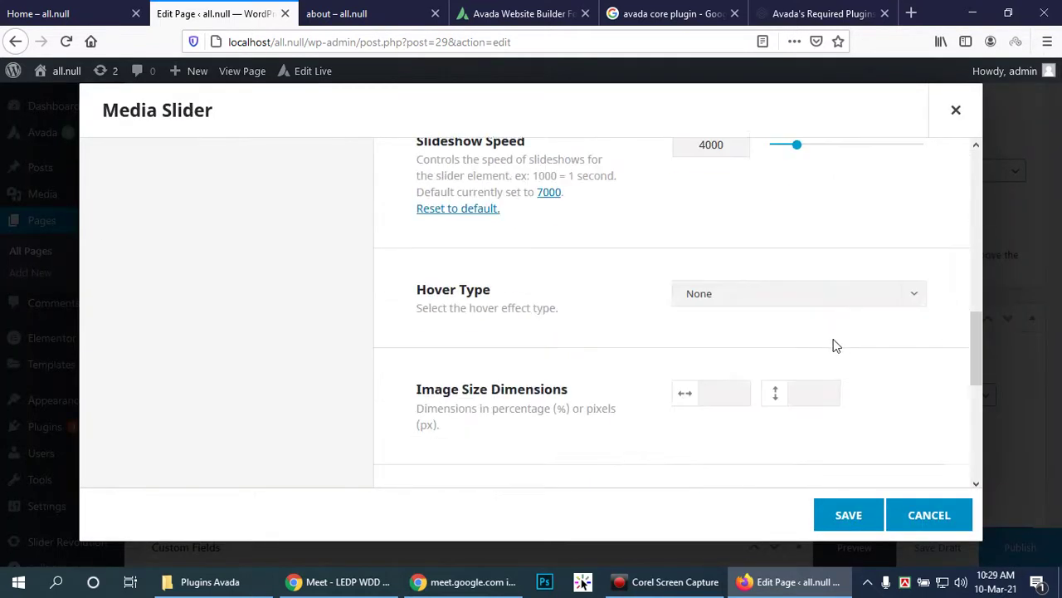
{"action": "left_click", "coordinate": [843, 517]}
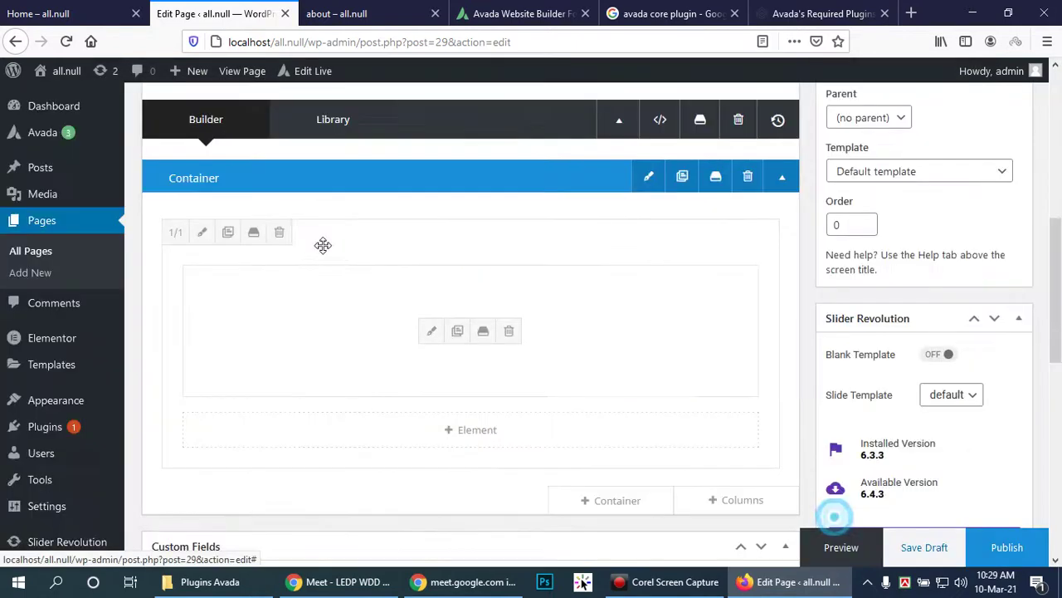
{"action": "scroll", "coordinate": [673, 300], "scroll_direction": "down", "scroll_amount": 3}
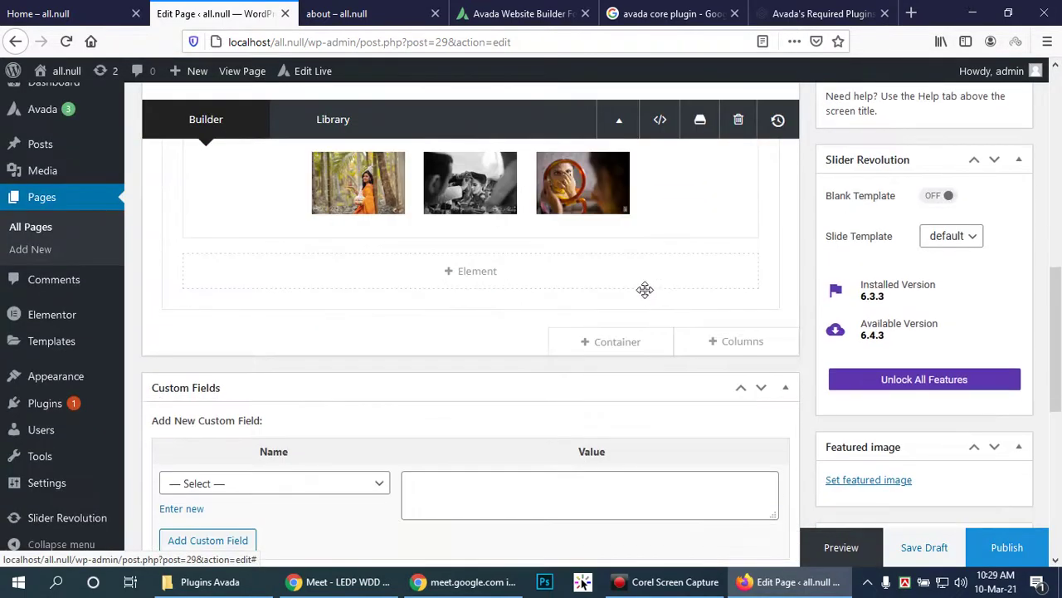
{"action": "scroll", "coordinate": [655, 298], "scroll_direction": "up", "scroll_amount": 3}
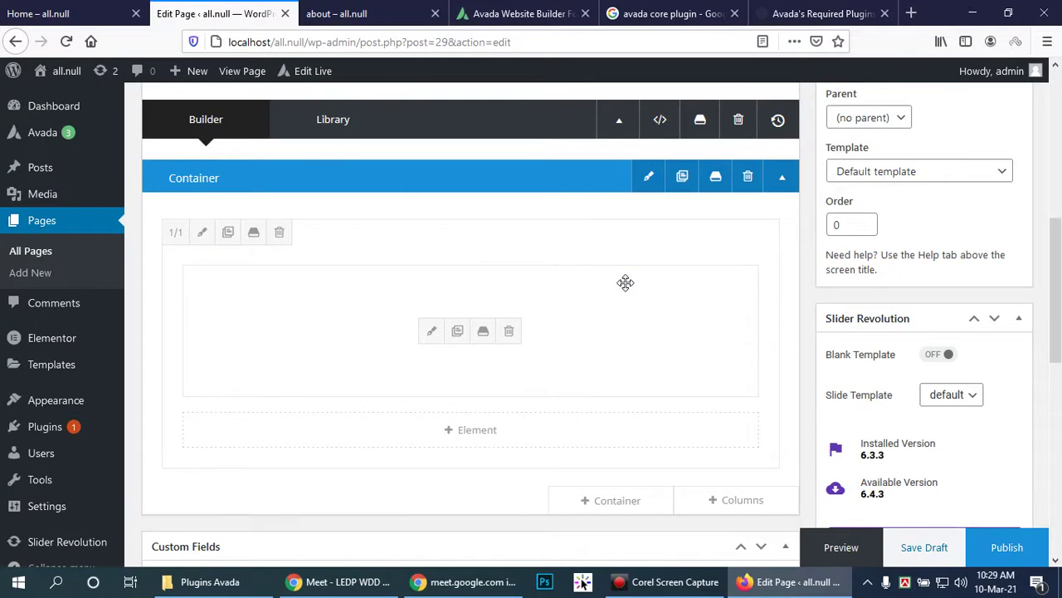
{"action": "left_click", "coordinate": [201, 236]}
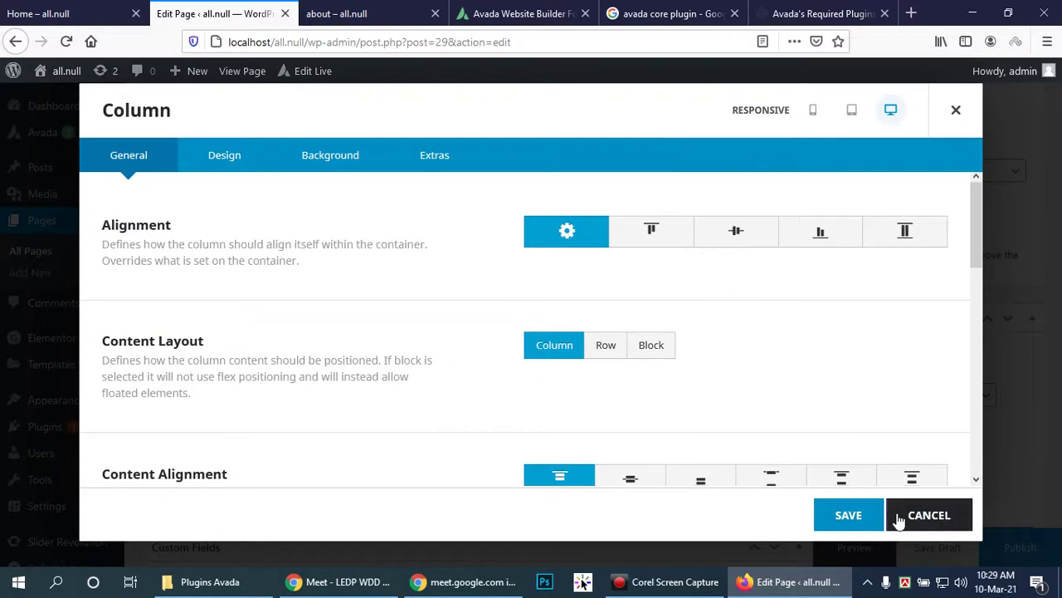
Step: Center the column and set its content layout to Row
{"action": "scroll", "coordinate": [662, 361], "scroll_direction": "down", "scroll_amount": 2}
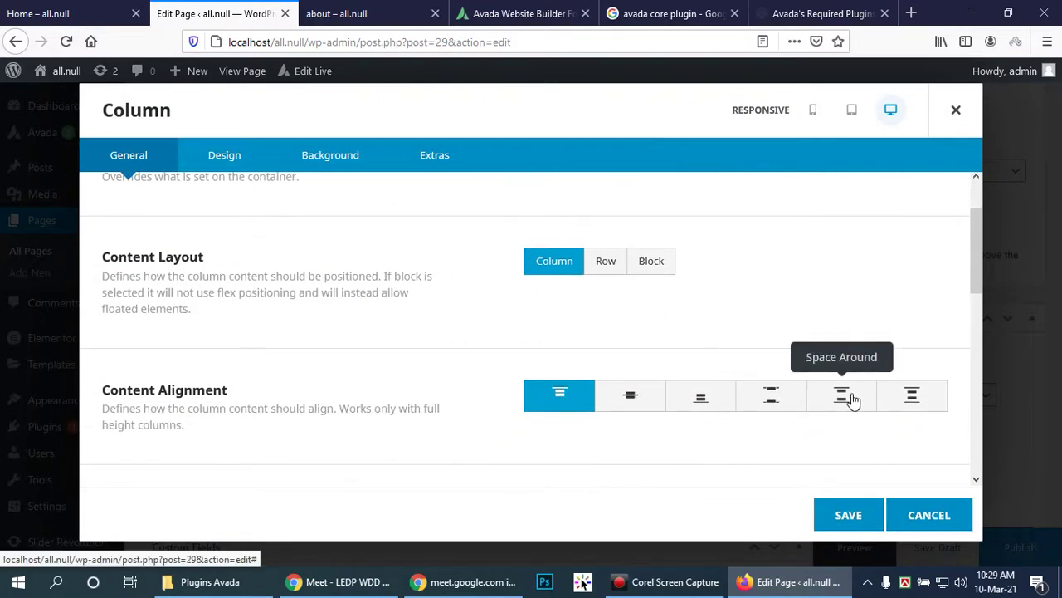
{"action": "left_click", "coordinate": [630, 398]}
{"action": "scroll", "coordinate": [540, 321], "scroll_direction": "up", "scroll_amount": 1}
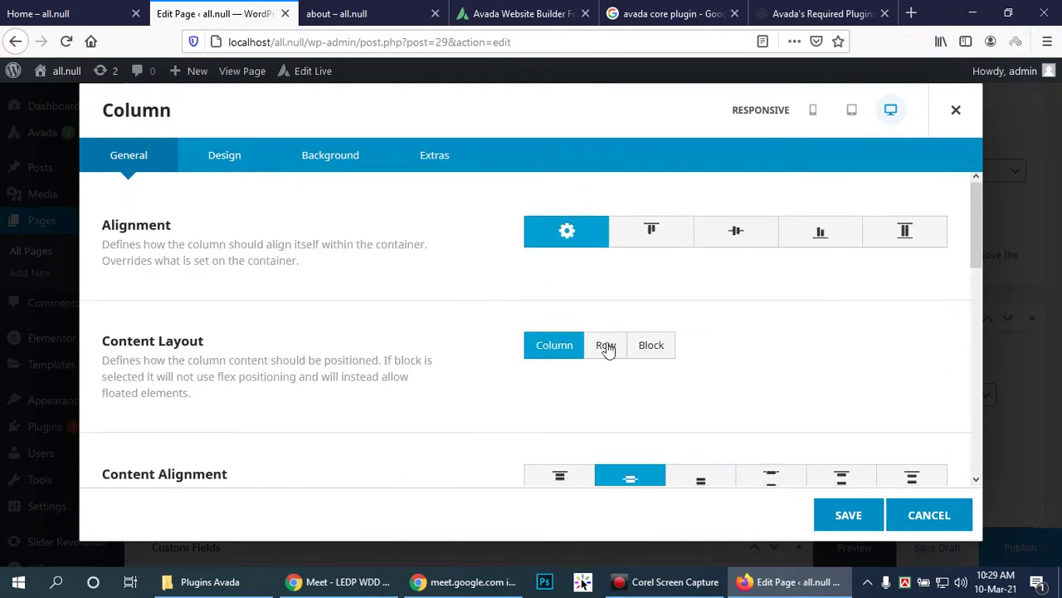
{"action": "left_click", "coordinate": [646, 352]}
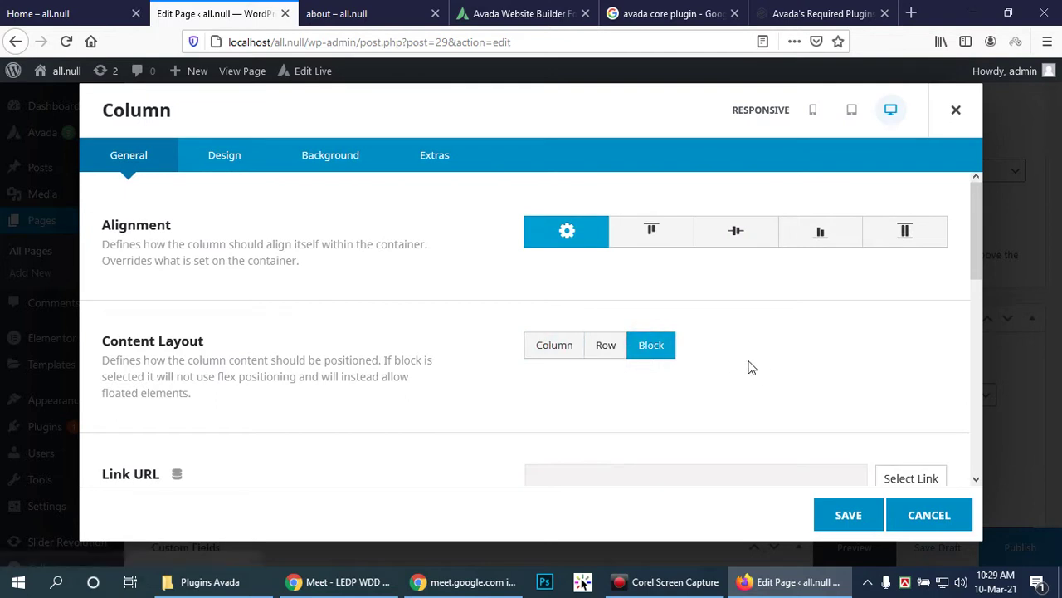
{"action": "scroll", "coordinate": [747, 364], "scroll_direction": "down", "scroll_amount": 2}
{"action": "scroll", "coordinate": [744, 362], "scroll_direction": "up", "scroll_amount": 1}
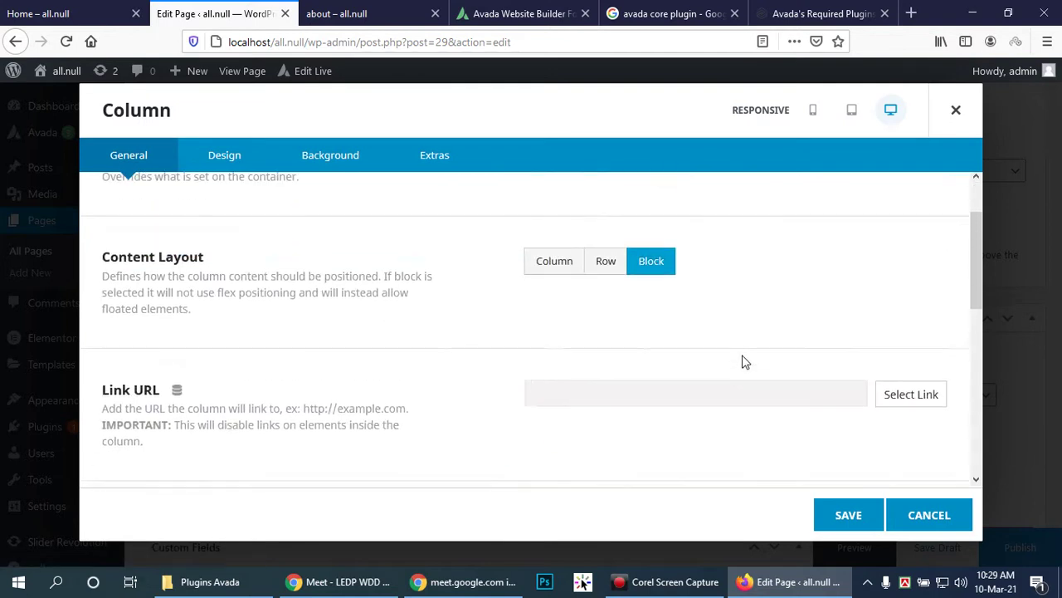
{"action": "left_click", "coordinate": [614, 261]}
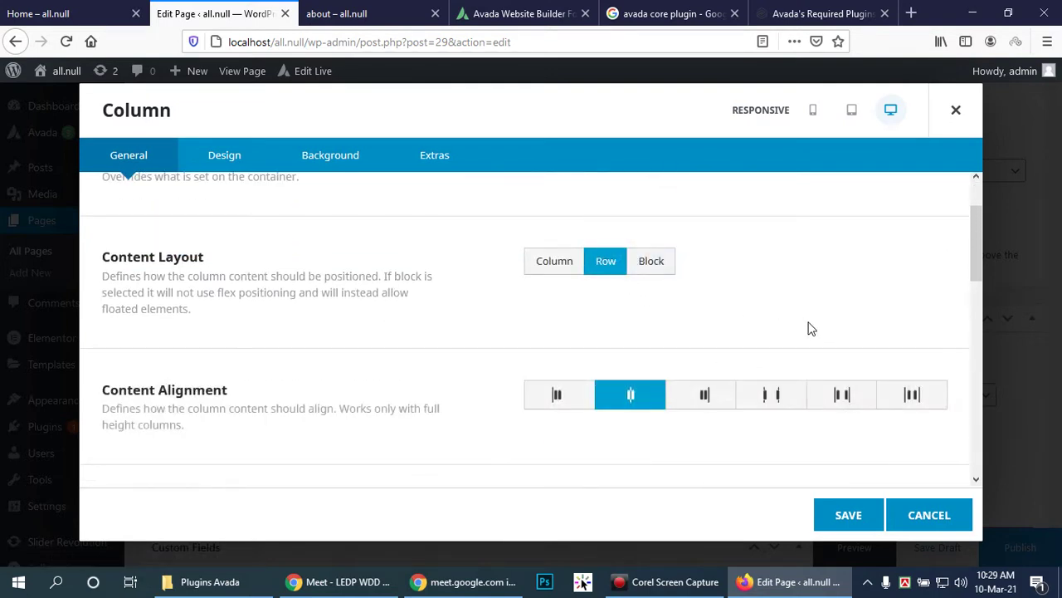
{"action": "scroll", "coordinate": [660, 295], "scroll_direction": "up", "scroll_amount": 1}
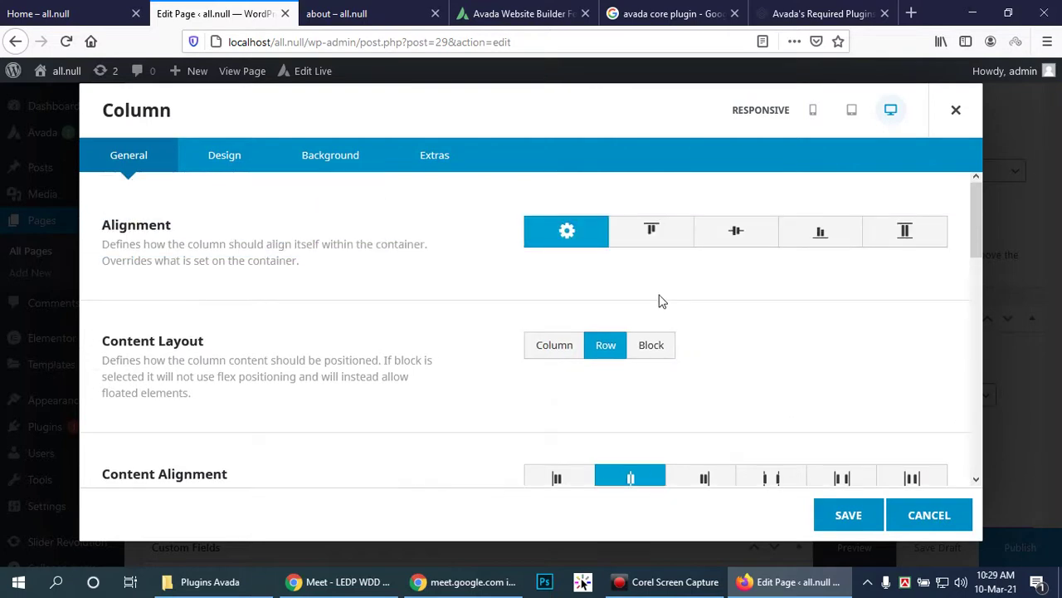
{"action": "left_click", "coordinate": [738, 231]}
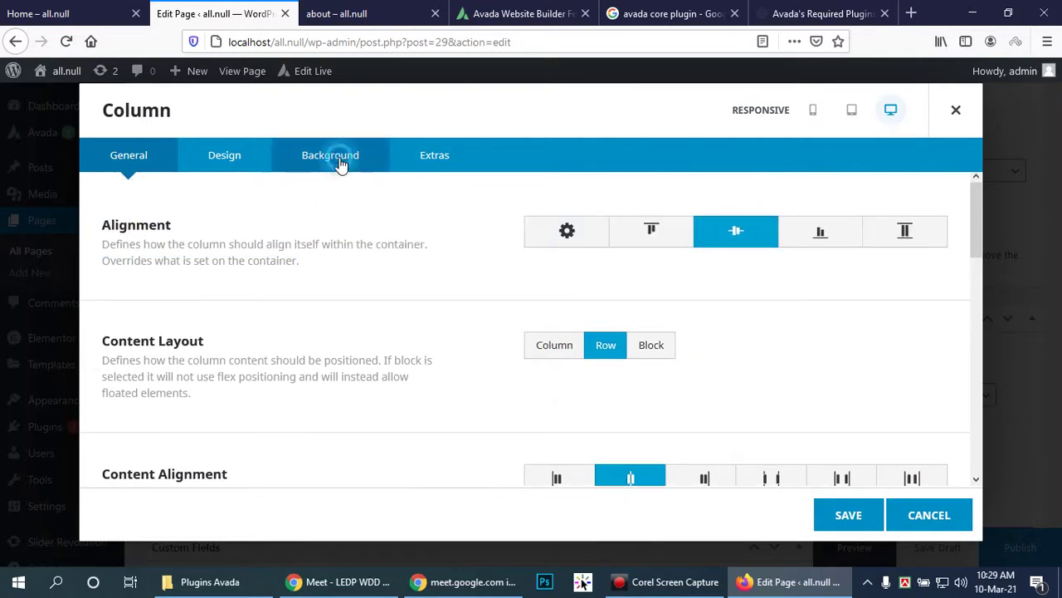
Step: Give the column a background image using the fifth Media Library photo
{"action": "left_click", "coordinate": [339, 158]}
{"action": "left_click", "coordinate": [661, 263]}
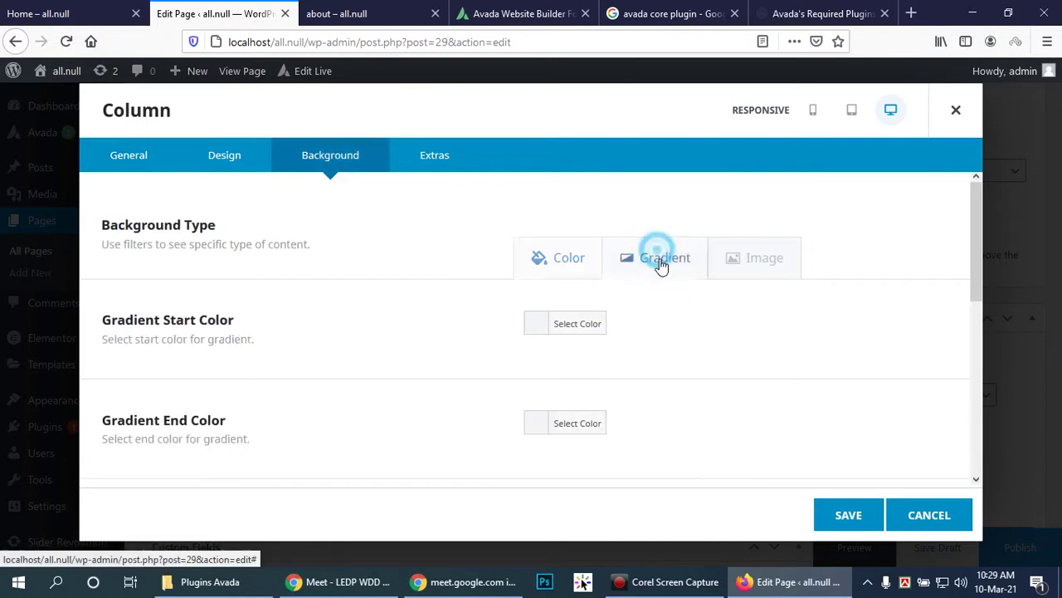
{"action": "left_click", "coordinate": [747, 268]}
{"action": "left_click", "coordinate": [919, 337]}
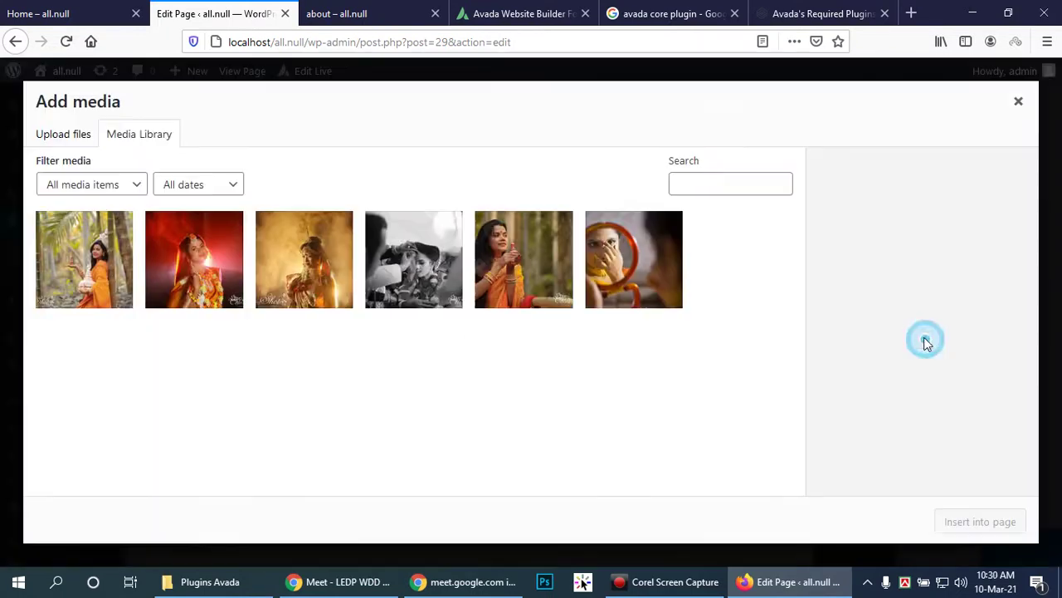
{"action": "left_click", "coordinate": [514, 270]}
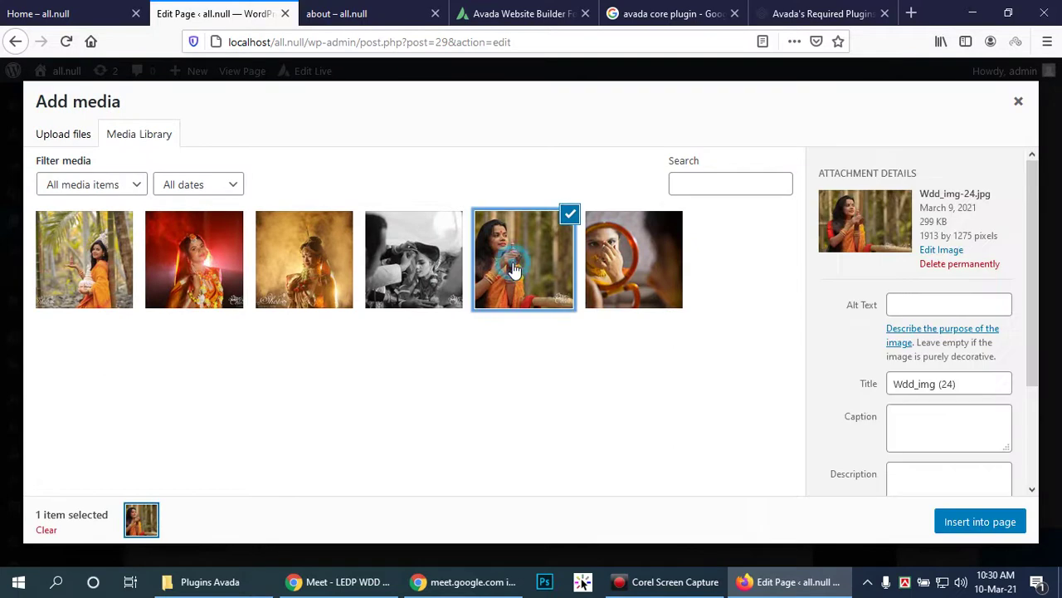
{"action": "left_click", "coordinate": [969, 522]}
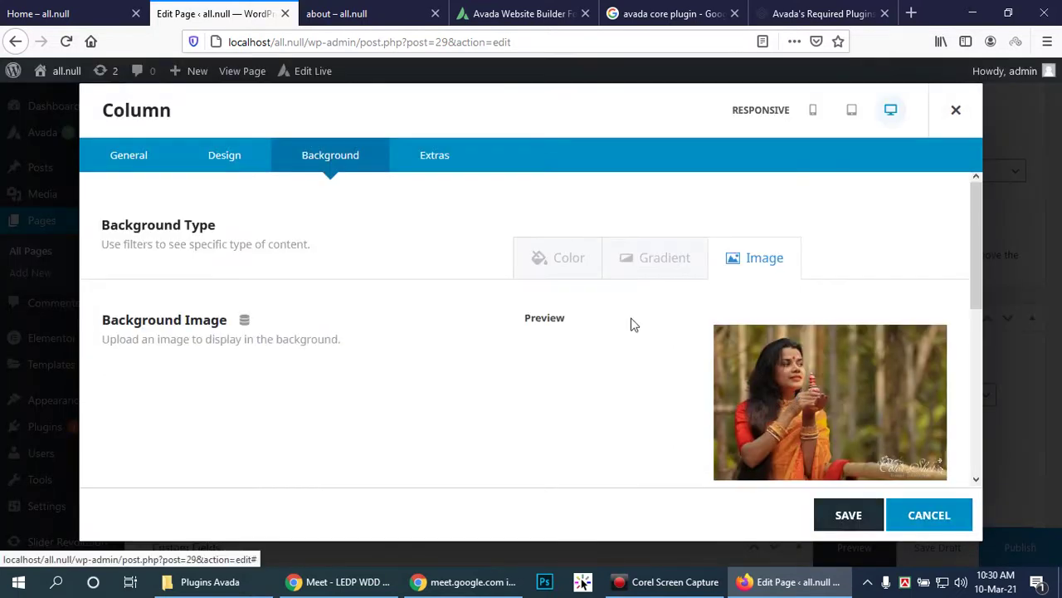
Step: Give the column a Slide animation from the left at 0.3 s and save
{"action": "left_click", "coordinate": [430, 161]}
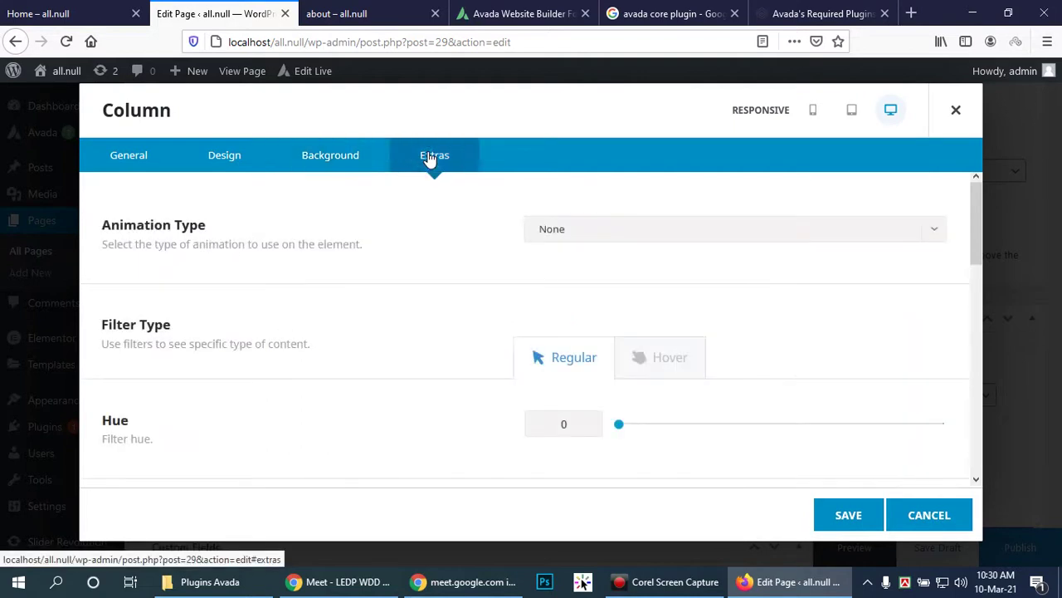
{"action": "left_click", "coordinate": [605, 230]}
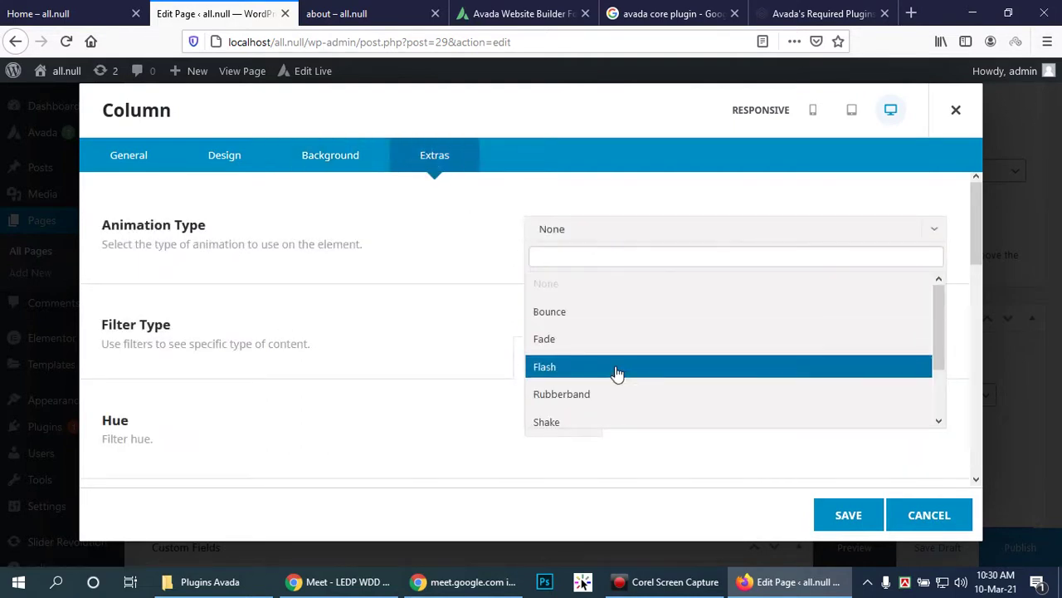
{"action": "scroll", "coordinate": [615, 372], "scroll_direction": "down", "scroll_amount": 2}
{"action": "left_click", "coordinate": [603, 385]}
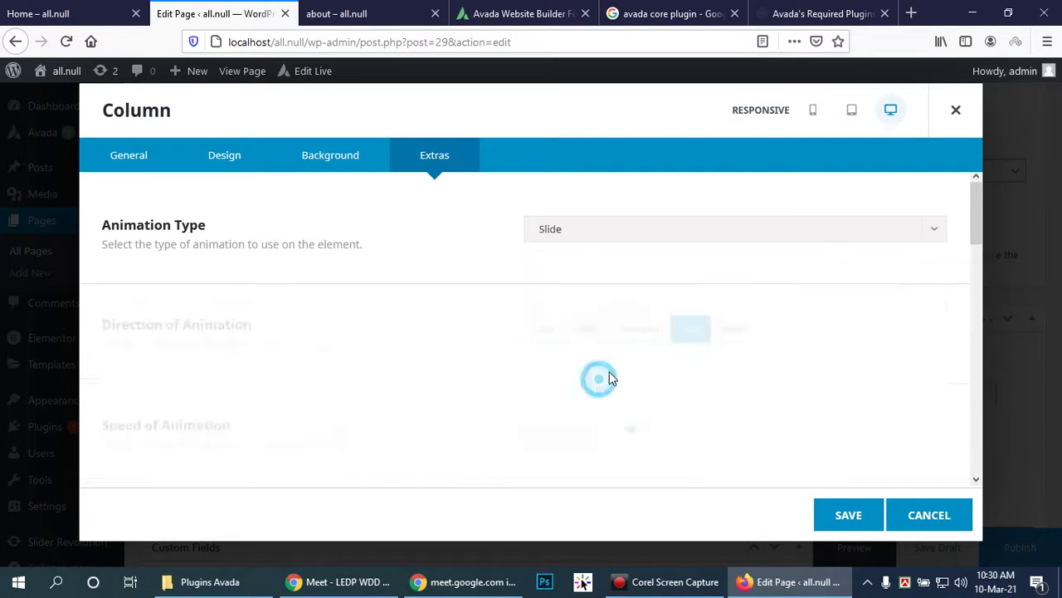
{"action": "scroll", "coordinate": [710, 413], "scroll_direction": "down", "scroll_amount": 3}
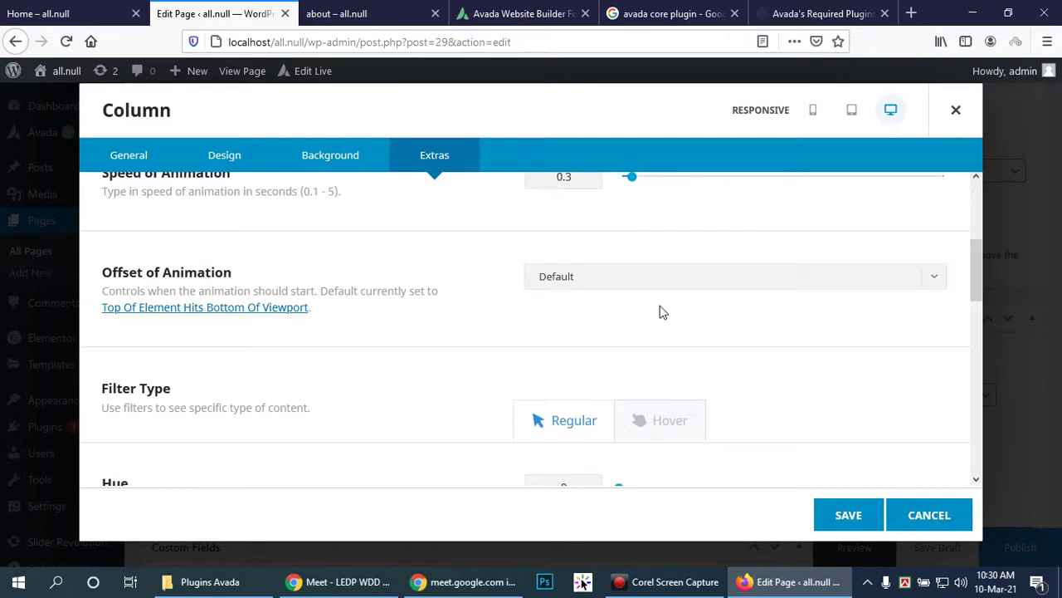
{"action": "scroll", "coordinate": [873, 365], "scroll_direction": "down", "scroll_amount": 1}
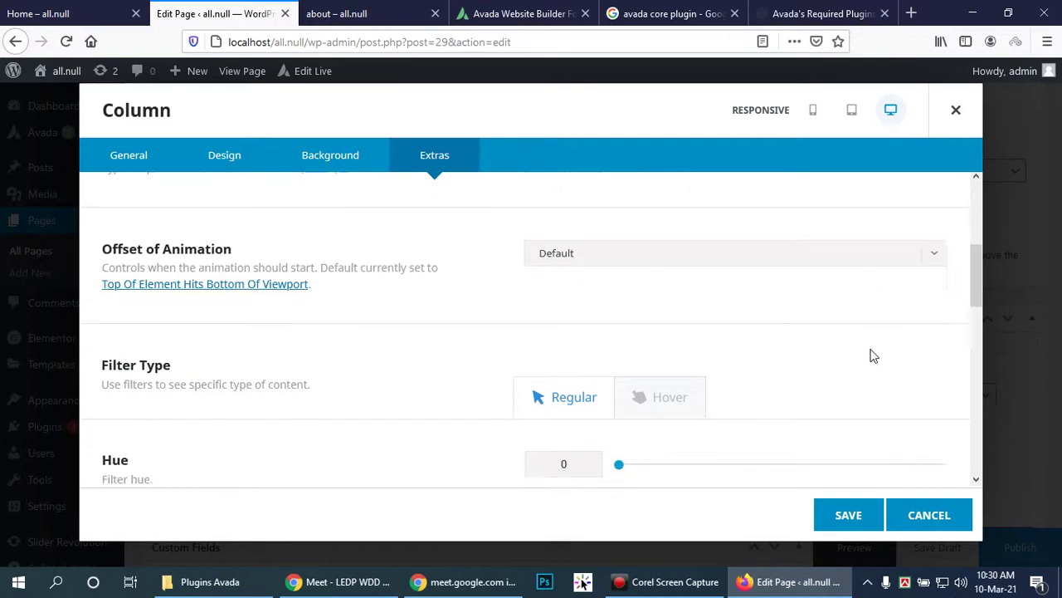
{"action": "left_click", "coordinate": [850, 515]}
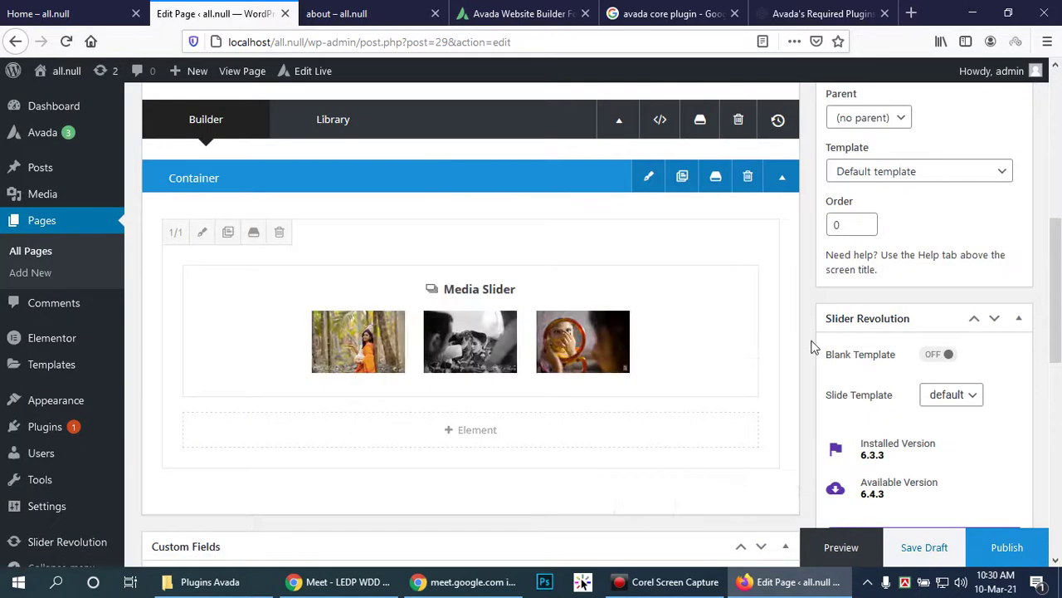
Step: Check the Custom Fields name list unchanged, then publish the about page
{"action": "scroll", "coordinate": [773, 330], "scroll_direction": "down", "scroll_amount": 2}
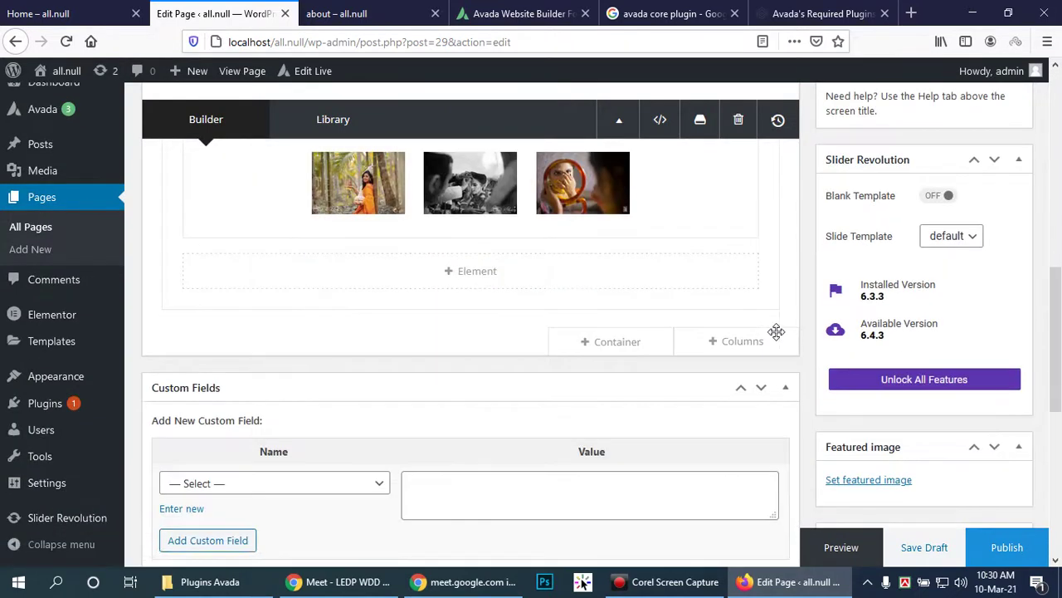
{"action": "scroll", "coordinate": [775, 339], "scroll_direction": "up", "scroll_amount": 4}
{"action": "scroll", "coordinate": [777, 335], "scroll_direction": "down", "scroll_amount": 4}
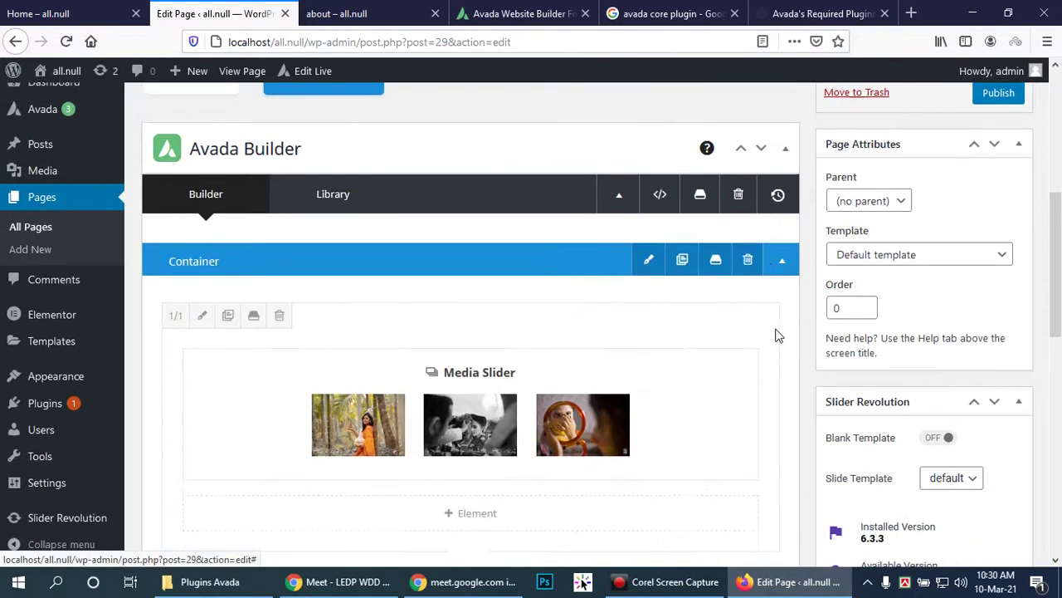
{"action": "scroll", "coordinate": [778, 335], "scroll_direction": "down", "scroll_amount": 2}
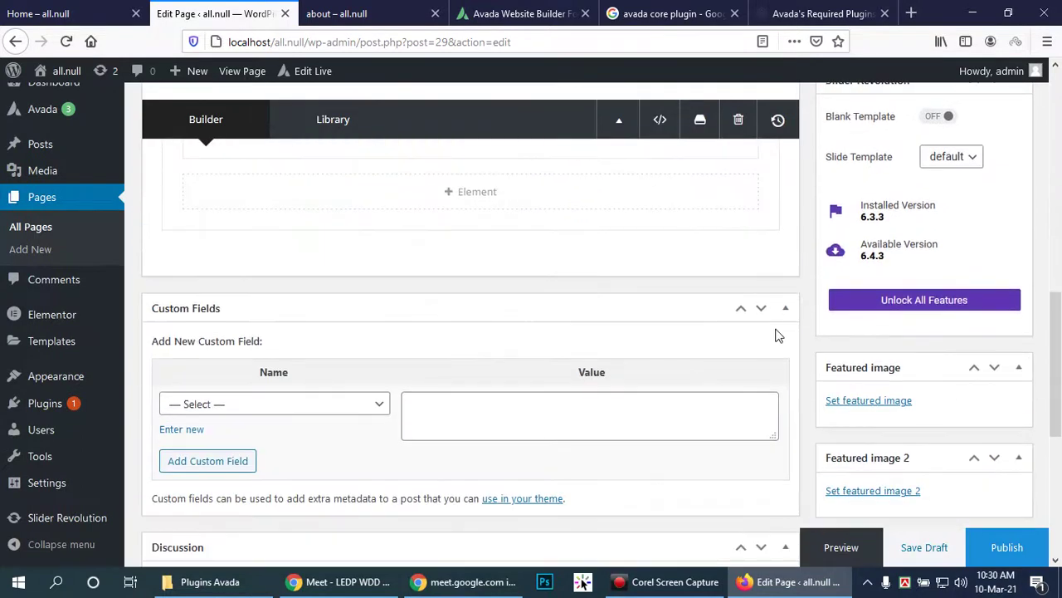
{"action": "left_click", "coordinate": [373, 407]}
{"action": "left_click", "coordinate": [374, 406]}
{"action": "scroll", "coordinate": [636, 340], "scroll_direction": "up", "scroll_amount": 4}
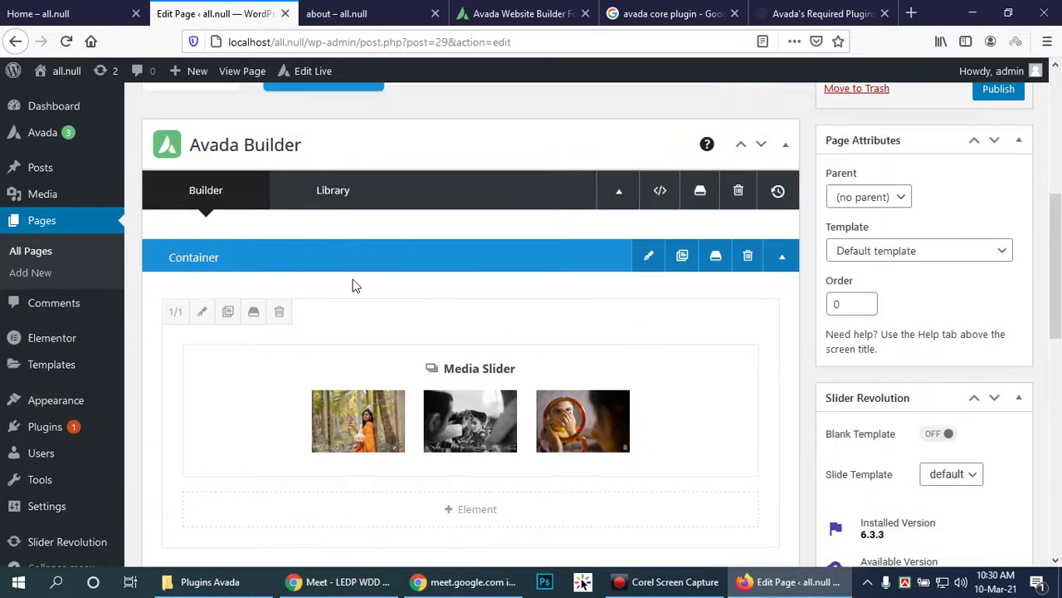
{"action": "mouse_move", "coordinate": [467, 363]}
{"action": "scroll", "coordinate": [795, 390], "scroll_direction": "down", "scroll_amount": 2}
{"action": "left_click", "coordinate": [1006, 550]}
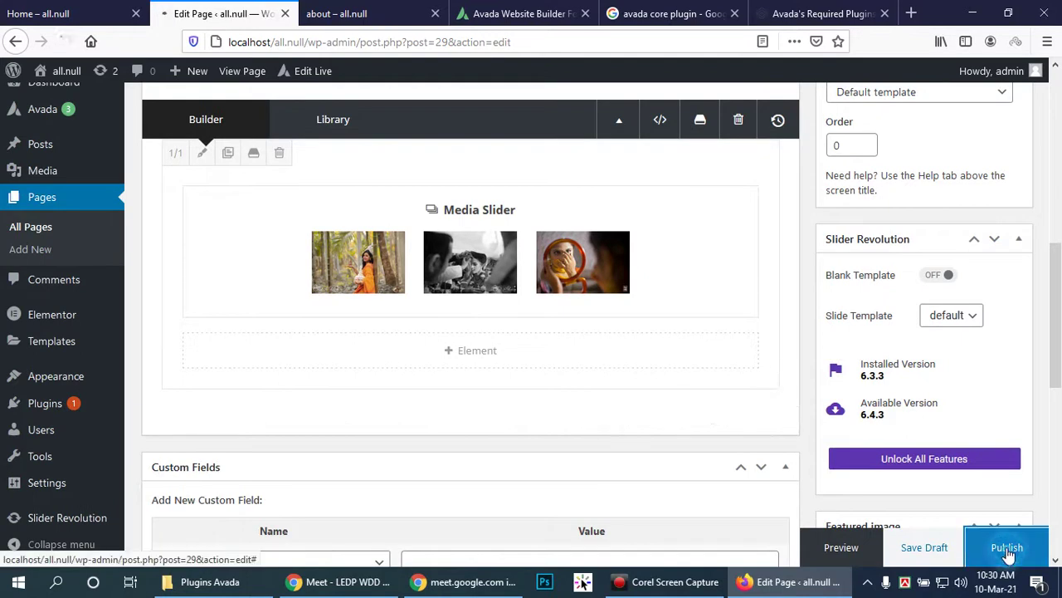
{"action": "mouse_move", "coordinate": [550, 224]}
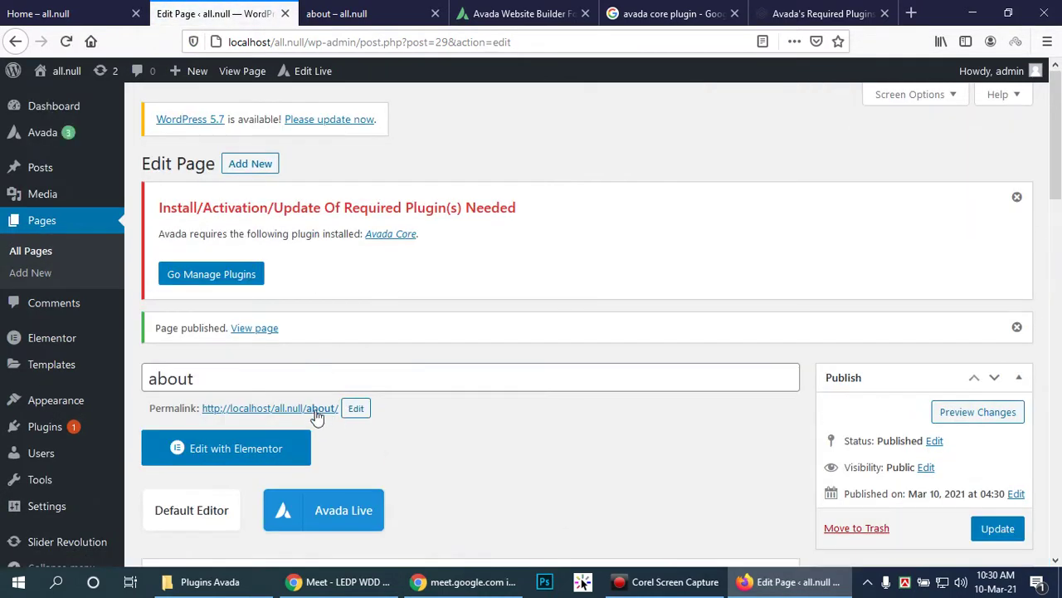
Step: View the published about page in a new tab, scroll its slider, then return to the editor
{"action": "right_click", "coordinate": [254, 328]}
{"action": "left_click", "coordinate": [290, 340]}
{"action": "left_click", "coordinate": [339, 7]}
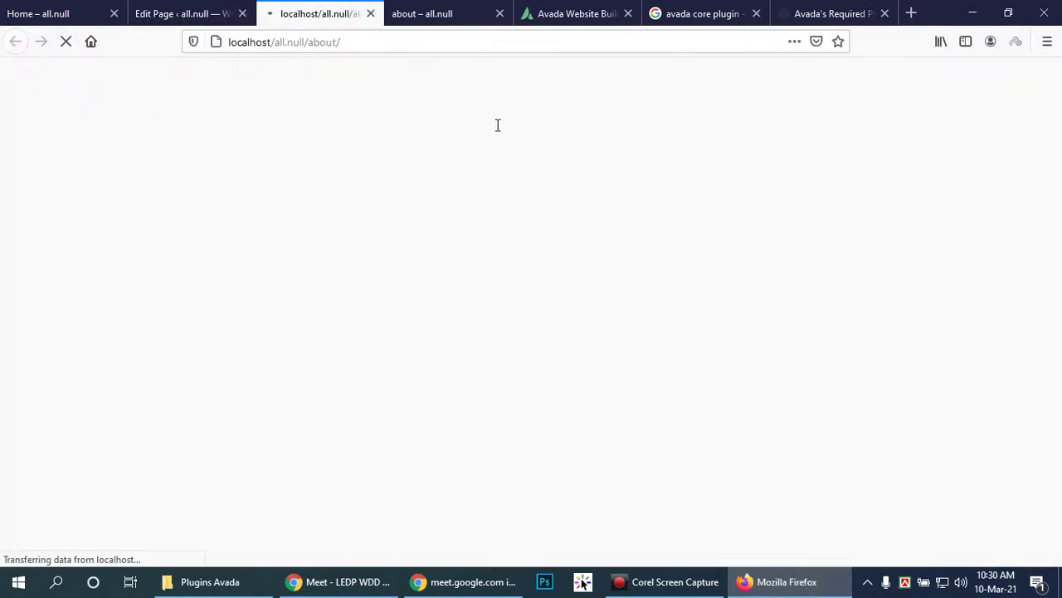
{"action": "scroll", "coordinate": [818, 225], "scroll_direction": "down", "scroll_amount": 4}
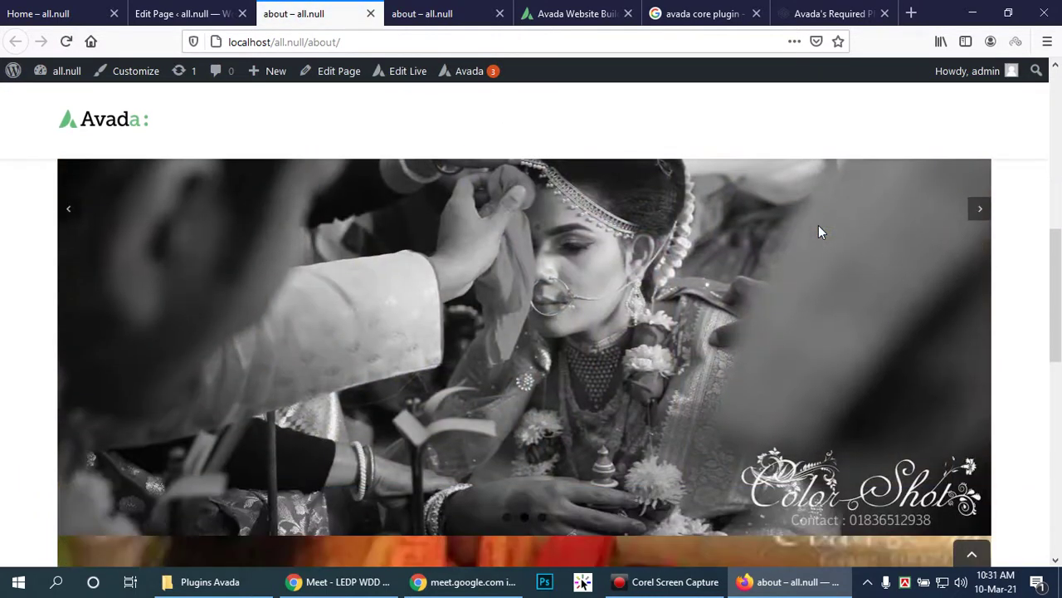
{"action": "left_click_drag", "start_coordinate": [1057, 292], "coordinate": [1061, 348]}
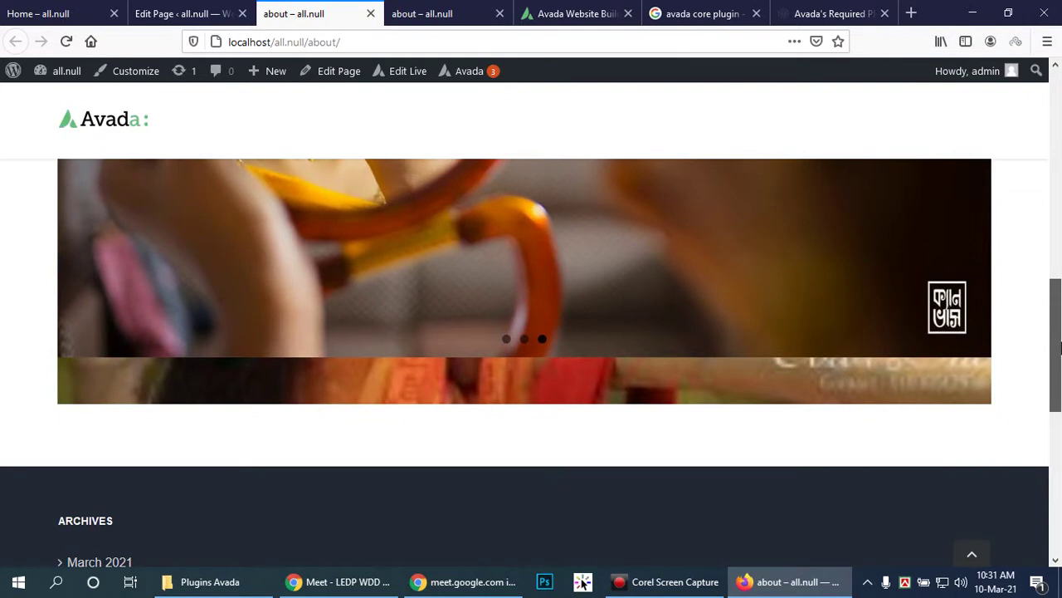
{"action": "left_click_drag", "start_coordinate": [1060, 347], "coordinate": [1057, 272]}
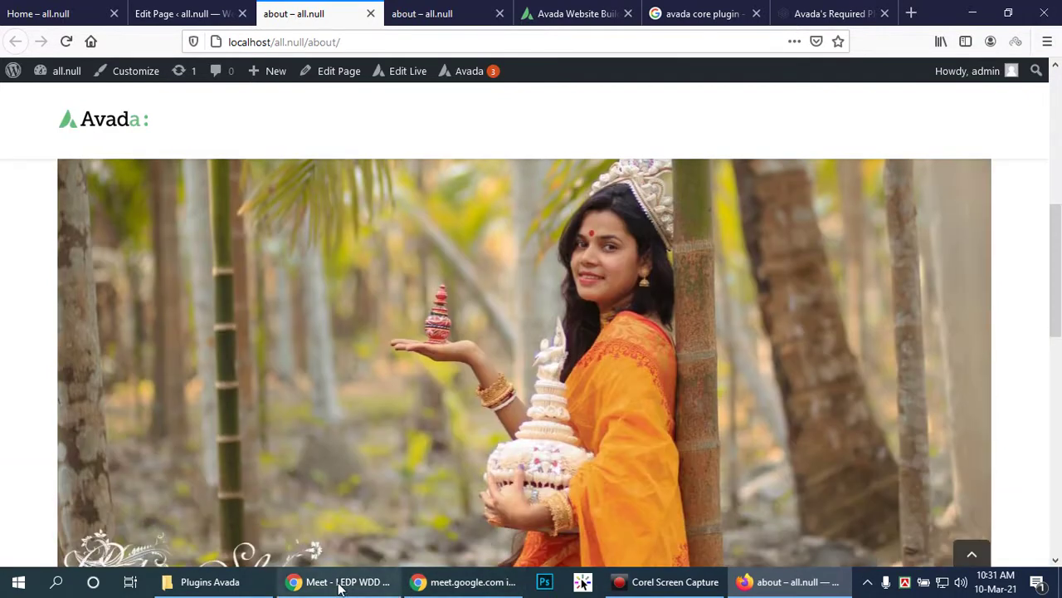
{"action": "left_click", "coordinate": [140, 8]}
{"action": "scroll", "coordinate": [686, 373], "scroll_direction": "down", "scroll_amount": 5}
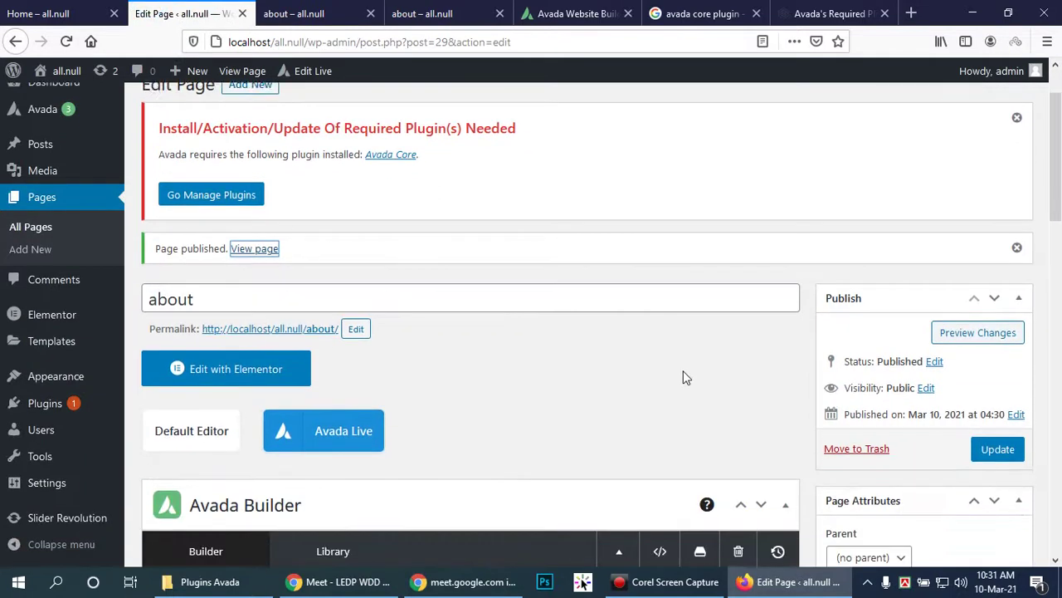
Step: Remove the slider column's background image, save the column, and update the about page
{"action": "scroll", "coordinate": [681, 369], "scroll_direction": "down", "scroll_amount": 3}
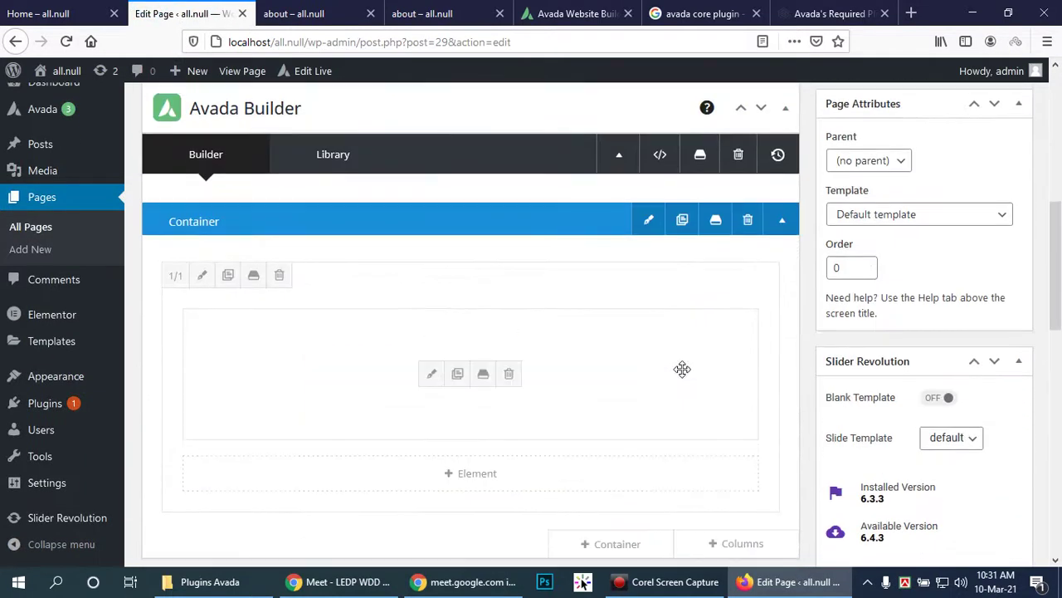
{"action": "left_click", "coordinate": [202, 275]}
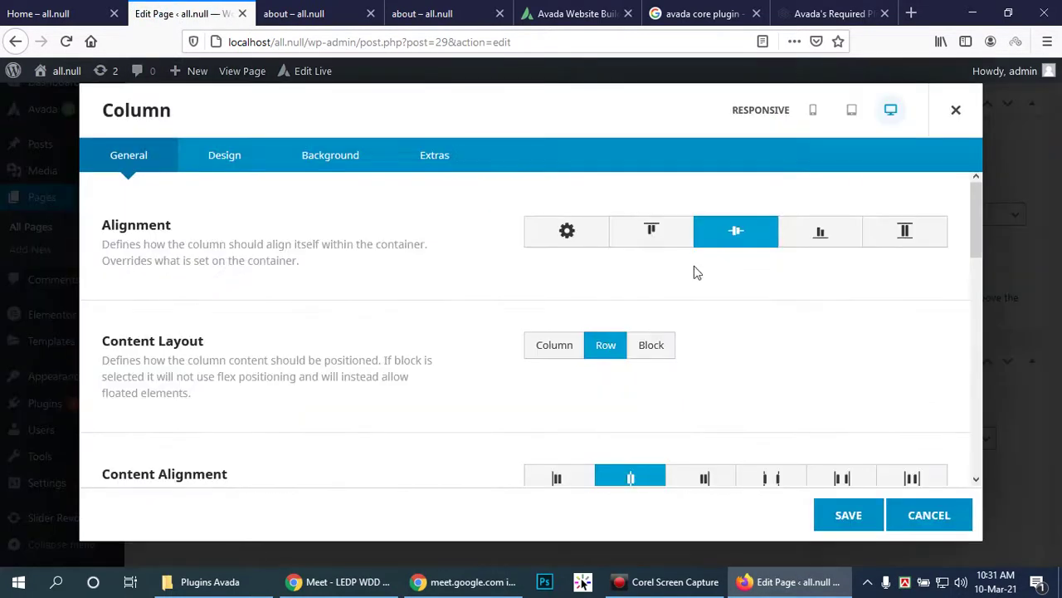
{"action": "left_click", "coordinate": [345, 156]}
{"action": "left_click", "coordinate": [693, 266]}
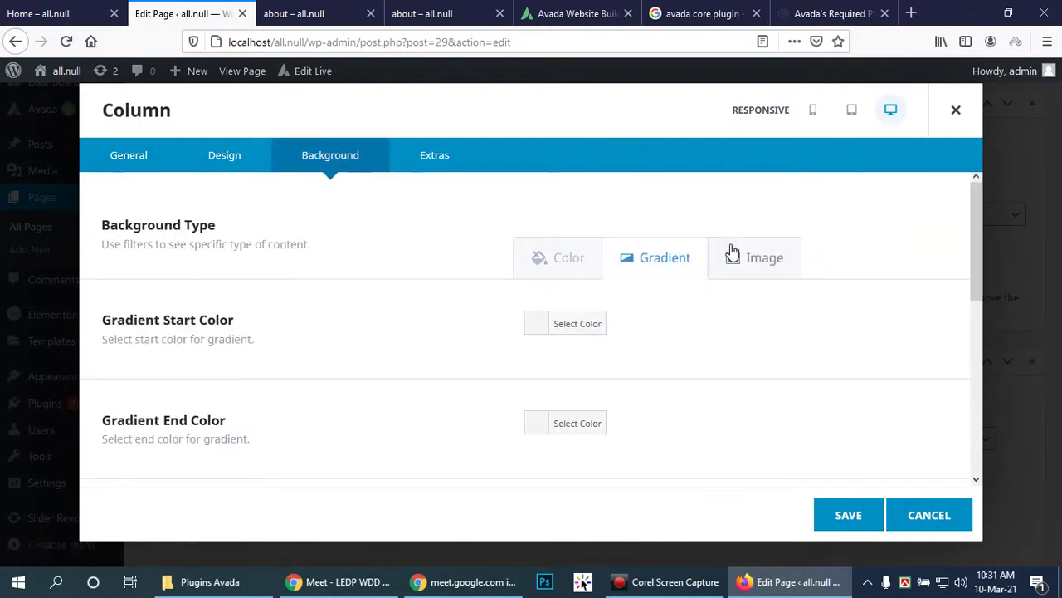
{"action": "left_click", "coordinate": [756, 257]}
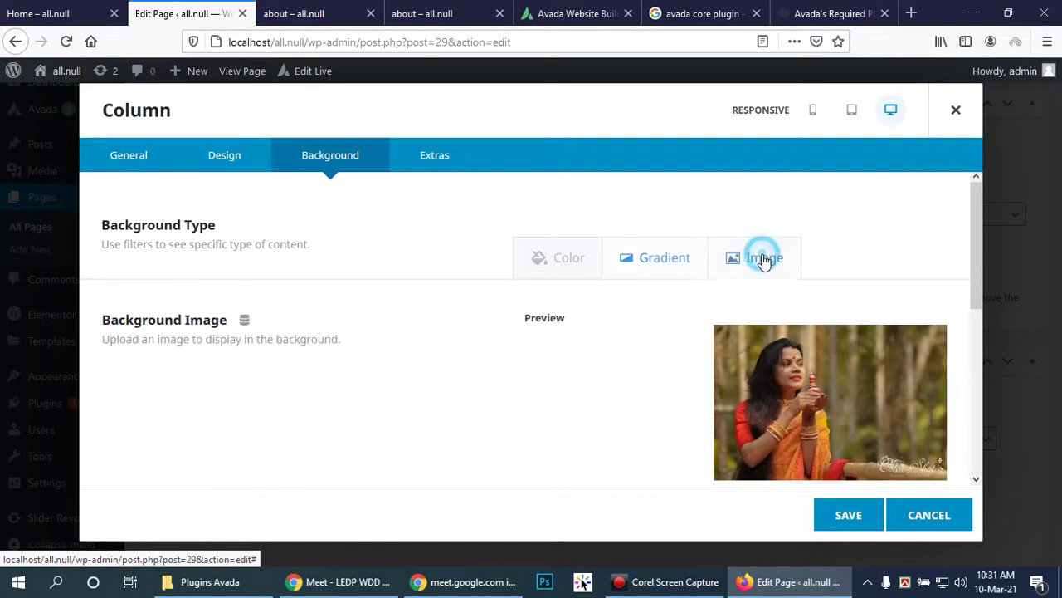
{"action": "scroll", "coordinate": [740, 364], "scroll_direction": "down", "scroll_amount": 2}
{"action": "left_click", "coordinate": [875, 419]}
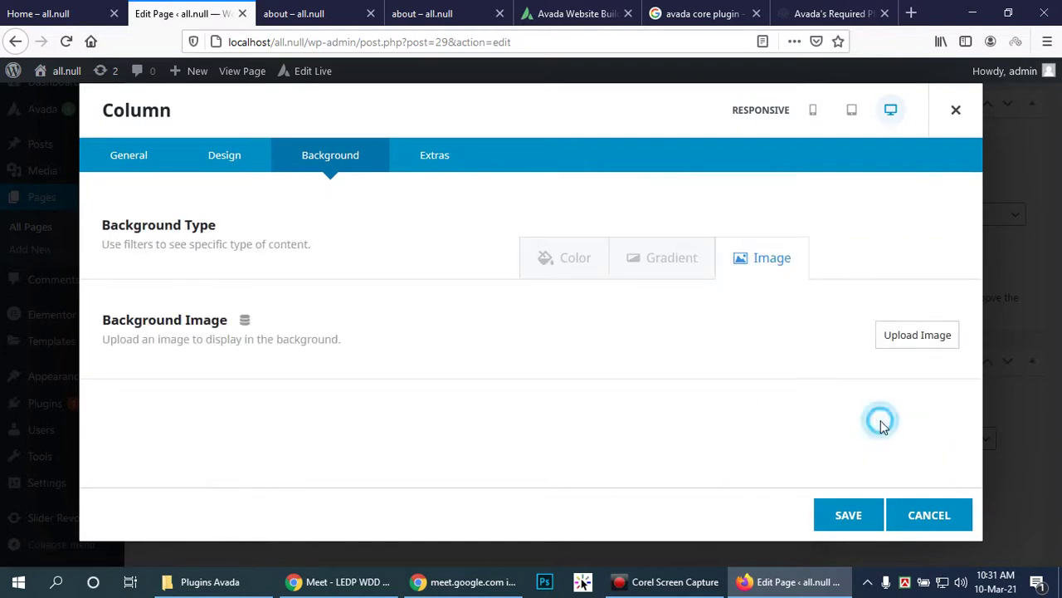
{"action": "left_click", "coordinate": [849, 515]}
{"action": "scroll", "coordinate": [988, 419], "scroll_direction": "down", "scroll_amount": 2}
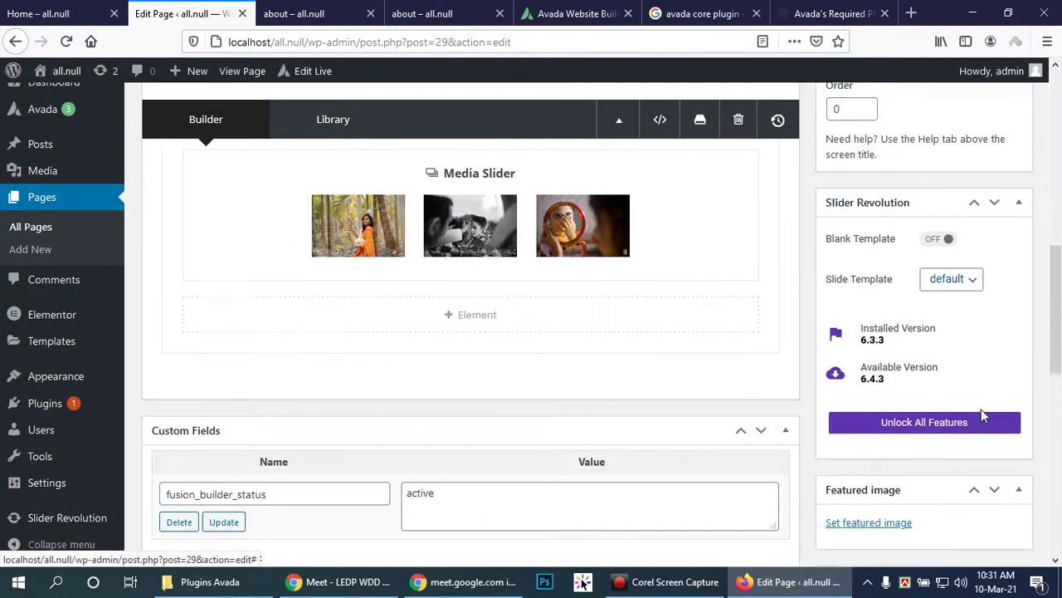
{"action": "left_click", "coordinate": [982, 547]}
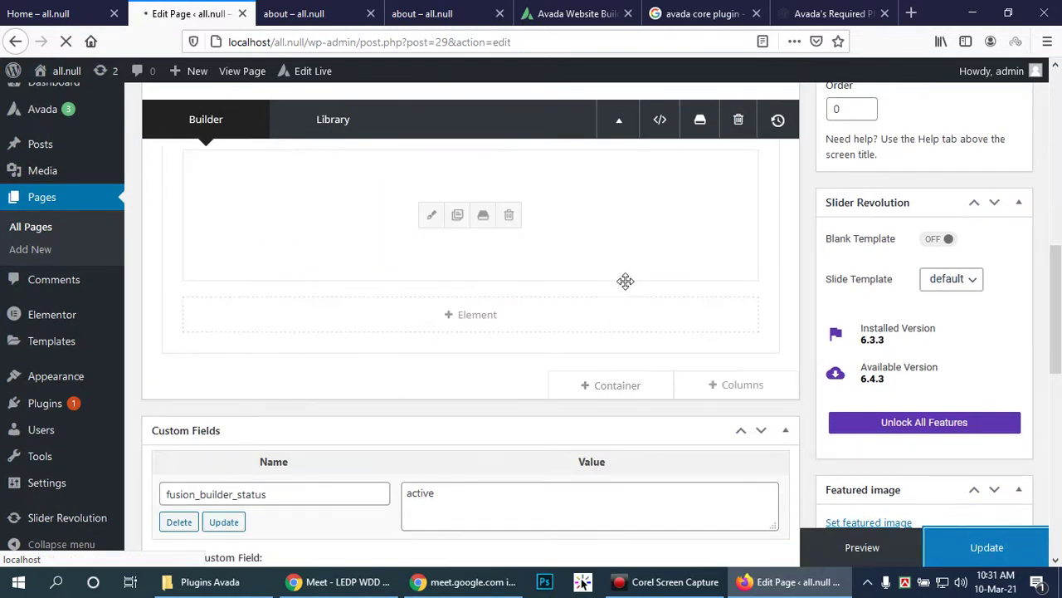
Step: Reload the live about page to check the slider without the background, then return to the editor
{"action": "left_click", "coordinate": [330, 14]}
{"action": "left_click", "coordinate": [65, 40]}
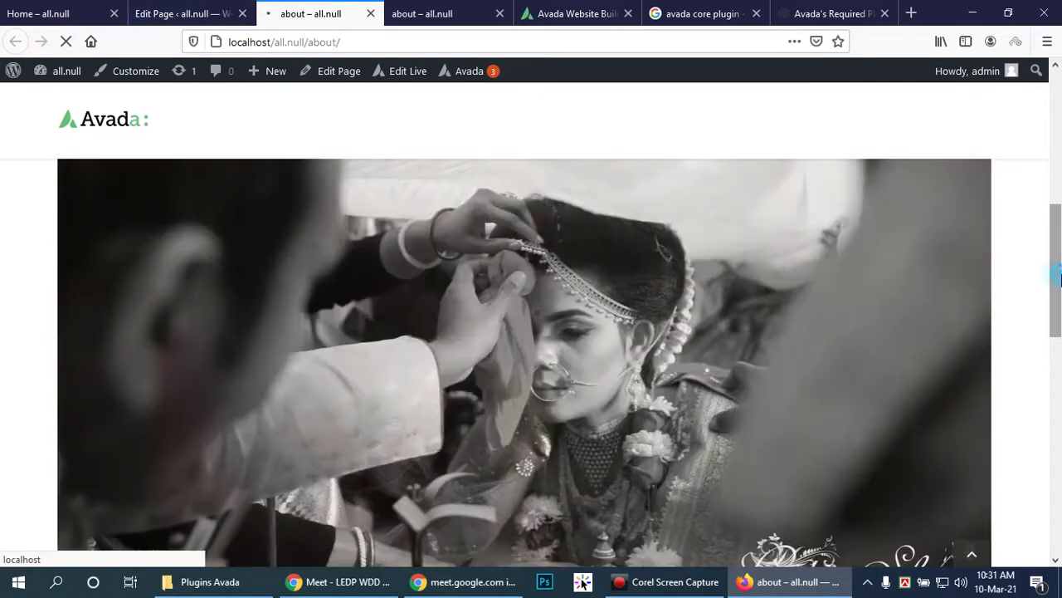
{"action": "left_click_drag", "start_coordinate": [1059, 280], "coordinate": [1060, 348]}
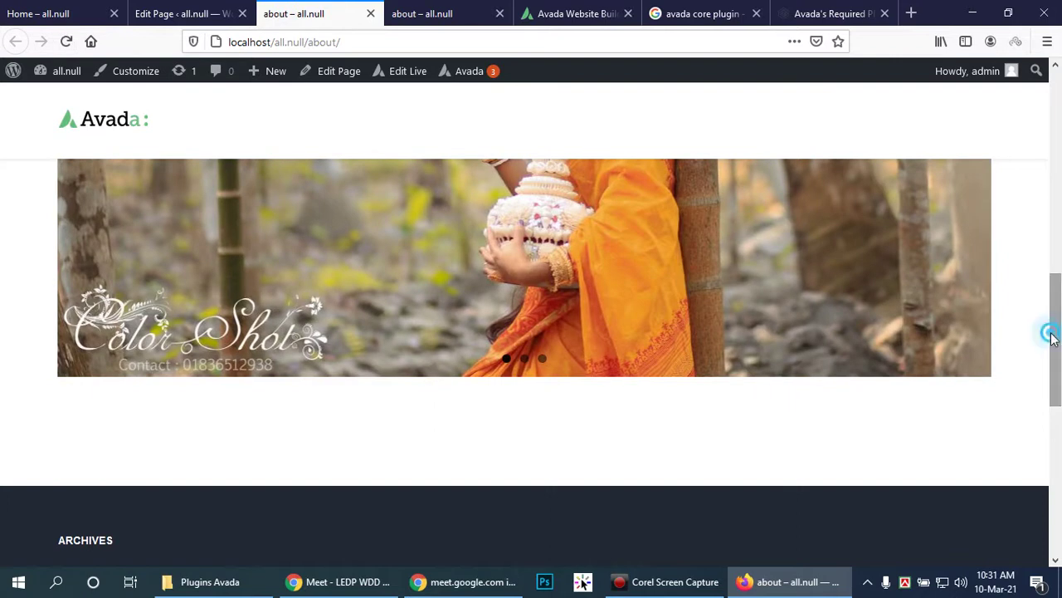
{"action": "left_click_drag", "start_coordinate": [1053, 332], "coordinate": [1060, 257]}
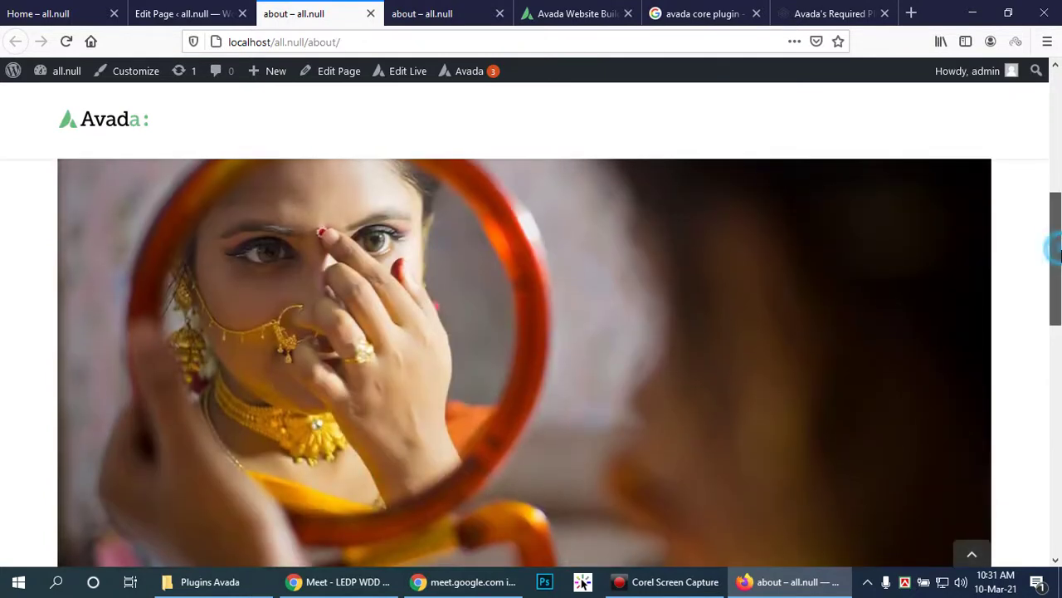
{"action": "left_click", "coordinate": [176, 12]}
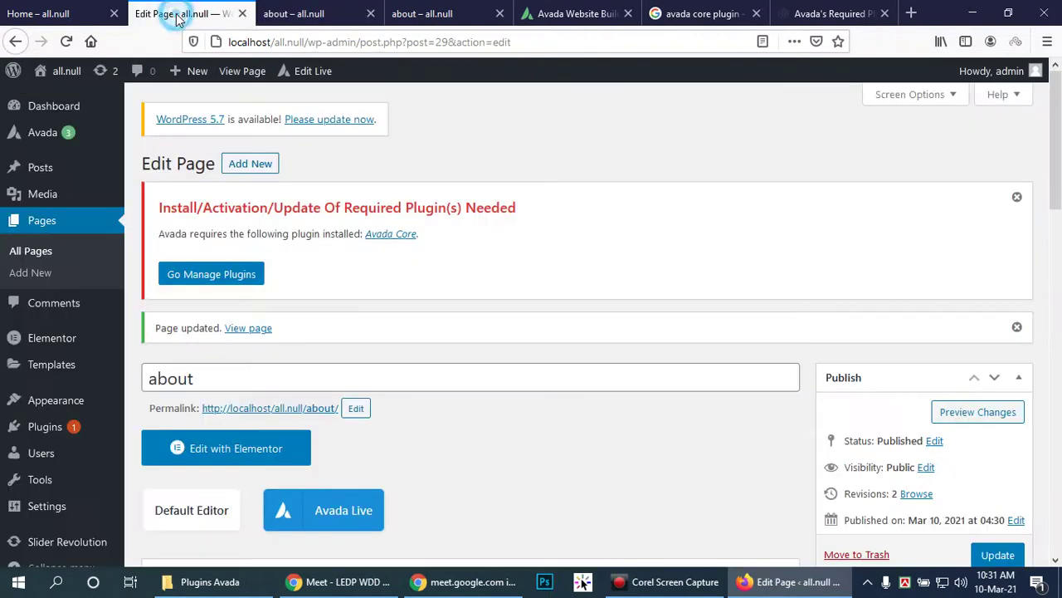
Step: Open the slider column's settings and scroll through its options
{"action": "scroll", "coordinate": [593, 311], "scroll_direction": "down", "scroll_amount": 6}
{"action": "scroll", "coordinate": [593, 309], "scroll_direction": "down", "scroll_amount": 2}
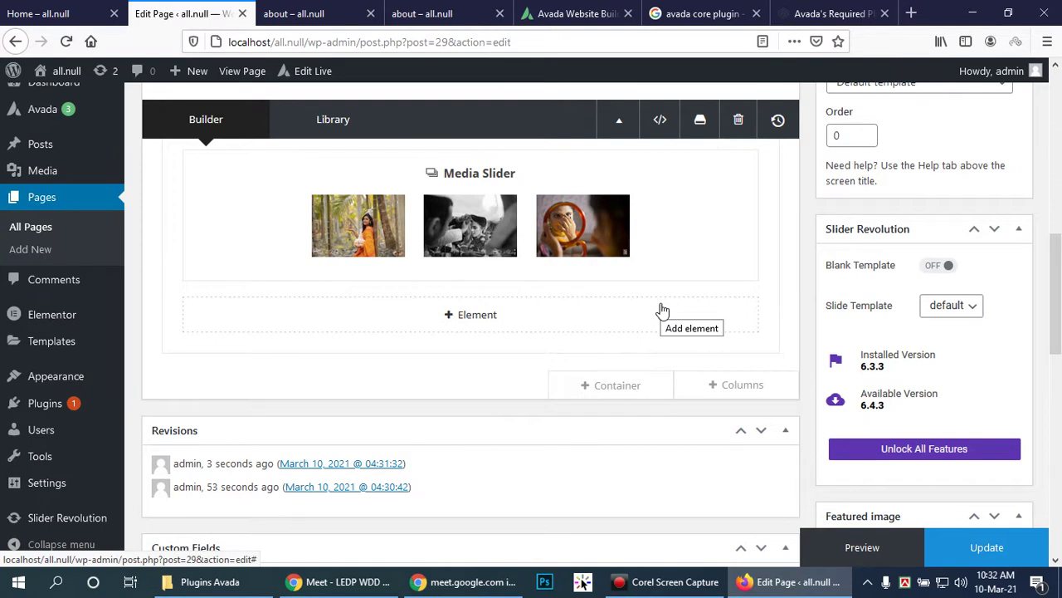
{"action": "scroll", "coordinate": [662, 310], "scroll_direction": "up", "scroll_amount": 2}
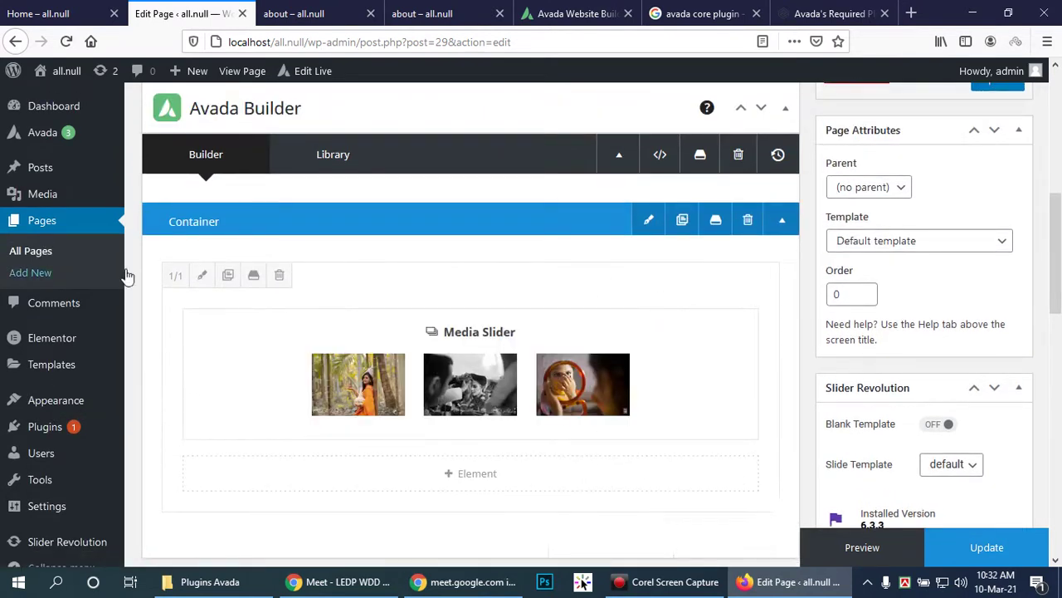
{"action": "left_click", "coordinate": [200, 275]}
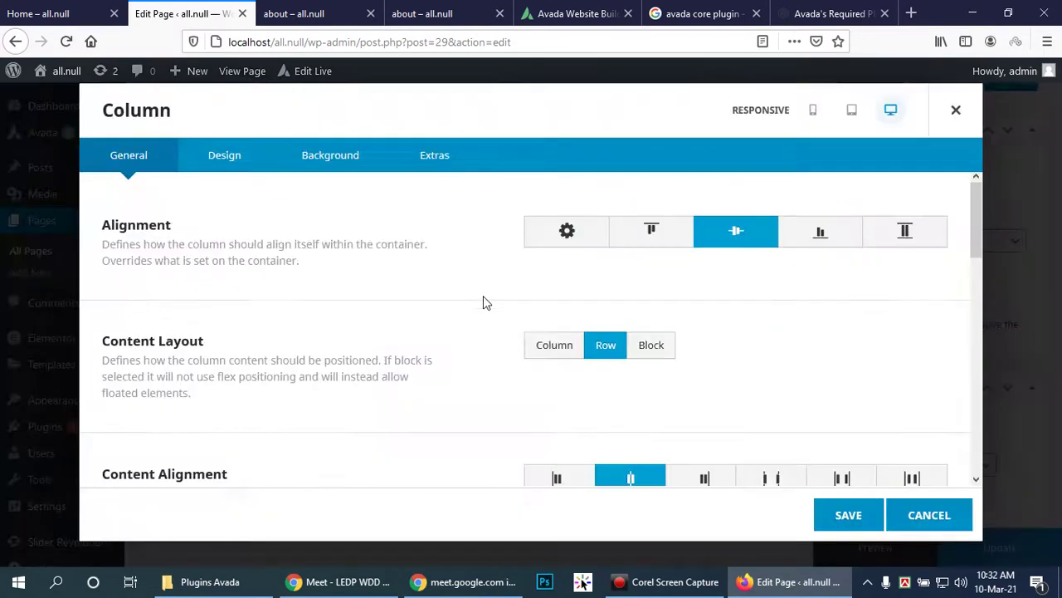
{"action": "scroll", "coordinate": [740, 359], "scroll_direction": "down", "scroll_amount": 3}
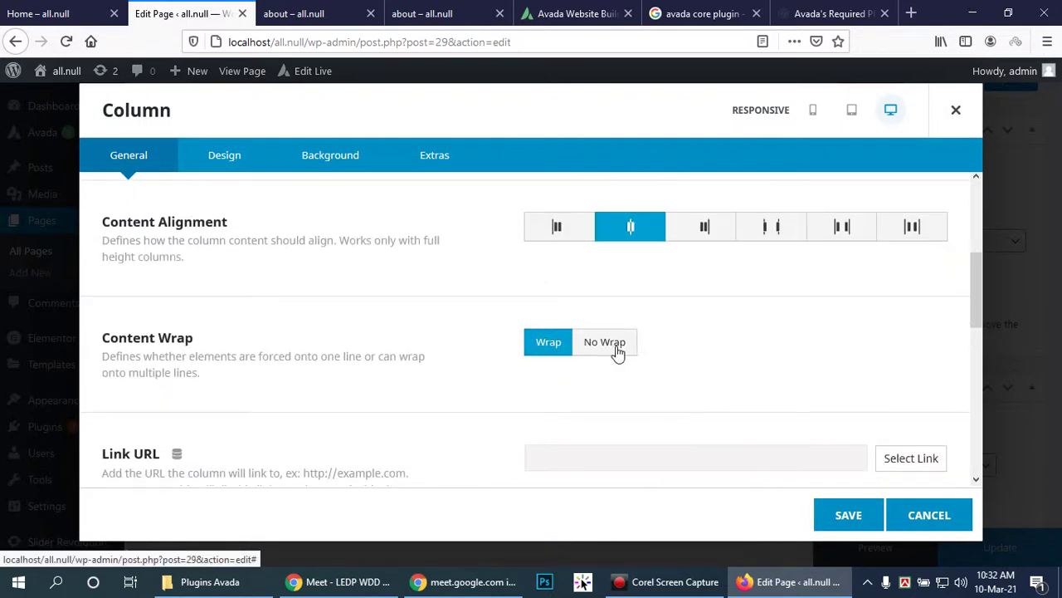
{"action": "scroll", "coordinate": [780, 357], "scroll_direction": "down", "scroll_amount": 4}
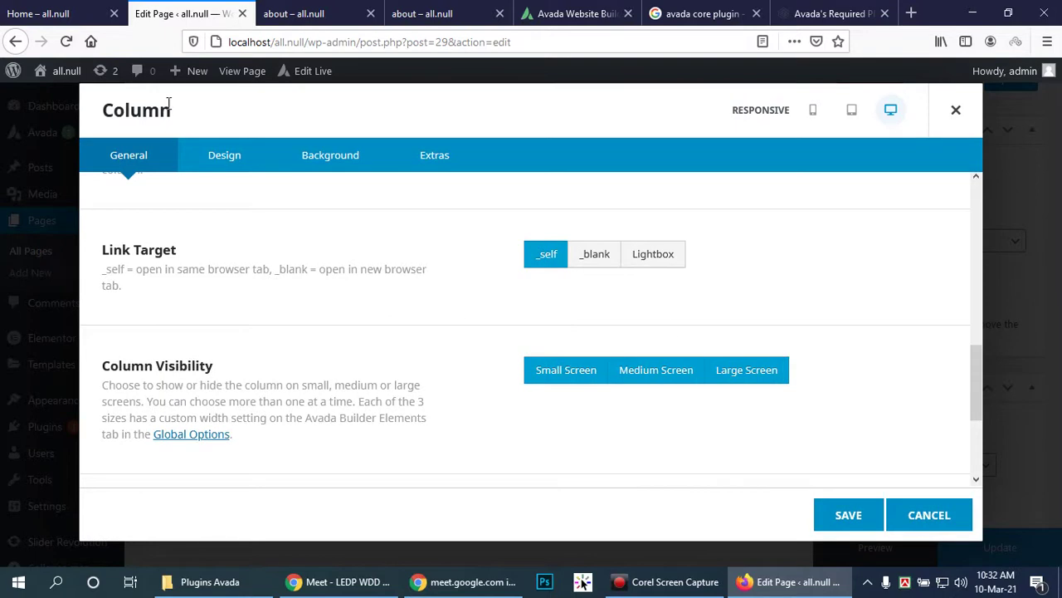
{"action": "scroll", "coordinate": [688, 288], "scroll_direction": "down", "scroll_amount": 1}
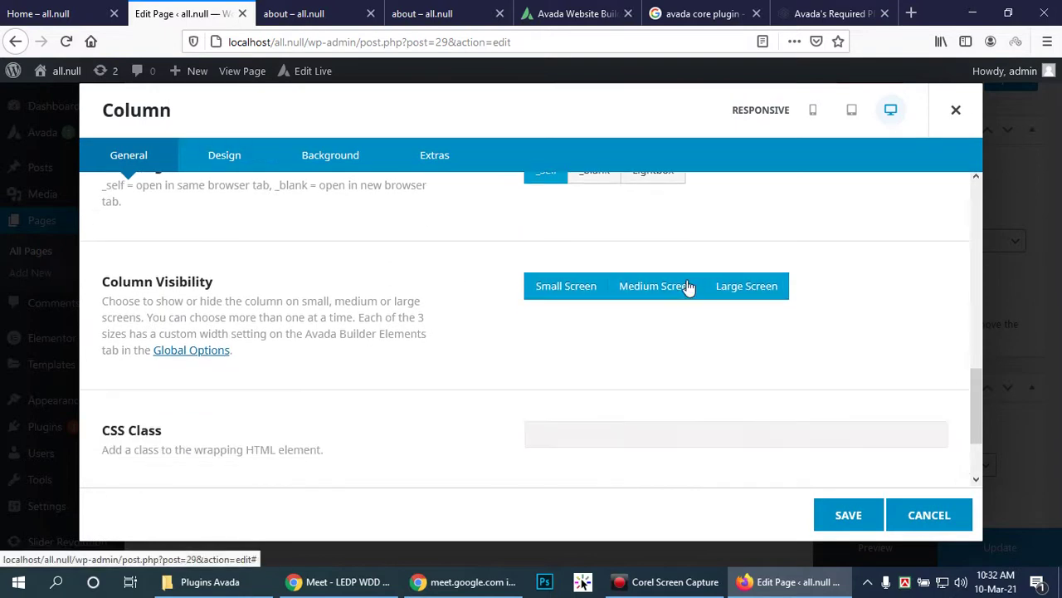
{"action": "scroll", "coordinate": [688, 287], "scroll_direction": "down", "scroll_amount": 1}
Step: Review the column's width and spacing settings, then cancel without saving
{"action": "left_click", "coordinate": [221, 158]}
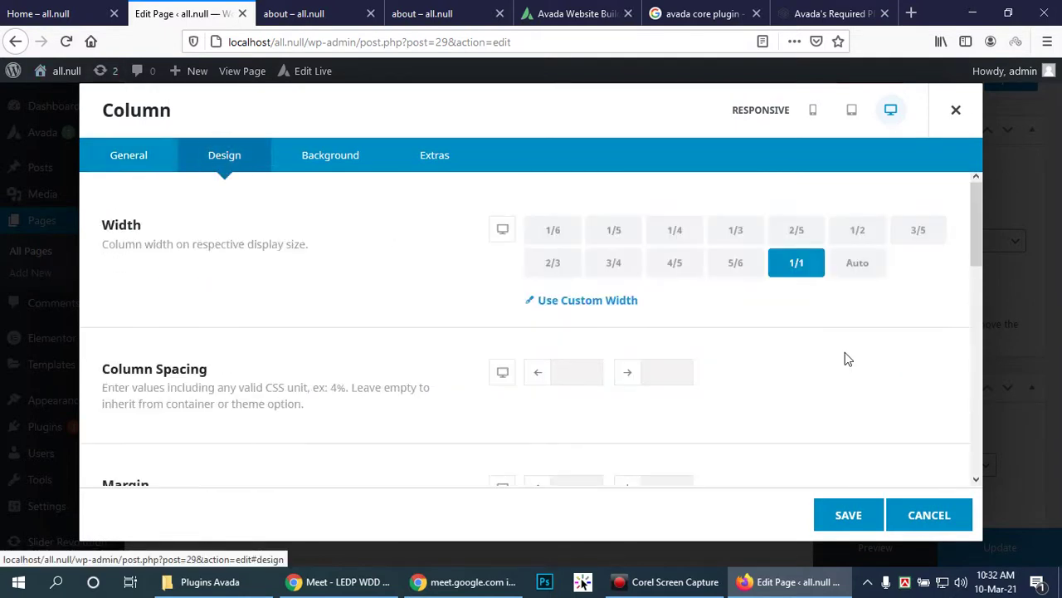
{"action": "scroll", "coordinate": [848, 335], "scroll_direction": "down", "scroll_amount": 2}
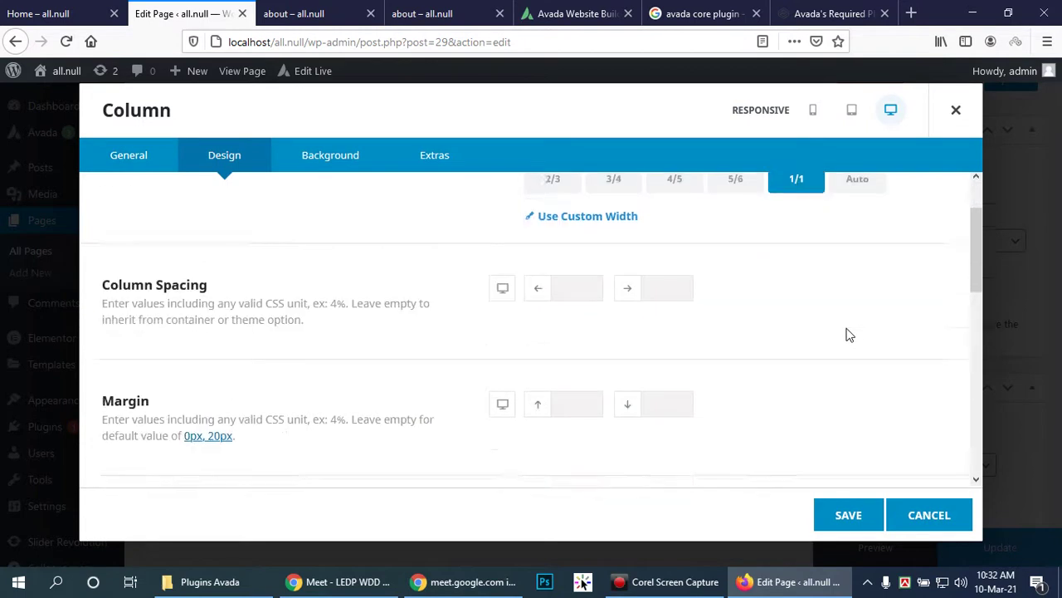
{"action": "scroll", "coordinate": [847, 332], "scroll_direction": "down", "scroll_amount": 2}
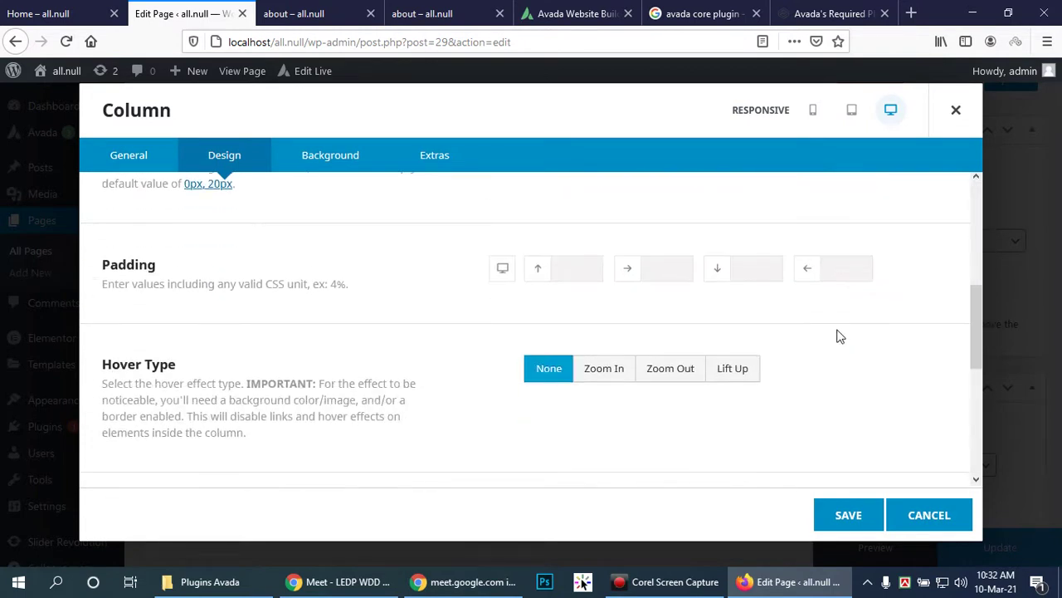
{"action": "scroll", "coordinate": [843, 334], "scroll_direction": "down", "scroll_amount": 3}
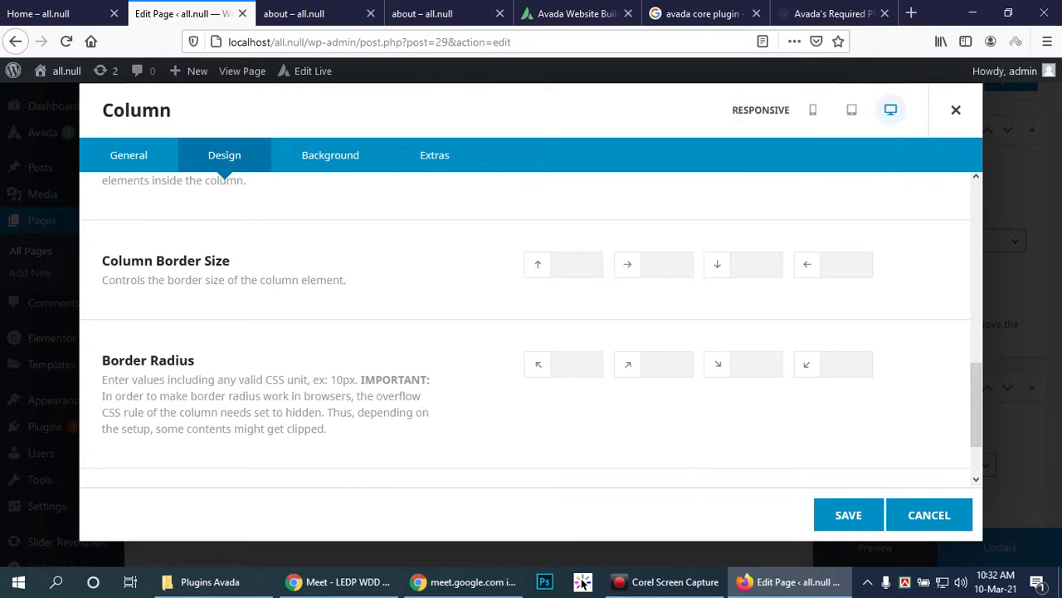
{"action": "left_click", "coordinate": [891, 515]}
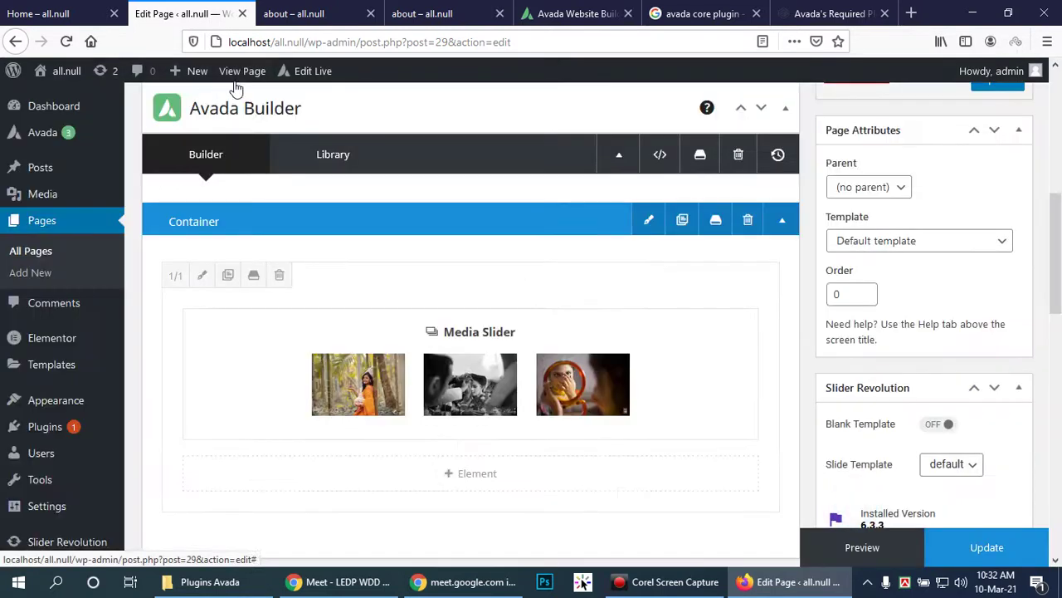
Step: Open the about page in the Avada Live editor
{"action": "right_click", "coordinate": [307, 85]}
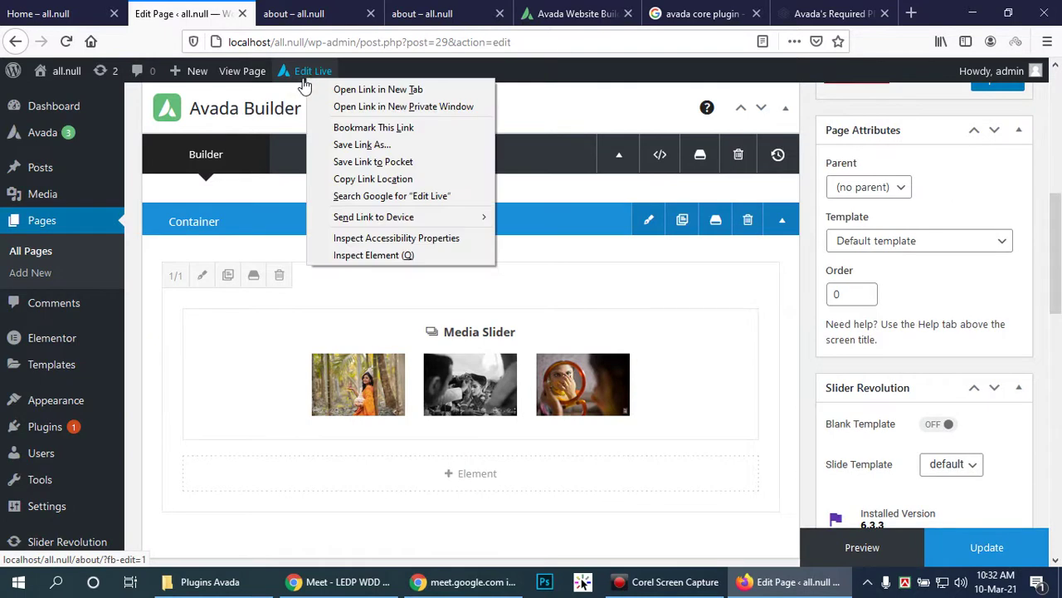
{"action": "left_click", "coordinate": [309, 72]}
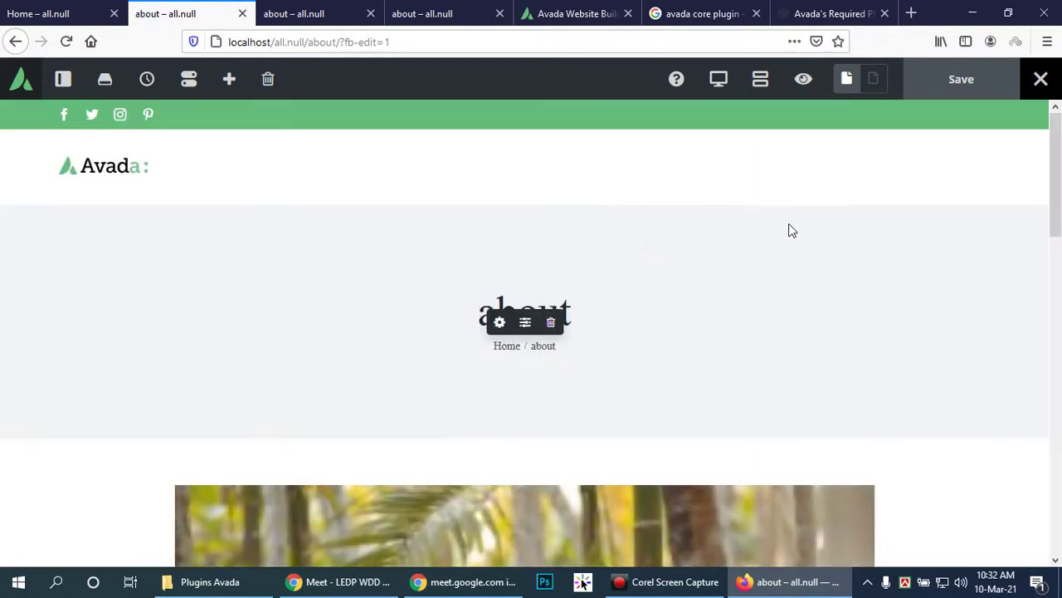
{"action": "scroll", "coordinate": [799, 230], "scroll_direction": "down", "scroll_amount": 1}
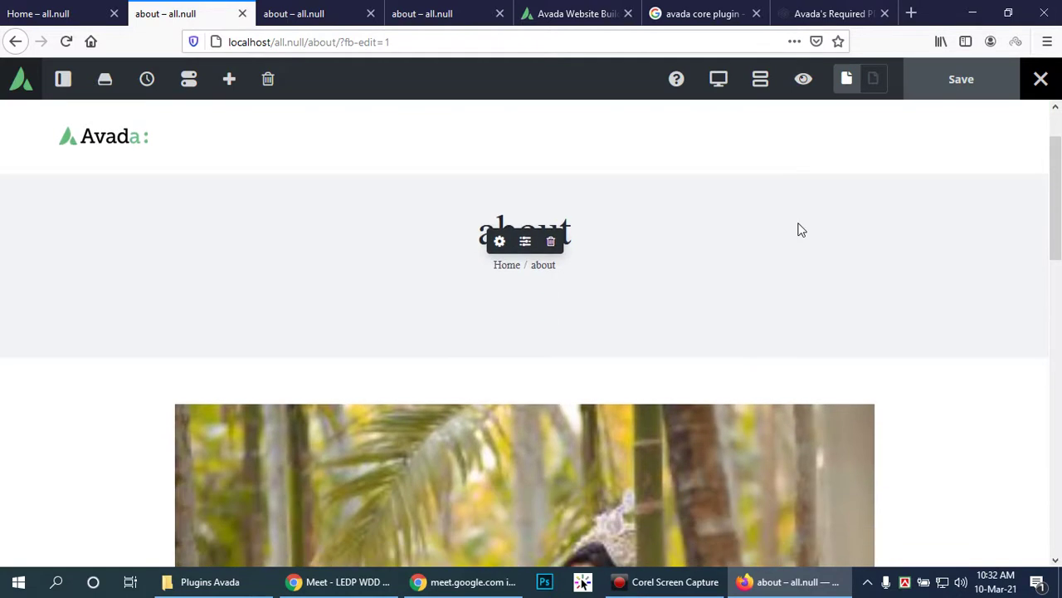
Step: Remove the title bar by setting Page Title Bar to Hide, then return to the option sections
{"action": "left_click", "coordinate": [552, 242]}
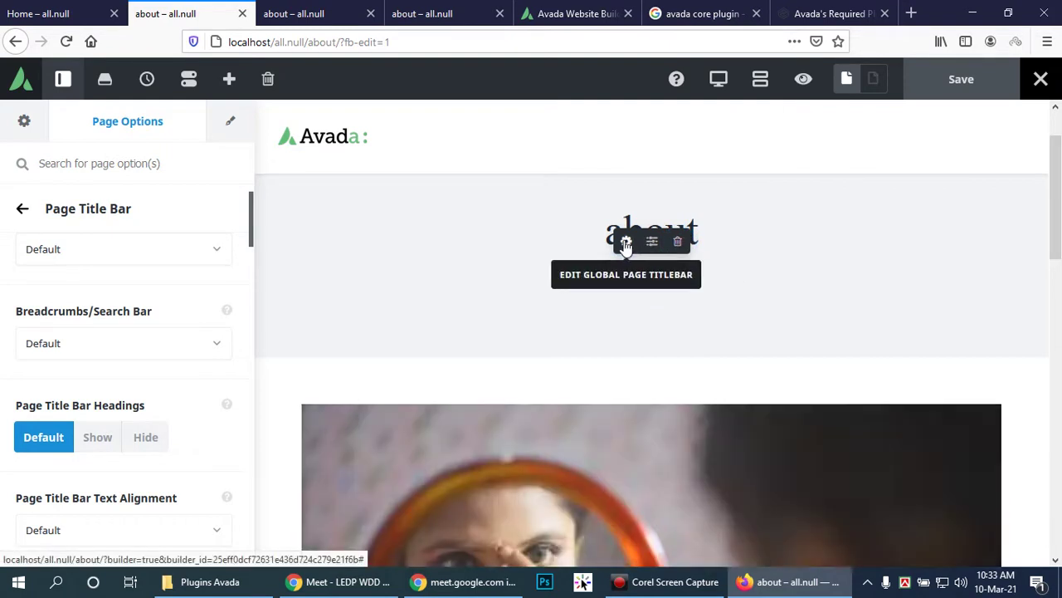
{"action": "left_click", "coordinate": [220, 249]}
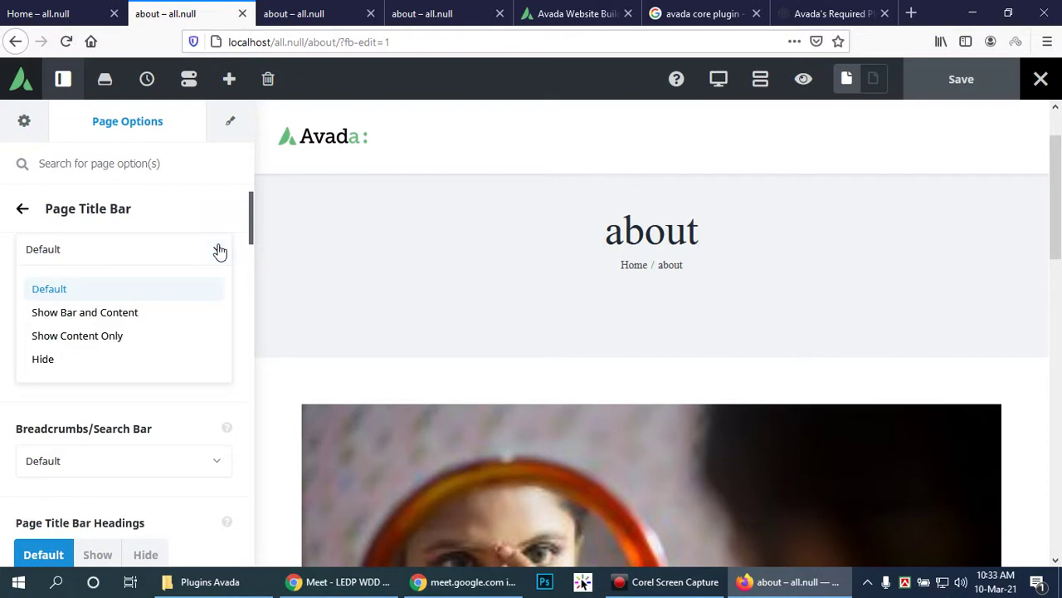
{"action": "left_click", "coordinate": [86, 361]}
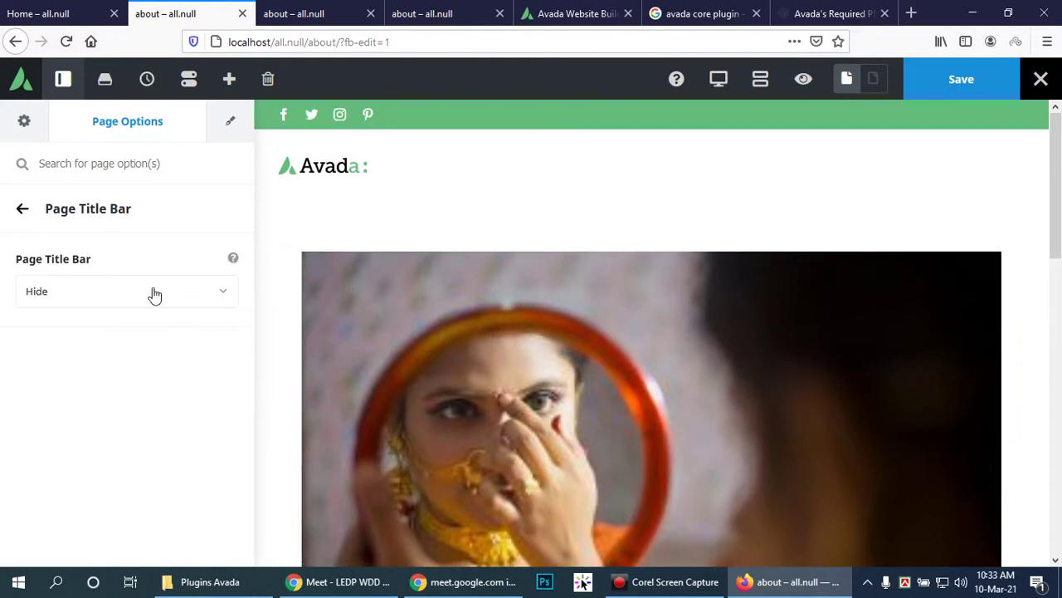
{"action": "left_click", "coordinate": [21, 208]}
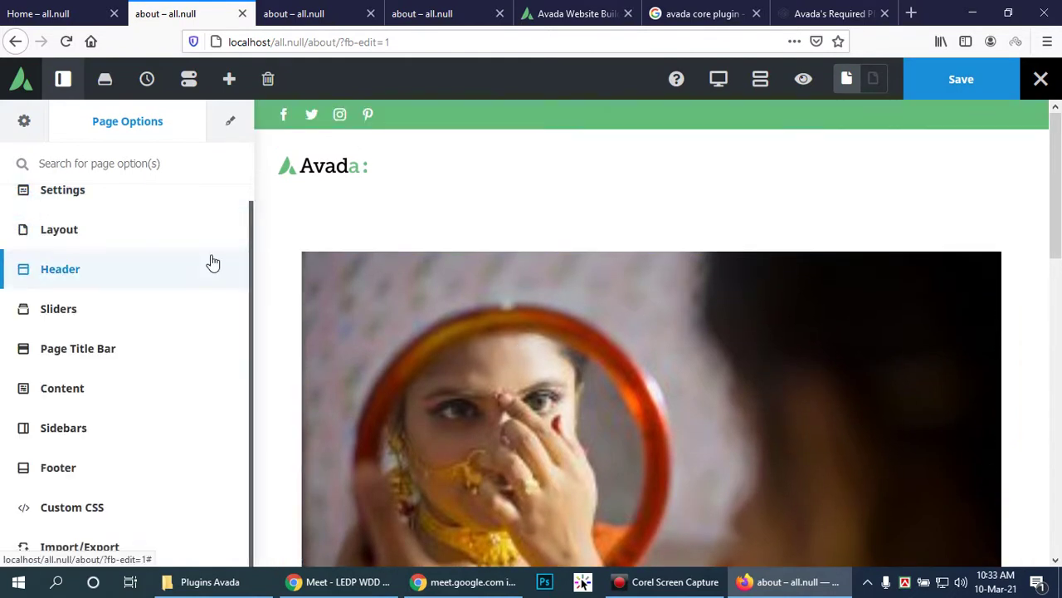
{"action": "scroll", "coordinate": [457, 346], "scroll_direction": "down", "scroll_amount": 2}
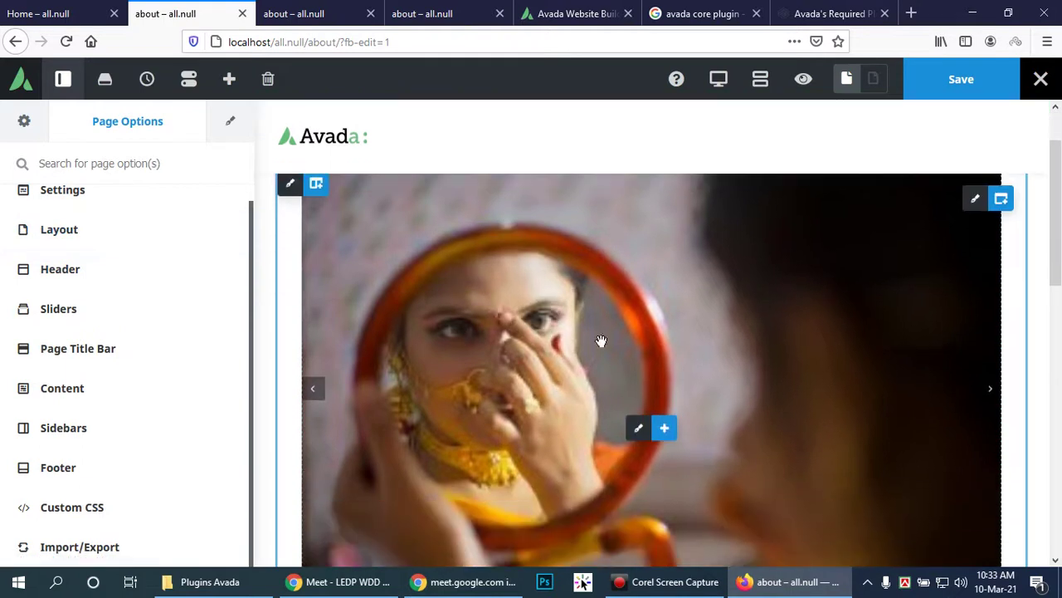
{"action": "scroll", "coordinate": [403, 318], "scroll_direction": "down", "scroll_amount": 5}
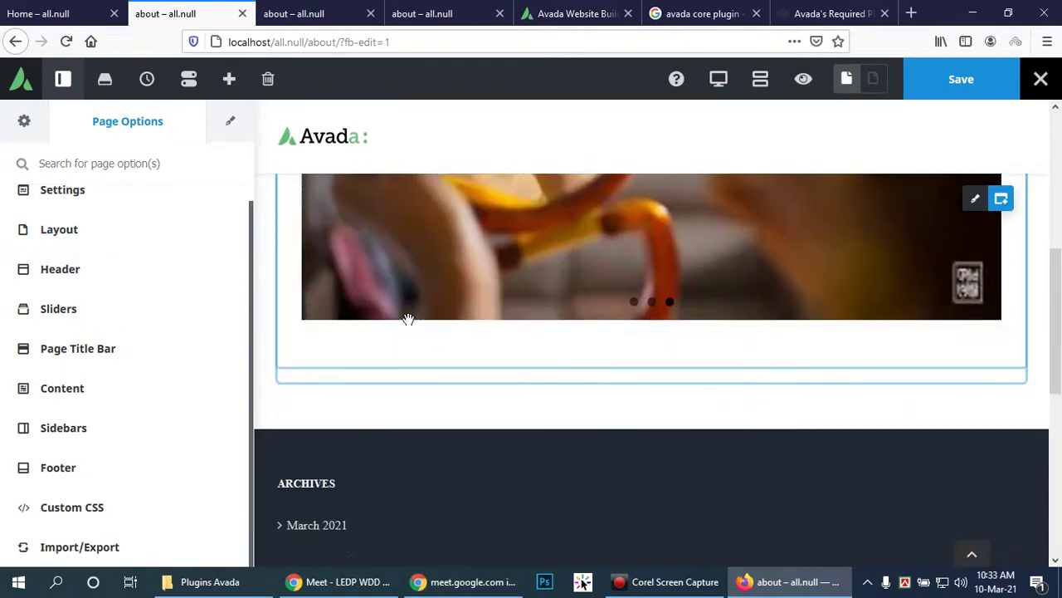
{"action": "scroll", "coordinate": [405, 317], "scroll_direction": "up", "scroll_amount": 6}
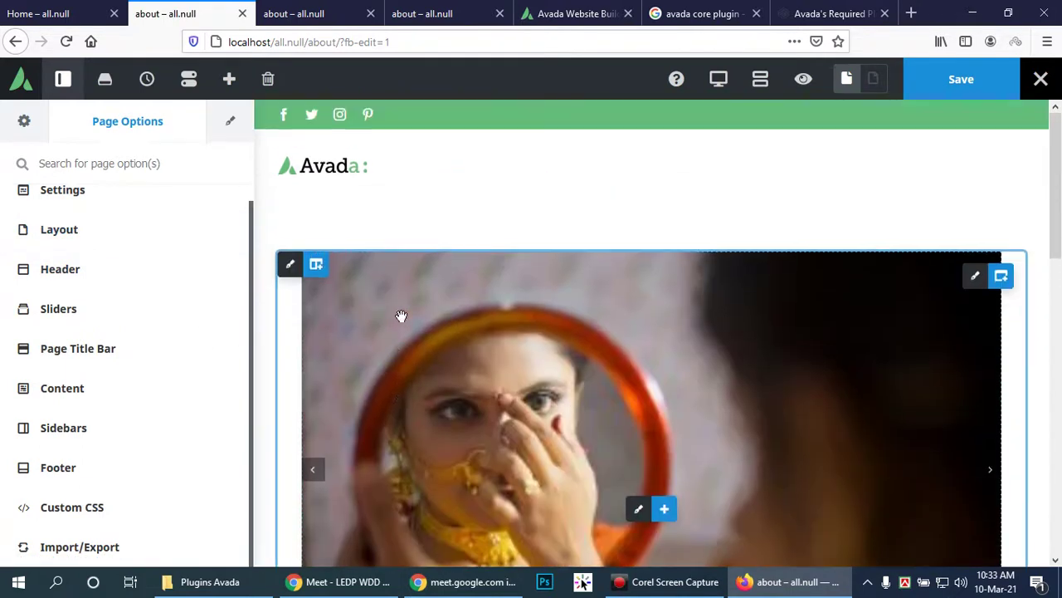
Step: Under Page Options > Layout, choose Wide for the about page
{"action": "left_click", "coordinate": [64, 236]}
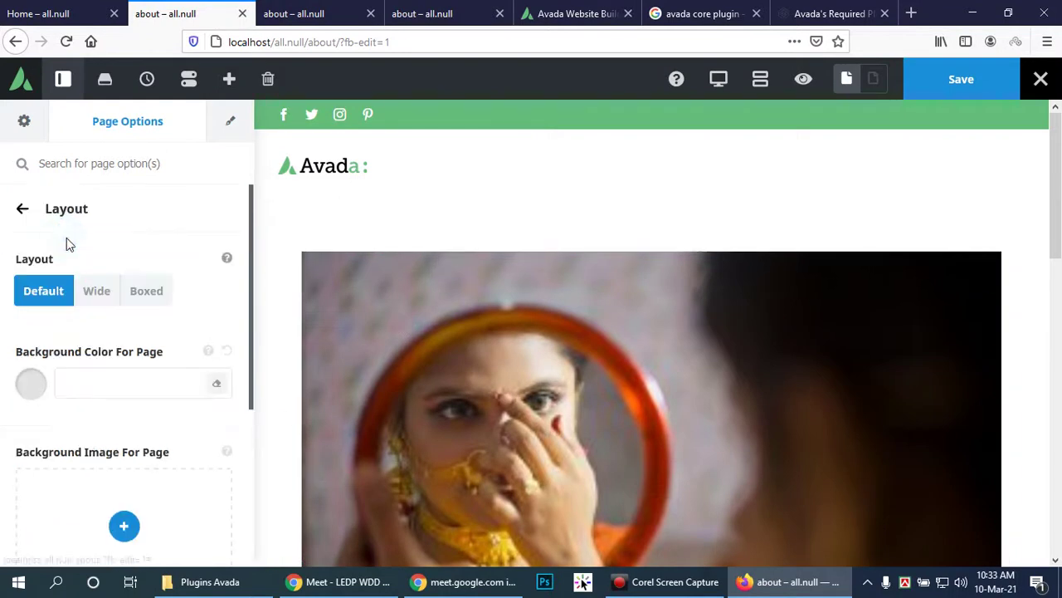
{"action": "left_click", "coordinate": [95, 292]}
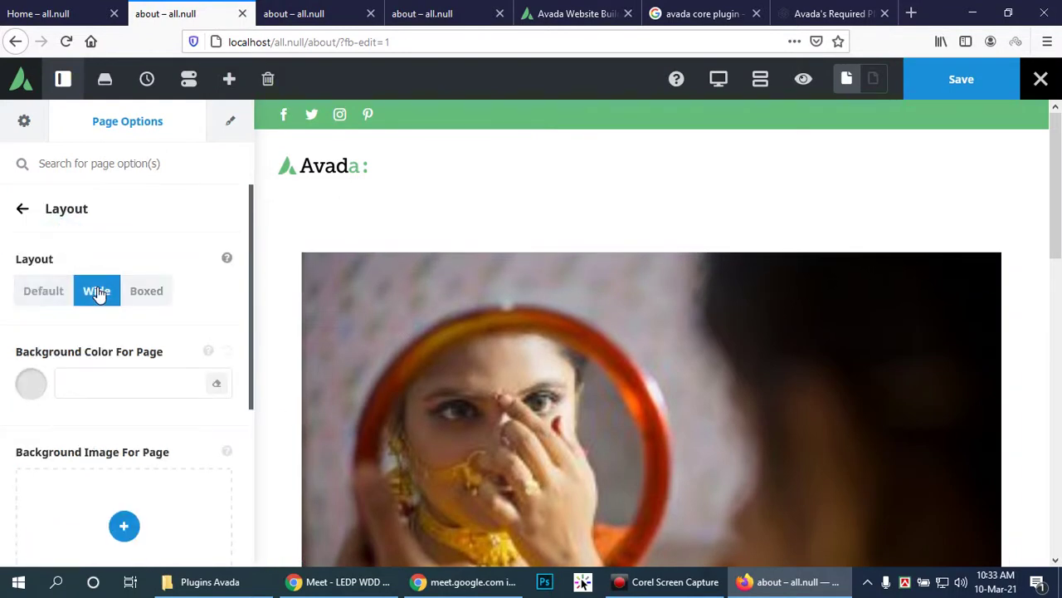
{"action": "scroll", "coordinate": [508, 338], "scroll_direction": "down", "scroll_amount": 2}
{"action": "scroll", "coordinate": [568, 330], "scroll_direction": "down", "scroll_amount": 7}
{"action": "scroll", "coordinate": [569, 332], "scroll_direction": "up", "scroll_amount": 5}
{"action": "scroll", "coordinate": [568, 329], "scroll_direction": "up", "scroll_amount": 2}
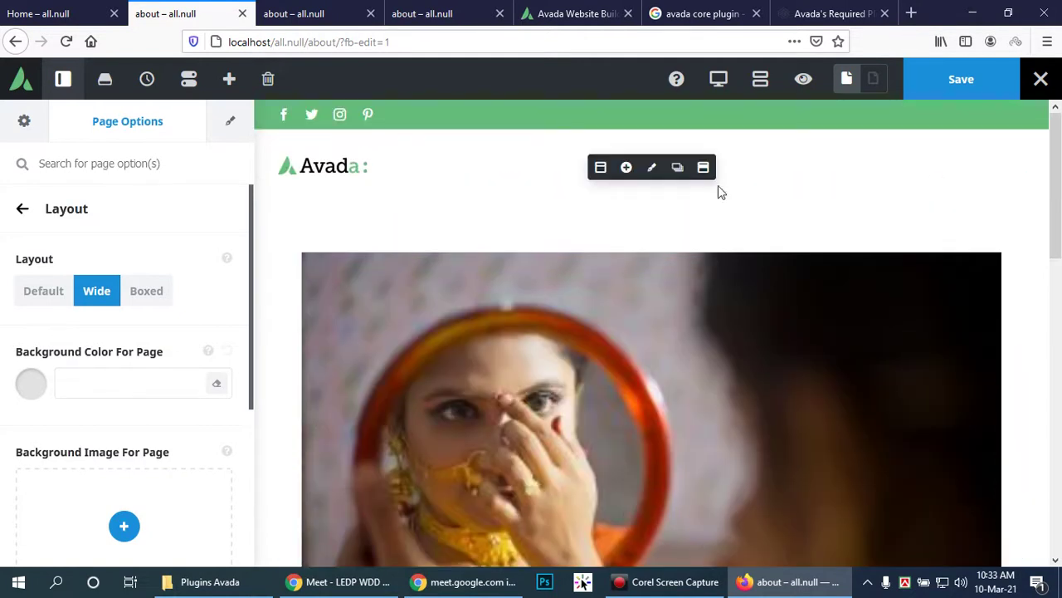
Step: Confirm the Page Title Bar dropdown still reads Hide, then return to the option sections
{"action": "left_click", "coordinate": [20, 212]}
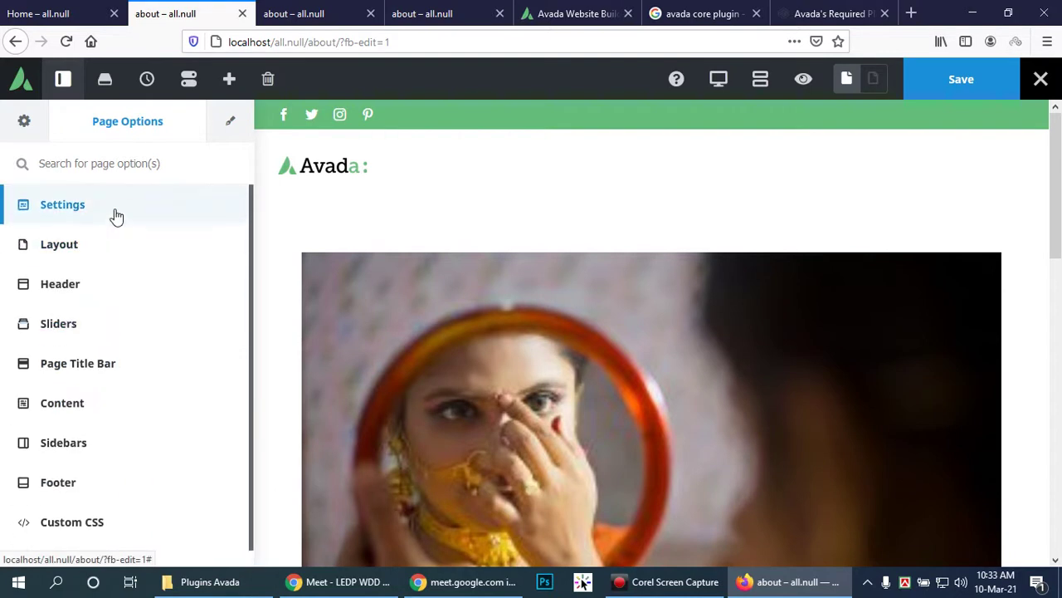
{"action": "left_click", "coordinate": [82, 366]}
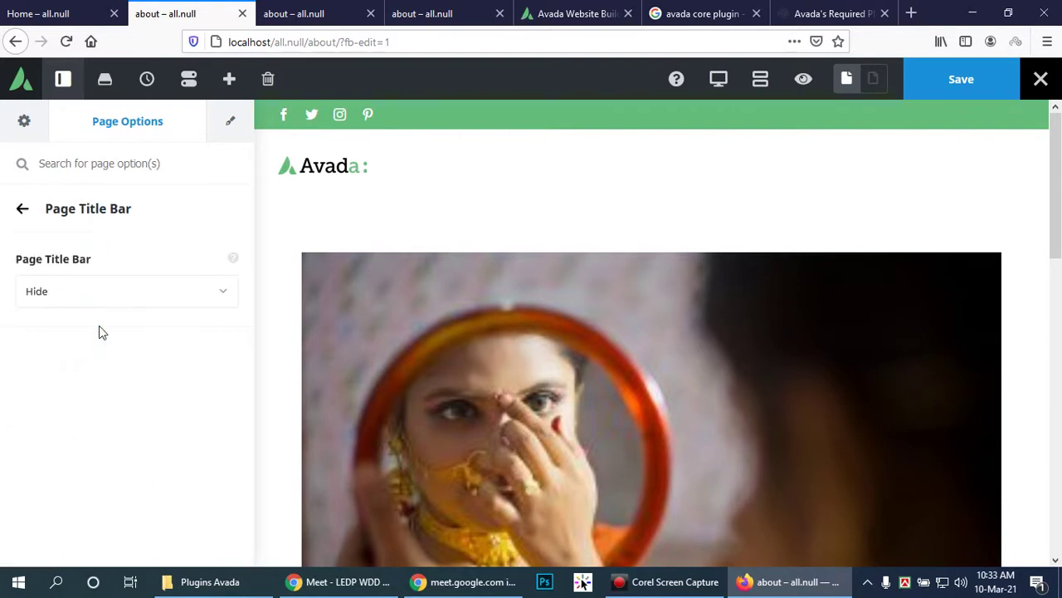
{"action": "left_click", "coordinate": [220, 297]}
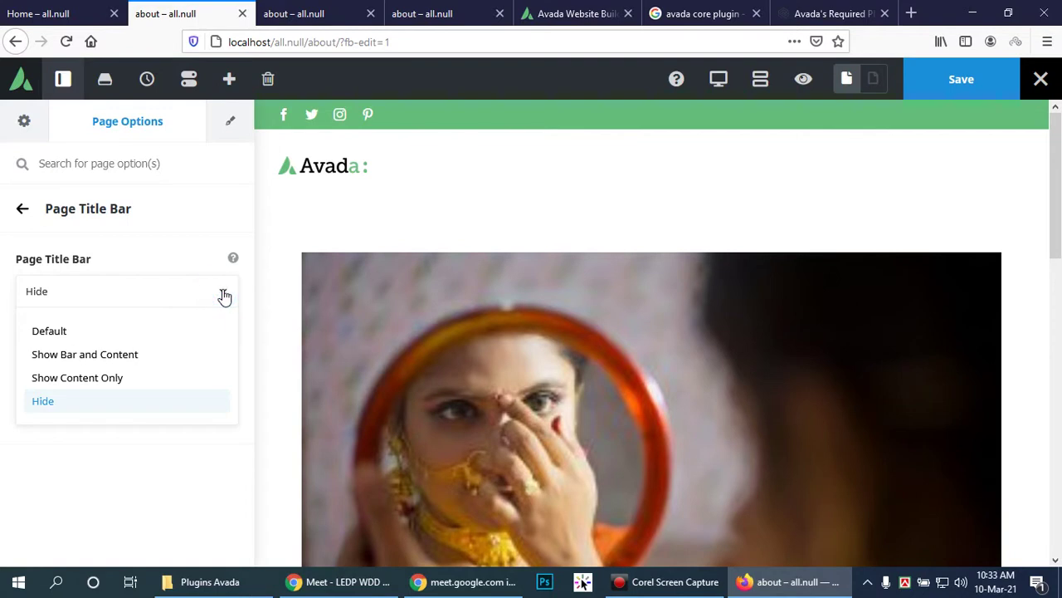
{"action": "right_click", "coordinate": [219, 295]}
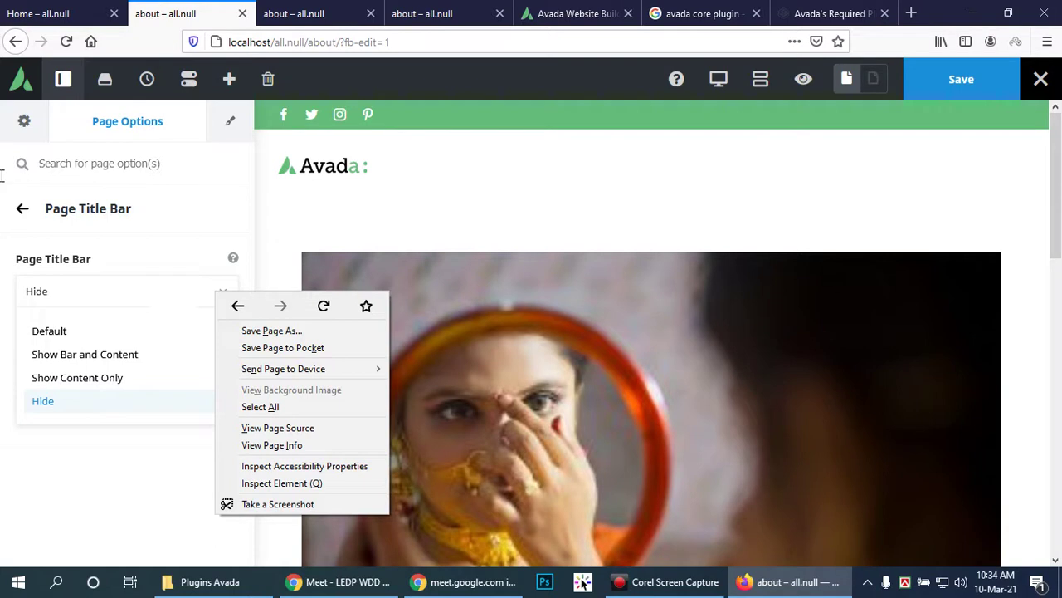
{"action": "left_click", "coordinate": [24, 209]}
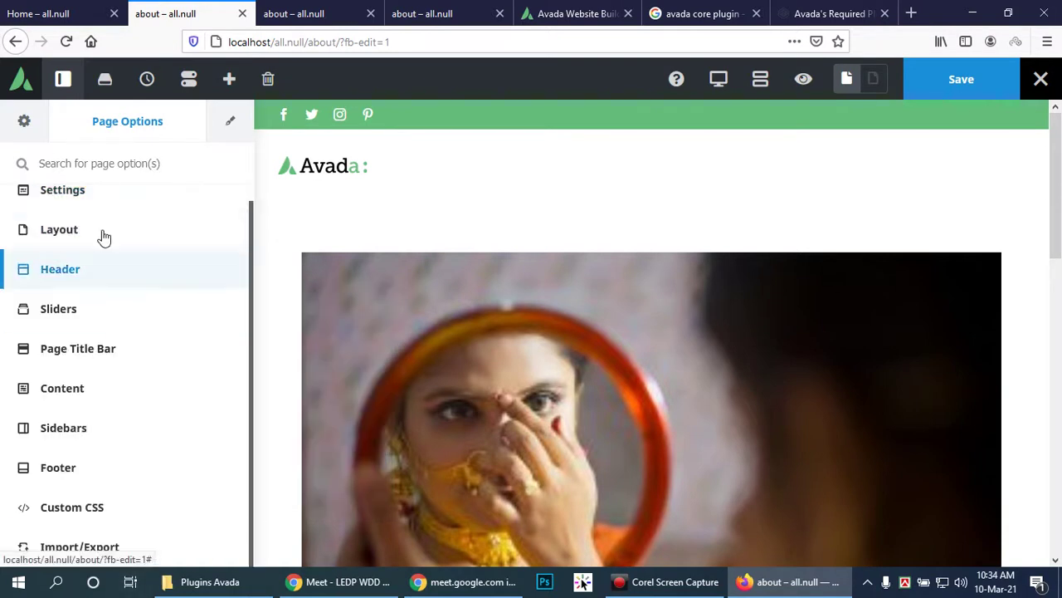
Step: Open the Media Slider's element options listing its three image slides
{"action": "scroll", "coordinate": [108, 232], "scroll_direction": "up", "scroll_amount": 1}
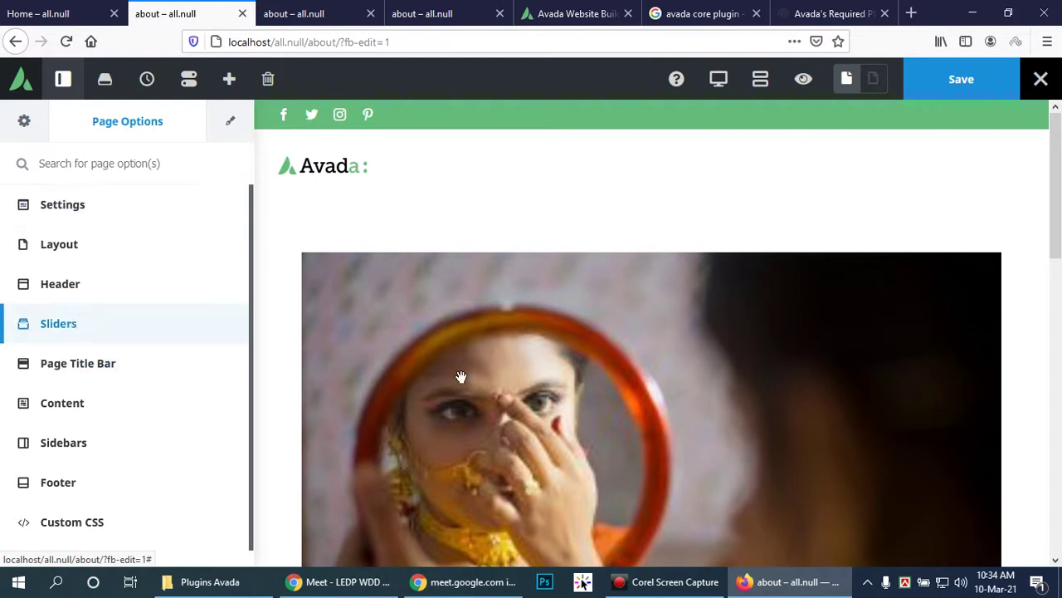
{"action": "scroll", "coordinate": [636, 451], "scroll_direction": "down", "scroll_amount": 2}
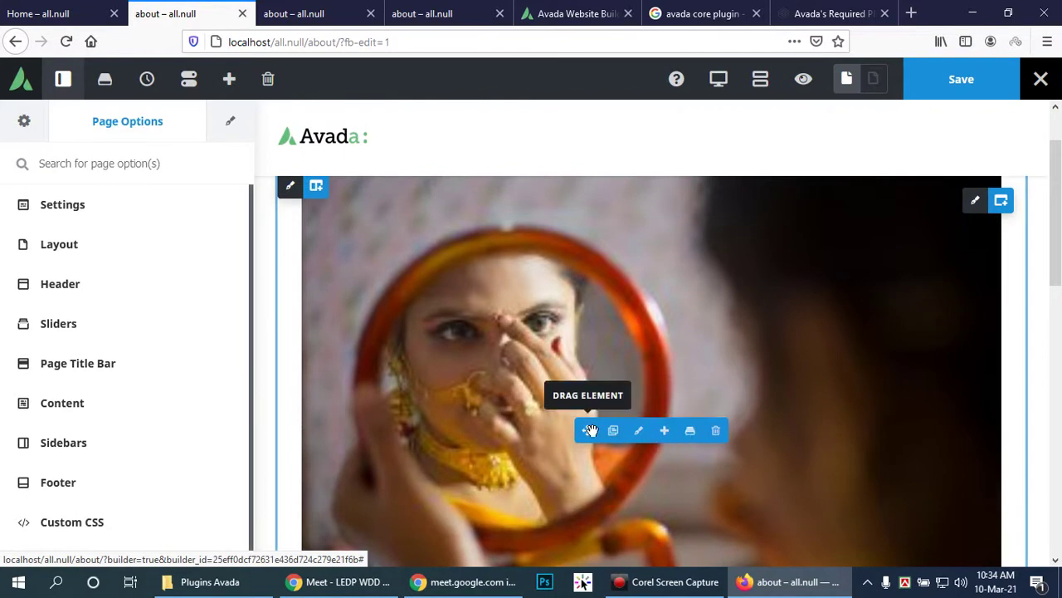
{"action": "left_click", "coordinate": [634, 435]}
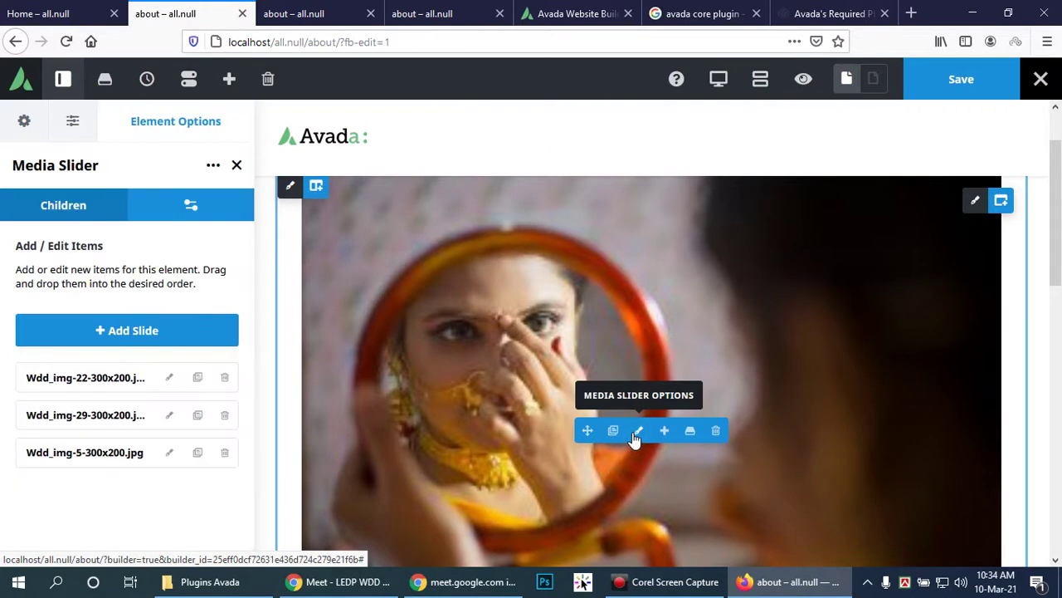
Step: Edit the first slide, Wdd_img-22, keeping its Slide Type as Image
{"action": "left_click", "coordinate": [169, 380]}
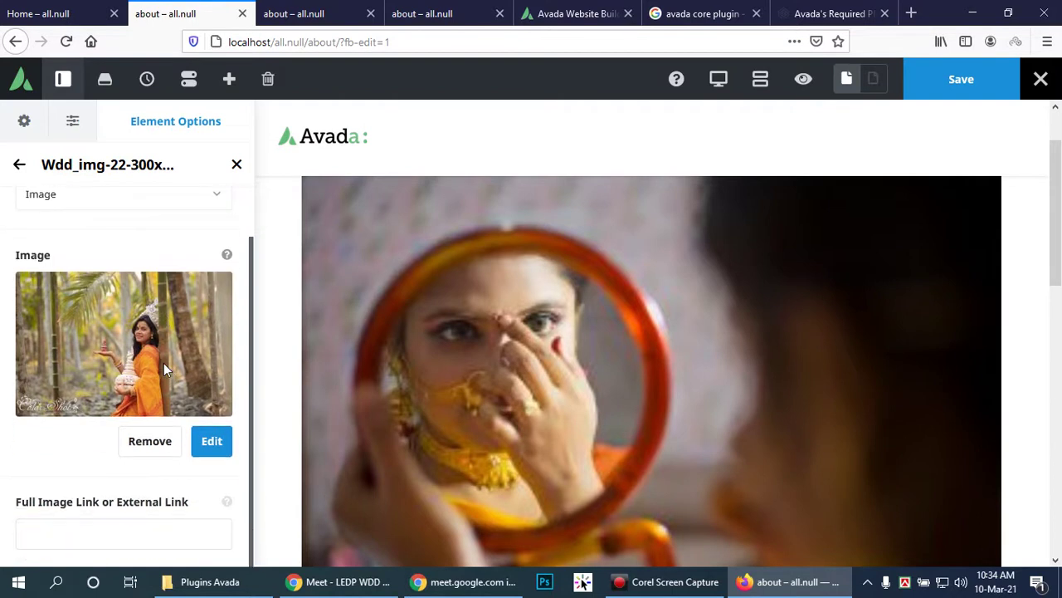
{"action": "scroll", "coordinate": [163, 361], "scroll_direction": "up", "scroll_amount": 1}
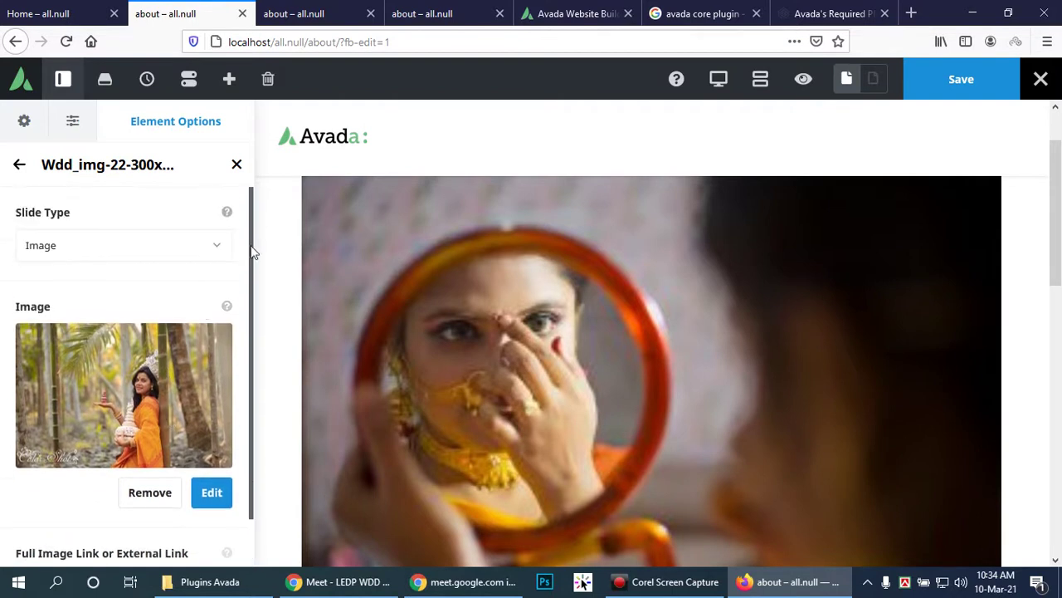
{"action": "left_click", "coordinate": [217, 246]}
{"action": "double_click", "coordinate": [217, 245]}
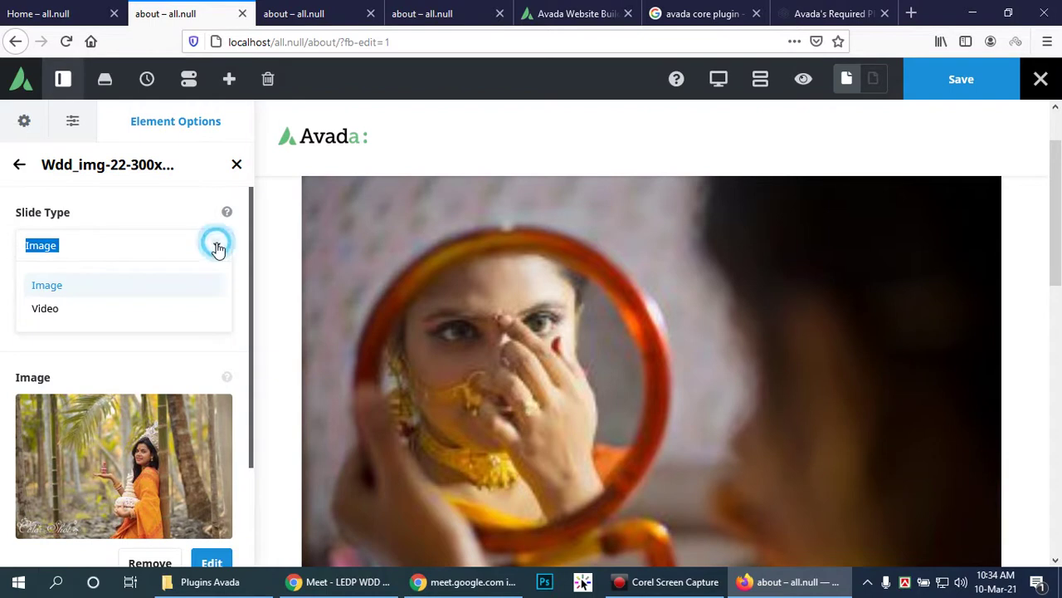
{"action": "mouse_move", "coordinate": [1008, 213]}
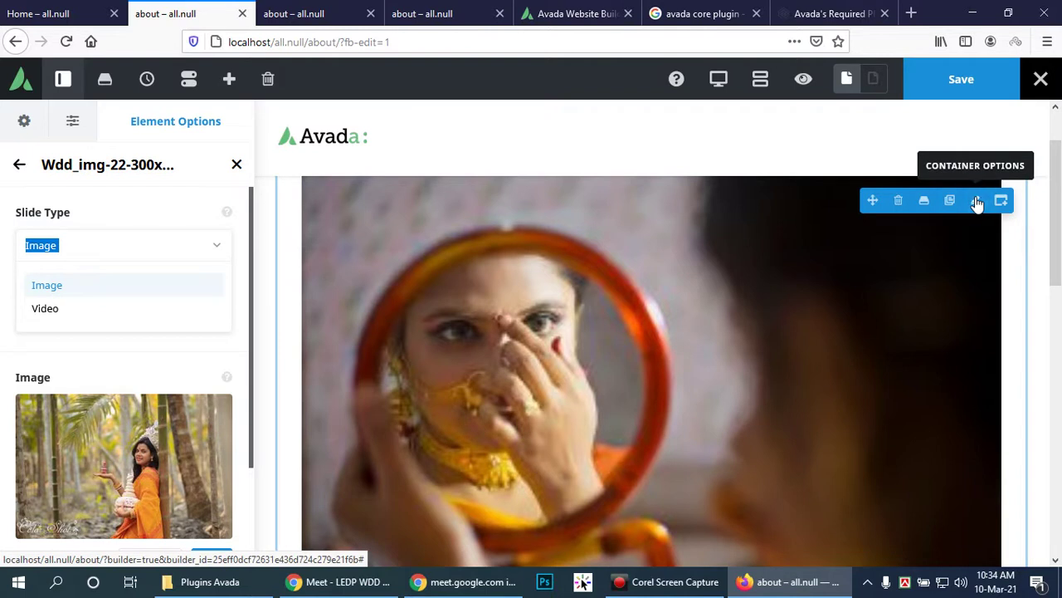
Step: In the slider container's General options, switch Height from Minimum Height to Auto
{"action": "left_click", "coordinate": [977, 202]}
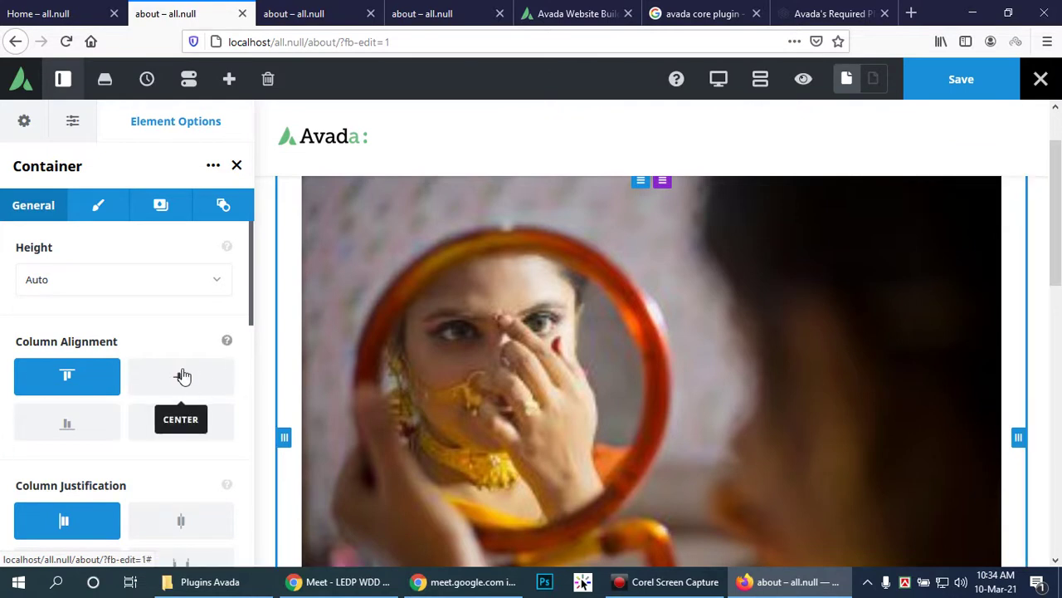
{"action": "left_click", "coordinate": [207, 279]}
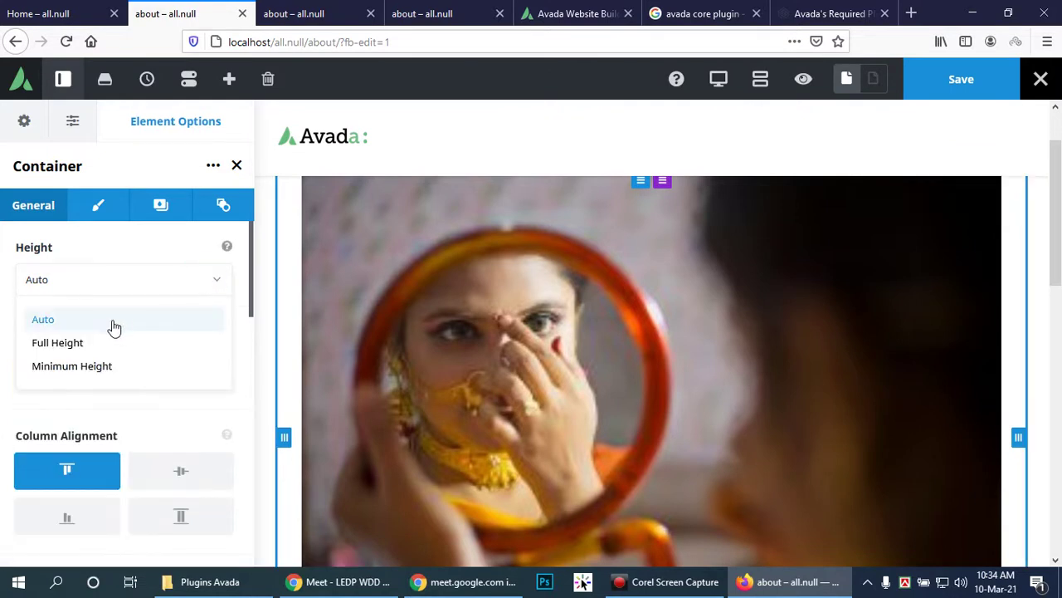
{"action": "left_click", "coordinate": [97, 362]}
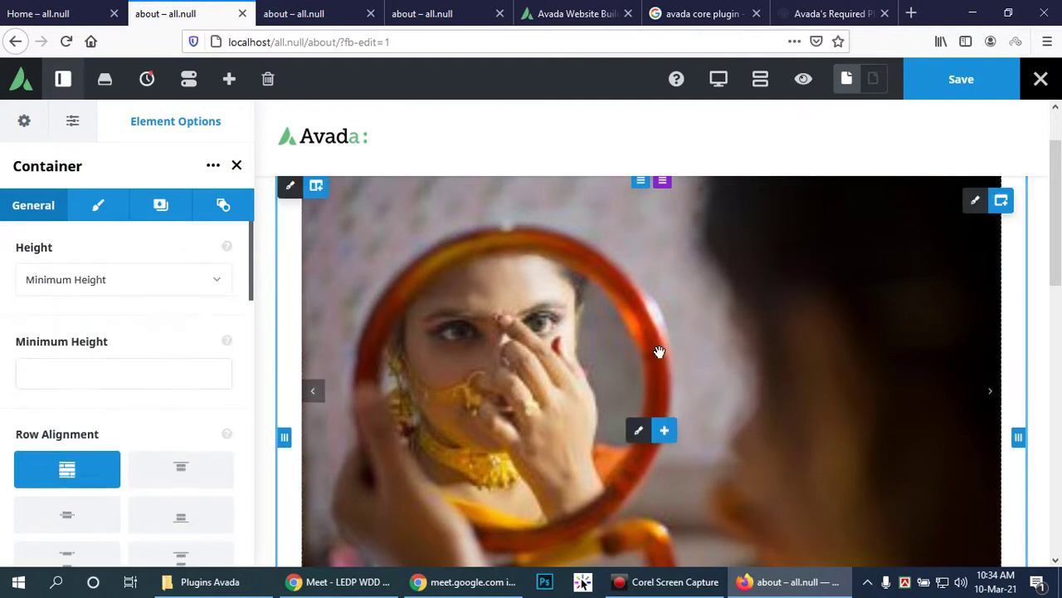
{"action": "scroll", "coordinate": [659, 351], "scroll_direction": "down", "scroll_amount": 3}
{"action": "left_click", "coordinate": [213, 370]}
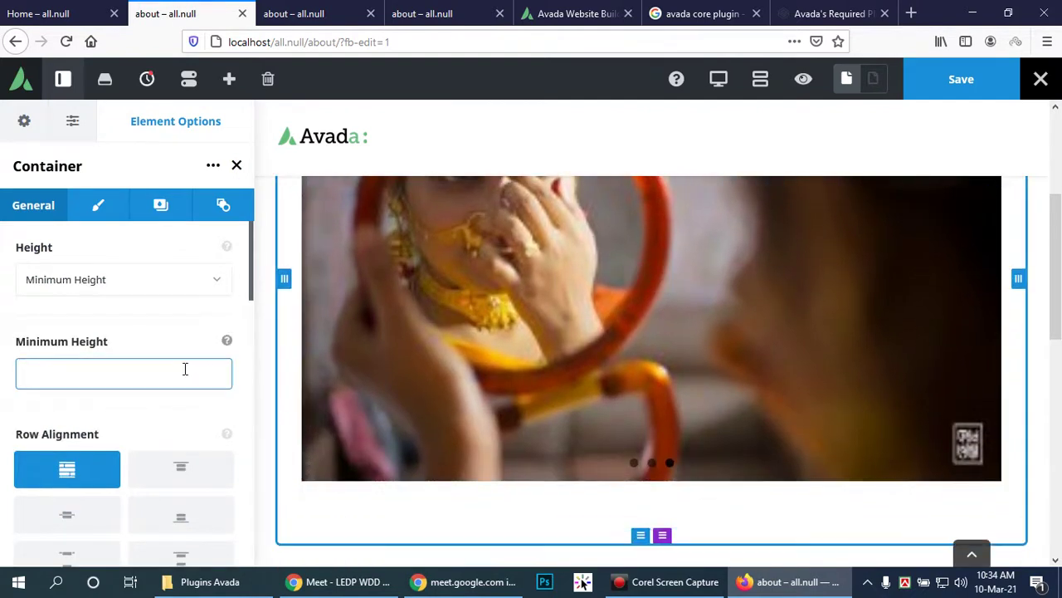
{"action": "left_click", "coordinate": [215, 279]}
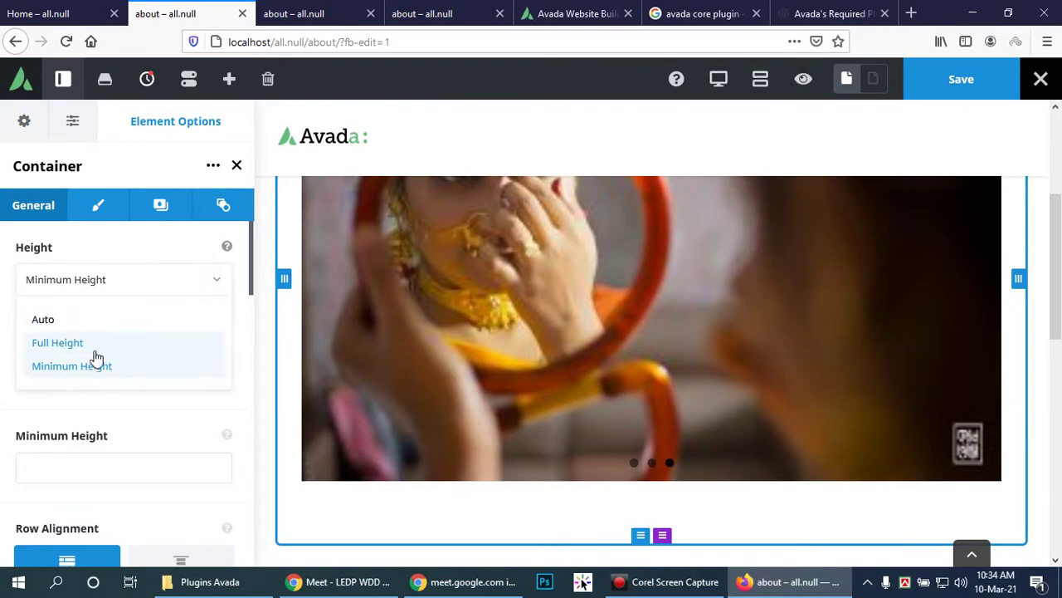
{"action": "left_click", "coordinate": [89, 321]}
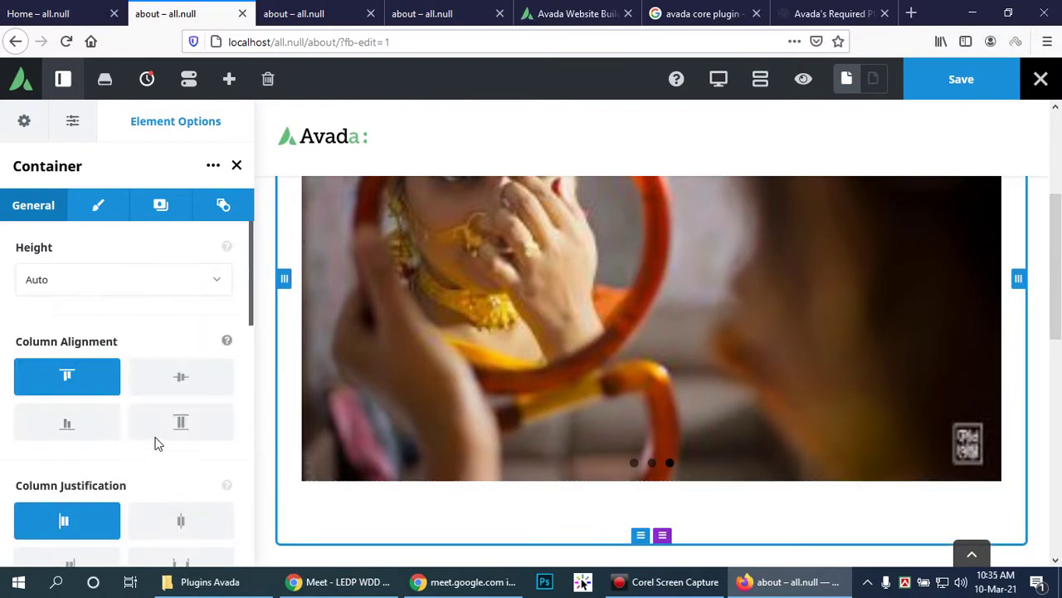
{"action": "scroll", "coordinate": [193, 405], "scroll_direction": "down", "scroll_amount": 6}
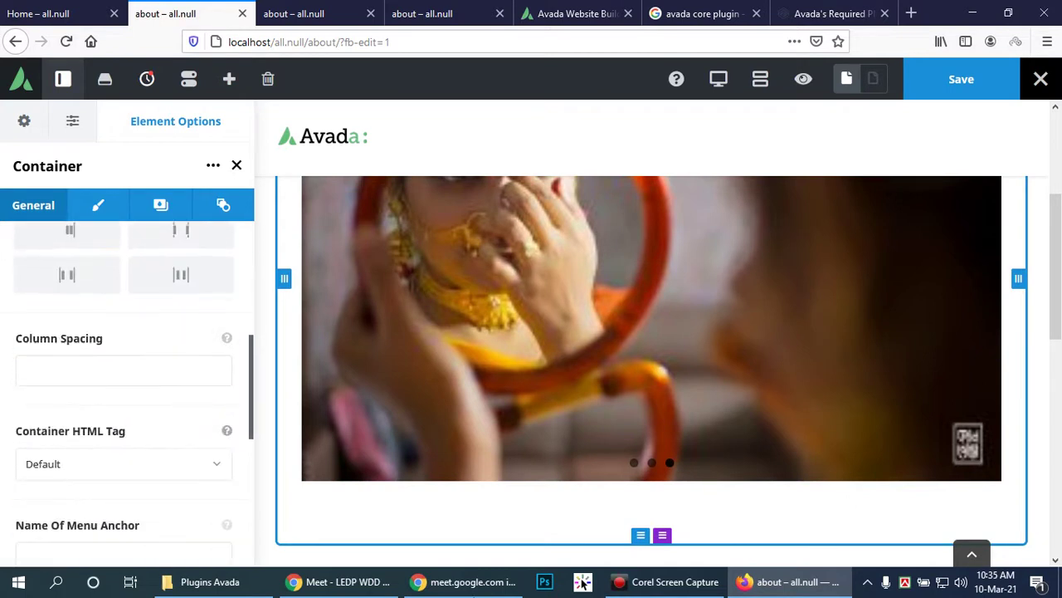
Step: Return to the page editor and inspect the column spacing value
{"action": "left_click", "coordinate": [615, 579]}
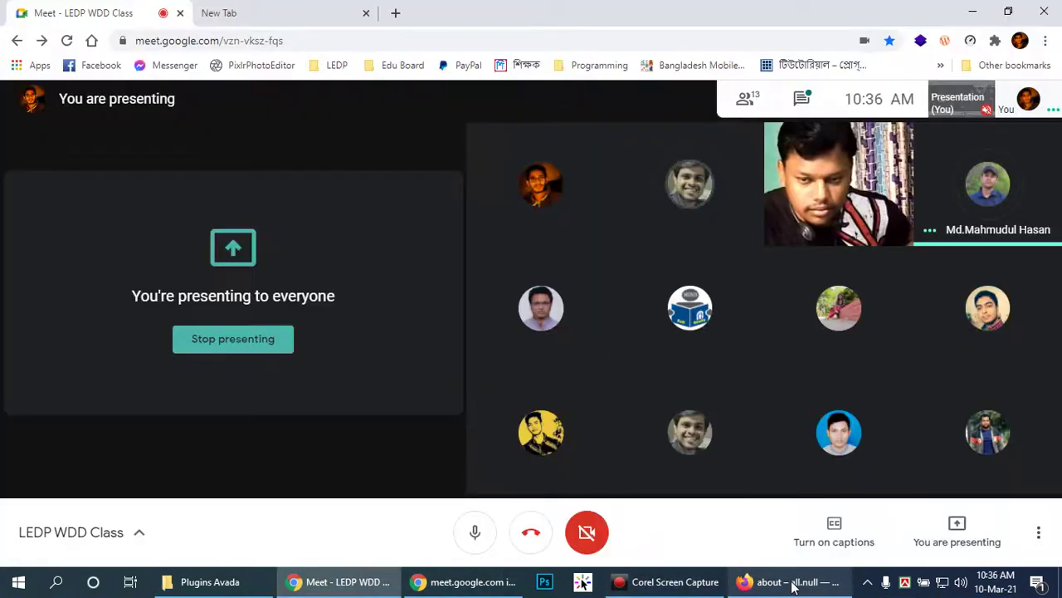
{"action": "left_click", "coordinate": [790, 583]}
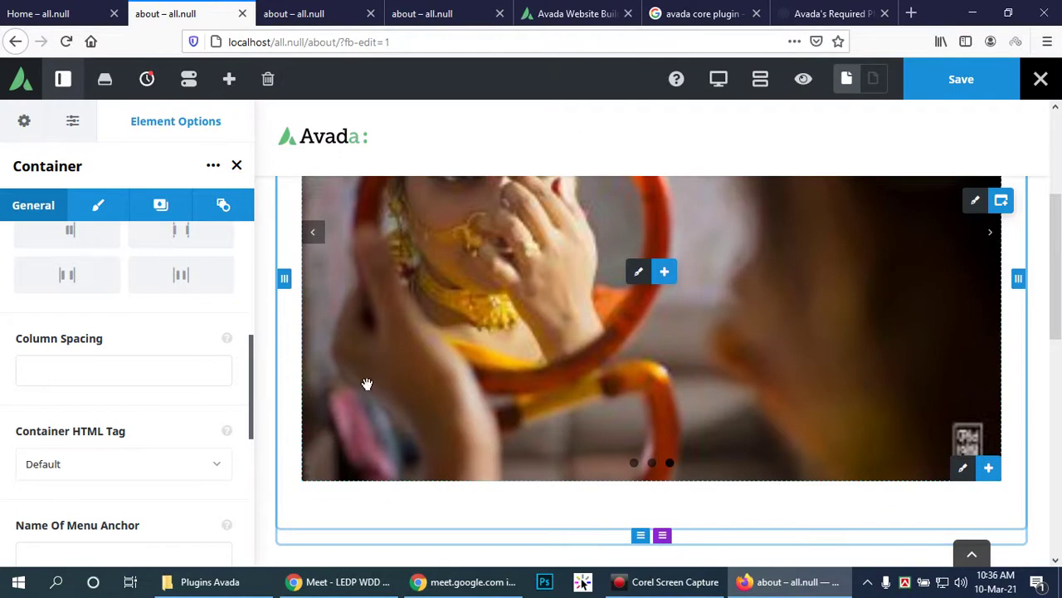
{"action": "left_click", "coordinate": [165, 366]}
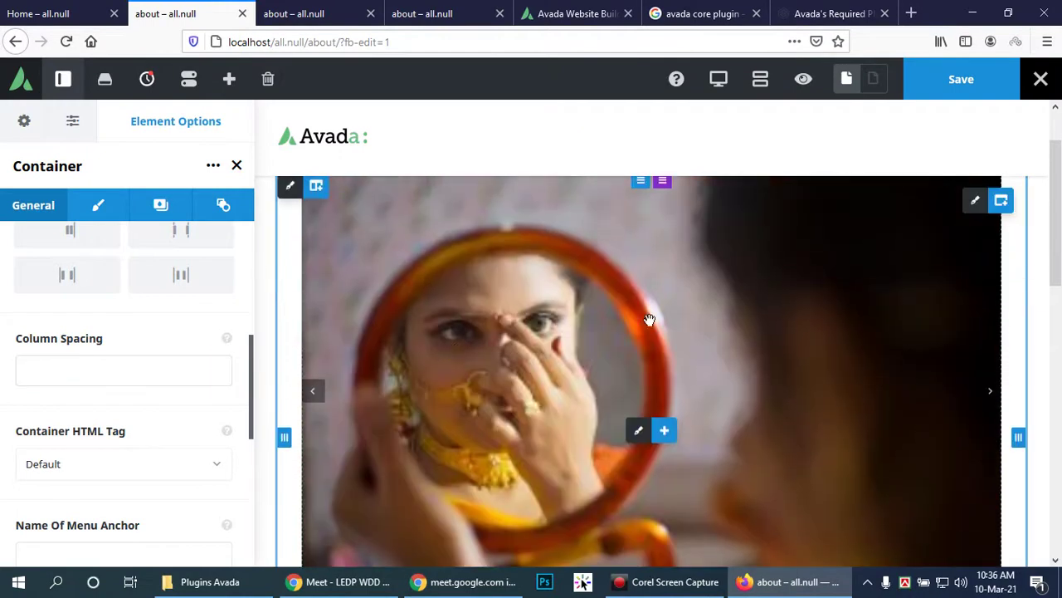
{"action": "left_click", "coordinate": [650, 322]}
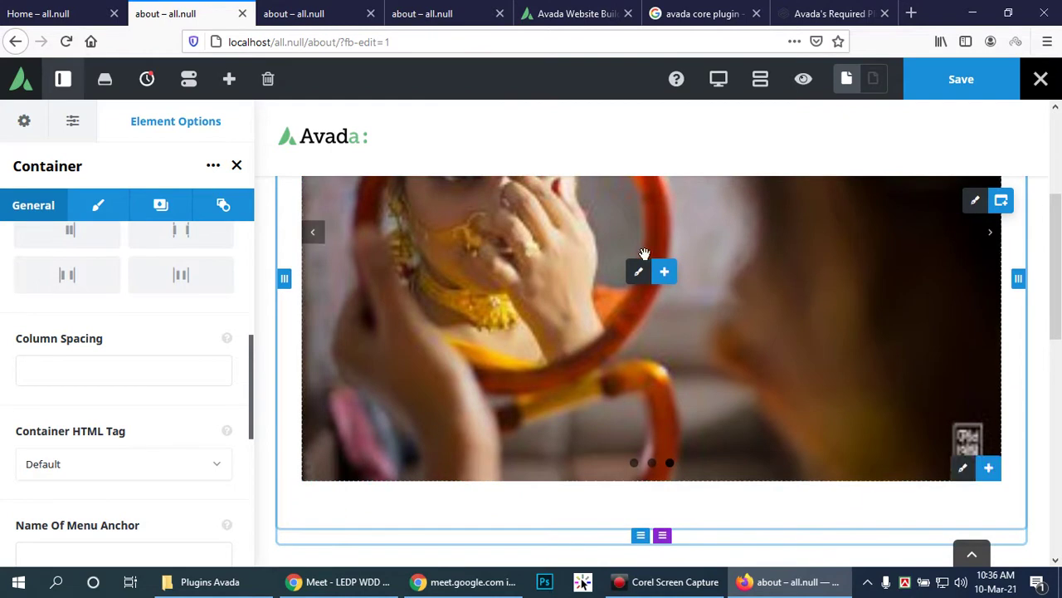
{"action": "mouse_move", "coordinate": [646, 279]}
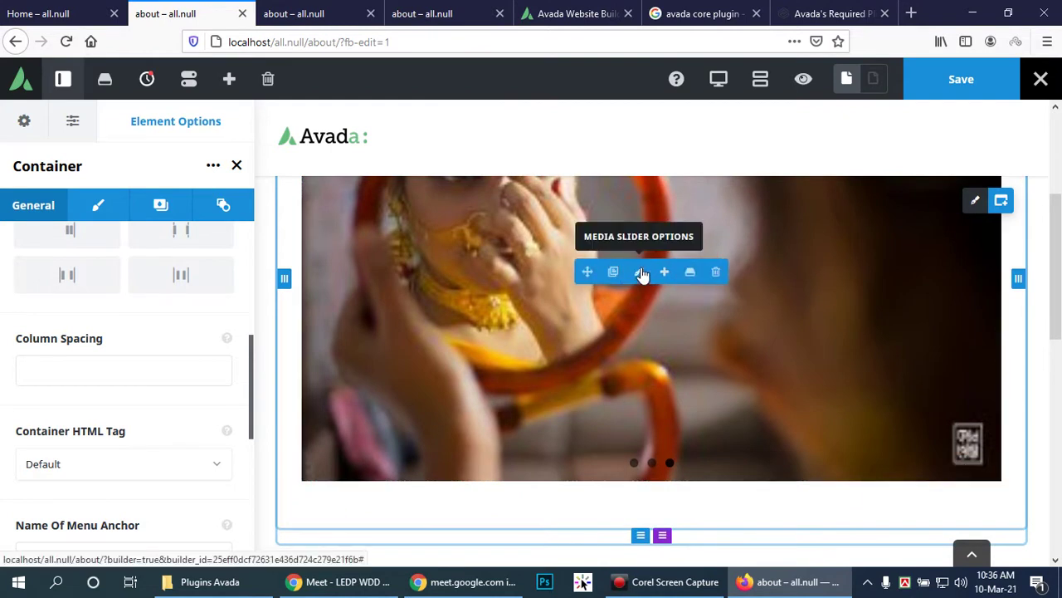
Step: Open the Media Slider's General tab and scroll through its options
{"action": "left_click", "coordinate": [640, 275]}
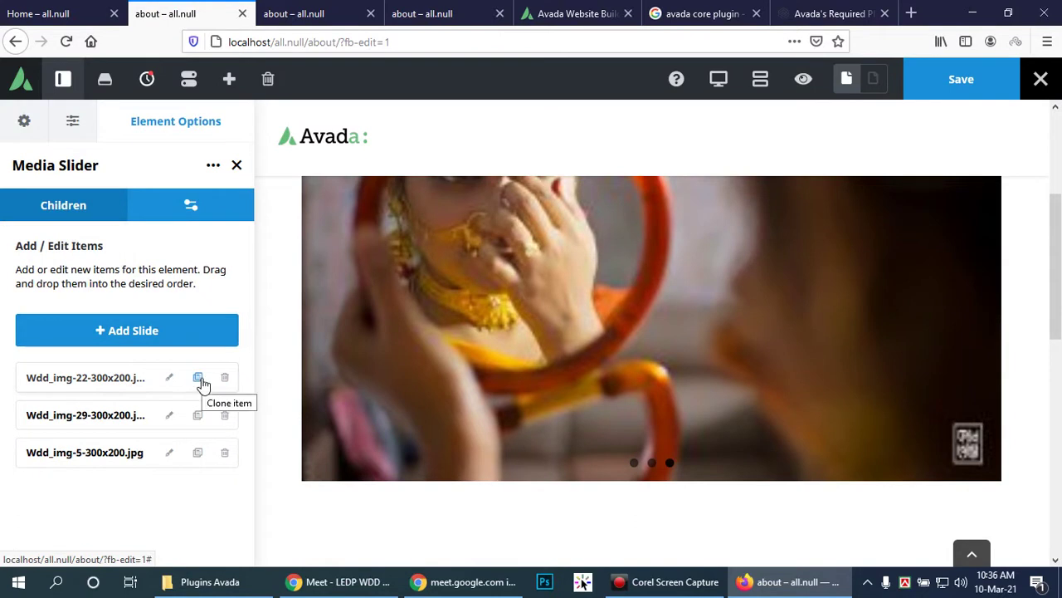
{"action": "left_click", "coordinate": [190, 205]}
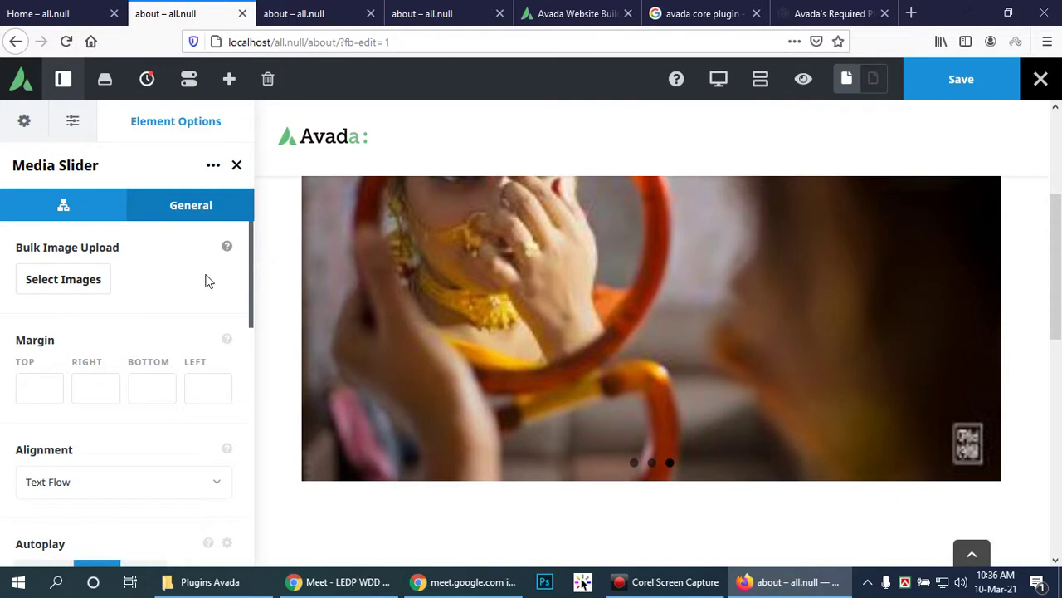
{"action": "scroll", "coordinate": [208, 281], "scroll_direction": "down", "scroll_amount": 3}
{"action": "scroll", "coordinate": [208, 283], "scroll_direction": "up", "scroll_amount": 1}
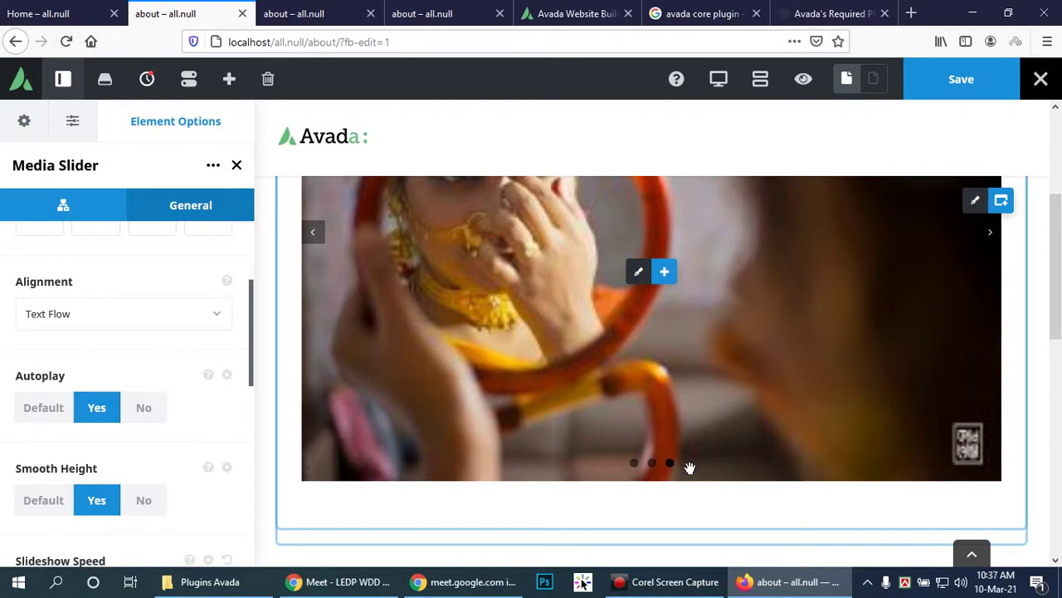
{"action": "scroll", "coordinate": [650, 410], "scroll_direction": "down", "scroll_amount": 2}
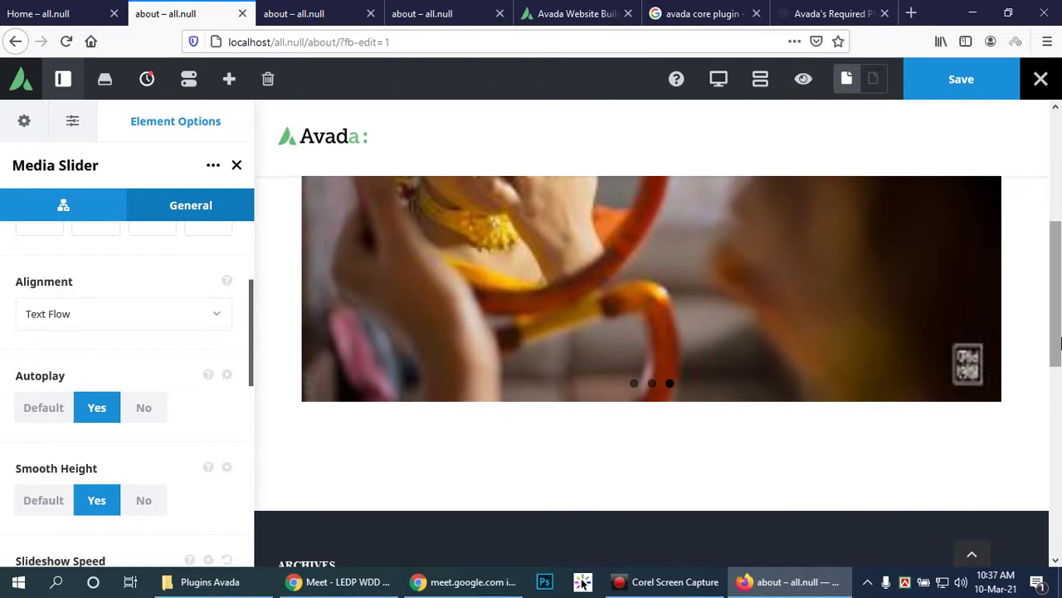
{"action": "scroll", "coordinate": [96, 282], "scroll_direction": "up", "scroll_amount": 4}
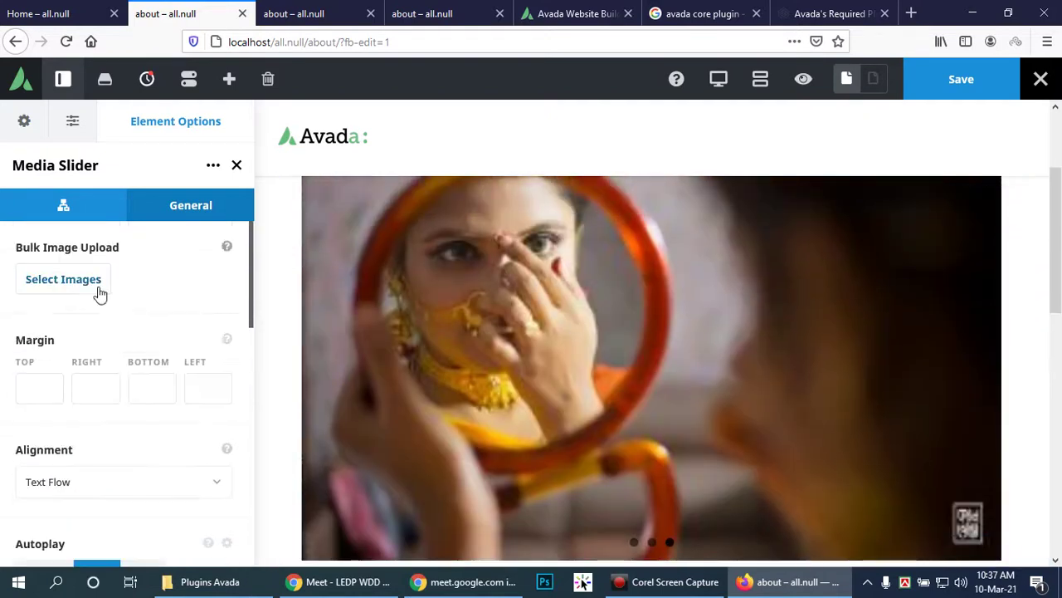
{"action": "scroll", "coordinate": [129, 349], "scroll_direction": "down", "scroll_amount": 2}
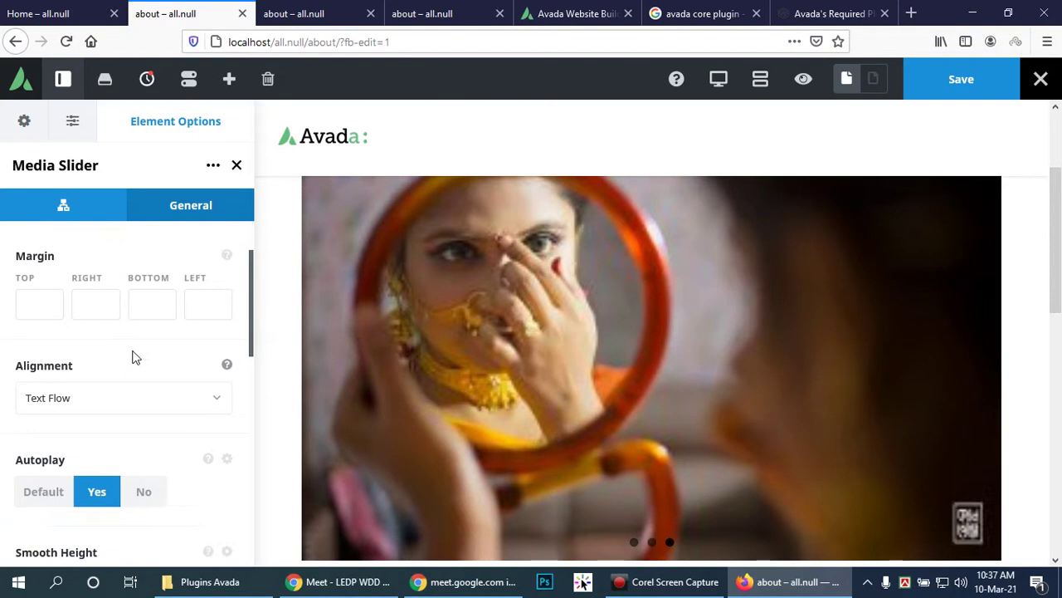
{"action": "scroll", "coordinate": [159, 387], "scroll_direction": "down", "scroll_amount": 4}
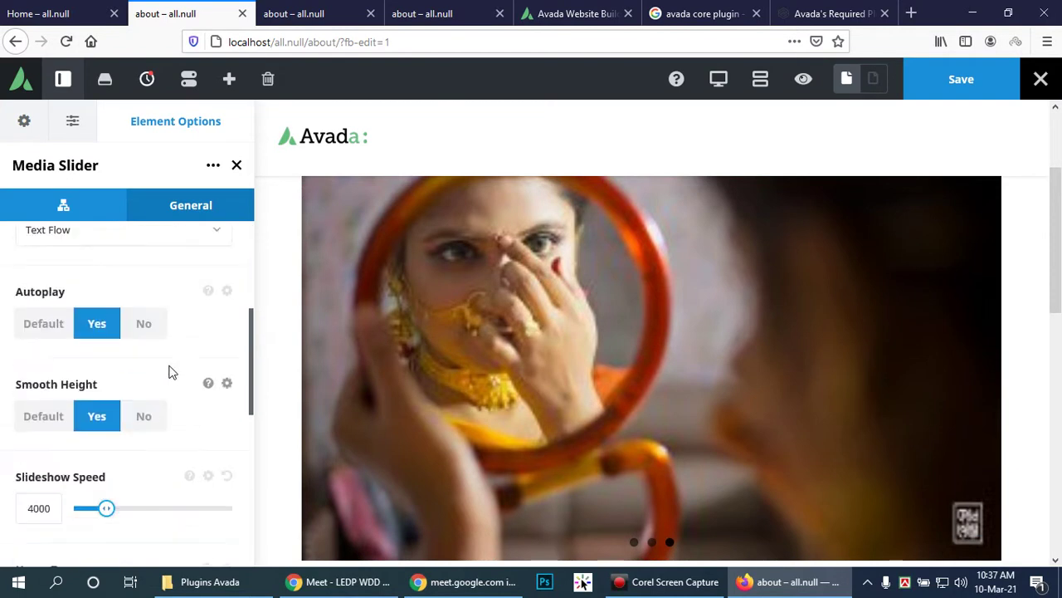
{"action": "scroll", "coordinate": [169, 371], "scroll_direction": "down", "scroll_amount": 2}
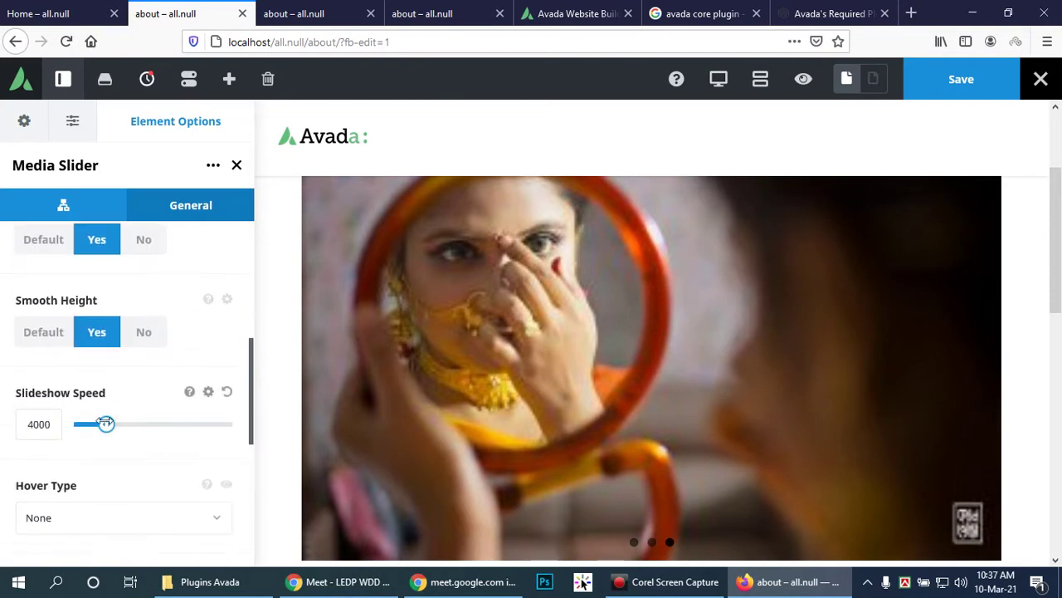
{"action": "scroll", "coordinate": [129, 444], "scroll_direction": "down", "scroll_amount": 6}
Step: Check the slider image width and height fields, then return to the three-slide list
{"action": "left_click", "coordinate": [86, 389]}
{"action": "left_click", "coordinate": [192, 384]}
{"action": "scroll", "coordinate": [189, 382], "scroll_direction": "down", "scroll_amount": 3}
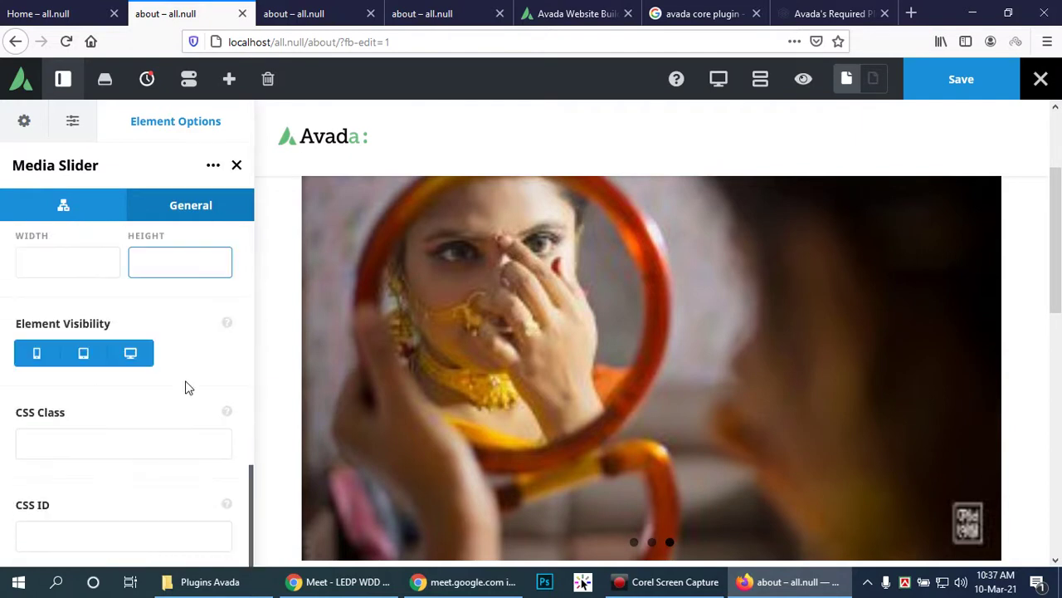
{"action": "scroll", "coordinate": [185, 379], "scroll_direction": "up", "scroll_amount": 15}
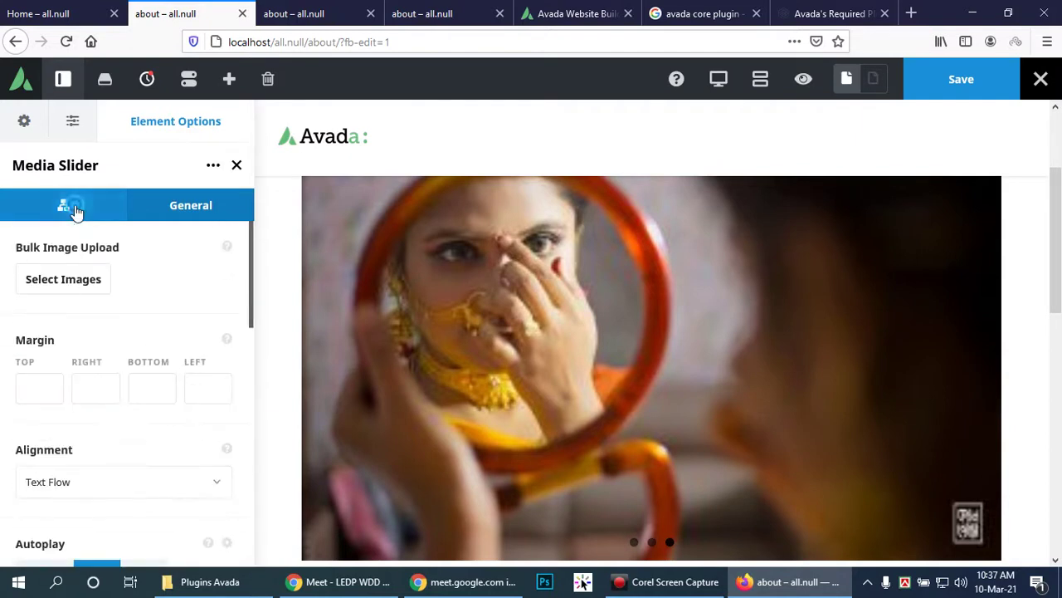
{"action": "left_click", "coordinate": [73, 209]}
{"action": "scroll", "coordinate": [704, 408], "scroll_direction": "down", "scroll_amount": 3}
{"action": "scroll", "coordinate": [704, 408], "scroll_direction": "up", "scroll_amount": 4}
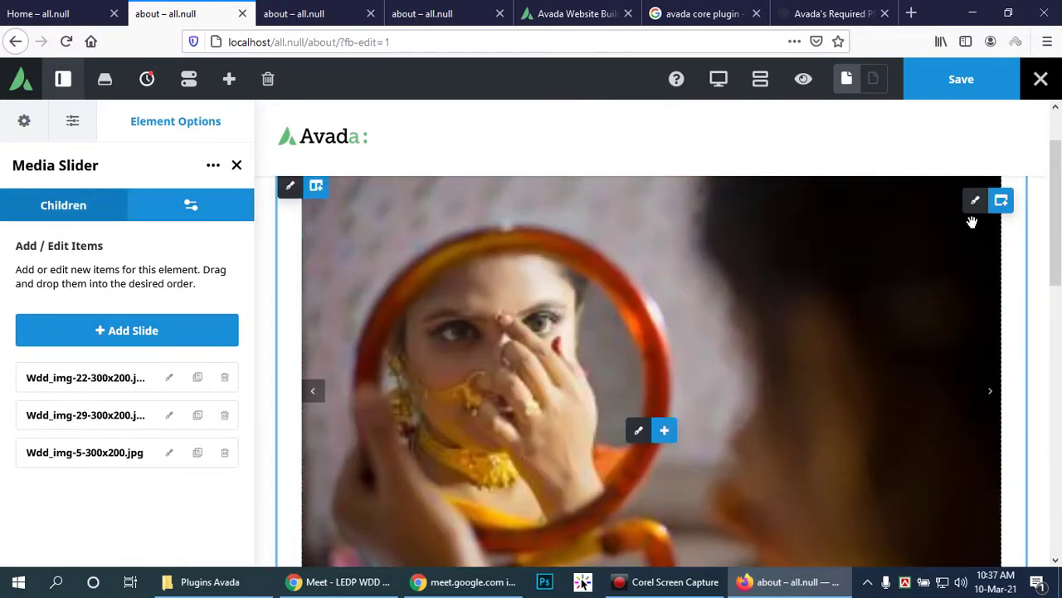
{"action": "scroll", "coordinate": [291, 204], "scroll_direction": "up", "scroll_amount": 2}
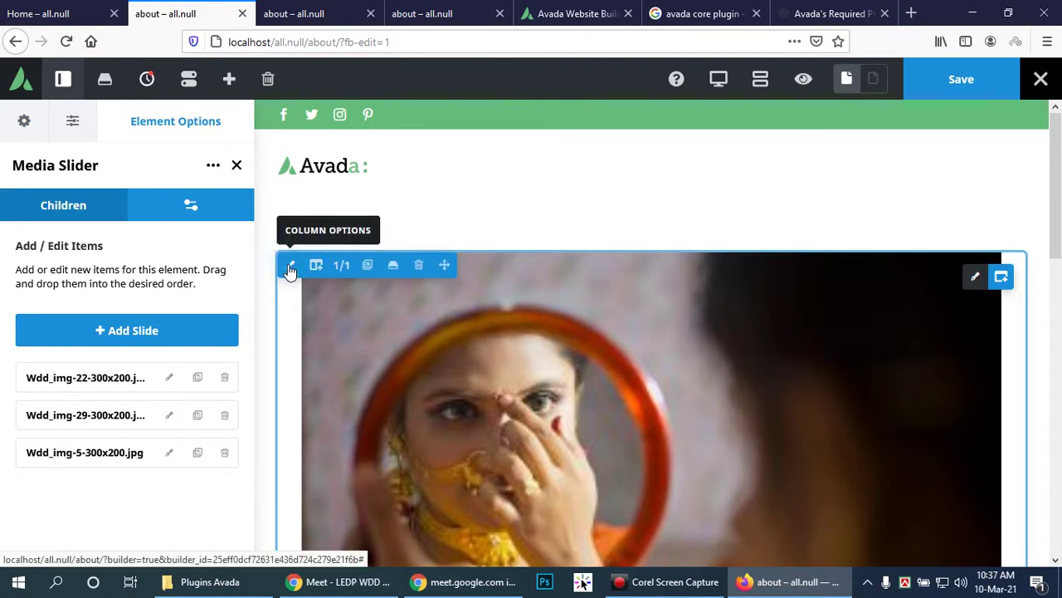
Step: Set the slider column's Alignment to Default and its Content Layout to Block
{"action": "left_click", "coordinate": [290, 267]}
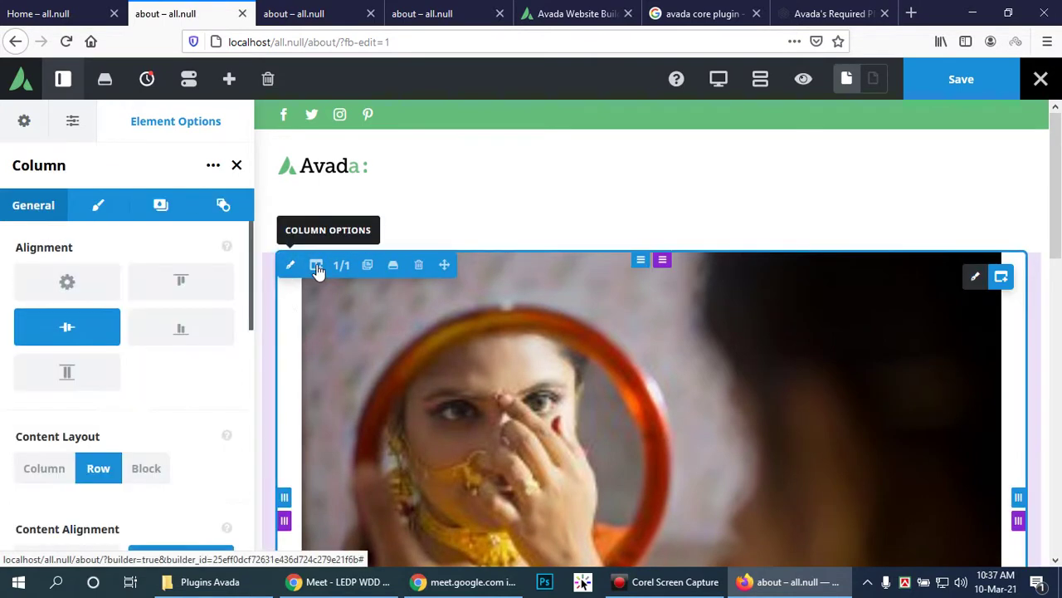
{"action": "left_click", "coordinate": [80, 285]}
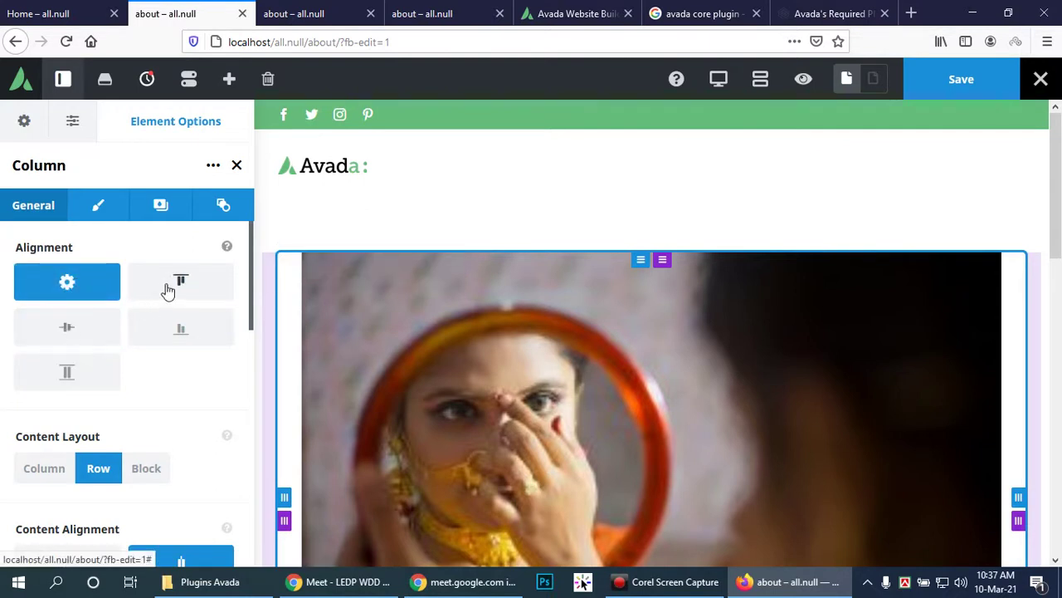
{"action": "scroll", "coordinate": [118, 373], "scroll_direction": "down", "scroll_amount": 3}
{"action": "left_click", "coordinate": [144, 303]}
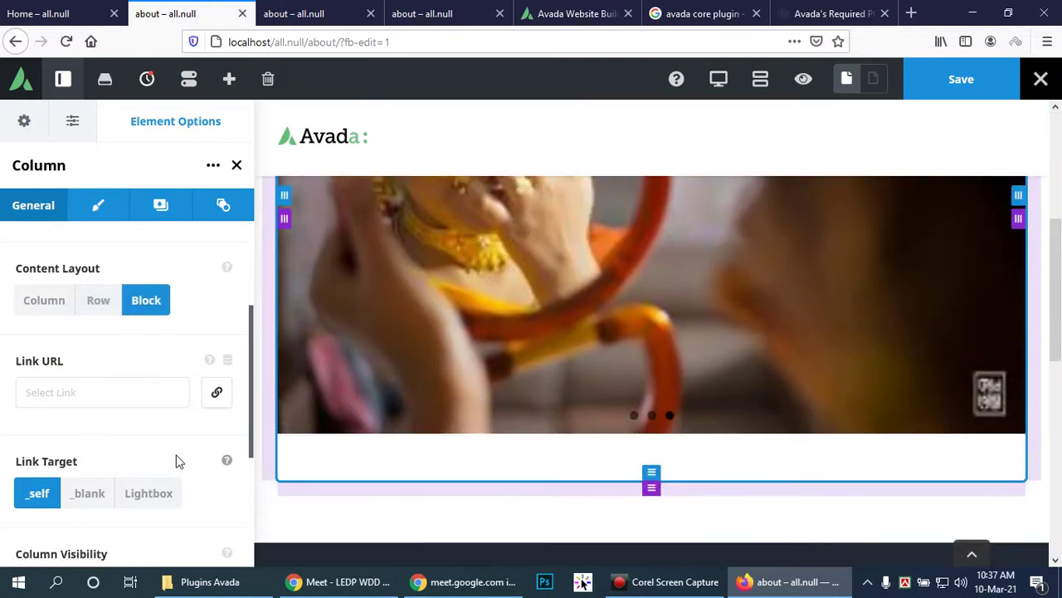
{"action": "scroll", "coordinate": [173, 455], "scroll_direction": "down", "scroll_amount": 3}
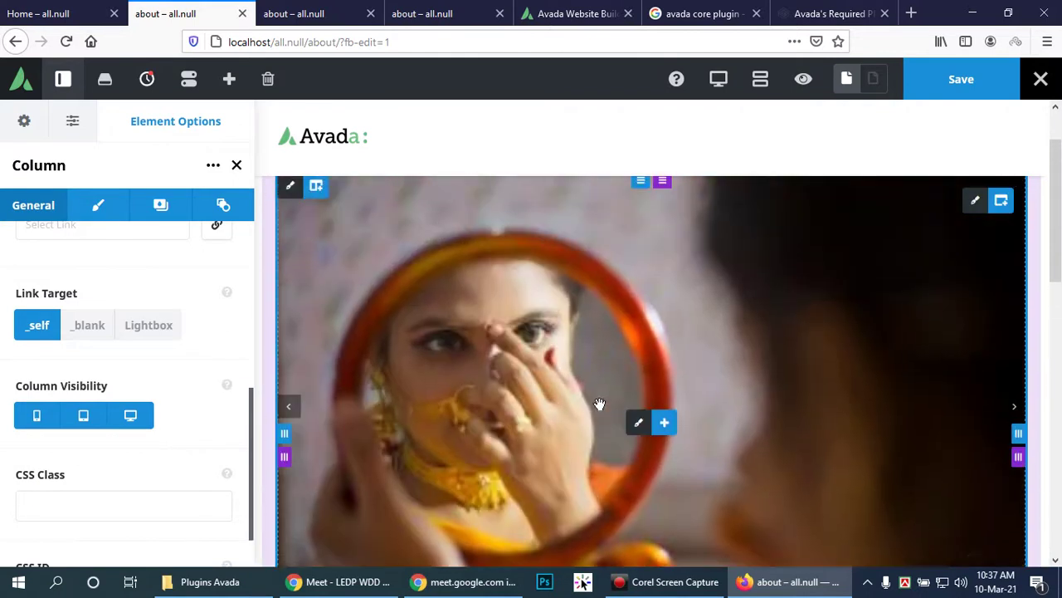
{"action": "scroll", "coordinate": [596, 404], "scroll_direction": "up", "scroll_amount": 1}
{"action": "scroll", "coordinate": [593, 404], "scroll_direction": "down", "scroll_amount": 3}
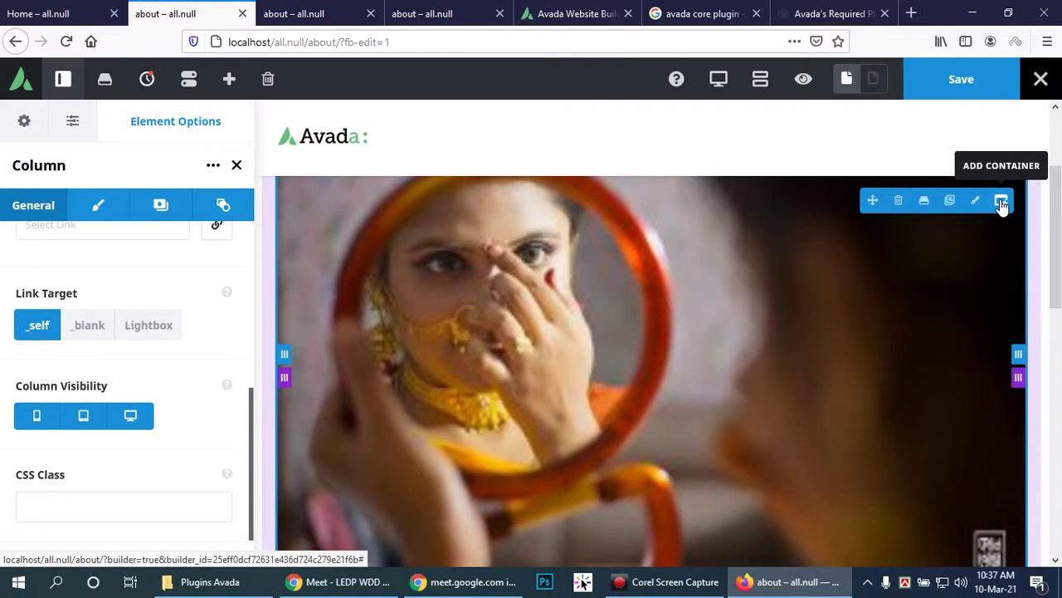
Step: Add a 1/1 container below the slider, then delete it without adding elements
{"action": "left_click", "coordinate": [1002, 205]}
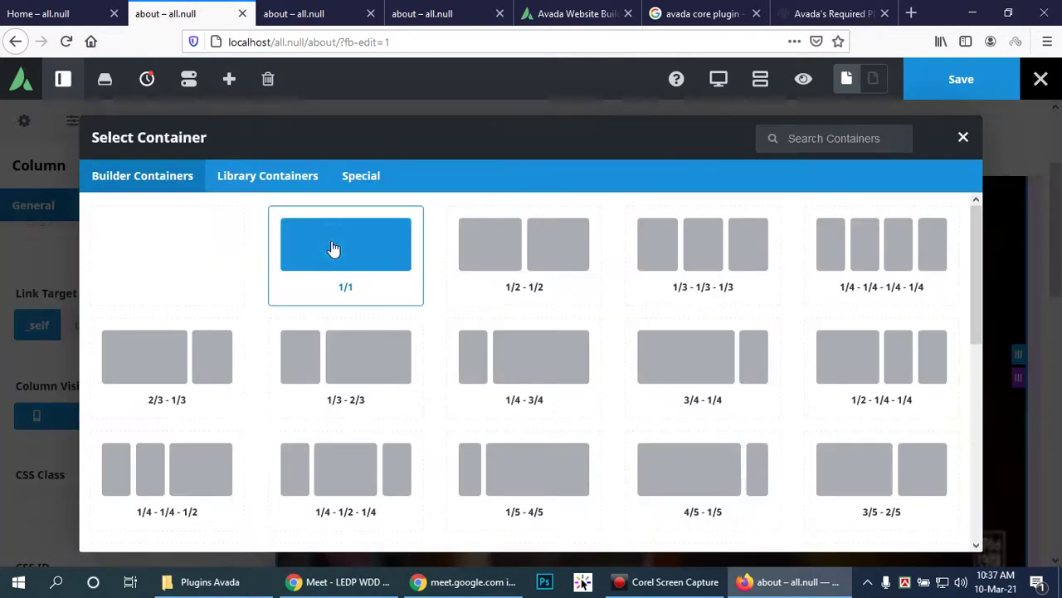
{"action": "left_click", "coordinate": [332, 254]}
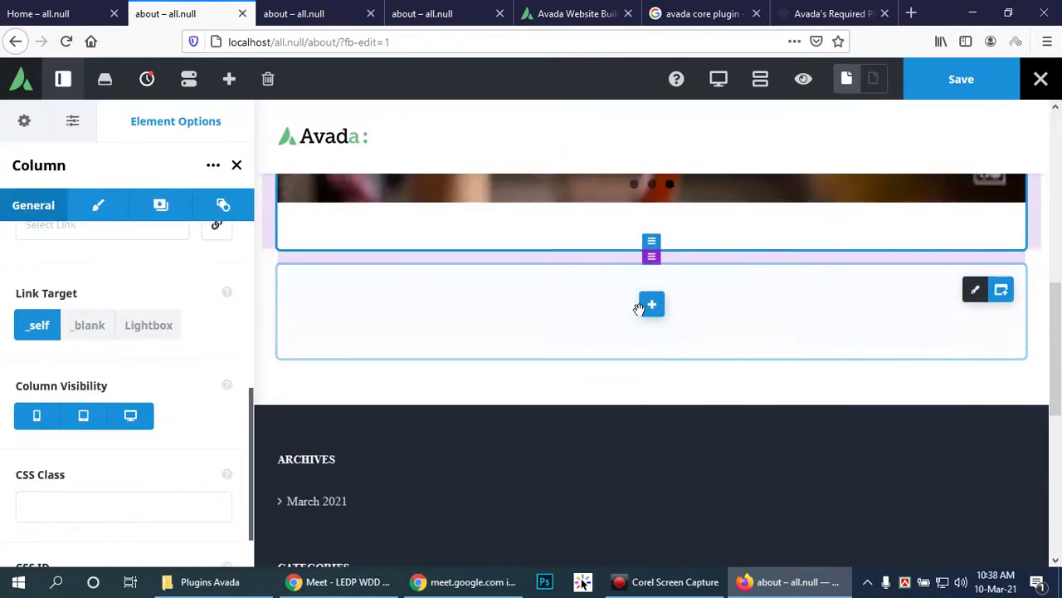
{"action": "left_click", "coordinate": [654, 303]}
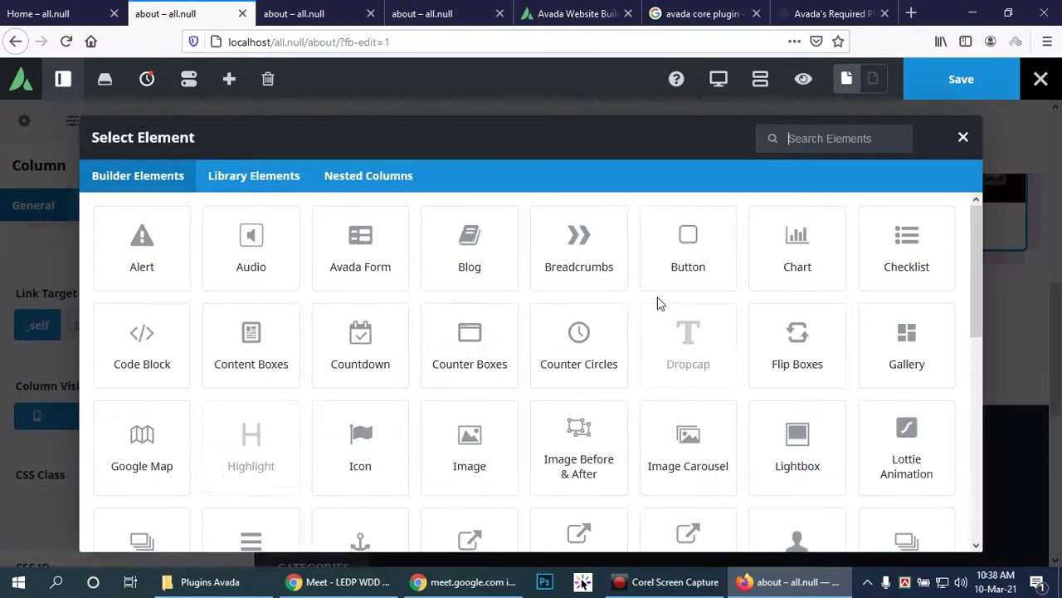
{"action": "scroll", "coordinate": [763, 327], "scroll_direction": "down", "scroll_amount": 1}
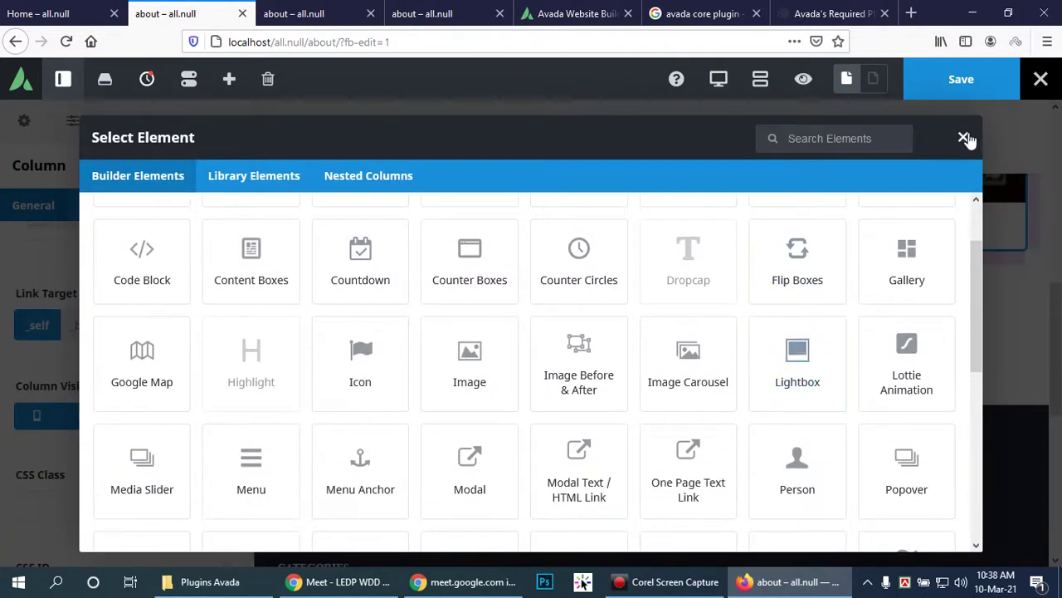
{"action": "left_click", "coordinate": [963, 137]}
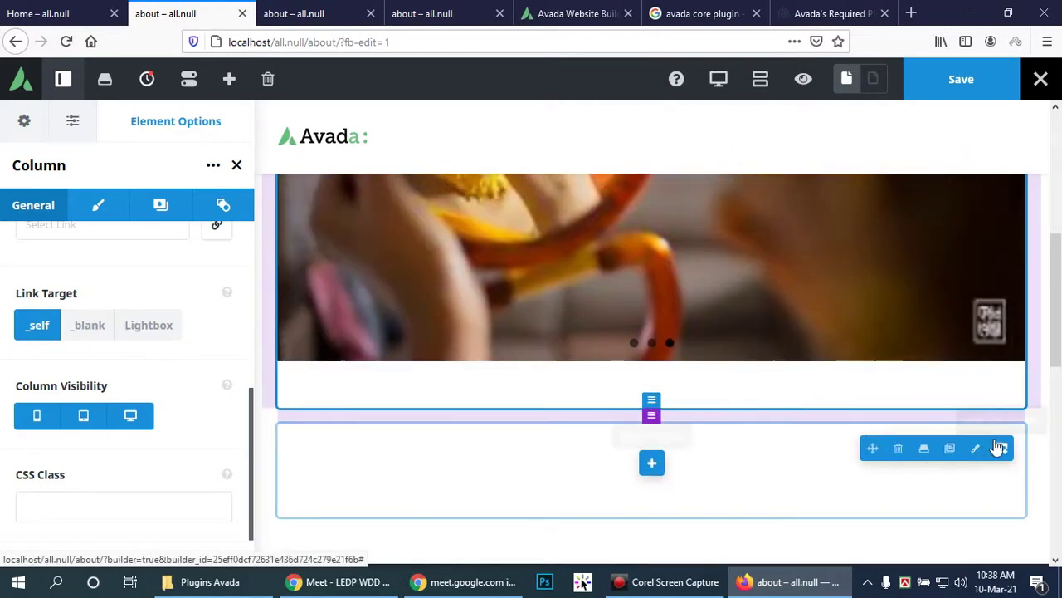
{"action": "left_click", "coordinate": [898, 450]}
{"action": "scroll", "coordinate": [656, 427], "scroll_direction": "up", "scroll_amount": 2}
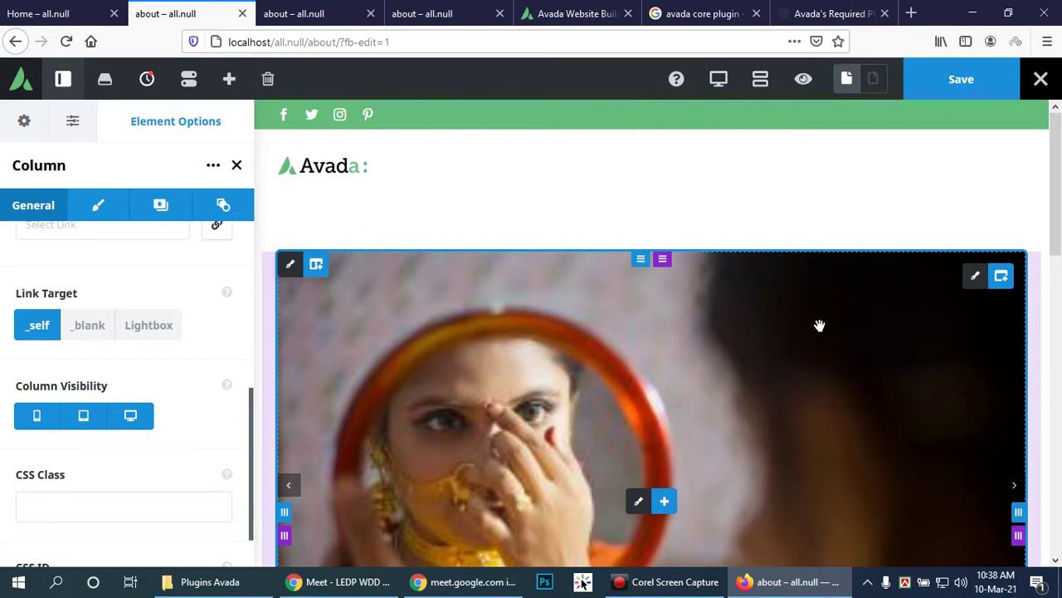
Step: Switch the column width to Auto, then restore it to 1/1
{"action": "left_click", "coordinate": [101, 207]}
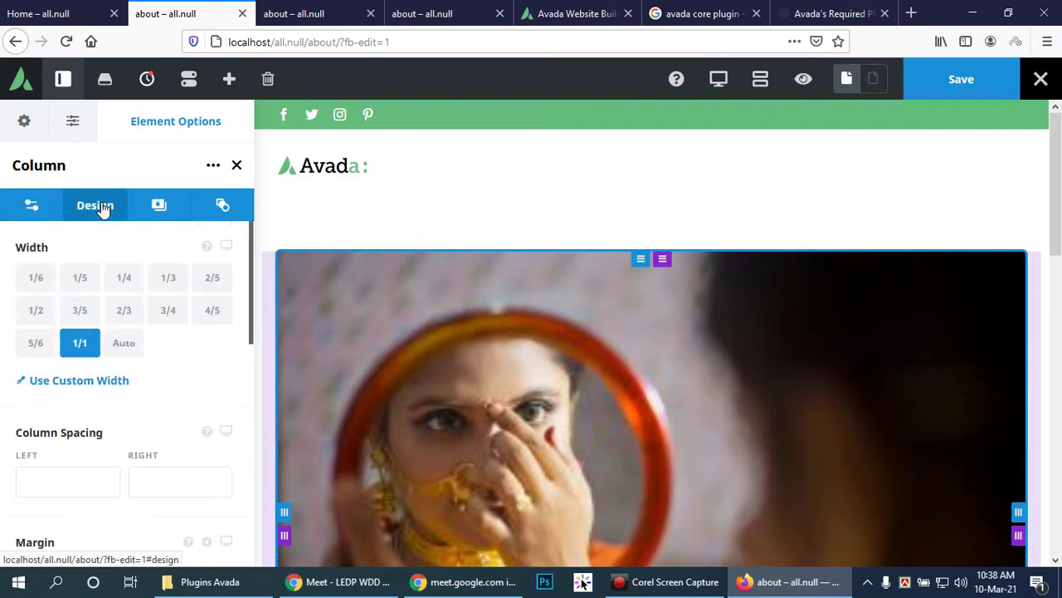
{"action": "left_click", "coordinate": [124, 342]}
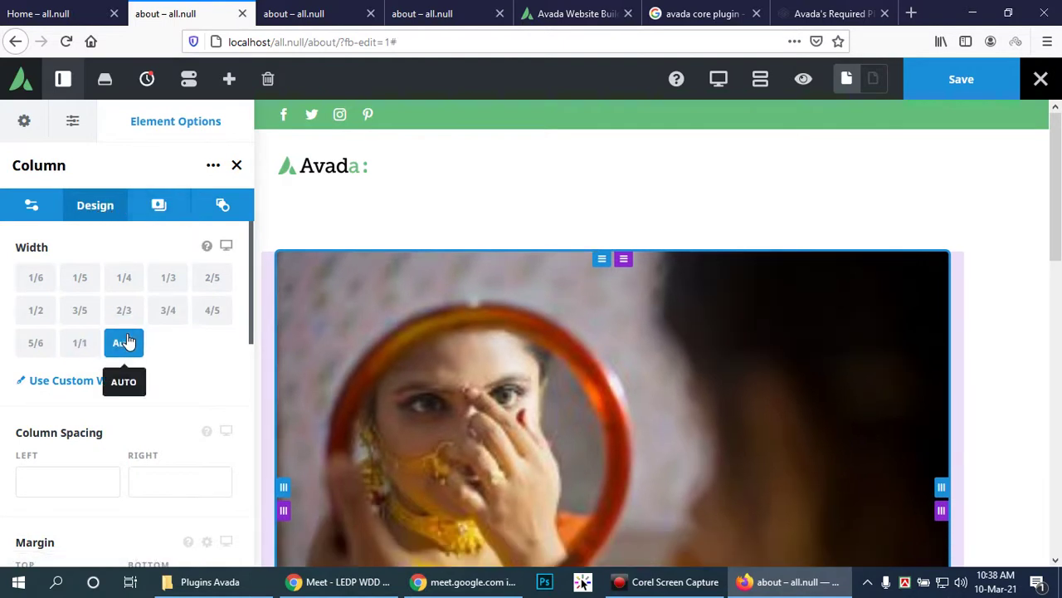
{"action": "left_click", "coordinate": [81, 343]}
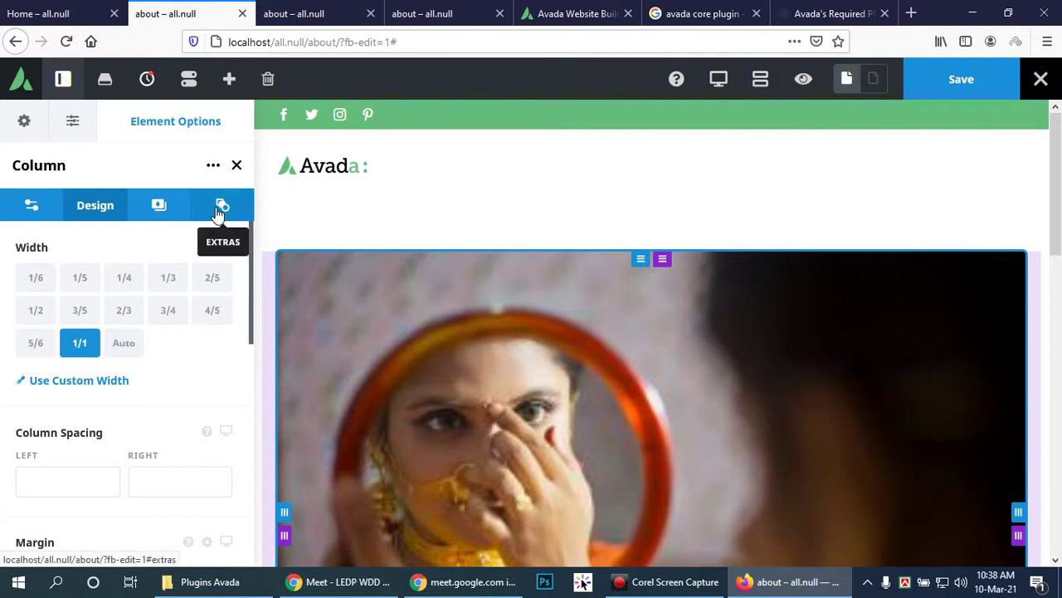
Step: Set the column's Animation Type to Fade in the Extras options
{"action": "left_click", "coordinate": [219, 213]}
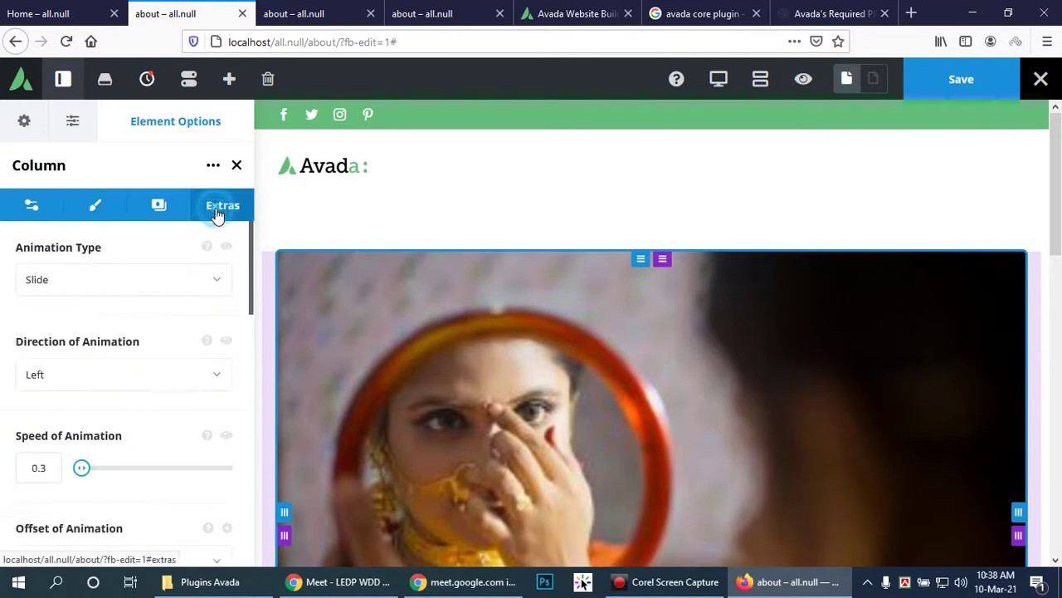
{"action": "left_click", "coordinate": [221, 280]}
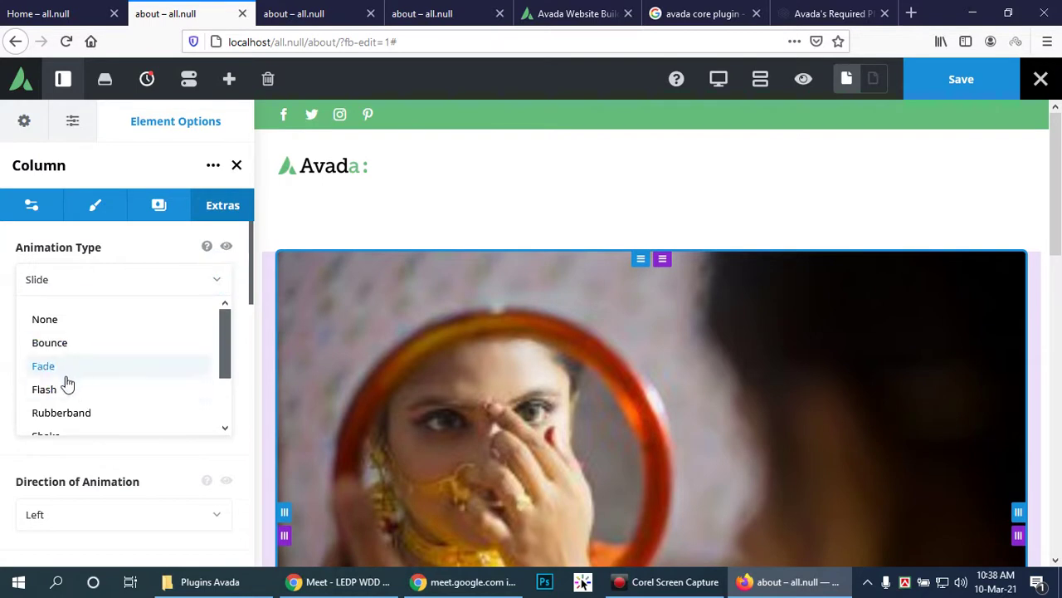
{"action": "scroll", "coordinate": [73, 365], "scroll_direction": "down", "scroll_amount": 2}
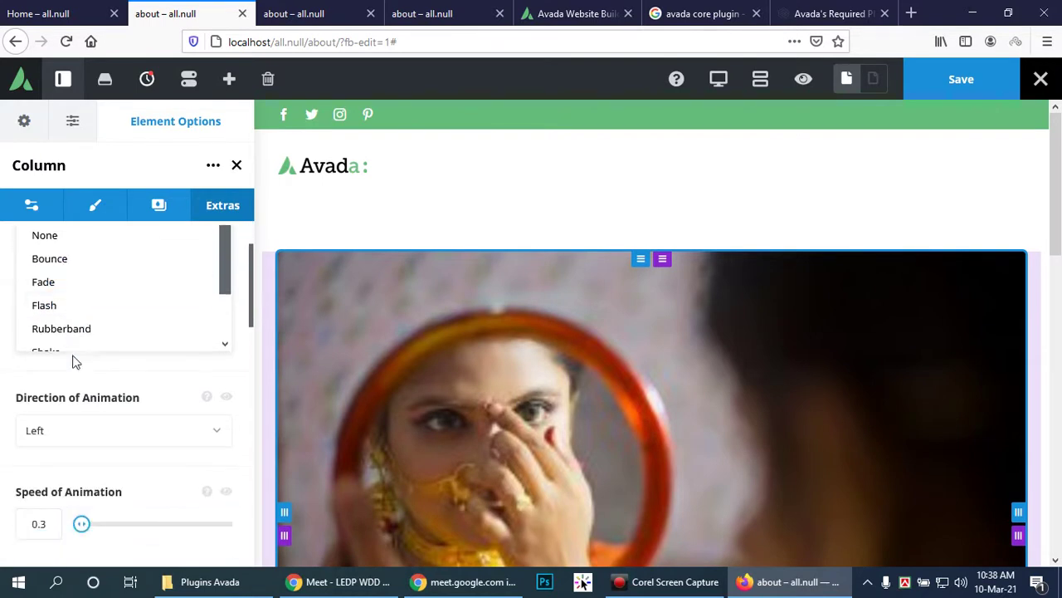
{"action": "scroll", "coordinate": [138, 305], "scroll_direction": "down", "scroll_amount": 2}
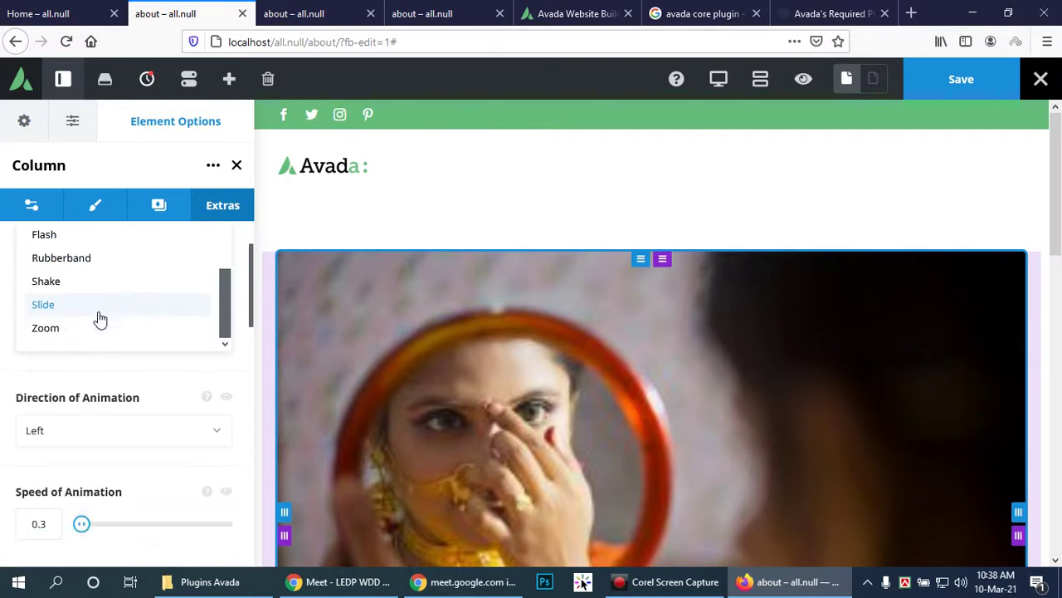
{"action": "scroll", "coordinate": [166, 316], "scroll_direction": "up", "scroll_amount": 3}
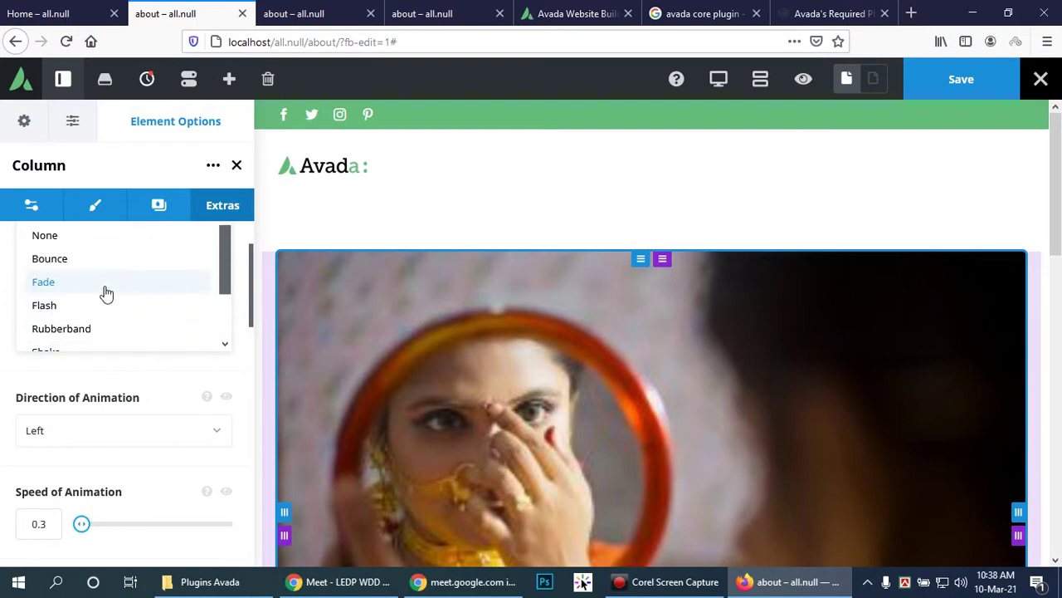
{"action": "left_click", "coordinate": [85, 284]}
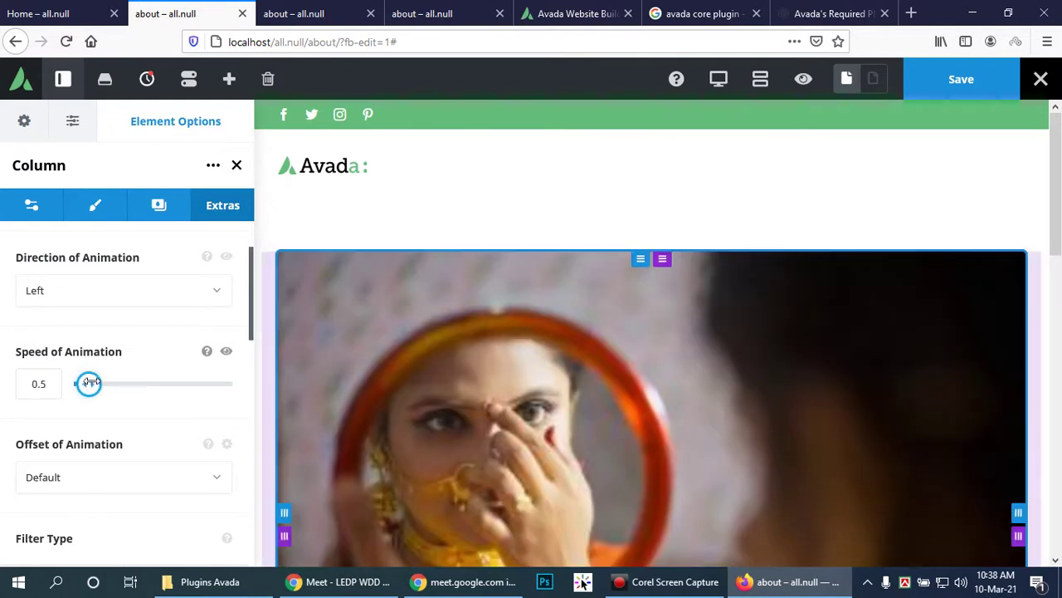
Step: Adjust the animation speed, keep the default offset, and review the default filters
{"action": "left_click_drag", "start_coordinate": [83, 382], "coordinate": [81, 383]}
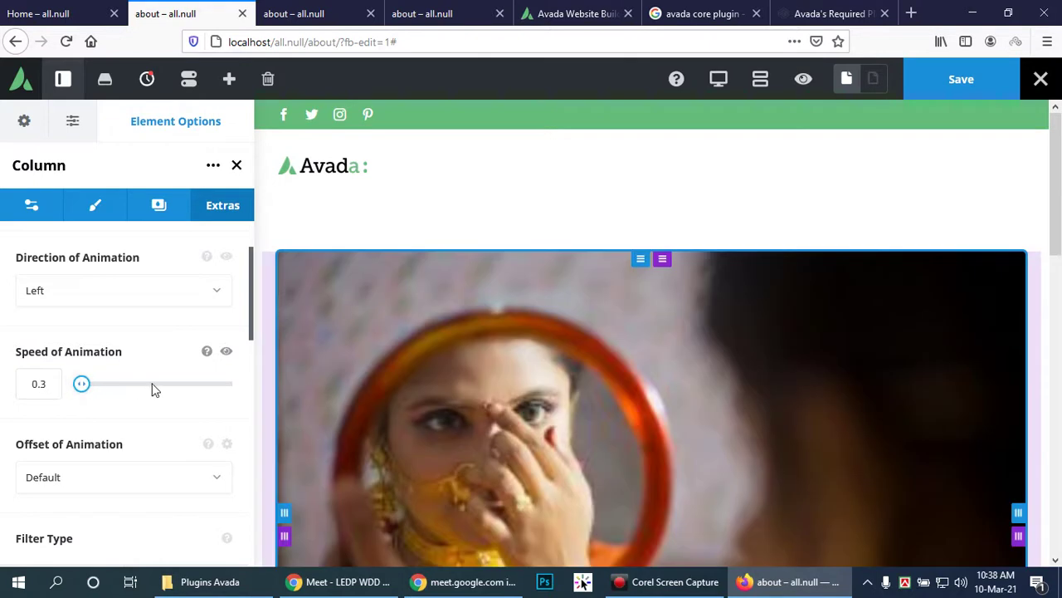
{"action": "scroll", "coordinate": [159, 438], "scroll_direction": "down", "scroll_amount": 2}
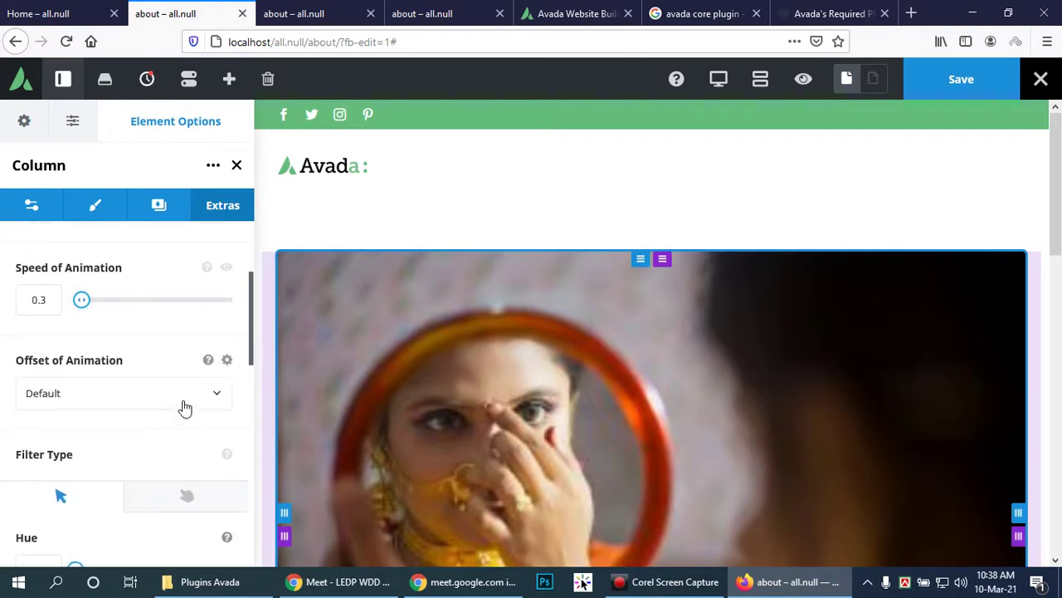
{"action": "left_click", "coordinate": [219, 397]}
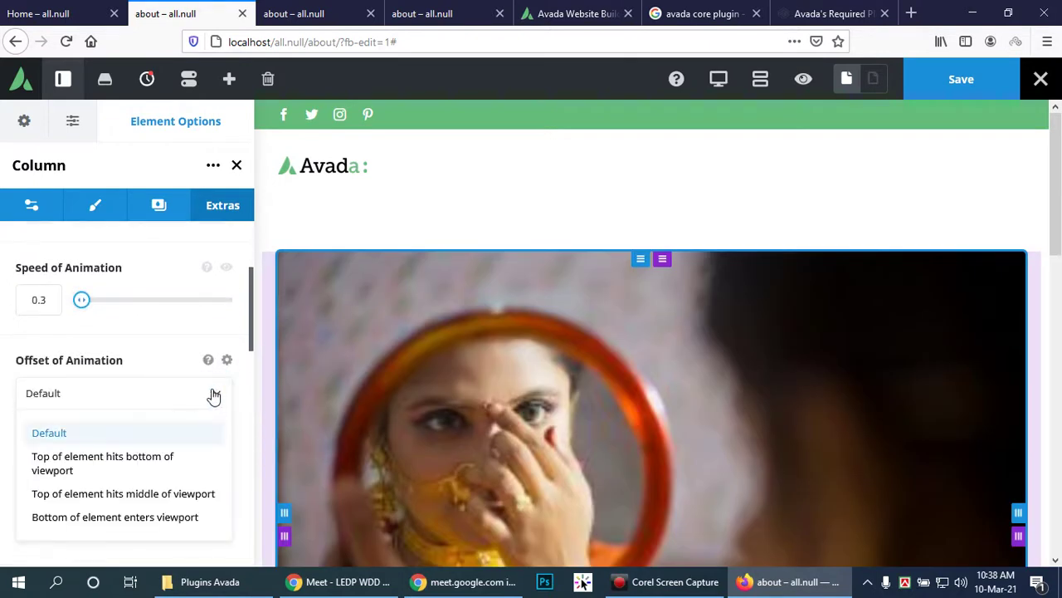
{"action": "left_click", "coordinate": [214, 390]}
{"action": "scroll", "coordinate": [212, 390], "scroll_direction": "down", "scroll_amount": 4}
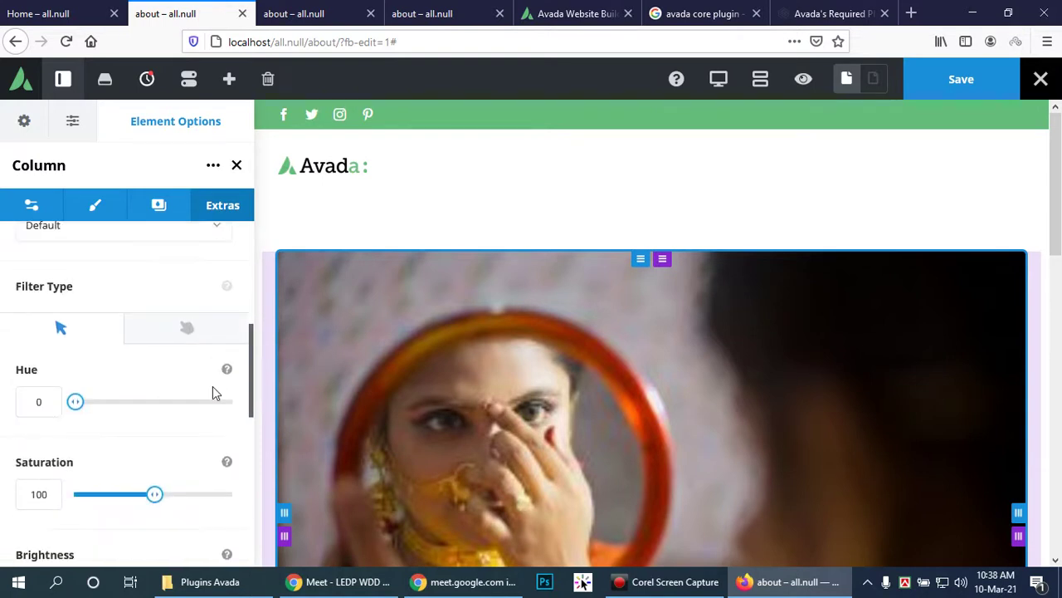
{"action": "scroll", "coordinate": [213, 390], "scroll_direction": "down", "scroll_amount": 2}
{"action": "scroll", "coordinate": [213, 390], "scroll_direction": "up", "scroll_amount": 2}
{"action": "scroll", "coordinate": [213, 386], "scroll_direction": "down", "scroll_amount": 6}
{"action": "scroll", "coordinate": [214, 388], "scroll_direction": "down", "scroll_amount": 6}
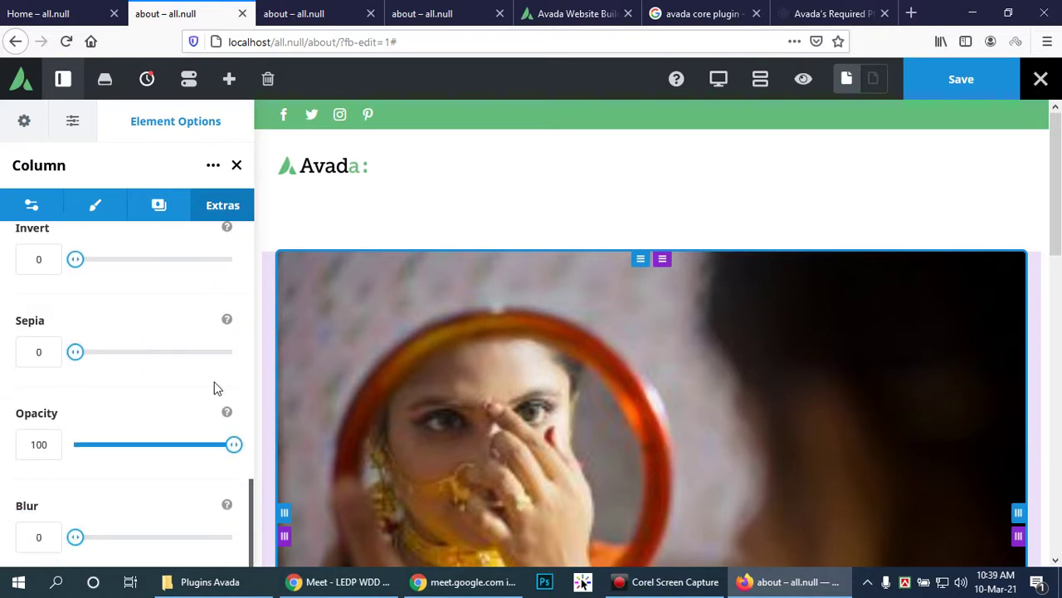
{"action": "scroll", "coordinate": [213, 386], "scroll_direction": "up", "scroll_amount": 12}
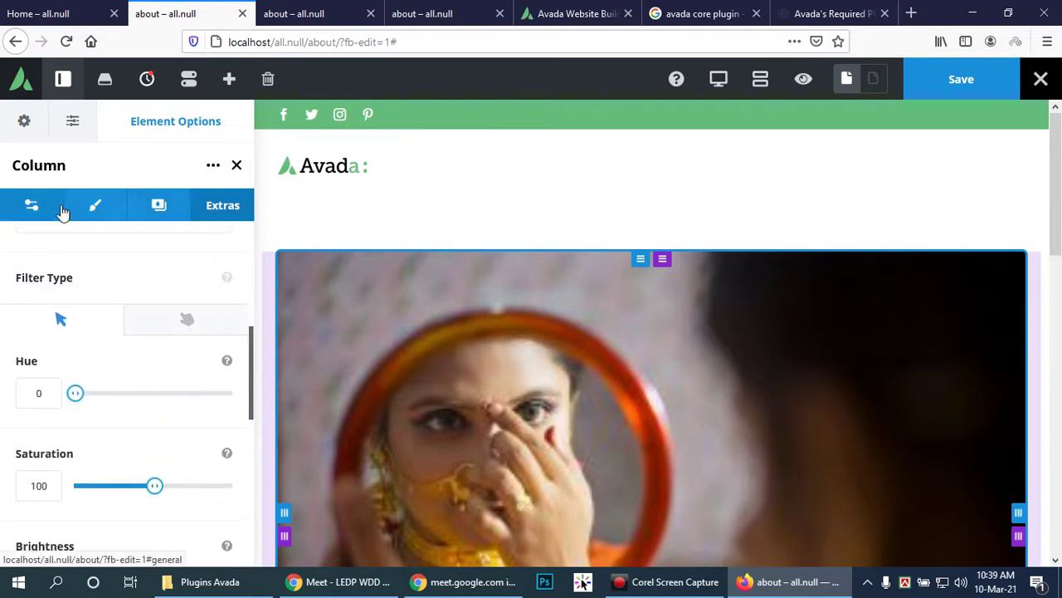
Step: Return to the column's General options and look through its settings
{"action": "left_click", "coordinate": [37, 208]}
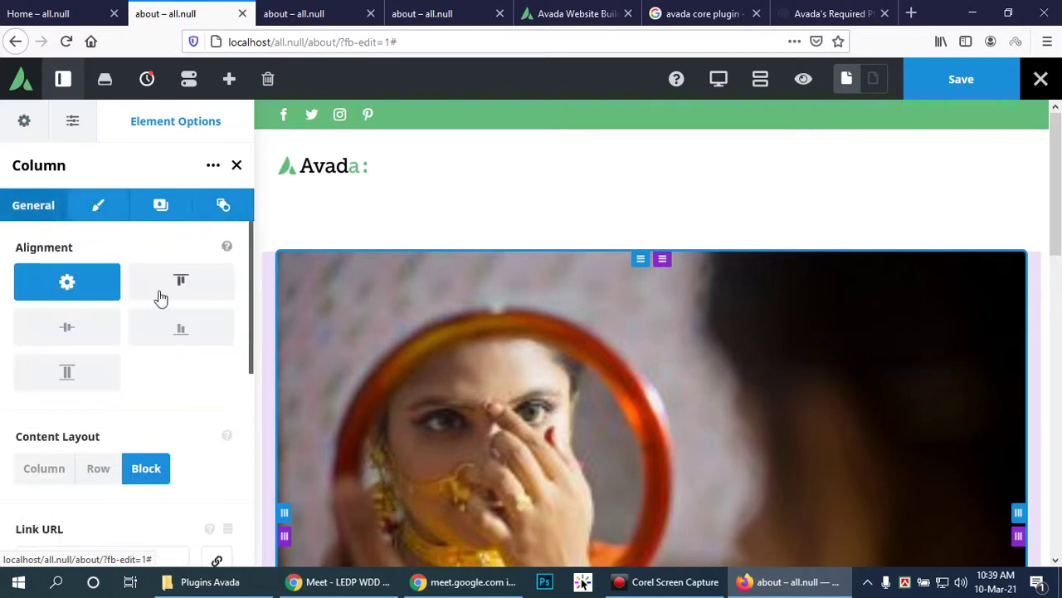
{"action": "scroll", "coordinate": [158, 296], "scroll_direction": "down", "scroll_amount": 4}
{"action": "scroll", "coordinate": [160, 292], "scroll_direction": "down", "scroll_amount": 2}
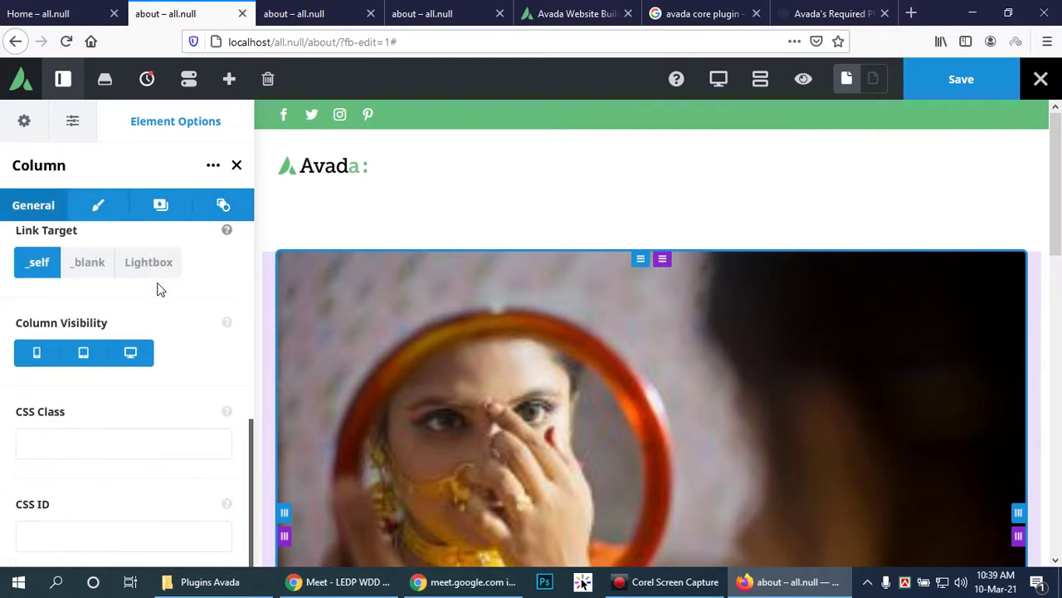
{"action": "scroll", "coordinate": [158, 282], "scroll_direction": "up", "scroll_amount": 5}
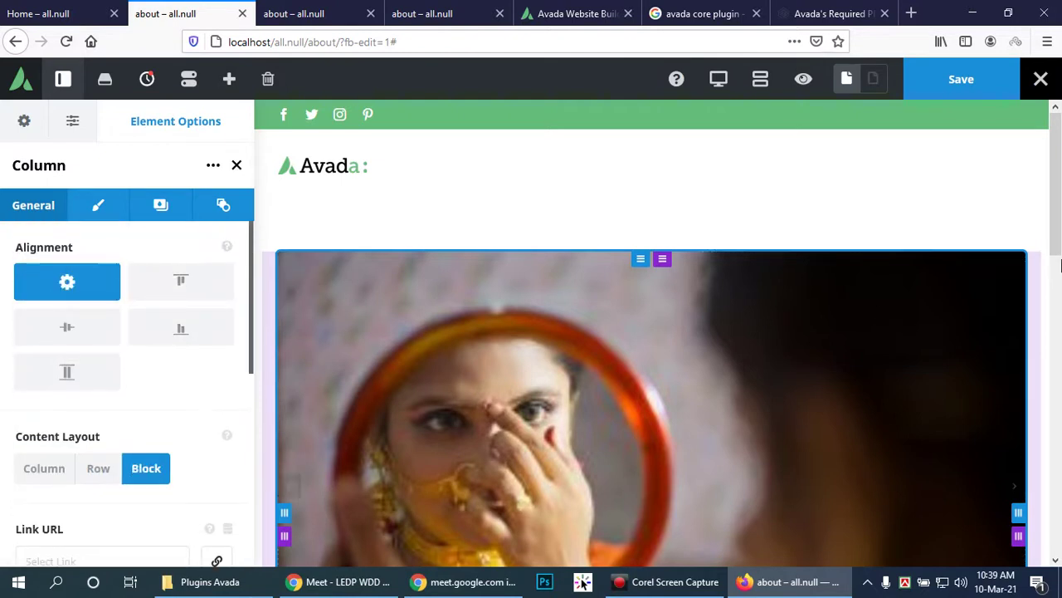
{"action": "scroll", "coordinate": [1061, 274], "scroll_direction": "down", "scroll_amount": 3}
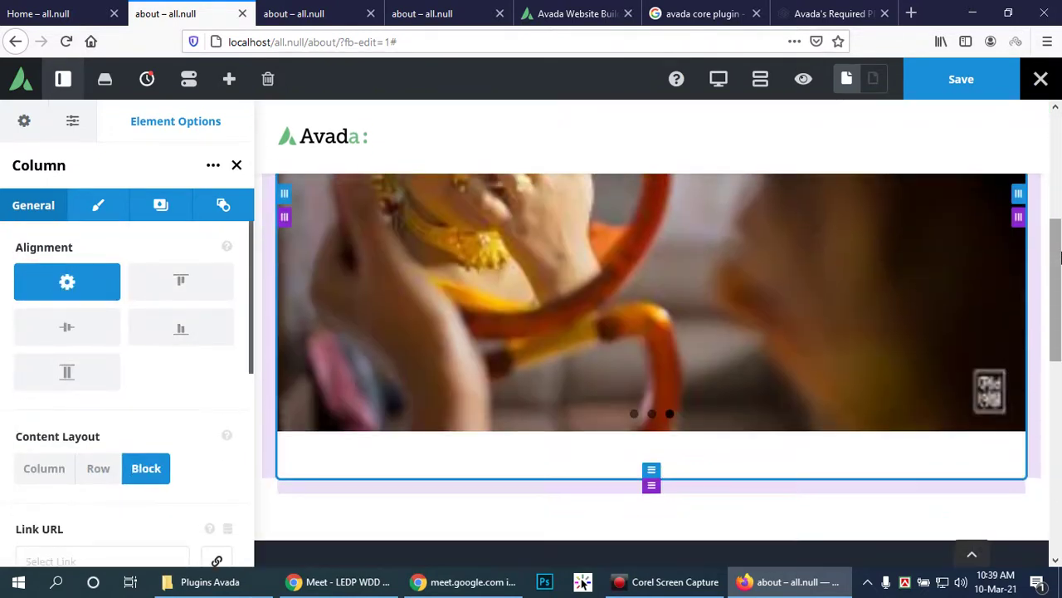
{"action": "scroll", "coordinate": [1061, 259], "scroll_direction": "down", "scroll_amount": 6}
{"action": "scroll", "coordinate": [1061, 261], "scroll_direction": "down", "scroll_amount": 1}
{"action": "scroll", "coordinate": [1056, 263], "scroll_direction": "up", "scroll_amount": 10}
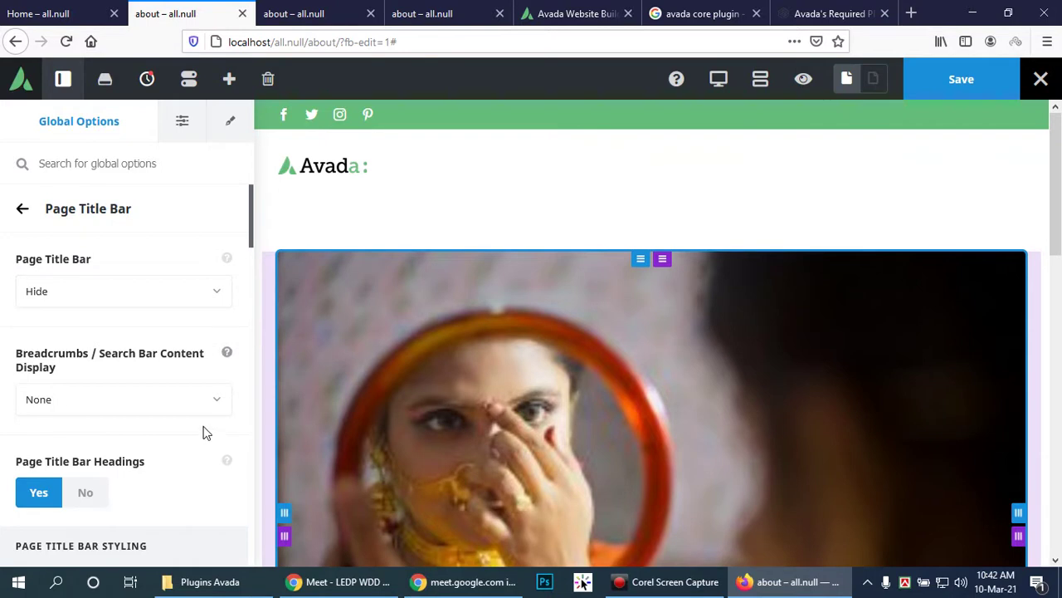
Step: Review the Page Title Bar options, from title bar height down to the 54px centred heading settings
{"action": "scroll", "coordinate": [208, 433], "scroll_direction": "down", "scroll_amount": 2}
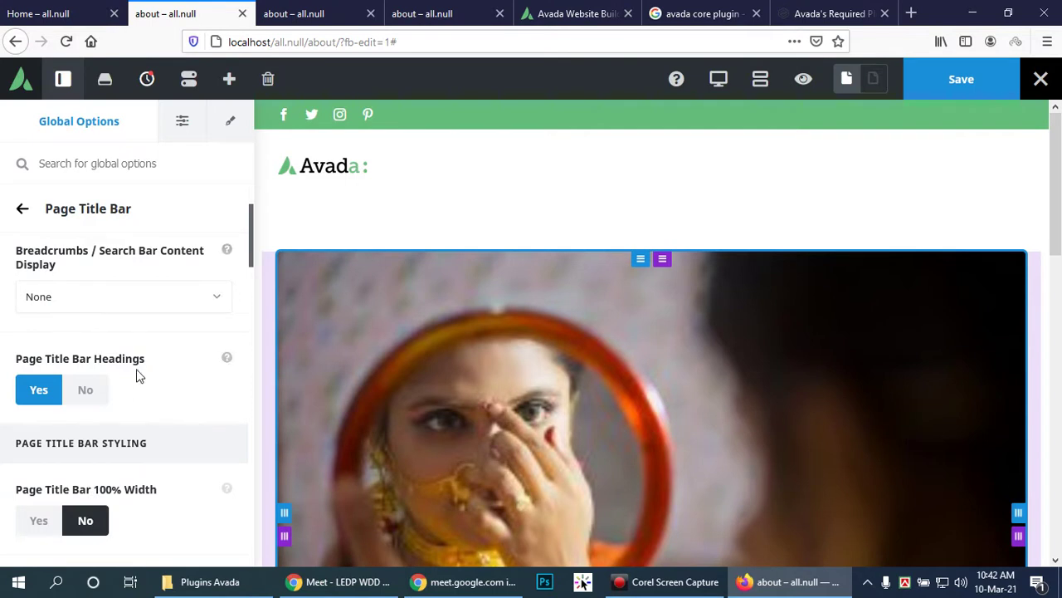
{"action": "scroll", "coordinate": [139, 375], "scroll_direction": "up", "scroll_amount": 2}
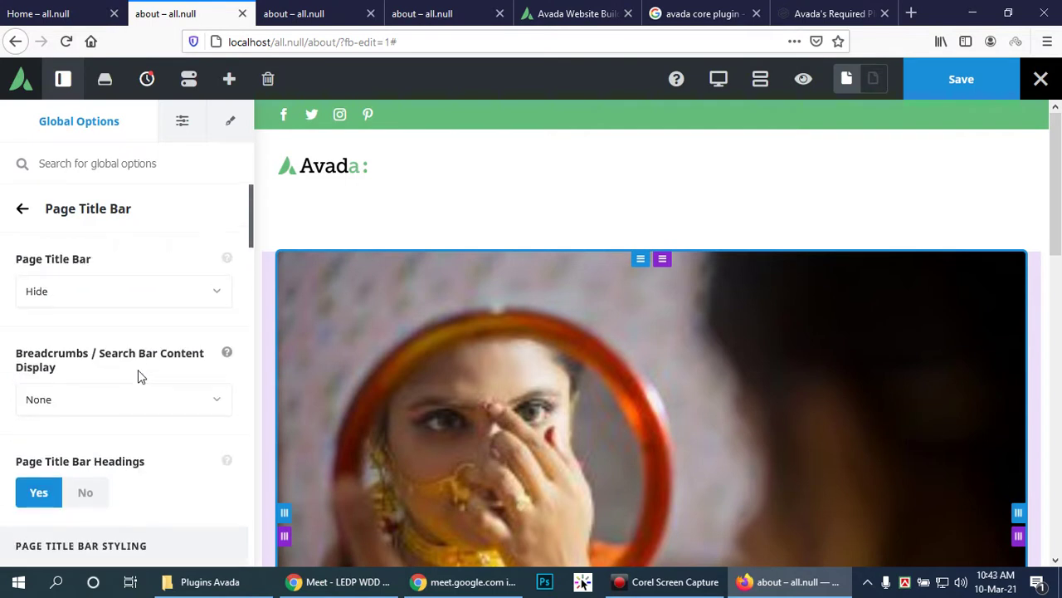
{"action": "scroll", "coordinate": [163, 326], "scroll_direction": "down", "scroll_amount": 8}
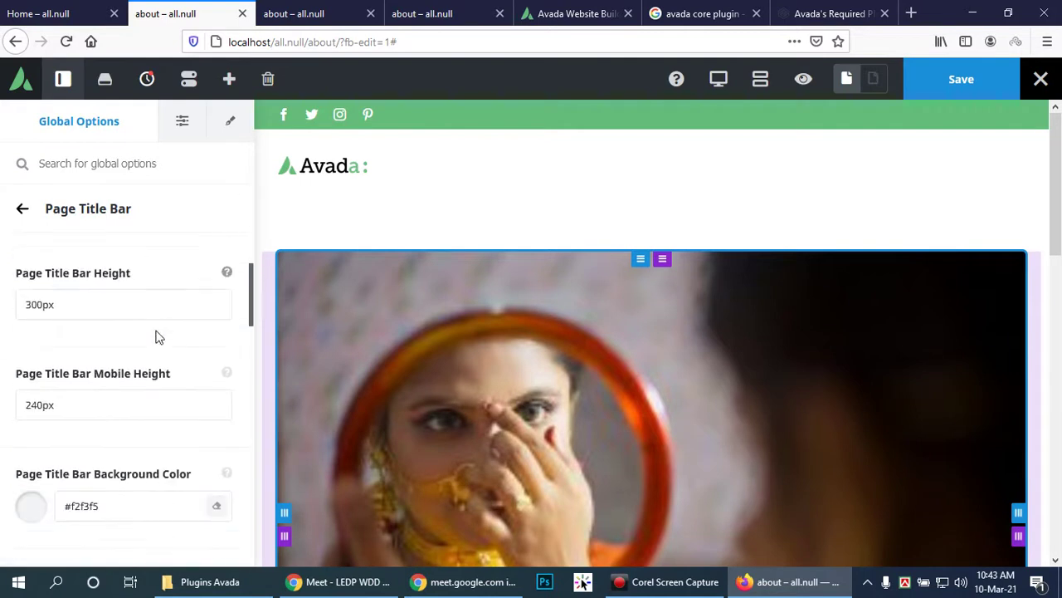
{"action": "left_click", "coordinate": [123, 299]}
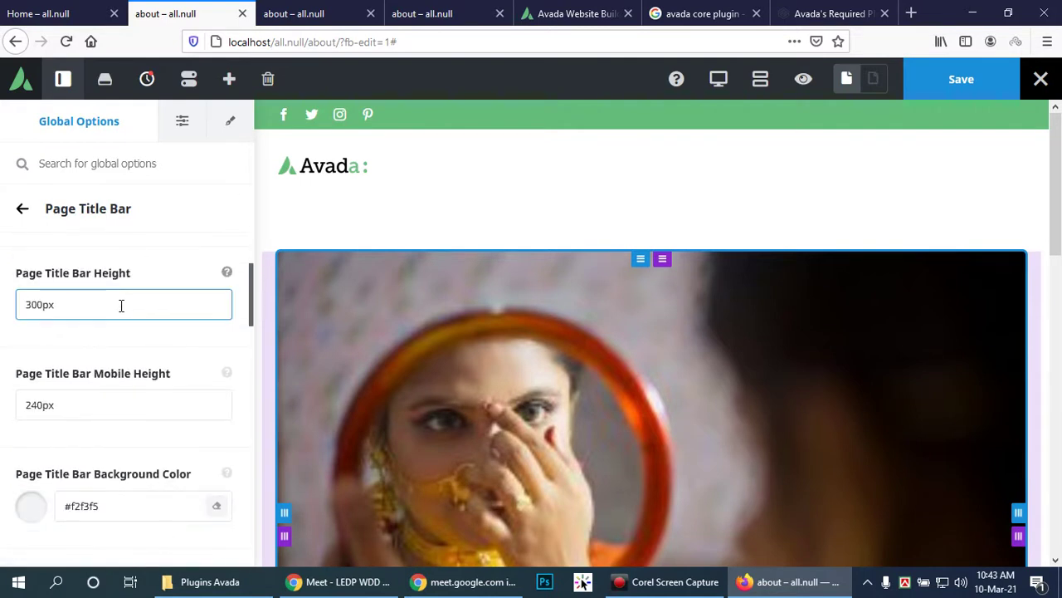
{"action": "scroll", "coordinate": [121, 305], "scroll_direction": "down", "scroll_amount": 2}
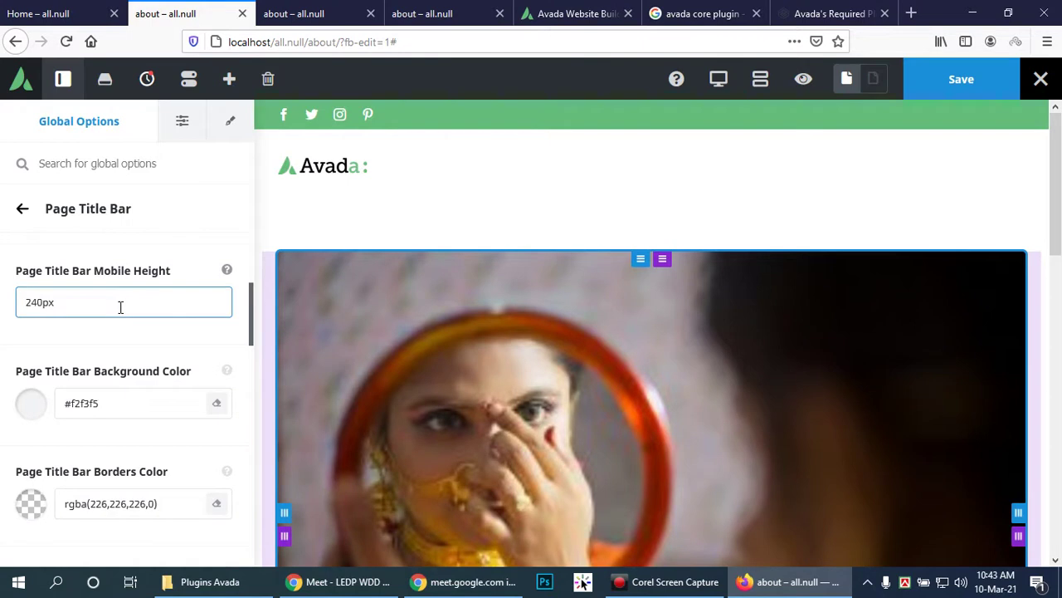
{"action": "scroll", "coordinate": [121, 305], "scroll_direction": "down", "scroll_amount": 4}
{"action": "scroll", "coordinate": [121, 307], "scroll_direction": "down", "scroll_amount": 2}
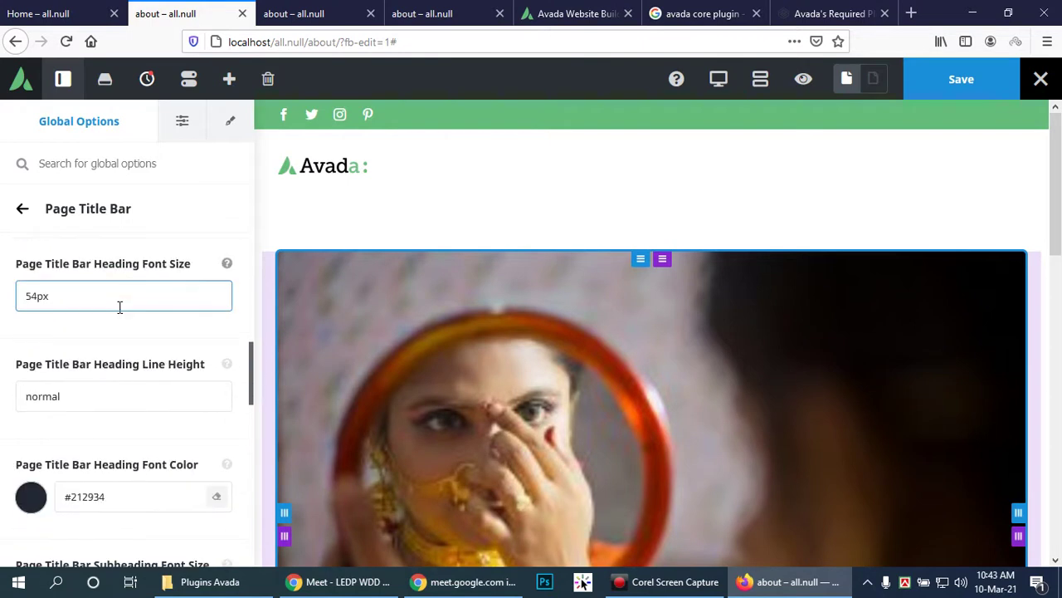
{"action": "scroll", "coordinate": [119, 307], "scroll_direction": "down", "scroll_amount": 6}
{"action": "scroll", "coordinate": [120, 307], "scroll_direction": "down", "scroll_amount": 2}
{"action": "scroll", "coordinate": [126, 307], "scroll_direction": "down", "scroll_amount": 5}
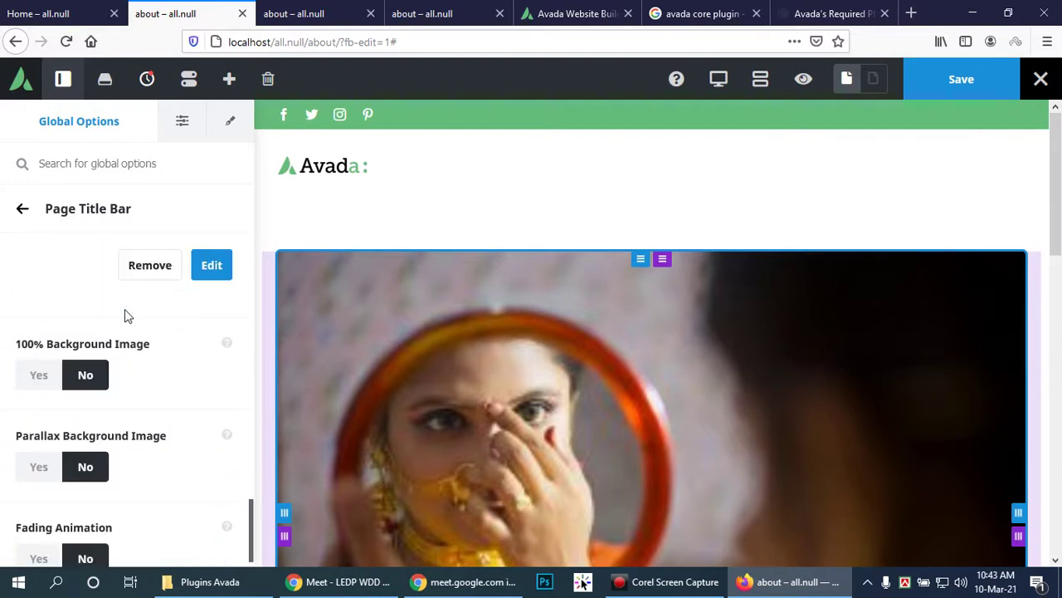
{"action": "scroll", "coordinate": [124, 310], "scroll_direction": "down", "scroll_amount": 1}
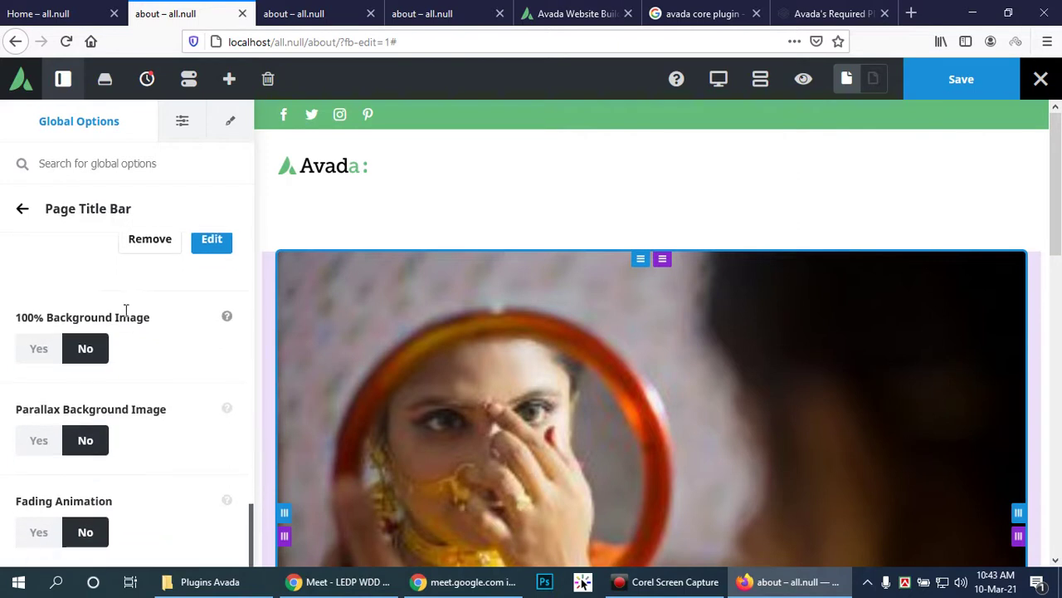
{"action": "scroll", "coordinate": [126, 308], "scroll_direction": "up", "scroll_amount": 10}
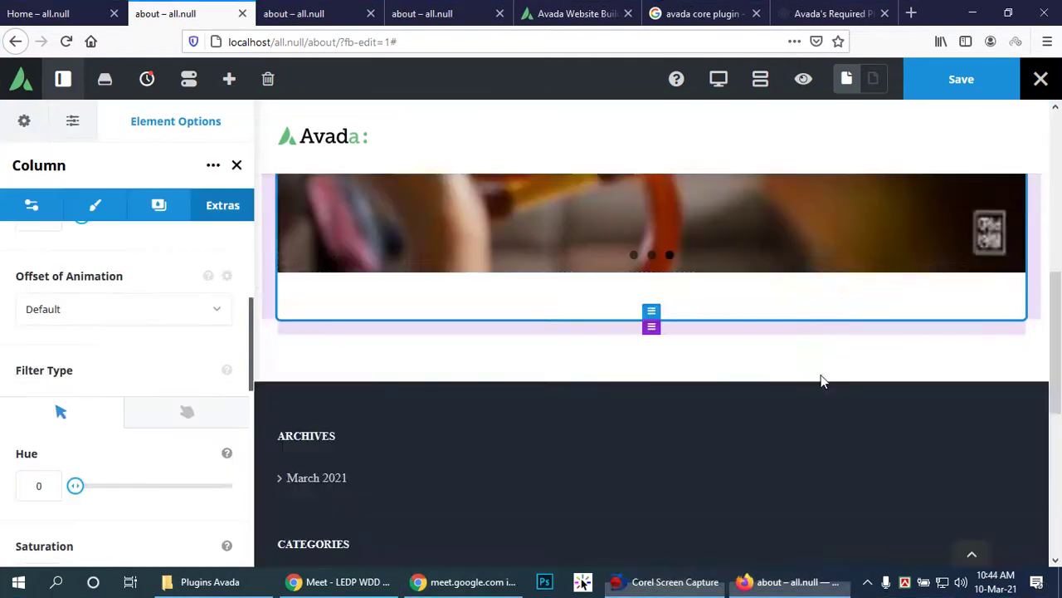
Step: Add a 1/1 full-width container below the Media Slider section
{"action": "scroll", "coordinate": [822, 379], "scroll_direction": "up", "scroll_amount": 3}
{"action": "scroll", "coordinate": [840, 369], "scroll_direction": "up", "scroll_amount": 2}
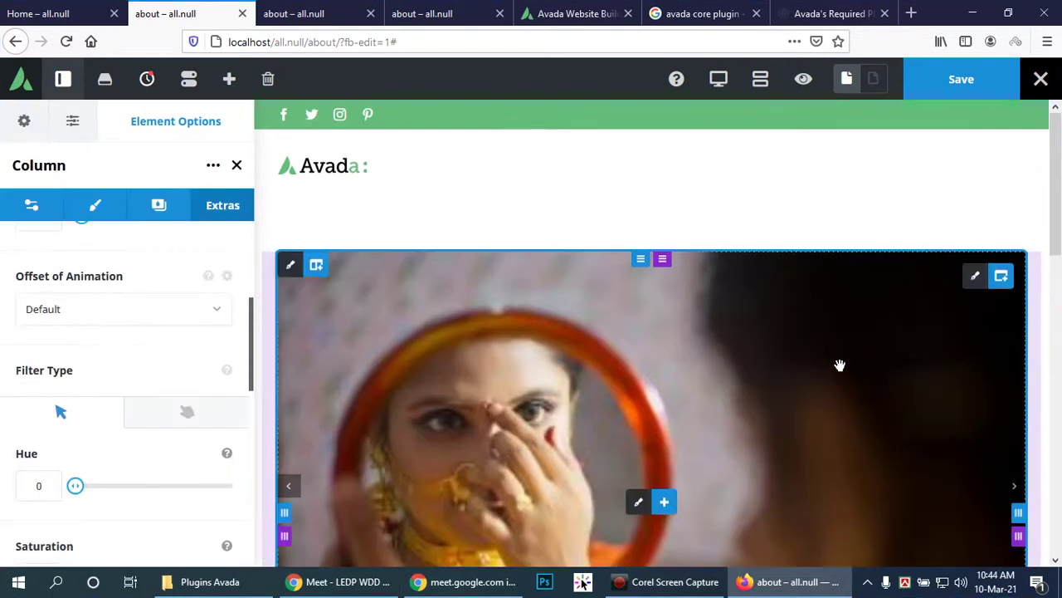
{"action": "scroll", "coordinate": [847, 358], "scroll_direction": "down", "scroll_amount": 5}
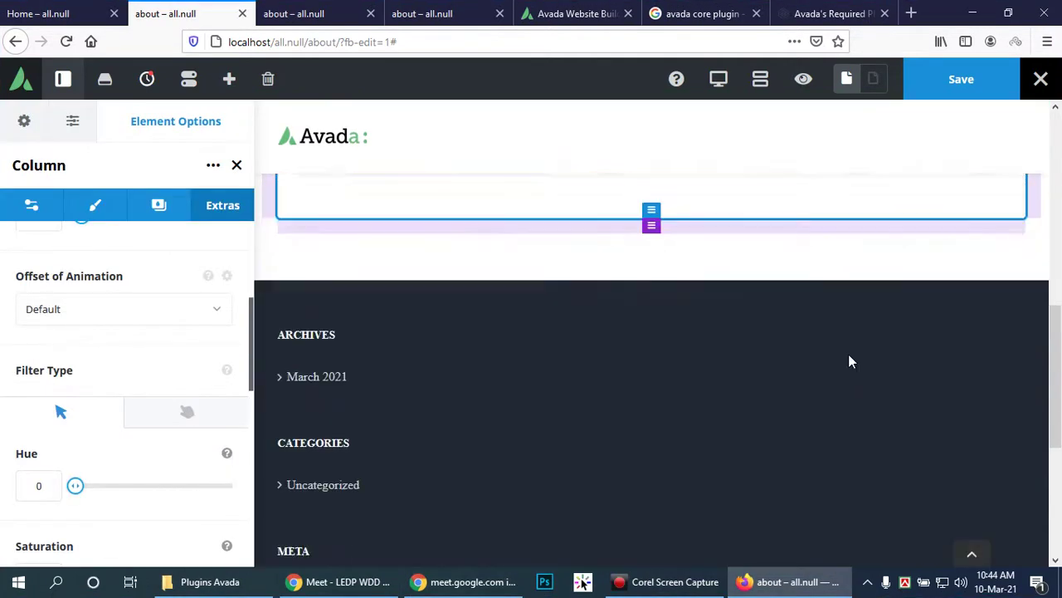
{"action": "scroll", "coordinate": [849, 353], "scroll_direction": "up", "scroll_amount": 5}
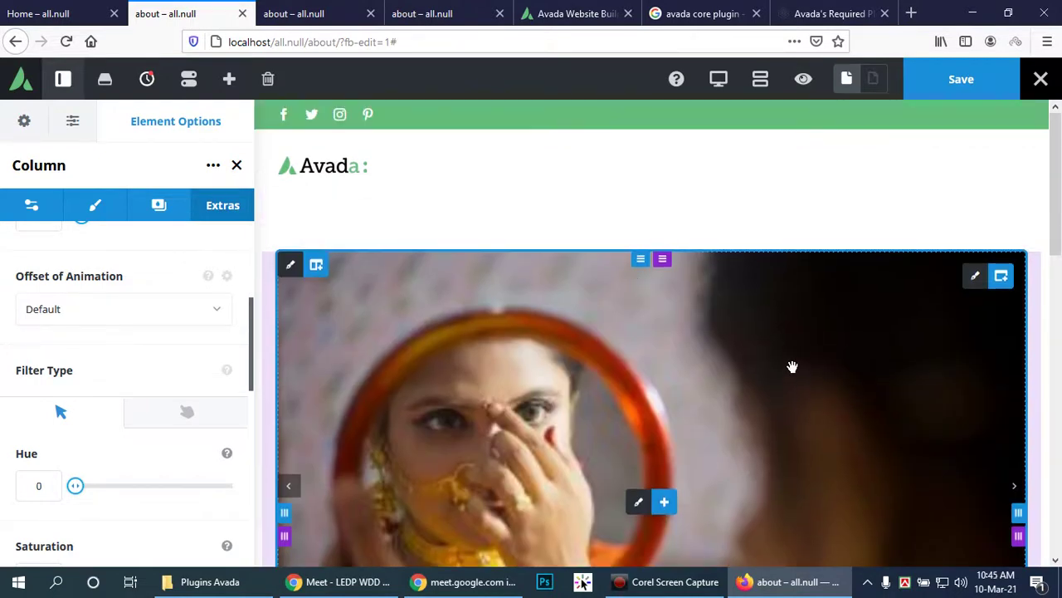
{"action": "scroll", "coordinate": [950, 326], "scroll_direction": "down", "scroll_amount": 3}
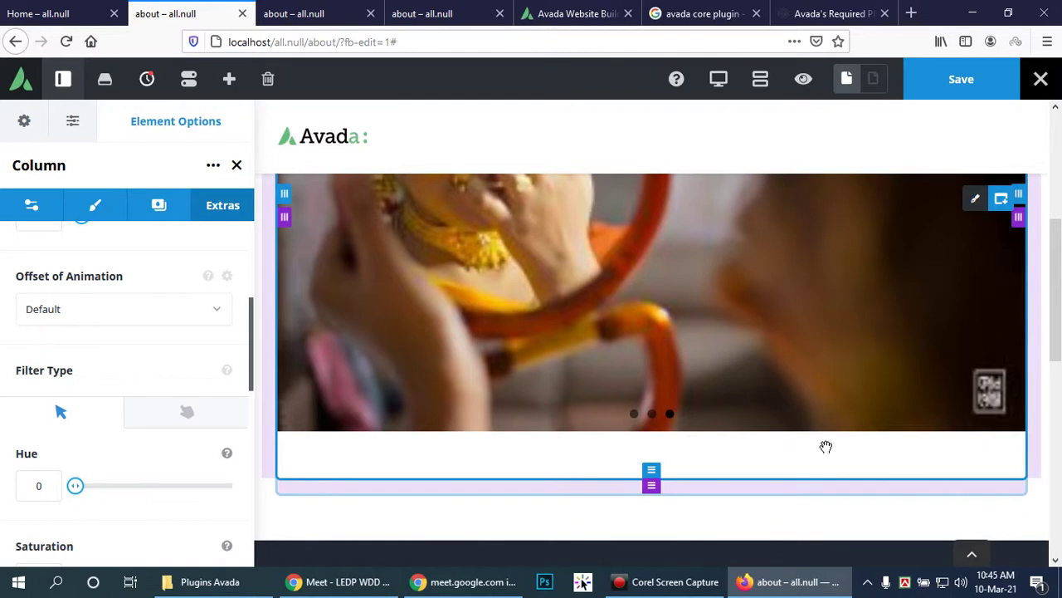
{"action": "scroll", "coordinate": [801, 417], "scroll_direction": "down", "scroll_amount": 3}
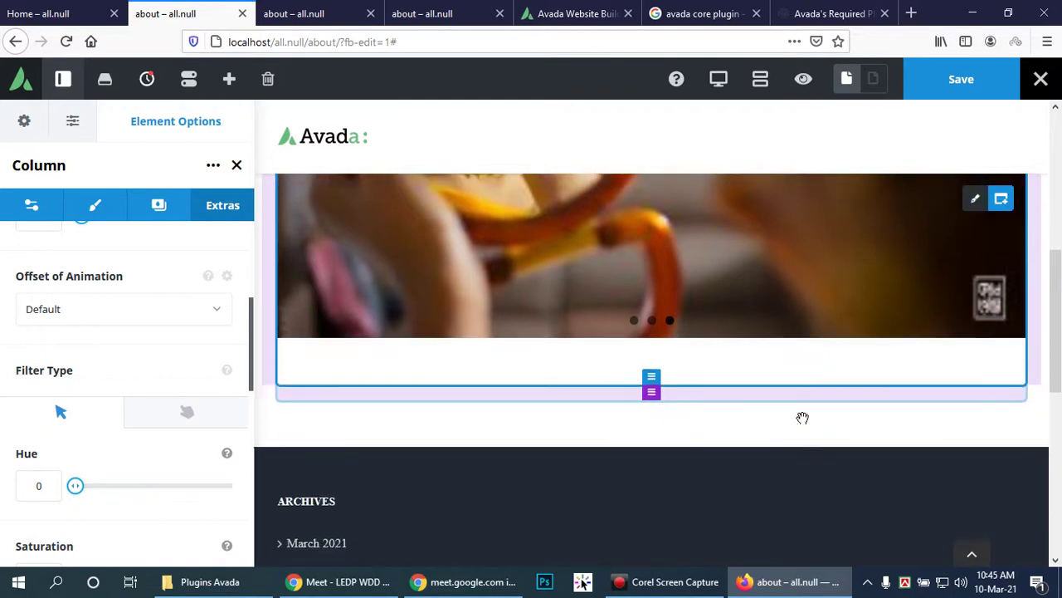
{"action": "scroll", "coordinate": [782, 323], "scroll_direction": "up", "scroll_amount": 4}
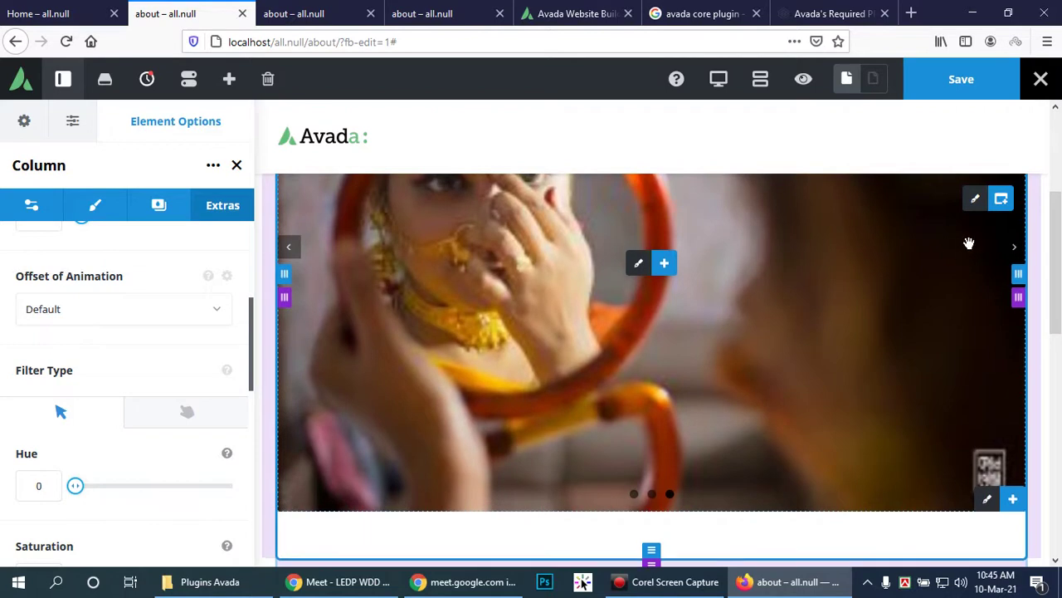
{"action": "scroll", "coordinate": [967, 244], "scroll_direction": "up", "scroll_amount": 1}
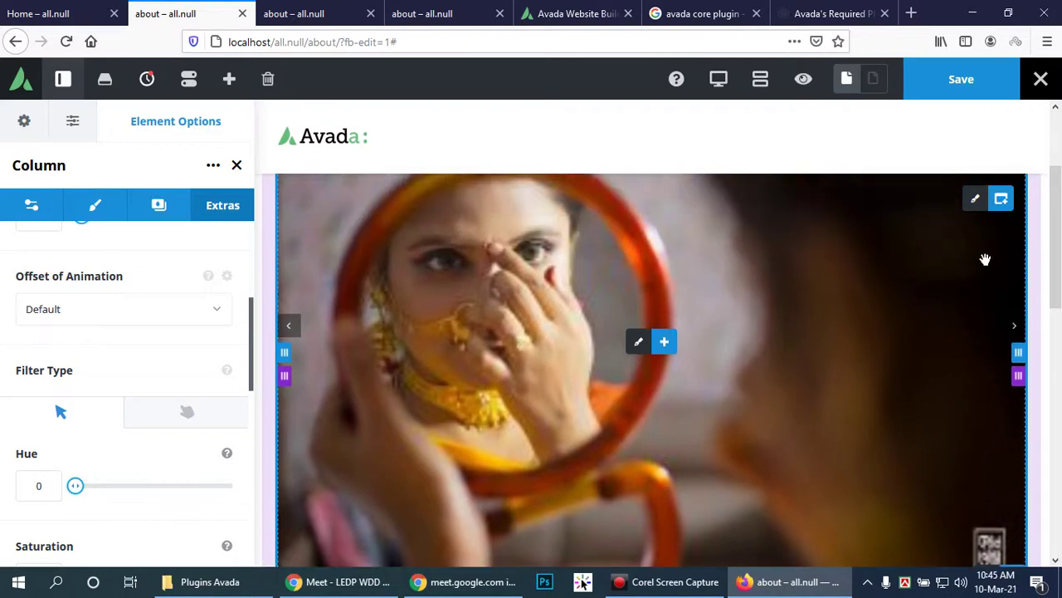
{"action": "scroll", "coordinate": [1002, 386], "scroll_direction": "down", "scroll_amount": 2}
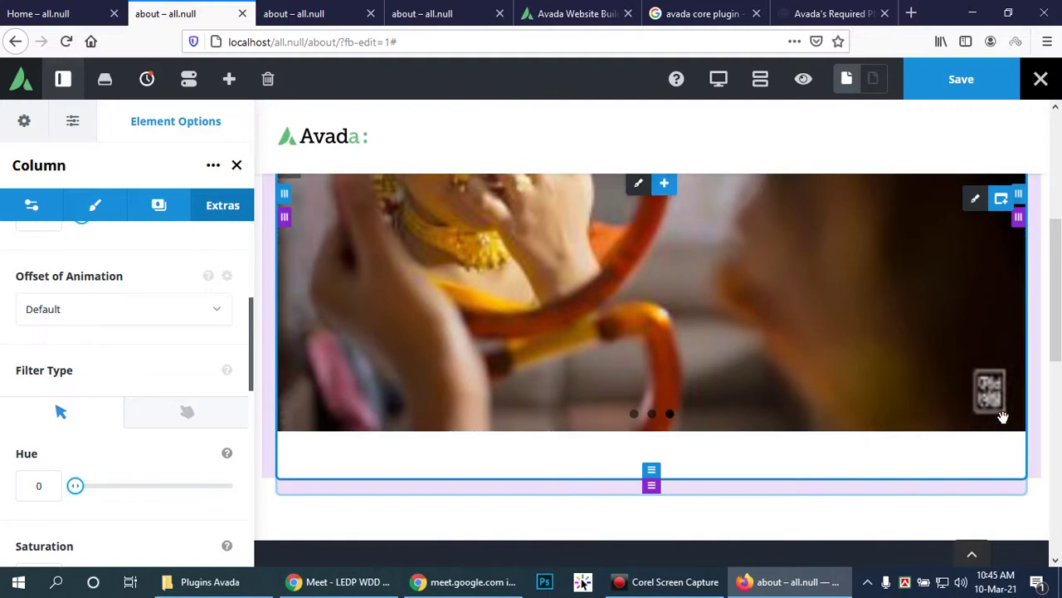
{"action": "scroll", "coordinate": [962, 322], "scroll_direction": "up", "scroll_amount": 1}
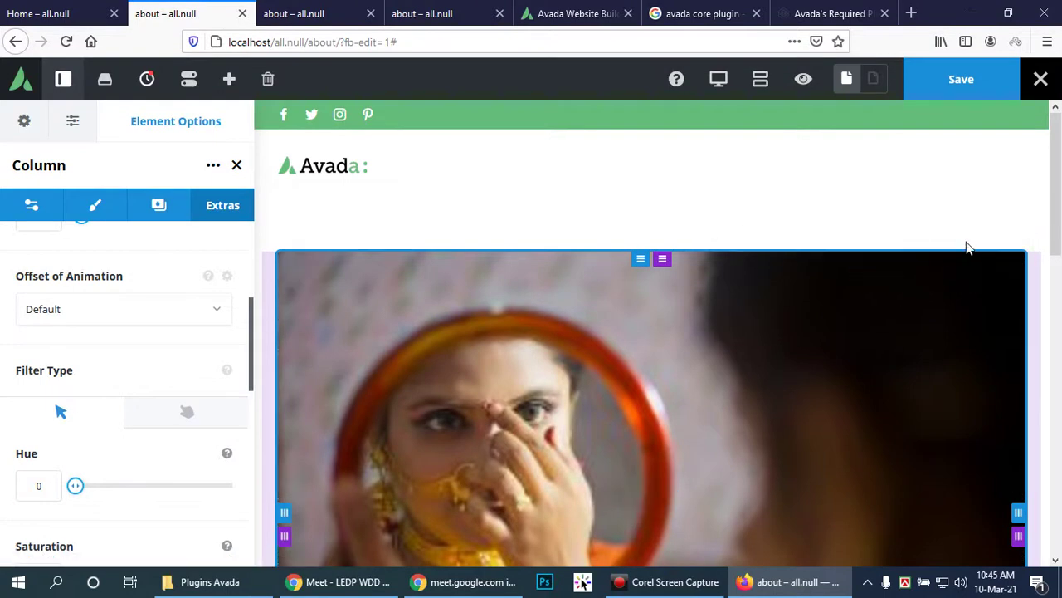
{"action": "scroll", "coordinate": [977, 226], "scroll_direction": "down", "scroll_amount": 1}
{"action": "scroll", "coordinate": [988, 342], "scroll_direction": "down", "scroll_amount": 3}
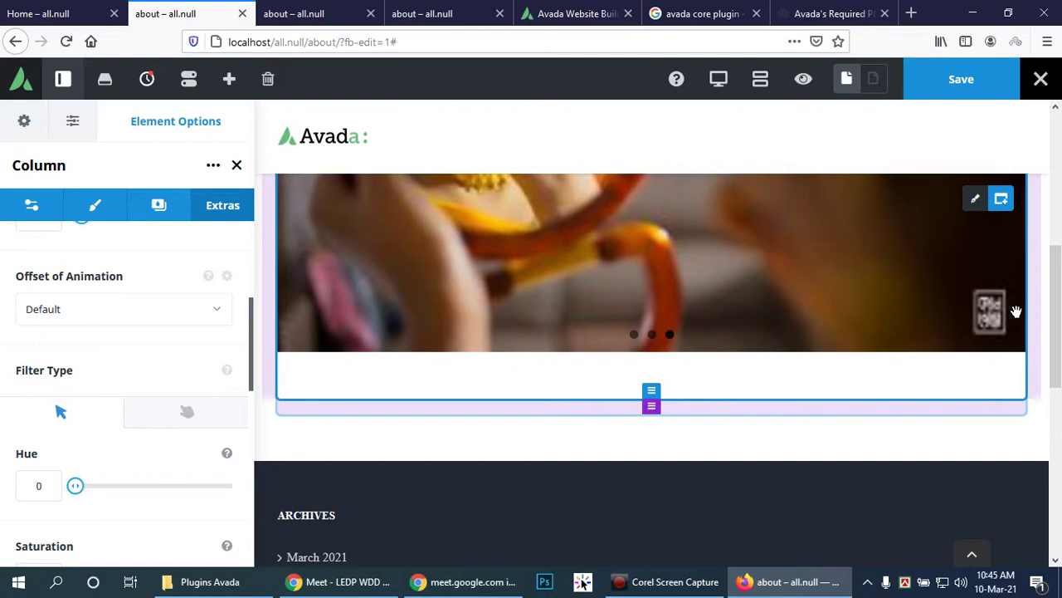
{"action": "left_click", "coordinate": [1001, 199]}
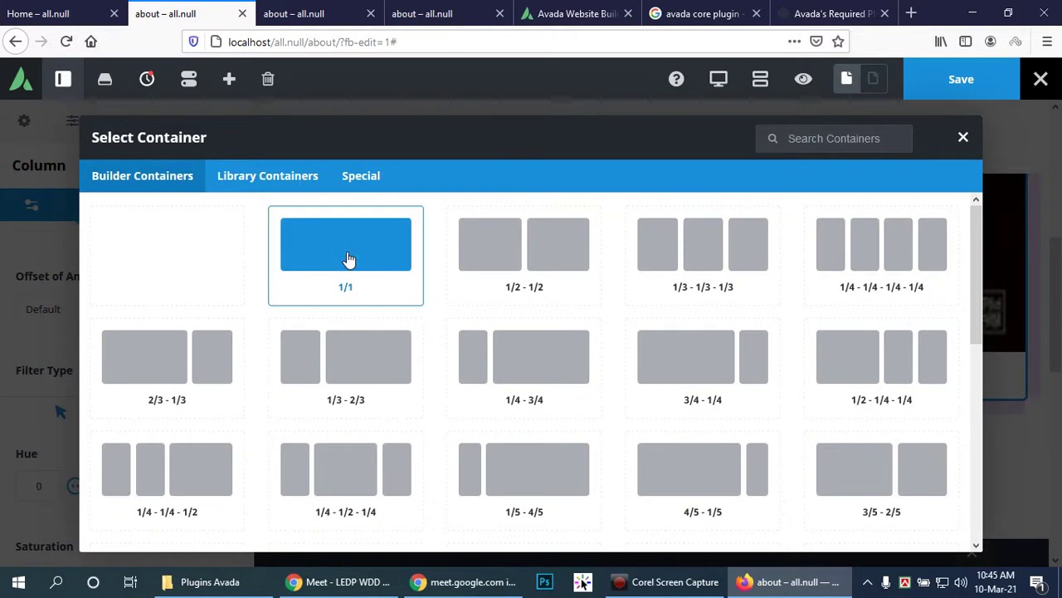
{"action": "left_click", "coordinate": [349, 259]}
{"action": "scroll", "coordinate": [737, 332], "scroll_direction": "up", "scroll_amount": 2}
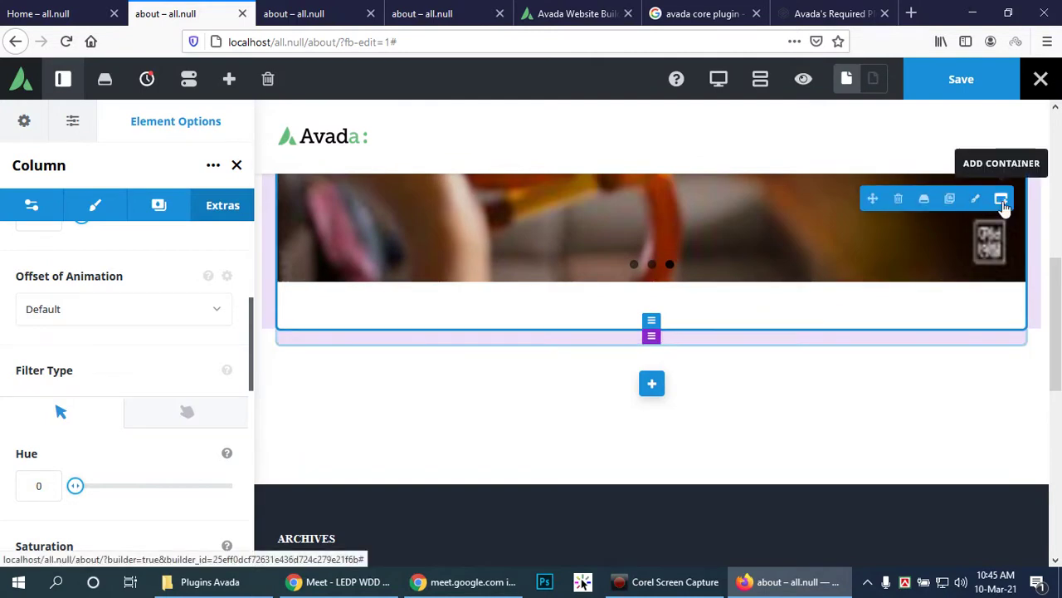
Step: Insert a Section Separator element into the empty 1/1 container's column
{"action": "left_click", "coordinate": [1001, 201]}
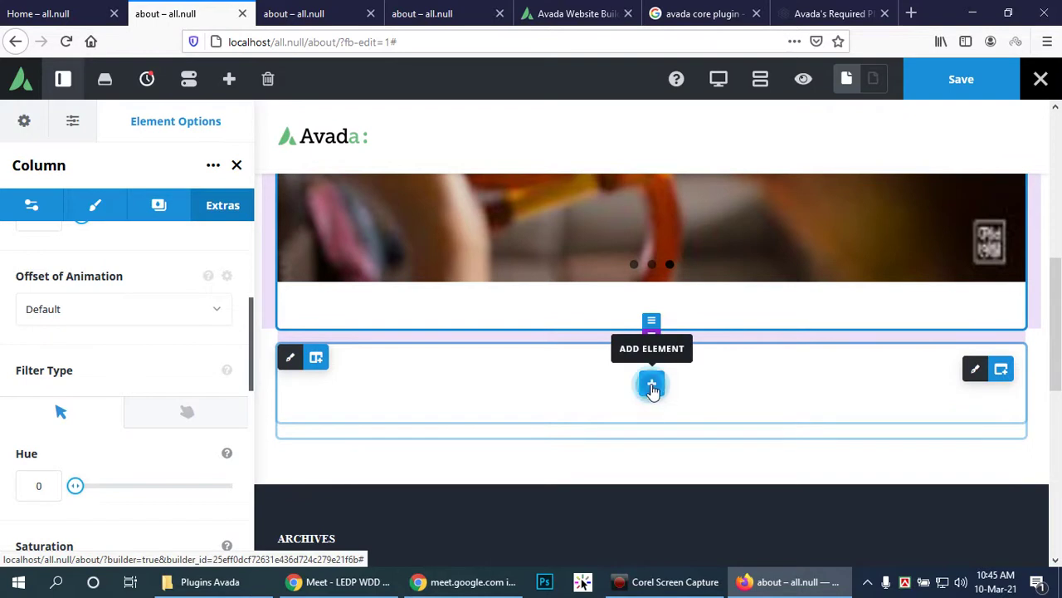
{"action": "left_click", "coordinate": [653, 386]}
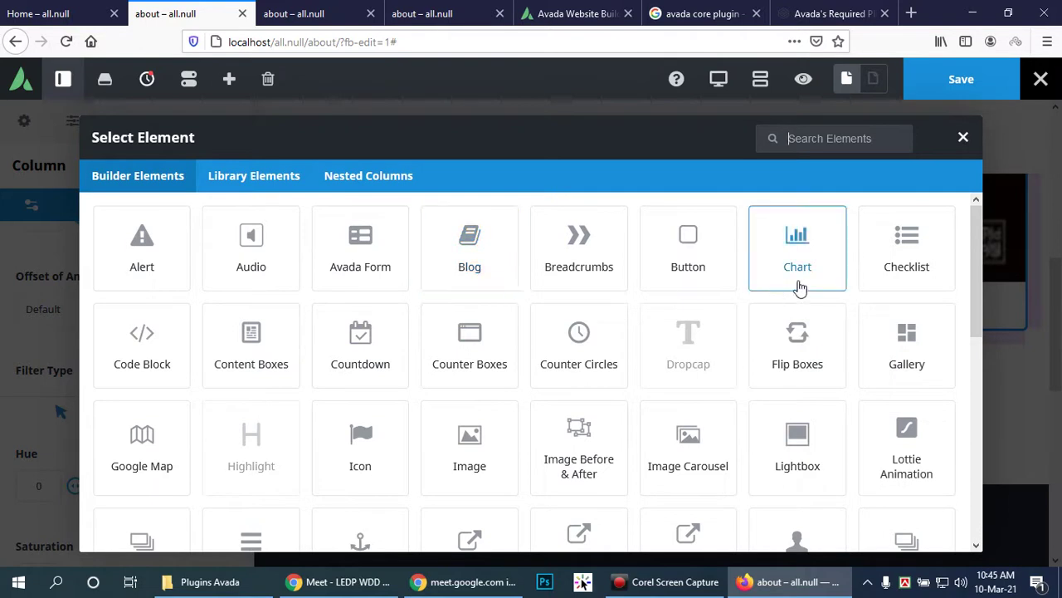
{"action": "scroll", "coordinate": [851, 315], "scroll_direction": "down", "scroll_amount": 2}
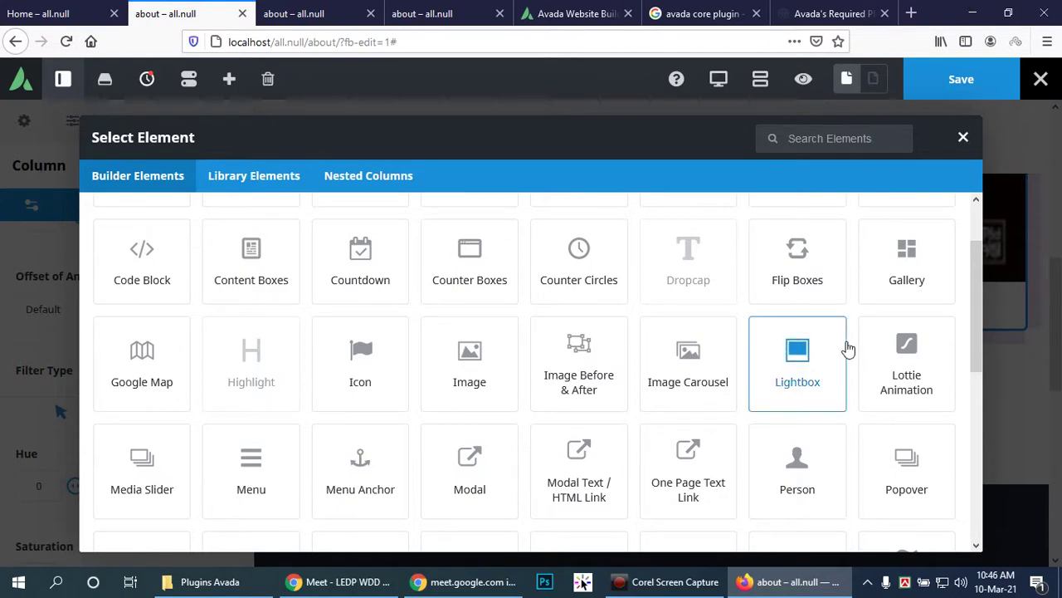
{"action": "scroll", "coordinate": [848, 348], "scroll_direction": "down", "scroll_amount": 2}
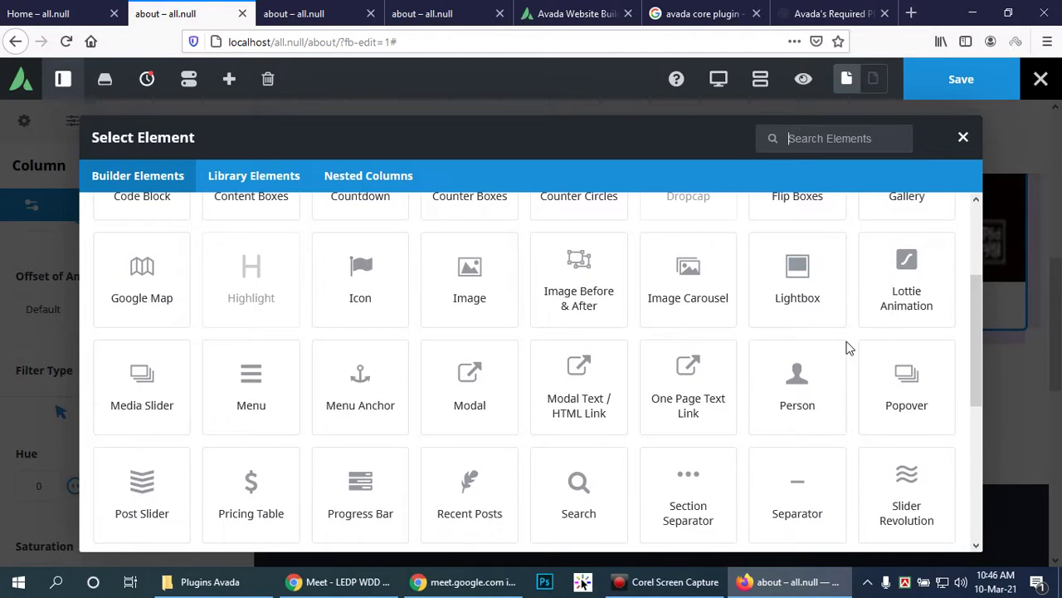
{"action": "scroll", "coordinate": [848, 349], "scroll_direction": "down", "scroll_amount": 4}
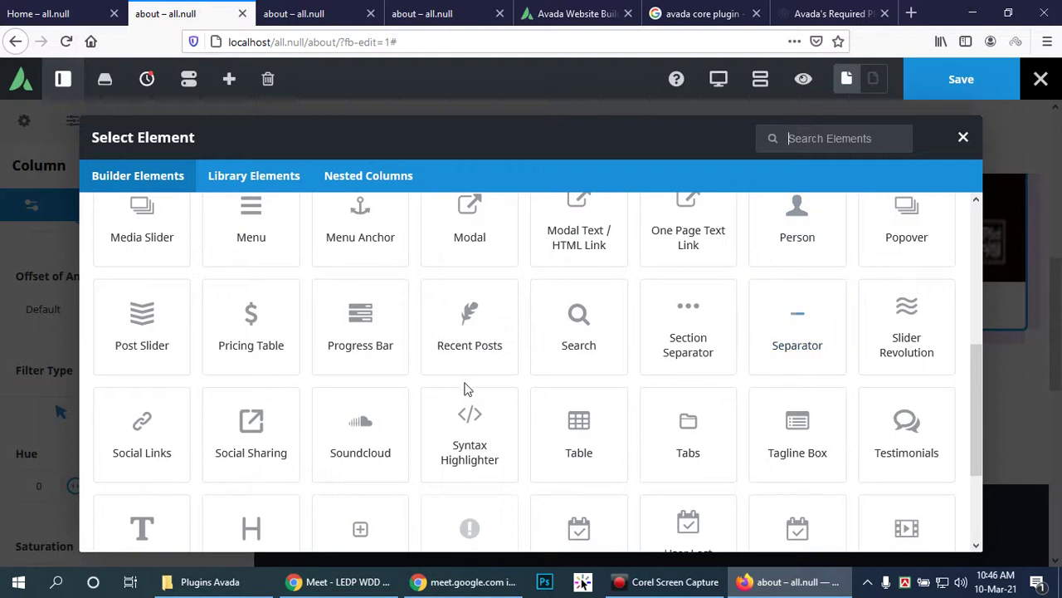
{"action": "scroll", "coordinate": [541, 394], "scroll_direction": "down", "scroll_amount": 2}
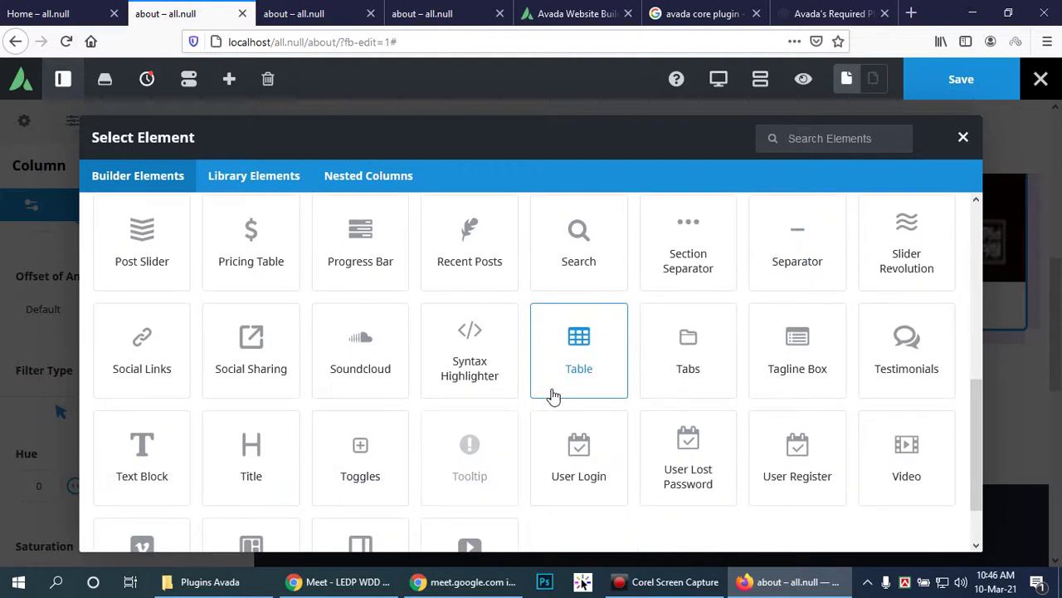
{"action": "scroll", "coordinate": [548, 395], "scroll_direction": "down", "scroll_amount": 2}
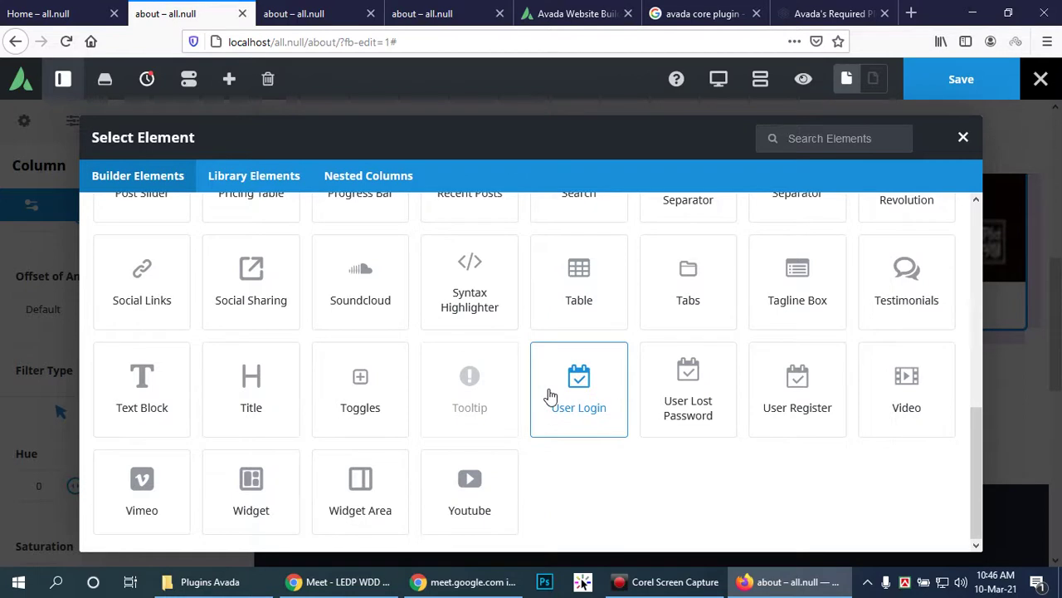
{"action": "scroll", "coordinate": [550, 395], "scroll_direction": "up", "scroll_amount": 6}
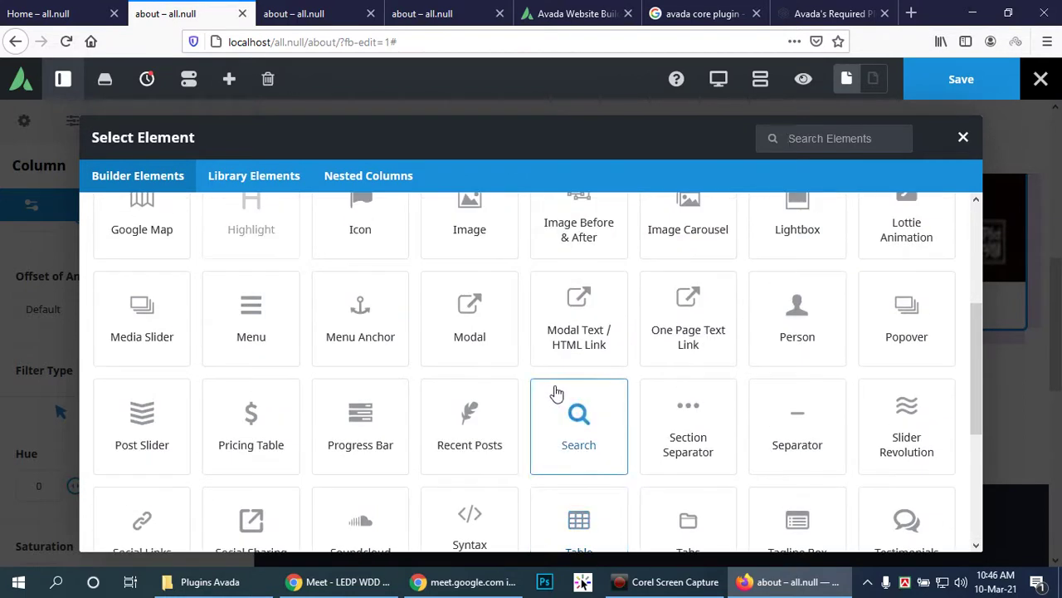
{"action": "scroll", "coordinate": [557, 392], "scroll_direction": "up", "scroll_amount": 2}
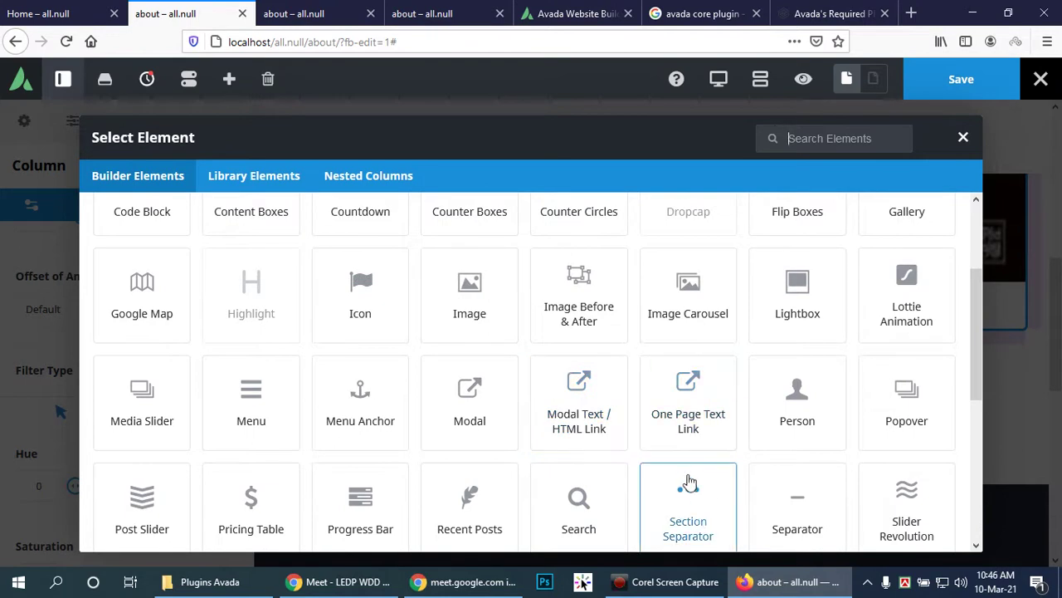
{"action": "scroll", "coordinate": [688, 484], "scroll_direction": "down", "scroll_amount": 2}
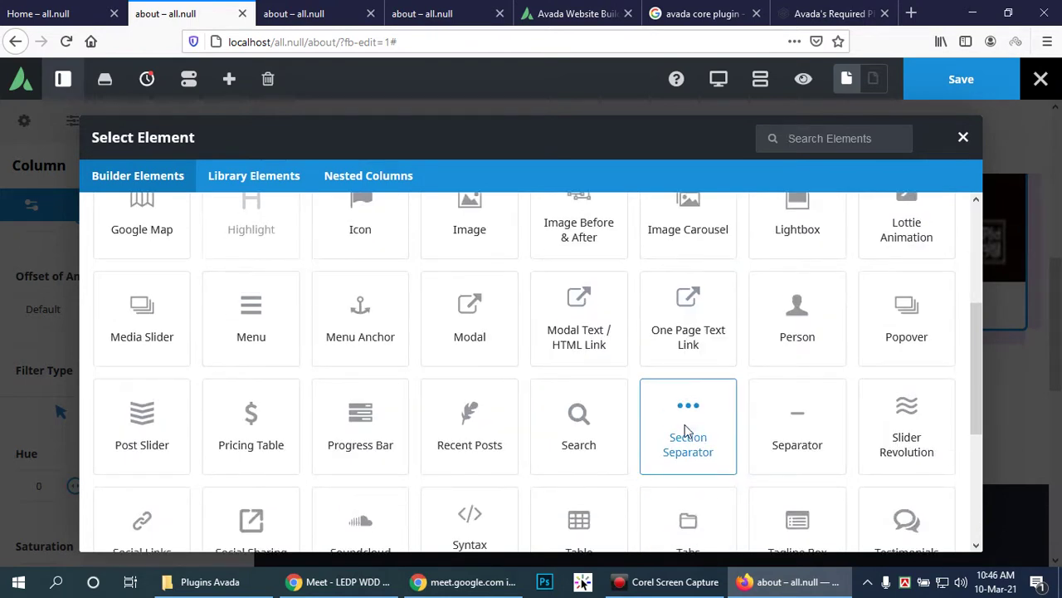
{"action": "left_click", "coordinate": [686, 428]}
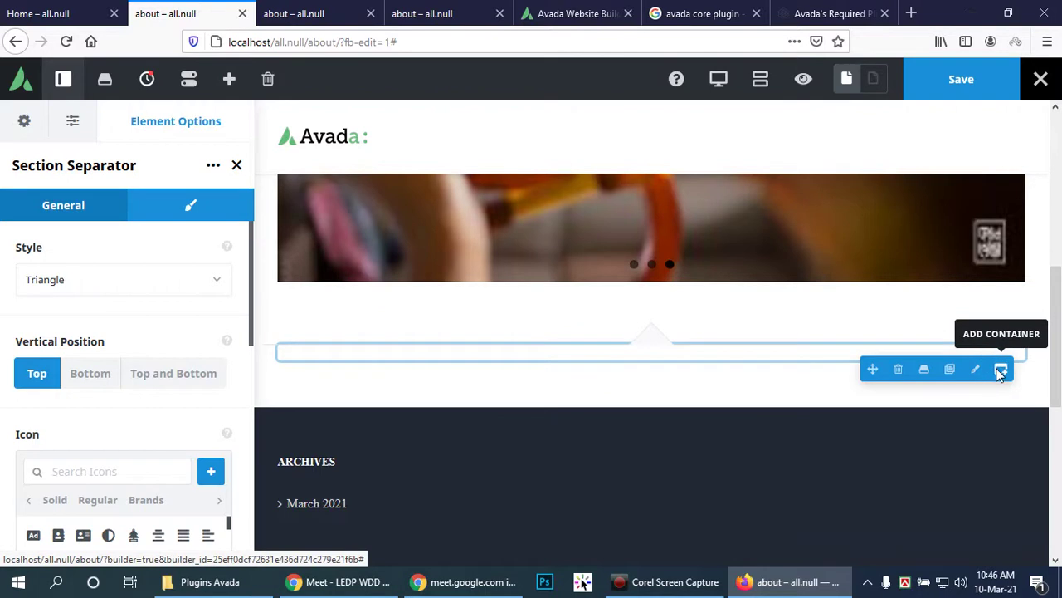
Step: Add a 1/2 - 1/2 container below the separator with an Image element in its left column
{"action": "left_click", "coordinate": [1001, 371]}
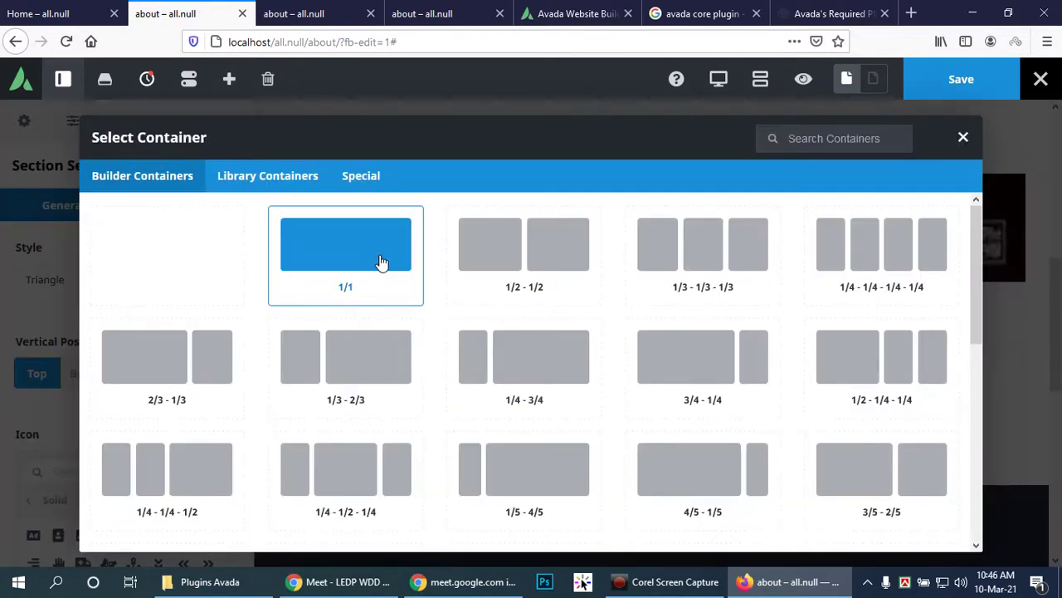
{"action": "left_click", "coordinate": [517, 257]}
{"action": "scroll", "coordinate": [531, 315], "scroll_direction": "down", "scroll_amount": 3}
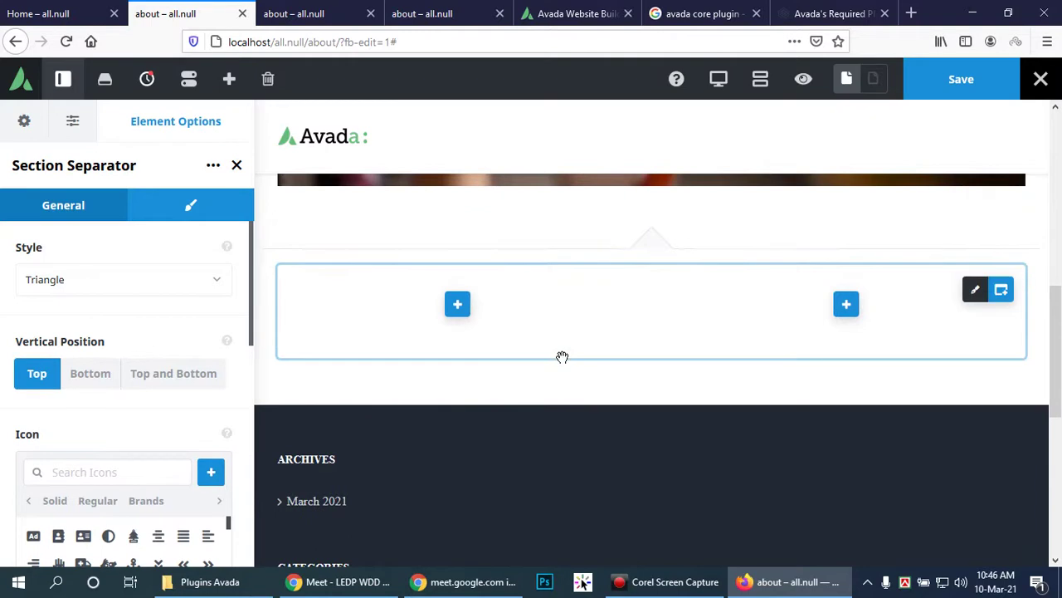
{"action": "left_click", "coordinate": [460, 309]}
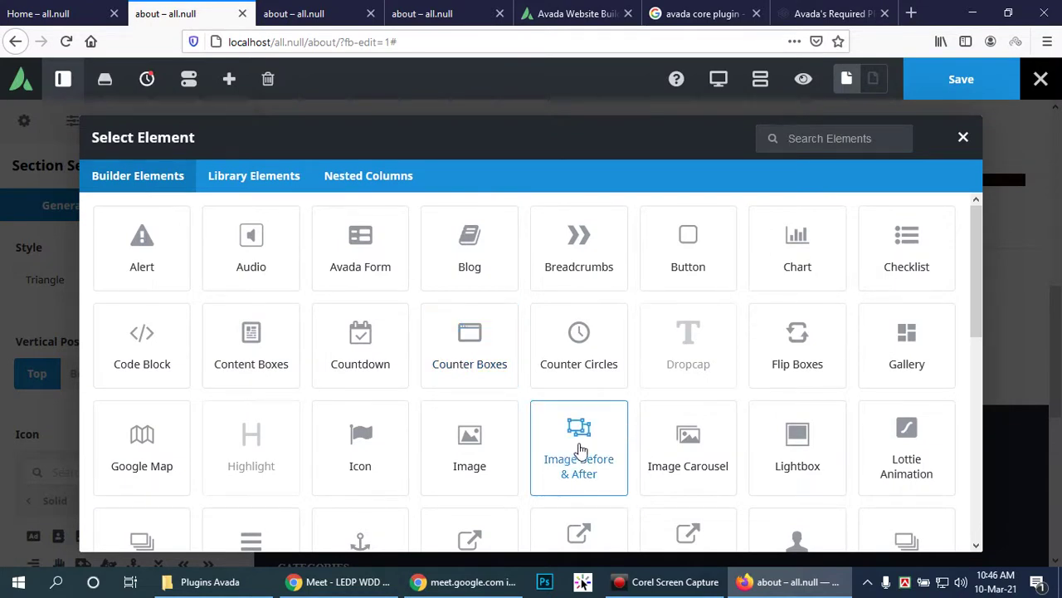
{"action": "left_click", "coordinate": [480, 434]}
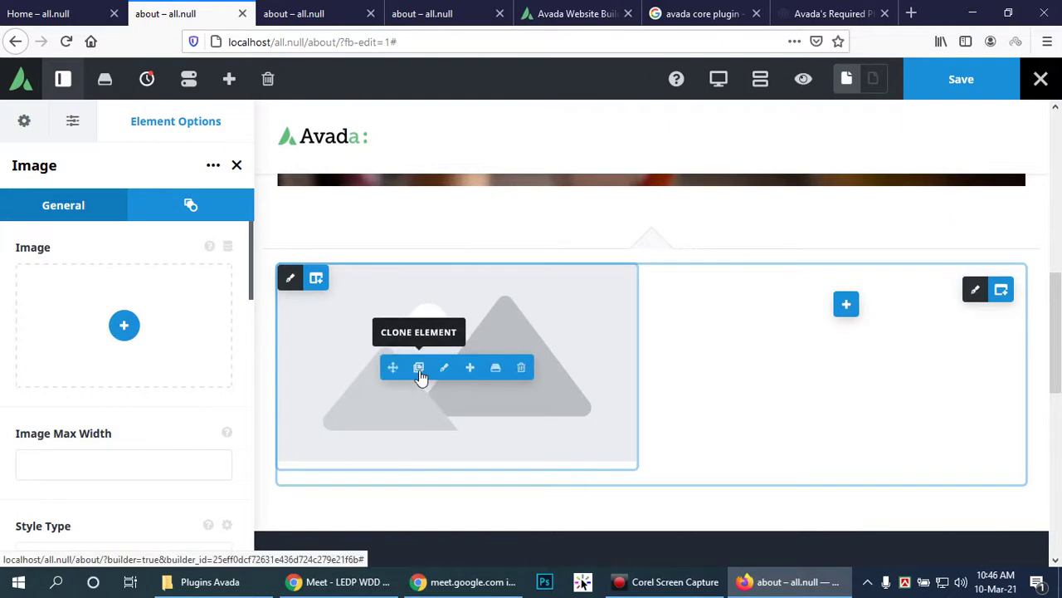
Step: Set the left column's image to the mirror photo Wdd_img-5 from the Media Library
{"action": "left_click", "coordinate": [123, 324]}
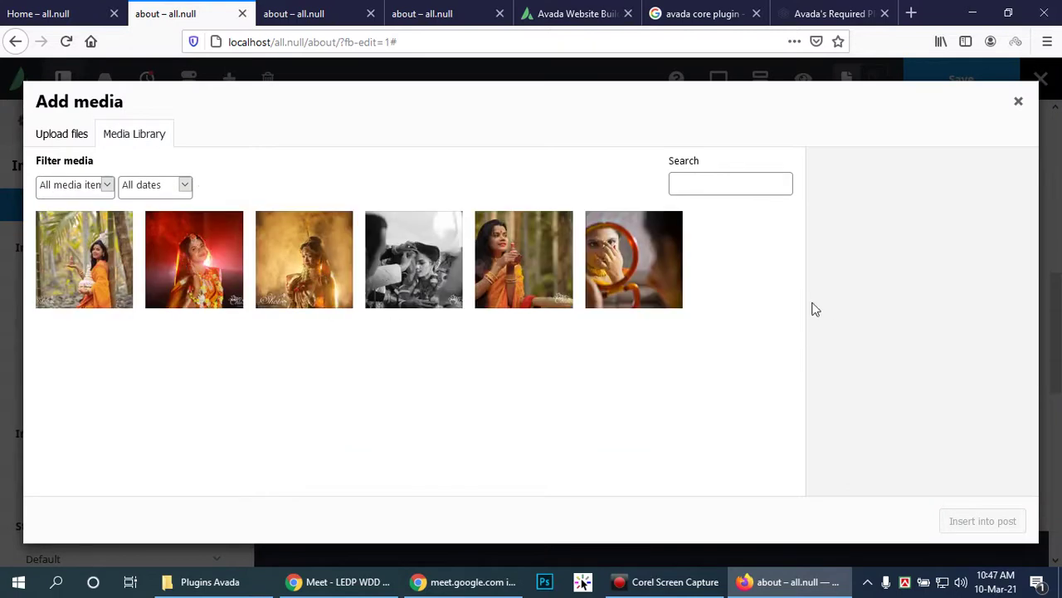
{"action": "left_click", "coordinate": [633, 241]}
{"action": "left_click", "coordinate": [995, 520]}
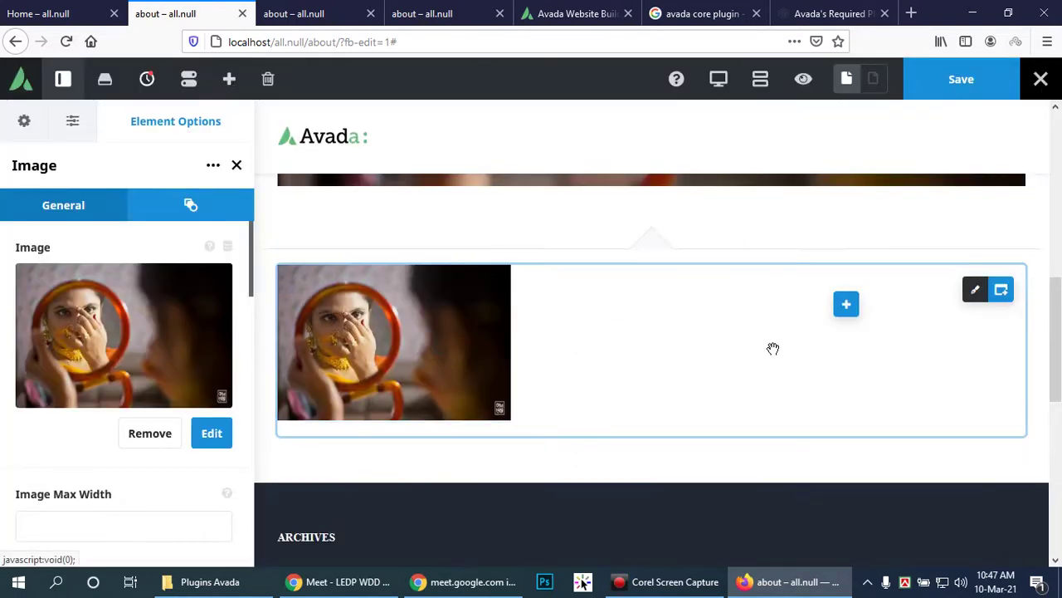
Step: Set the image Style Type to Drop Shadow and adjust the shadow blur slider
{"action": "scroll", "coordinate": [95, 456], "scroll_direction": "down", "scroll_amount": 2}
{"action": "left_click", "coordinate": [96, 449]}
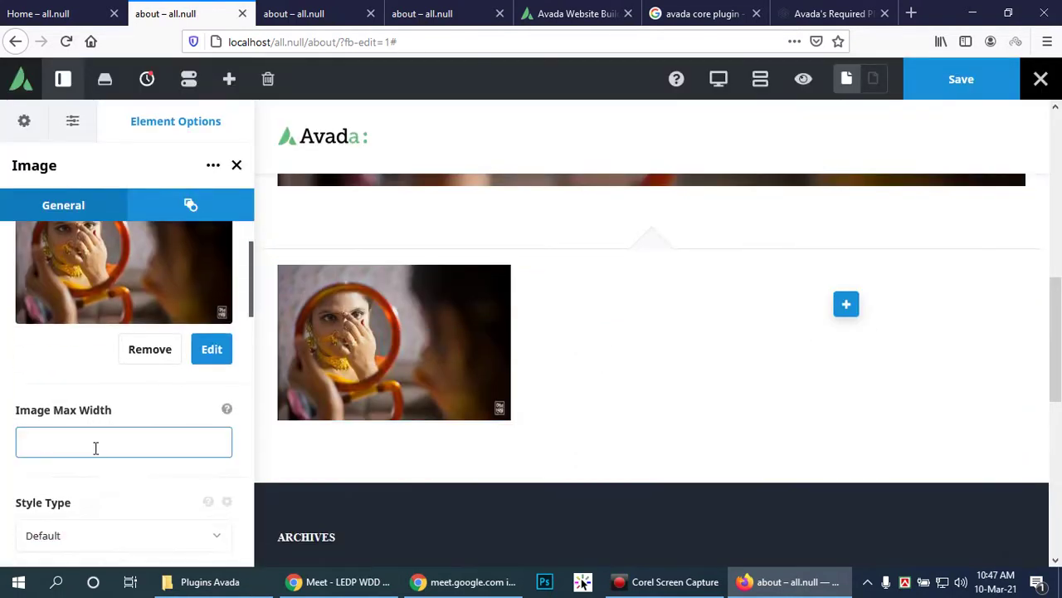
{"action": "left_click", "coordinate": [174, 440]}
{"action": "scroll", "coordinate": [130, 502], "scroll_direction": "down", "scroll_amount": 2}
{"action": "left_click", "coordinate": [218, 458]}
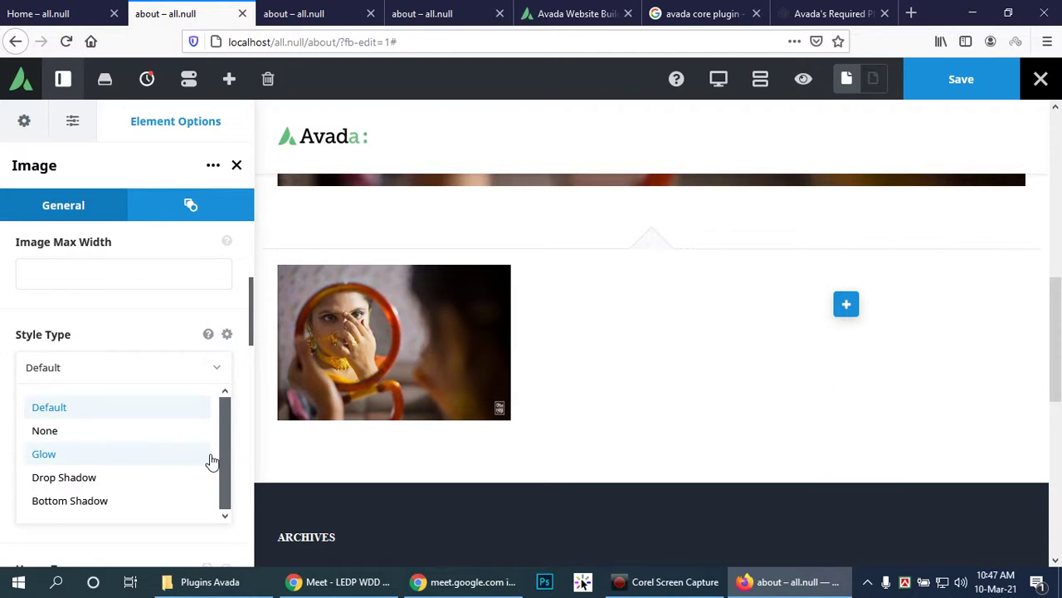
{"action": "left_click", "coordinate": [109, 478]}
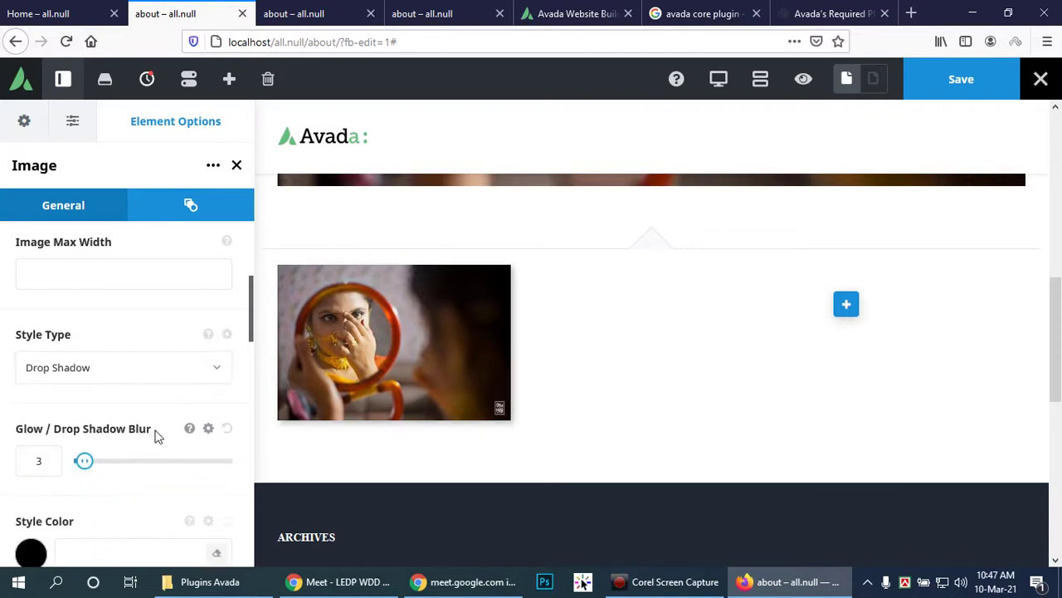
{"action": "scroll", "coordinate": [127, 400], "scroll_direction": "down", "scroll_amount": 2}
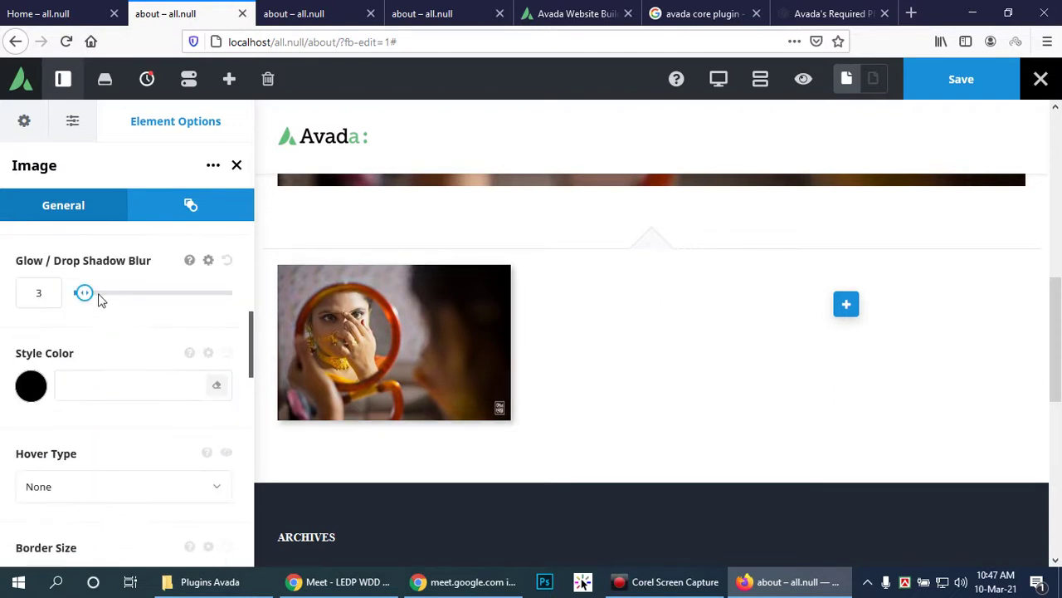
{"action": "mouse_move", "coordinate": [83, 292]}
{"action": "left_mouse_down"}
{"action": "mouse_move", "coordinate": [105, 292]}
{"action": "mouse_move", "coordinate": [83, 295]}
{"action": "left_mouse_up"}
Step: Turn the image lightbox option on, then back off
{"action": "scroll", "coordinate": [211, 438], "scroll_direction": "down", "scroll_amount": 5}
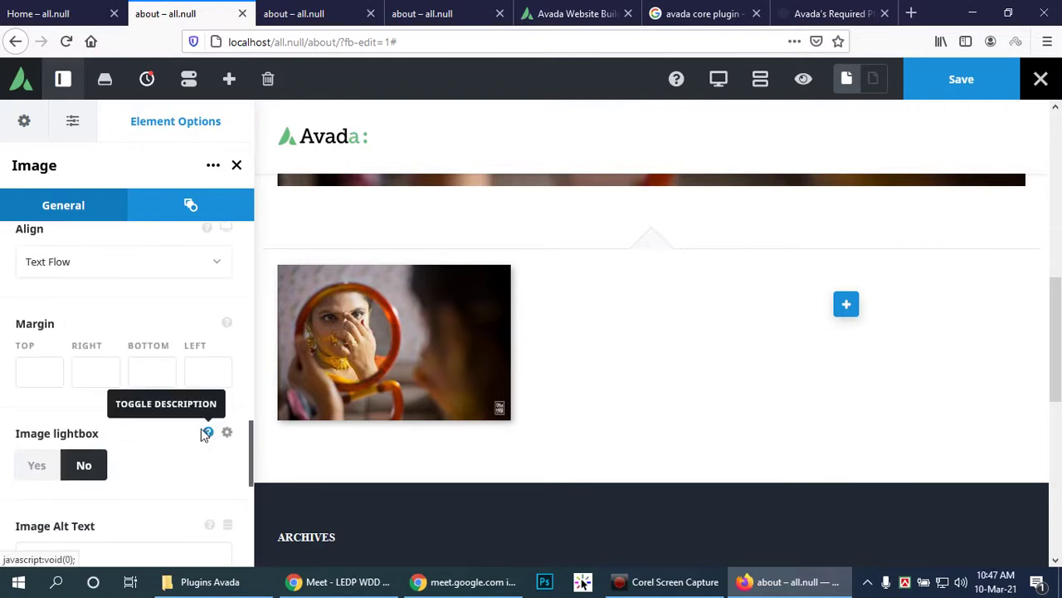
{"action": "left_click", "coordinate": [37, 466]}
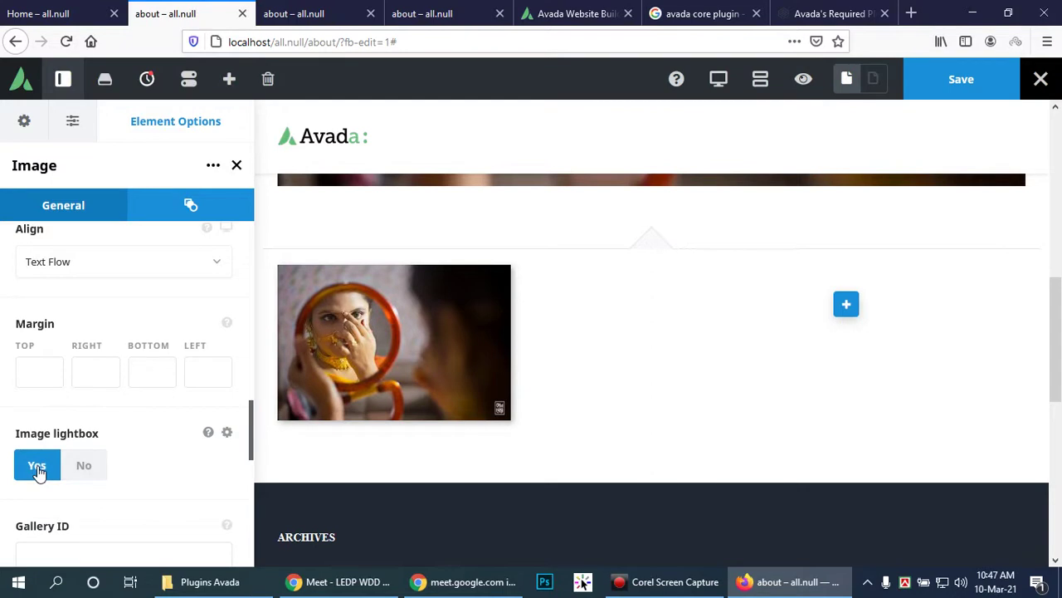
{"action": "scroll", "coordinate": [163, 456], "scroll_direction": "down", "scroll_amount": 2}
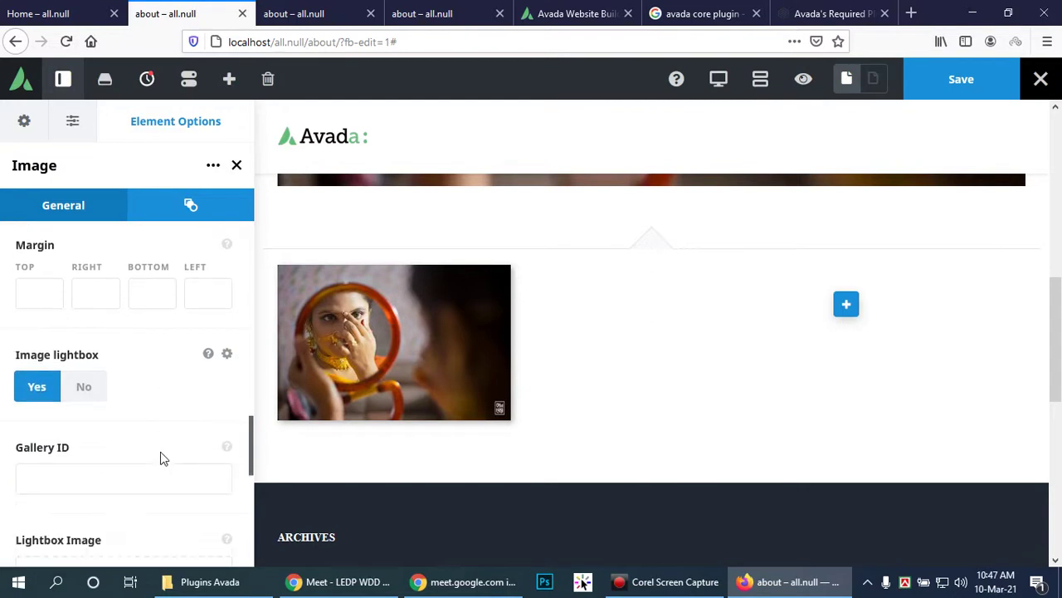
{"action": "left_click", "coordinate": [83, 379]}
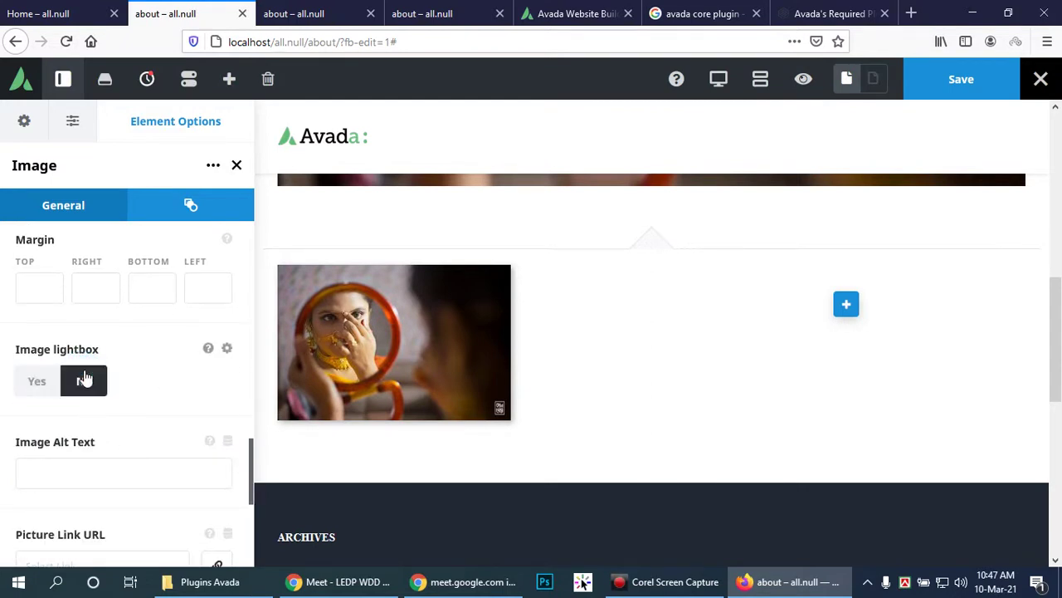
{"action": "scroll", "coordinate": [135, 382], "scroll_direction": "down", "scroll_amount": 3}
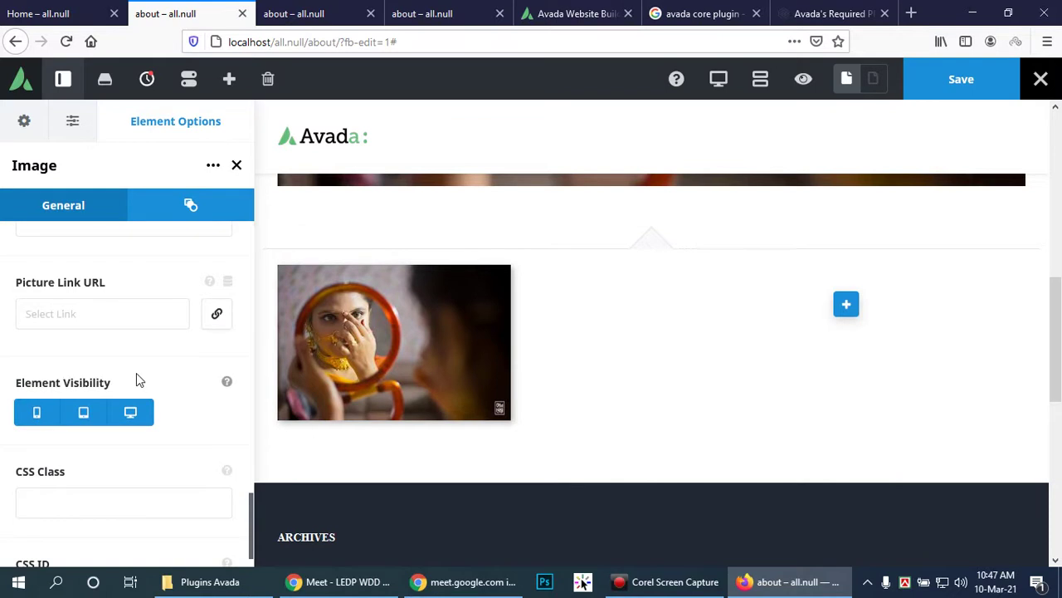
{"action": "scroll", "coordinate": [154, 415], "scroll_direction": "down", "scroll_amount": 1}
{"action": "scroll", "coordinate": [157, 410], "scroll_direction": "up", "scroll_amount": 10}
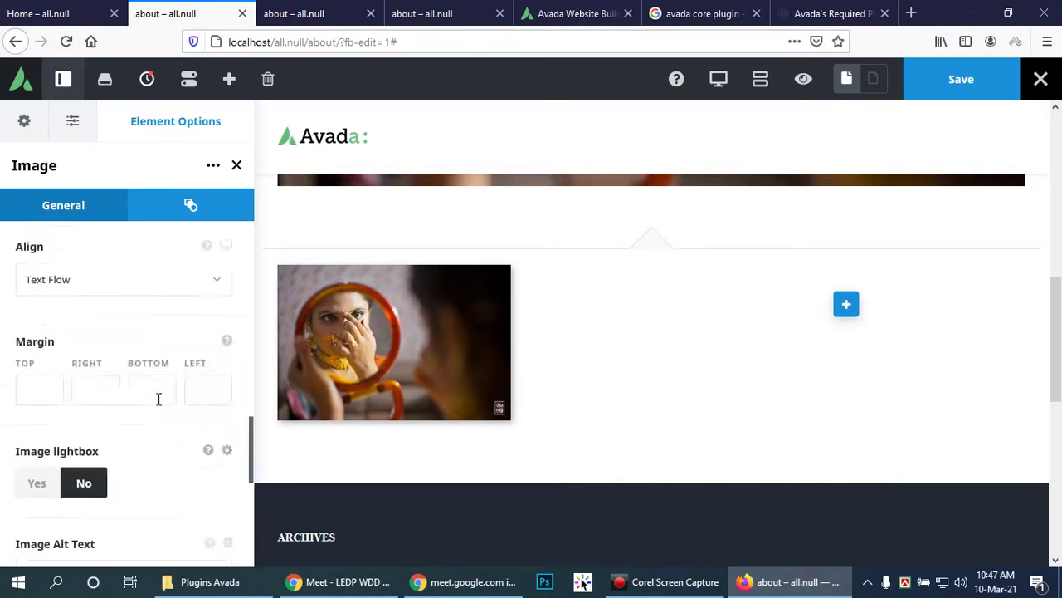
Step: Set the image's Extras animation type to Fade, from the left at speed 0.3
{"action": "left_click", "coordinate": [185, 206]}
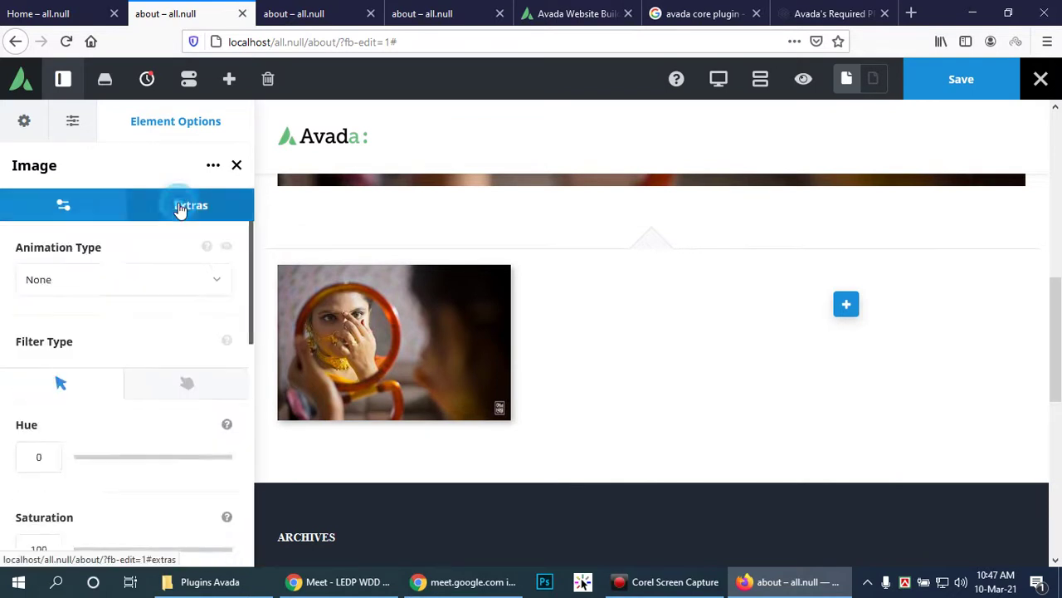
{"action": "left_click", "coordinate": [192, 291]}
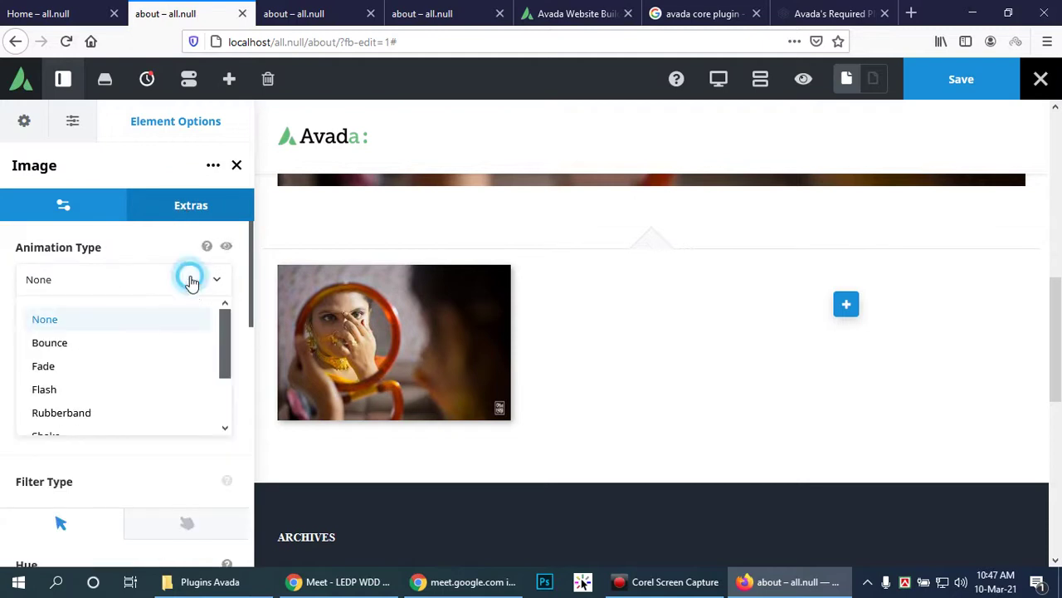
{"action": "left_click", "coordinate": [188, 282]}
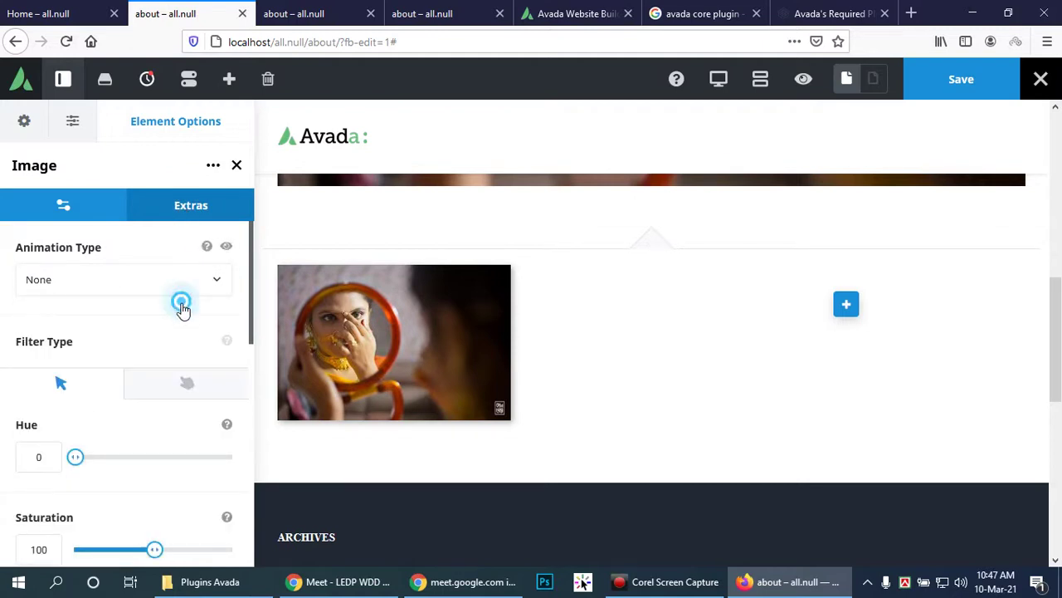
{"action": "left_click", "coordinate": [183, 286]}
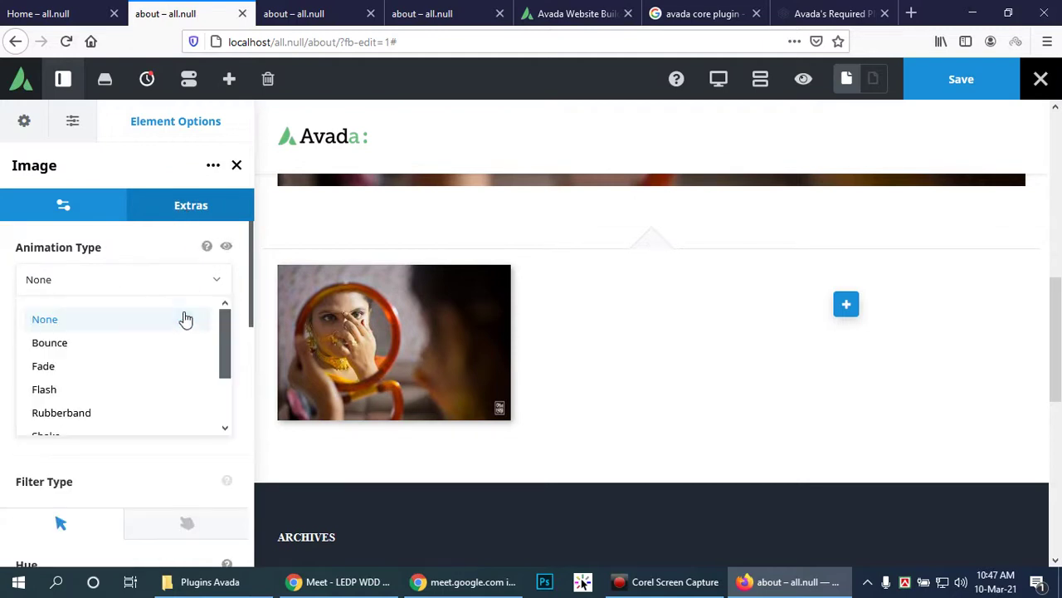
{"action": "left_click", "coordinate": [121, 373]}
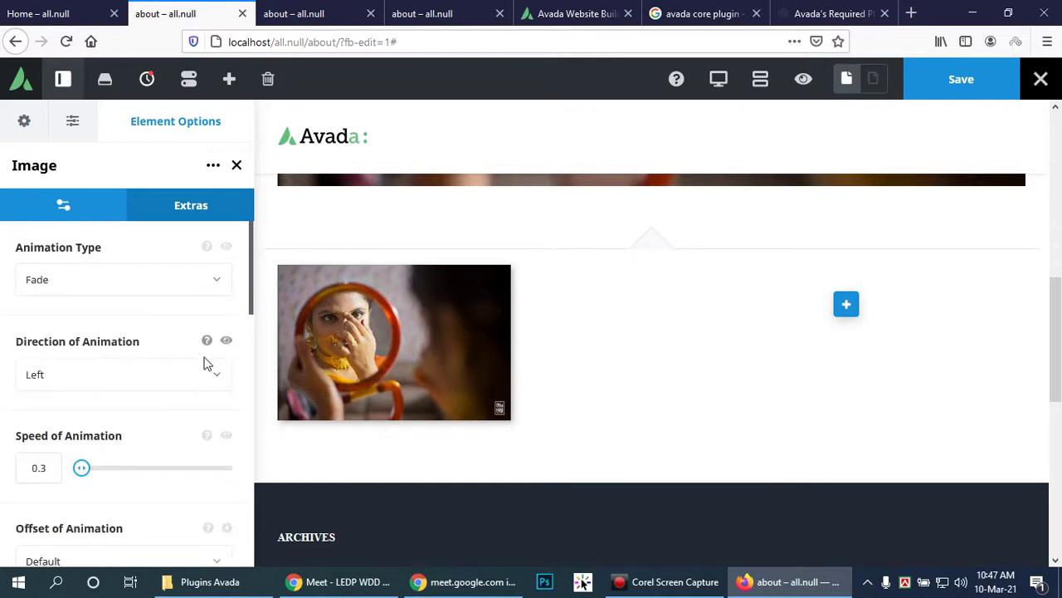
{"action": "scroll", "coordinate": [207, 363], "scroll_direction": "down", "scroll_amount": 2}
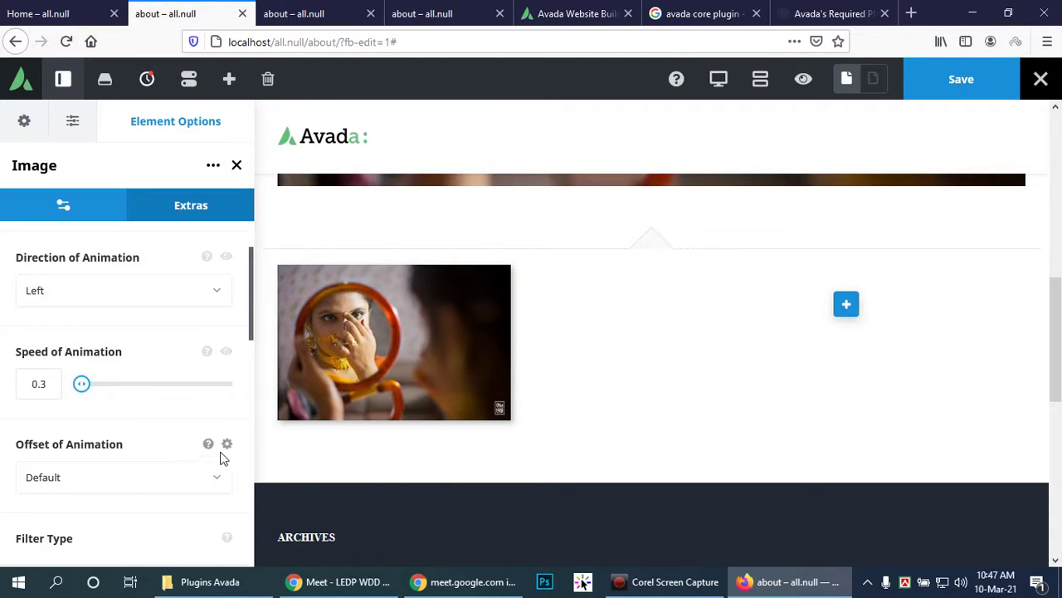
{"action": "scroll", "coordinate": [221, 457], "scroll_direction": "down", "scroll_amount": 4}
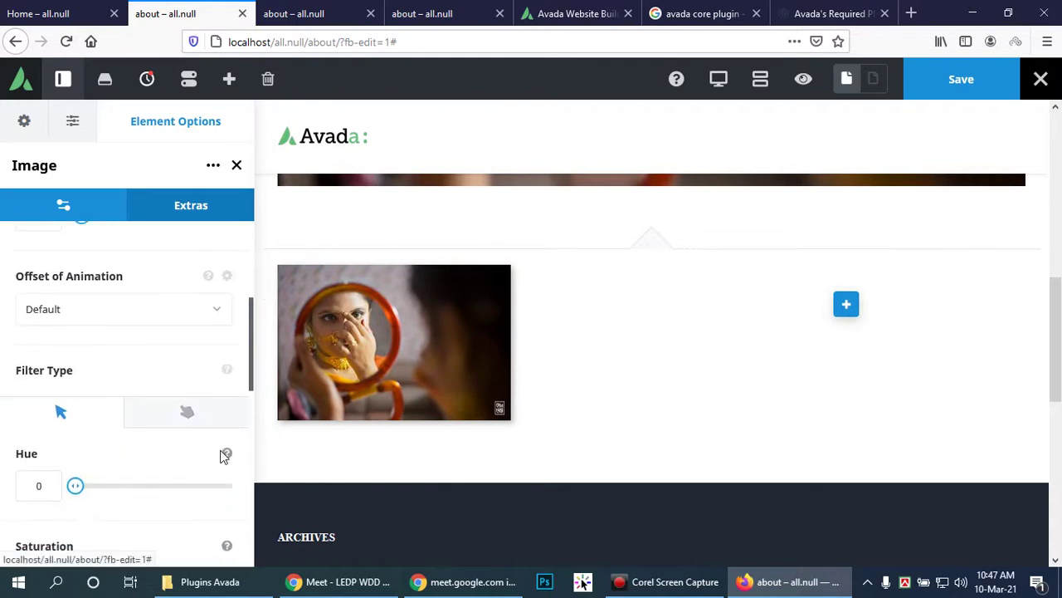
Step: Add a Text Block element to the empty right column beside the mirror photo
{"action": "left_click", "coordinate": [847, 307]}
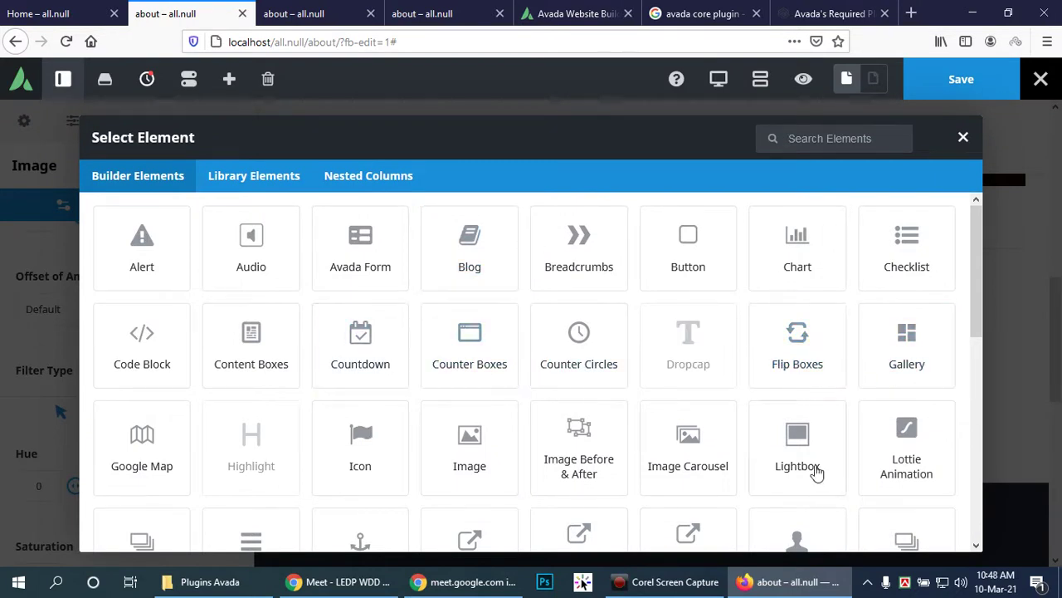
{"action": "scroll", "coordinate": [816, 482], "scroll_direction": "down", "scroll_amount": 3}
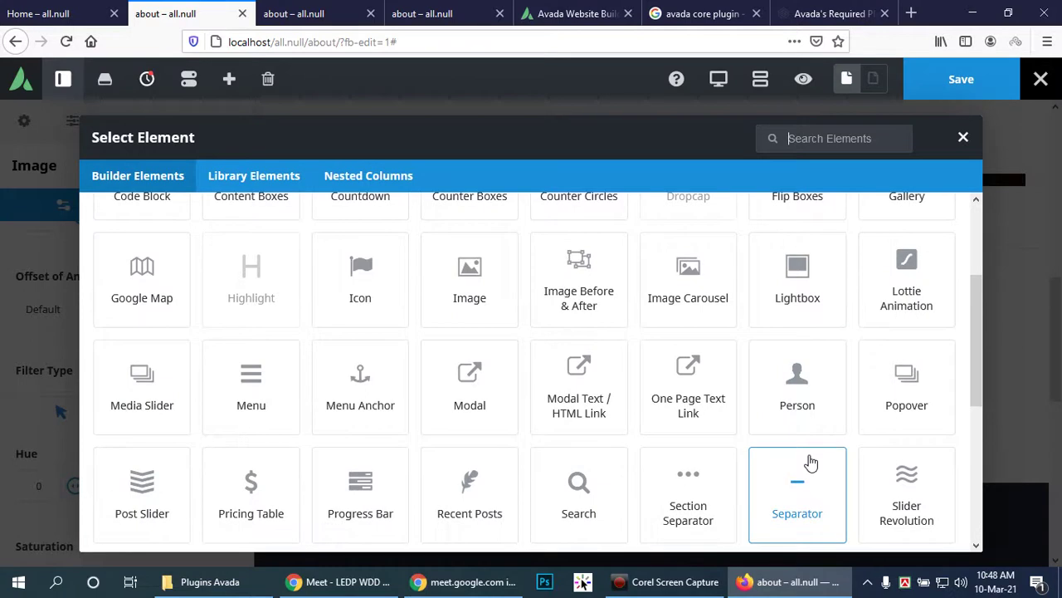
{"action": "scroll", "coordinate": [811, 462], "scroll_direction": "down", "scroll_amount": 1}
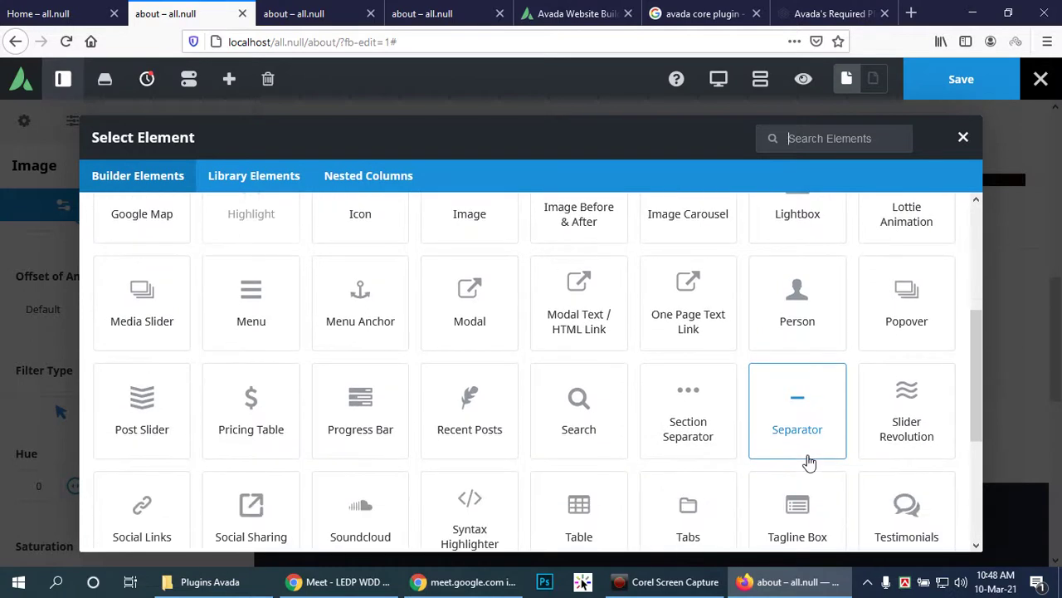
{"action": "scroll", "coordinate": [809, 462], "scroll_direction": "down", "scroll_amount": 3}
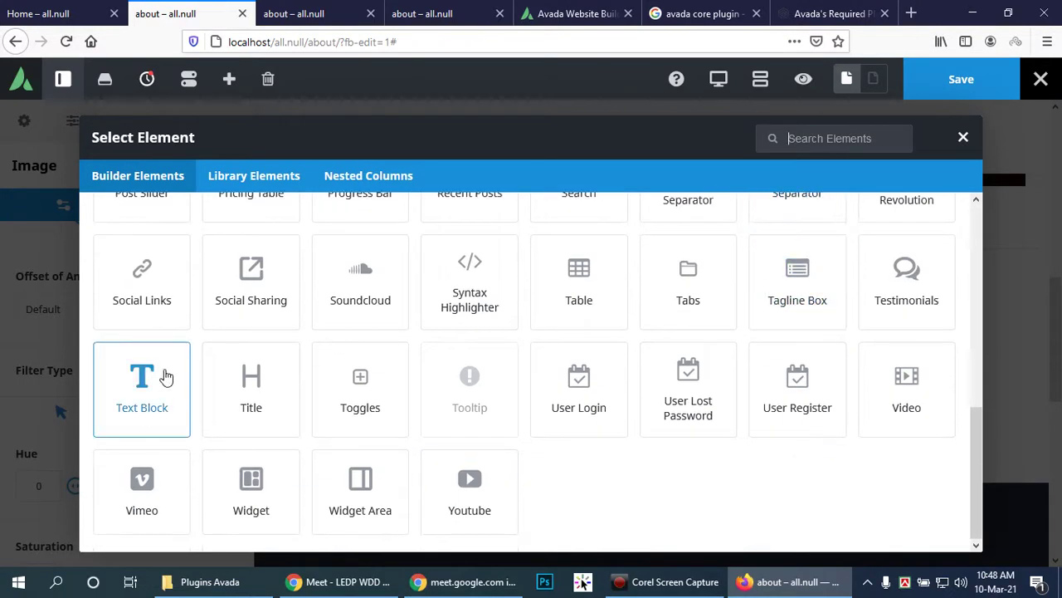
{"action": "left_click", "coordinate": [151, 378]}
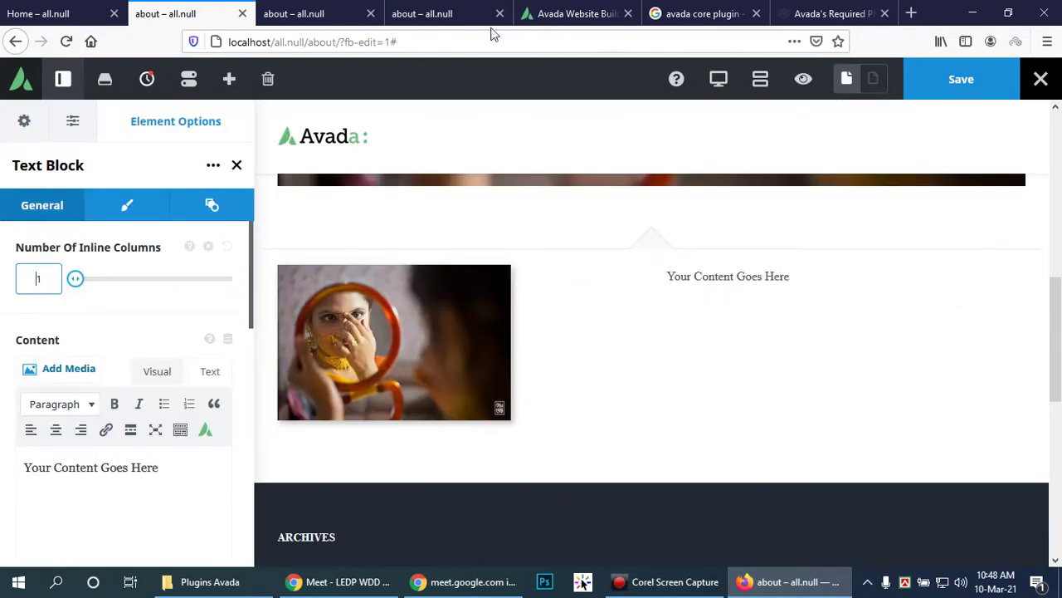
Step: Search Google for 'dummy text', open lipsum.com, then reload the about page tab
{"action": "left_click", "coordinate": [571, 13]}
{"action": "left_click", "coordinate": [566, 41]}
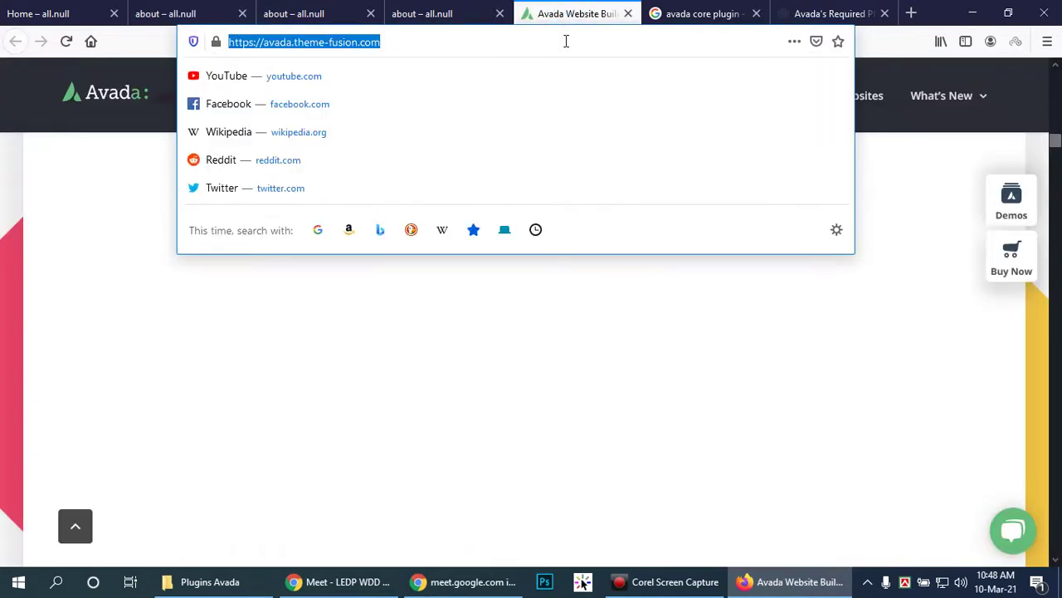
{"action": "type", "text": "dummy te"}
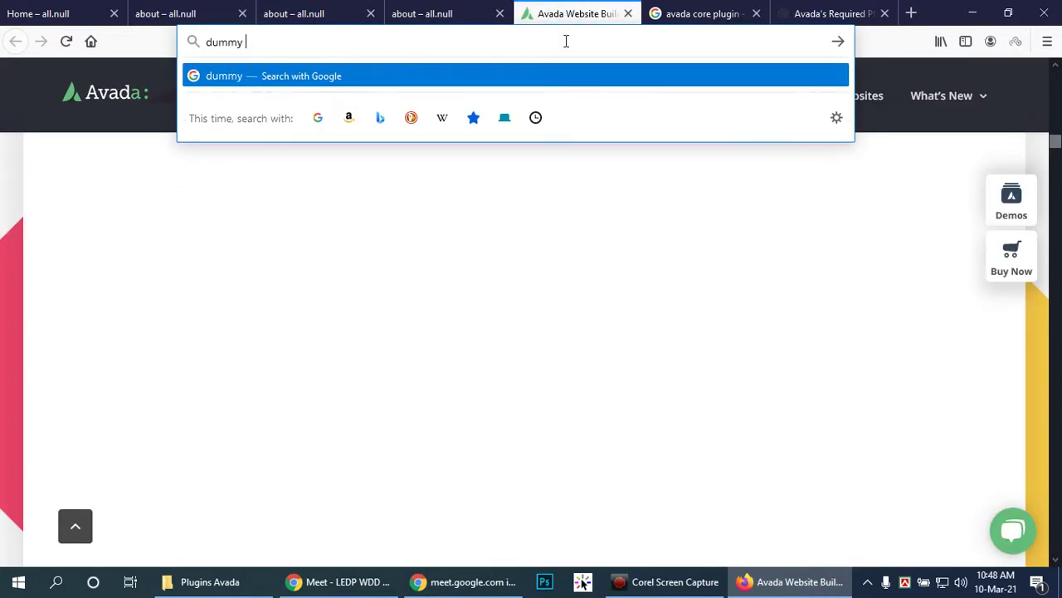
{"action": "type", "text": "xt"}
{"action": "key", "text": "Return"}
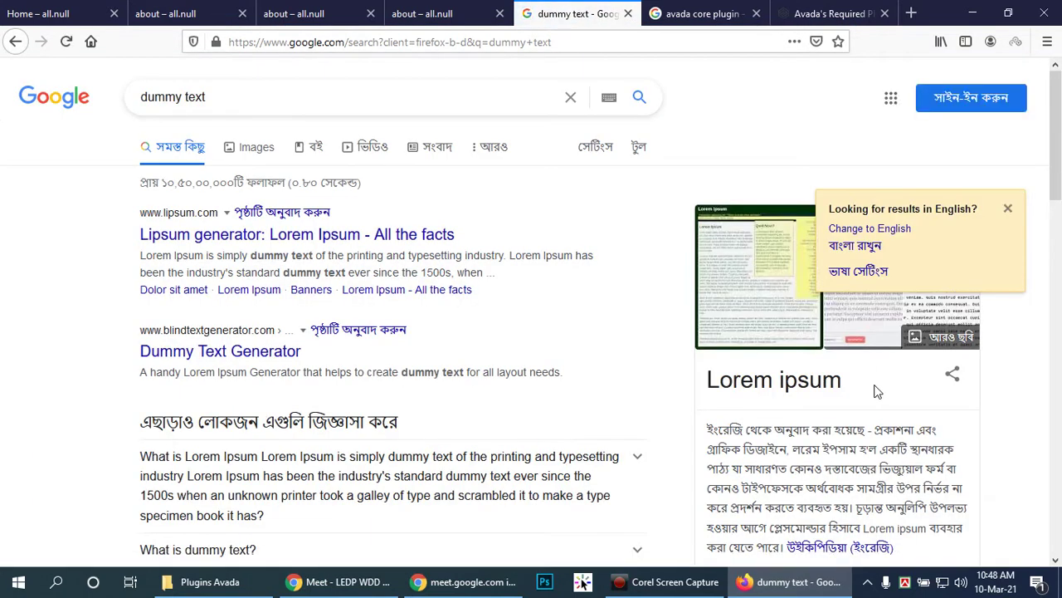
{"action": "left_click", "coordinate": [237, 232]}
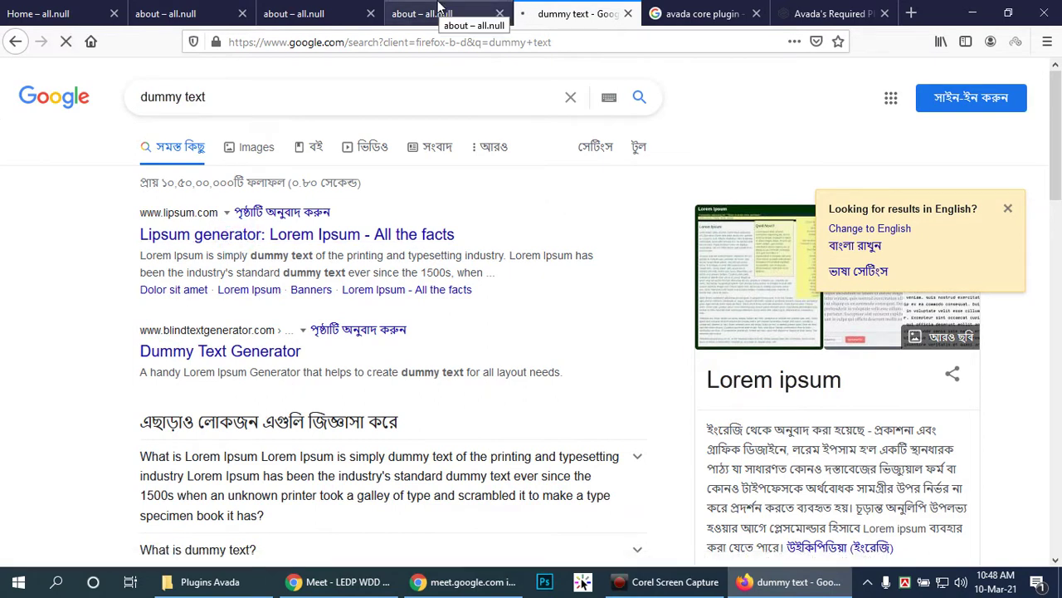
{"action": "left_click", "coordinate": [435, 10]}
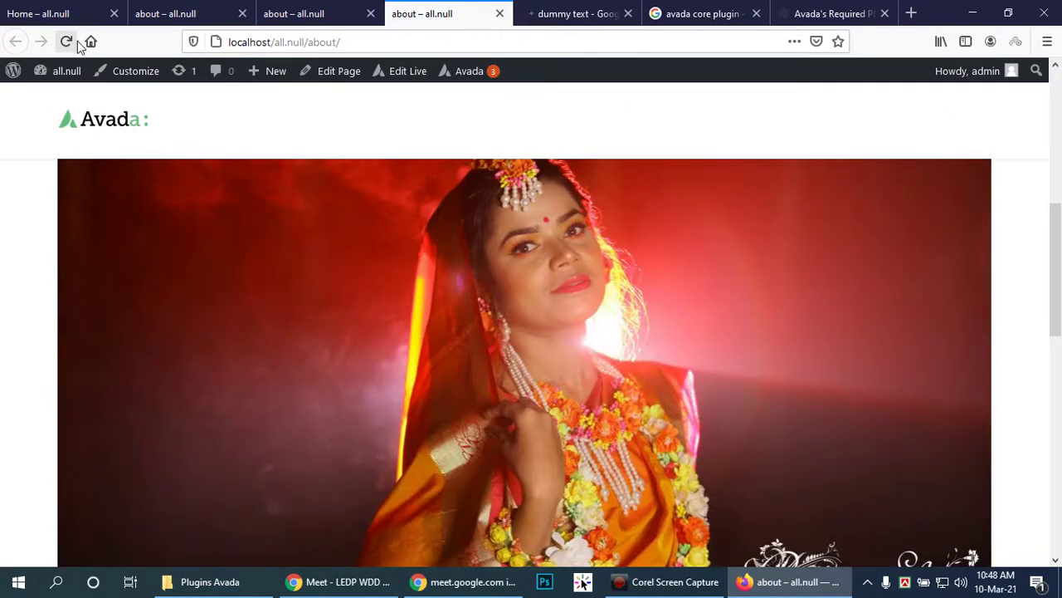
{"action": "left_click", "coordinate": [66, 43]}
Step: On the lipsum.com tab, select the whole 'Why do we use it?' filler paragraph
{"action": "left_click", "coordinate": [552, 12]}
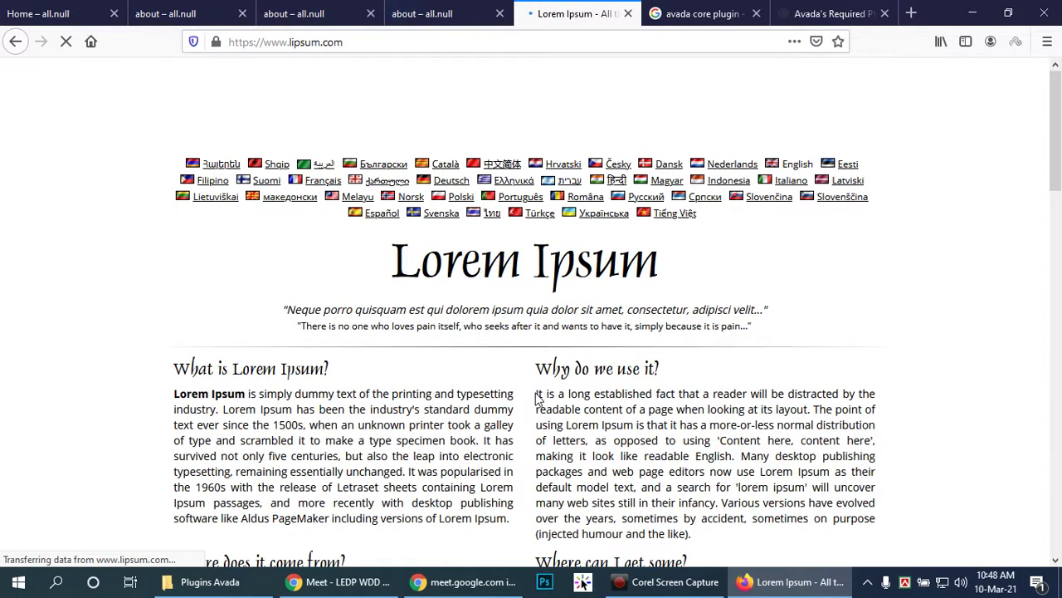
{"action": "triple_click", "coordinate": [538, 396]}
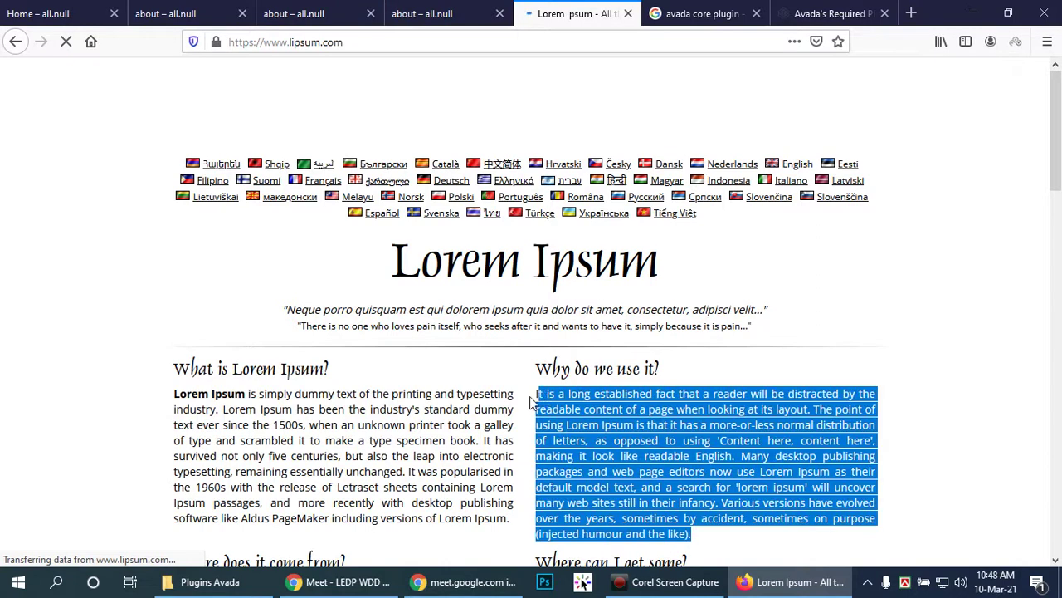
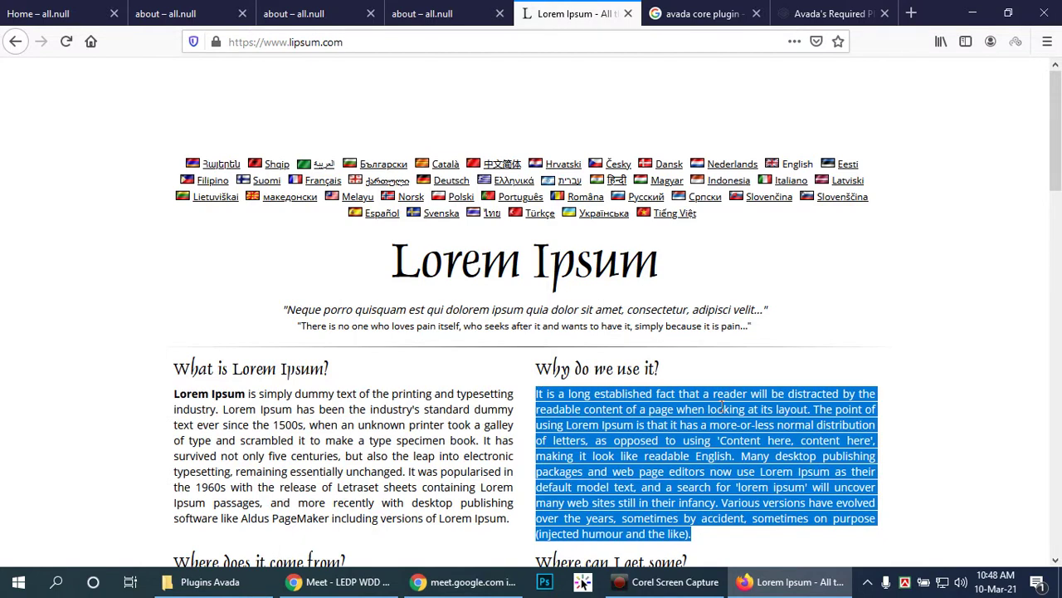
Step: Switch from the lipsum.com tab back to the site's About page tab
{"action": "left_click", "coordinate": [423, 13]}
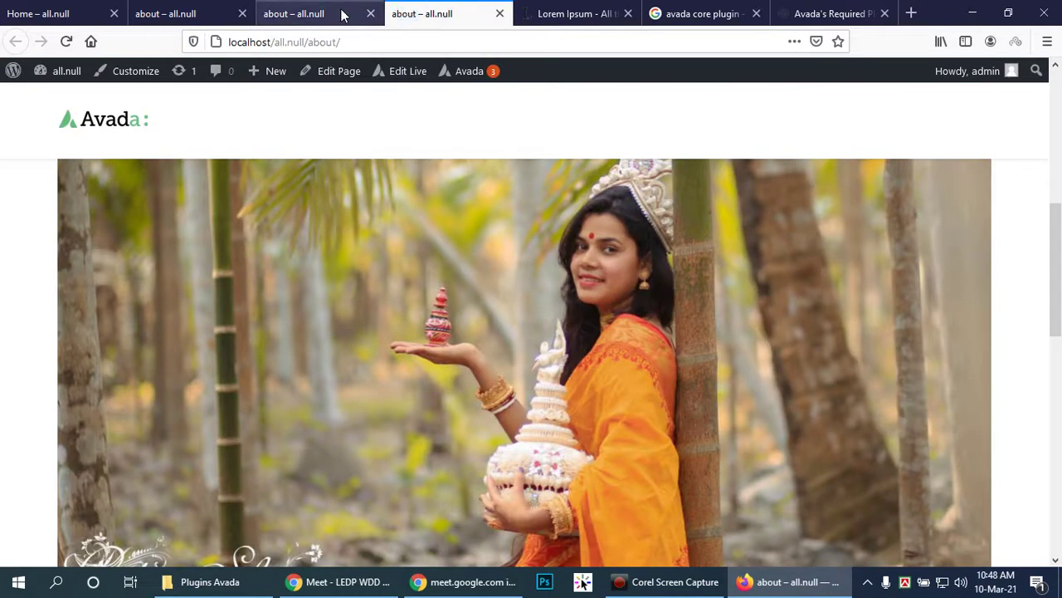
Step: In the Avada Live builder tab, paste the Lorem Ipsum paragraph over the text block's placeholder
{"action": "left_click", "coordinate": [343, 15]}
{"action": "left_click", "coordinate": [194, 14]}
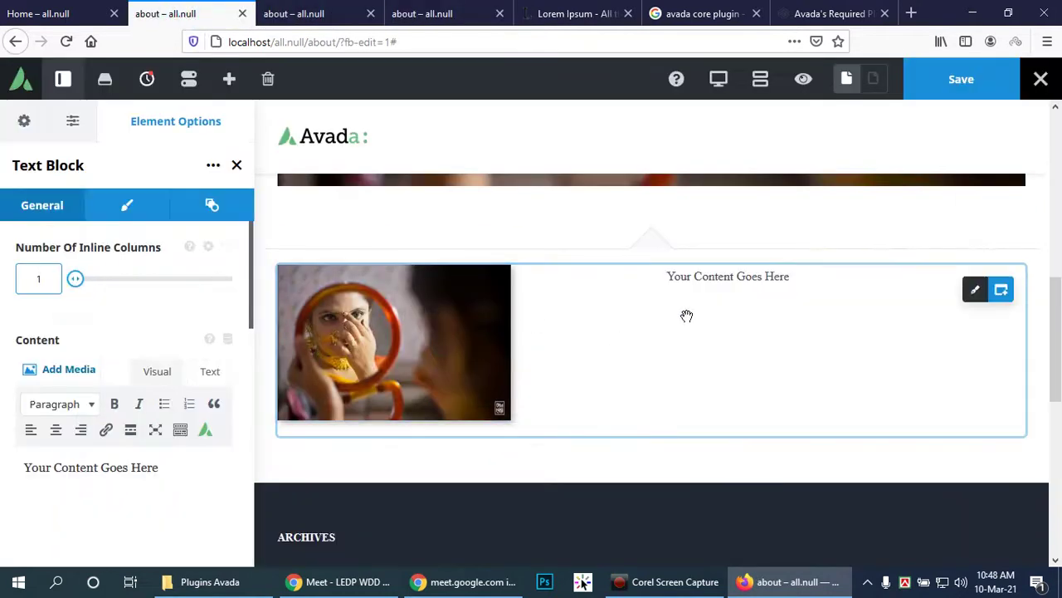
{"action": "scroll", "coordinate": [98, 478], "scroll_direction": "down", "scroll_amount": 1}
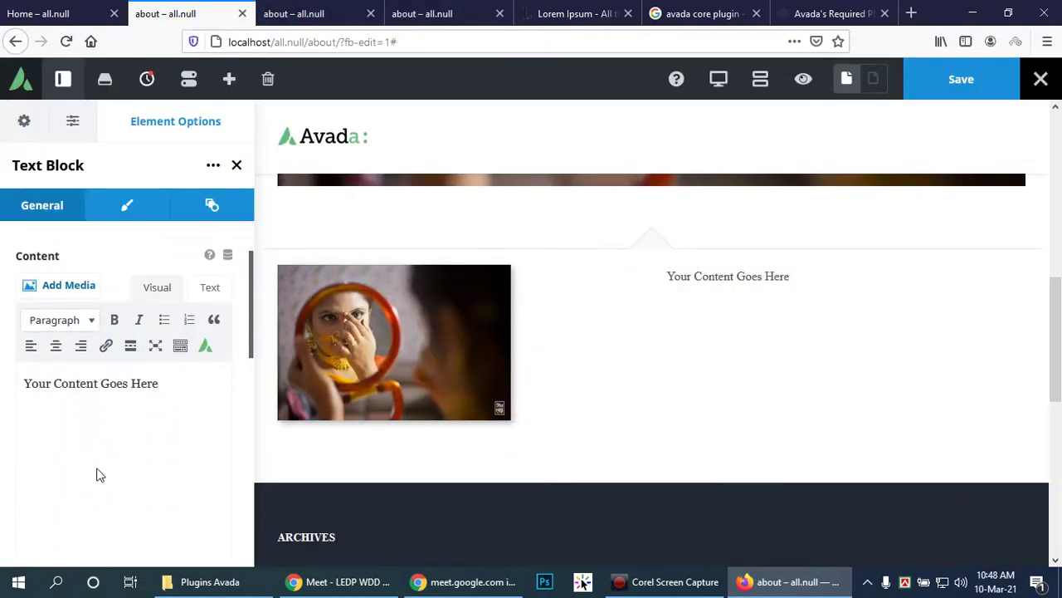
{"action": "left_click", "coordinate": [173, 382]}
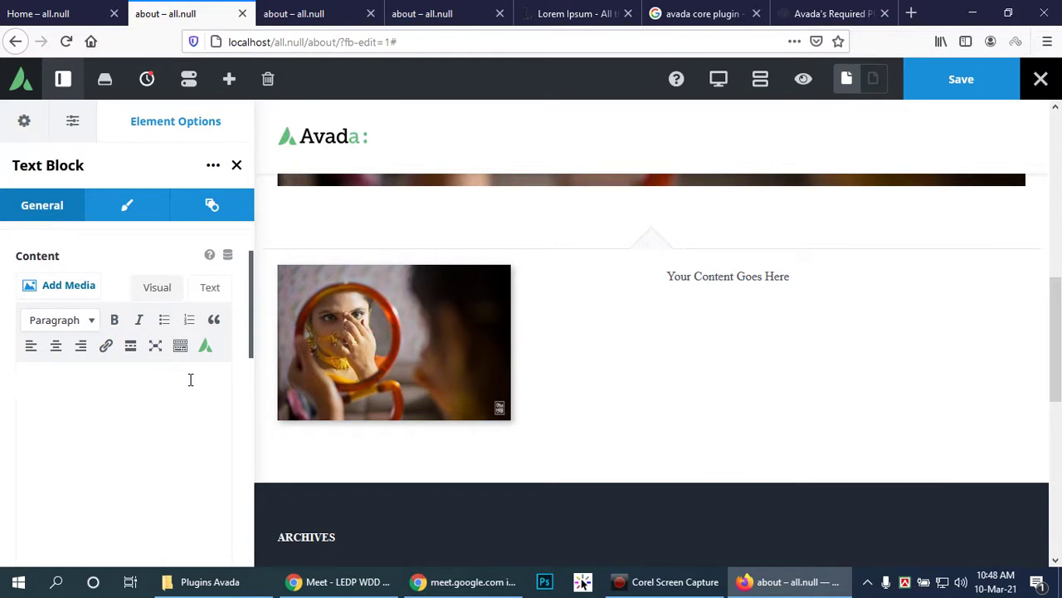
{"action": "type", "text": "It is a long established fact that a reader will be distracted by the readable content of a page when looking at its layout. The point of using Lorem Ipsum is that it has a more-or-less normal distribution of letters, as opposed to using 'Content here, content here', making it look like readable English. Many desktop publishing packages and web page editors now use Lorem Ipsum as their default model text, and a search for 'lorem ipsum' will uncover many web sites still in their infancy. Various versions have evolved over the years, sometimes by accident, sometimes on purpose (injected humour and the like)."}
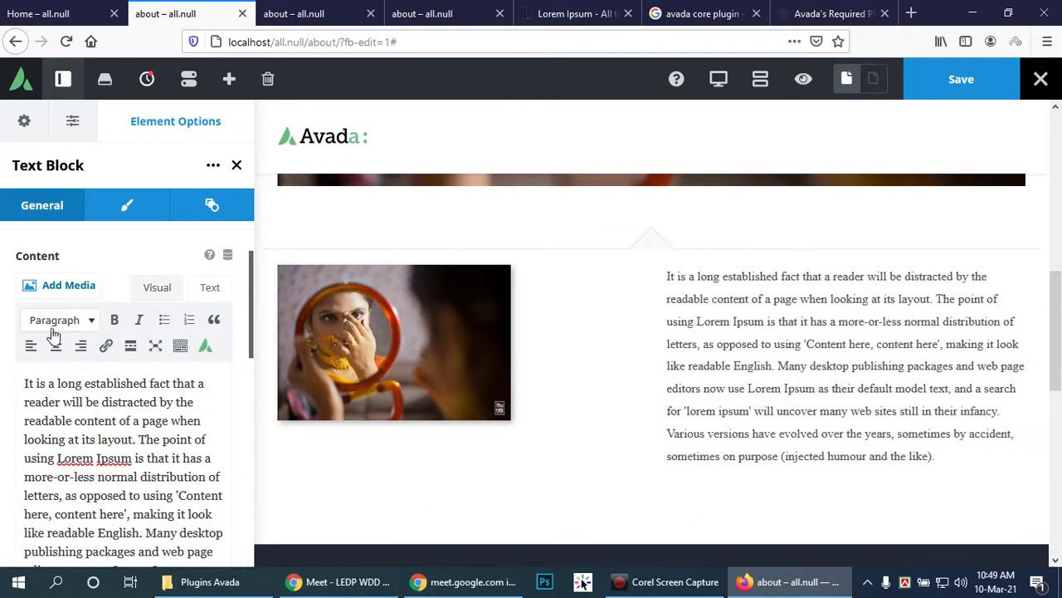
{"action": "left_click", "coordinate": [213, 207]}
Step: Give the text block a Fade animation and the font family Impact, Charcoal, sans-serif
{"action": "left_click", "coordinate": [219, 278]}
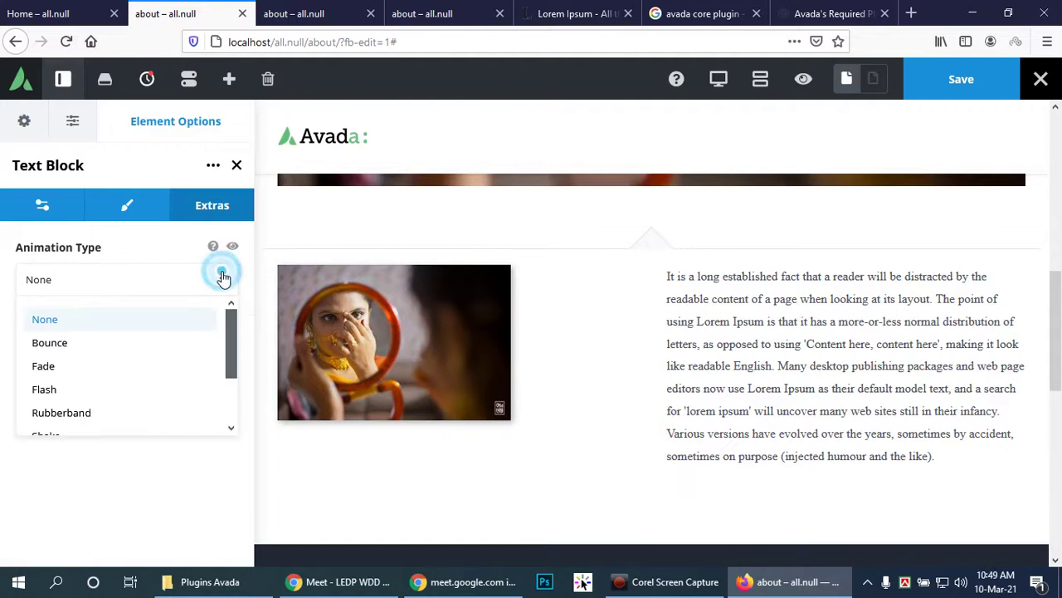
{"action": "left_click", "coordinate": [142, 365]}
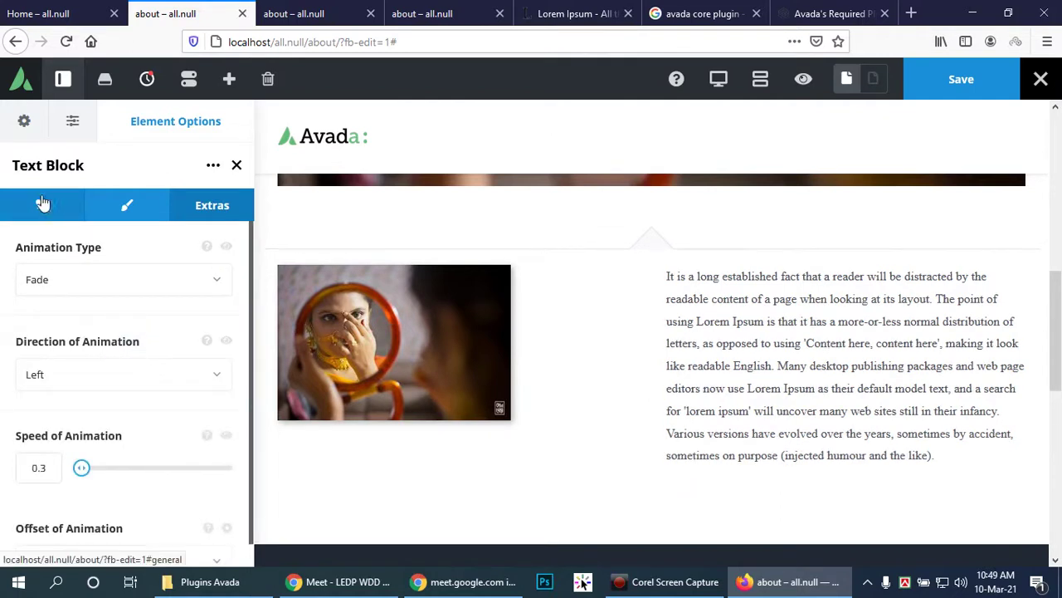
{"action": "left_click", "coordinate": [125, 207]}
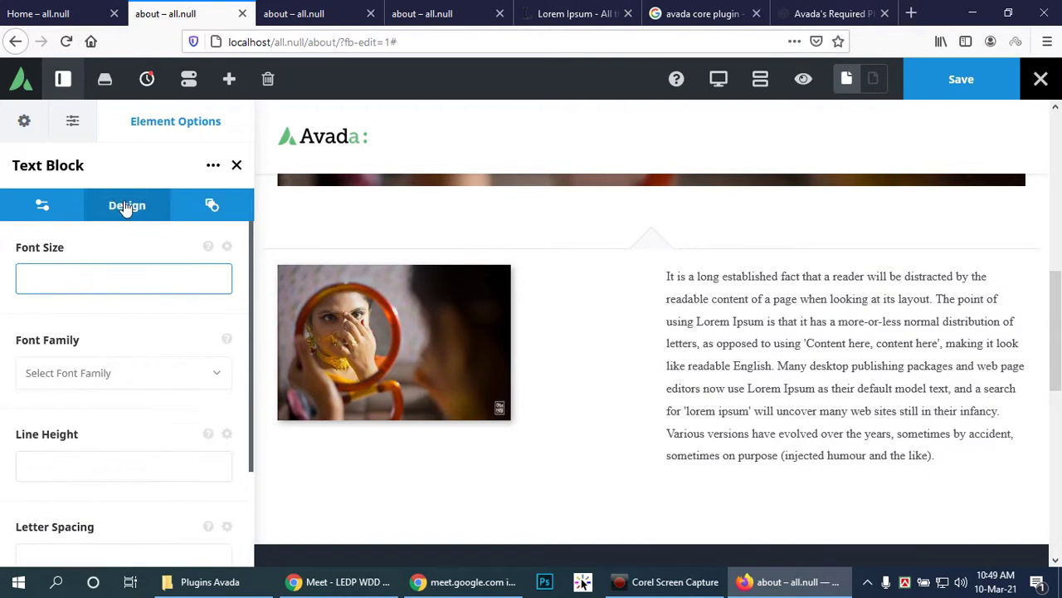
{"action": "left_click", "coordinate": [215, 373]}
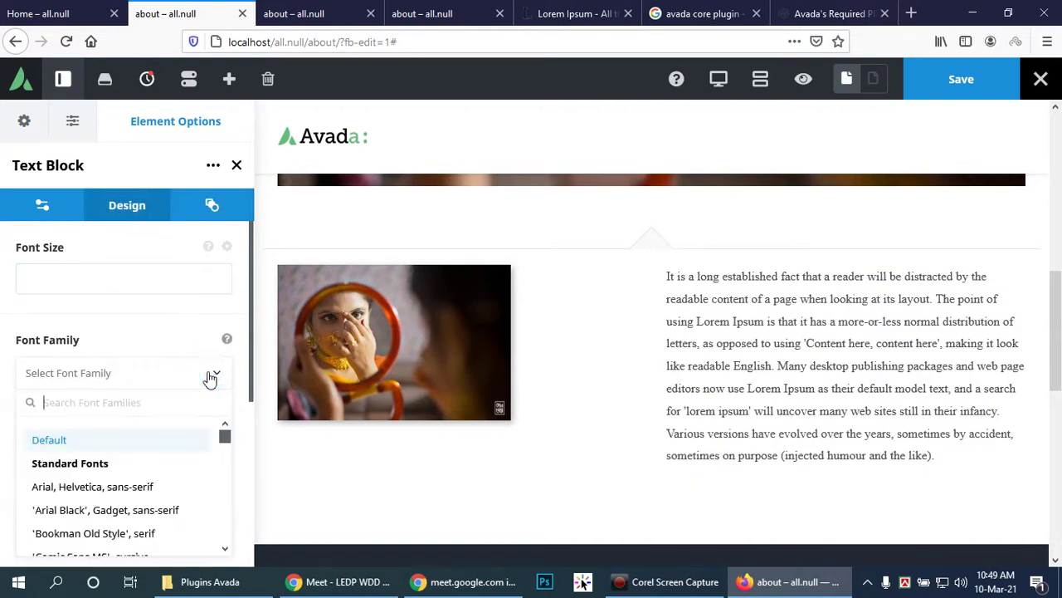
{"action": "scroll", "coordinate": [124, 535], "scroll_direction": "down", "scroll_amount": 2}
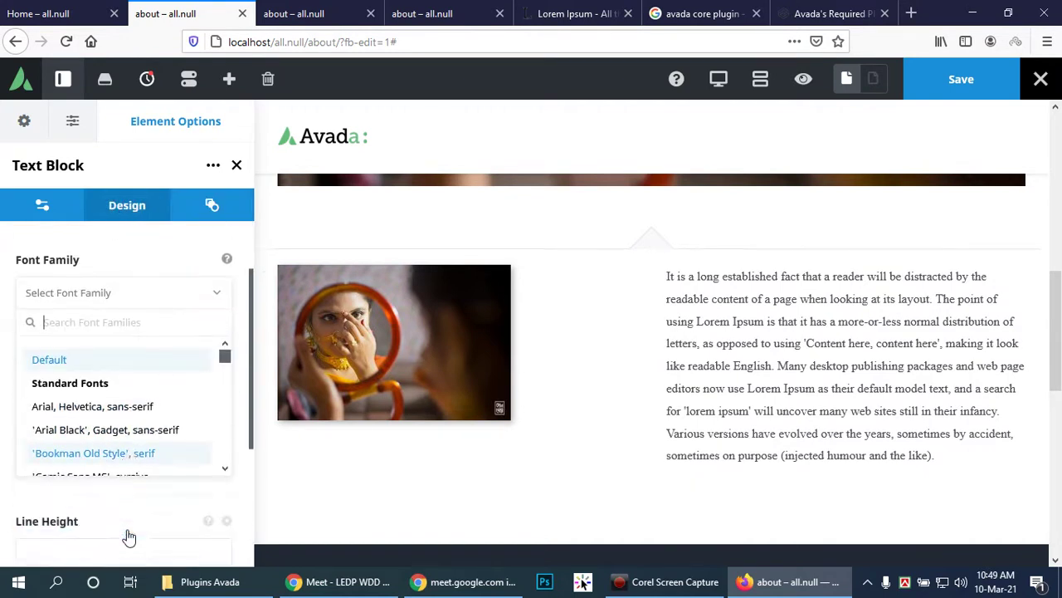
{"action": "scroll", "coordinate": [160, 442], "scroll_direction": "down", "scroll_amount": 2}
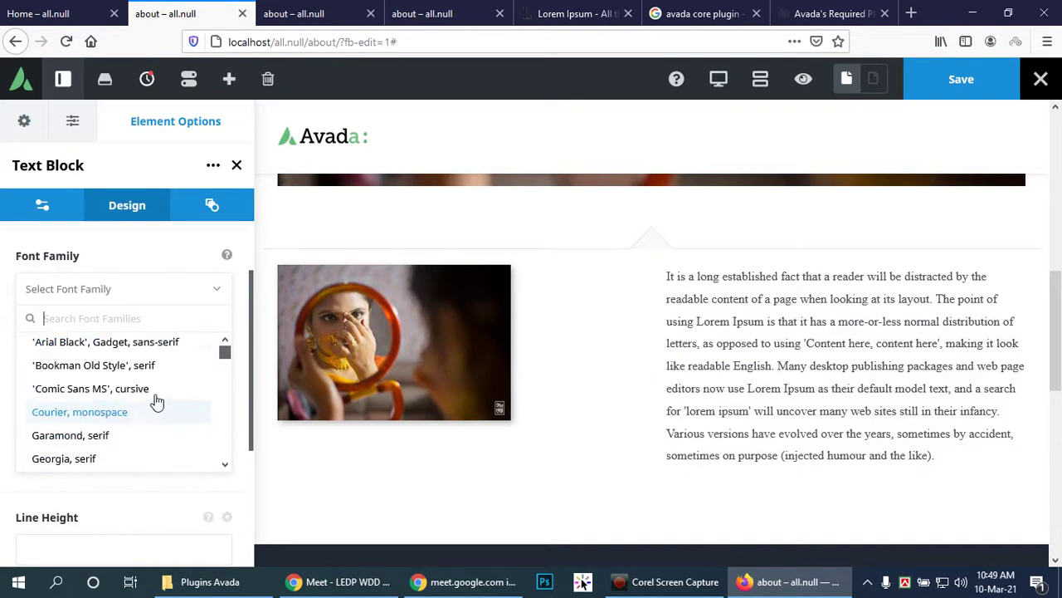
{"action": "scroll", "coordinate": [113, 396], "scroll_direction": "down", "scroll_amount": 2}
{"action": "left_click", "coordinate": [113, 399]}
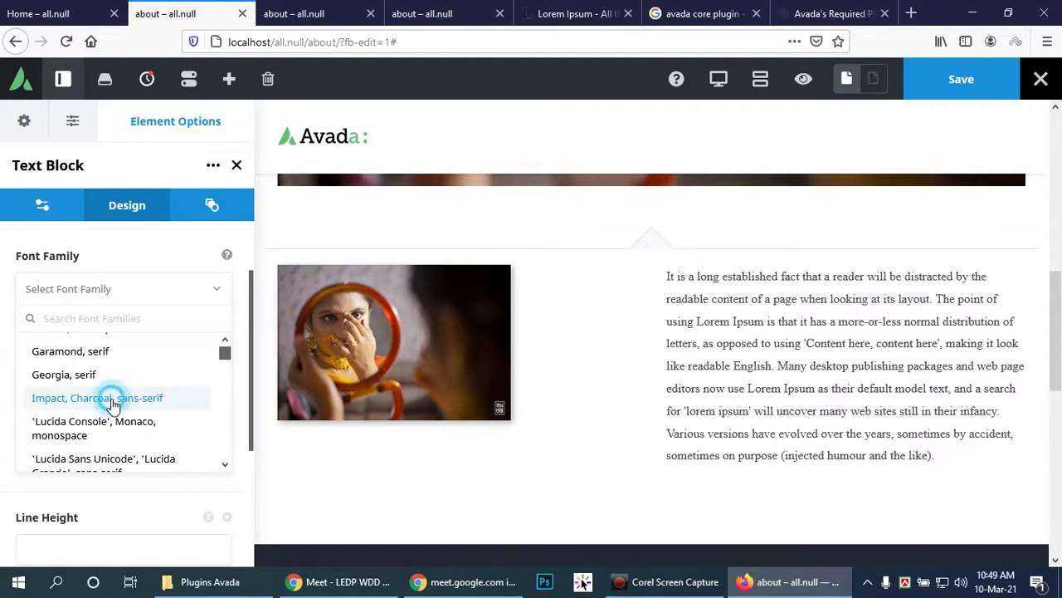
{"action": "left_click", "coordinate": [145, 452]}
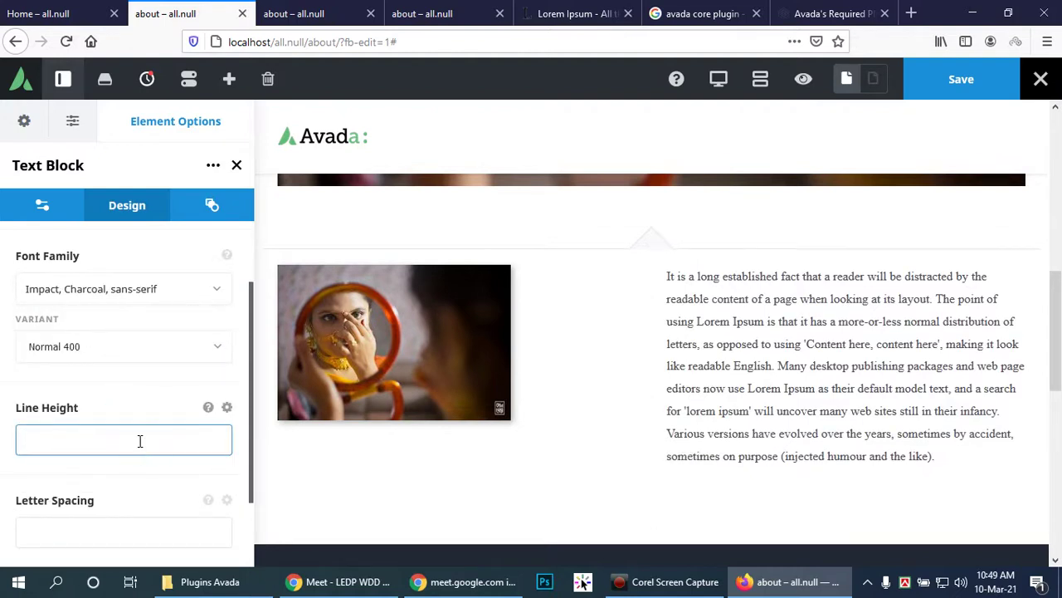
{"action": "type", "text": "10"}
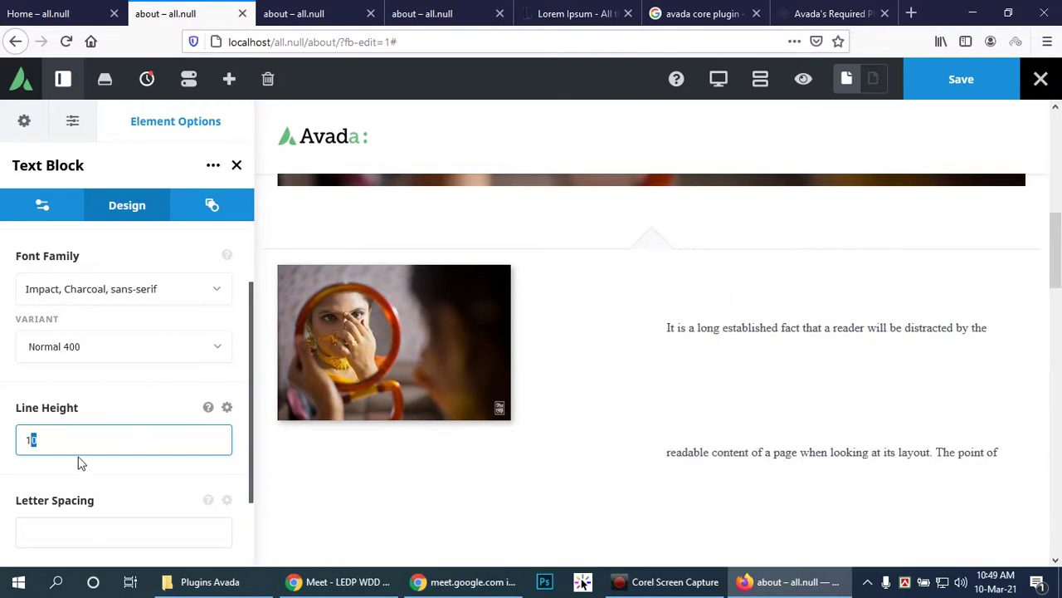
{"action": "type", "text": "32"}
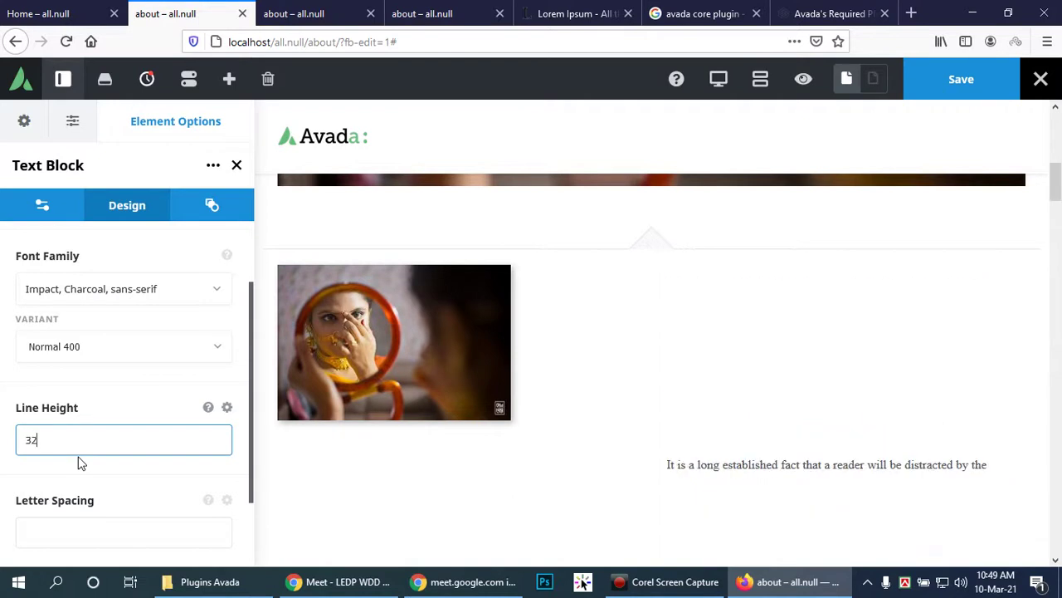
{"action": "double_click", "coordinate": [66, 431]}
{"action": "type", "text": "2"}
{"action": "double_click", "coordinate": [53, 438]}
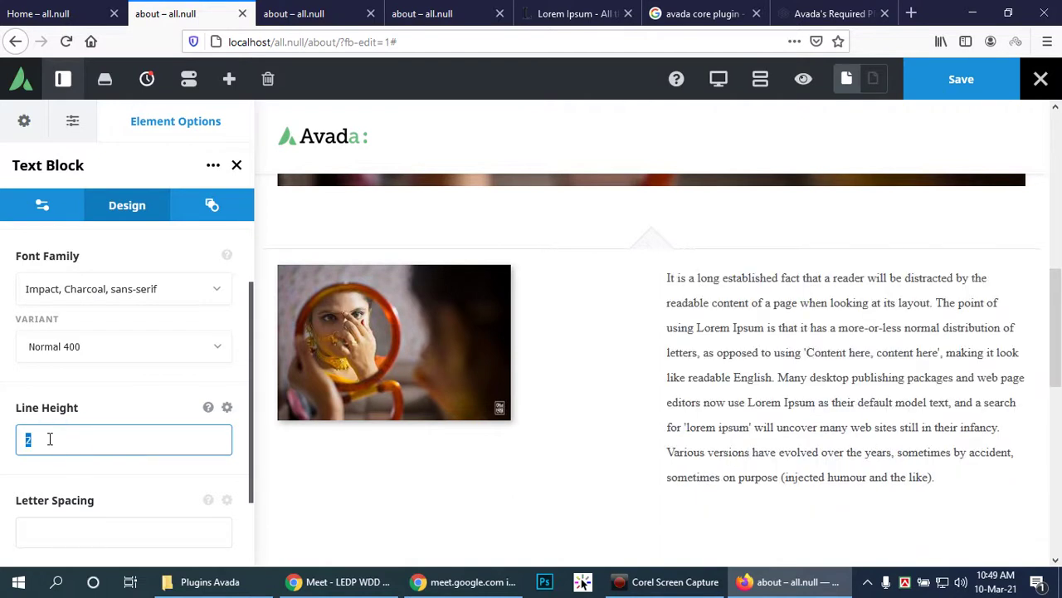
{"action": "type", "text": "1"}
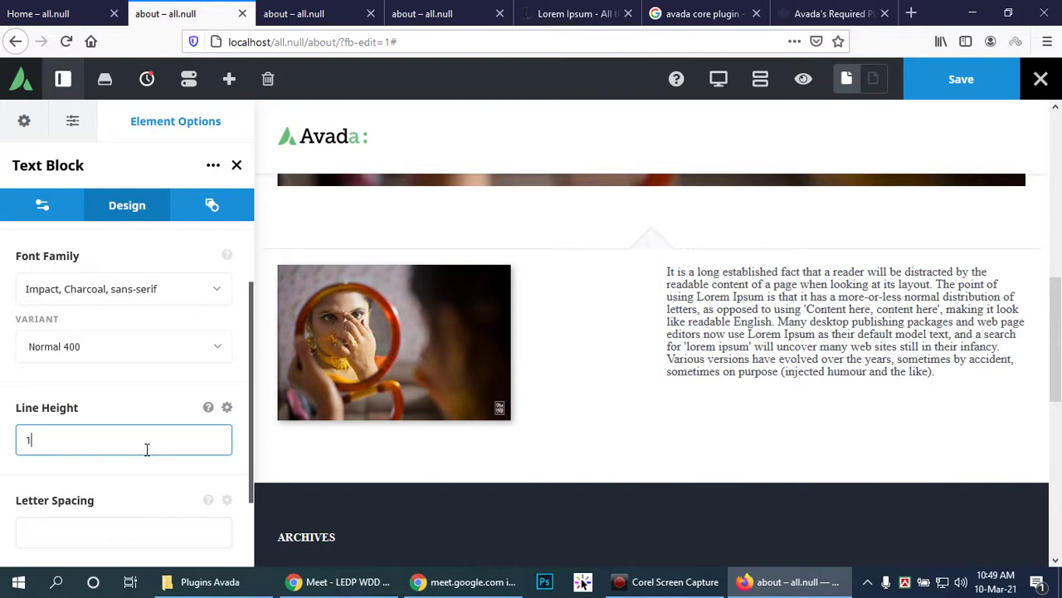
{"action": "left_click_drag", "start_coordinate": [128, 440], "coordinate": [19, 443]}
{"action": "left_click", "coordinate": [45, 440]}
{"action": "type", "text": "."}
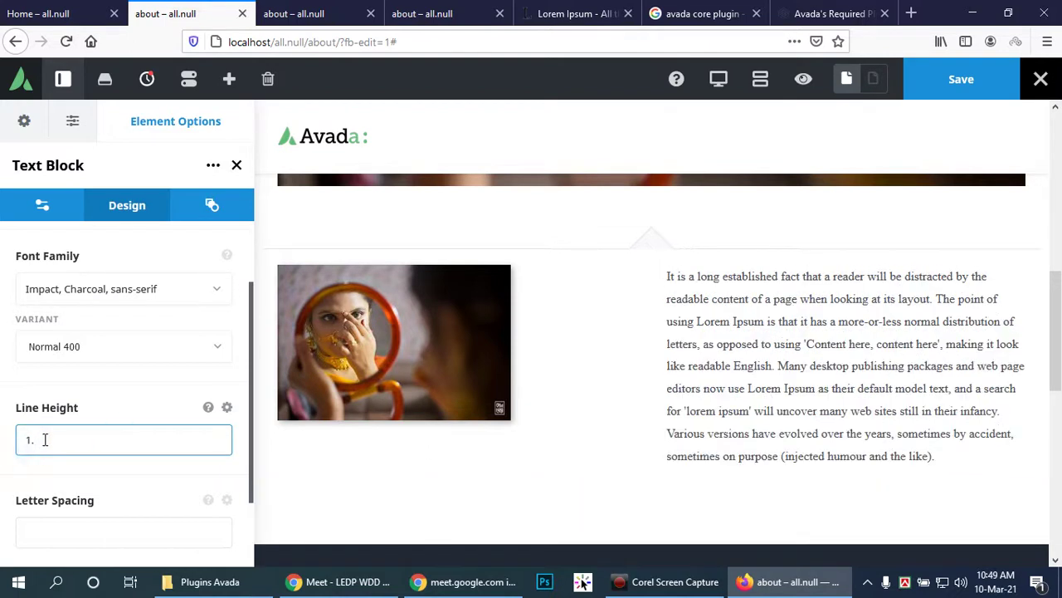
{"action": "type", "text": "5"}
{"action": "left_click_drag", "start_coordinate": [50, 440], "coordinate": [1, 445]}
{"action": "key", "text": "BackSpace"}
{"action": "scroll", "coordinate": [133, 460], "scroll_direction": "down", "scroll_amount": 1}
{"action": "left_click", "coordinate": [108, 445]}
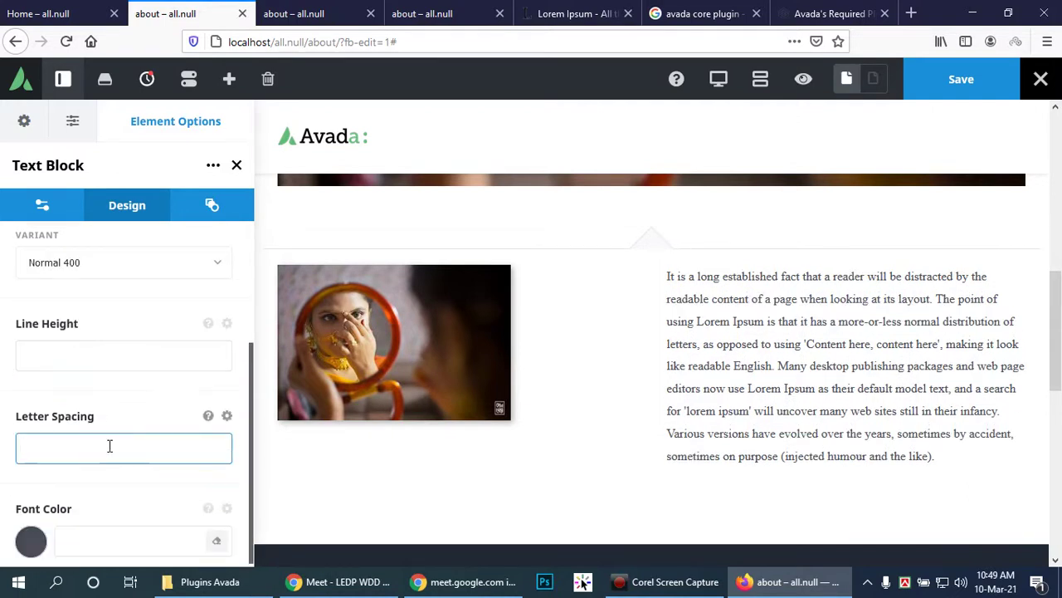
{"action": "type", "text": "2"}
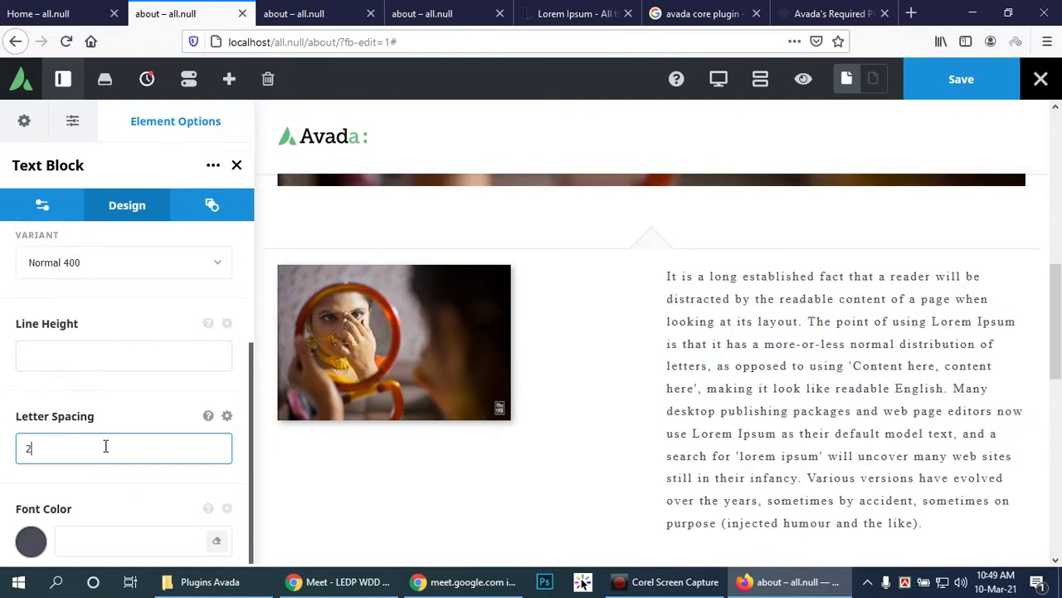
{"action": "key", "text": "BackSpace"}
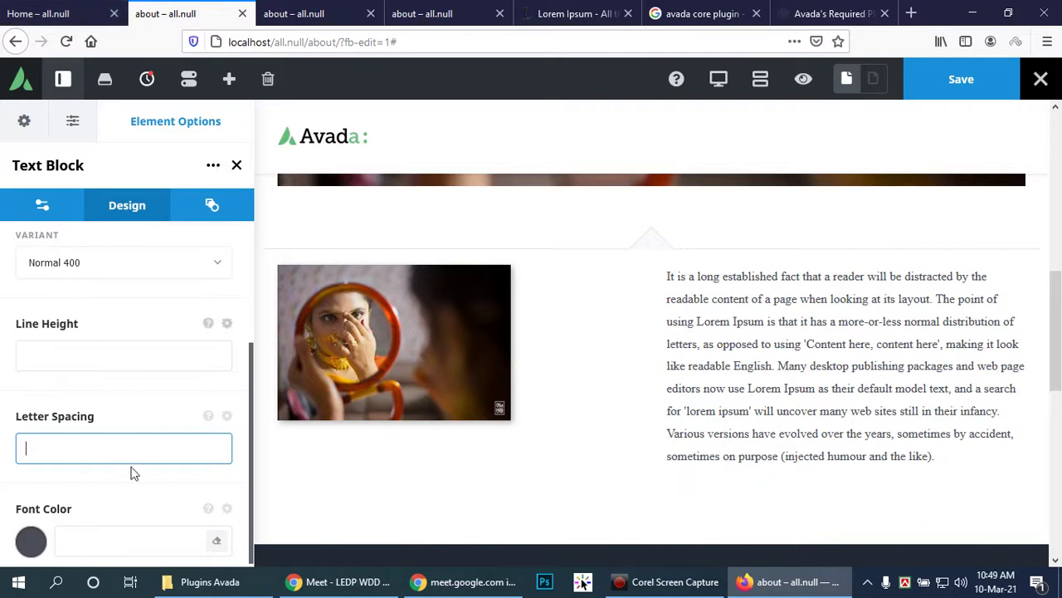
{"action": "scroll", "coordinate": [154, 340], "scroll_direction": "up", "scroll_amount": 2}
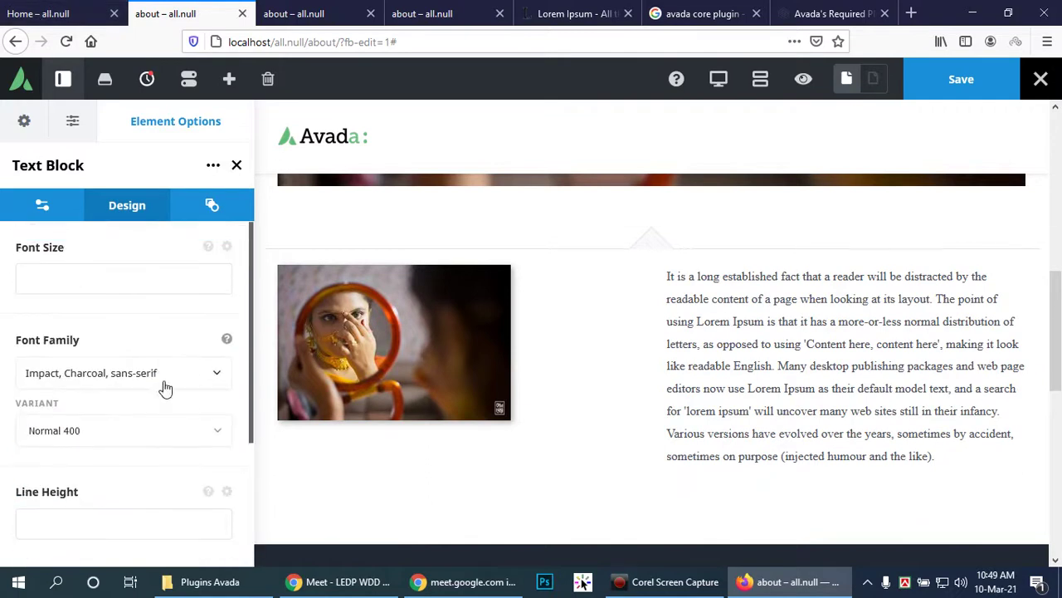
{"action": "left_click", "coordinate": [143, 274]}
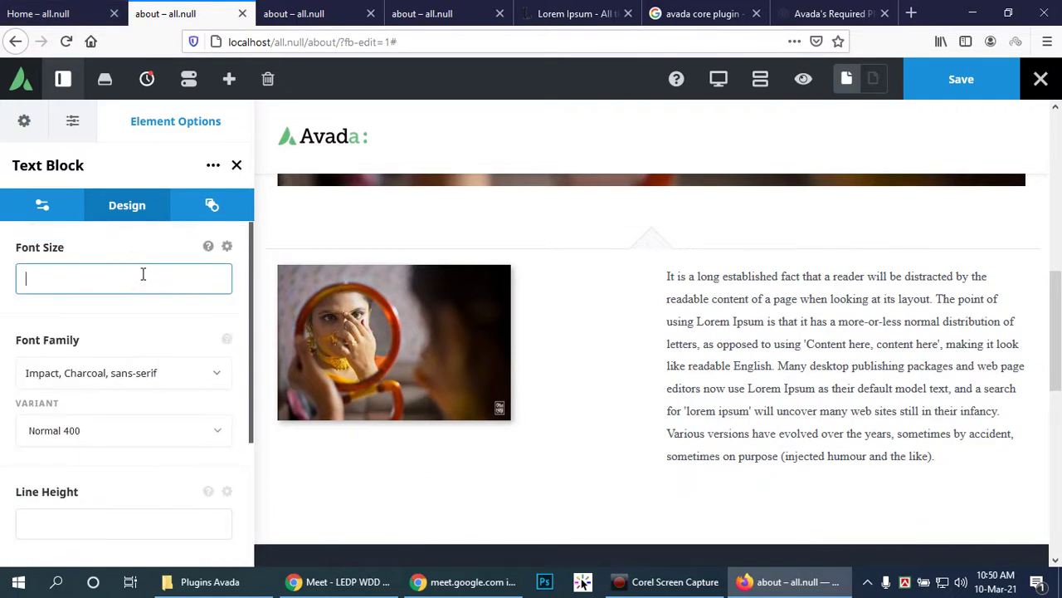
Step: View the text block's content as raw markup in the Text editor view
{"action": "left_click", "coordinate": [23, 209]}
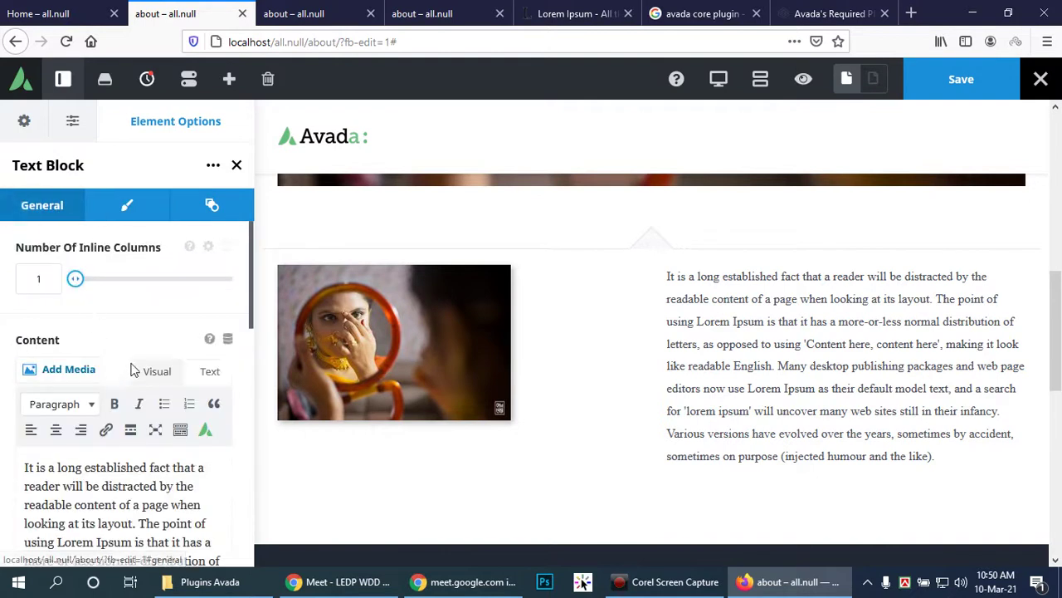
{"action": "scroll", "coordinate": [133, 369], "scroll_direction": "down", "scroll_amount": 2}
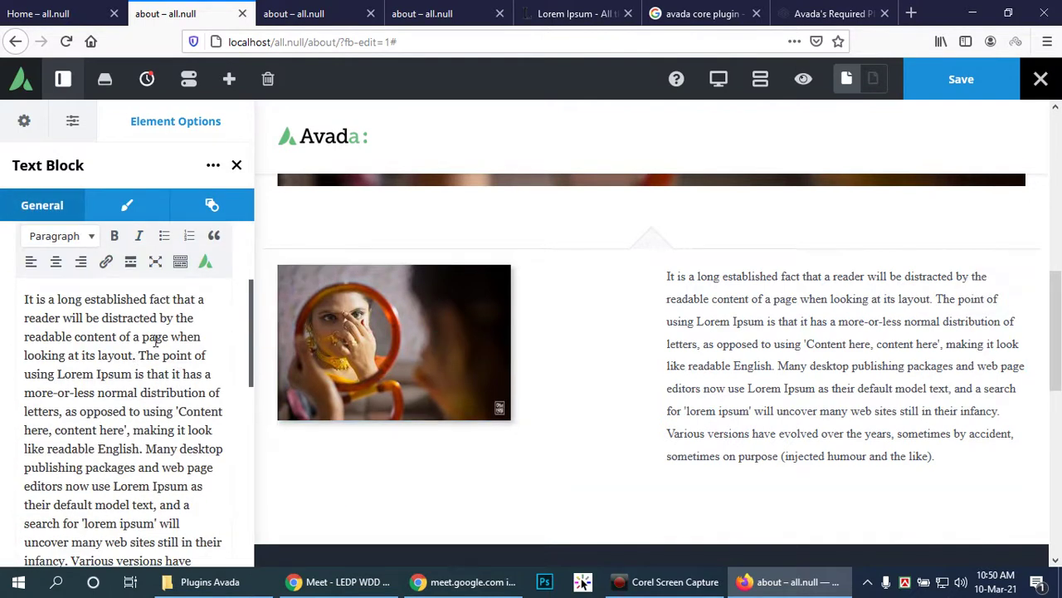
{"action": "scroll", "coordinate": [146, 345], "scroll_direction": "up", "scroll_amount": 2}
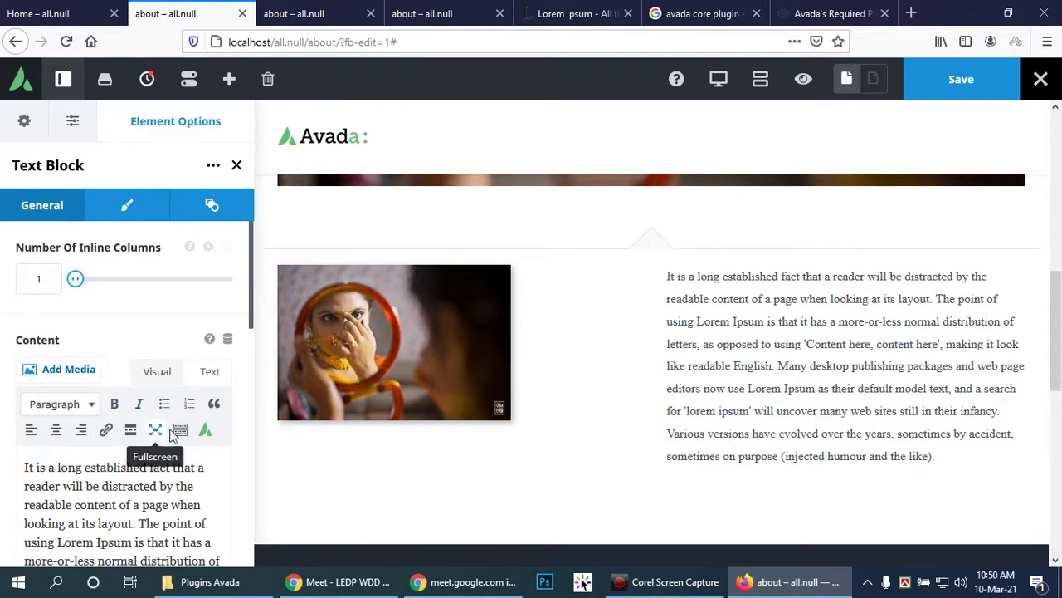
{"action": "left_click", "coordinate": [211, 371]}
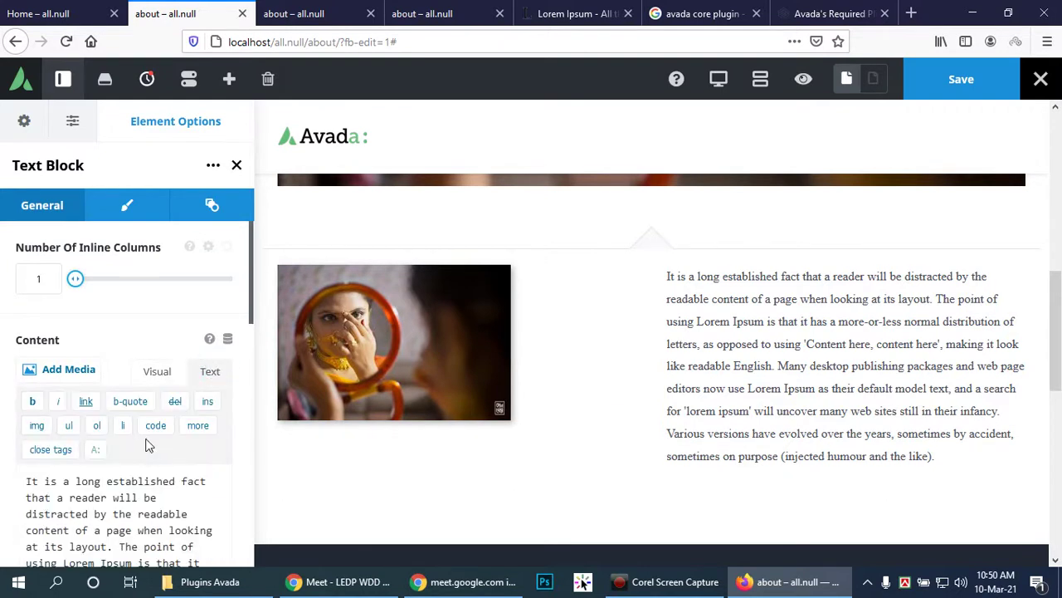
{"action": "scroll", "coordinate": [152, 449], "scroll_direction": "down", "scroll_amount": 2}
{"action": "left_click", "coordinate": [20, 400]}
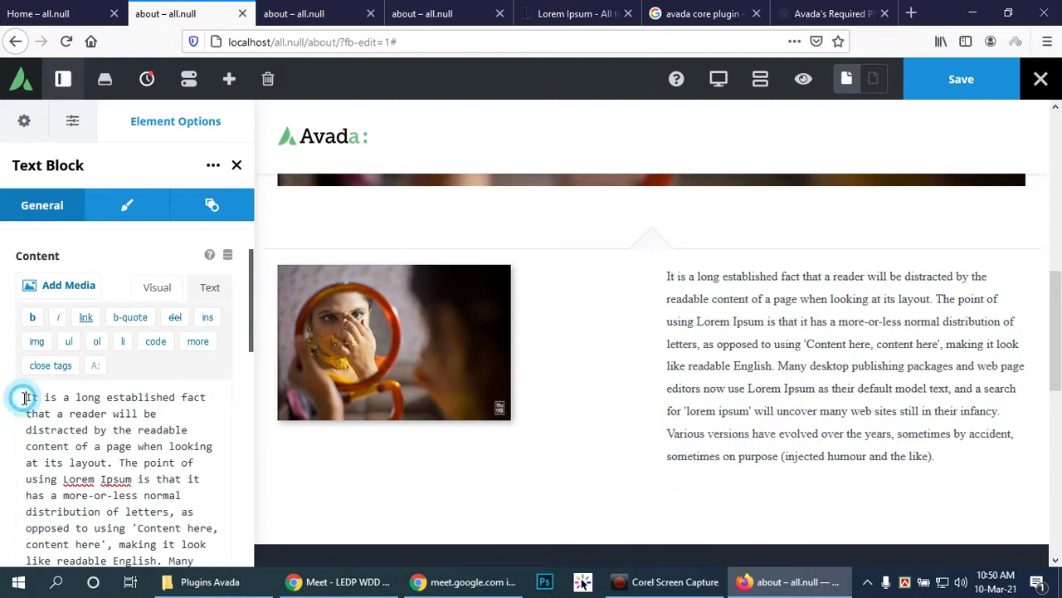
Step: Switch the content editor back to Visual, glance at the Meet window, and return to Firefox
{"action": "scroll", "coordinate": [161, 419], "scroll_direction": "down", "scroll_amount": 5}
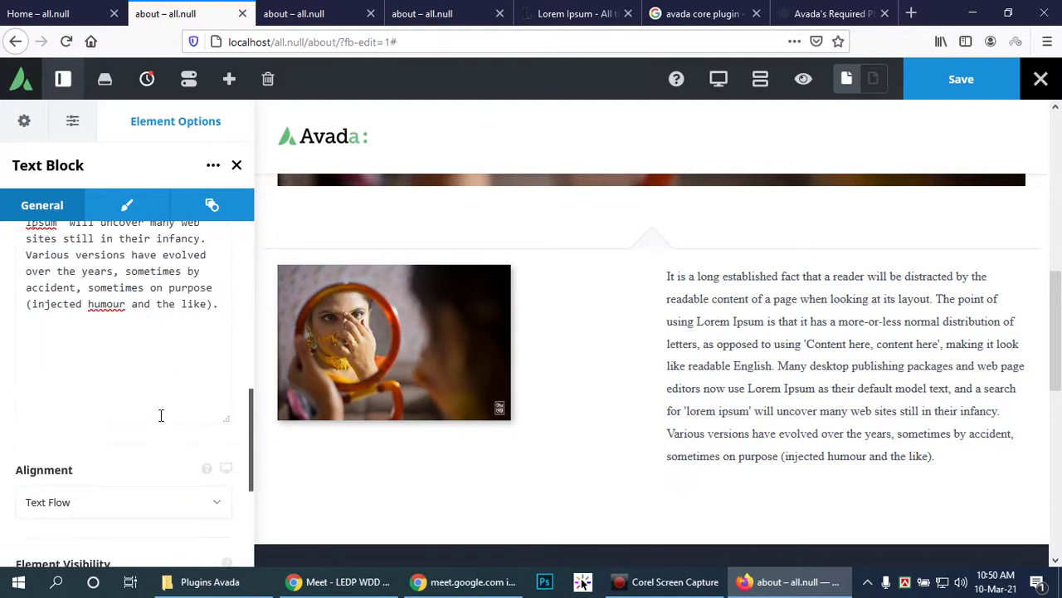
{"action": "scroll", "coordinate": [159, 411], "scroll_direction": "down", "scroll_amount": 6}
{"action": "left_click", "coordinate": [167, 434]}
{"action": "scroll", "coordinate": [172, 425], "scroll_direction": "up", "scroll_amount": 10}
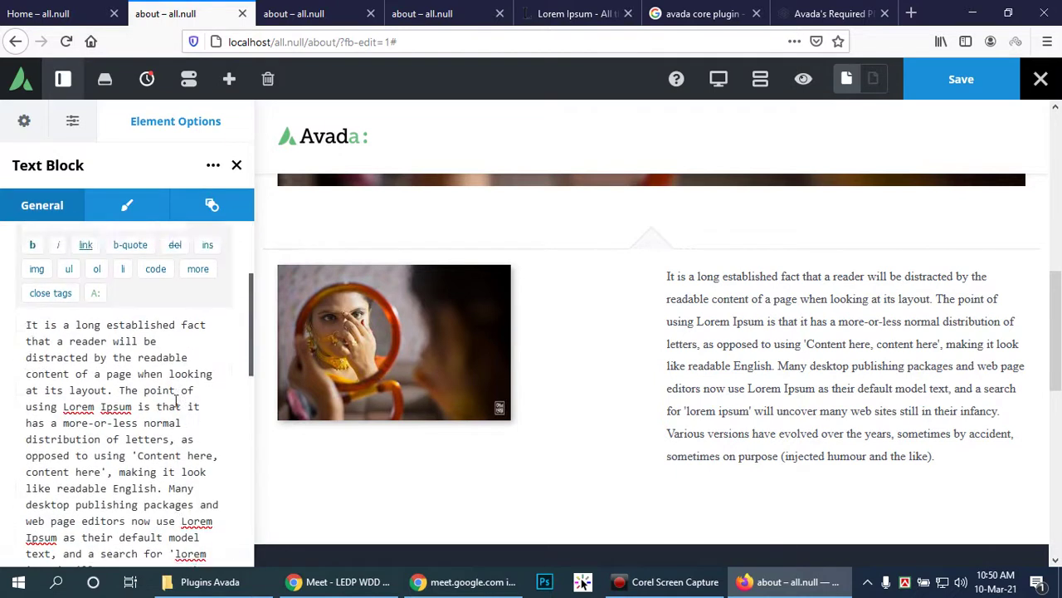
{"action": "left_click", "coordinate": [151, 372]}
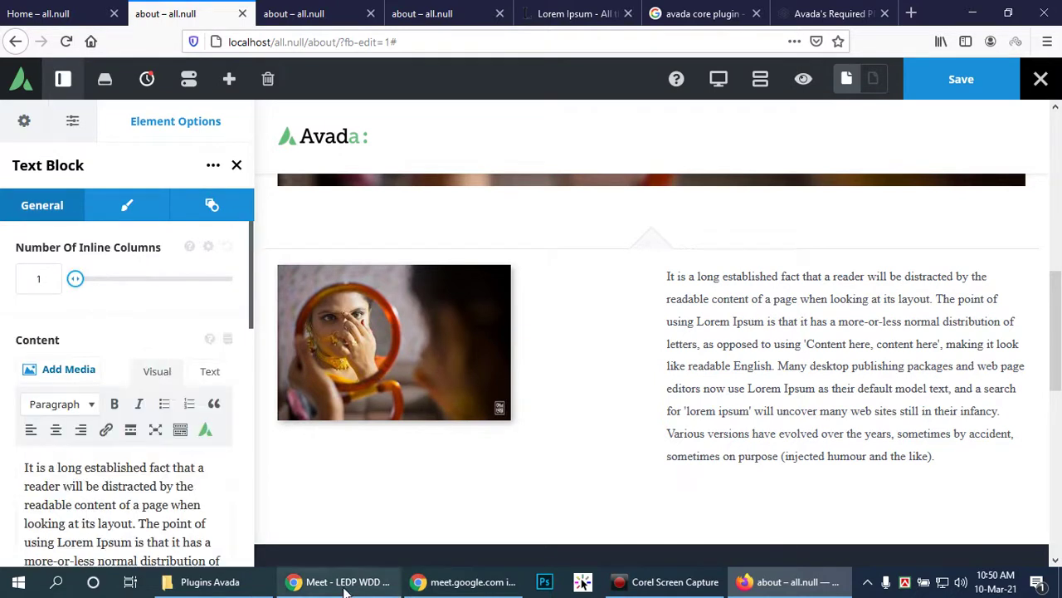
{"action": "left_click", "coordinate": [344, 584]}
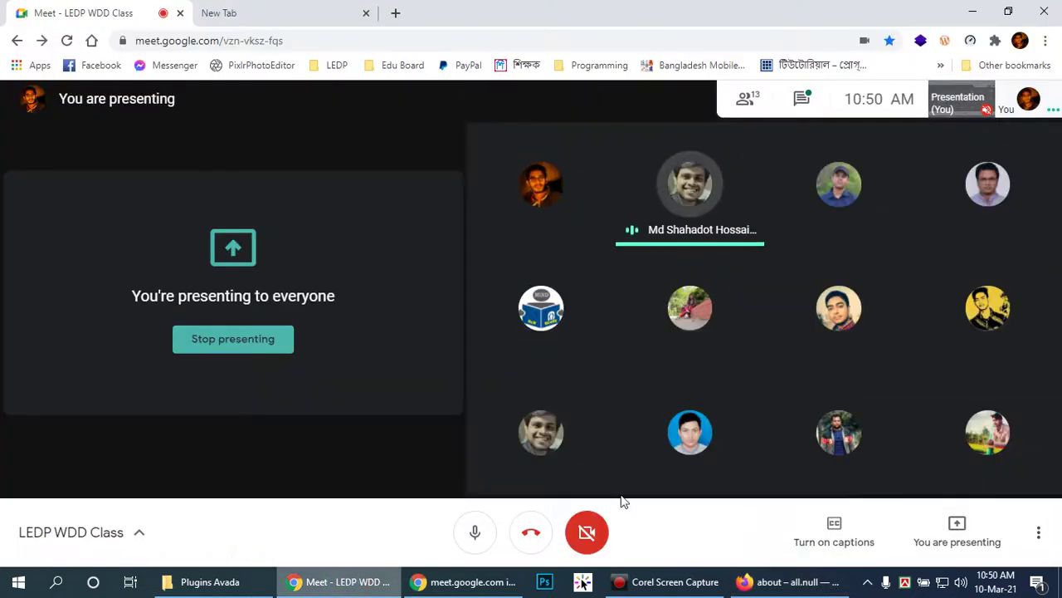
{"action": "left_click", "coordinate": [787, 582]}
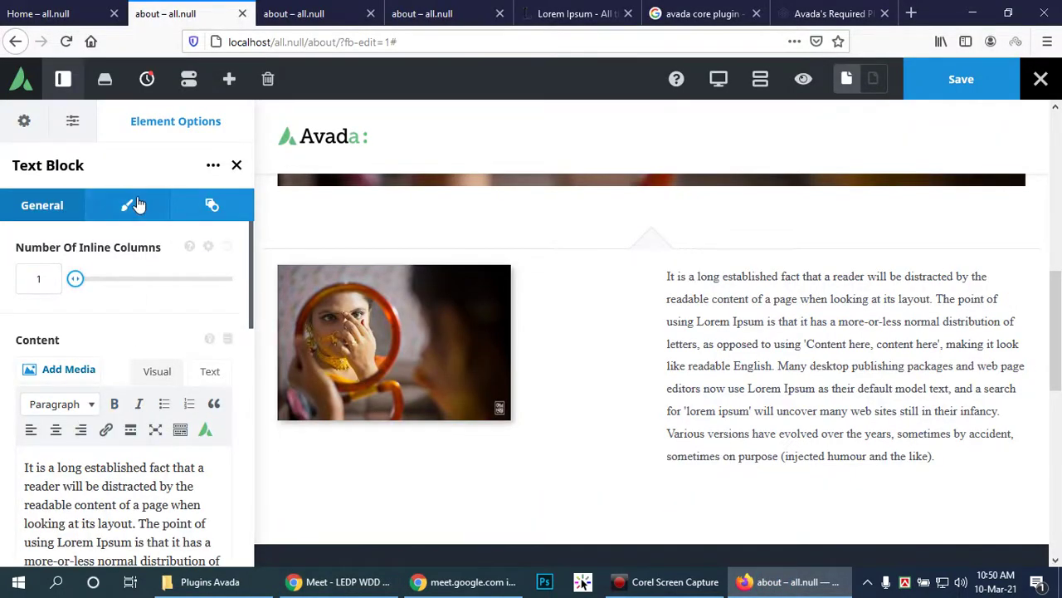
Step: In the Design settings, replace the Impact font with Arial, Helvetica, sans-serif
{"action": "scroll", "coordinate": [188, 422], "scroll_direction": "down", "scroll_amount": 1}
{"action": "scroll", "coordinate": [188, 419], "scroll_direction": "down", "scroll_amount": 6}
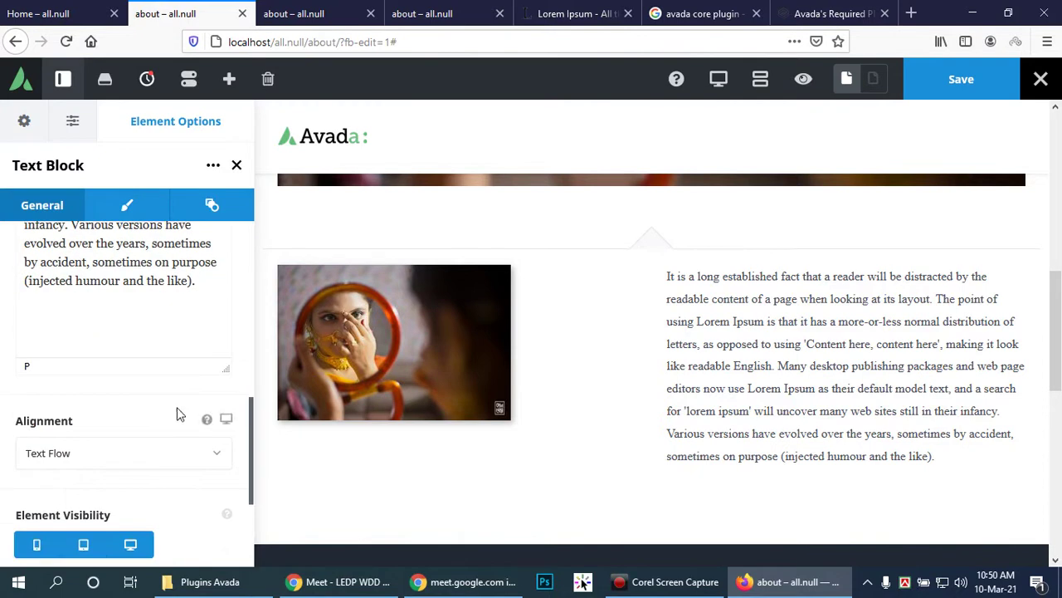
{"action": "left_click", "coordinate": [196, 217]}
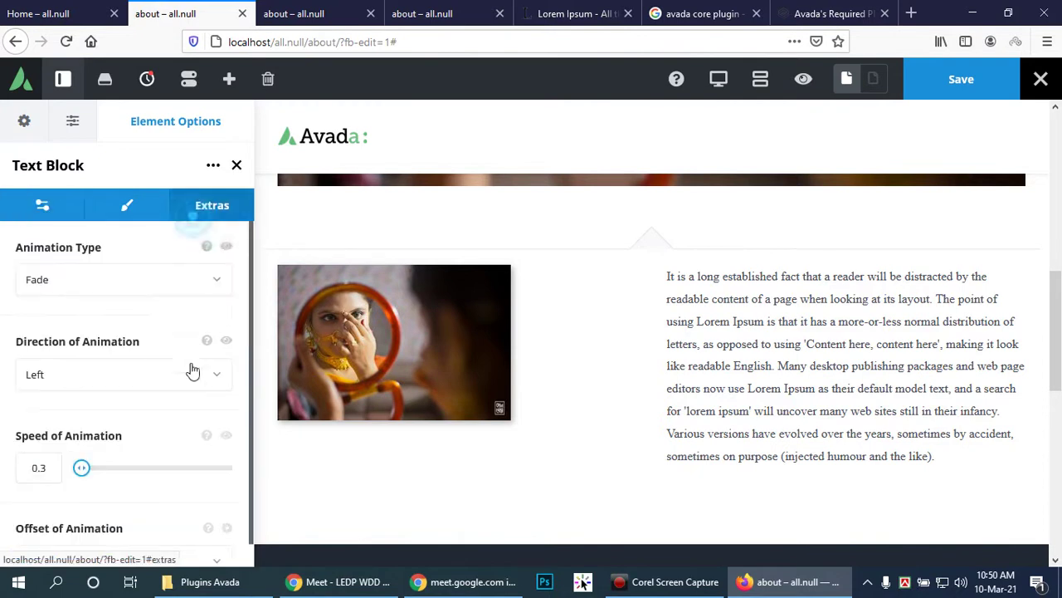
{"action": "left_click", "coordinate": [113, 218]}
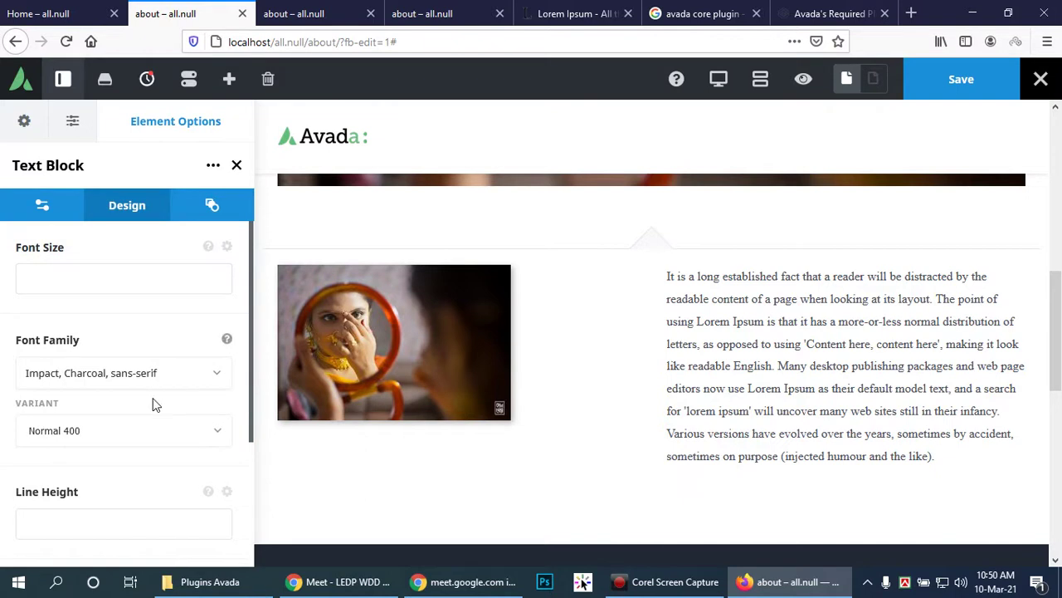
{"action": "left_click", "coordinate": [215, 373]}
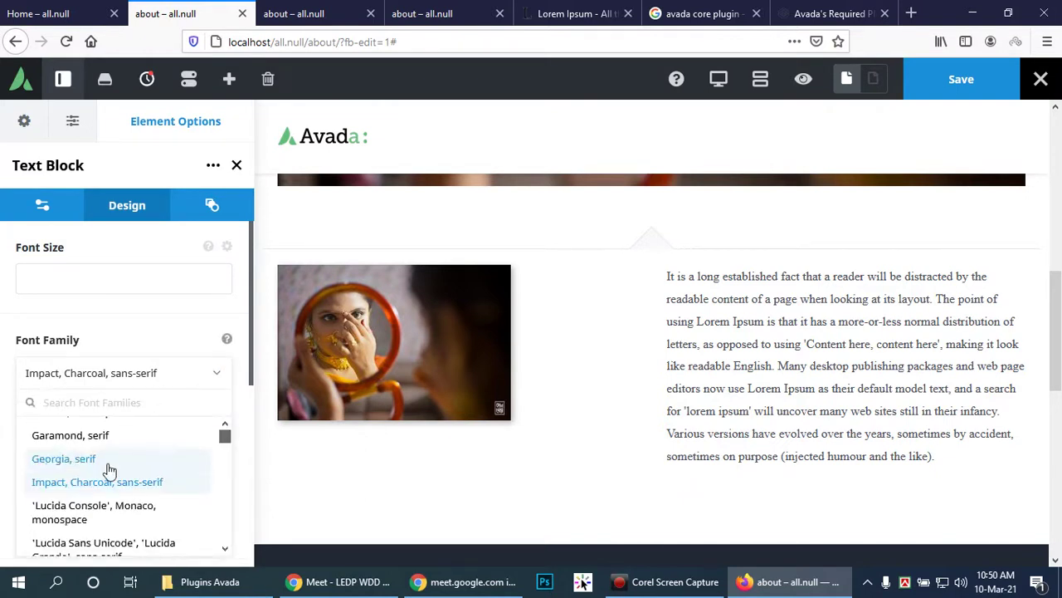
{"action": "scroll", "coordinate": [111, 487], "scroll_direction": "up", "scroll_amount": 3}
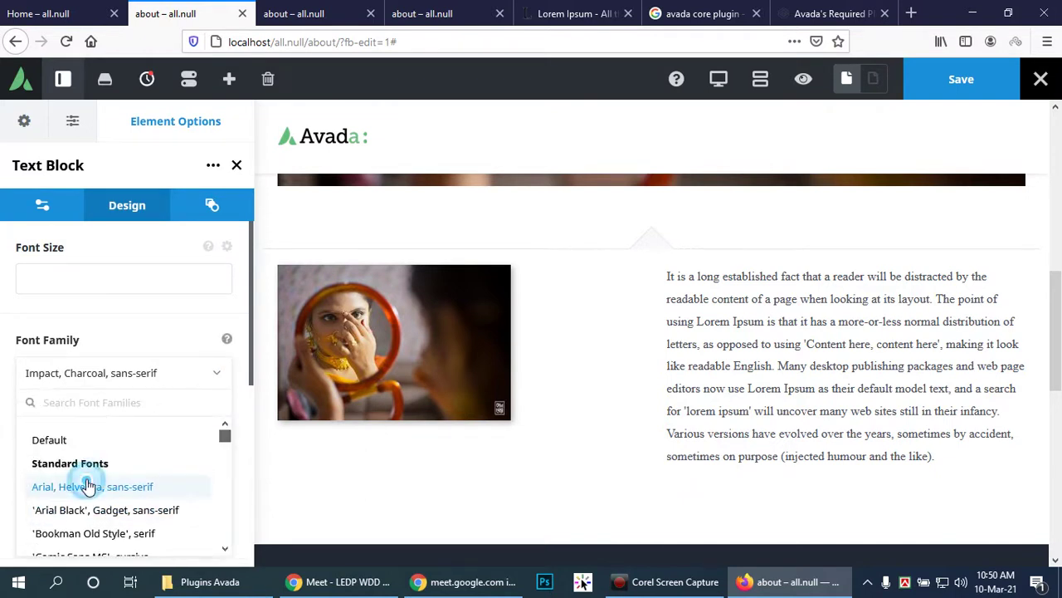
{"action": "left_click", "coordinate": [87, 487]}
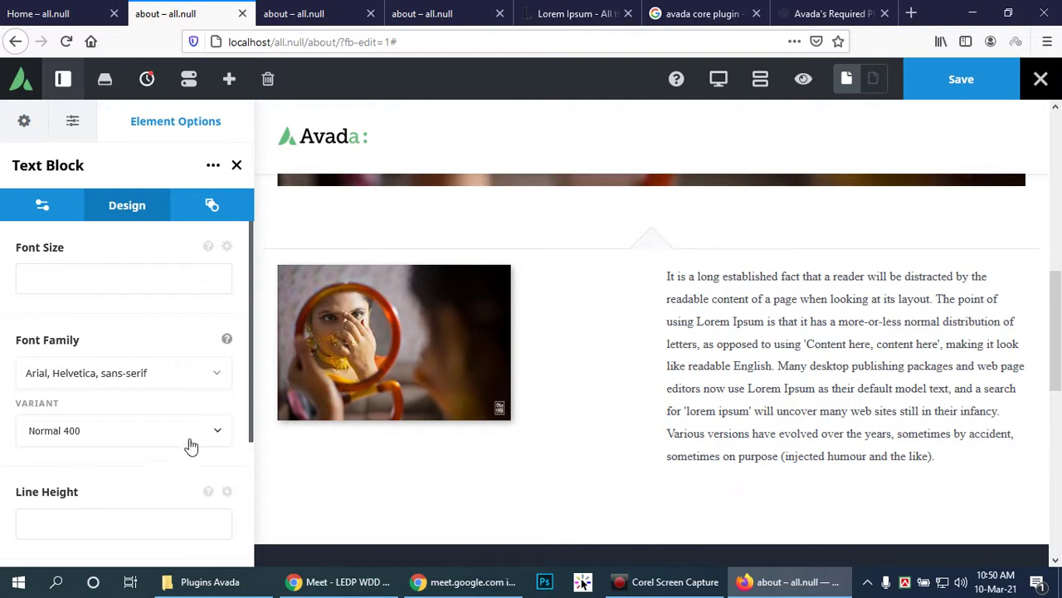
{"action": "scroll", "coordinate": [172, 485], "scroll_direction": "down", "scroll_amount": 3}
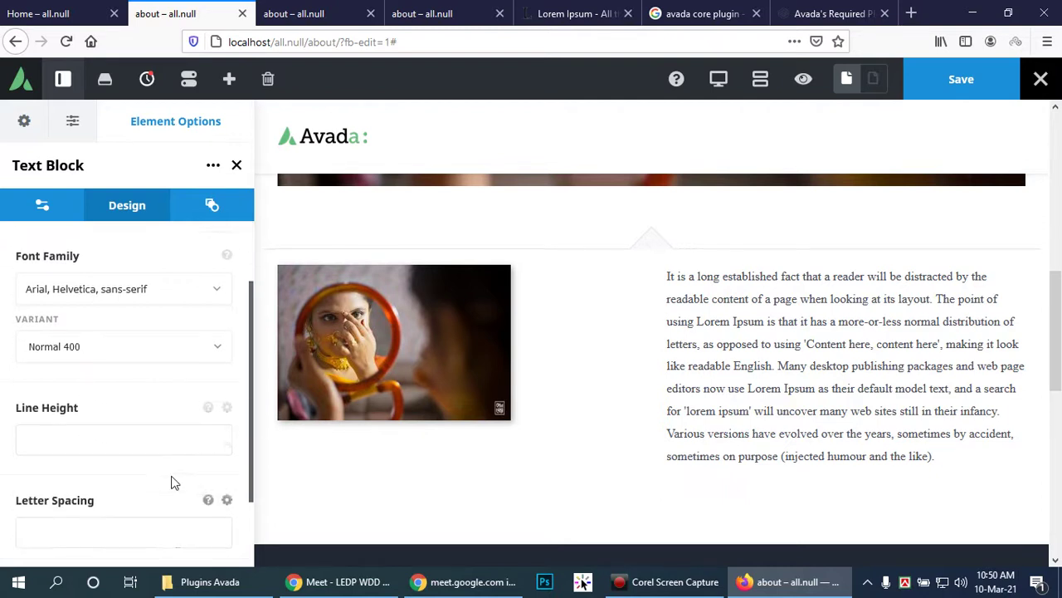
{"action": "scroll", "coordinate": [172, 478], "scroll_direction": "up", "scroll_amount": 3}
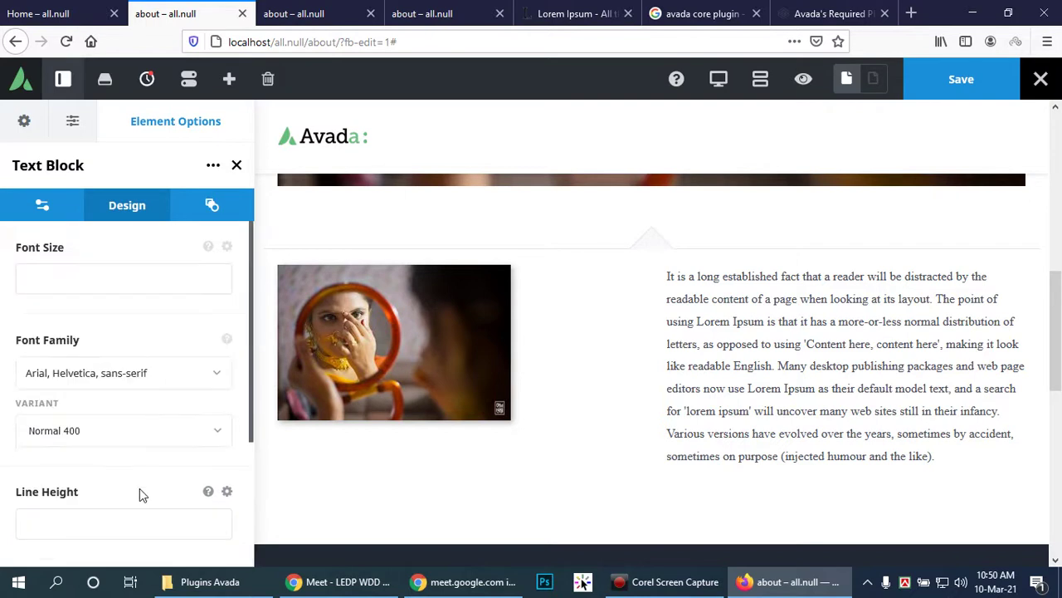
{"action": "left_click", "coordinate": [43, 207]}
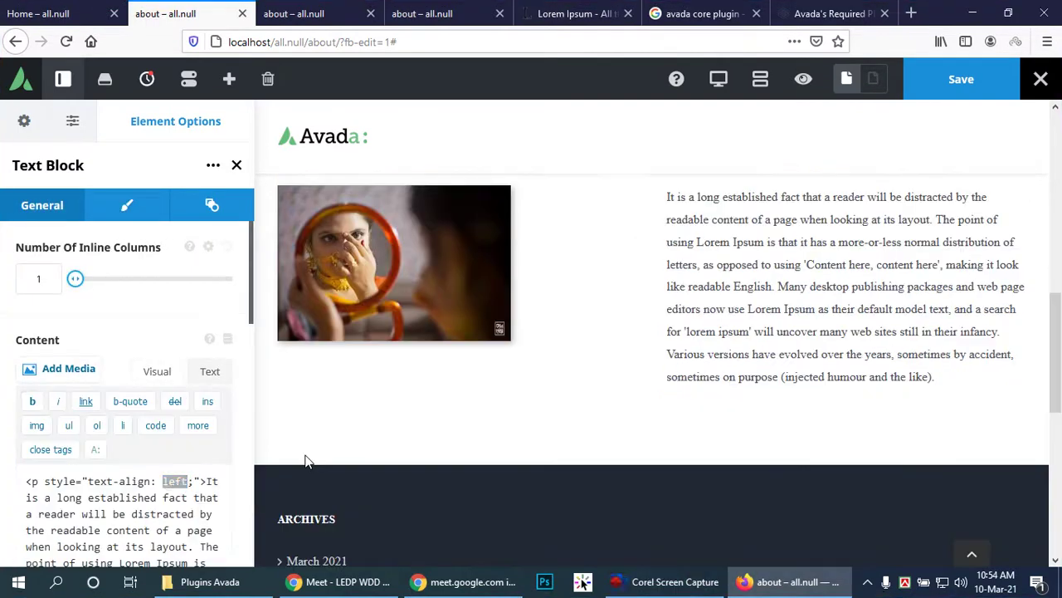
Step: Change the paragraph's text-align from left to justify in the markup, then return to Visual
{"action": "type", "text": "justi"}
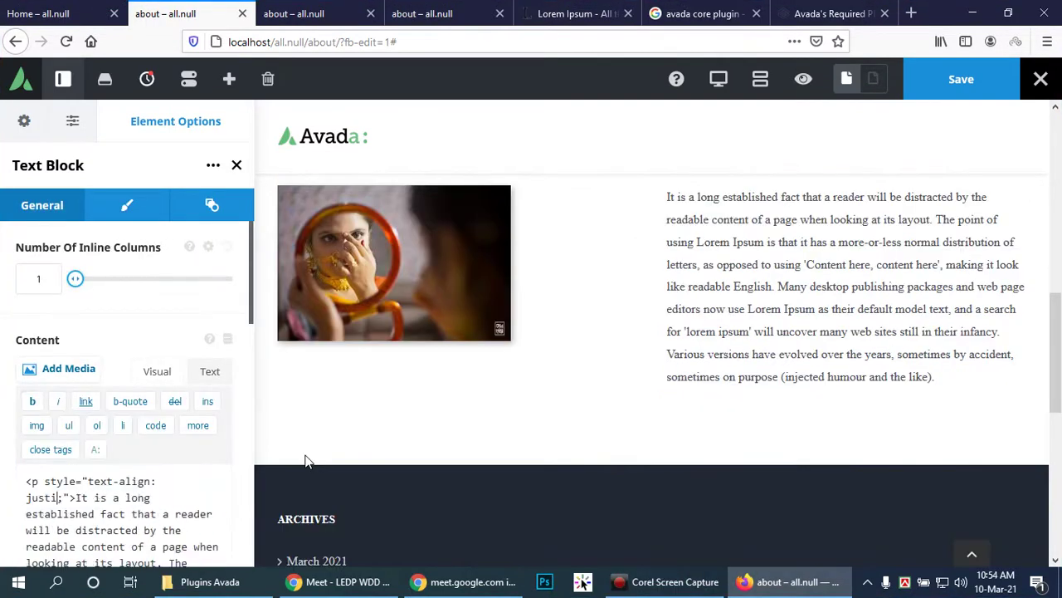
{"action": "type", "text": "fy"}
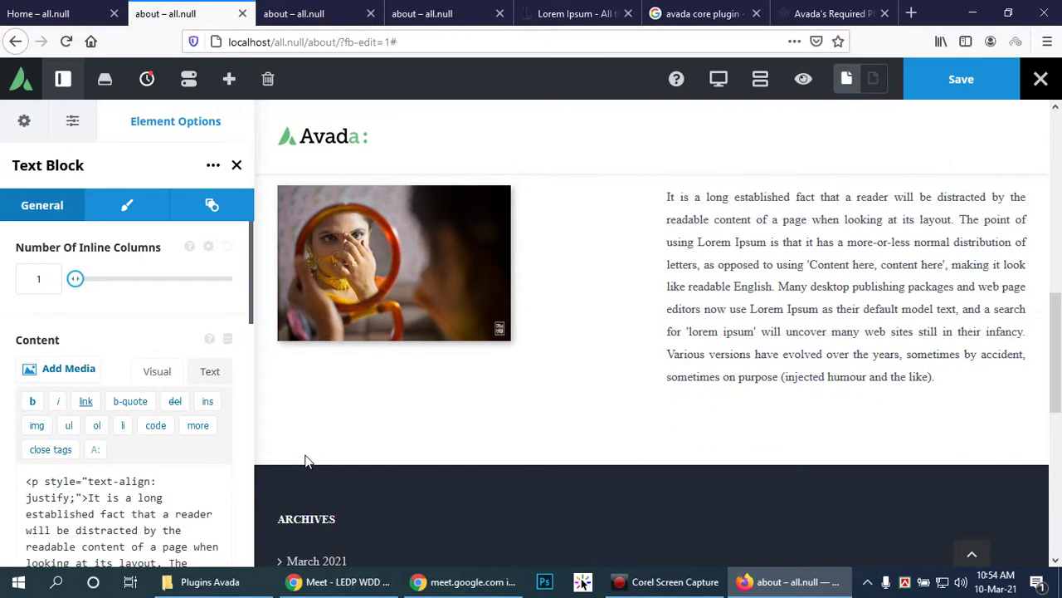
{"action": "left_click", "coordinate": [157, 372]}
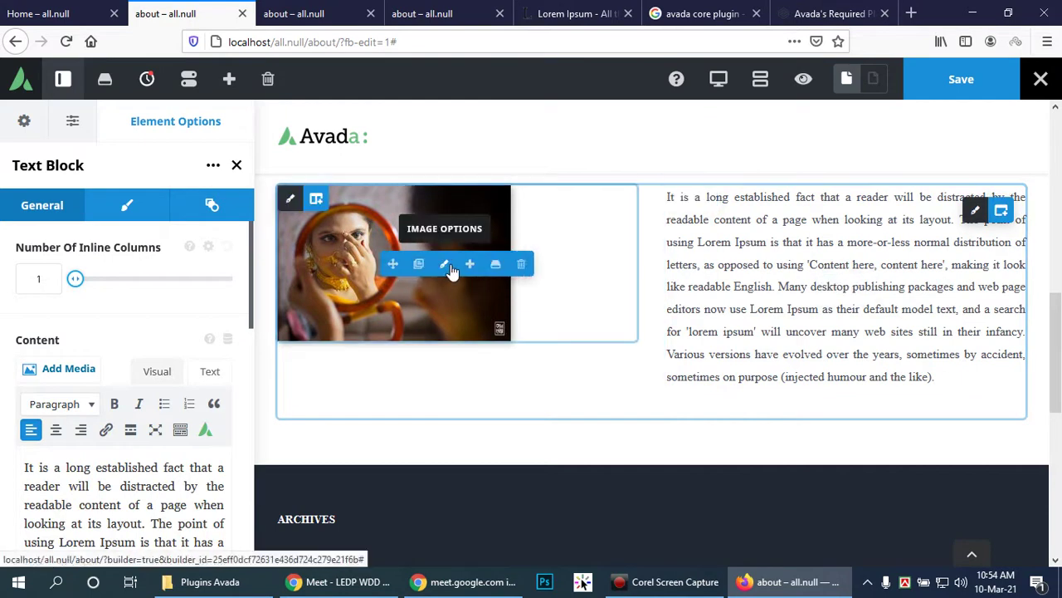
Step: In the mirror photo's settings, change Image Max Width from 100% to 50
{"action": "left_click", "coordinate": [446, 265]}
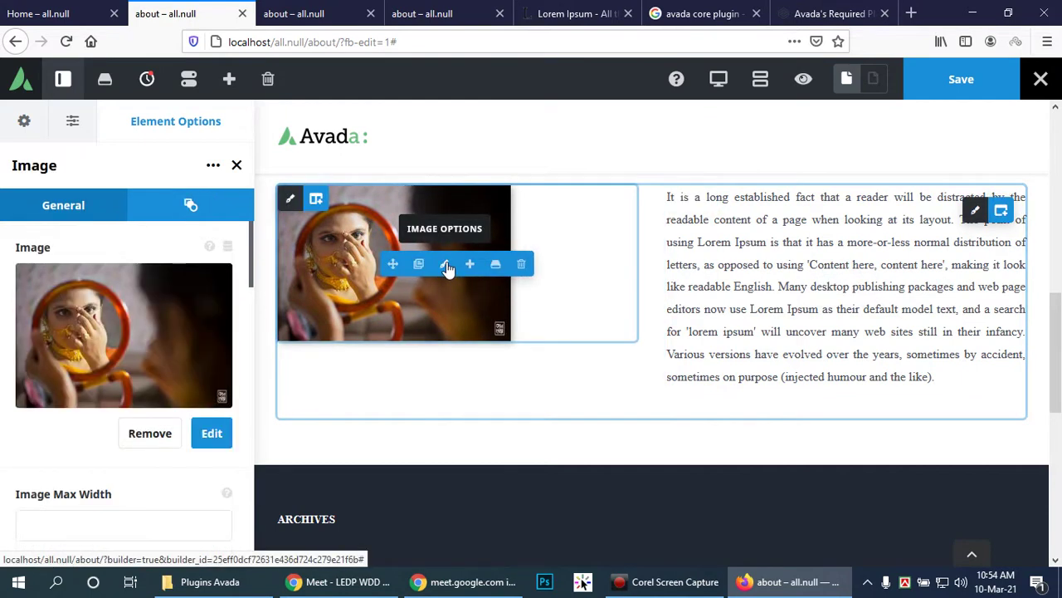
{"action": "left_click", "coordinate": [210, 433]}
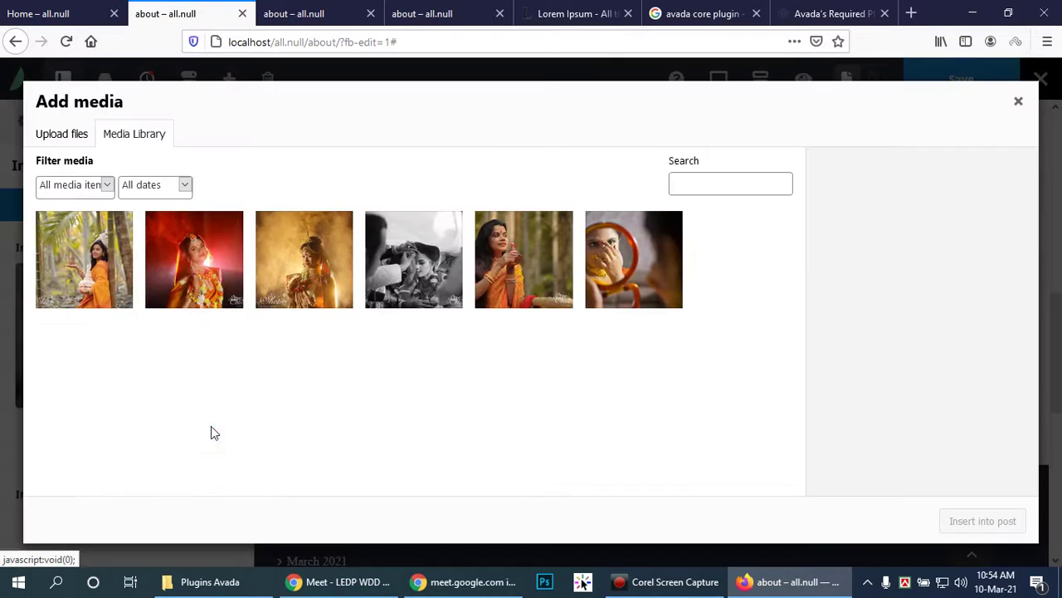
{"action": "left_click", "coordinate": [1018, 100]}
{"action": "left_click", "coordinate": [162, 524]}
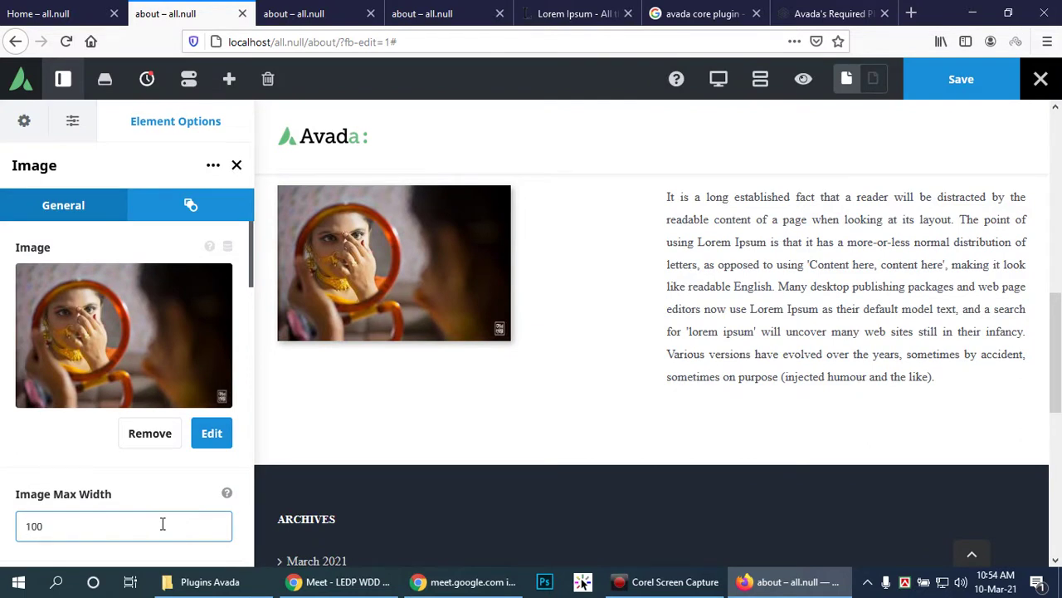
{"action": "double_click", "coordinate": [83, 532]}
{"action": "type", "text": "50"}
{"action": "left_click", "coordinate": [115, 525]}
{"action": "left_click", "coordinate": [228, 495]}
{"action": "scroll", "coordinate": [128, 500], "scroll_direction": "down", "scroll_amount": 2}
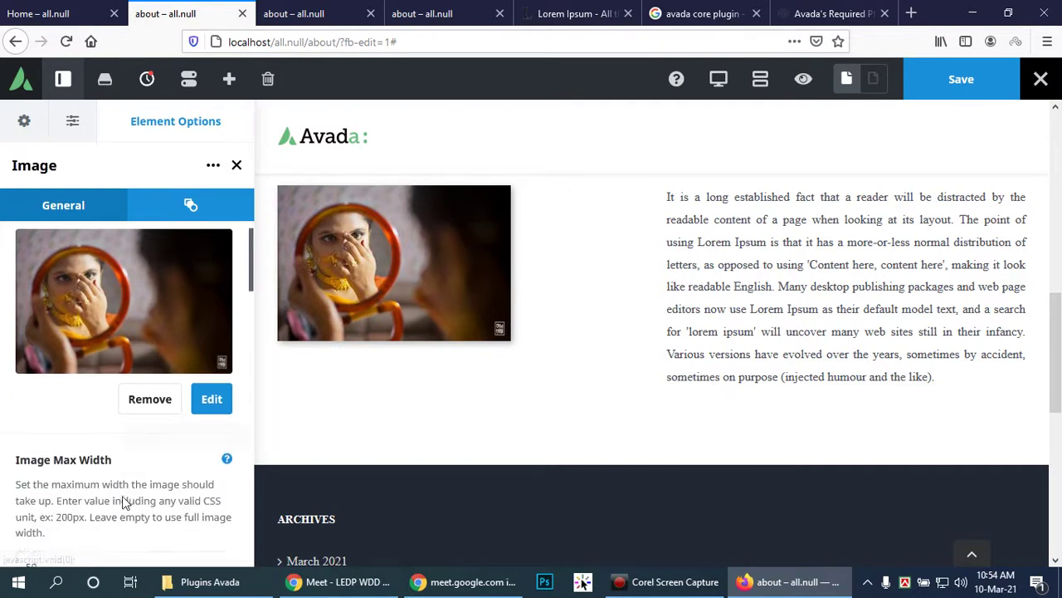
{"action": "left_click", "coordinate": [51, 503]}
{"action": "left_click_drag", "start_coordinate": [62, 515], "coordinate": [11, 516]}
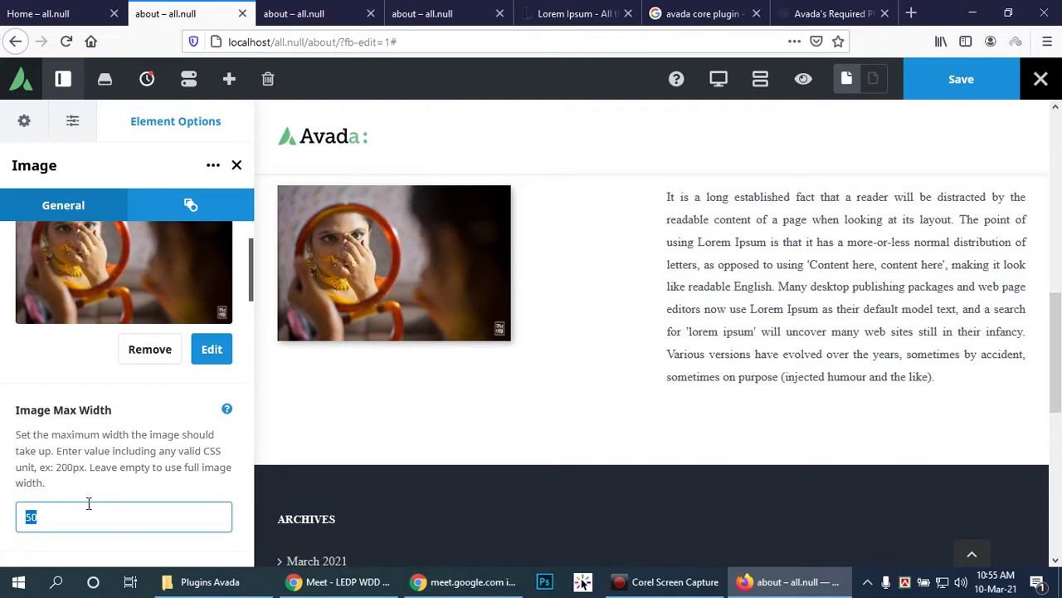
{"action": "left_click", "coordinate": [226, 408]}
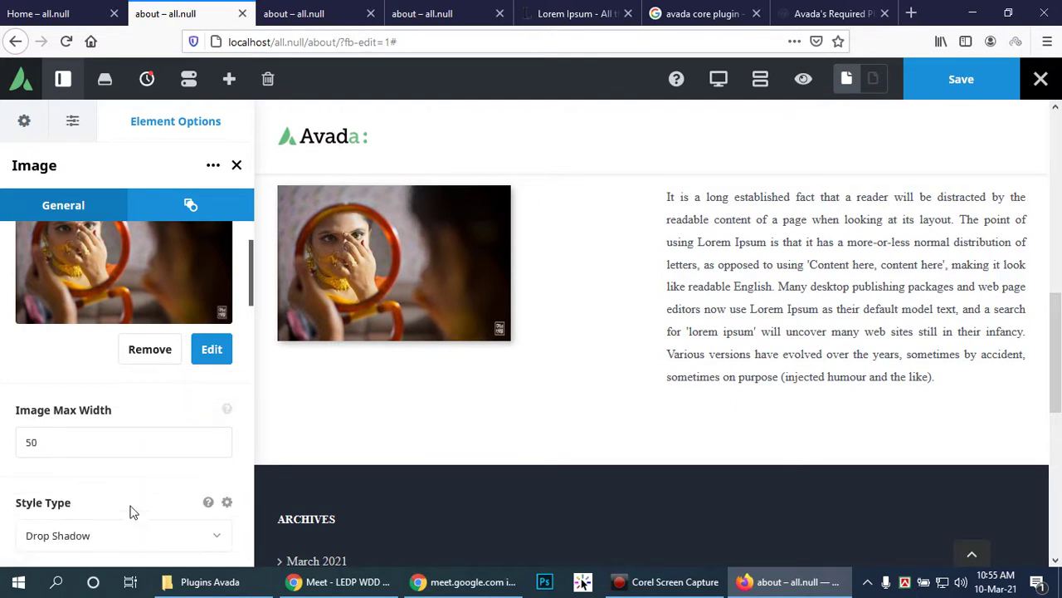
{"action": "scroll", "coordinate": [130, 505], "scroll_direction": "down", "scroll_amount": 3}
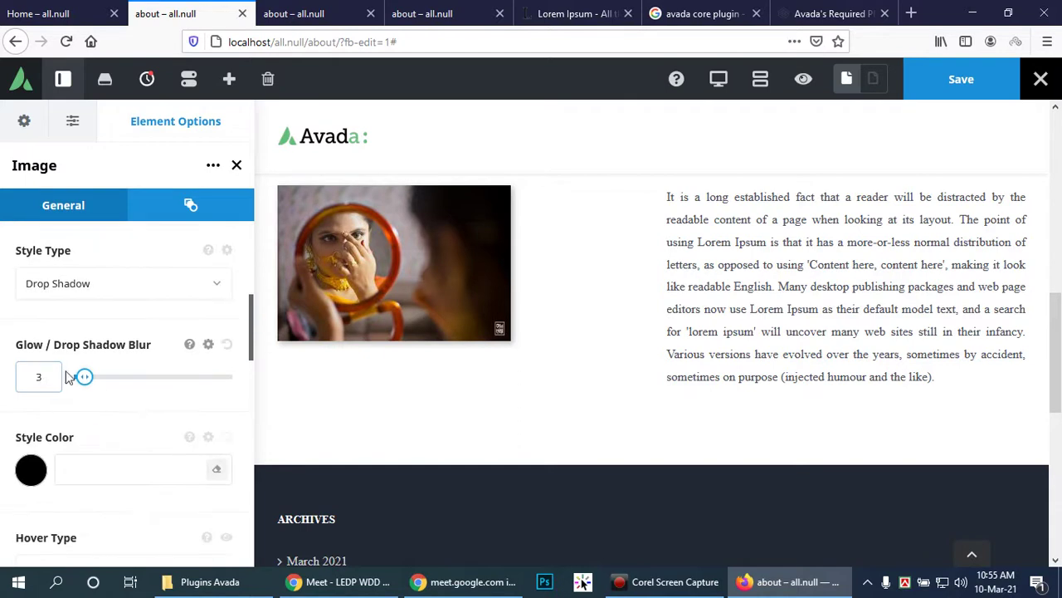
{"action": "scroll", "coordinate": [153, 414], "scroll_direction": "down", "scroll_amount": 3}
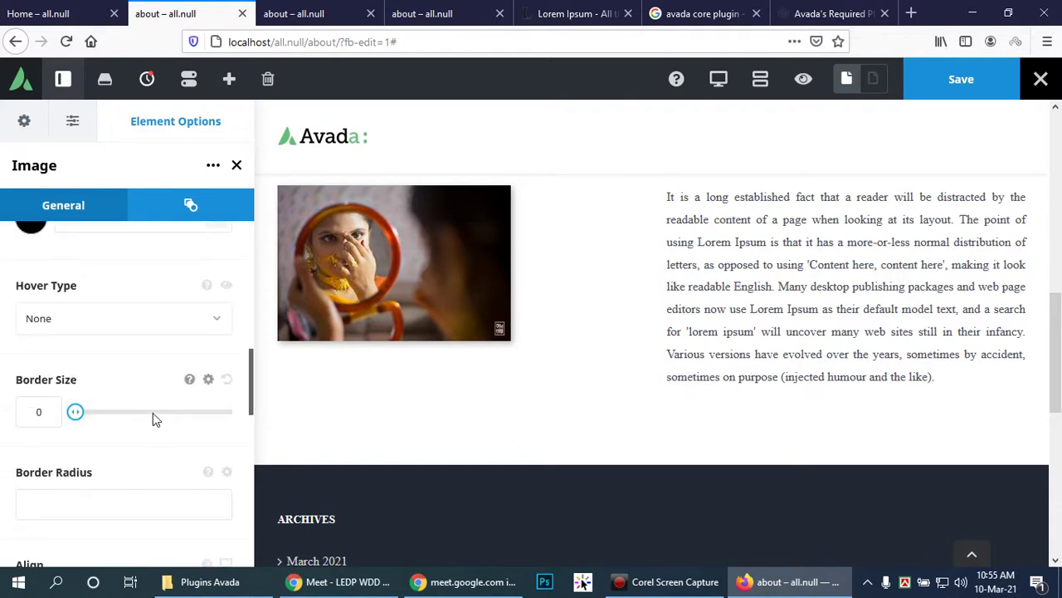
{"action": "scroll", "coordinate": [153, 412], "scroll_direction": "down", "scroll_amount": 3}
{"action": "scroll", "coordinate": [153, 413], "scroll_direction": "down", "scroll_amount": 3}
{"action": "scroll", "coordinate": [153, 412], "scroll_direction": "up", "scroll_amount": 2}
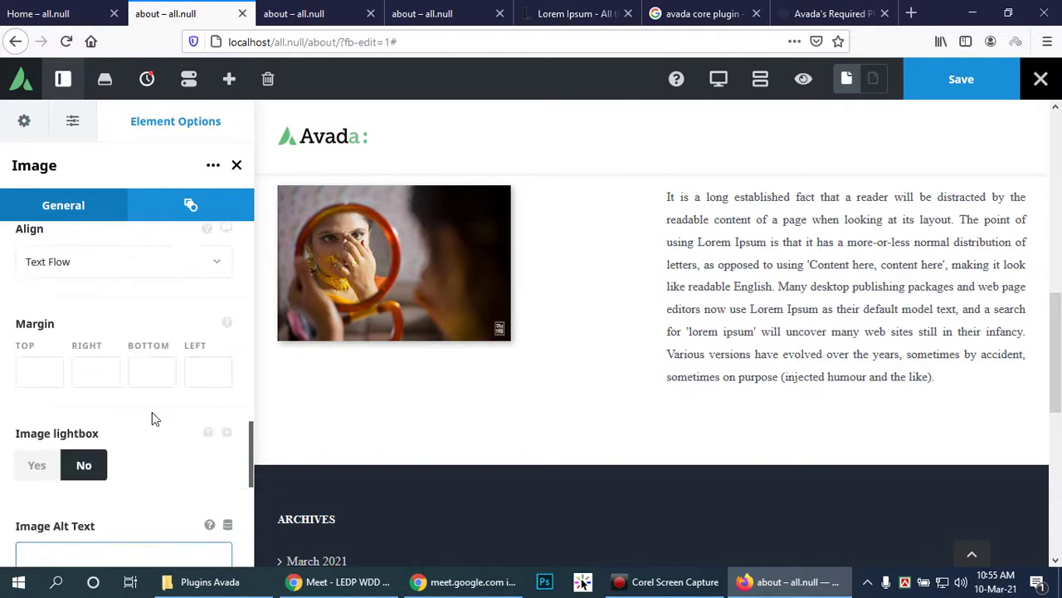
{"action": "scroll", "coordinate": [144, 353], "scroll_direction": "up", "scroll_amount": 1}
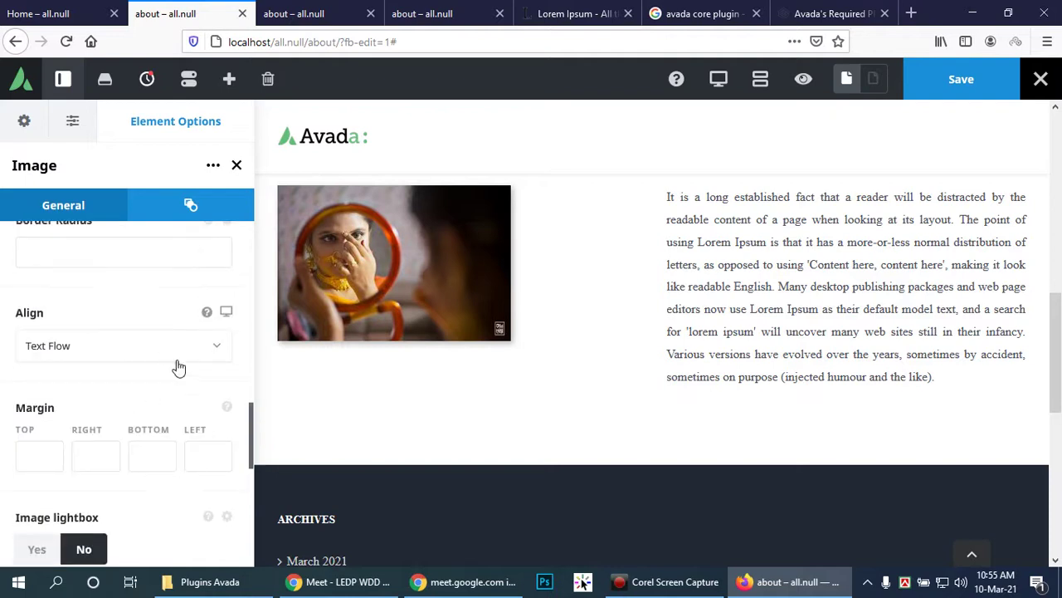
{"action": "left_click", "coordinate": [212, 352]}
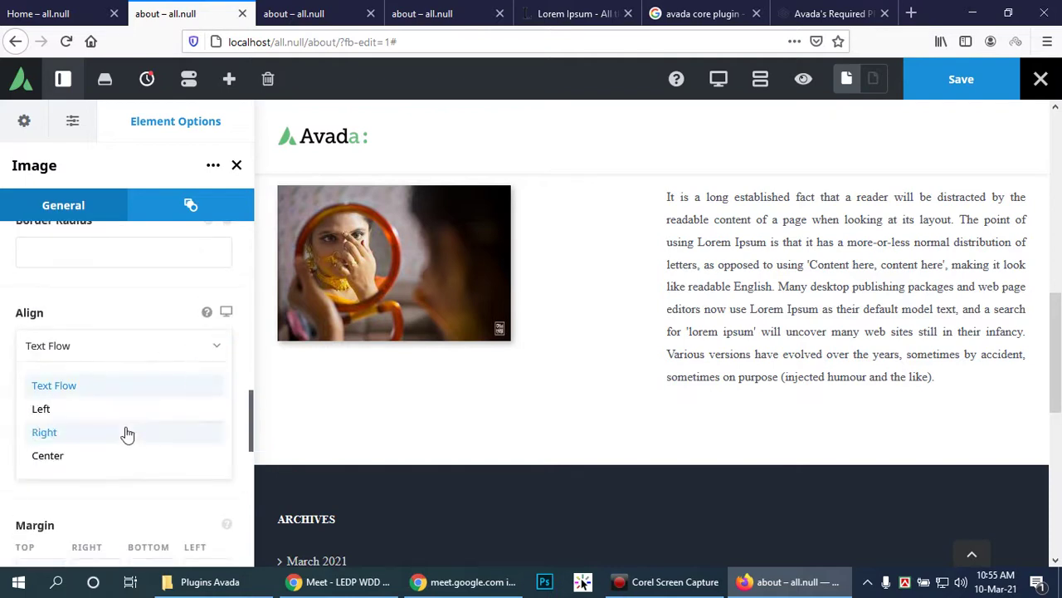
{"action": "left_click", "coordinate": [111, 456]}
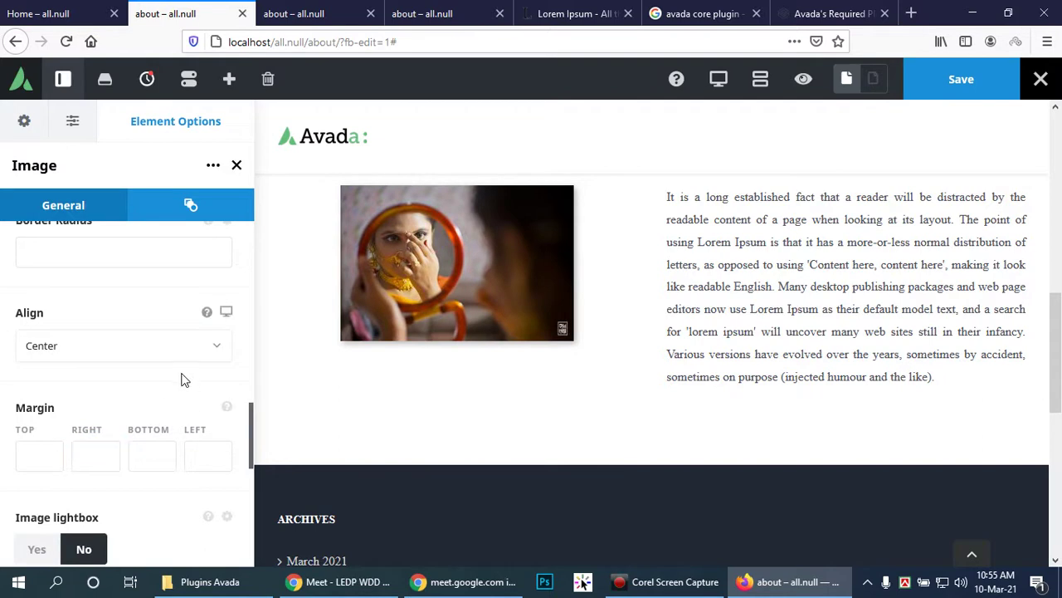
{"action": "left_click", "coordinate": [221, 347]}
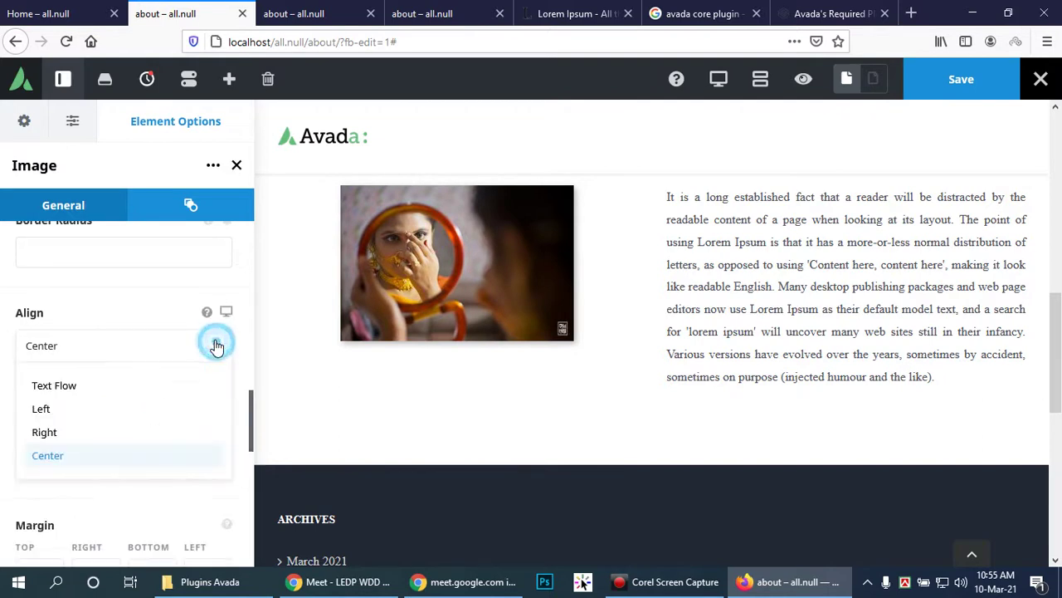
{"action": "left_click", "coordinate": [75, 420]}
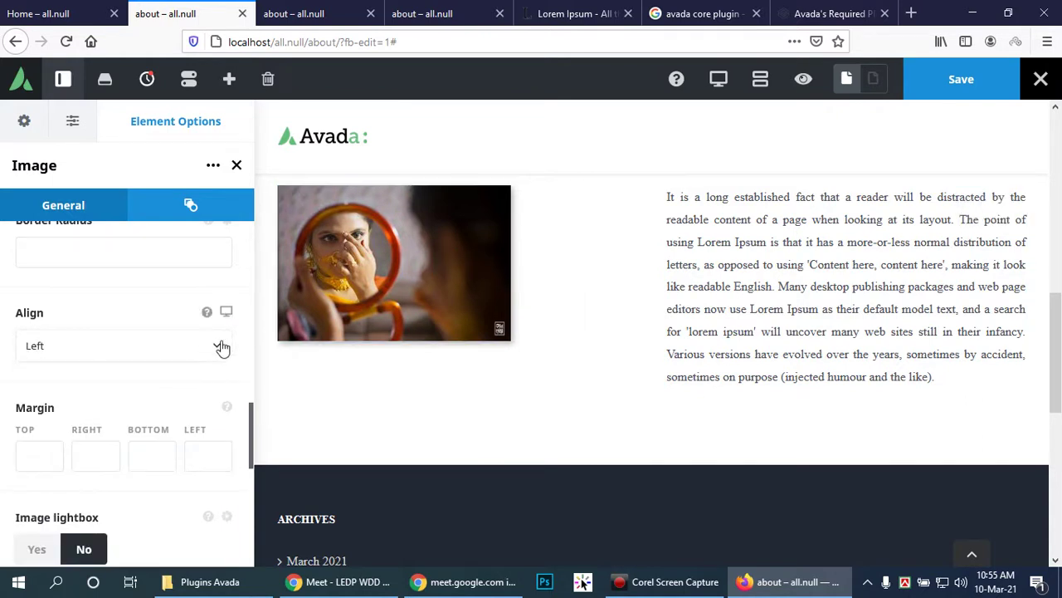
{"action": "scroll", "coordinate": [150, 359], "scroll_direction": "down", "scroll_amount": 3}
{"action": "scroll", "coordinate": [131, 462], "scroll_direction": "down", "scroll_amount": 3}
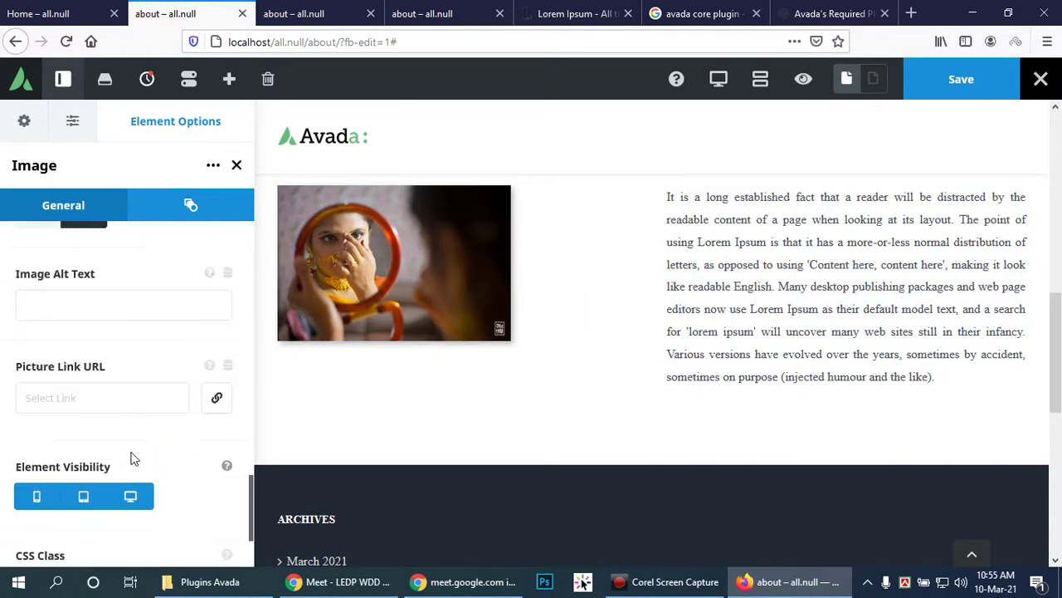
{"action": "scroll", "coordinate": [181, 423], "scroll_direction": "down", "scroll_amount": 2}
{"action": "scroll", "coordinate": [182, 425], "scroll_direction": "up", "scroll_amount": 8}
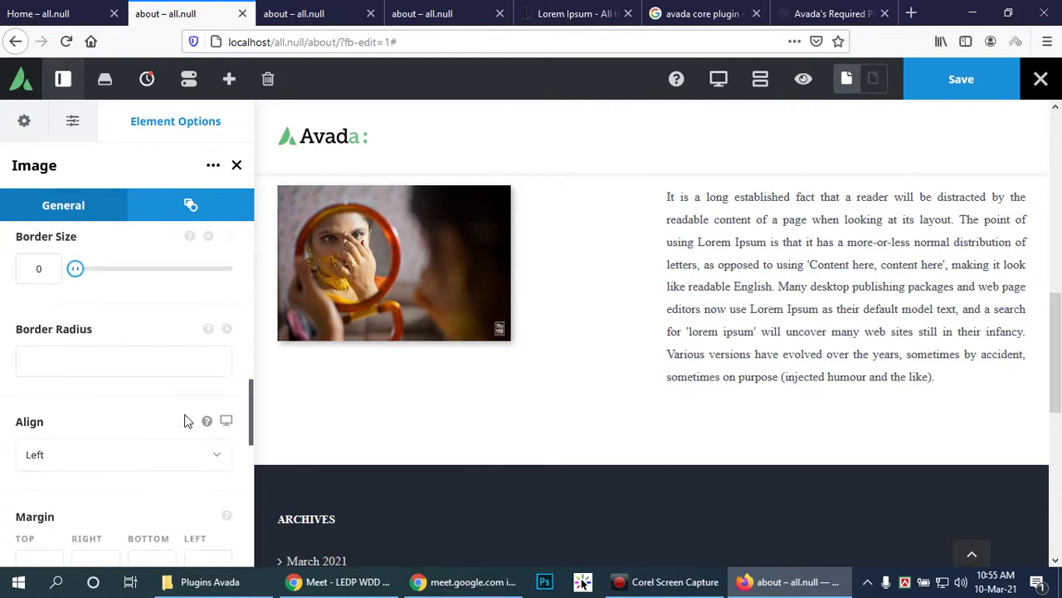
{"action": "scroll", "coordinate": [186, 421], "scroll_direction": "down", "scroll_amount": 1}
{"action": "scroll", "coordinate": [186, 421], "scroll_direction": "down", "scroll_amount": 2}
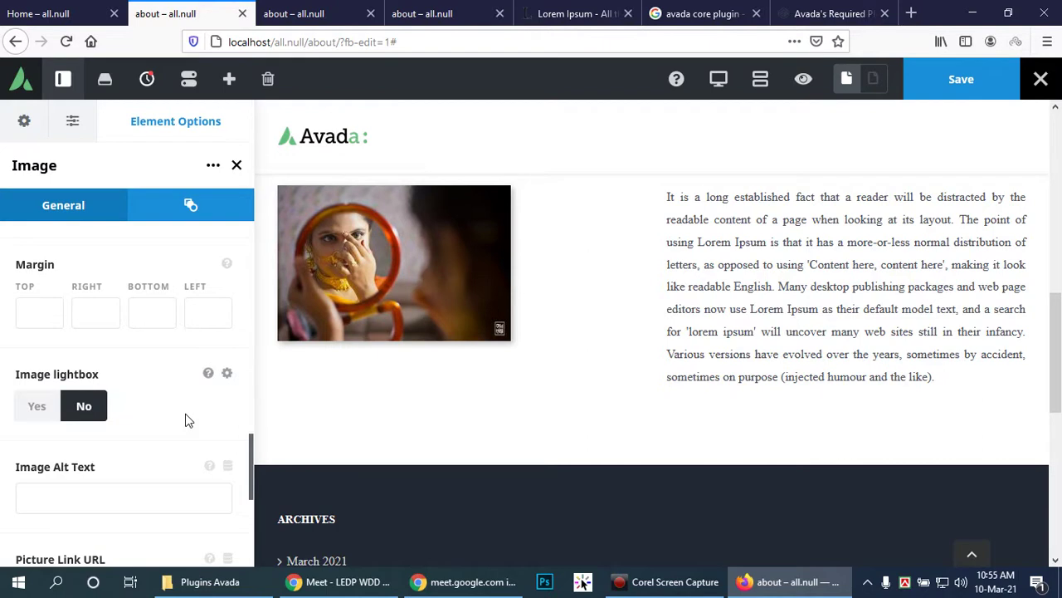
{"action": "scroll", "coordinate": [186, 421], "scroll_direction": "up", "scroll_amount": 3}
{"action": "scroll", "coordinate": [188, 421], "scroll_direction": "up", "scroll_amount": 3}
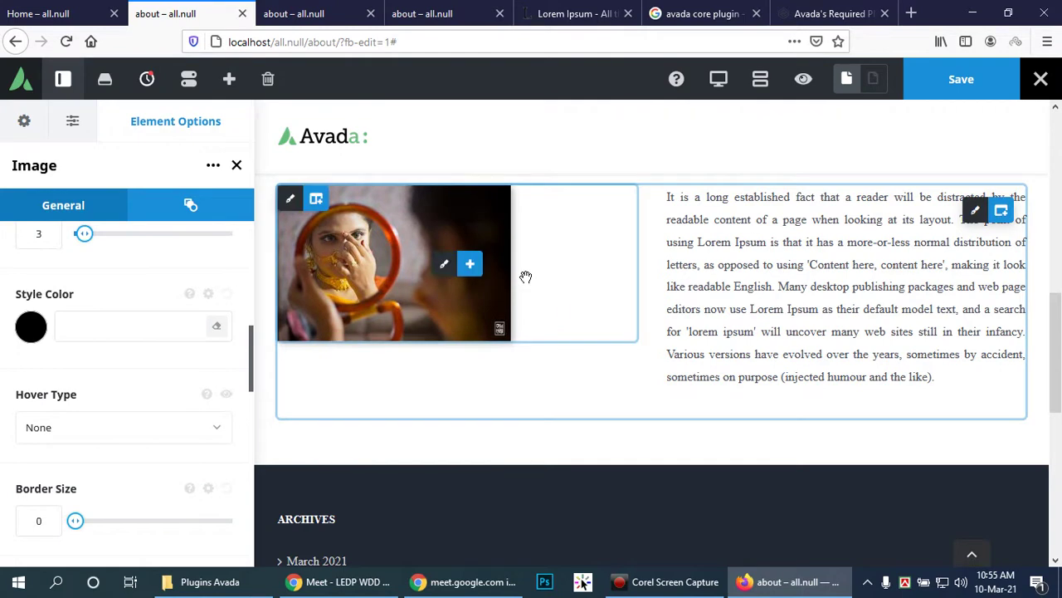
{"action": "scroll", "coordinate": [181, 332], "scroll_direction": "up", "scroll_amount": 2}
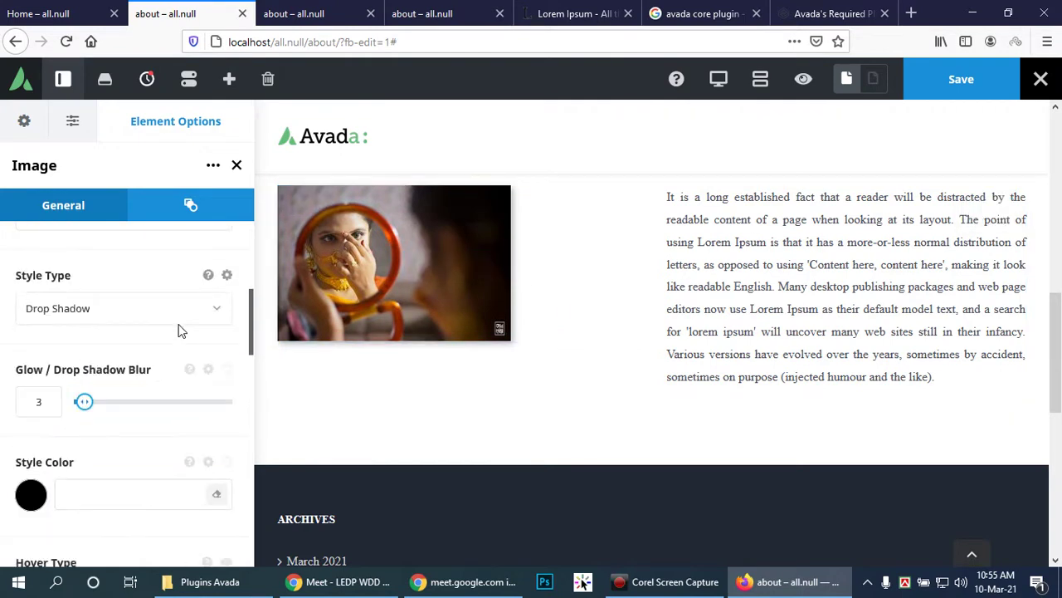
{"action": "scroll", "coordinate": [181, 330], "scroll_direction": "up", "scroll_amount": 2}
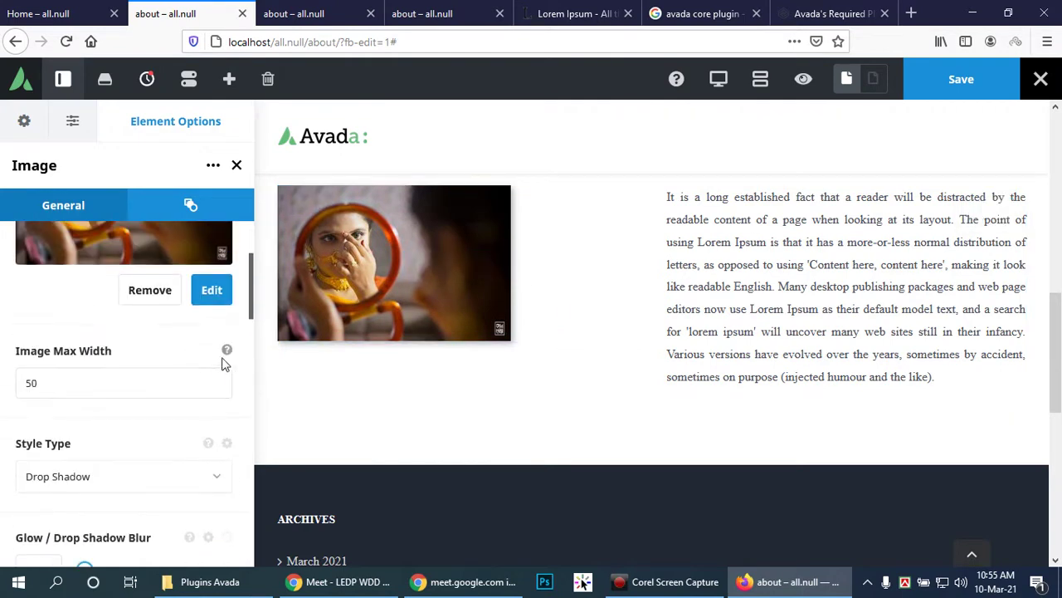
{"action": "scroll", "coordinate": [229, 363], "scroll_direction": "up", "scroll_amount": 2}
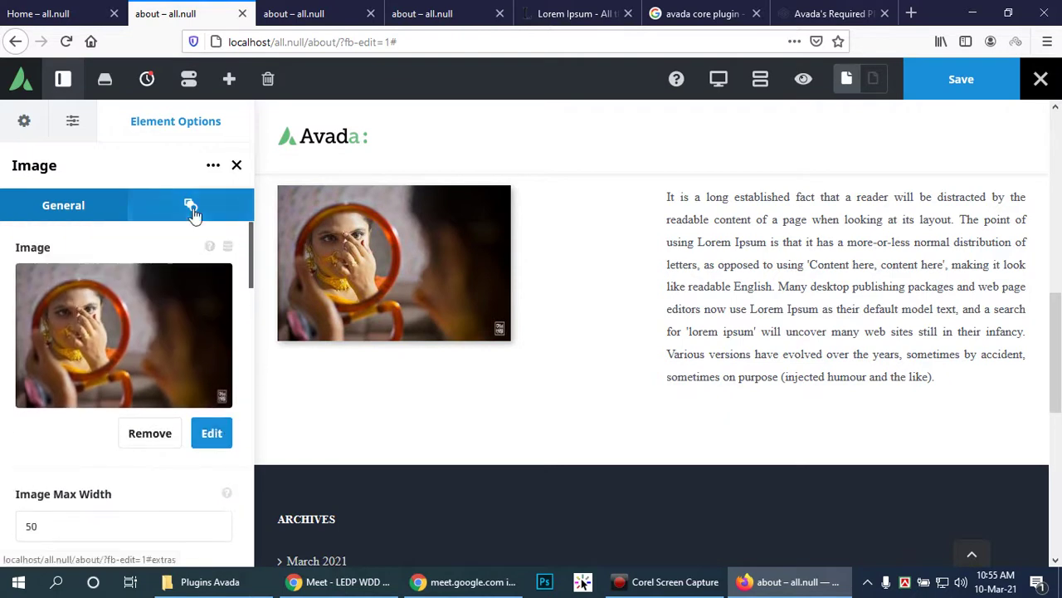
Step: Add a new container using the 1/3 - 1/3 - 1/3 column layout
{"action": "left_click", "coordinate": [191, 209]}
{"action": "scroll", "coordinate": [166, 346], "scroll_direction": "down", "scroll_amount": 6}
{"action": "scroll", "coordinate": [172, 344], "scroll_direction": "down", "scroll_amount": 1}
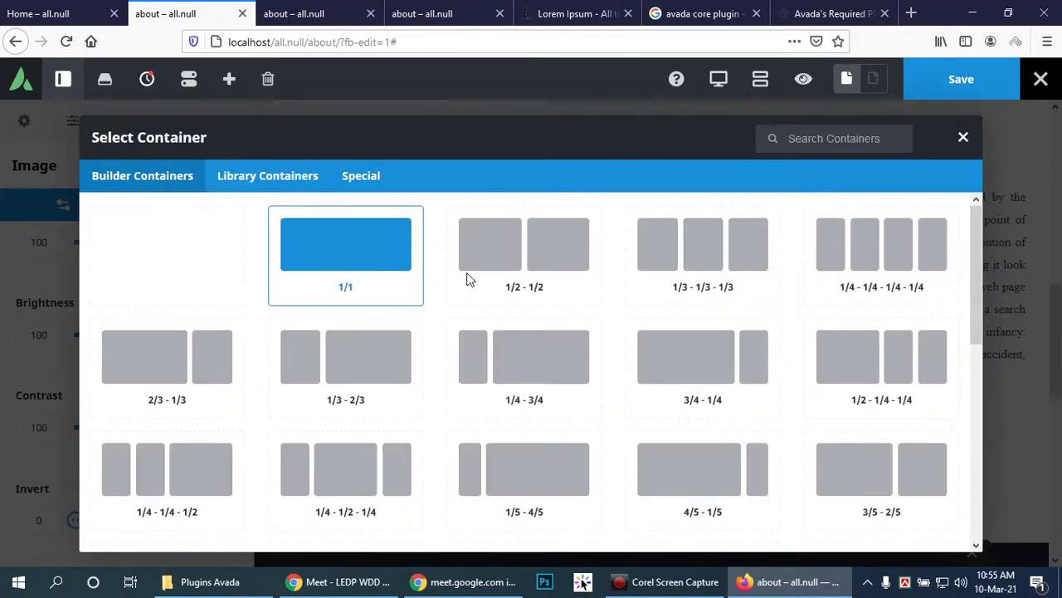
{"action": "left_click", "coordinate": [702, 249]}
{"action": "scroll", "coordinate": [479, 448], "scroll_direction": "down", "scroll_amount": 5}
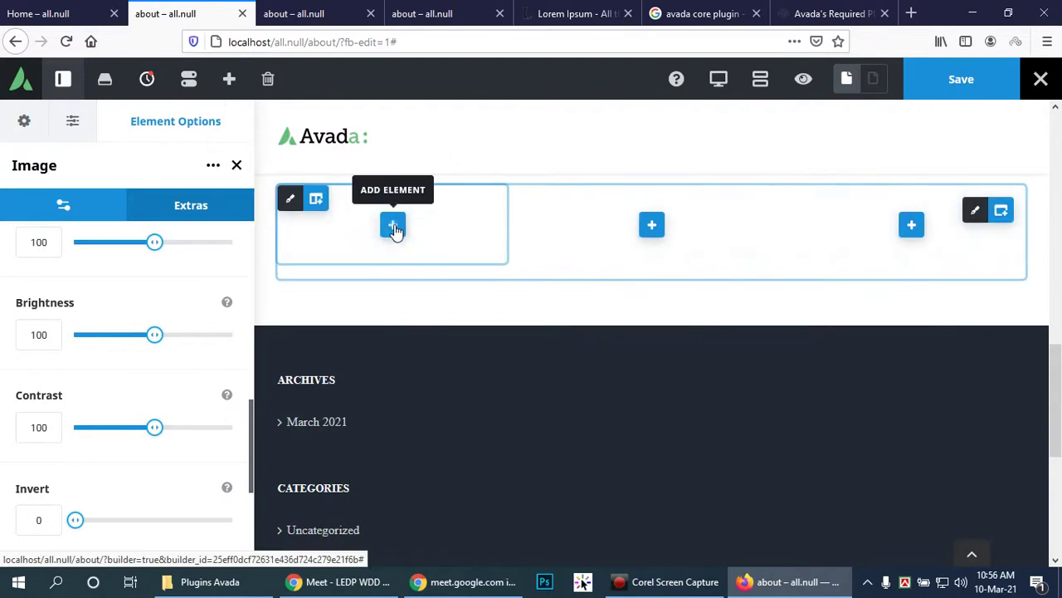
Step: Pick Person in the Select Element dialog for the first column of the new row
{"action": "left_click", "coordinate": [394, 226]}
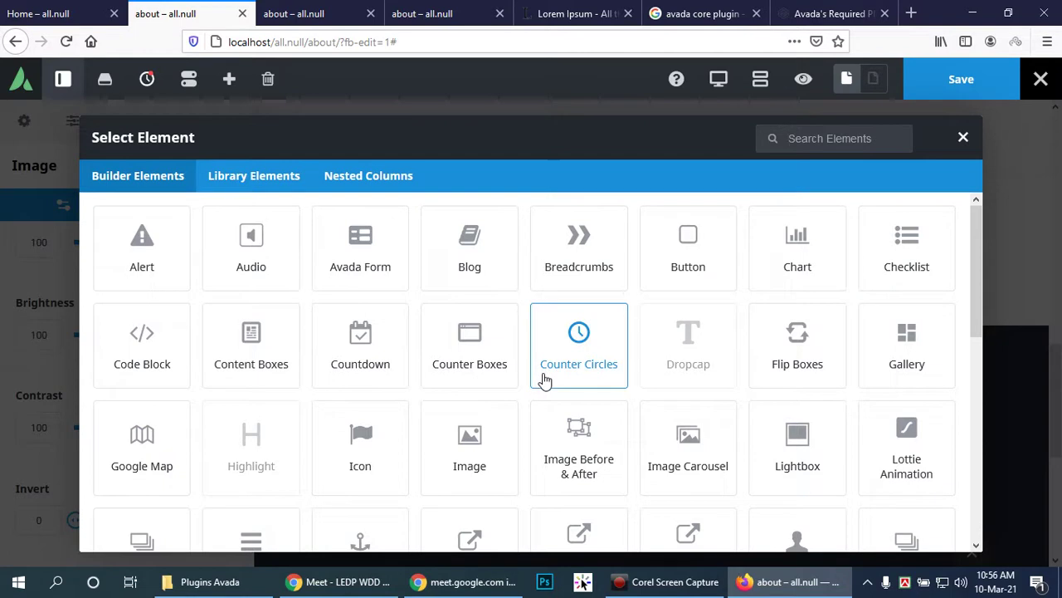
{"action": "scroll", "coordinate": [907, 432], "scroll_direction": "down", "scroll_amount": 2}
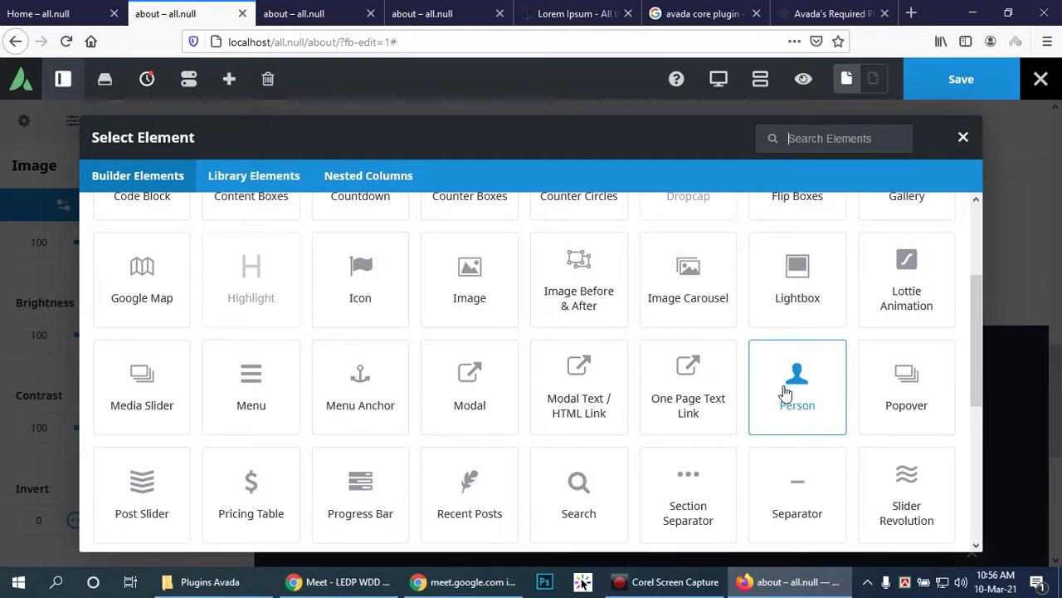
{"action": "scroll", "coordinate": [847, 403], "scroll_direction": "down", "scroll_amount": 1}
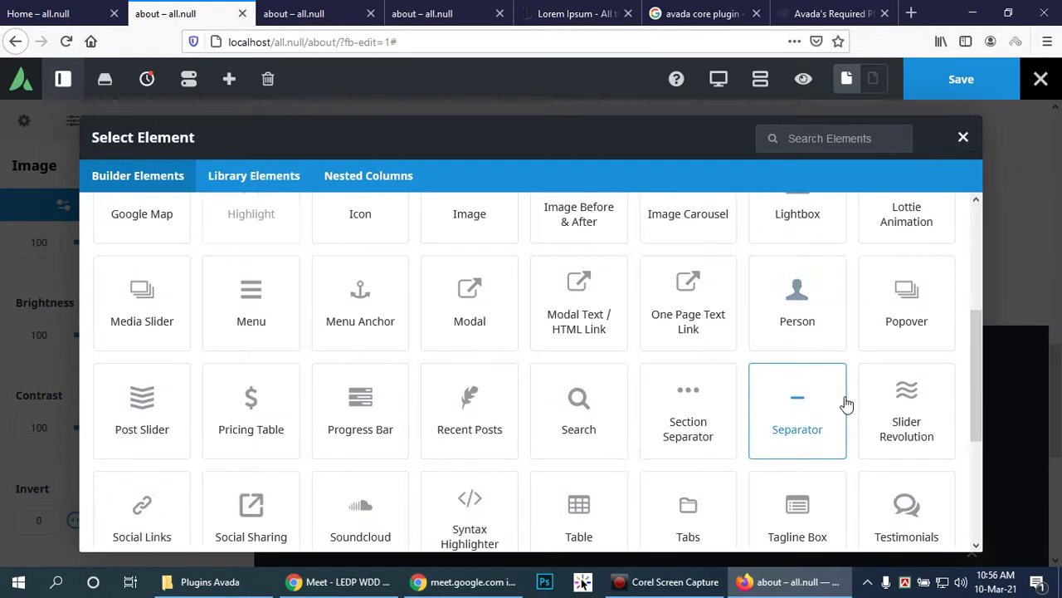
{"action": "scroll", "coordinate": [908, 402], "scroll_direction": "down", "scroll_amount": 1}
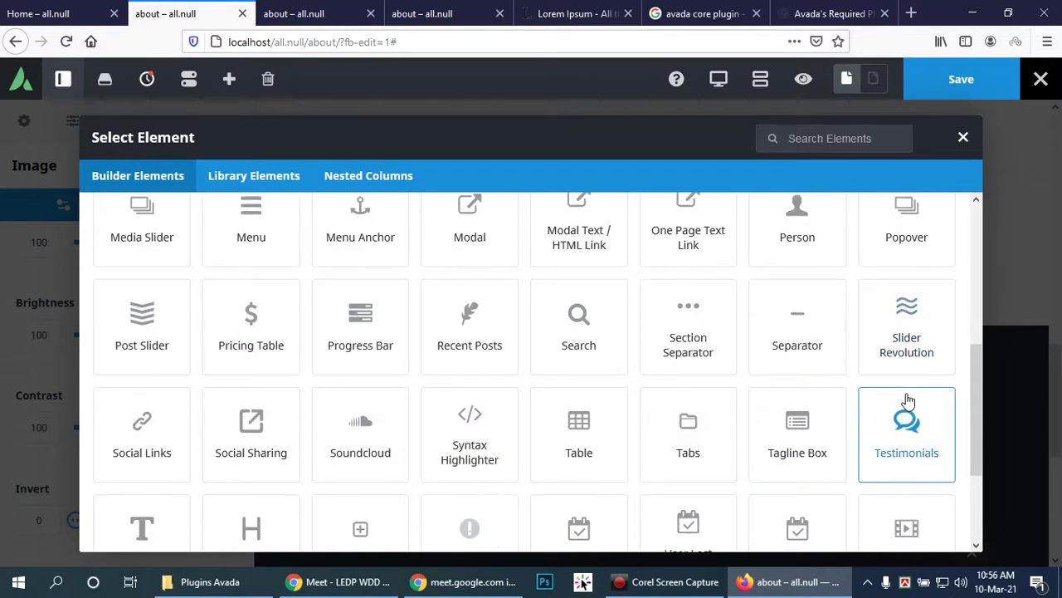
{"action": "scroll", "coordinate": [907, 401], "scroll_direction": "down", "scroll_amount": 1}
{"action": "scroll", "coordinate": [907, 402], "scroll_direction": "up", "scroll_amount": 2}
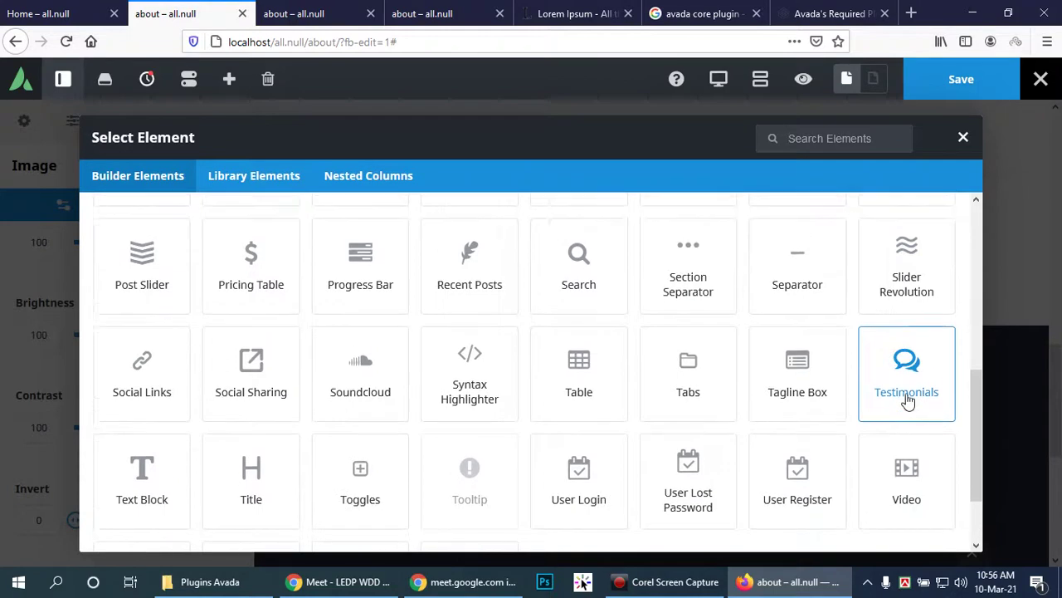
{"action": "scroll", "coordinate": [908, 401], "scroll_direction": "up", "scroll_amount": 1}
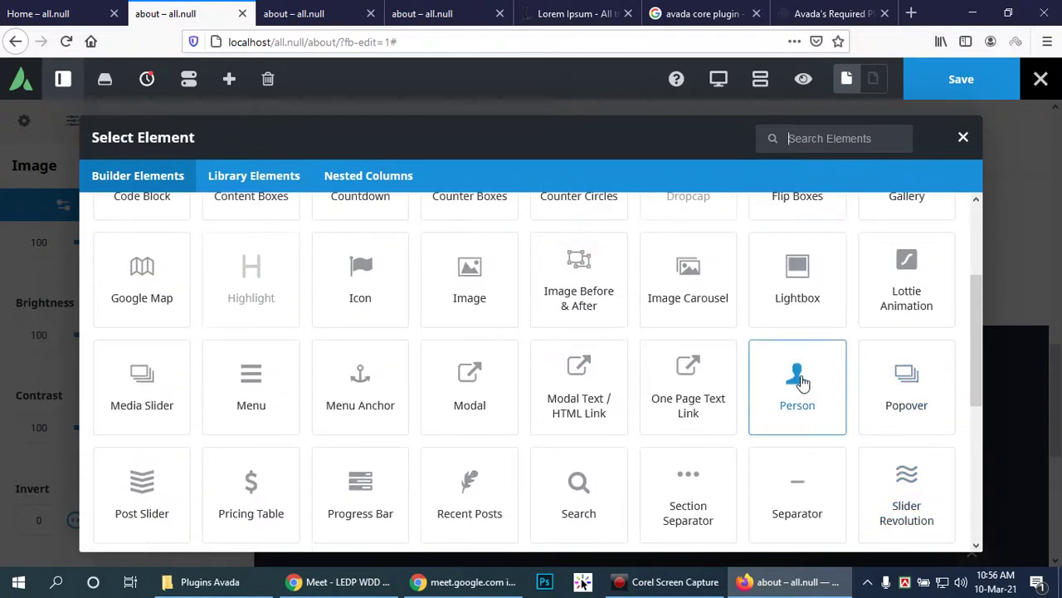
{"action": "left_click", "coordinate": [799, 380]}
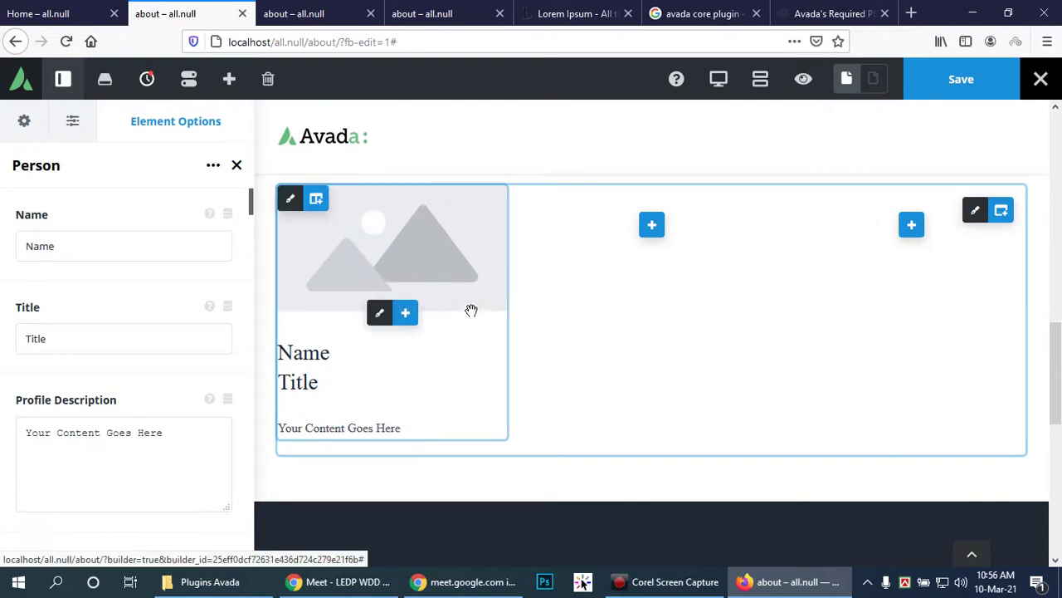
Step: Enter the person's name, set the title to CEO, and empty the profile description
{"action": "left_click", "coordinate": [75, 253]}
{"action": "double_click", "coordinate": [76, 252]}
{"action": "key", "text": "BackSpace"}
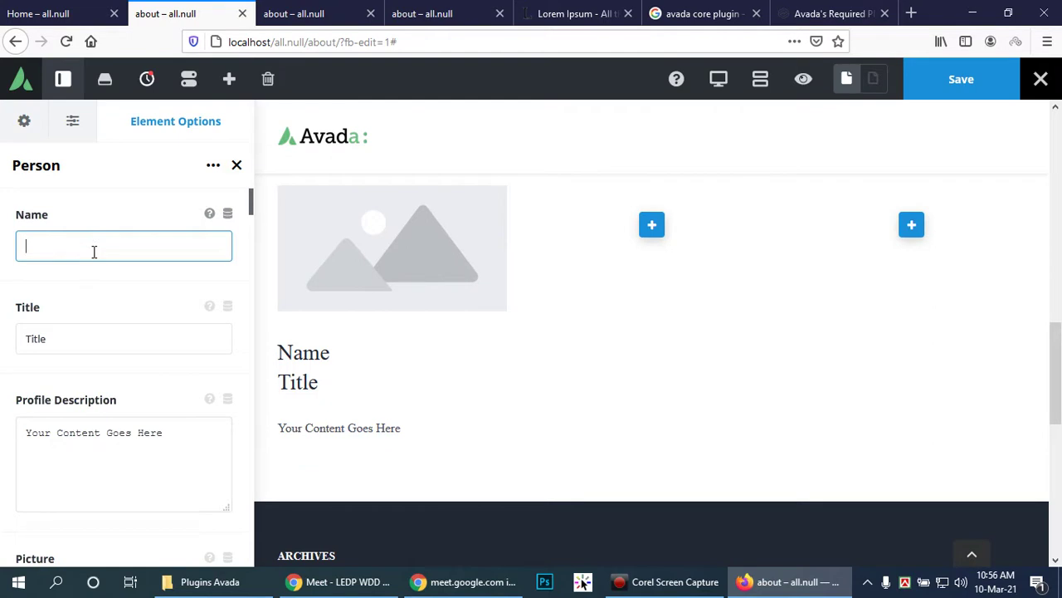
{"action": "type", "text": "Rony"}
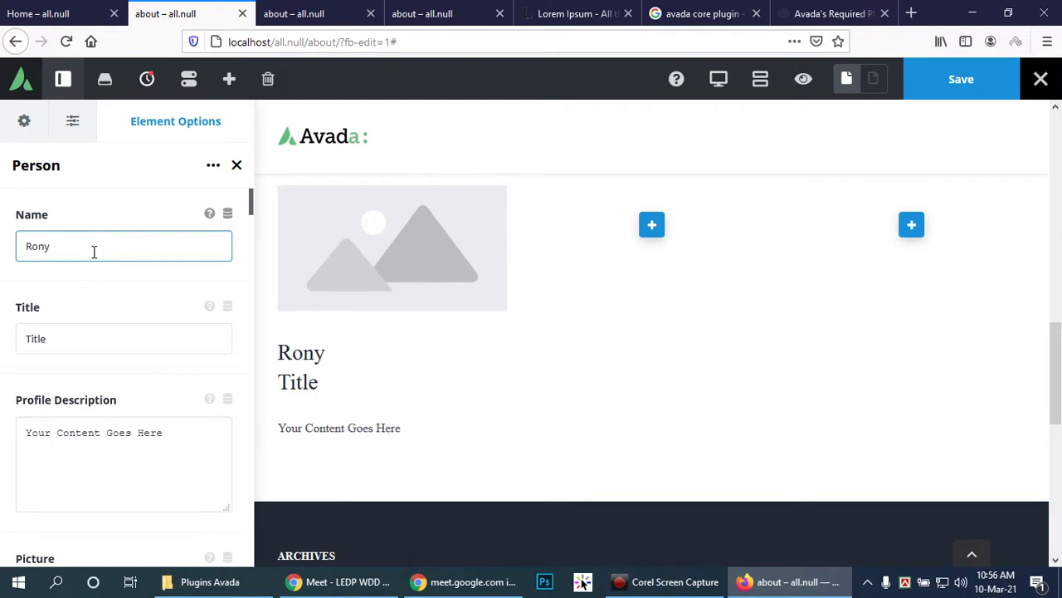
{"action": "double_click", "coordinate": [86, 339]}
{"action": "key", "text": "BackSpace"}
{"action": "type", "text": "Ce"}
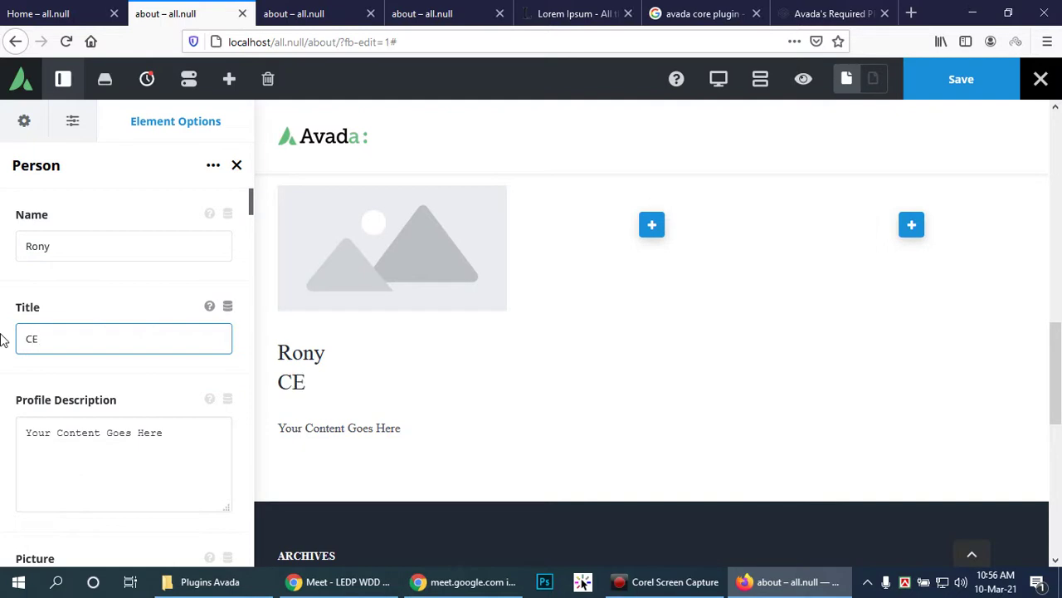
{"action": "triple_click", "coordinate": [180, 427]}
{"action": "key", "text": "BackSpace"}
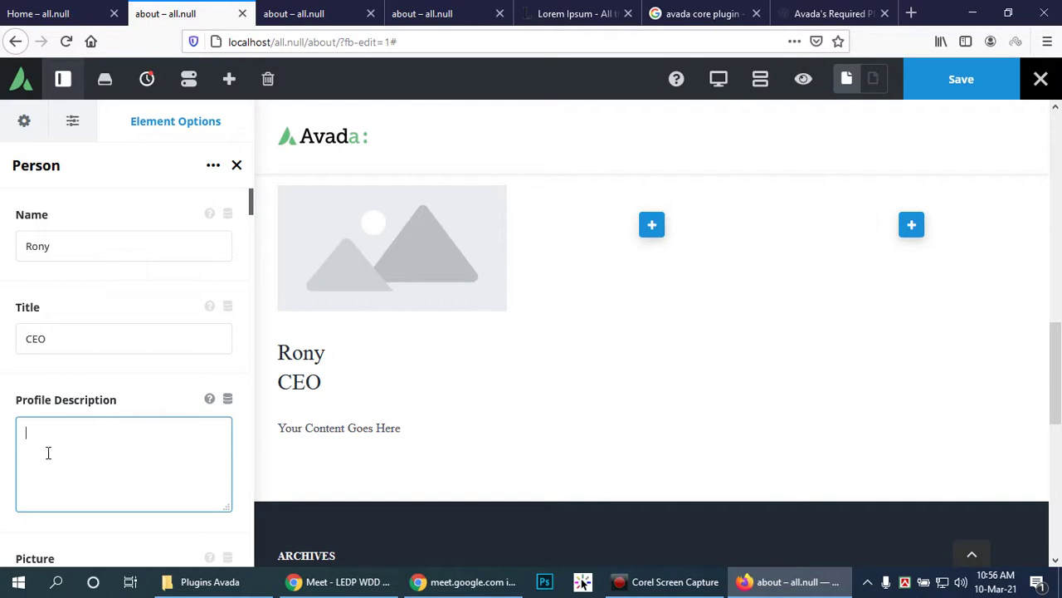
{"action": "scroll", "coordinate": [86, 456], "scroll_direction": "down", "scroll_amount": 3}
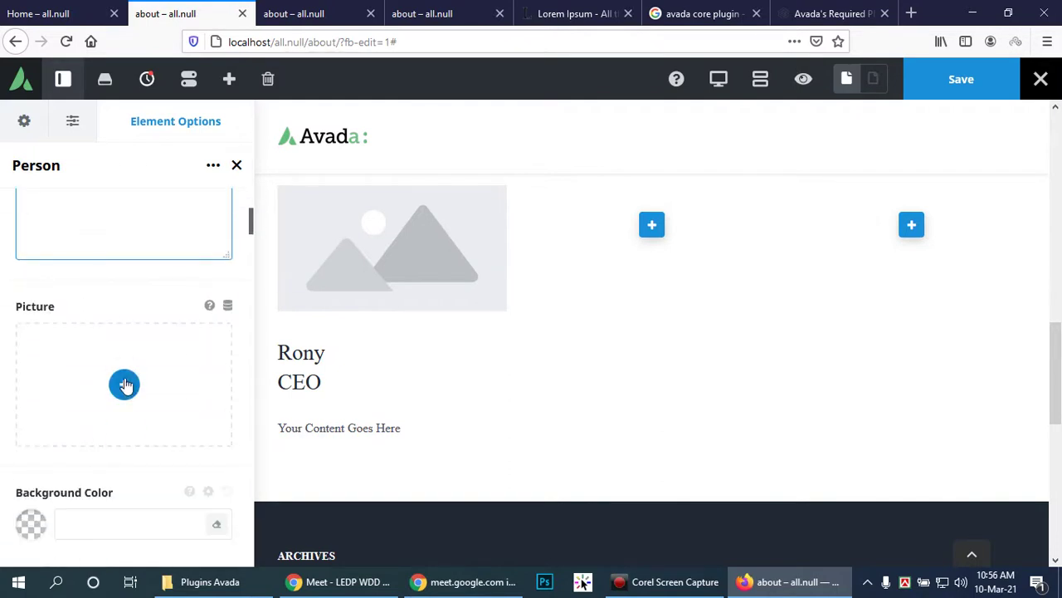
Step: Set the Person element's picture to the mirror photo Wdd_img-5.jpg from the Media Library
{"action": "left_click", "coordinate": [124, 384]}
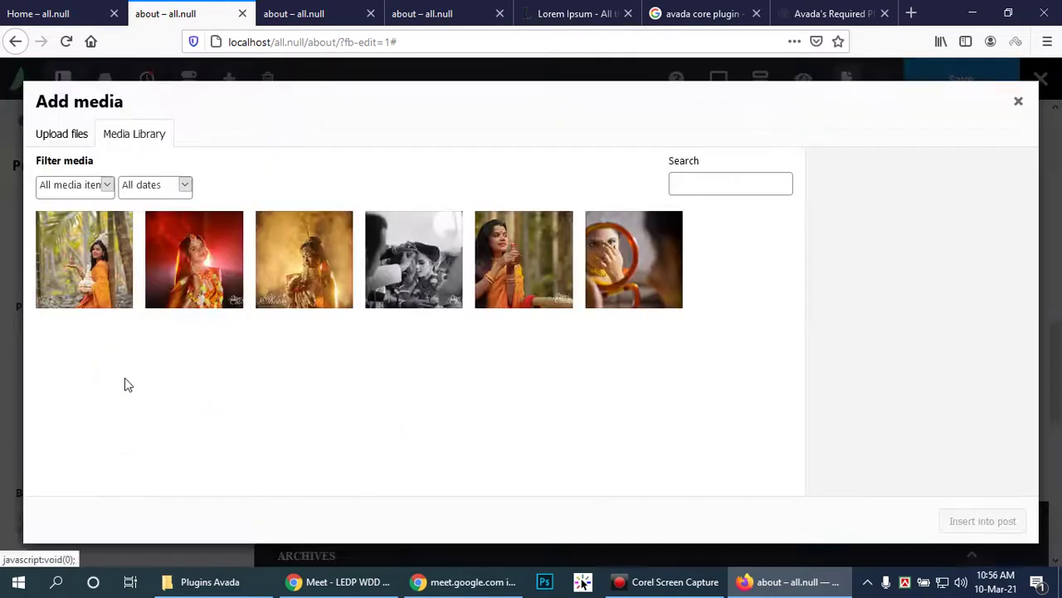
{"action": "left_click", "coordinate": [640, 282]}
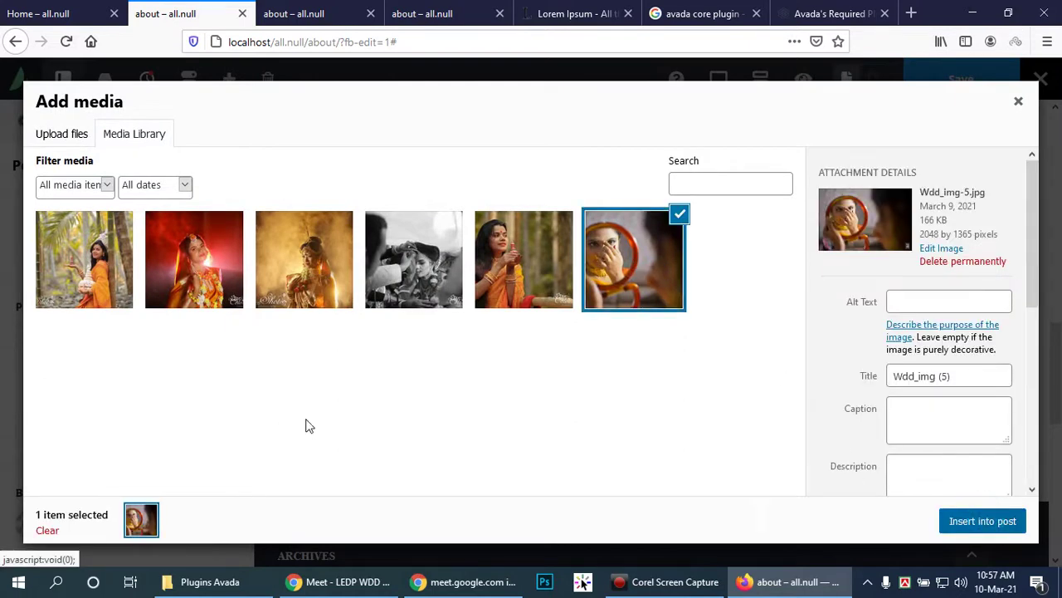
{"action": "scroll", "coordinate": [124, 423], "scroll_direction": "down", "scroll_amount": 4}
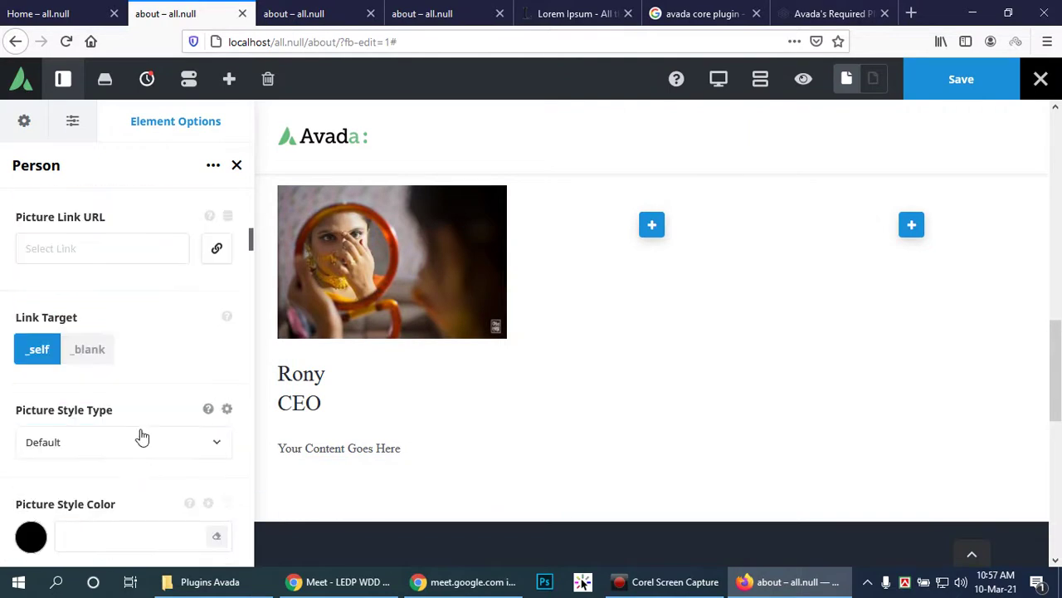
{"action": "scroll", "coordinate": [133, 353], "scroll_direction": "down", "scroll_amount": 1}
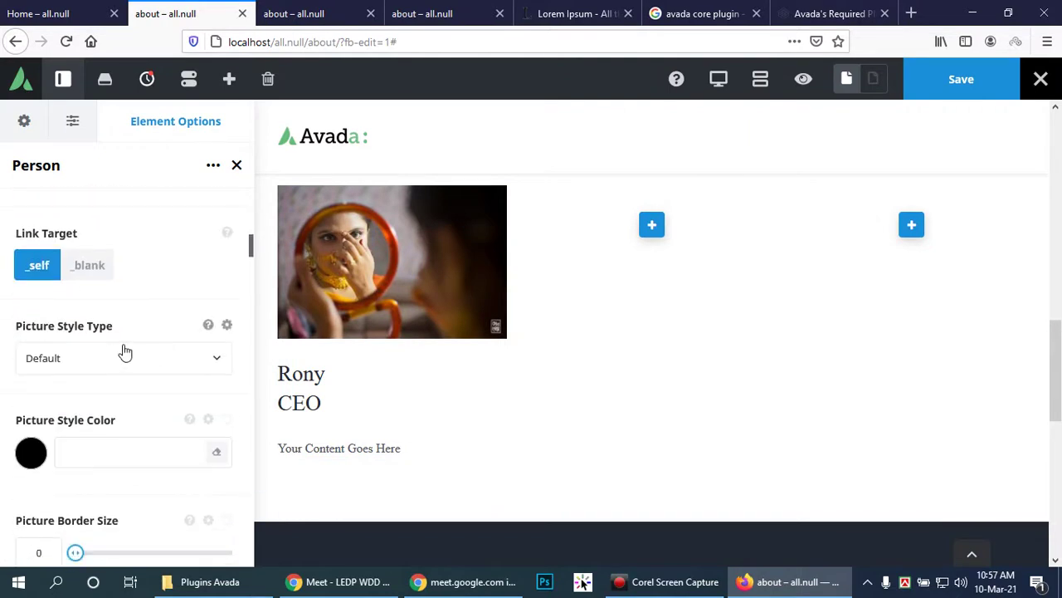
{"action": "left_click", "coordinate": [199, 363]}
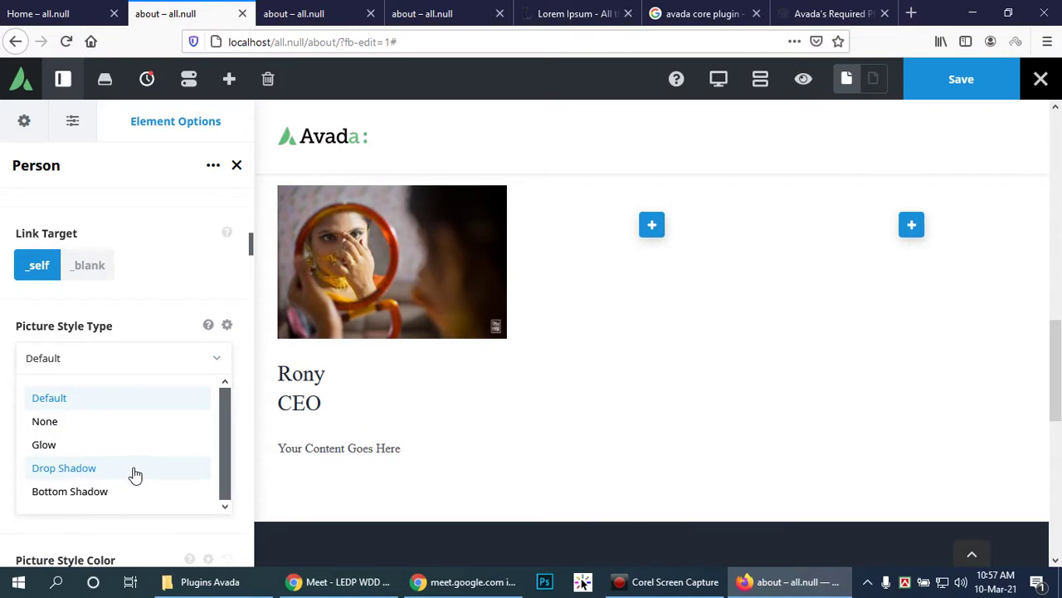
{"action": "left_click", "coordinate": [97, 443]}
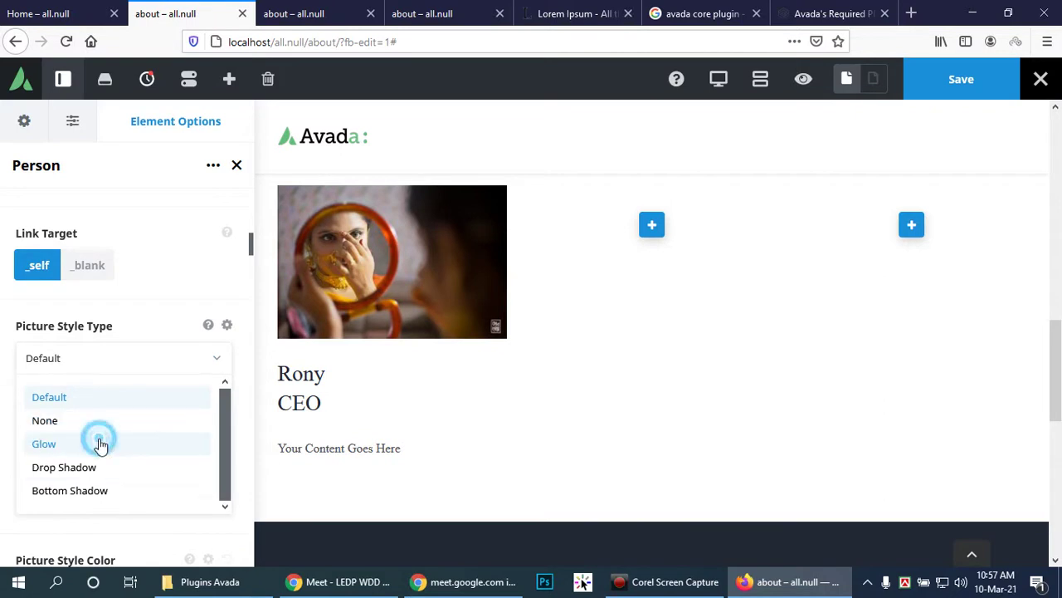
{"action": "scroll", "coordinate": [129, 381], "scroll_direction": "down", "scroll_amount": 2}
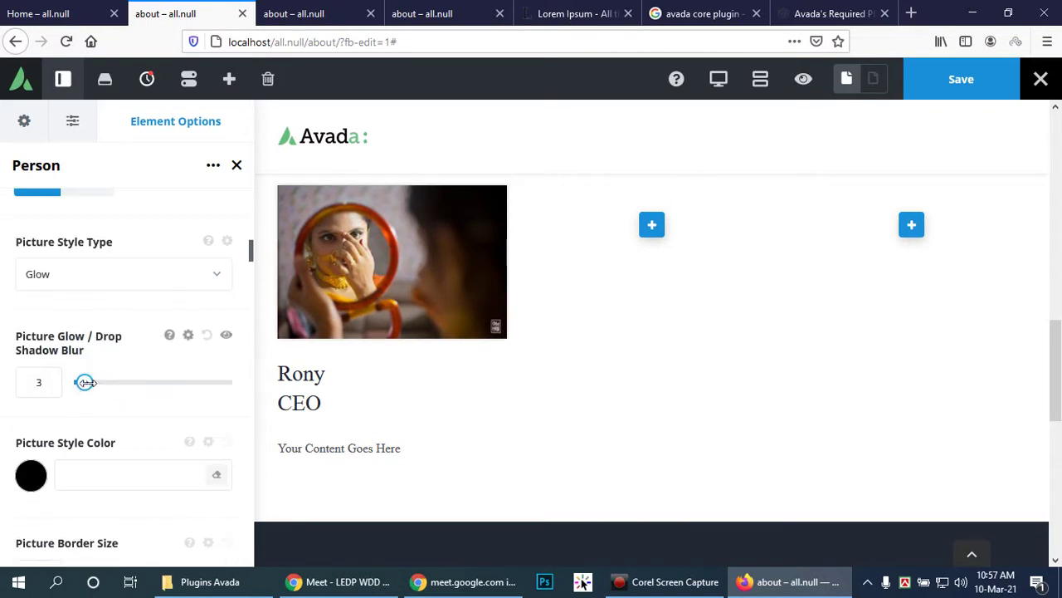
{"action": "mouse_move", "coordinate": [86, 382]}
{"action": "left_mouse_down"}
{"action": "mouse_move", "coordinate": [114, 387]}
{"action": "mouse_move", "coordinate": [90, 382]}
{"action": "left_mouse_up"}
{"action": "scroll", "coordinate": [100, 444], "scroll_direction": "down", "scroll_amount": 5}
{"action": "scroll", "coordinate": [107, 429], "scroll_direction": "down", "scroll_amount": 3}
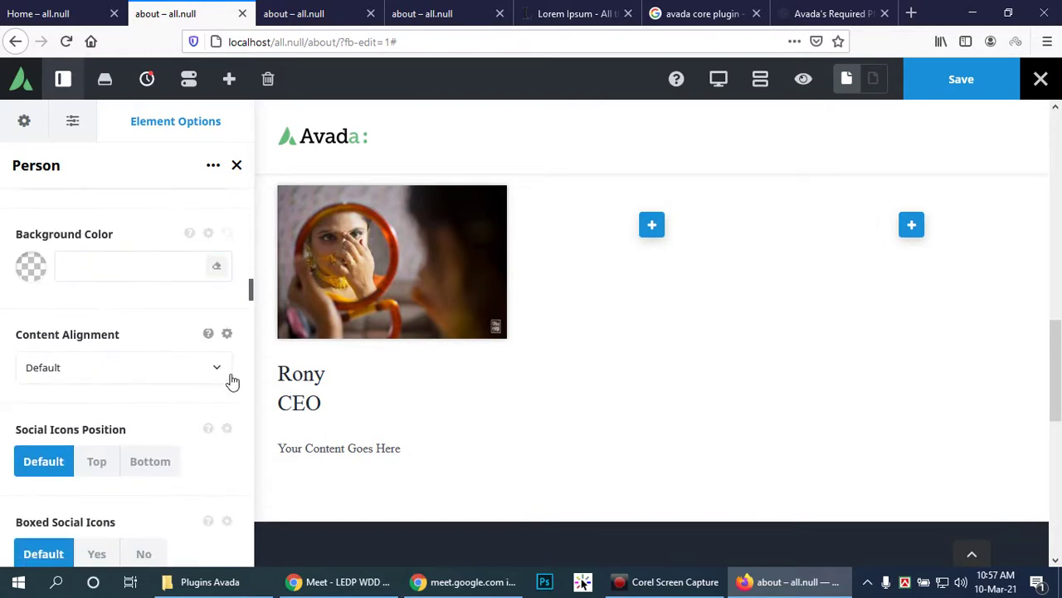
{"action": "left_click", "coordinate": [219, 367]}
{"action": "left_click", "coordinate": [86, 459]}
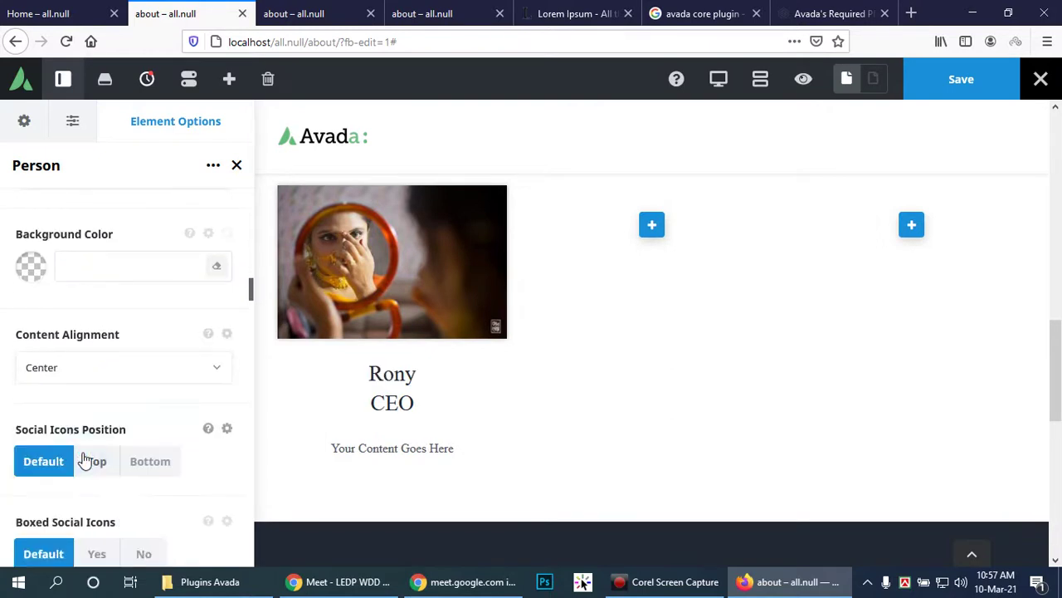
{"action": "scroll", "coordinate": [135, 440], "scroll_direction": "down", "scroll_amount": 3}
{"action": "left_click", "coordinate": [154, 380]}
{"action": "scroll", "coordinate": [176, 386], "scroll_direction": "down", "scroll_amount": 2}
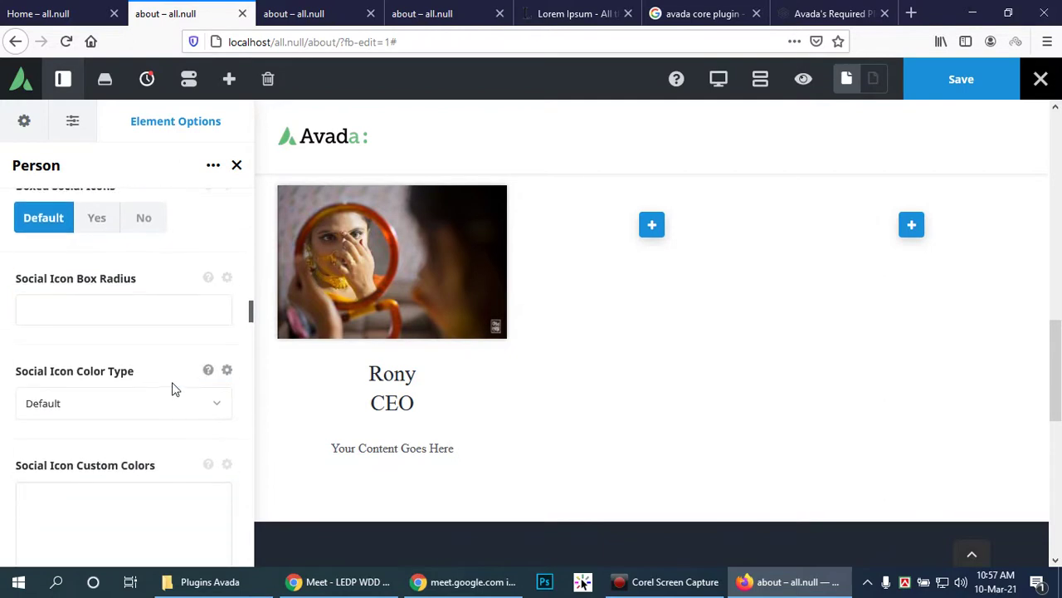
{"action": "scroll", "coordinate": [172, 386], "scroll_direction": "down", "scroll_amount": 10}
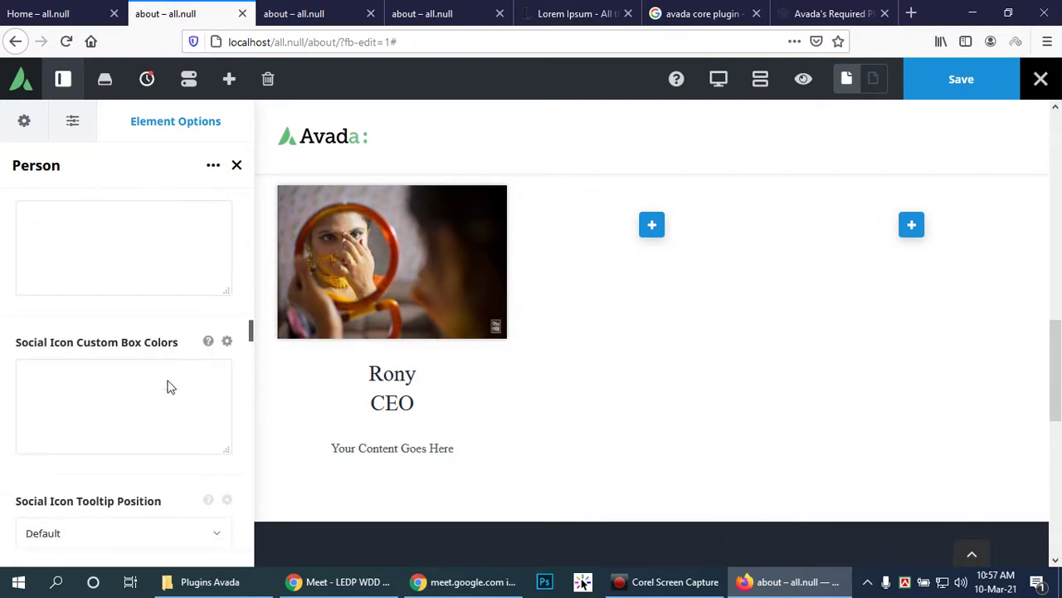
{"action": "scroll", "coordinate": [170, 386], "scroll_direction": "down", "scroll_amount": 2}
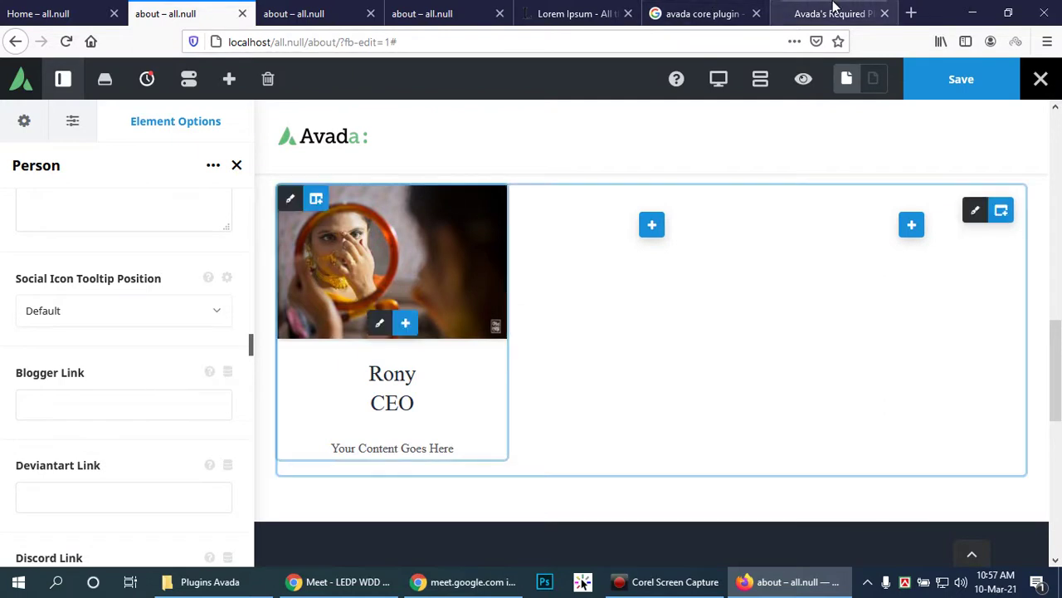
Step: Close the Google search results and Avada's Required Plugins tabs
{"action": "left_click", "coordinate": [830, 14]}
{"action": "left_click", "coordinate": [706, 13]}
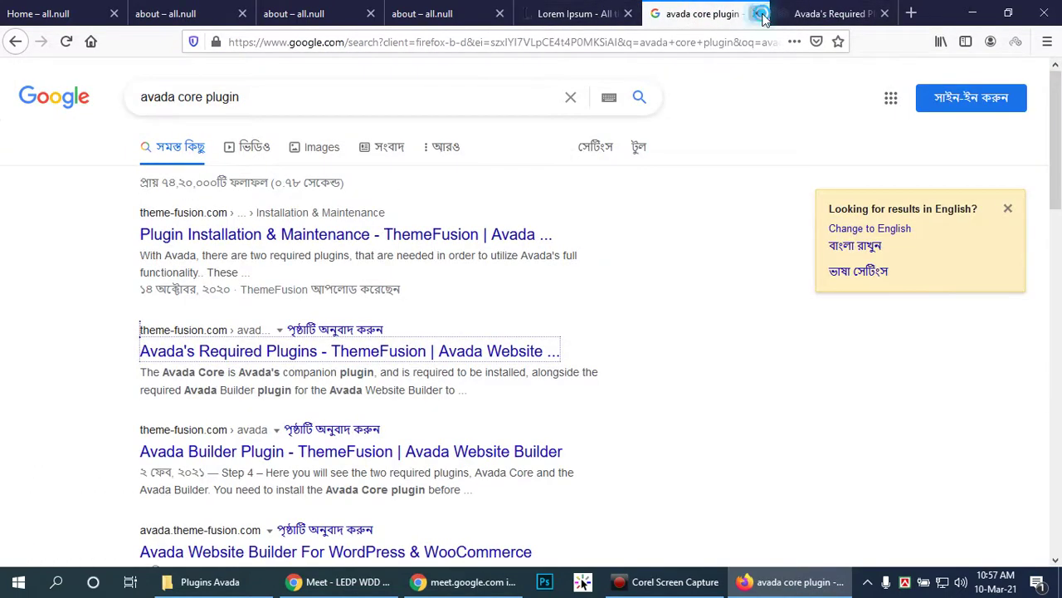
{"action": "left_click", "coordinate": [756, 13]}
{"action": "left_click", "coordinate": [756, 13]}
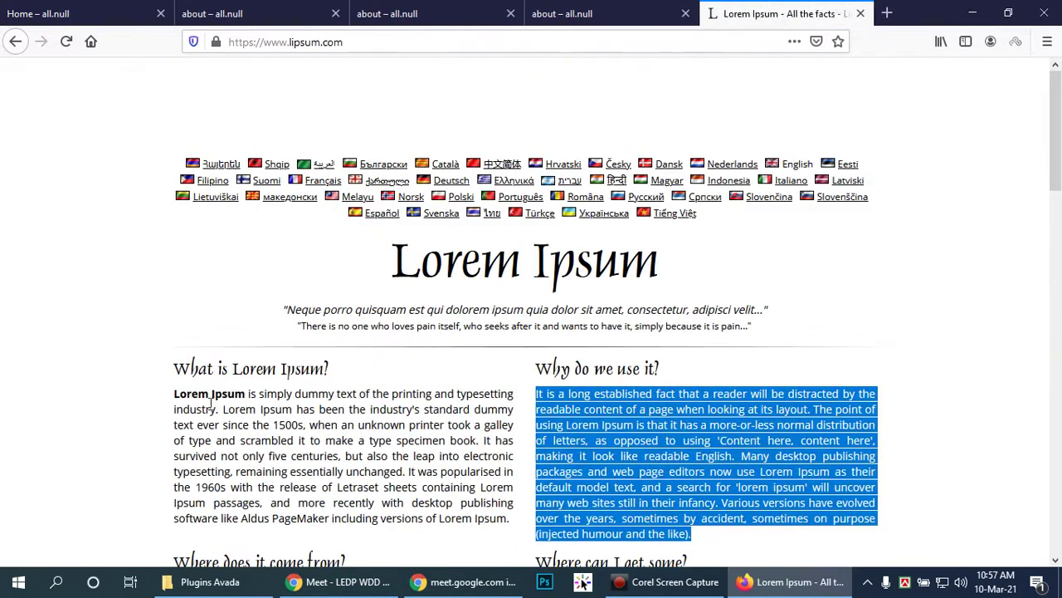
Step: Select the opening sentences of lipsum.com's 'Why do we use it?' paragraph
{"action": "left_click", "coordinate": [523, 402]}
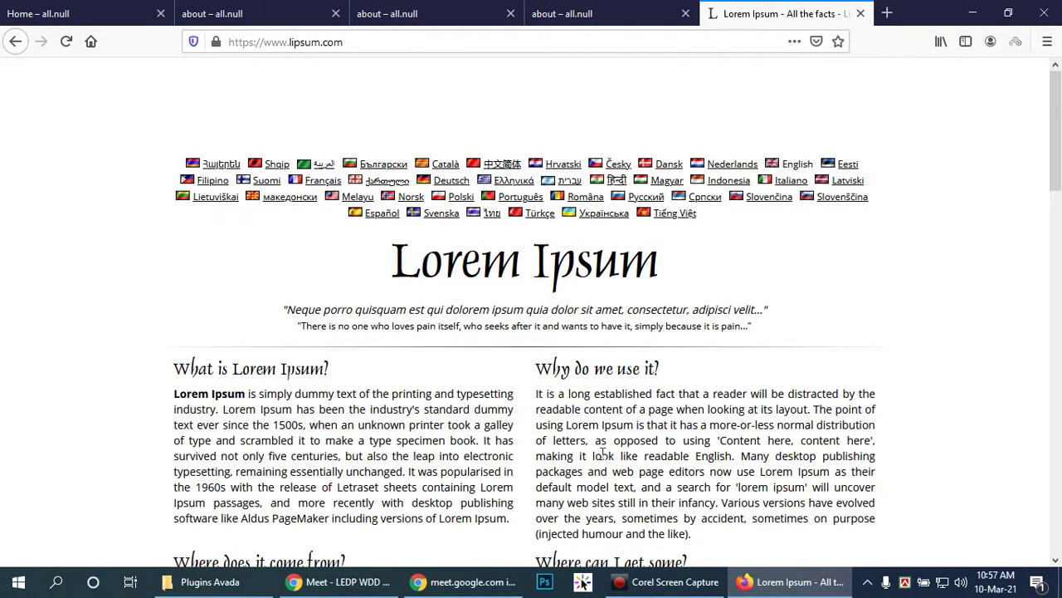
{"action": "left_click", "coordinate": [735, 455], "text": "shift"}
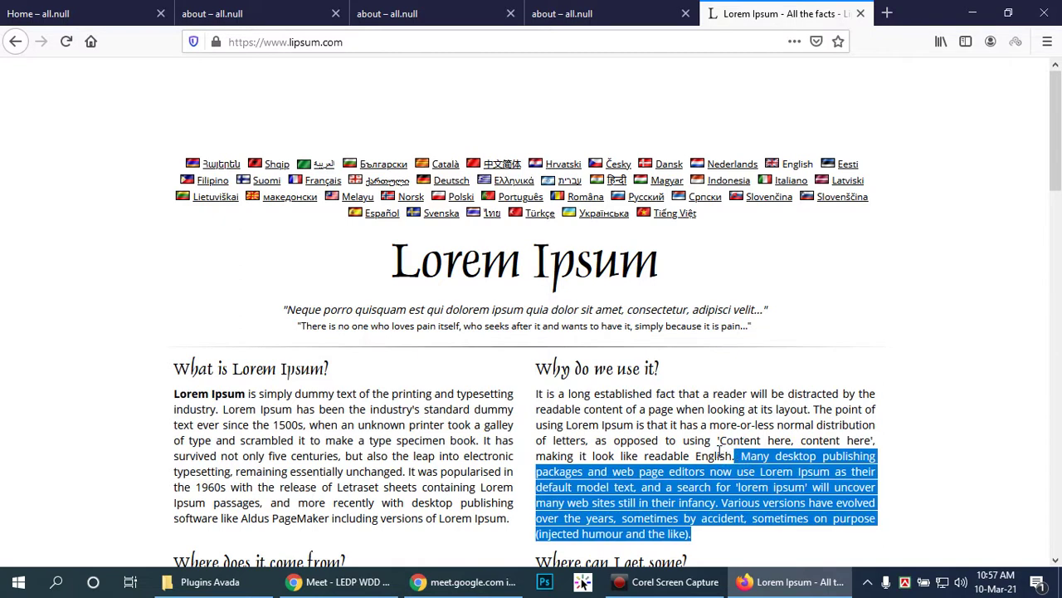
{"action": "left_click", "coordinate": [734, 455]}
{"action": "left_click_drag", "start_coordinate": [734, 455], "coordinate": [540, 393]}
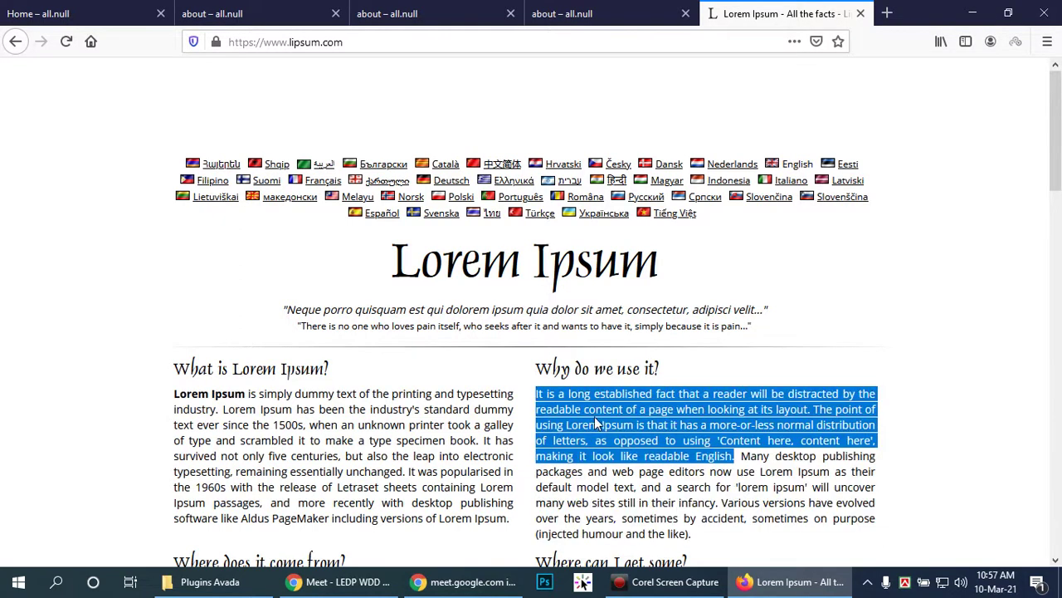
{"action": "left_click", "coordinate": [83, 13]}
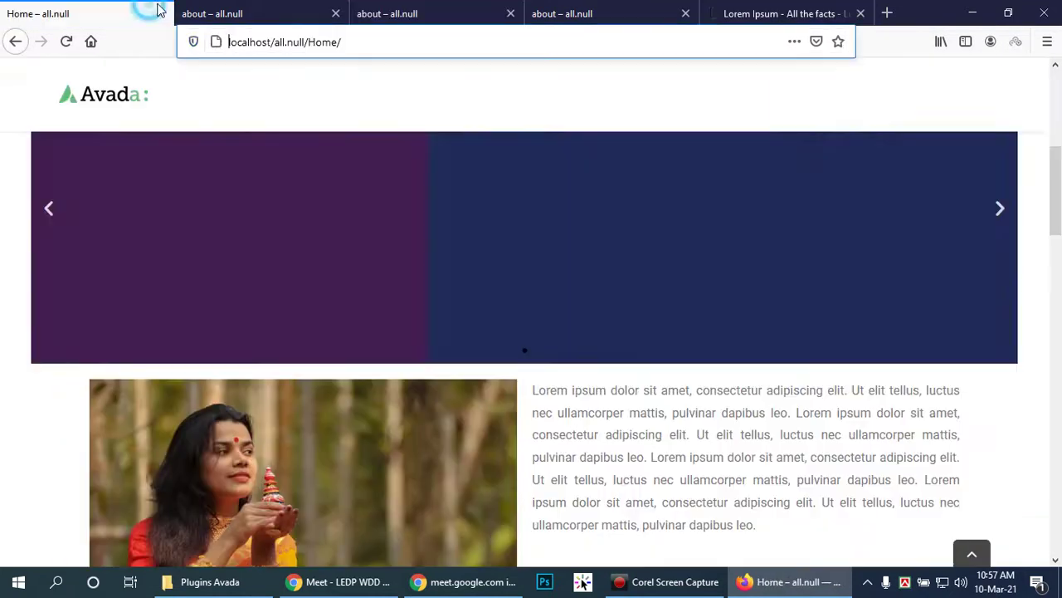
Step: Return to the about page in the Avada builder and find the Profile Description field
{"action": "left_click", "coordinate": [249, 13]}
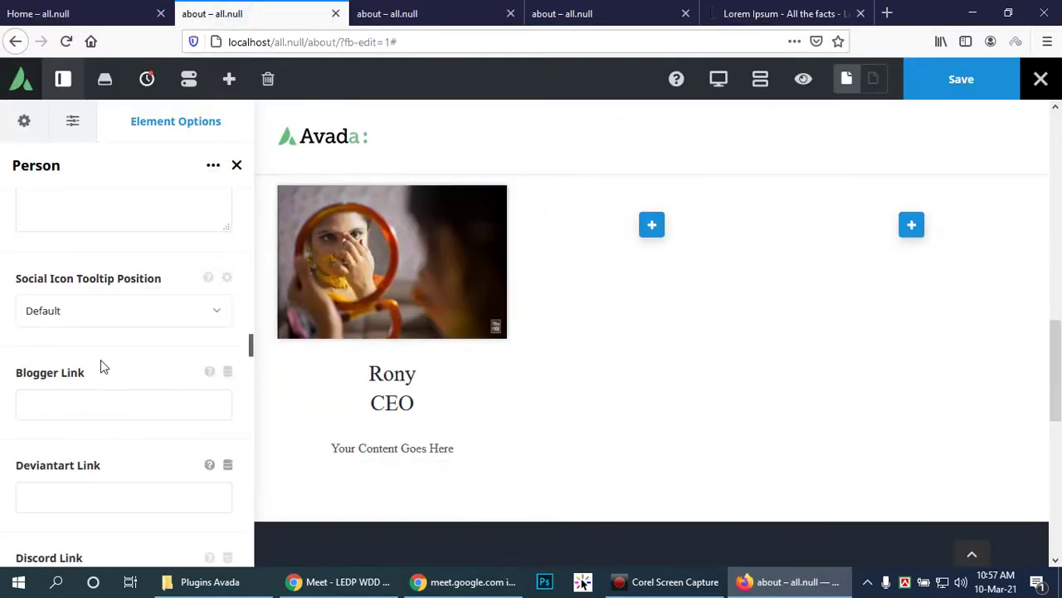
{"action": "scroll", "coordinate": [100, 365], "scroll_direction": "up", "scroll_amount": 5}
{"action": "scroll", "coordinate": [101, 359], "scroll_direction": "up", "scroll_amount": 8}
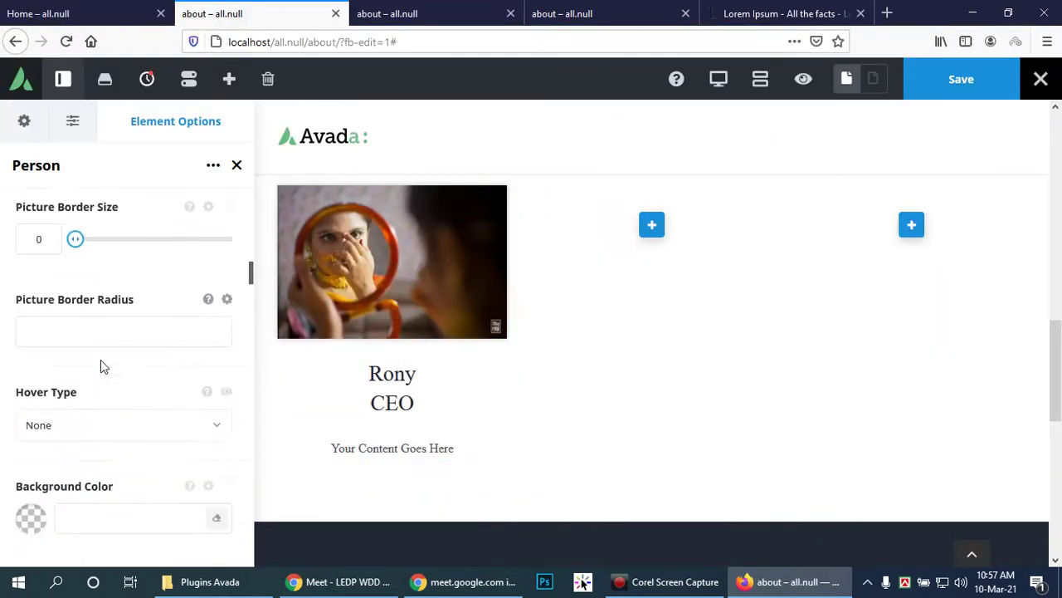
{"action": "scroll", "coordinate": [102, 360], "scroll_direction": "up", "scroll_amount": 6}
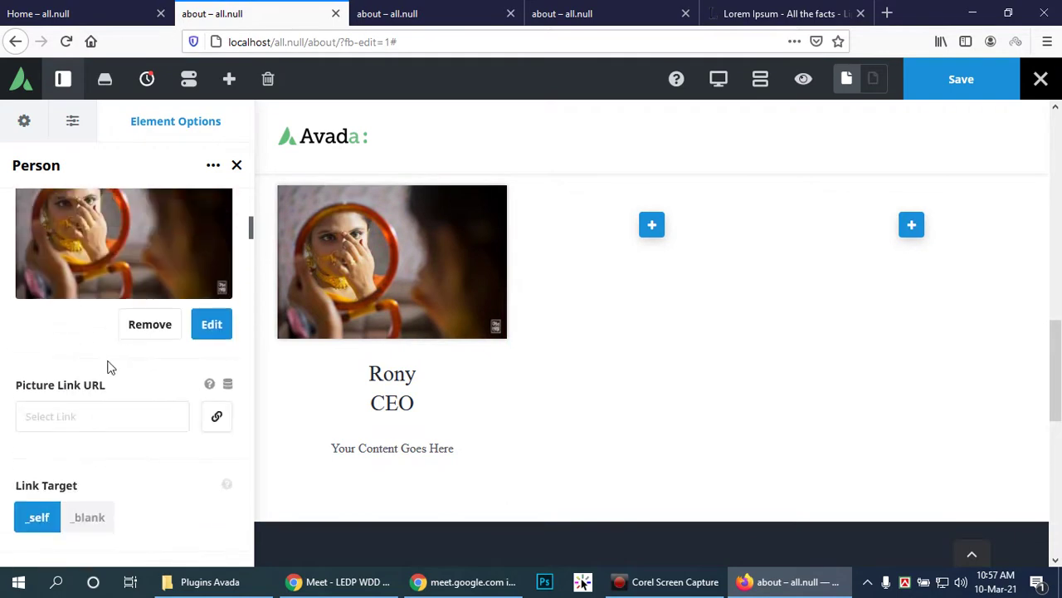
{"action": "scroll", "coordinate": [118, 386], "scroll_direction": "up", "scroll_amount": 3}
{"action": "scroll", "coordinate": [119, 385], "scroll_direction": "down", "scroll_amount": 6}
{"action": "scroll", "coordinate": [119, 385], "scroll_direction": "down", "scroll_amount": 2}
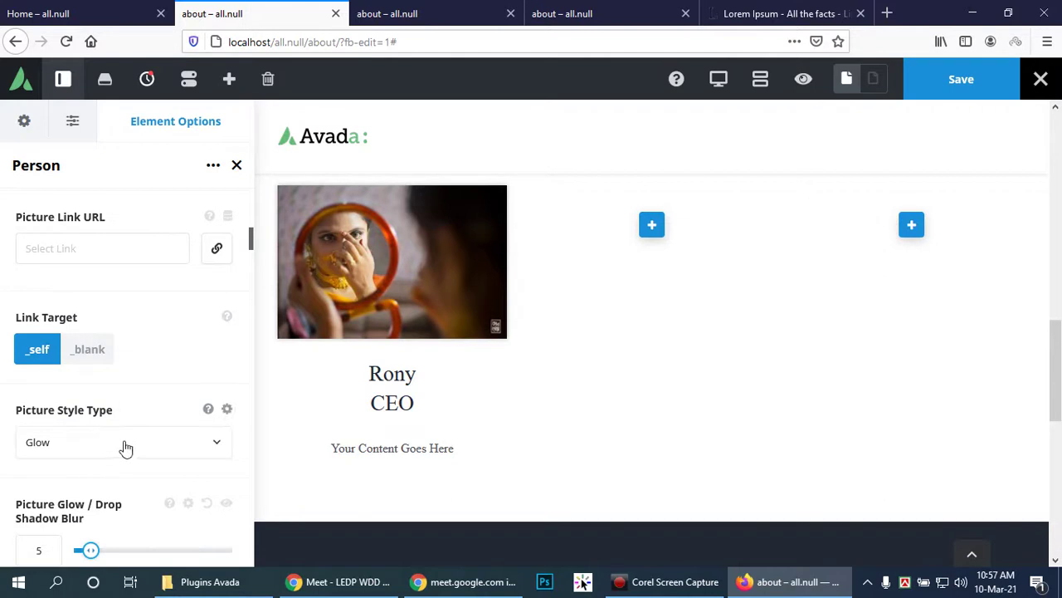
{"action": "scroll", "coordinate": [123, 446], "scroll_direction": "down", "scroll_amount": 2}
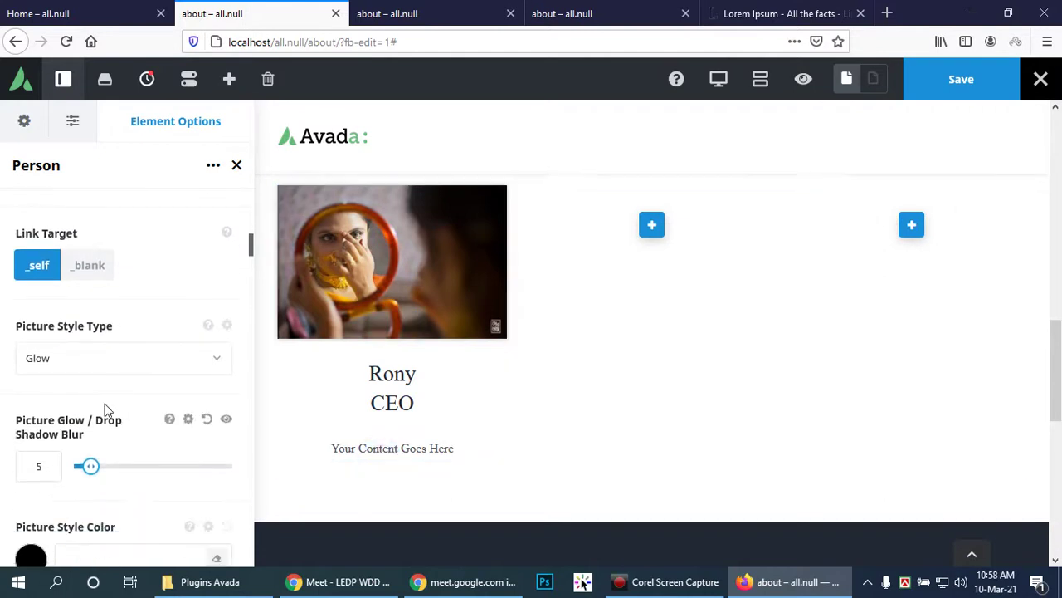
{"action": "scroll", "coordinate": [105, 406], "scroll_direction": "up", "scroll_amount": 3}
{"action": "scroll", "coordinate": [105, 405], "scroll_direction": "up", "scroll_amount": 5}
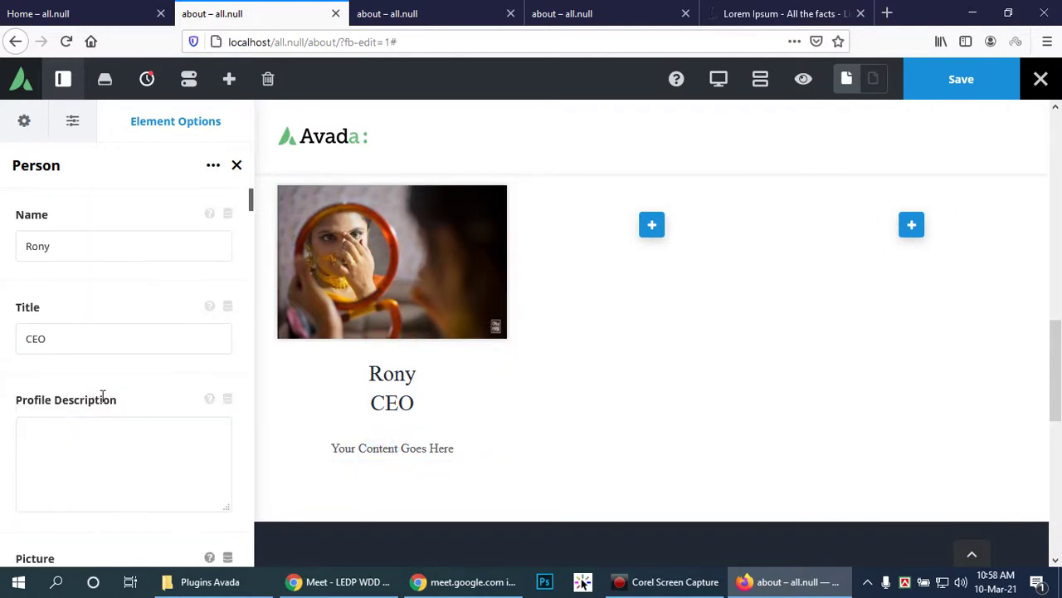
{"action": "left_click", "coordinate": [79, 460]}
{"action": "type", "text": "It is a long established fact that a reader will be distracted by the readable content of a page when looking at its layout. The point of using Lorem Ipsum is that it has a more-or-less normal distribution of letters, as opposed to using 'Content here, content here', making it look like readable English."}
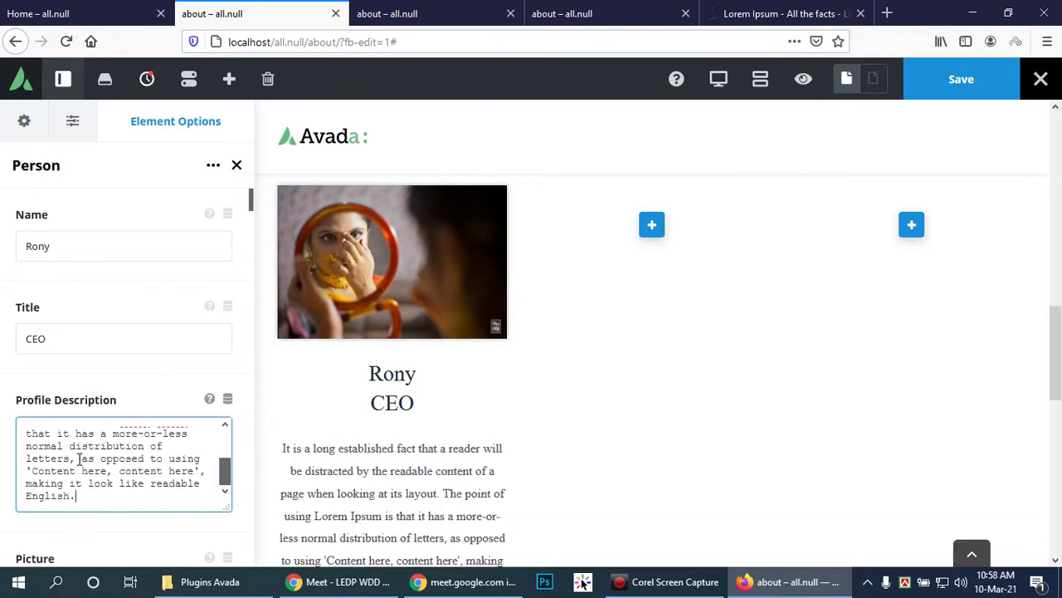
{"action": "scroll", "coordinate": [364, 462], "scroll_direction": "down", "scroll_amount": 3}
{"action": "left_click_drag", "start_coordinate": [98, 496], "coordinate": [14, 444]}
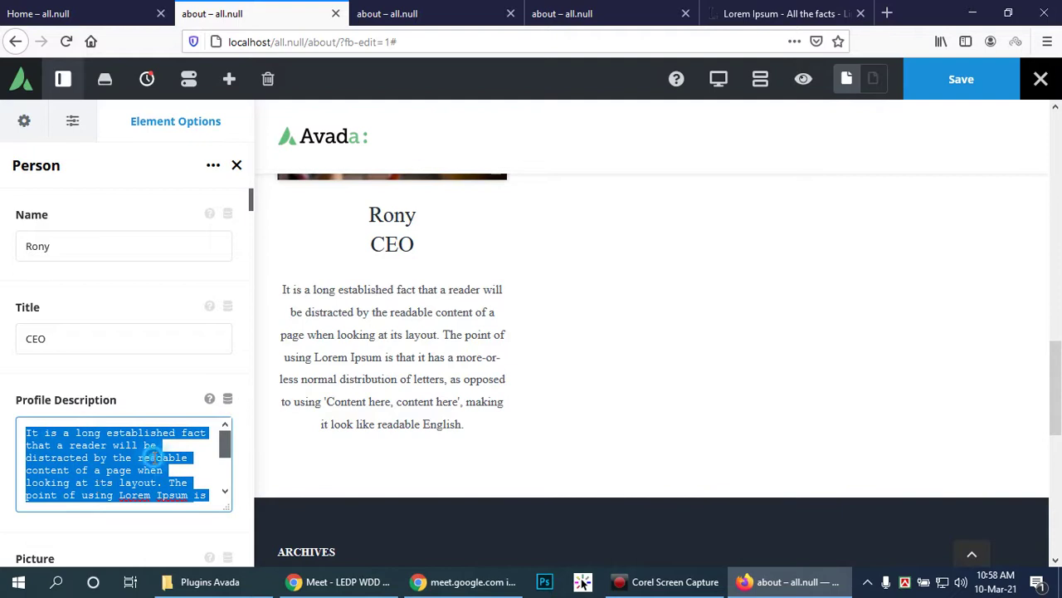
{"action": "left_click", "coordinate": [154, 457]}
{"action": "scroll", "coordinate": [443, 382], "scroll_direction": "up", "scroll_amount": 6}
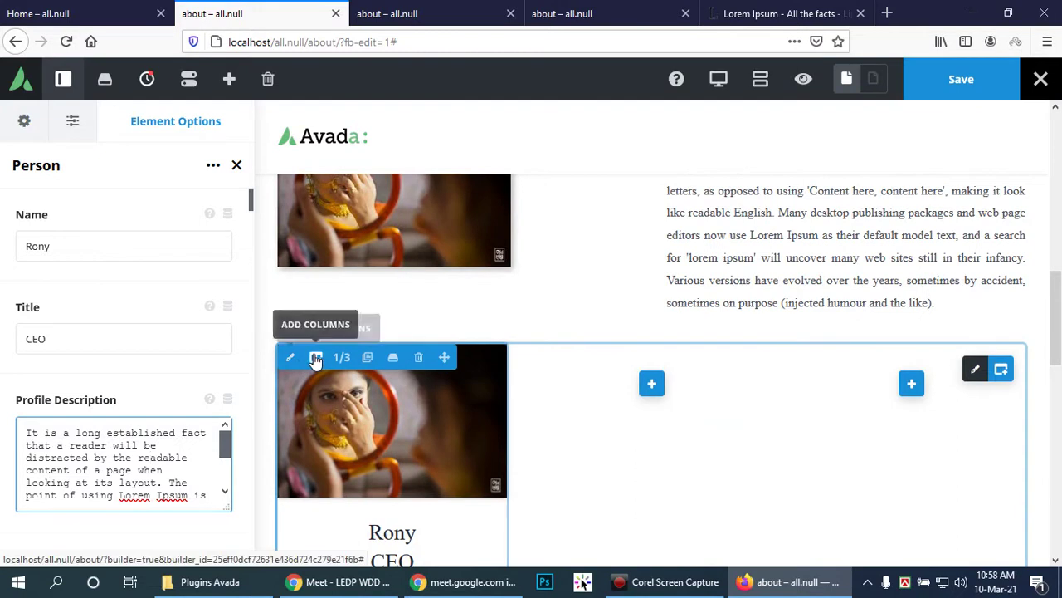
Step: Clone the Rony person column twice so three identical person cards fill the row
{"action": "left_click", "coordinate": [367, 359]}
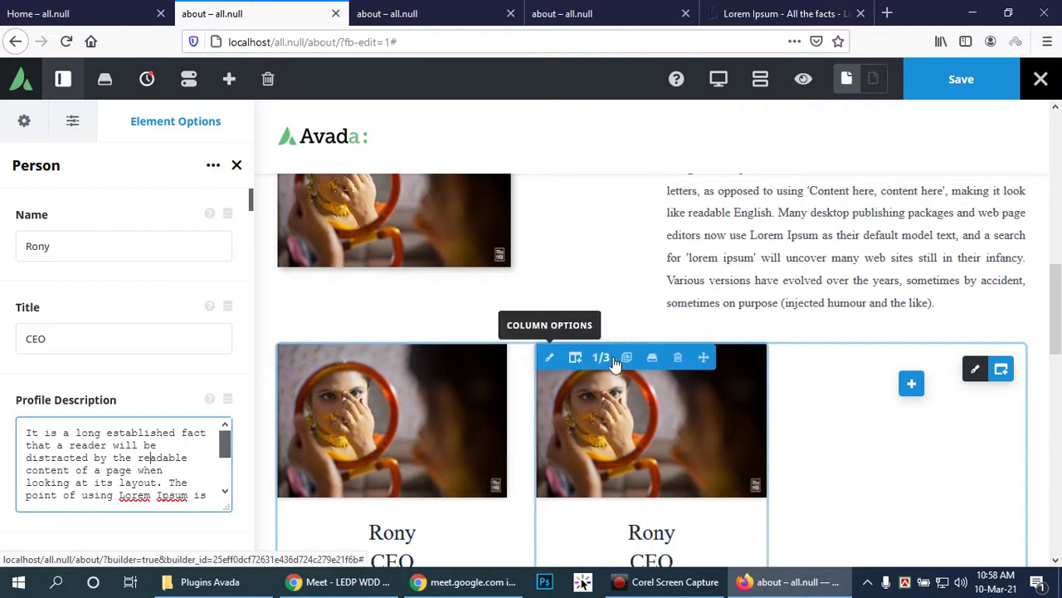
{"action": "left_click", "coordinate": [632, 363]}
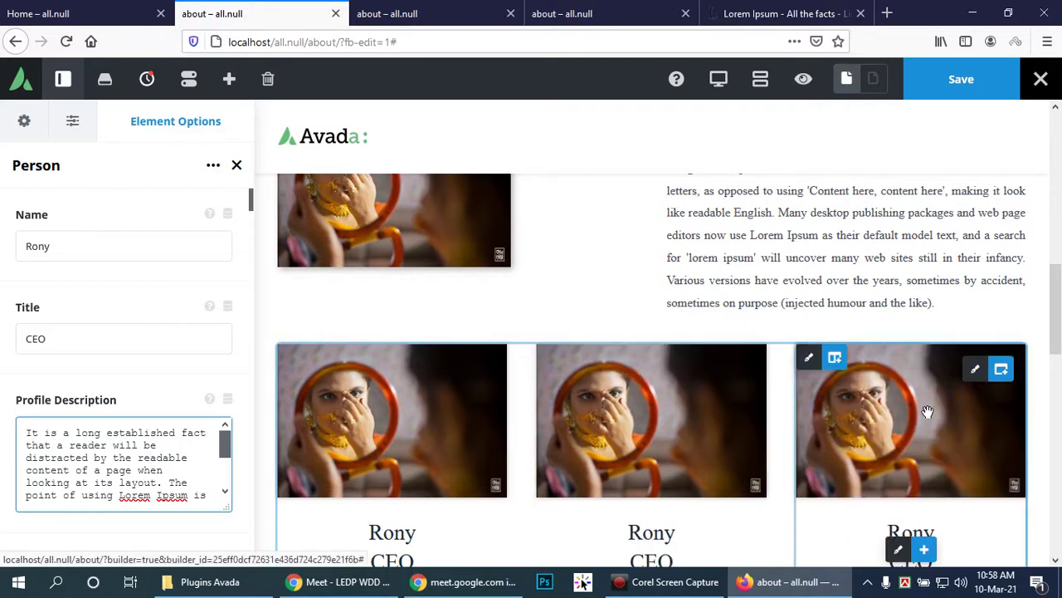
{"action": "scroll", "coordinate": [951, 408], "scroll_direction": "down", "scroll_amount": 3}
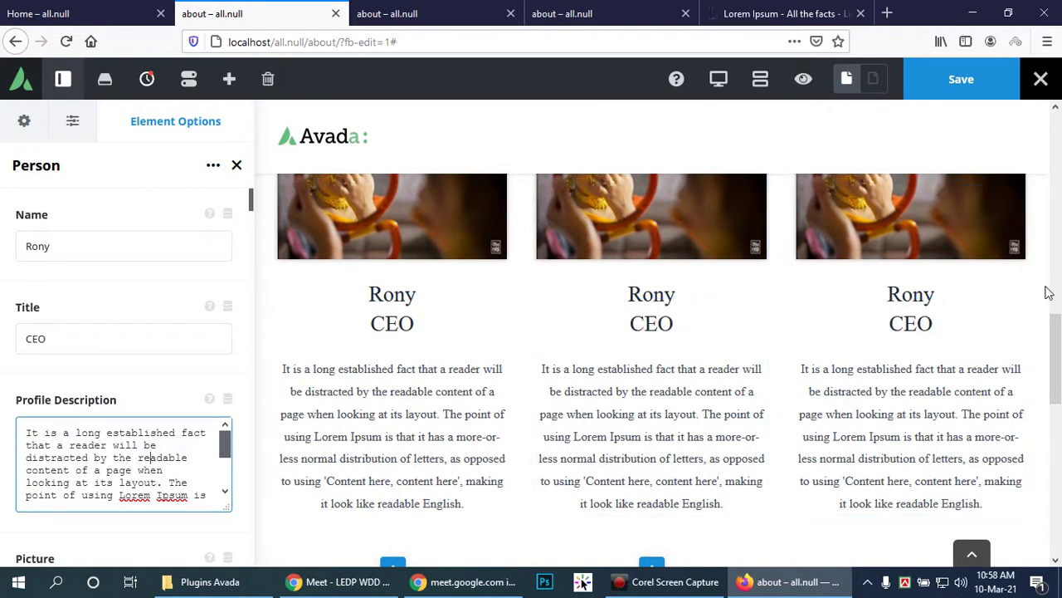
{"action": "scroll", "coordinate": [1048, 296], "scroll_direction": "up", "scroll_amount": 3}
{"action": "scroll", "coordinate": [1031, 282], "scroll_direction": "down", "scroll_amount": 3}
{"action": "scroll", "coordinate": [1025, 276], "scroll_direction": "up", "scroll_amount": 2}
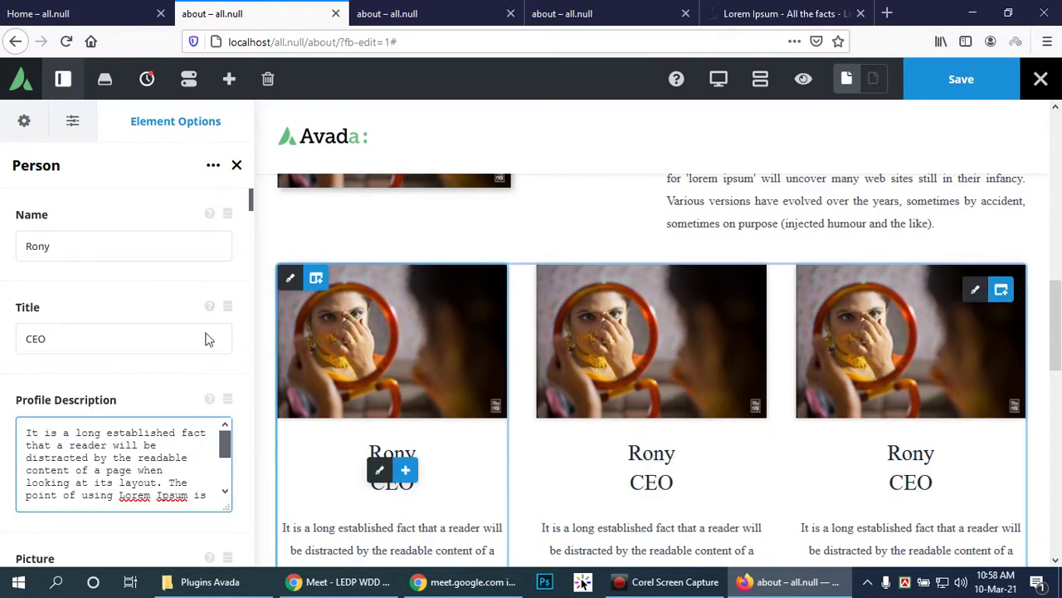
{"action": "scroll", "coordinate": [166, 337], "scroll_direction": "down", "scroll_amount": 5}
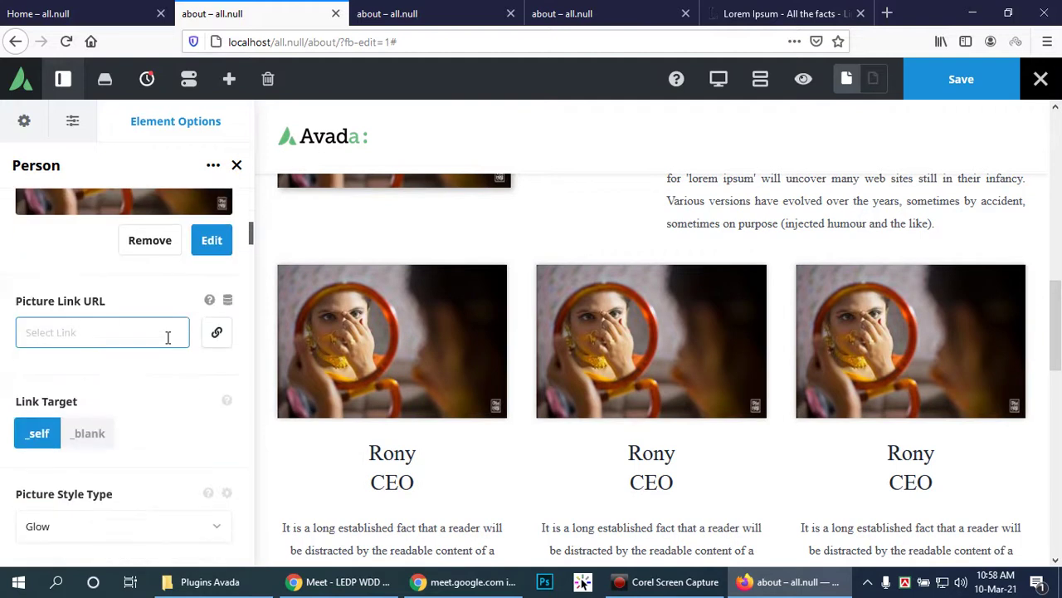
{"action": "scroll", "coordinate": [168, 341], "scroll_direction": "down", "scroll_amount": 3}
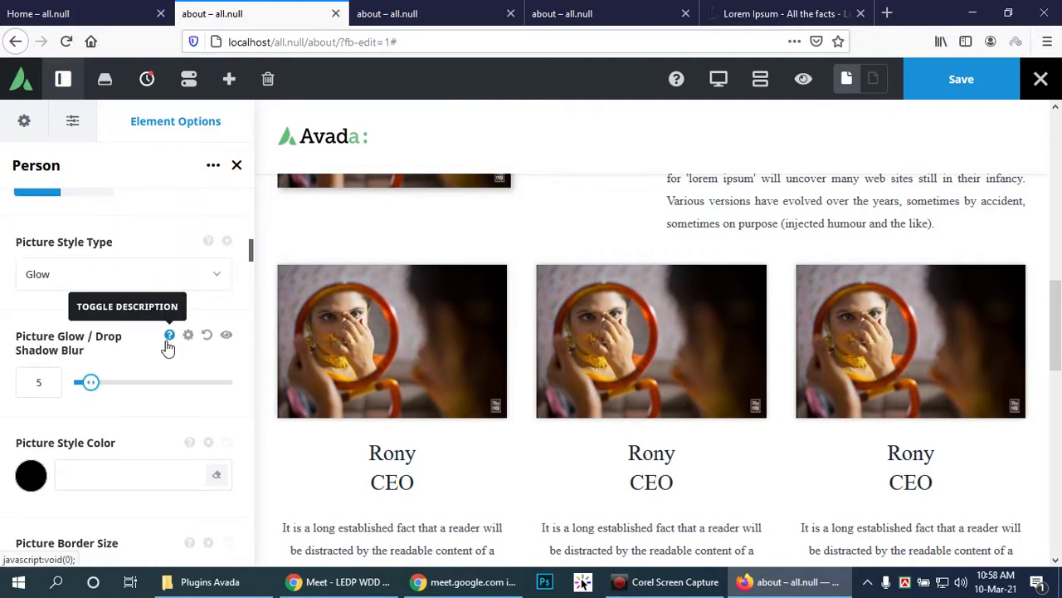
{"action": "scroll", "coordinate": [167, 345], "scroll_direction": "down", "scroll_amount": 2}
{"action": "scroll", "coordinate": [167, 345], "scroll_direction": "down", "scroll_amount": 1}
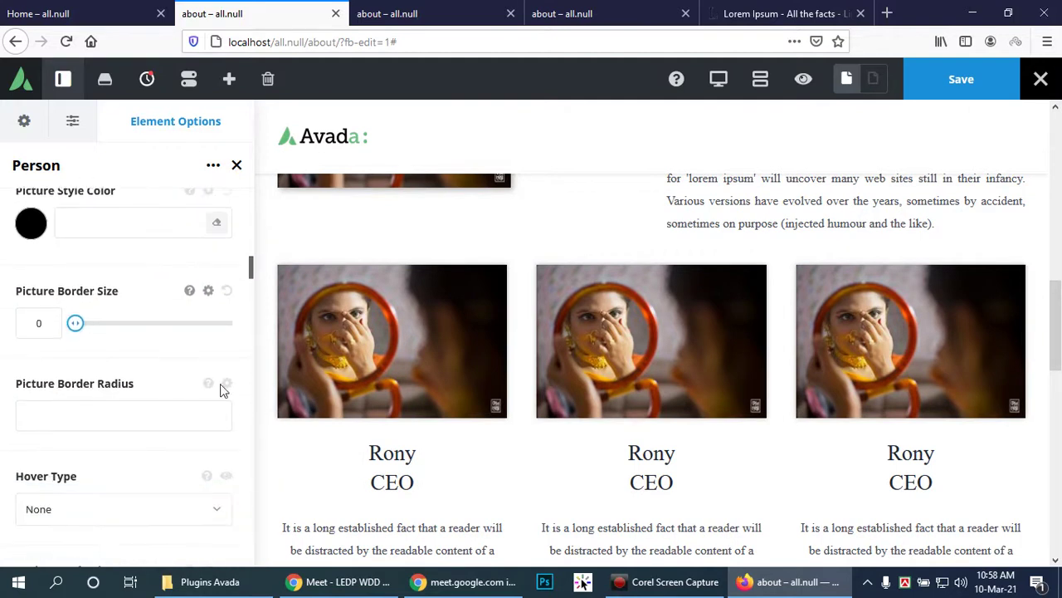
{"action": "scroll", "coordinate": [166, 420], "scroll_direction": "down", "scroll_amount": 2}
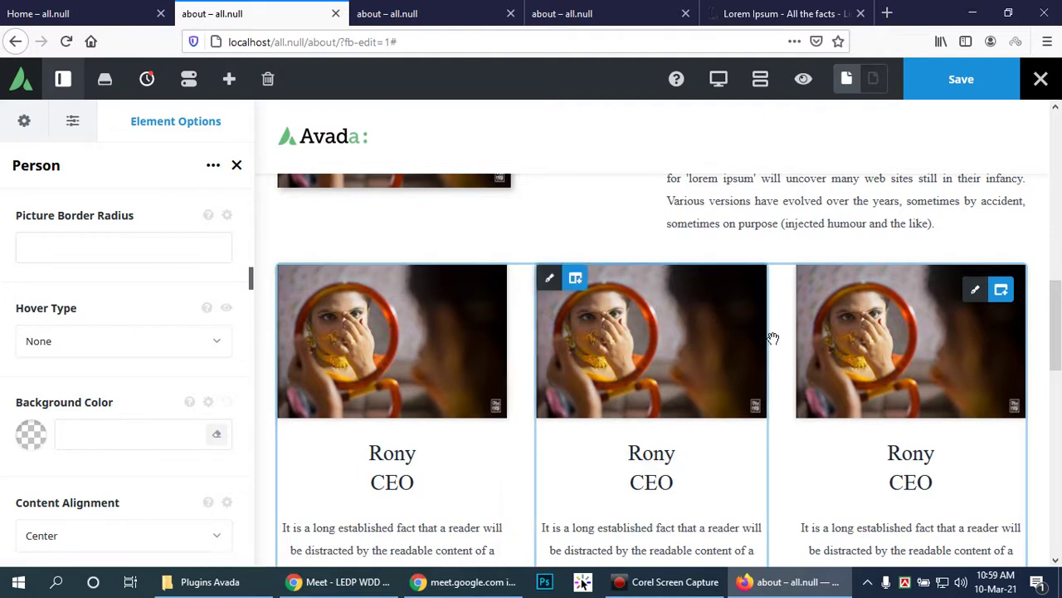
Step: Delete the three empty columns and their row below the person cards
{"action": "scroll", "coordinate": [771, 337], "scroll_direction": "down", "scroll_amount": 3}
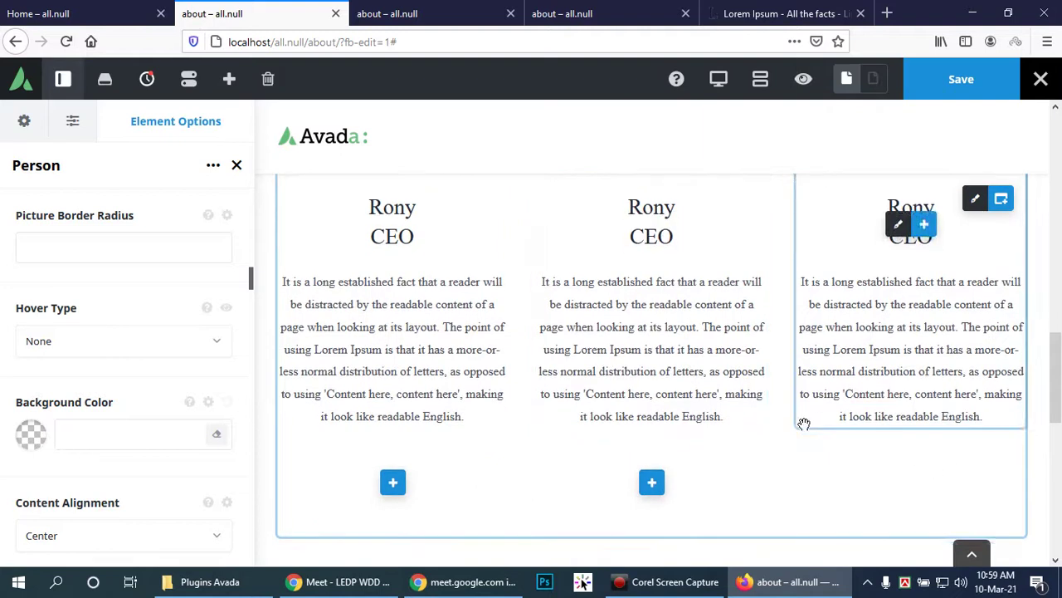
{"action": "scroll", "coordinate": [641, 432], "scroll_direction": "down", "scroll_amount": 1}
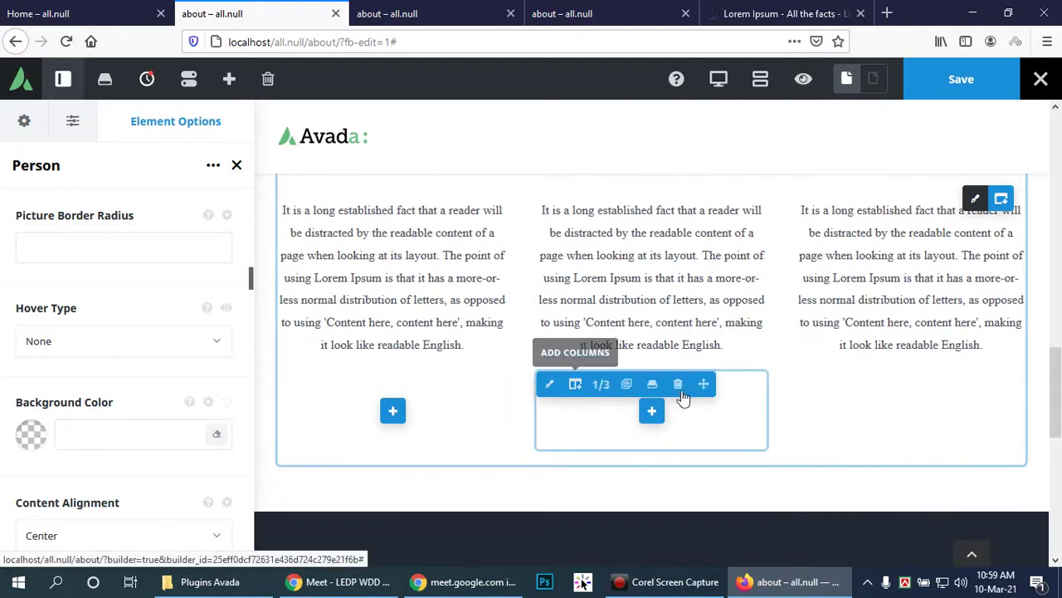
{"action": "left_click", "coordinate": [678, 385]}
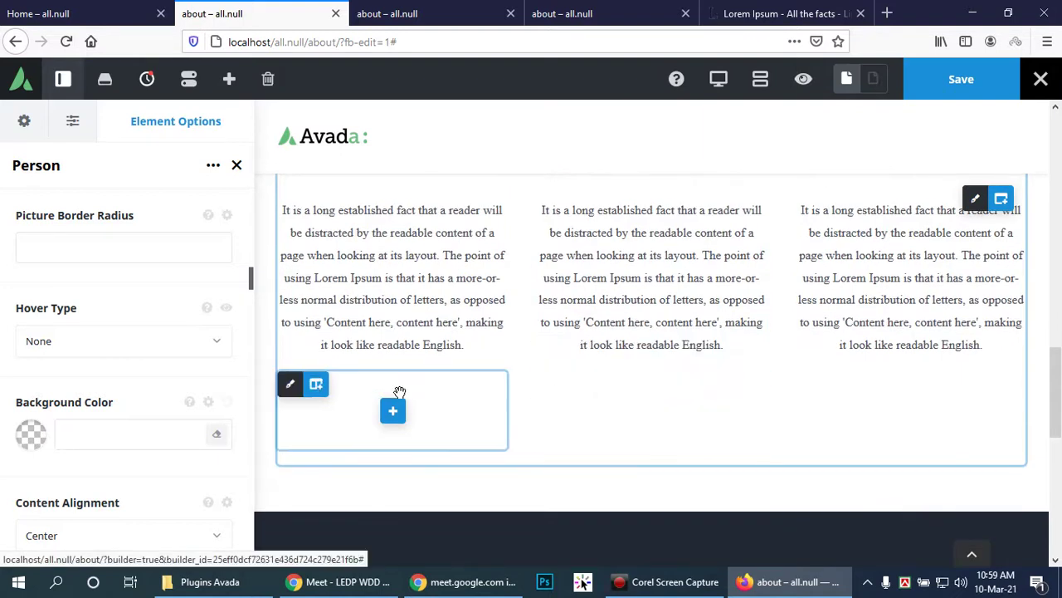
{"action": "mouse_move", "coordinate": [312, 386]}
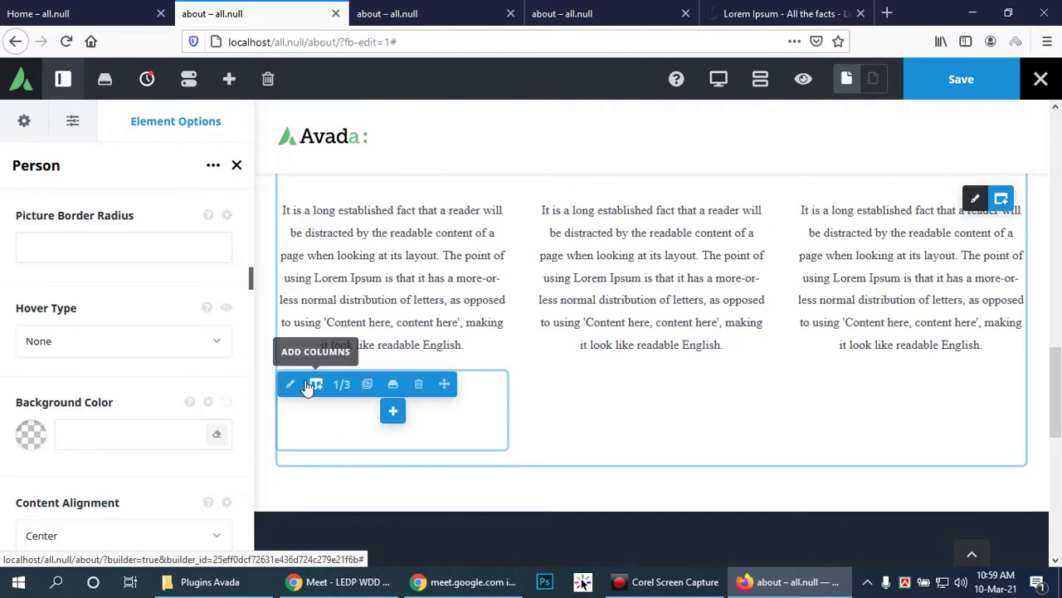
{"action": "left_click", "coordinate": [420, 384]}
{"action": "mouse_move", "coordinate": [329, 400]}
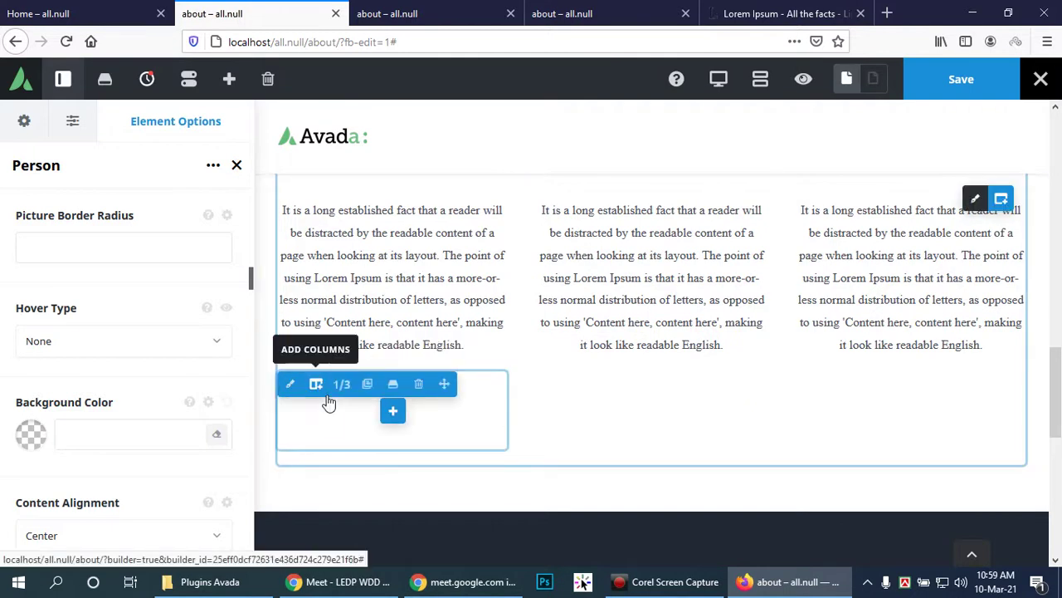
{"action": "left_click", "coordinate": [419, 386]}
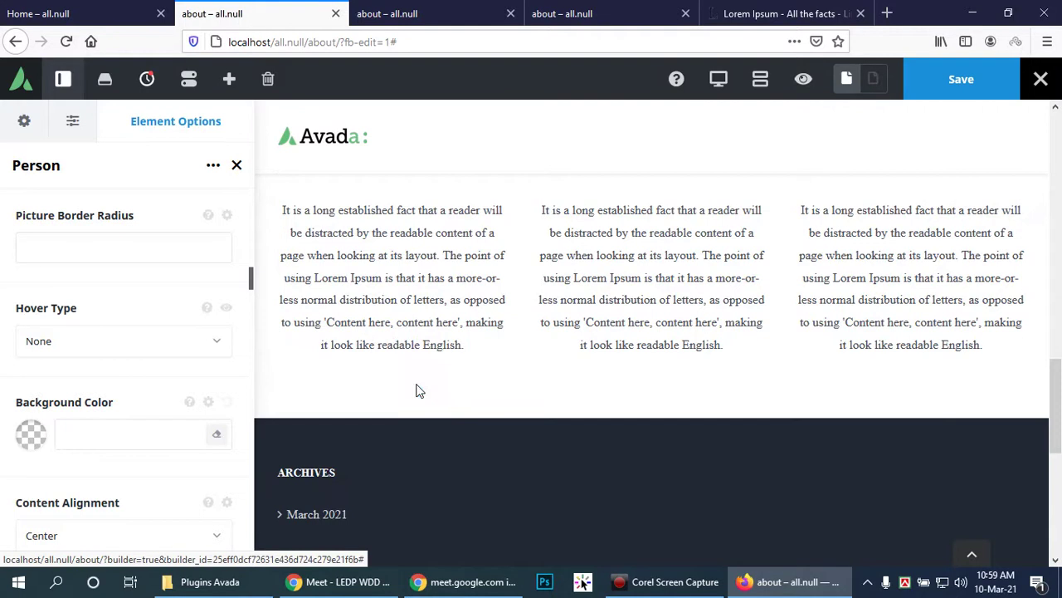
Step: Close the Person element's settings panel
{"action": "scroll", "coordinate": [916, 400], "scroll_direction": "up", "scroll_amount": 2}
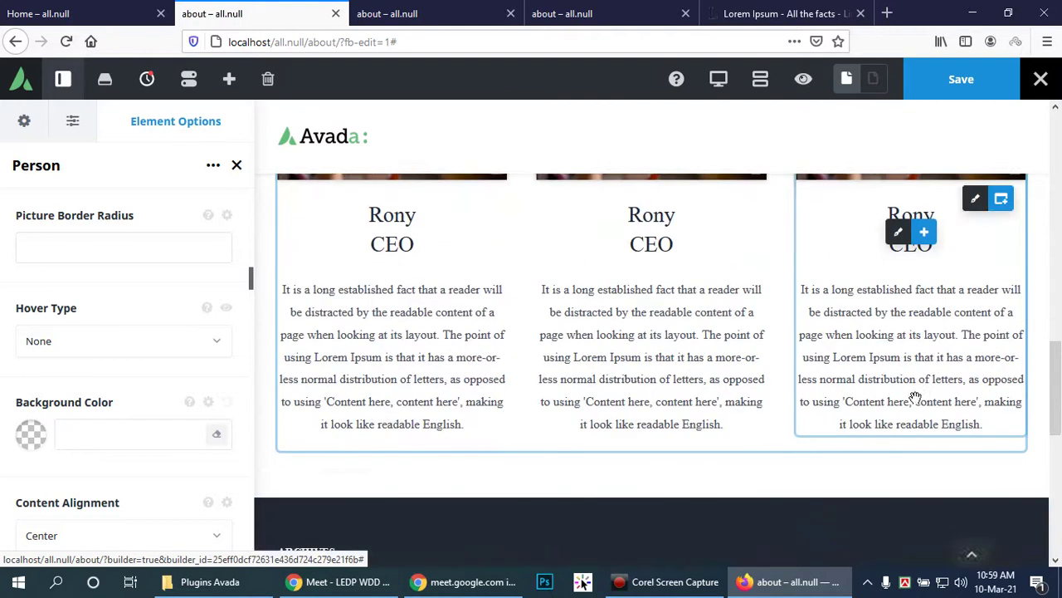
{"action": "scroll", "coordinate": [913, 398], "scroll_direction": "up", "scroll_amount": 2}
{"action": "scroll", "coordinate": [913, 398], "scroll_direction": "down", "scroll_amount": 2}
{"action": "scroll", "coordinate": [912, 397], "scroll_direction": "up", "scroll_amount": 3}
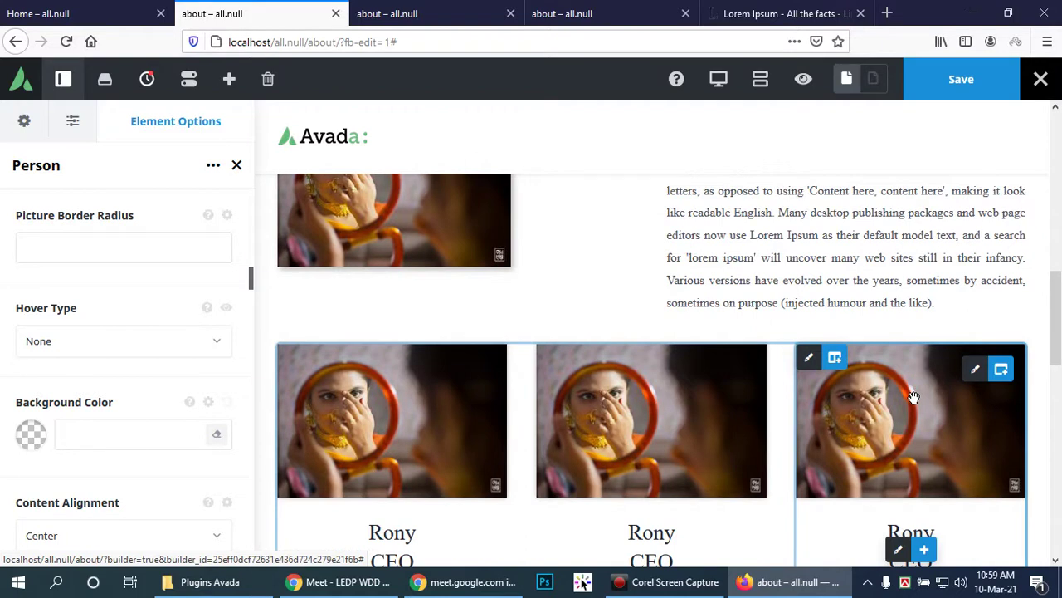
{"action": "scroll", "coordinate": [913, 397], "scroll_direction": "up", "scroll_amount": 4}
{"action": "scroll", "coordinate": [913, 398], "scroll_direction": "down", "scroll_amount": 3}
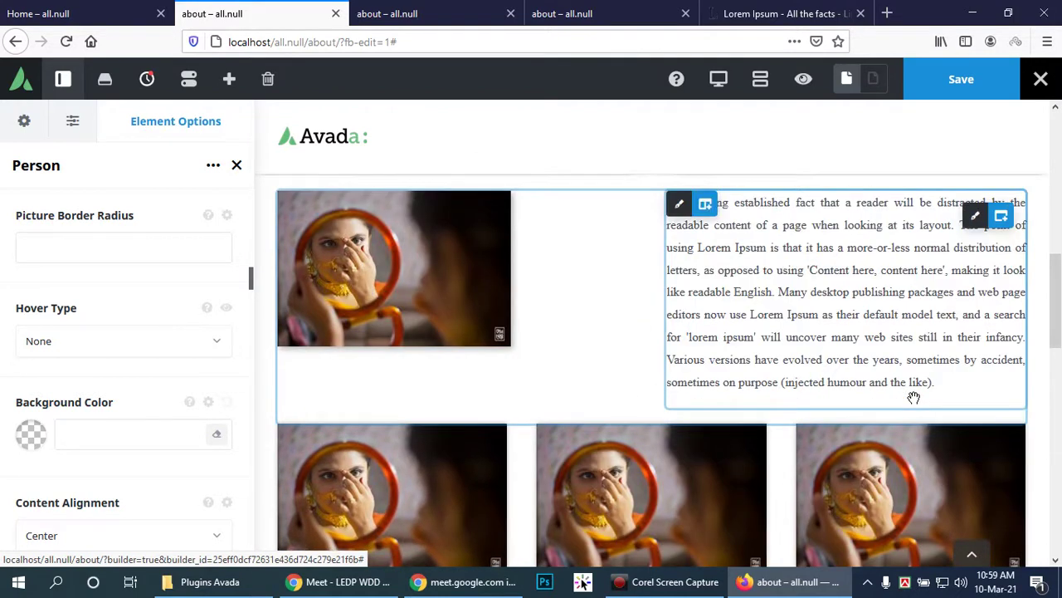
{"action": "left_click", "coordinate": [236, 165]}
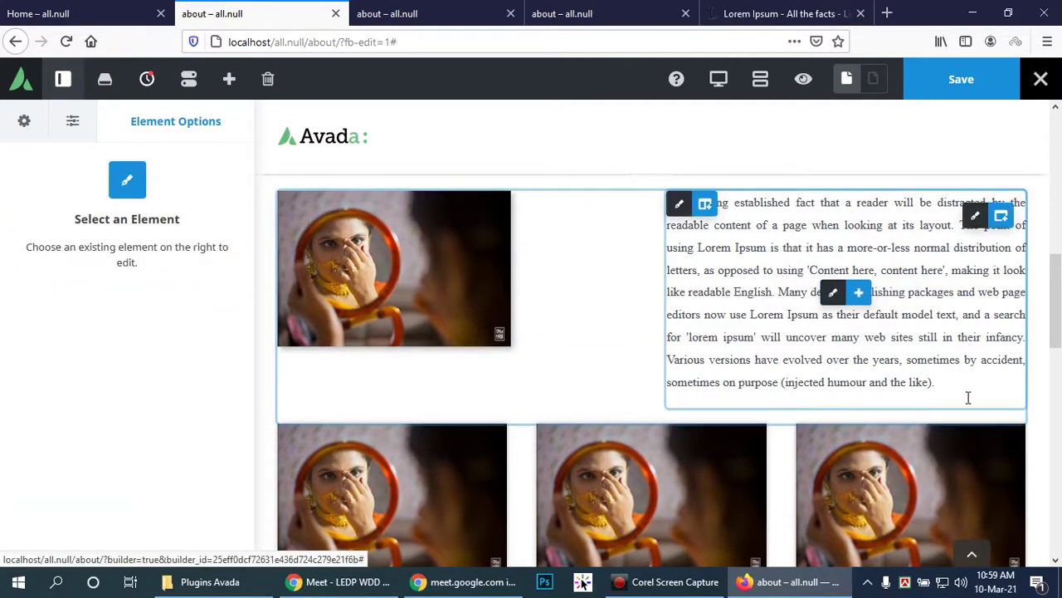
Step: Scroll through the about page to review the three Rony, CEO cards and footer
{"action": "scroll", "coordinate": [1045, 387], "scroll_direction": "down", "scroll_amount": 3}
{"action": "scroll", "coordinate": [947, 397], "scroll_direction": "down", "scroll_amount": 2}
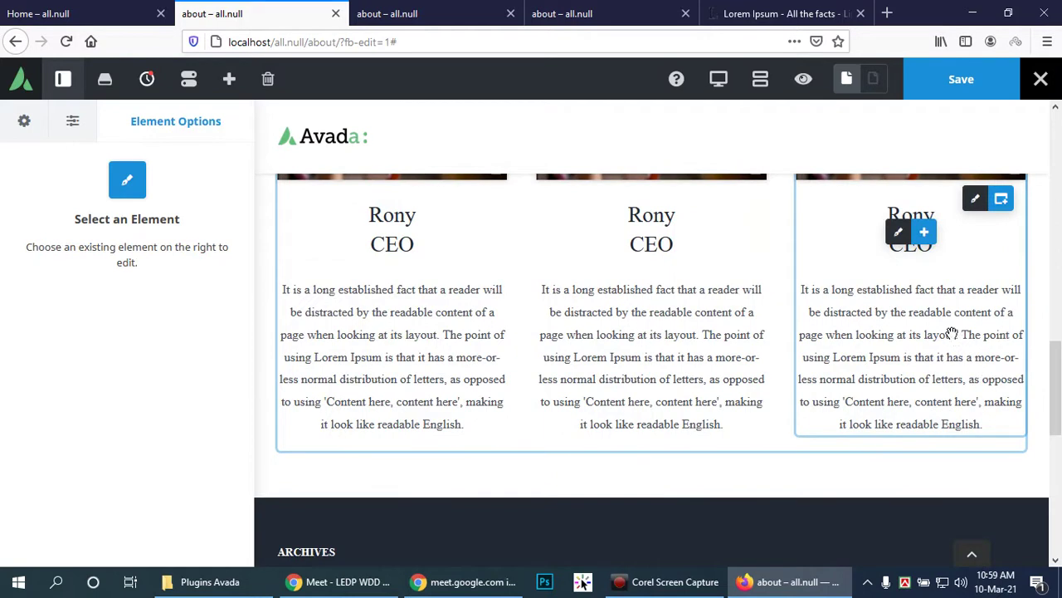
{"action": "scroll", "coordinate": [1039, 431], "scroll_direction": "down", "scroll_amount": 6}
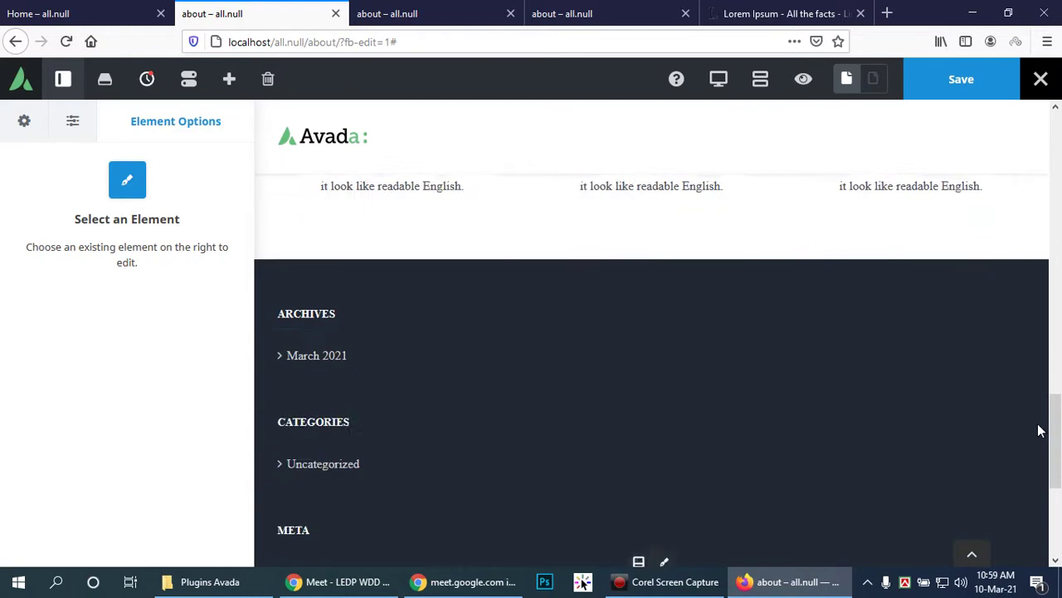
{"action": "scroll", "coordinate": [1039, 431], "scroll_direction": "up", "scroll_amount": 3}
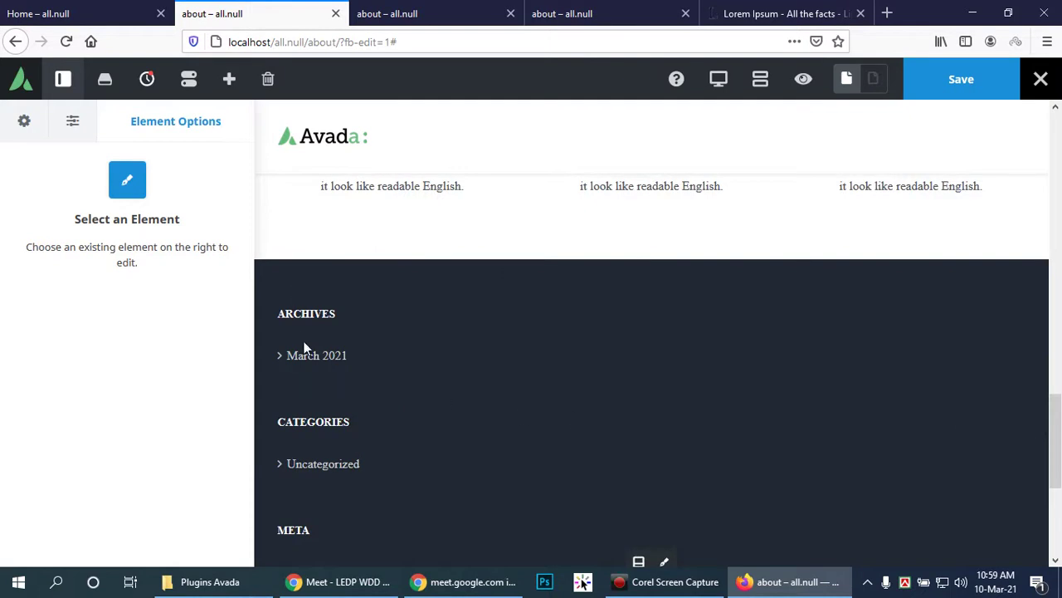
{"action": "scroll", "coordinate": [315, 399], "scroll_direction": "down", "scroll_amount": 2}
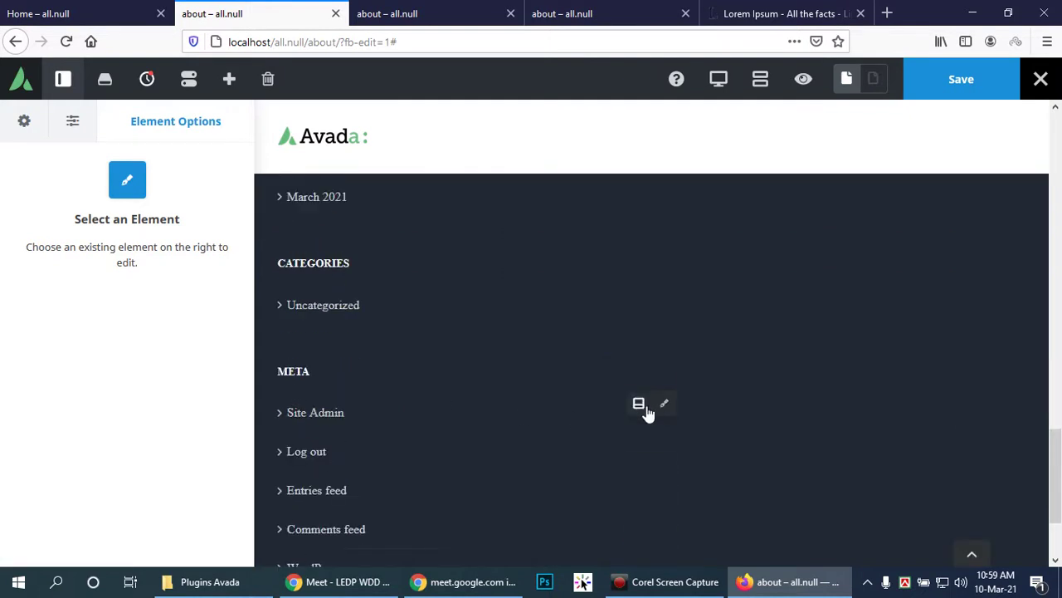
{"action": "scroll", "coordinate": [818, 398], "scroll_direction": "up", "scroll_amount": 4}
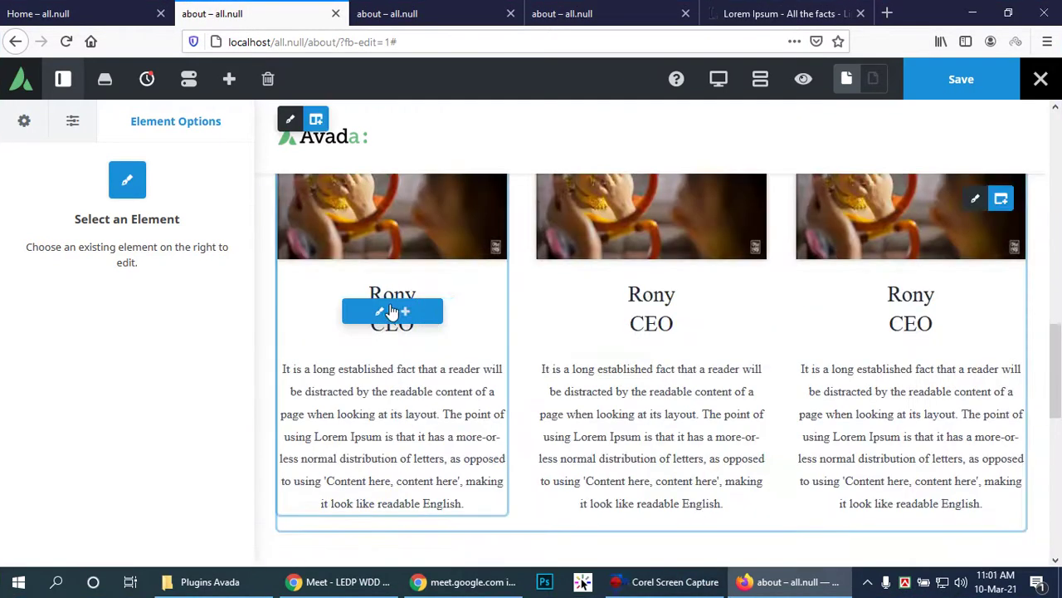
{"action": "scroll", "coordinate": [390, 309], "scroll_direction": "up", "scroll_amount": 1}
{"action": "scroll", "coordinate": [387, 417], "scroll_direction": "down", "scroll_amount": 1}
{"action": "scroll", "coordinate": [419, 444], "scroll_direction": "up", "scroll_amount": 3}
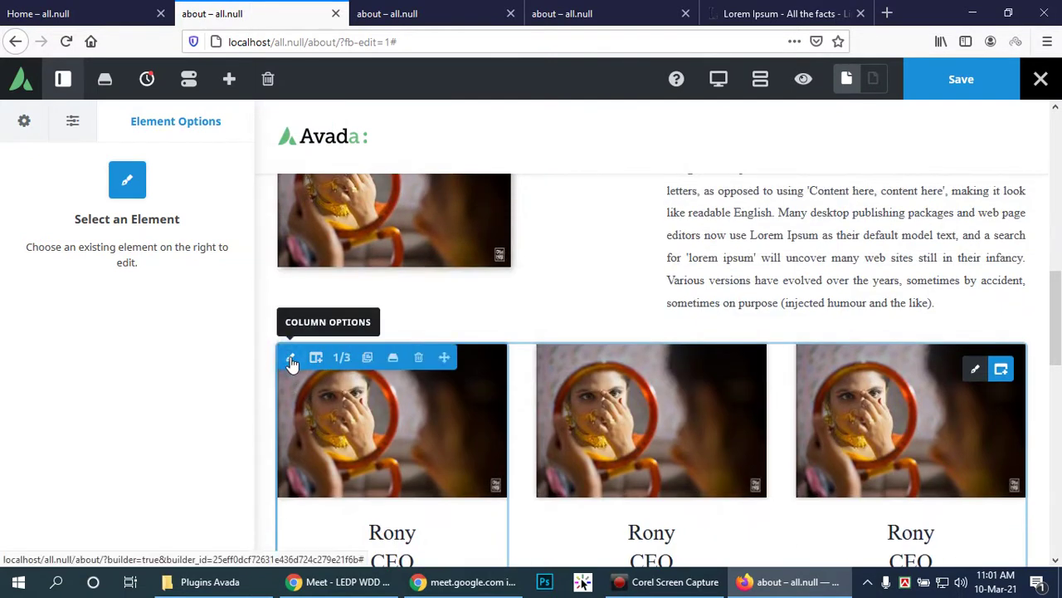
Step: Open the first column's options and then the first Person element's settings
{"action": "left_click", "coordinate": [292, 358]}
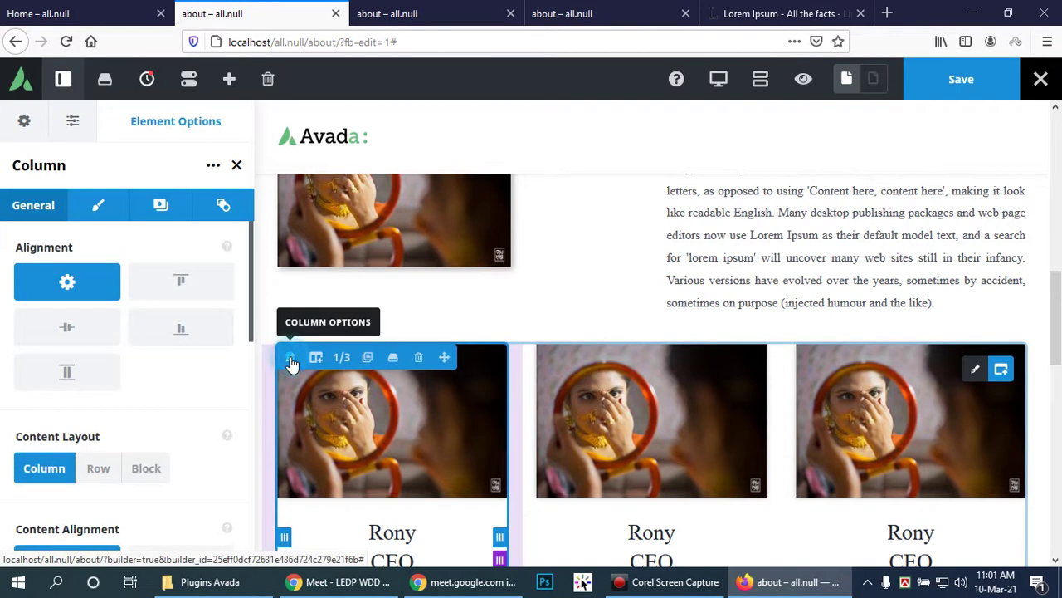
{"action": "scroll", "coordinate": [452, 440], "scroll_direction": "down", "scroll_amount": 2}
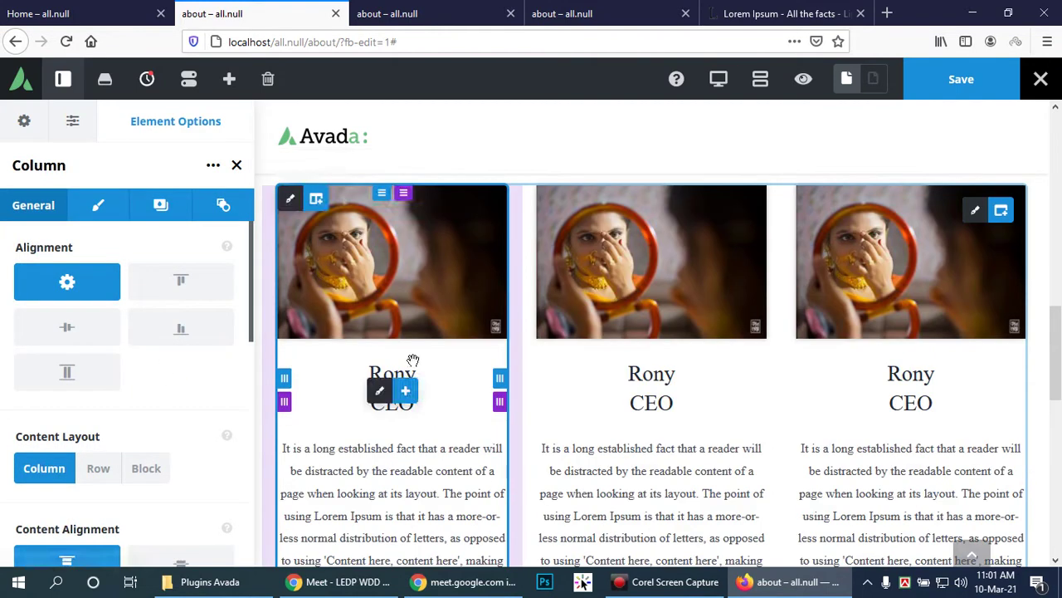
{"action": "left_click", "coordinate": [382, 391]}
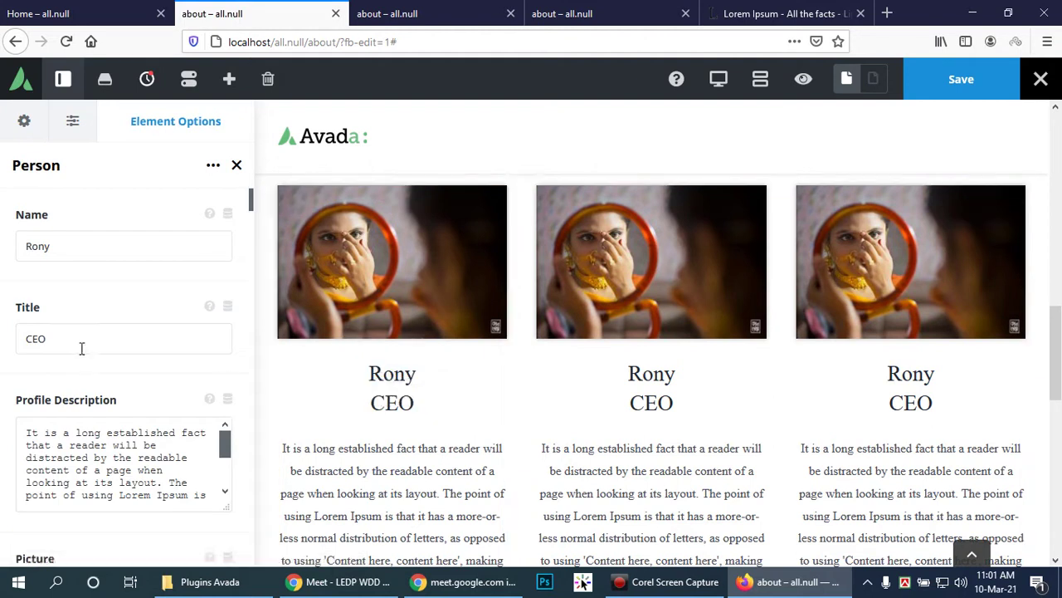
{"action": "scroll", "coordinate": [81, 349], "scroll_direction": "down", "scroll_amount": 8}
{"action": "scroll", "coordinate": [80, 355], "scroll_direction": "up", "scroll_amount": 2}
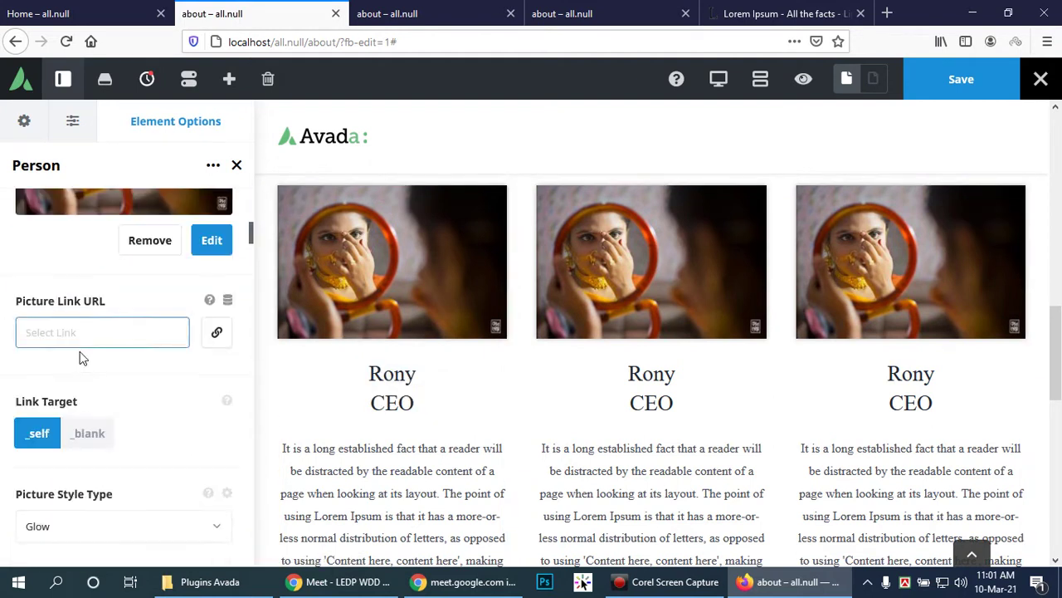
Step: Scroll the Person options down to the social link fields, reaching the Facebook link
{"action": "scroll", "coordinate": [79, 342], "scroll_direction": "down", "scroll_amount": 2}
{"action": "scroll", "coordinate": [80, 342], "scroll_direction": "down", "scroll_amount": 10}
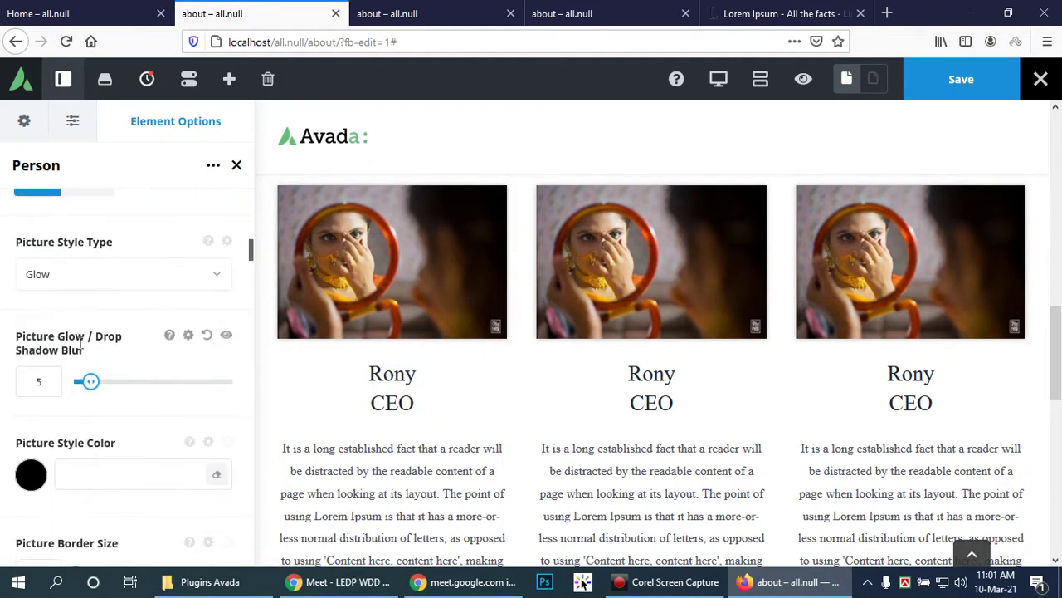
{"action": "scroll", "coordinate": [79, 344], "scroll_direction": "down", "scroll_amount": 6}
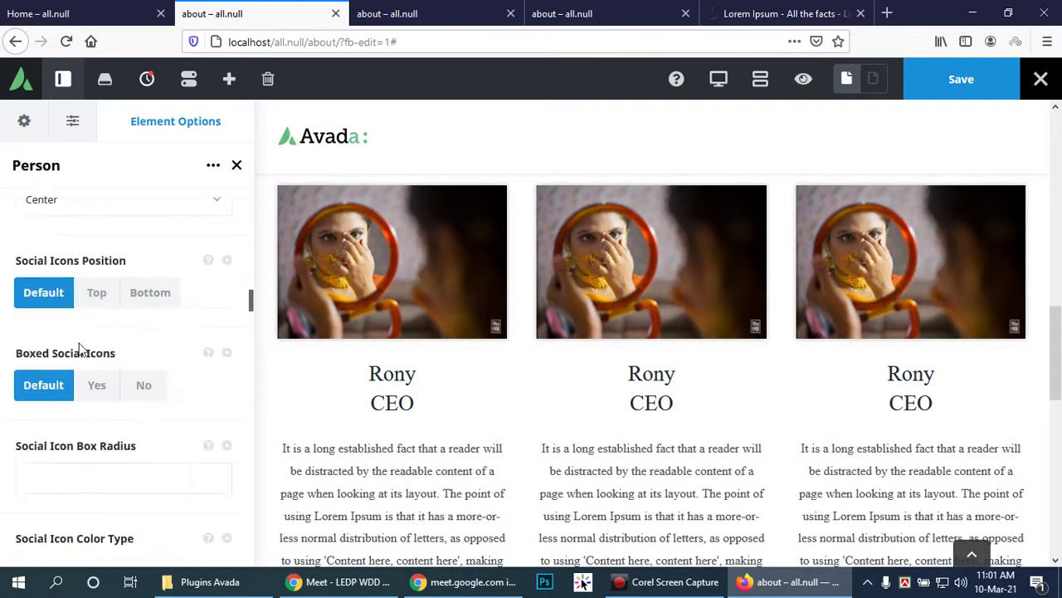
{"action": "scroll", "coordinate": [81, 344], "scroll_direction": "up", "scroll_amount": 1}
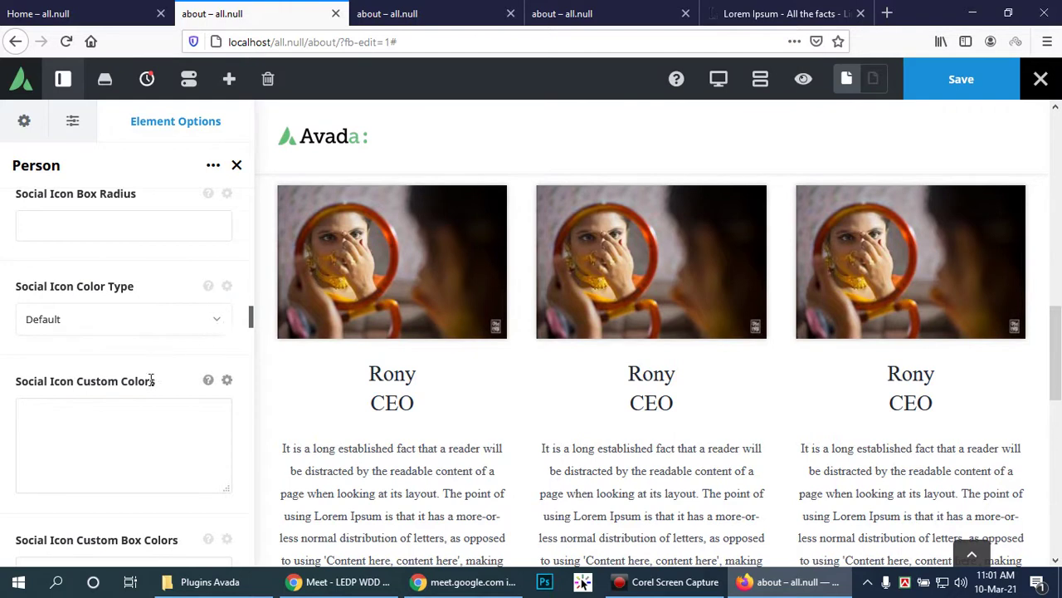
{"action": "scroll", "coordinate": [150, 382], "scroll_direction": "down", "scroll_amount": 4}
{"action": "scroll", "coordinate": [151, 386], "scroll_direction": "down", "scroll_amount": 3}
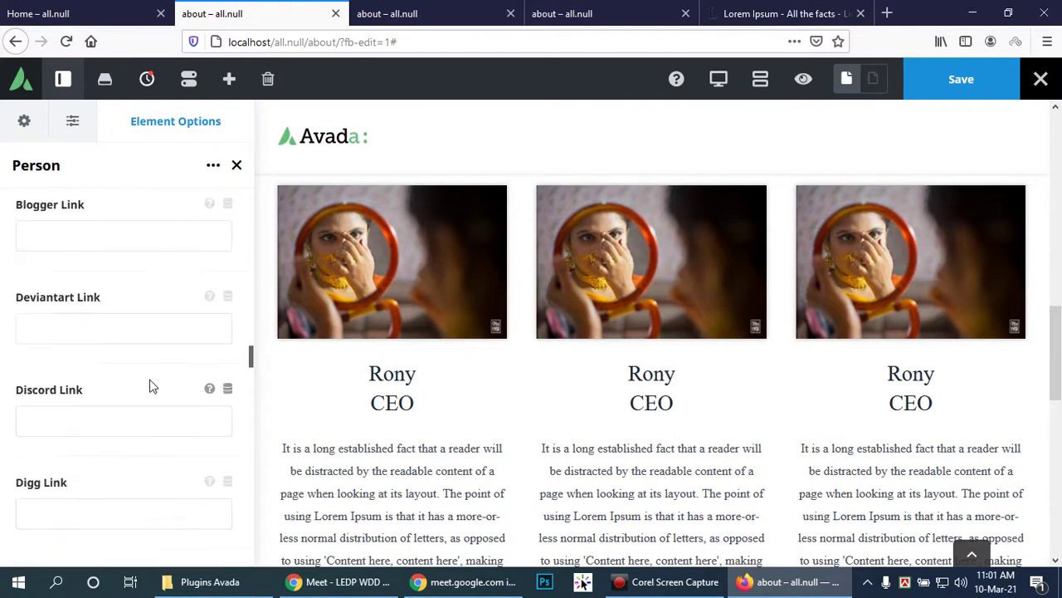
{"action": "scroll", "coordinate": [141, 347], "scroll_direction": "down", "scroll_amount": 3}
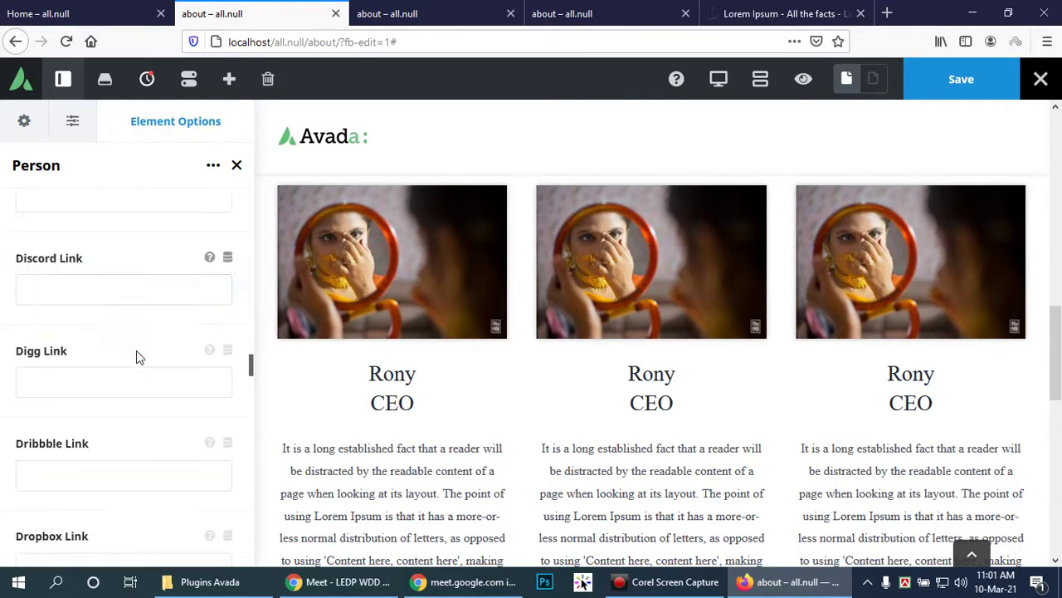
{"action": "scroll", "coordinate": [116, 446], "scroll_direction": "down", "scroll_amount": 1}
{"action": "left_click", "coordinate": [104, 448]}
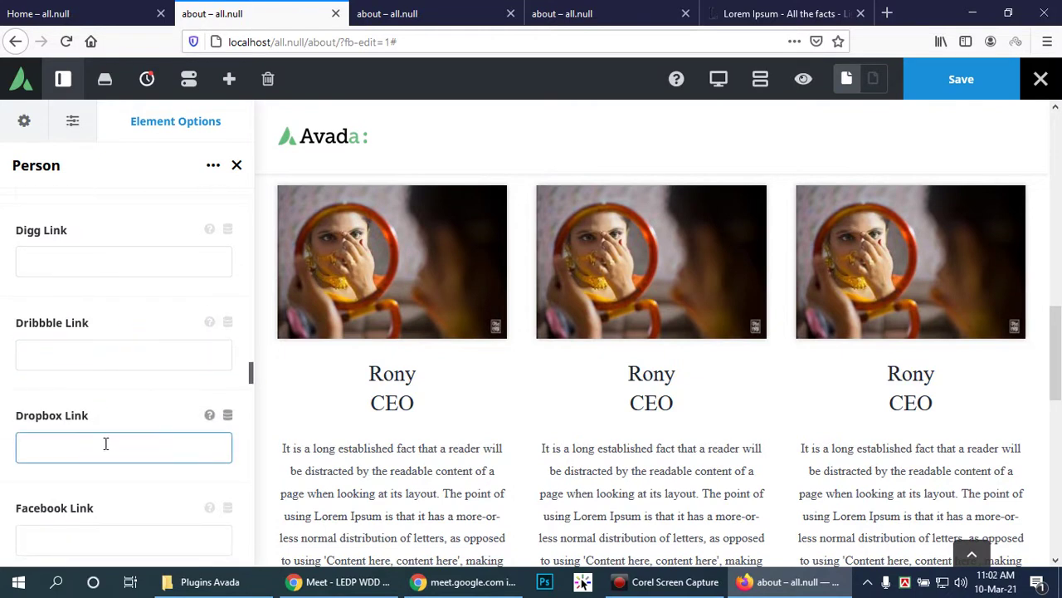
{"action": "scroll", "coordinate": [105, 444], "scroll_direction": "down", "scroll_amount": 2}
{"action": "left_click", "coordinate": [99, 367]}
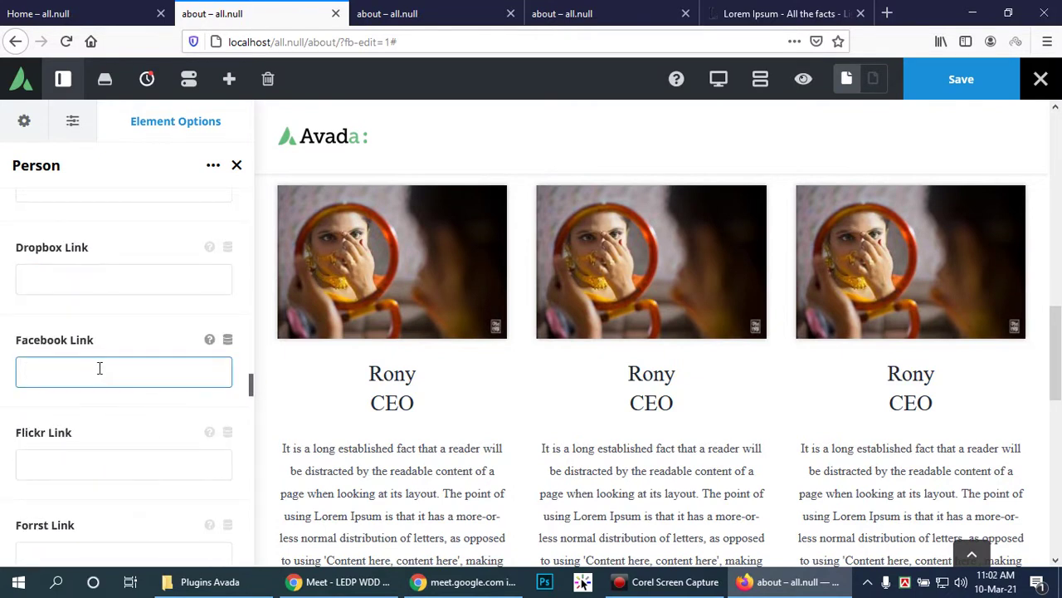
{"action": "scroll", "coordinate": [458, 247], "scroll_direction": "down", "scroll_amount": 2}
Step: Enter placeholder letters in the Facebook ('f'), LinkedIn ('d') and Myspace ('d') link fields
{"action": "type", "text": "face"}
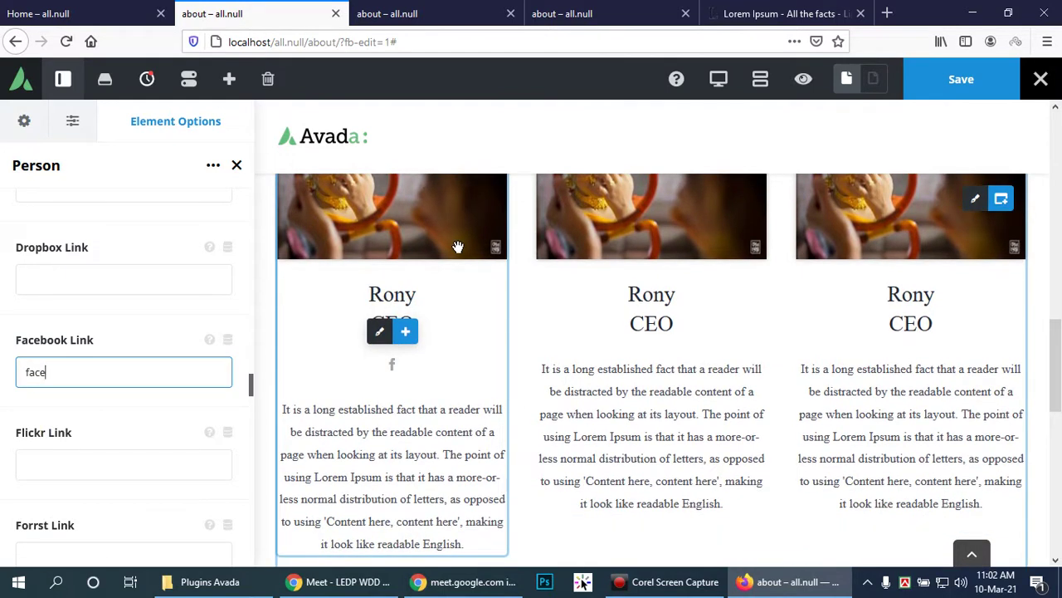
{"action": "left_click", "coordinate": [95, 466]}
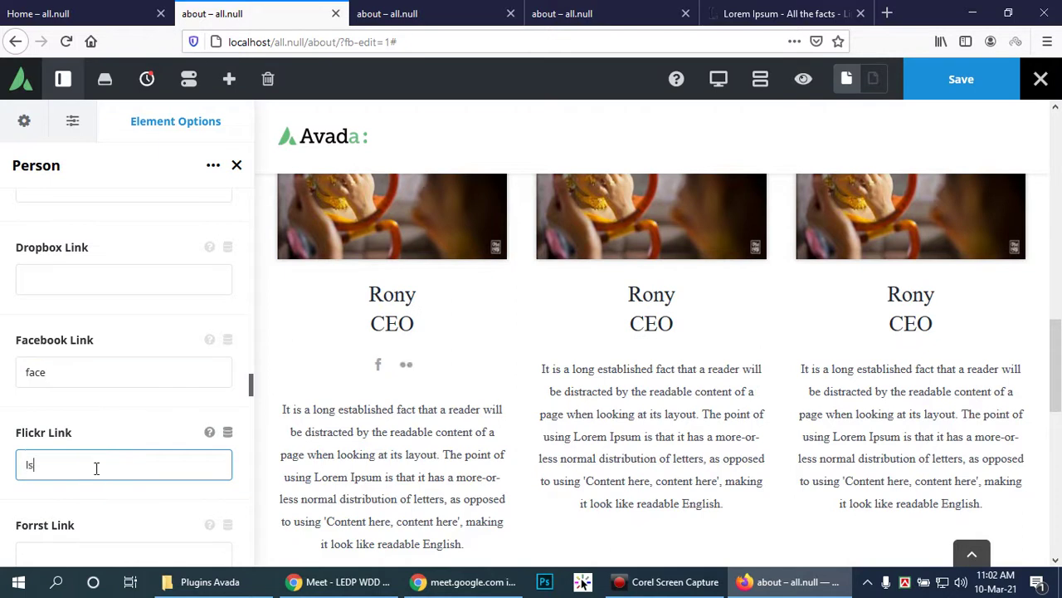
{"action": "scroll", "coordinate": [98, 474], "scroll_direction": "down", "scroll_amount": 2}
{"action": "left_click", "coordinate": [109, 467]}
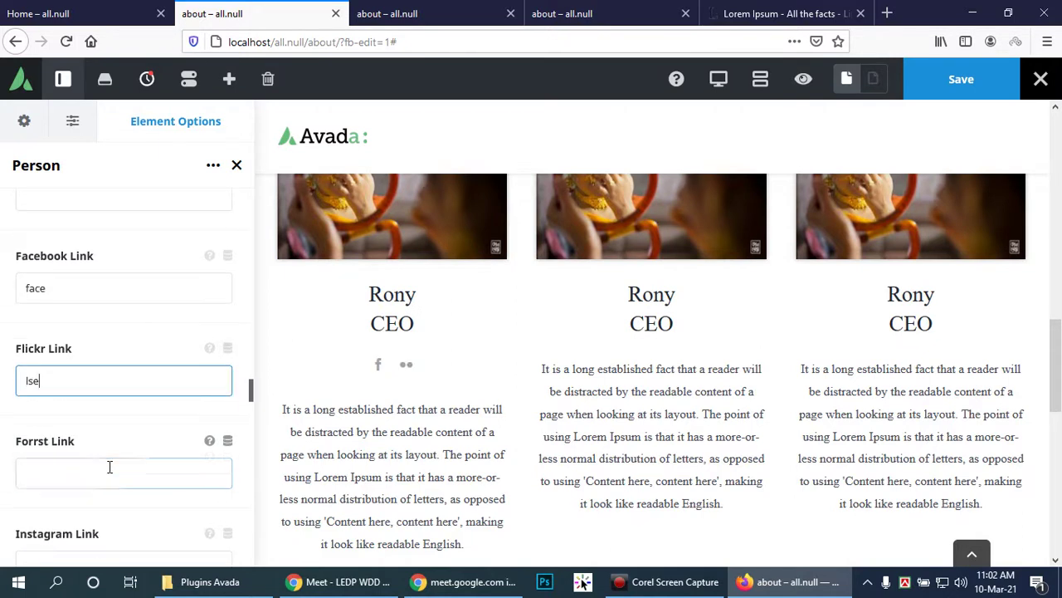
{"action": "scroll", "coordinate": [112, 467], "scroll_direction": "down", "scroll_amount": 2}
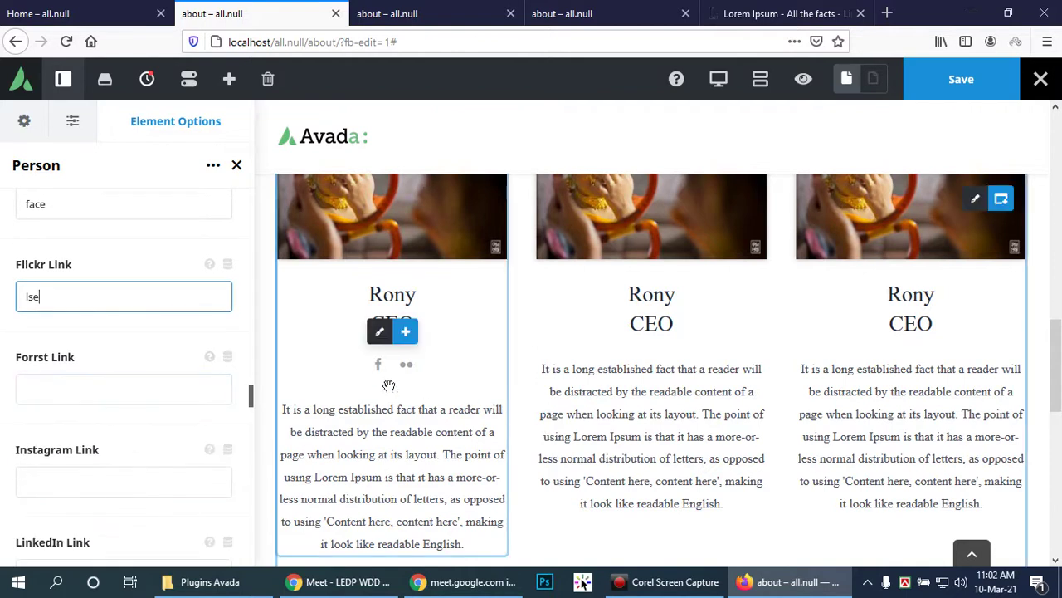
{"action": "left_click", "coordinate": [88, 479]}
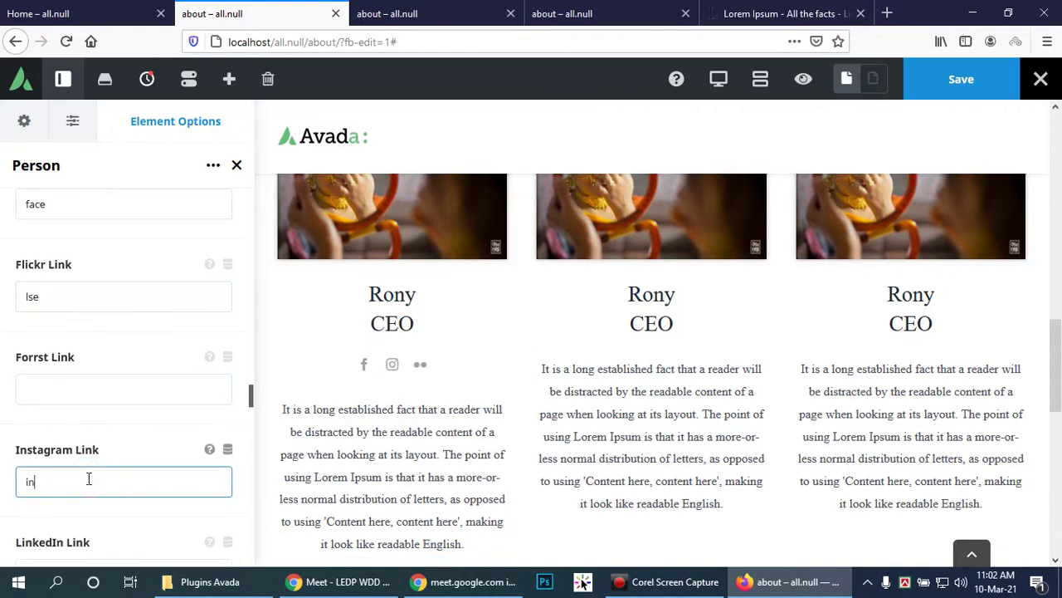
{"action": "scroll", "coordinate": [131, 467], "scroll_direction": "down", "scroll_amount": 4}
{"action": "left_click", "coordinate": [107, 413]}
{"action": "type", "text": "d"}
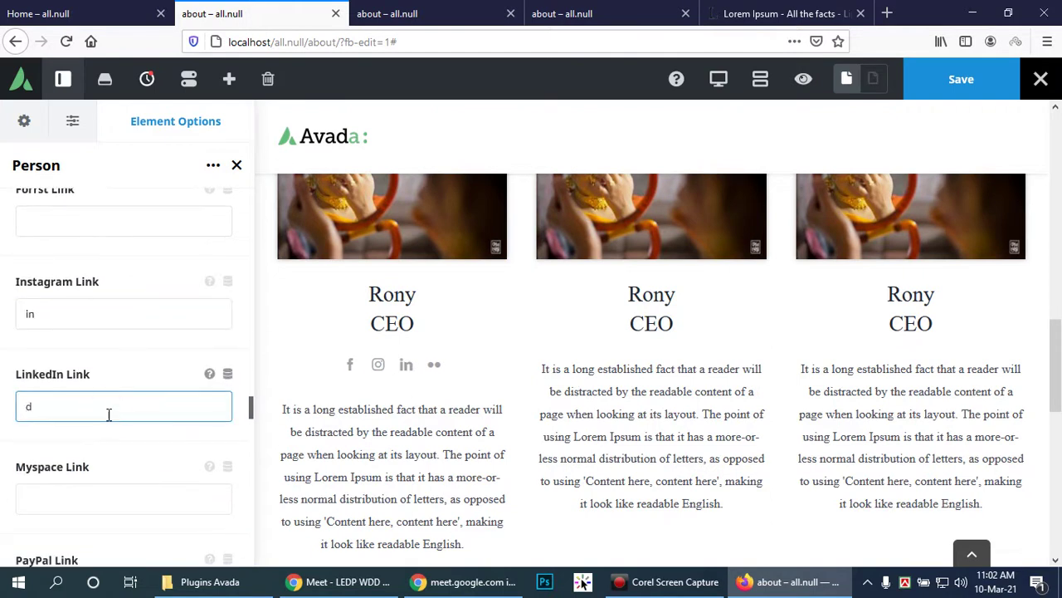
{"action": "left_click", "coordinate": [90, 495]}
{"action": "type", "text": "d"}
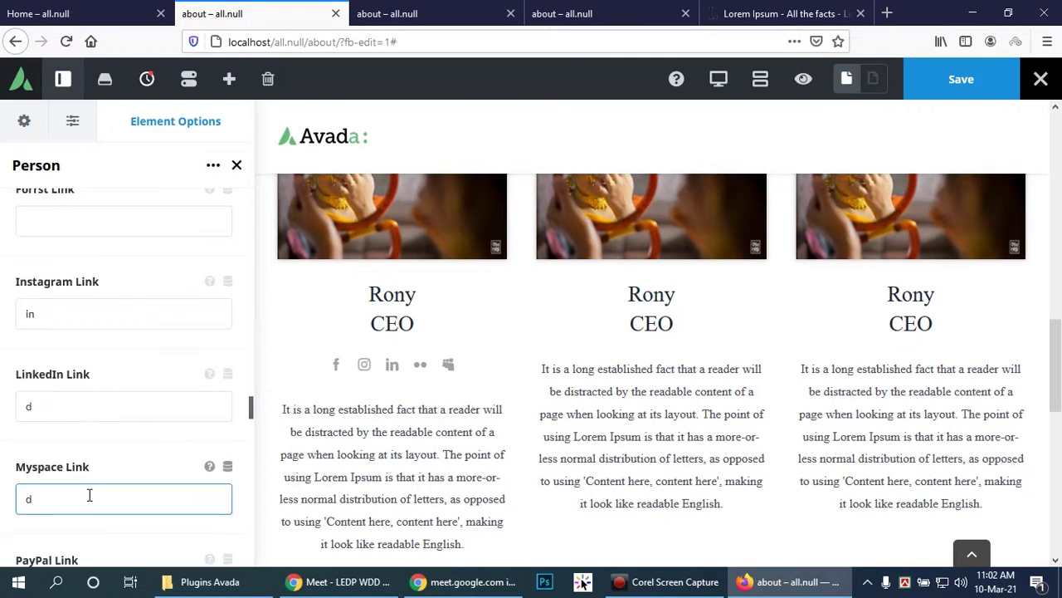
Step: Enter placeholder 's' in the PayPal, Pinterest and Reddit link fields
{"action": "scroll", "coordinate": [91, 490], "scroll_direction": "down", "scroll_amount": 4}
{"action": "left_click", "coordinate": [88, 425]}
{"action": "type", "text": "s"}
{"action": "left_click", "coordinate": [64, 511]}
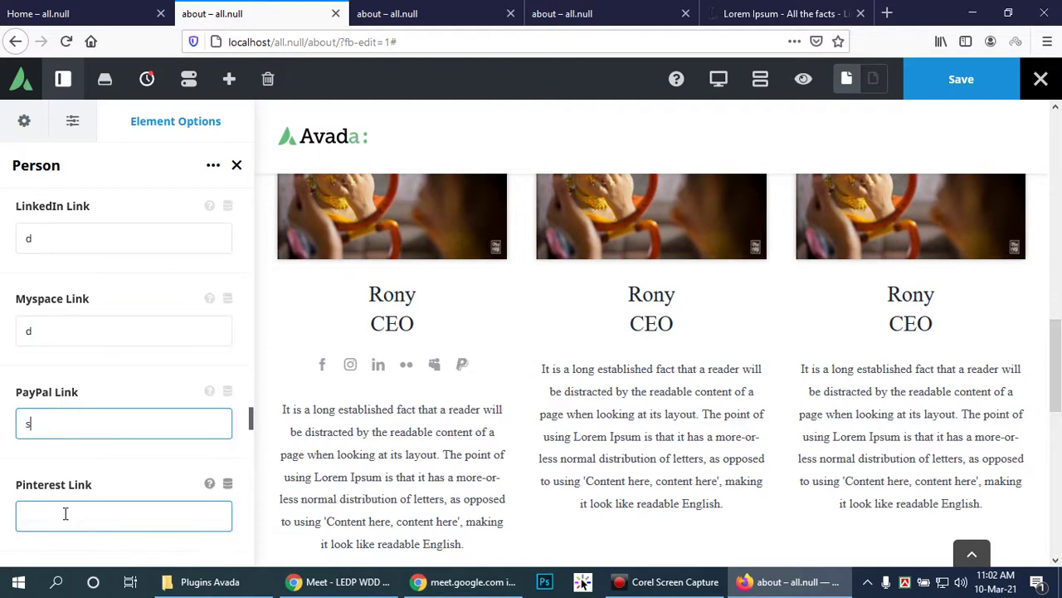
{"action": "type", "text": "s"}
{"action": "scroll", "coordinate": [95, 508], "scroll_direction": "down", "scroll_amount": 2}
{"action": "scroll", "coordinate": [95, 514], "scroll_direction": "down", "scroll_amount": 2}
{"action": "left_click", "coordinate": [72, 435]}
{"action": "type", "text": "s"}
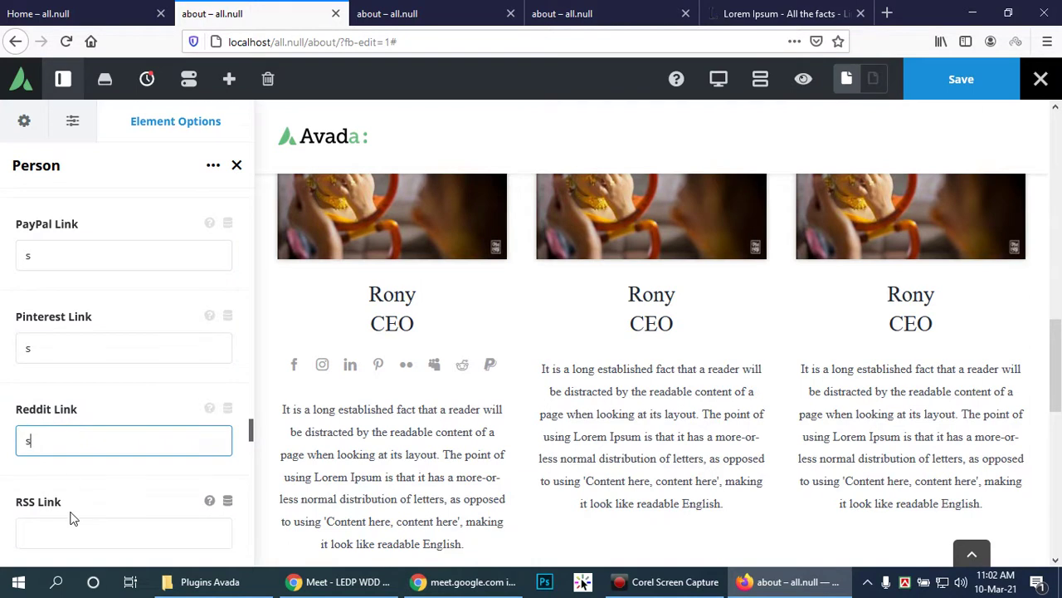
Step: Enter placeholder links for RSS ('s'), Skype ('s') and SoundCloud ('f')
{"action": "scroll", "coordinate": [73, 515], "scroll_direction": "down", "scroll_amount": 2}
{"action": "left_click", "coordinate": [90, 448]}
{"action": "type", "text": "s"}
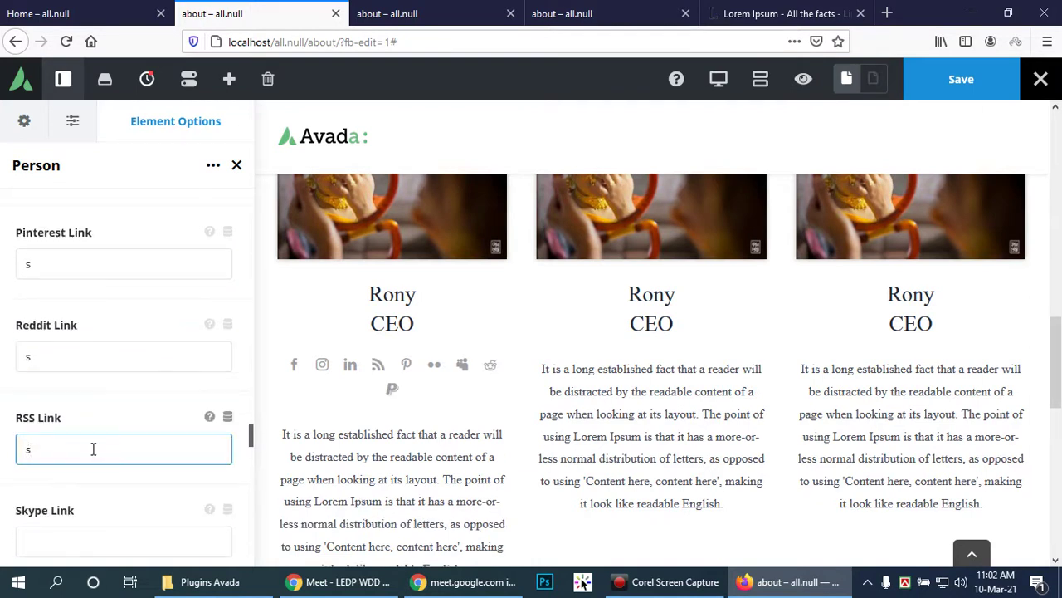
{"action": "left_click", "coordinate": [86, 533]}
{"action": "type", "text": "s"}
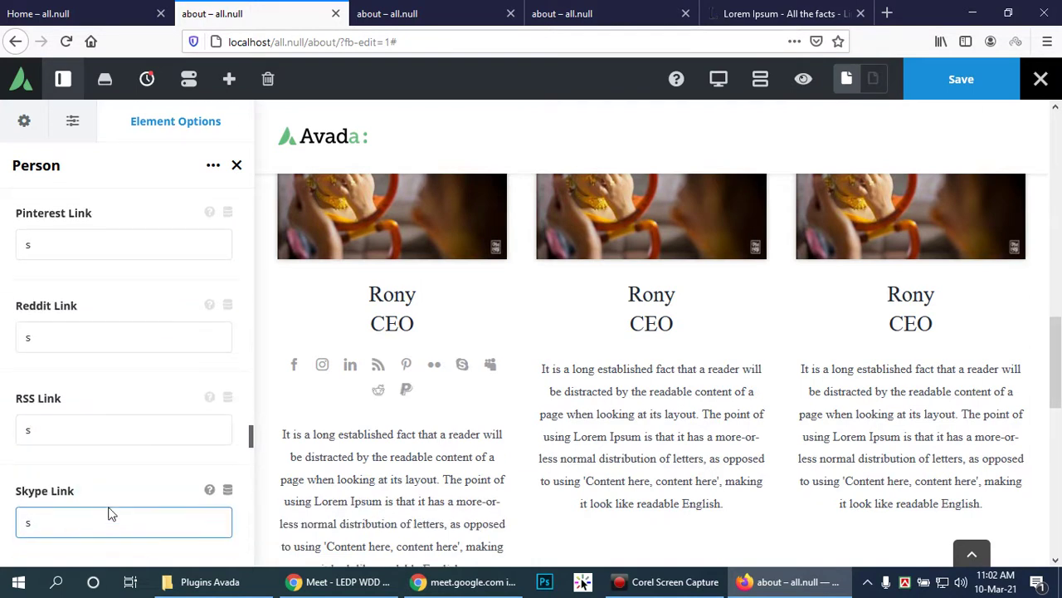
{"action": "scroll", "coordinate": [104, 497], "scroll_direction": "down", "scroll_amount": 4}
{"action": "left_click", "coordinate": [94, 460]}
{"action": "type", "text": "f"}
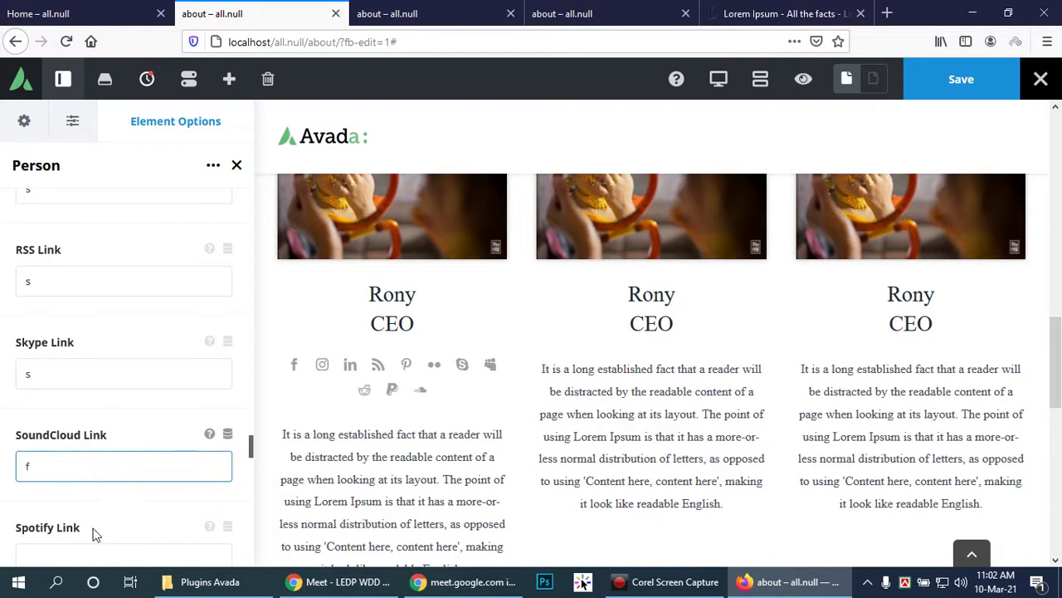
{"action": "scroll", "coordinate": [108, 510], "scroll_direction": "down", "scroll_amount": 10}
{"action": "scroll", "coordinate": [124, 497], "scroll_direction": "down", "scroll_amount": 13}
{"action": "left_click", "coordinate": [118, 499]}
{"action": "scroll", "coordinate": [119, 498], "scroll_direction": "down", "scroll_amount": 5}
Step: Type a trial '1' in the Phone Number field, then delete it
{"action": "left_click", "coordinate": [96, 424]}
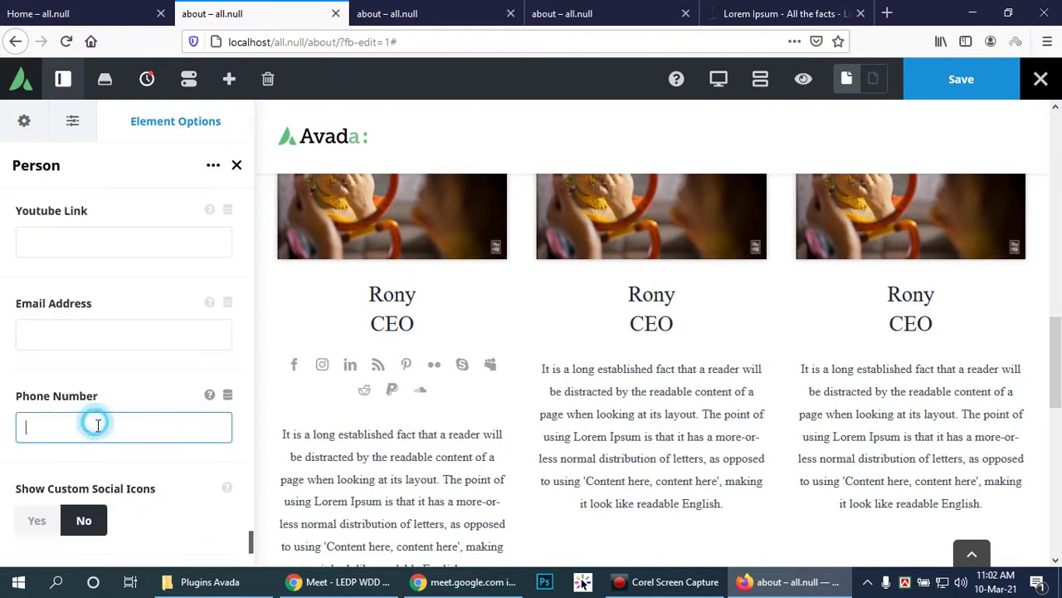
{"action": "type", "text": "12"}
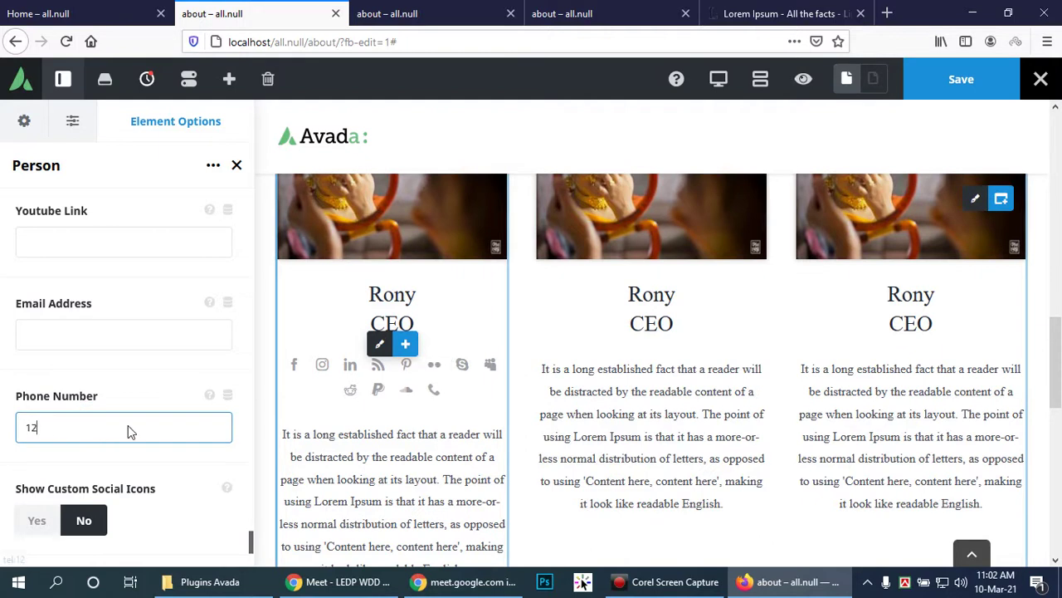
{"action": "left_click_drag", "start_coordinate": [128, 425], "coordinate": [2, 423]}
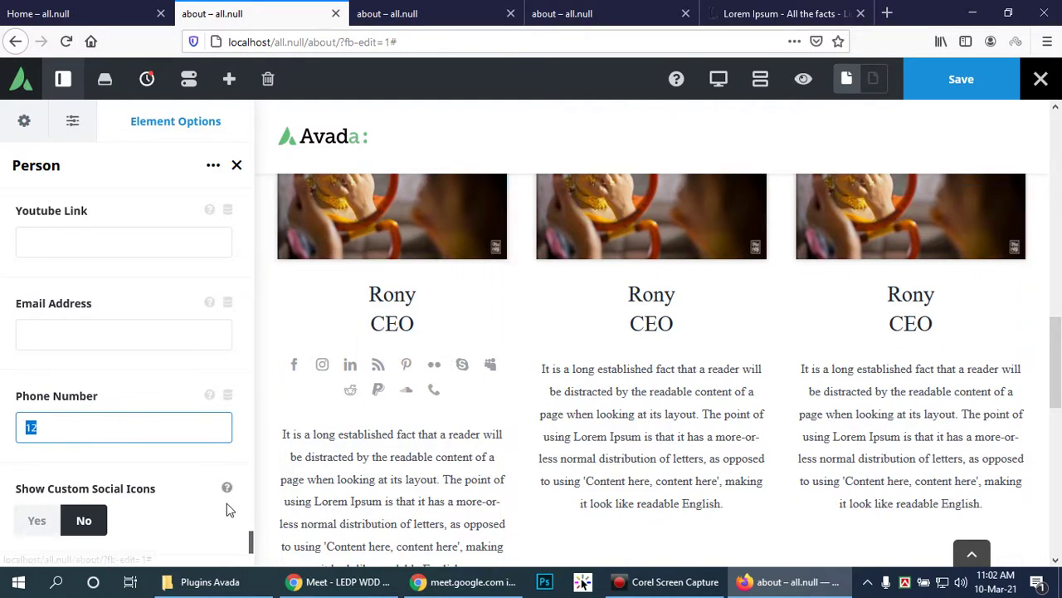
{"action": "key", "text": "BackSpace"}
Step: Clear the SoundCloud, Skype and RSS placeholder links
{"action": "left_click", "coordinate": [118, 243]}
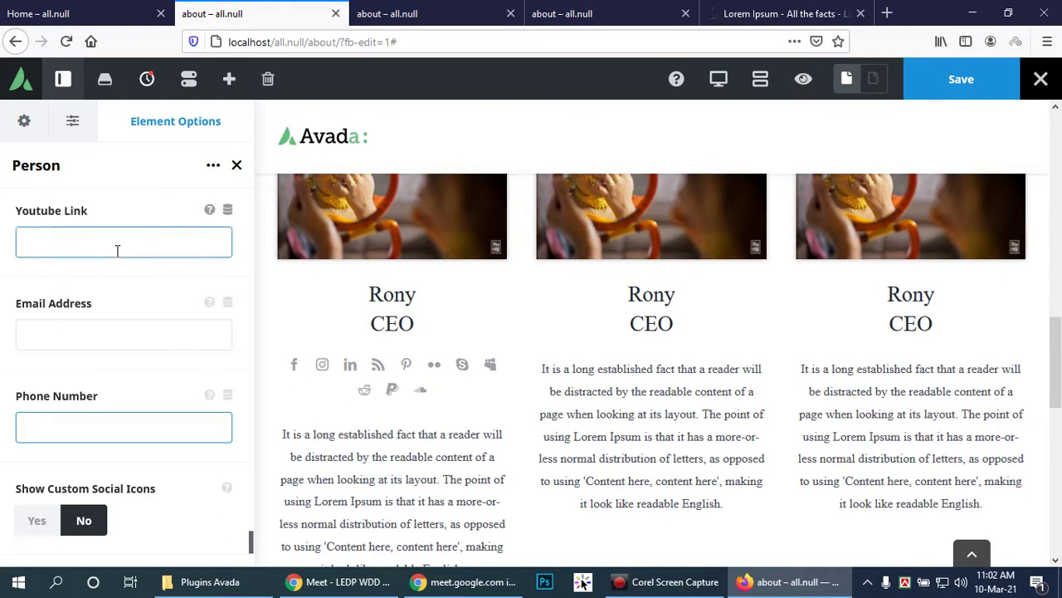
{"action": "scroll", "coordinate": [97, 307], "scroll_direction": "up", "scroll_amount": 3}
{"action": "left_click", "coordinate": [84, 321]}
{"action": "scroll", "coordinate": [84, 322], "scroll_direction": "up", "scroll_amount": 8}
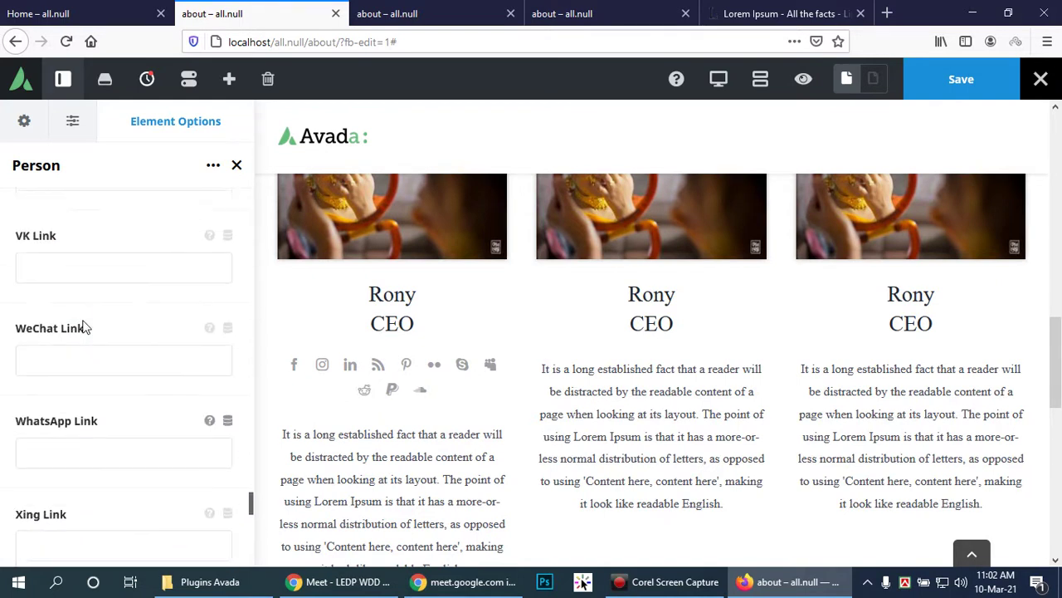
{"action": "scroll", "coordinate": [83, 326], "scroll_direction": "up", "scroll_amount": 10}
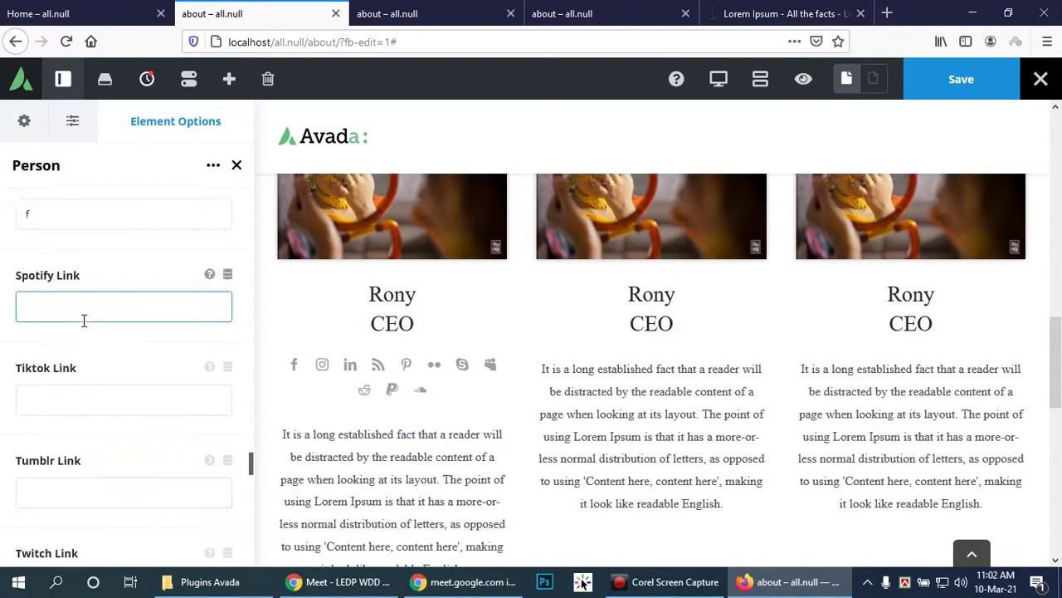
{"action": "left_click", "coordinate": [52, 379]}
{"action": "key", "text": "BackSpace"}
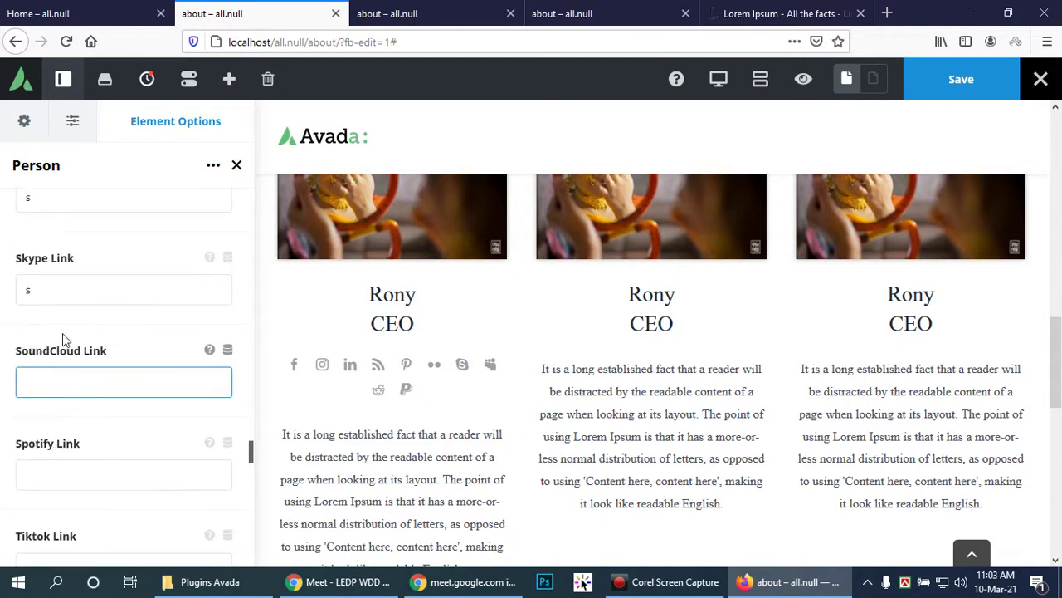
{"action": "left_click_drag", "start_coordinate": [74, 289], "coordinate": [3, 297]}
{"action": "left_click", "coordinate": [64, 199]}
{"action": "key", "text": "BackSpace"}
{"action": "left_click", "coordinate": [57, 297]}
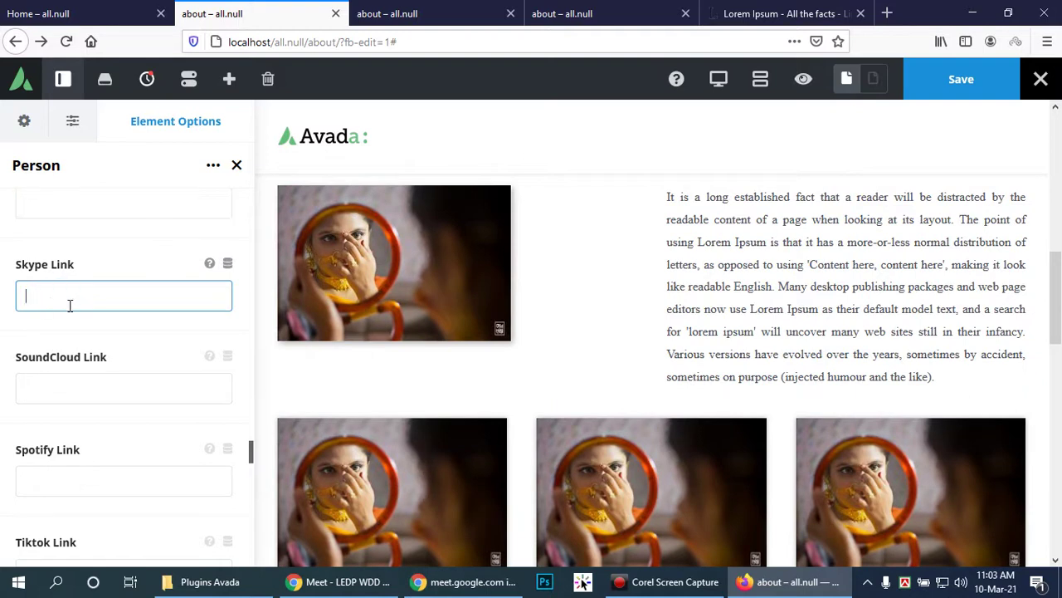
{"action": "scroll", "coordinate": [95, 344], "scroll_direction": "up", "scroll_amount": 5}
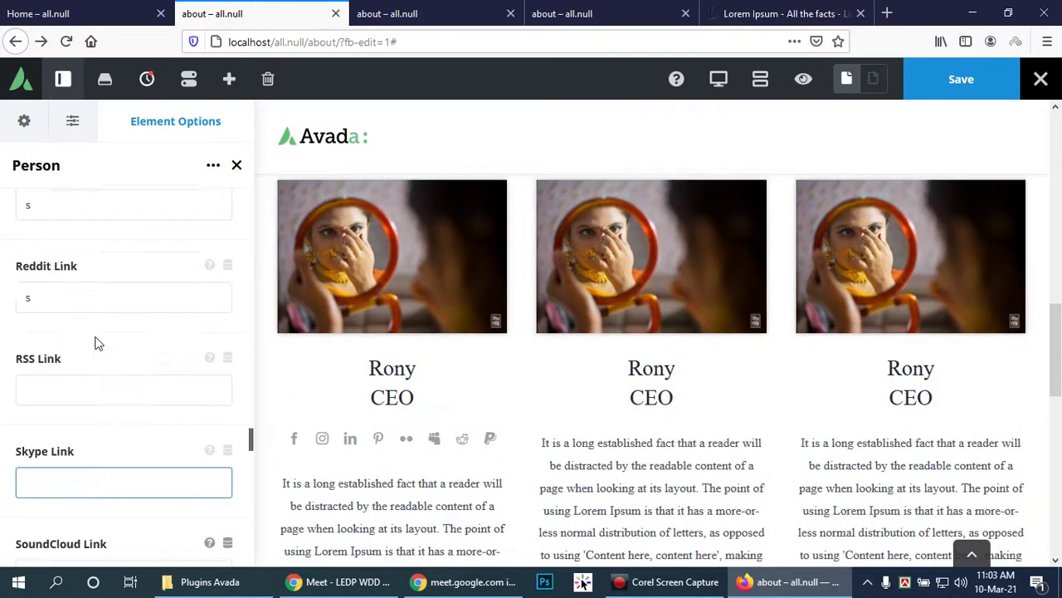
Step: Clear the Reddit, Pinterest, PayPal and Myspace placeholder links
{"action": "left_click", "coordinate": [54, 362]}
{"action": "key", "text": "BackSpace"}
{"action": "left_click", "coordinate": [88, 270]}
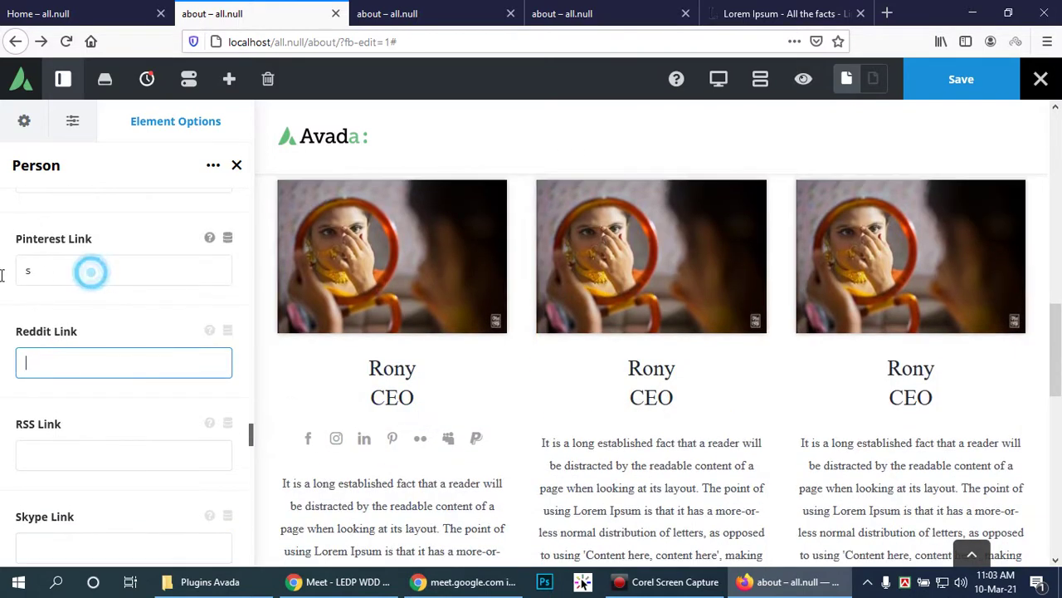
{"action": "left_click_drag", "start_coordinate": [32, 267], "coordinate": [3, 272]}
{"action": "key", "text": "BackSpace"}
{"action": "scroll", "coordinate": [47, 273], "scroll_direction": "up", "scroll_amount": 2}
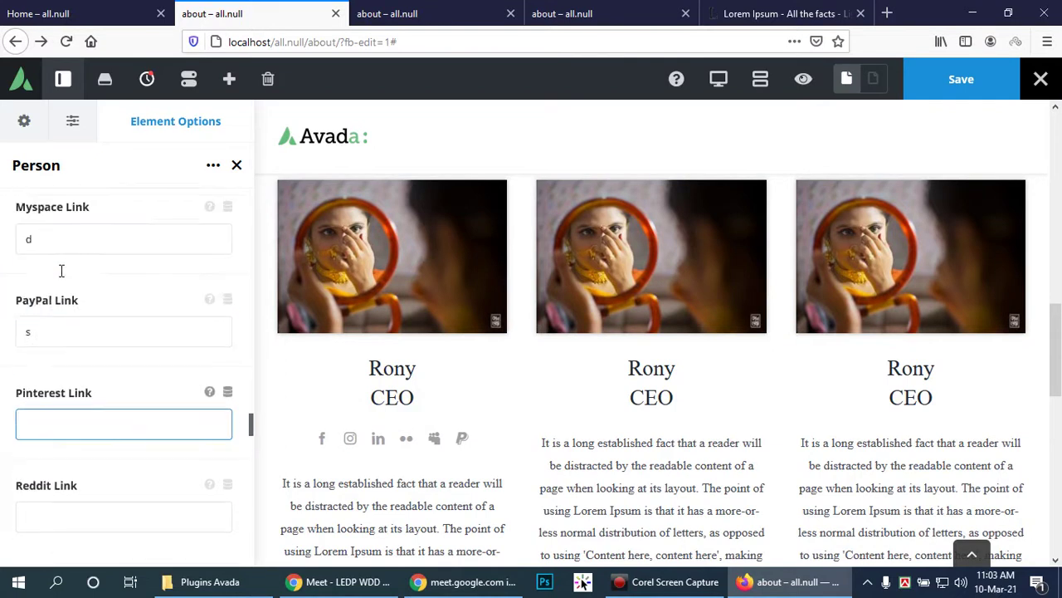
{"action": "left_click_drag", "start_coordinate": [52, 343], "coordinate": [3, 348]}
{"action": "key", "text": "BackSpace"}
{"action": "left_click_drag", "start_coordinate": [59, 256], "coordinate": [12, 264]}
{"action": "key", "text": "BackSpace"}
Step: Clear the LinkedIn, Instagram, Flickr and Facebook placeholder links
{"action": "scroll", "coordinate": [86, 320], "scroll_direction": "up", "scroll_amount": 2}
{"action": "left_click_drag", "start_coordinate": [86, 323], "coordinate": [72, 296]}
{"action": "key", "text": "BackSpace"}
{"action": "double_click", "coordinate": [69, 238]}
{"action": "key", "text": "BackSpace"}
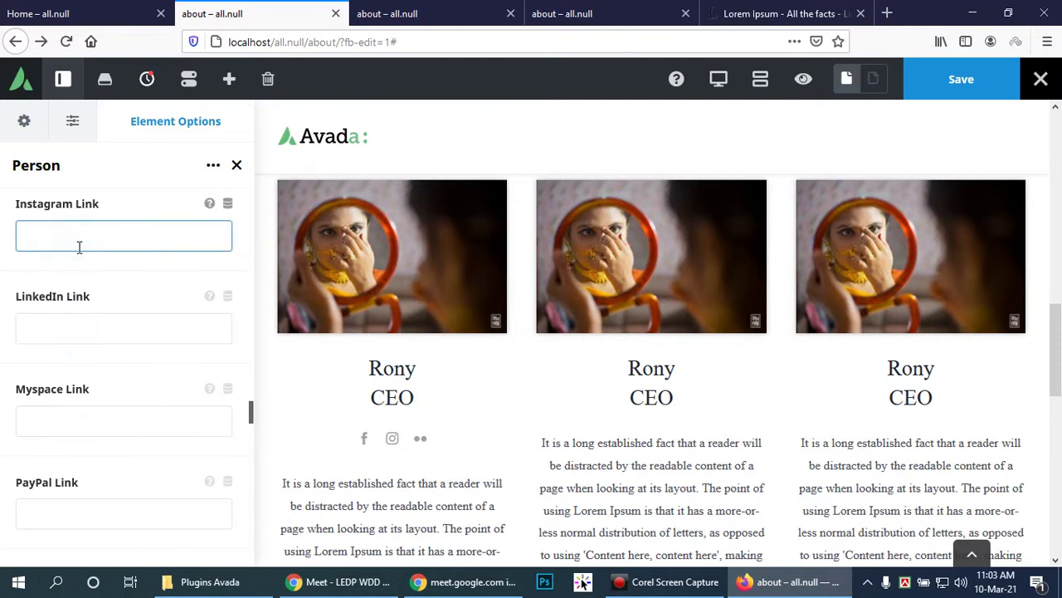
{"action": "scroll", "coordinate": [93, 270], "scroll_direction": "up", "scroll_amount": 2}
{"action": "scroll", "coordinate": [91, 290], "scroll_direction": "up", "scroll_amount": 4}
{"action": "left_click_drag", "start_coordinate": [87, 303], "coordinate": [2, 310]}
{"action": "key", "text": "BackSpace"}
{"action": "left_click_drag", "start_coordinate": [69, 211], "coordinate": [5, 218]}
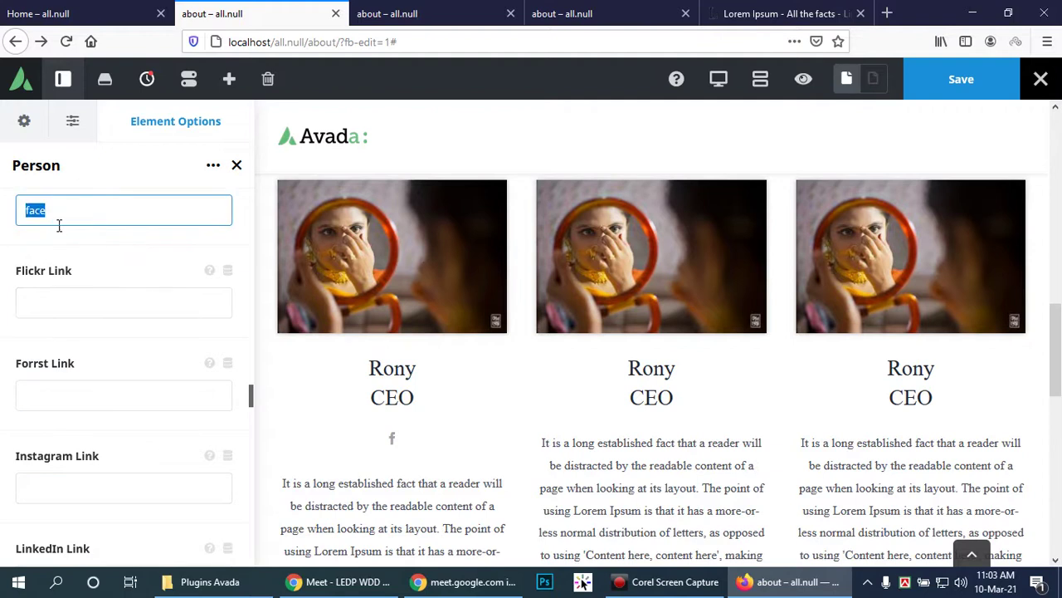
{"action": "key", "text": "BackSpace"}
{"action": "scroll", "coordinate": [138, 272], "scroll_direction": "up", "scroll_amount": 2}
{"action": "scroll", "coordinate": [170, 363], "scroll_direction": "up", "scroll_amount": 2}
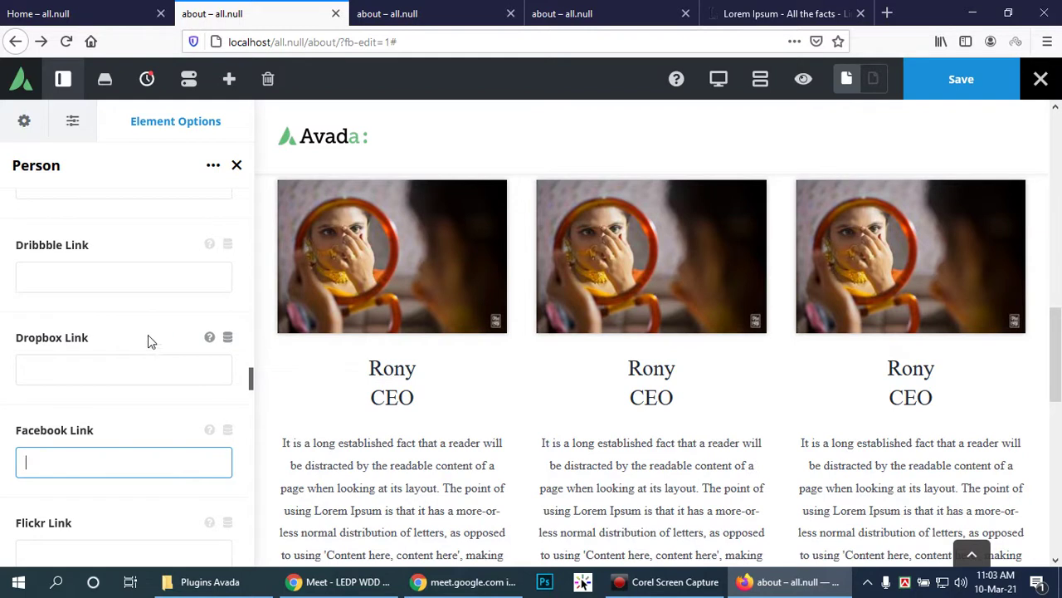
{"action": "left_click", "coordinate": [664, 583]}
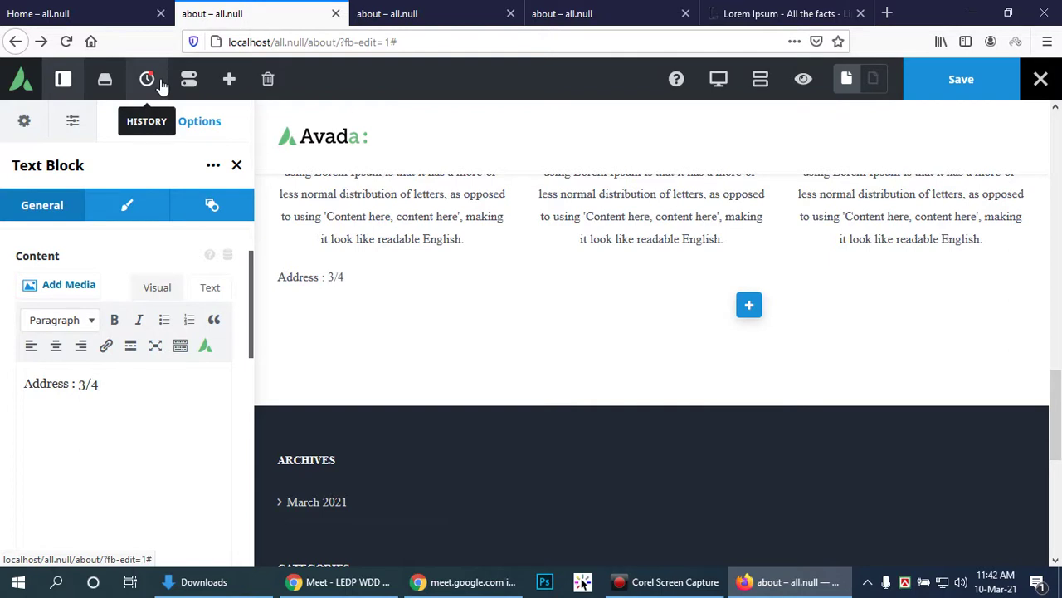
Step: Type the postal address lines and a 'Call :' phone line into the 1/4-column text block
{"action": "type", "text": "se roa"}
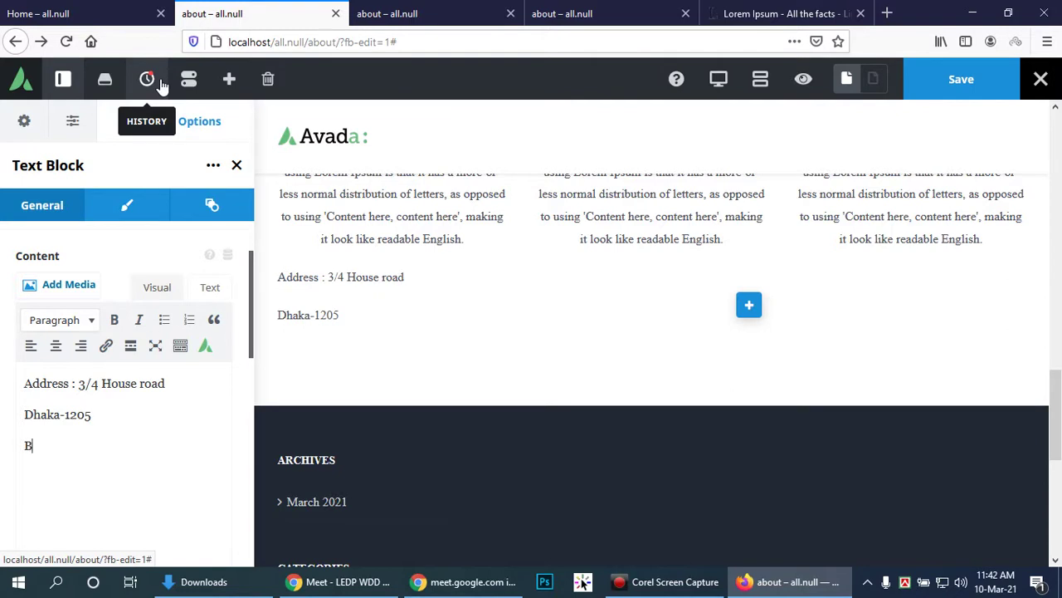
{"action": "type", "text": "desh."}
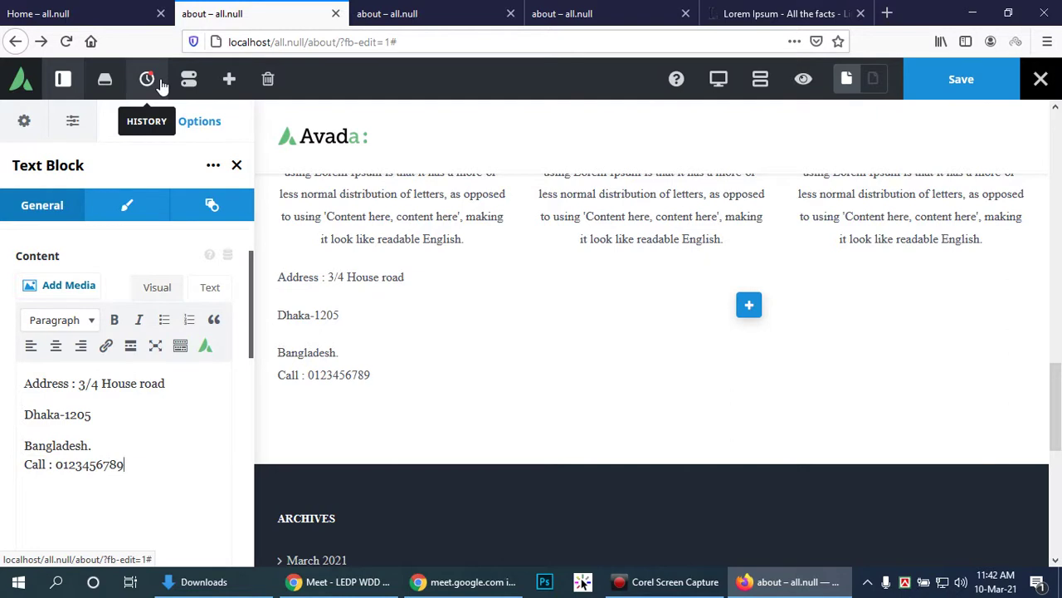
Step: Open the Select Element picker for the 3/4 column and browse the element grid
{"action": "left_click", "coordinate": [748, 309]}
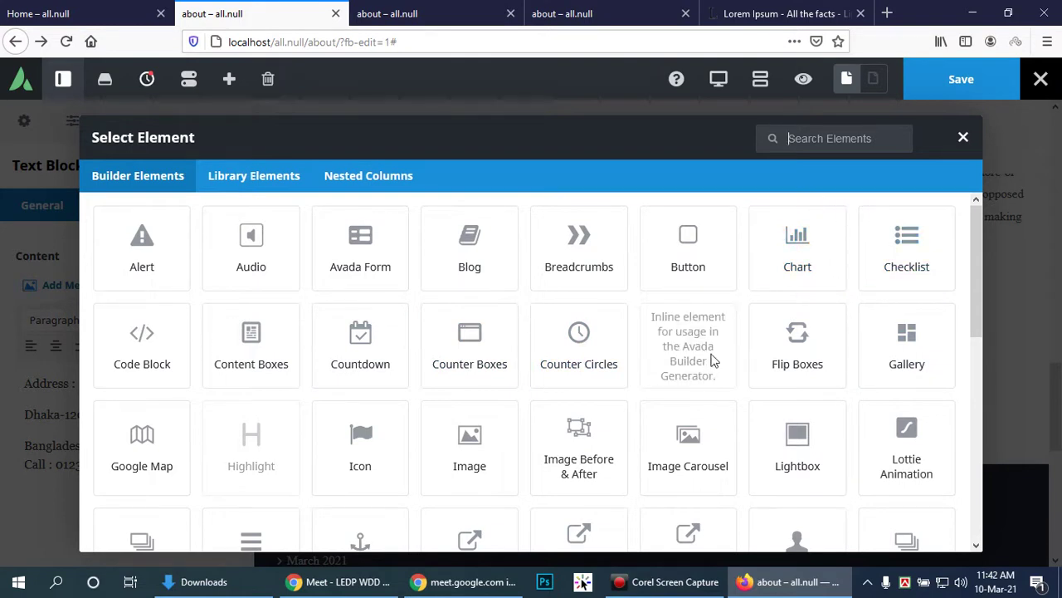
{"action": "scroll", "coordinate": [515, 352], "scroll_direction": "down", "scroll_amount": 2}
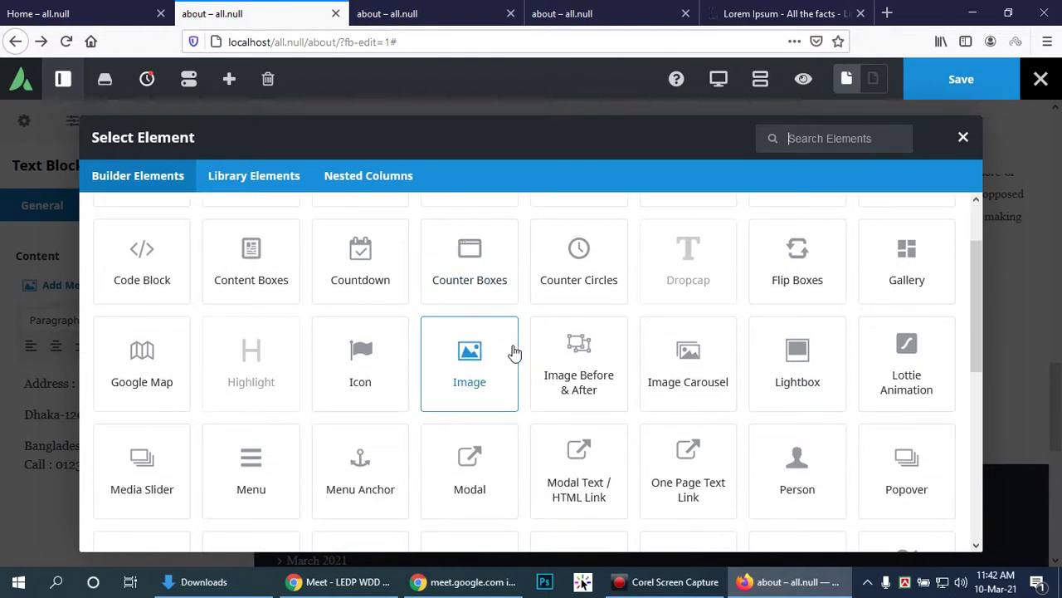
{"action": "scroll", "coordinate": [836, 383], "scroll_direction": "down", "scroll_amount": 4}
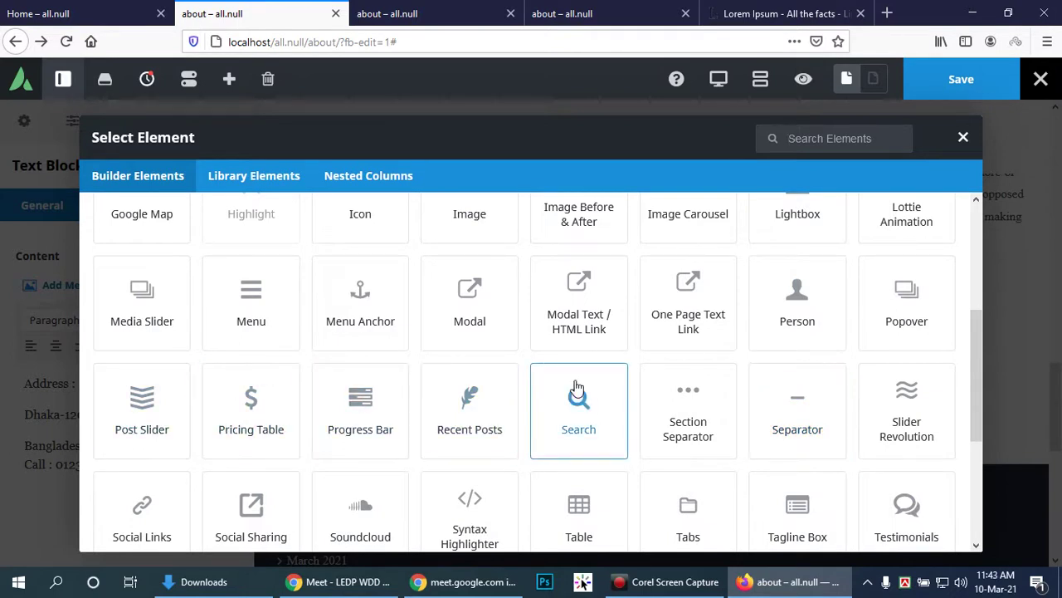
{"action": "scroll", "coordinate": [574, 386], "scroll_direction": "down", "scroll_amount": 2}
{"action": "scroll", "coordinate": [560, 377], "scroll_direction": "down", "scroll_amount": 2}
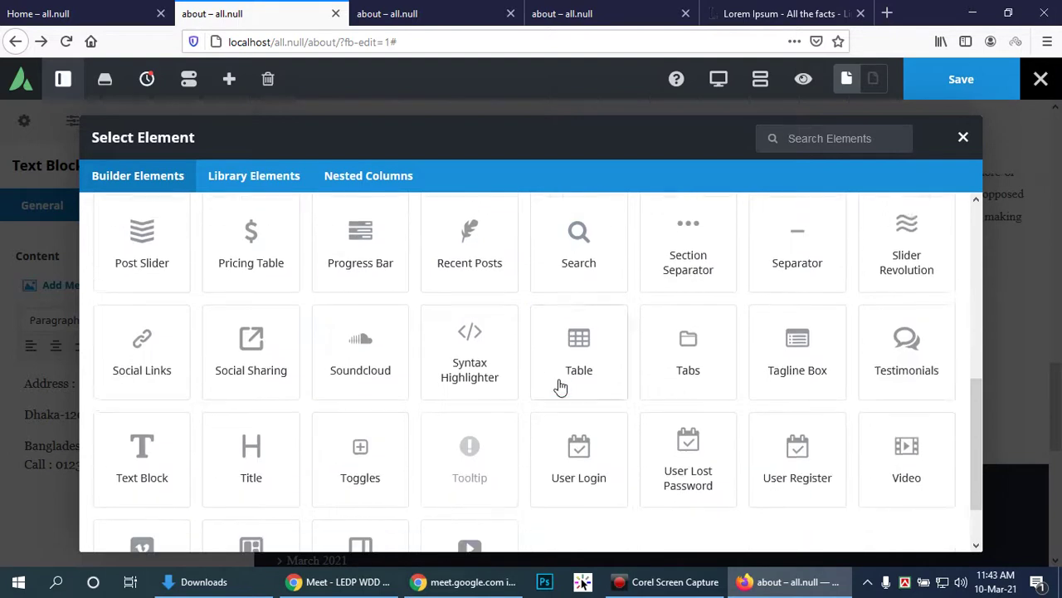
{"action": "scroll", "coordinate": [795, 380], "scroll_direction": "down", "scroll_amount": 1}
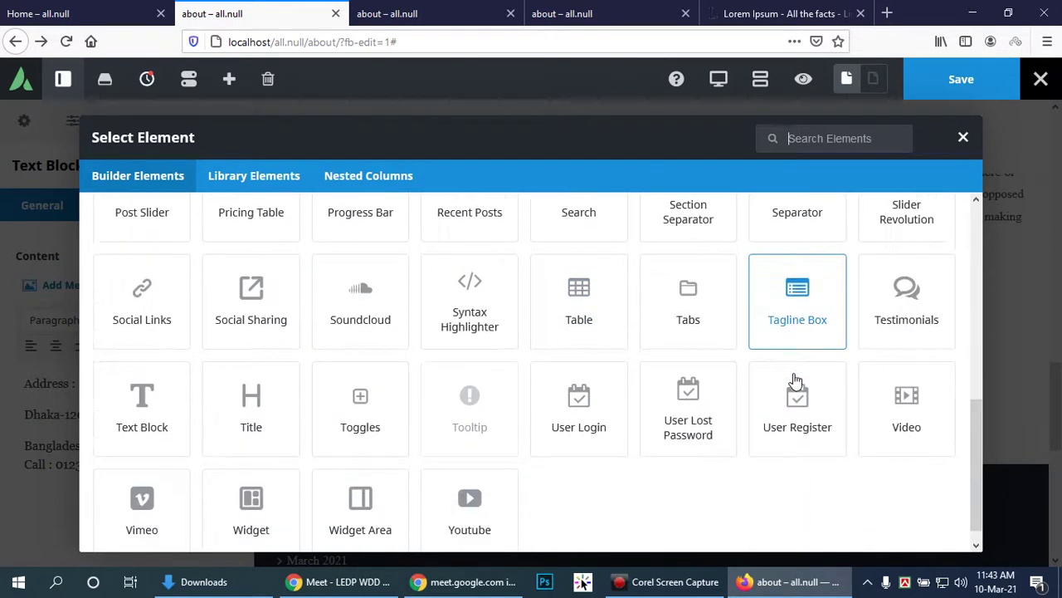
{"action": "scroll", "coordinate": [793, 382], "scroll_direction": "up", "scroll_amount": 8}
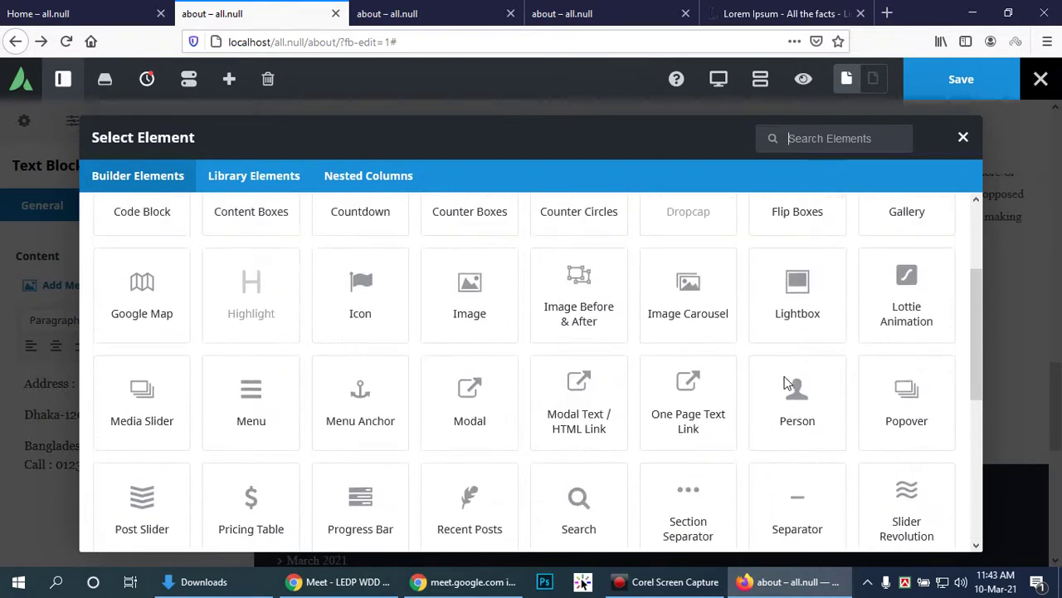
Step: Insert a Google Map, try JS API, return Google API Type to Default, and dismiss the error
{"action": "left_click", "coordinate": [164, 298]}
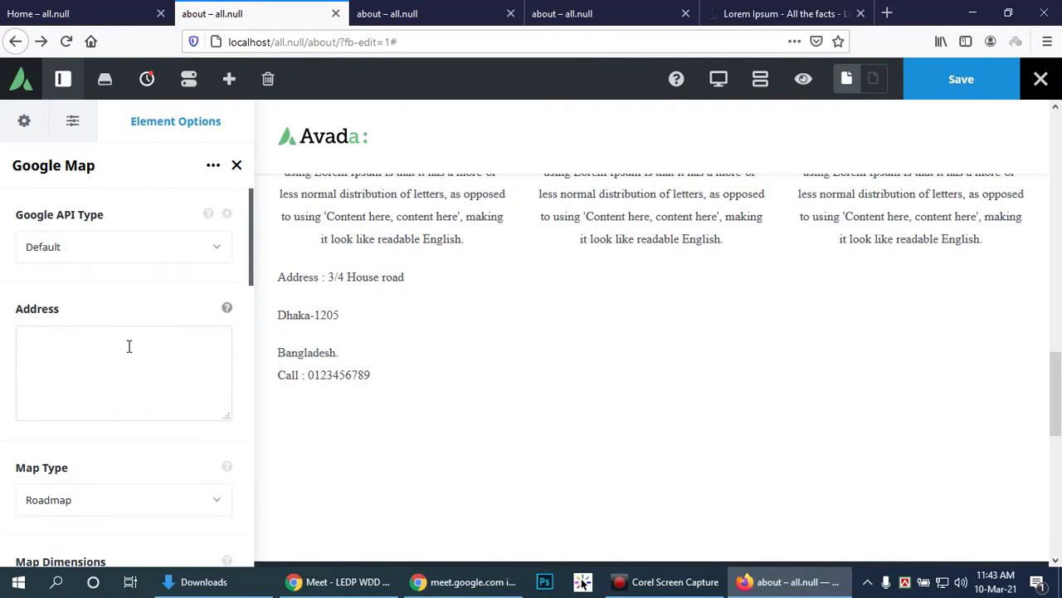
{"action": "left_click", "coordinate": [219, 250]}
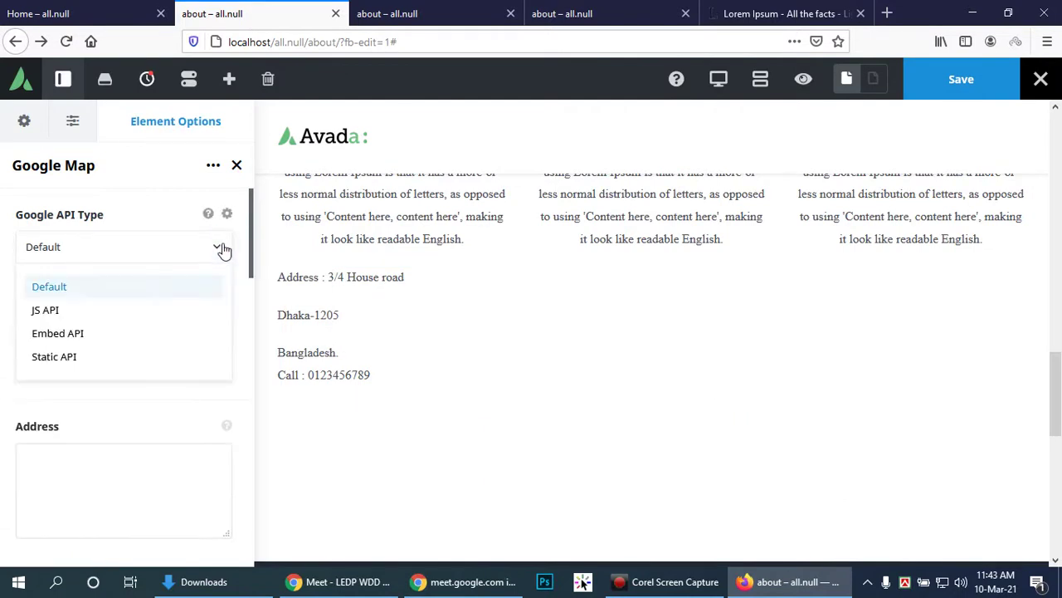
{"action": "left_click", "coordinate": [47, 309]}
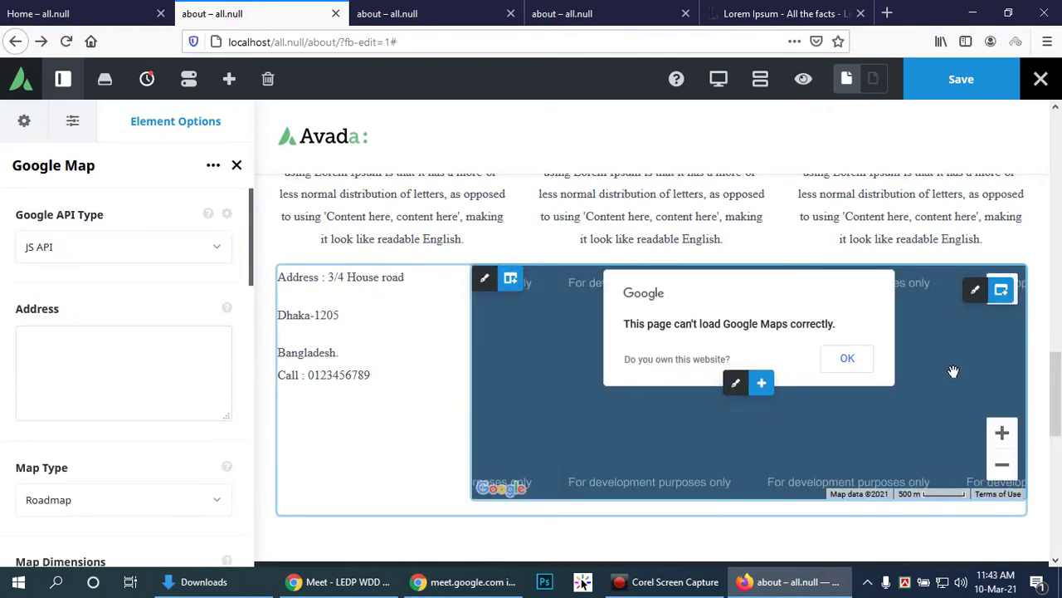
{"action": "left_click", "coordinate": [180, 243]}
{"action": "left_click", "coordinate": [78, 283]}
{"action": "left_click", "coordinate": [848, 358]}
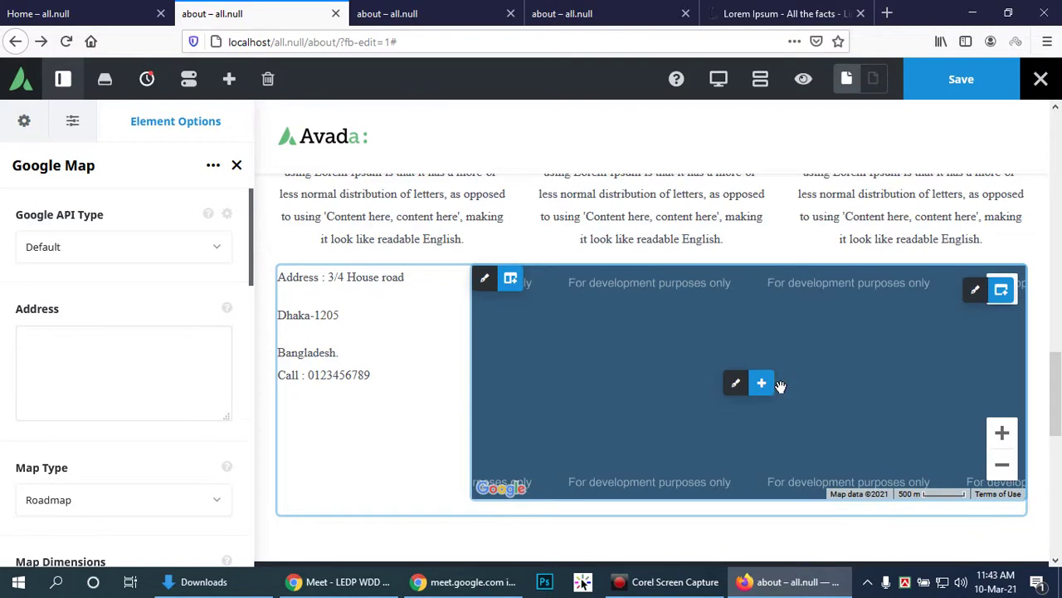
{"action": "mouse_move", "coordinate": [769, 396]}
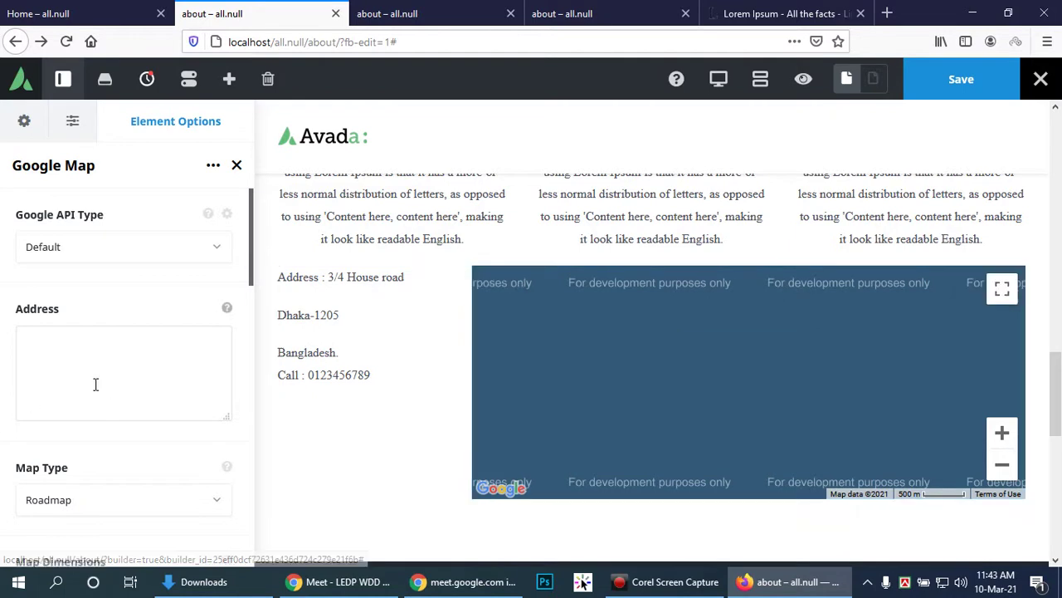
Step: Set Address Pin Animation to Yes and dismiss the Google error popup
{"action": "scroll", "coordinate": [129, 375], "scroll_direction": "down", "scroll_amount": 1}
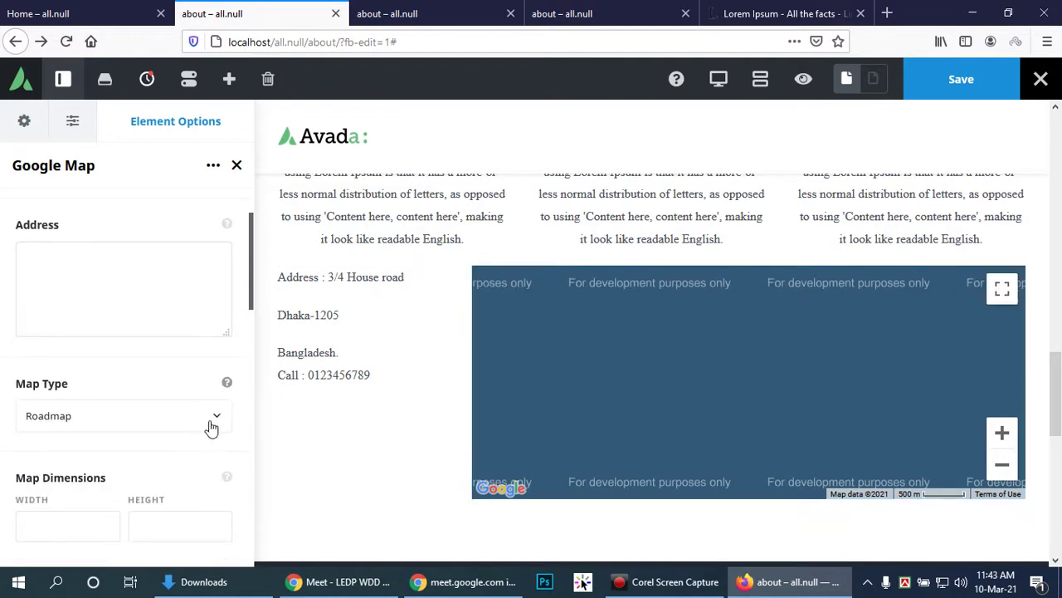
{"action": "scroll", "coordinate": [214, 419], "scroll_direction": "down", "scroll_amount": 2}
{"action": "scroll", "coordinate": [217, 412], "scroll_direction": "down", "scroll_amount": 2}
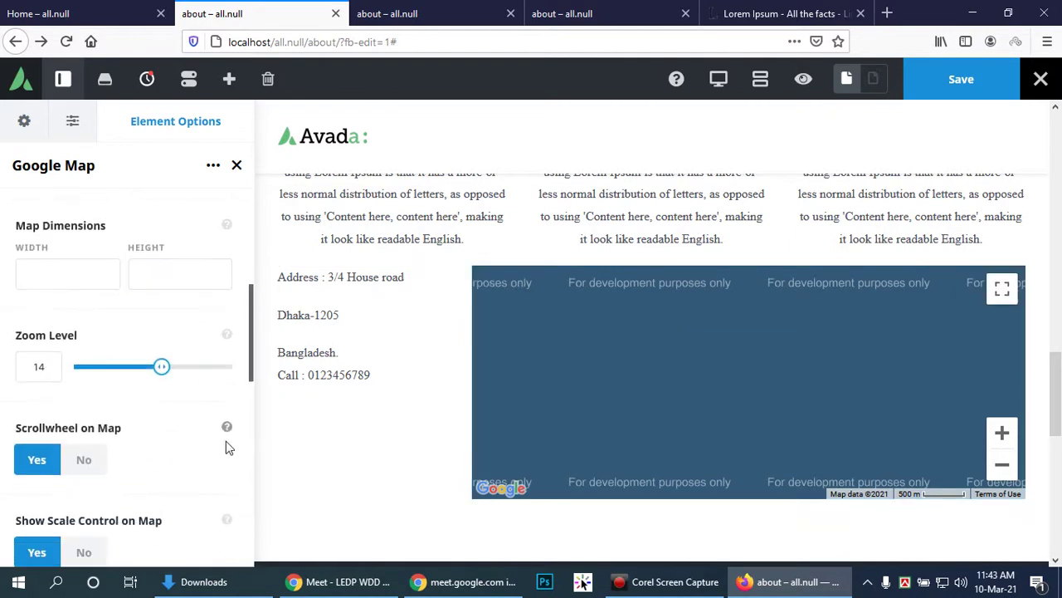
{"action": "scroll", "coordinate": [208, 420], "scroll_direction": "down", "scroll_amount": 1}
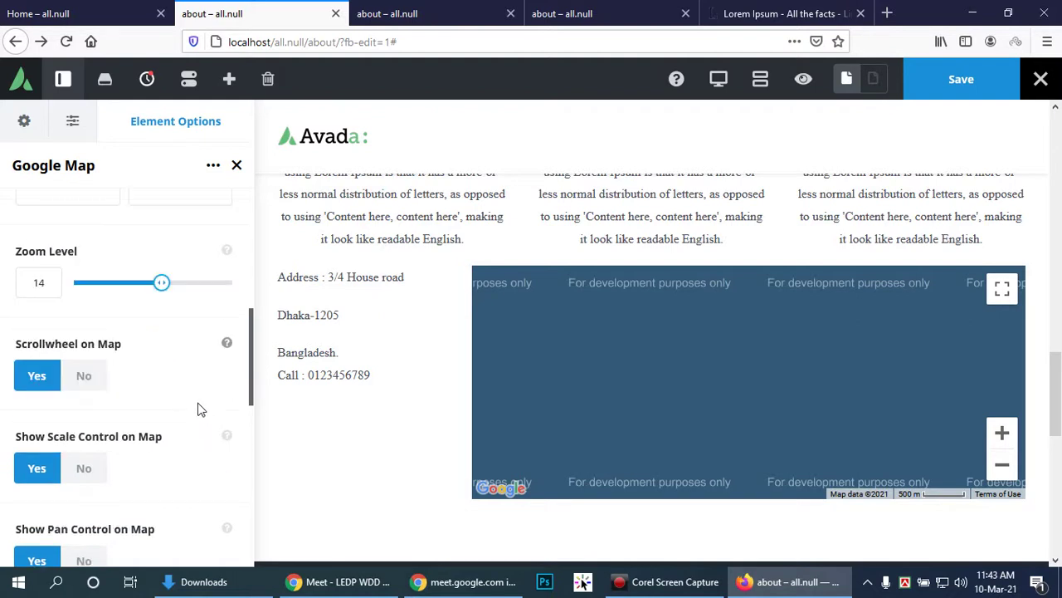
{"action": "scroll", "coordinate": [198, 409], "scroll_direction": "down", "scroll_amount": 5}
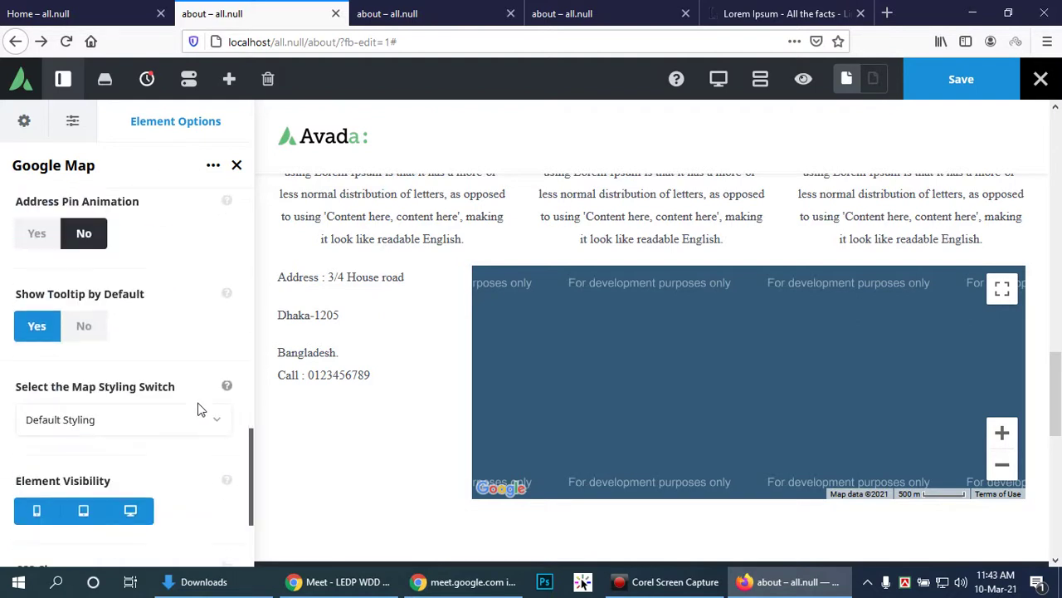
{"action": "left_click", "coordinate": [38, 247]}
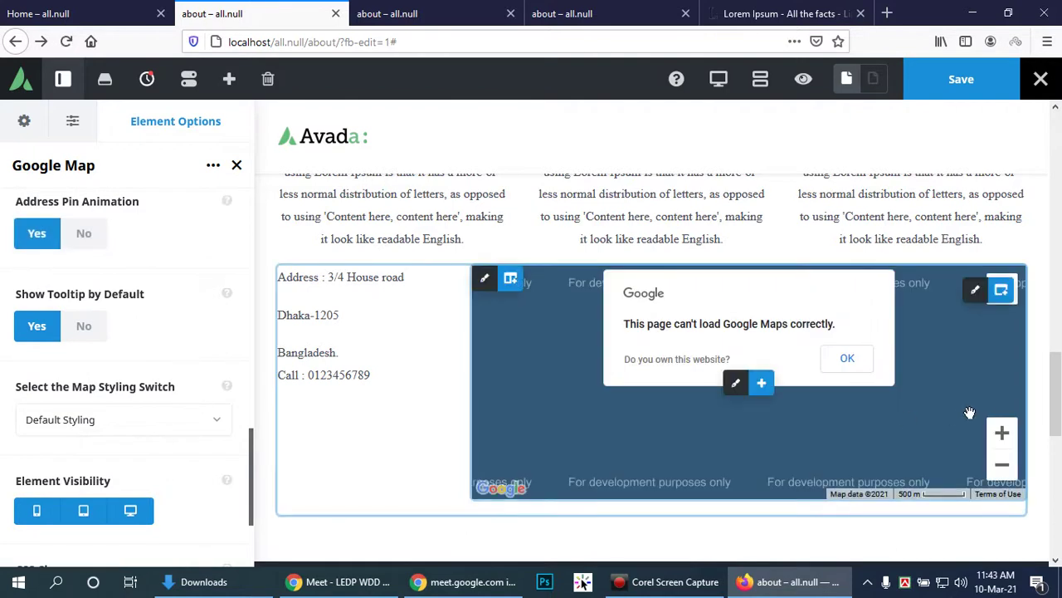
{"action": "left_click", "coordinate": [849, 360]}
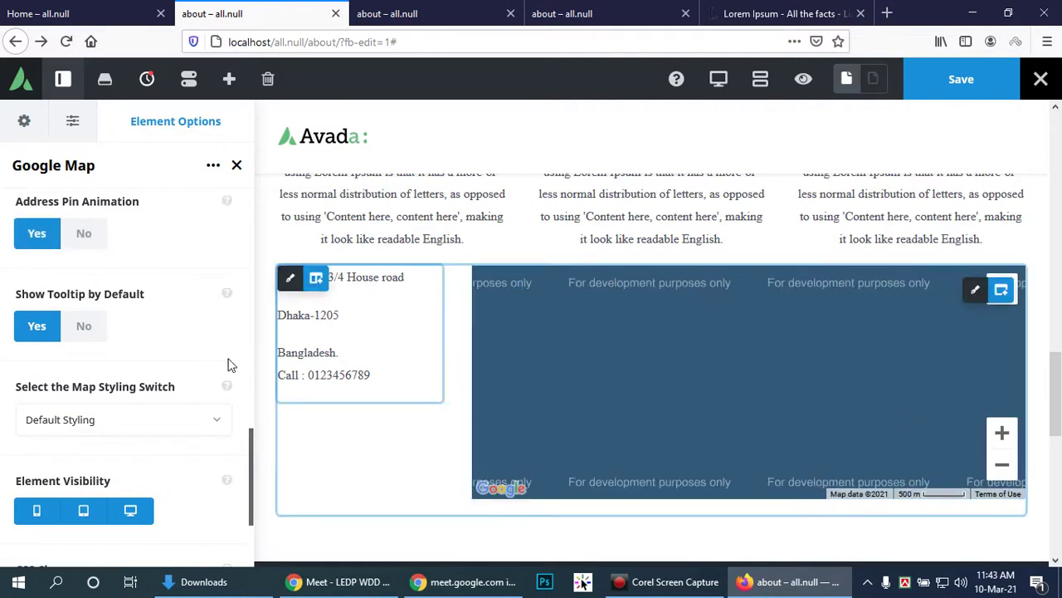
Step: Leave Map Styling on Default Styling and focus the map Address field
{"action": "scroll", "coordinate": [166, 401], "scroll_direction": "down", "scroll_amount": 2}
{"action": "left_click", "coordinate": [206, 332]}
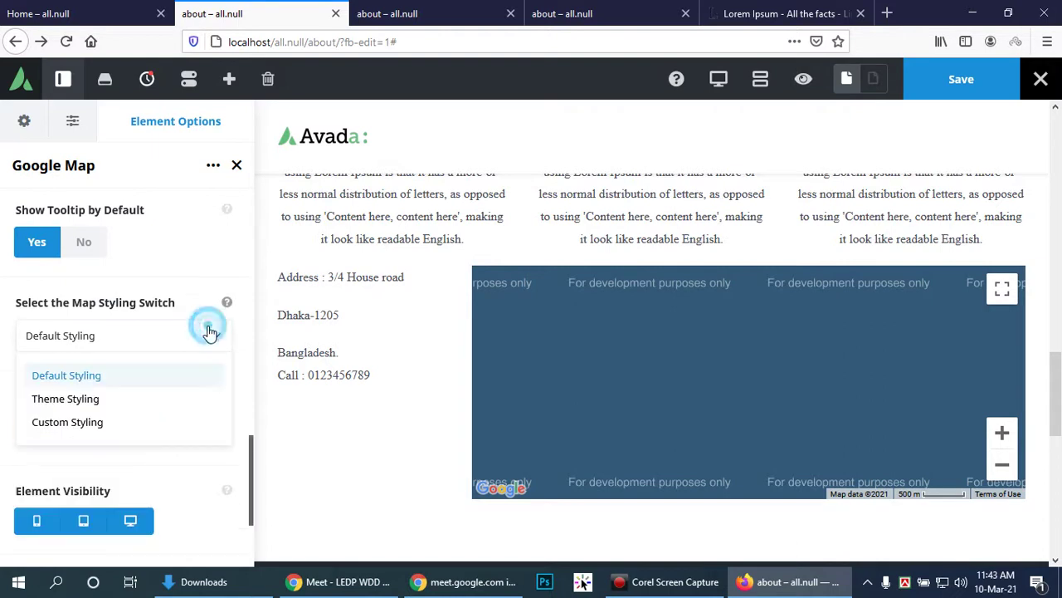
{"action": "left_click", "coordinate": [209, 372]}
{"action": "scroll", "coordinate": [206, 362], "scroll_direction": "down", "scroll_amount": 1}
{"action": "scroll", "coordinate": [211, 351], "scroll_direction": "up", "scroll_amount": 6}
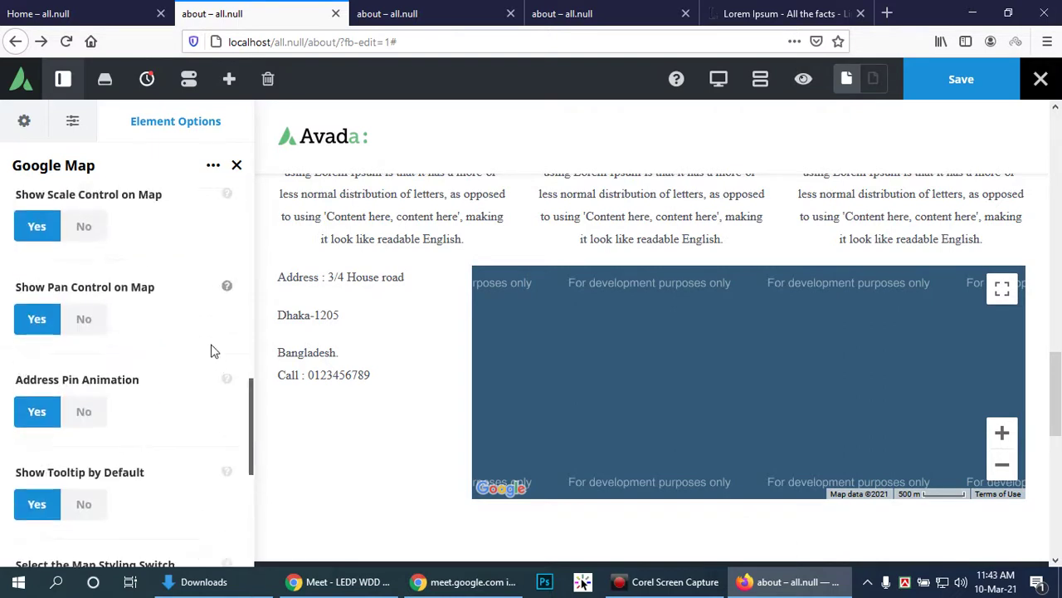
{"action": "scroll", "coordinate": [216, 339], "scroll_direction": "up", "scroll_amount": 6}
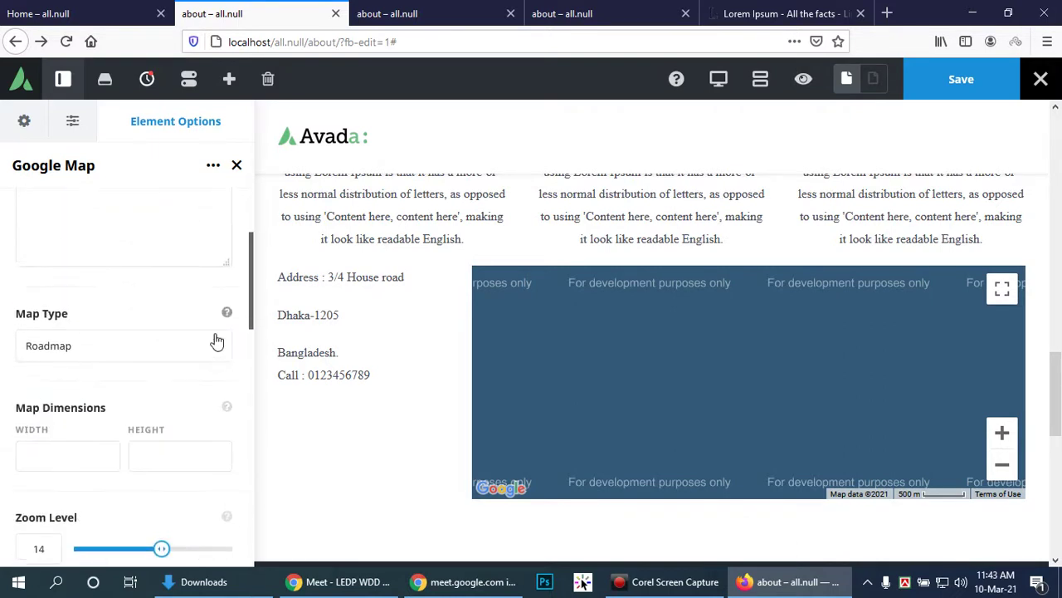
{"action": "left_click", "coordinate": [144, 353]}
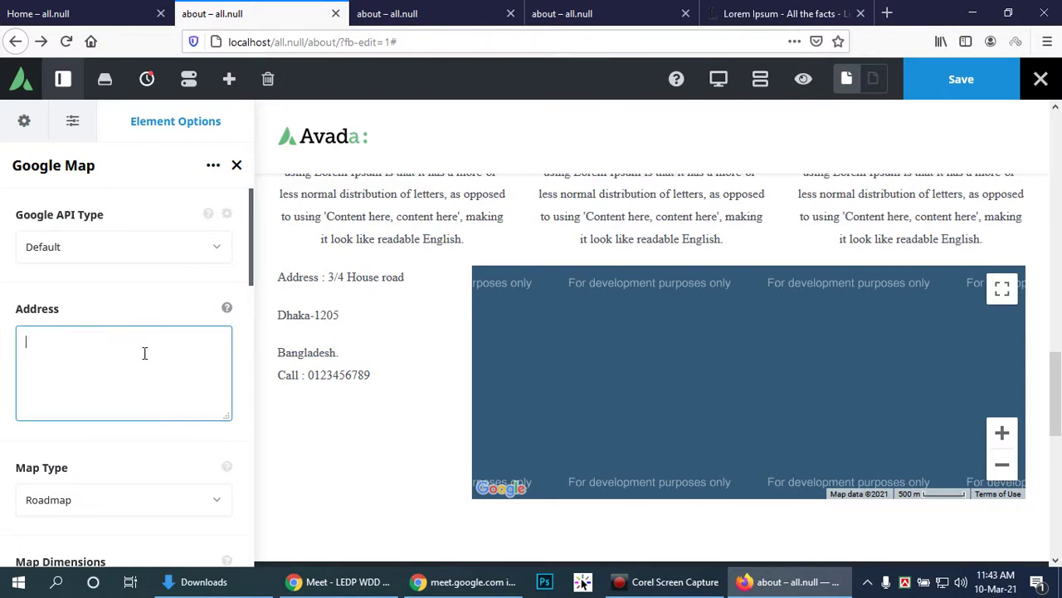
Step: Enter a city address for the map, then try Embed API with Satellite view
{"action": "type", "text": "Fi"}
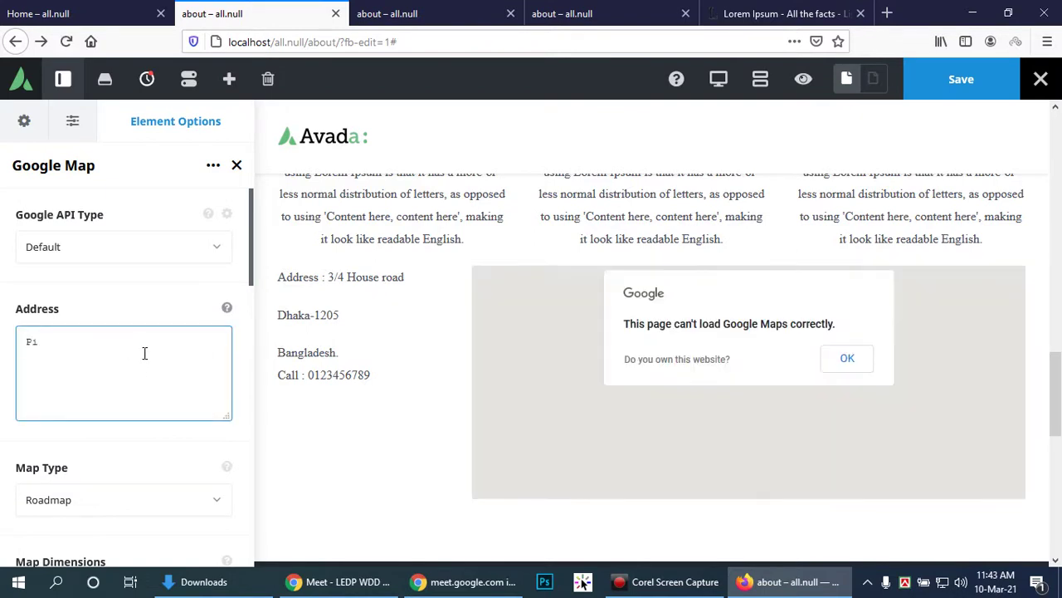
{"action": "type", "text": "rojpur Bangladesh"}
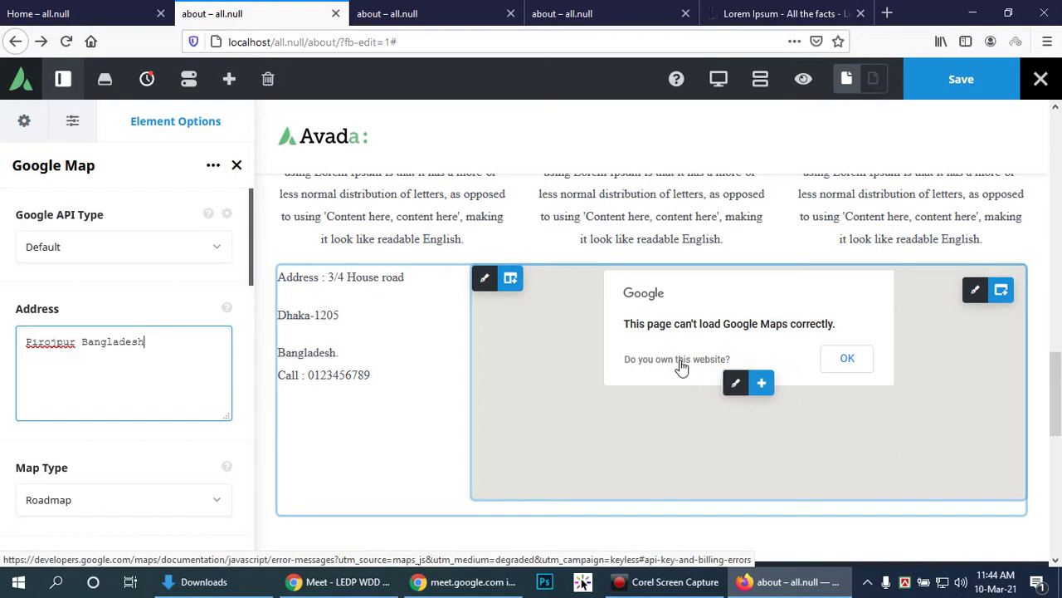
{"action": "left_click", "coordinate": [848, 360]}
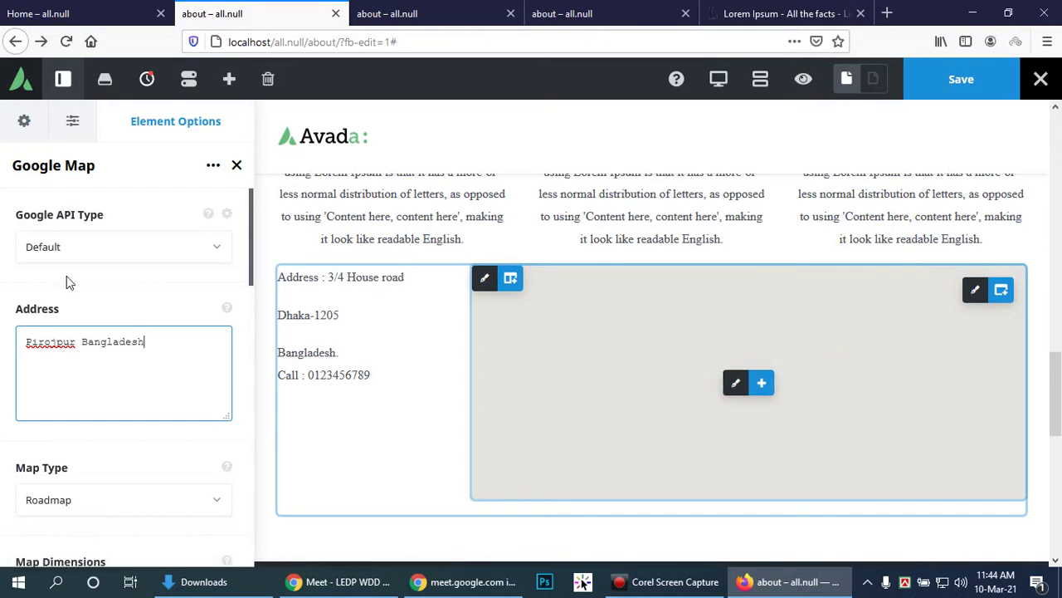
{"action": "left_click", "coordinate": [216, 247]}
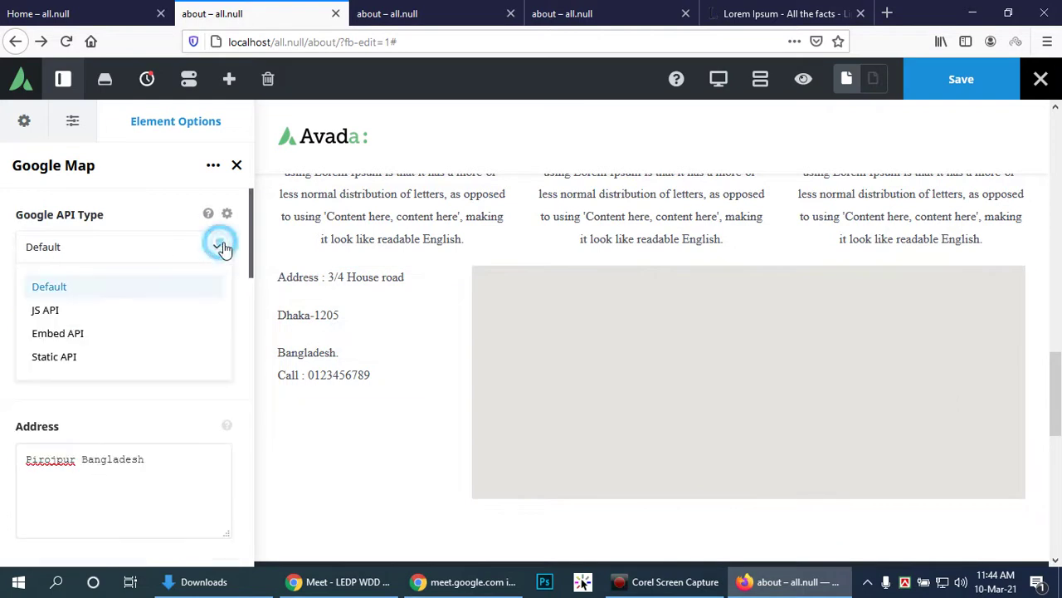
{"action": "left_click", "coordinate": [107, 333]}
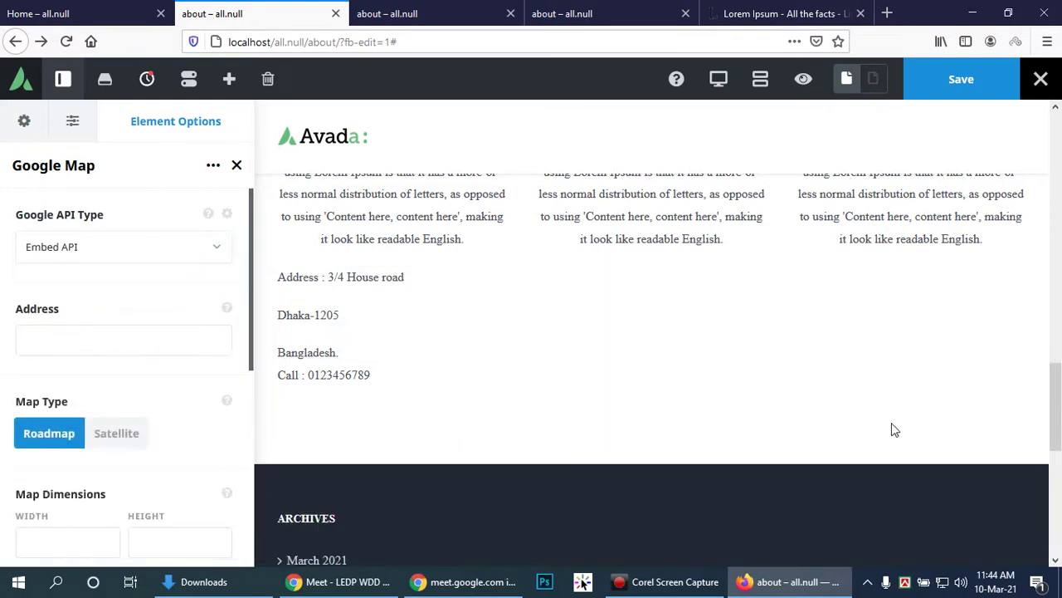
{"action": "left_click", "coordinate": [135, 434]}
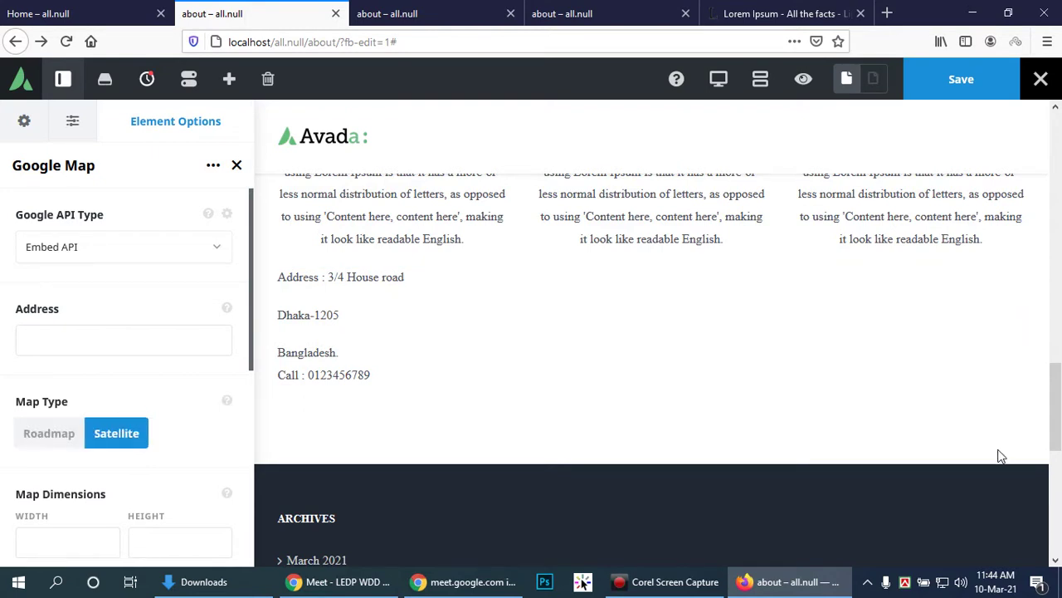
Step: Try Static API, clear the Address field, and settle on JS API
{"action": "left_click", "coordinate": [138, 250]}
{"action": "left_click", "coordinate": [80, 357]}
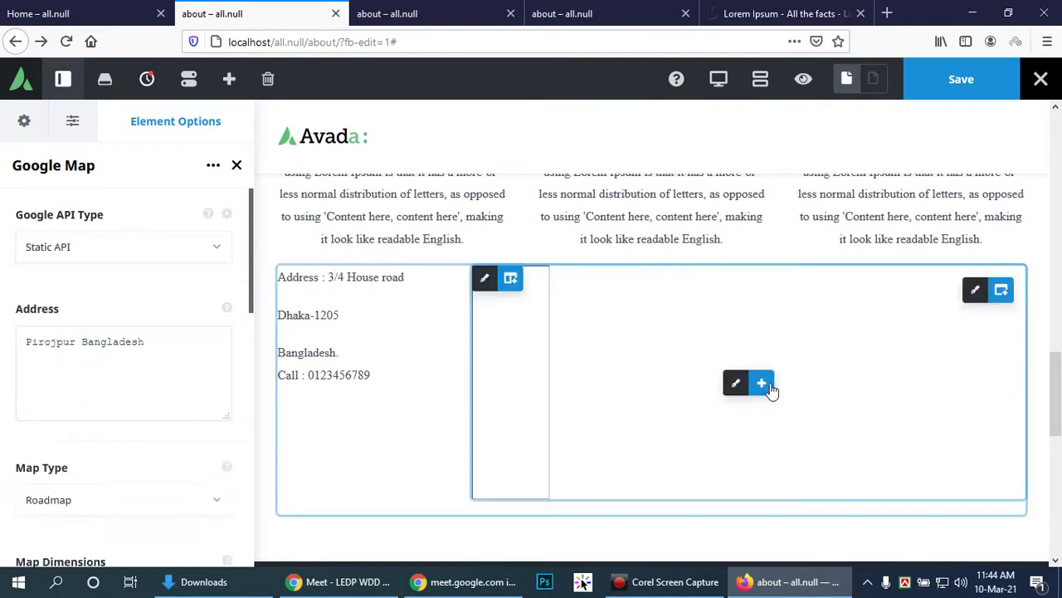
{"action": "triple_click", "coordinate": [174, 340]}
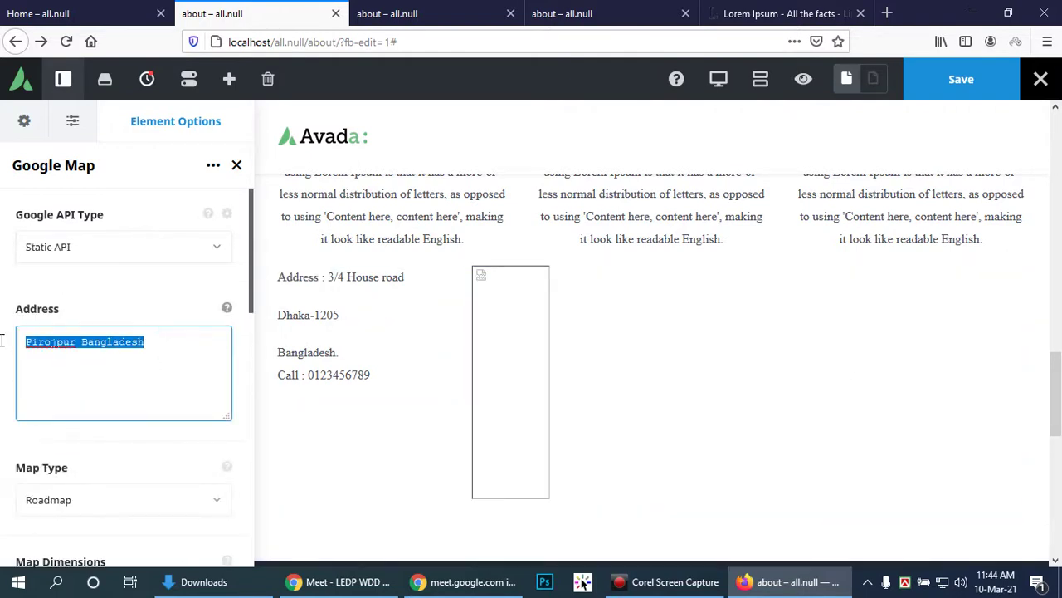
{"action": "key", "text": "BackSpace"}
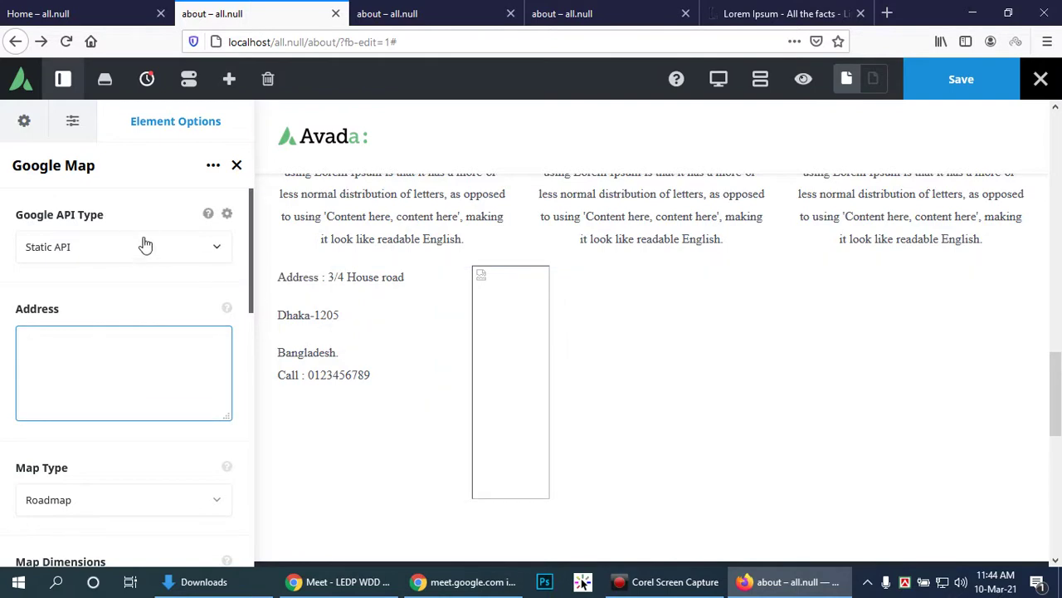
{"action": "left_click", "coordinate": [141, 245]}
{"action": "left_click", "coordinate": [71, 309]}
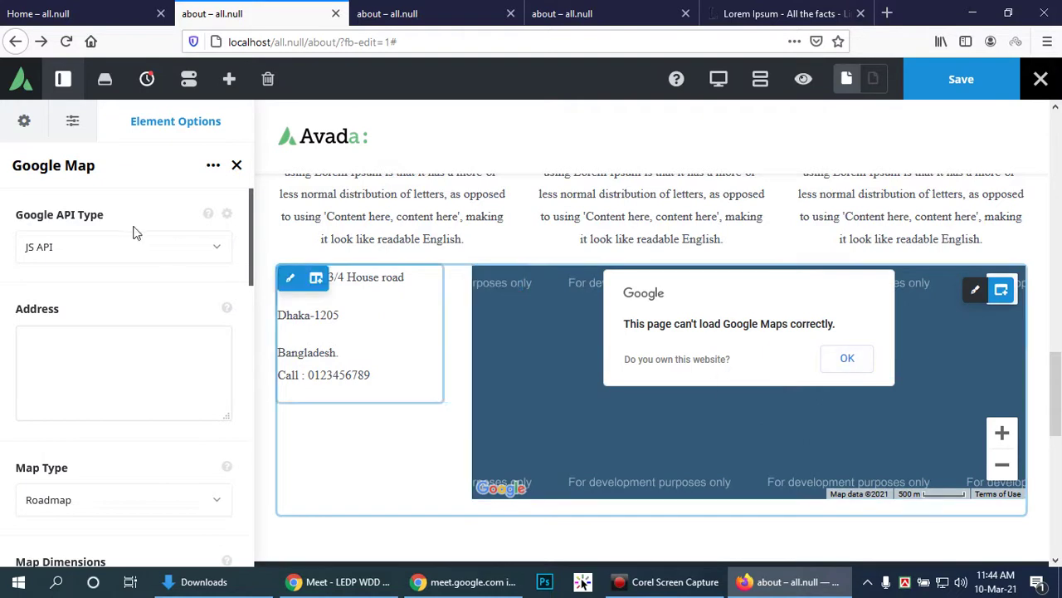
Step: Reset Google API Type to Default, then delete the address-and-map container
{"action": "left_click", "coordinate": [179, 249]}
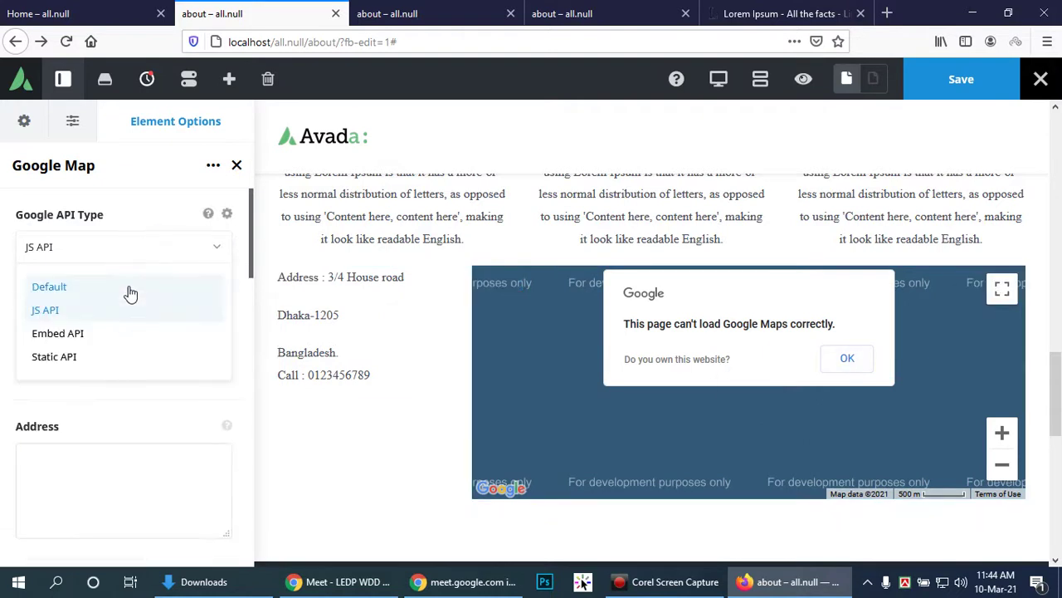
{"action": "left_click", "coordinate": [130, 287]}
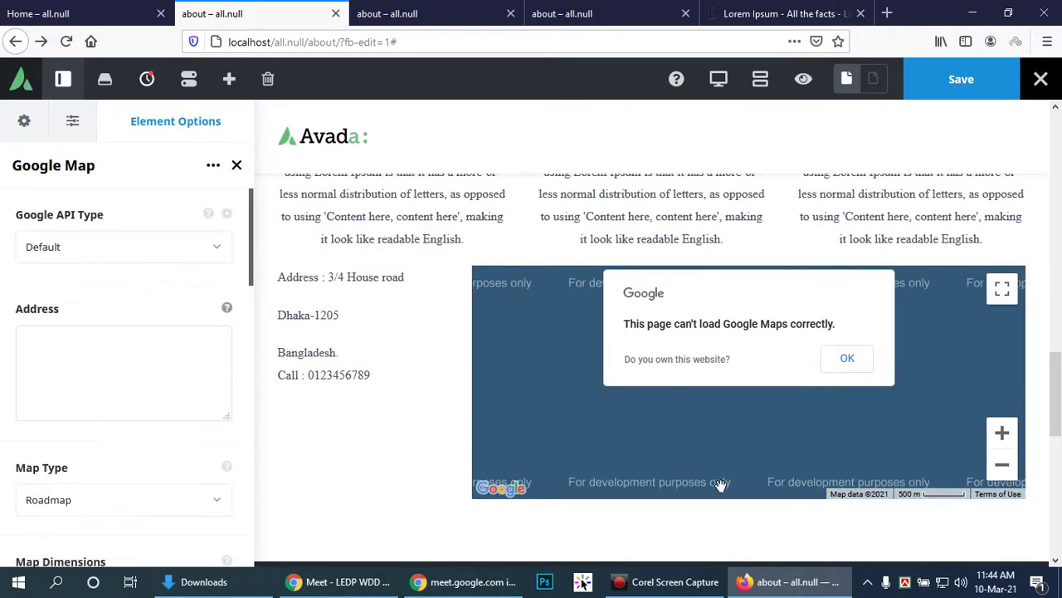
{"action": "left_click", "coordinate": [852, 362]}
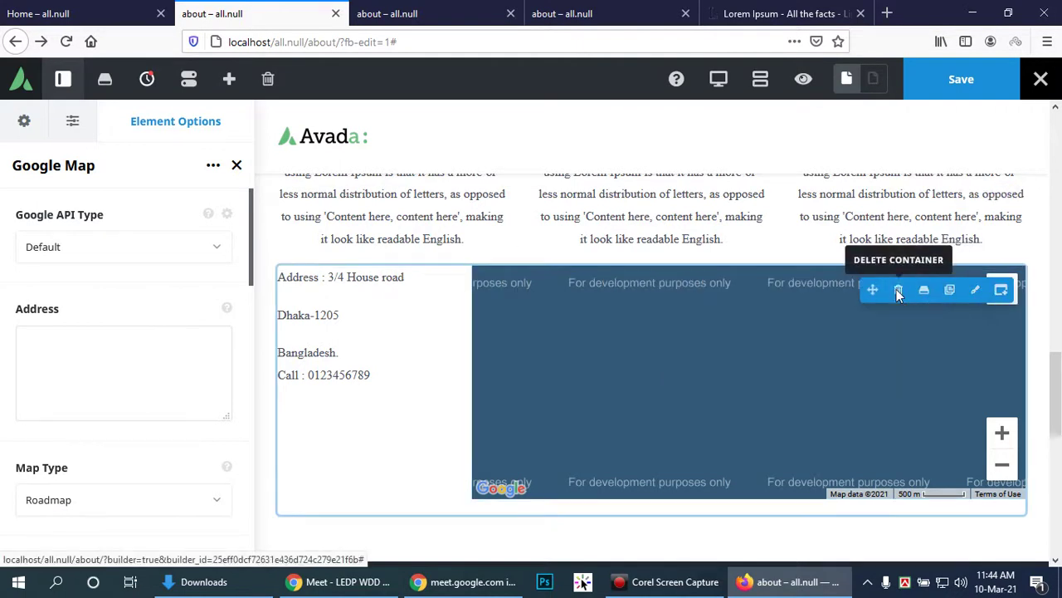
{"action": "left_click", "coordinate": [898, 291]}
{"action": "scroll", "coordinate": [728, 312], "scroll_direction": "up", "scroll_amount": 3}
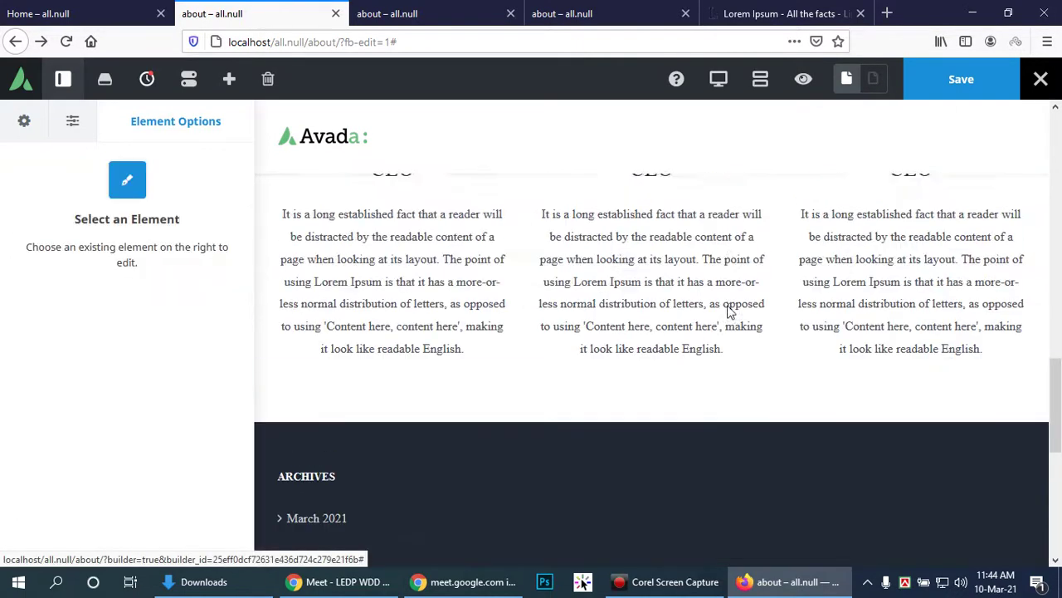
{"action": "scroll", "coordinate": [689, 330], "scroll_direction": "down", "scroll_amount": 2}
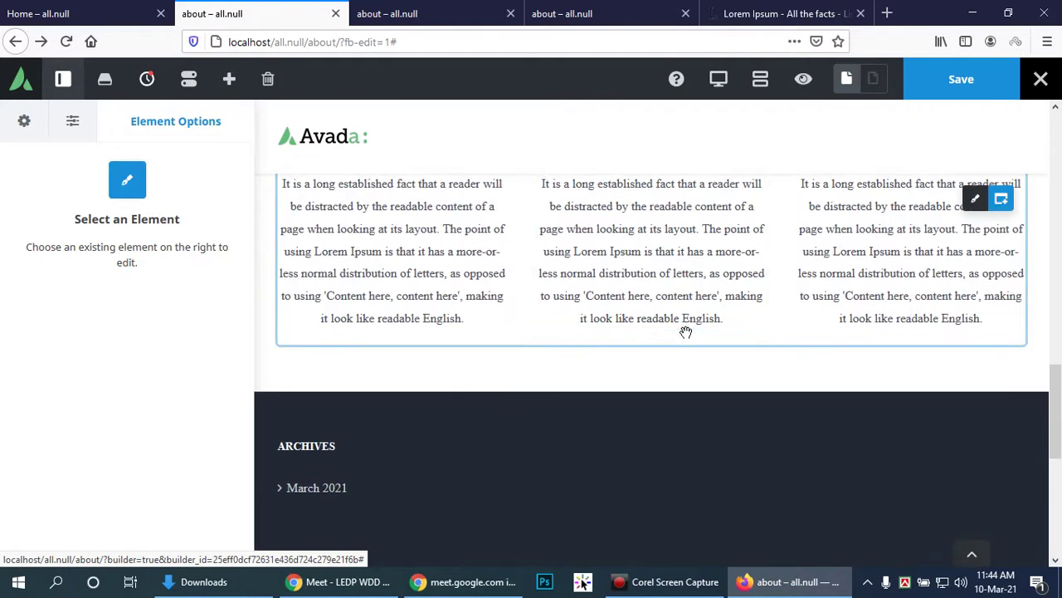
{"action": "mouse_move", "coordinate": [1004, 208]}
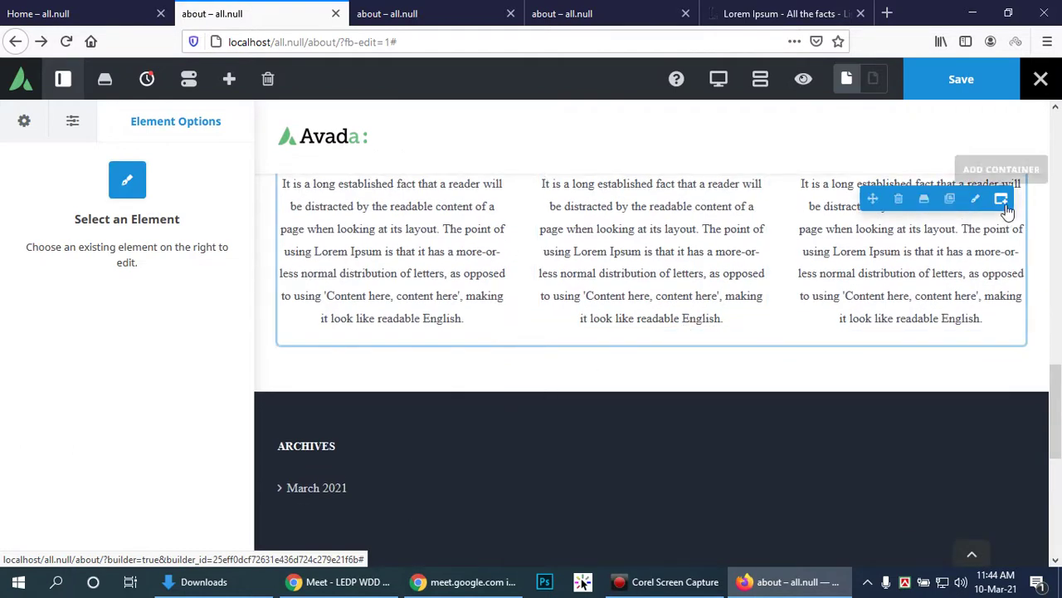
Step: Add a 1/4–3/4 container and insert a Chart element into its wide right column
{"action": "left_click", "coordinate": [1001, 200]}
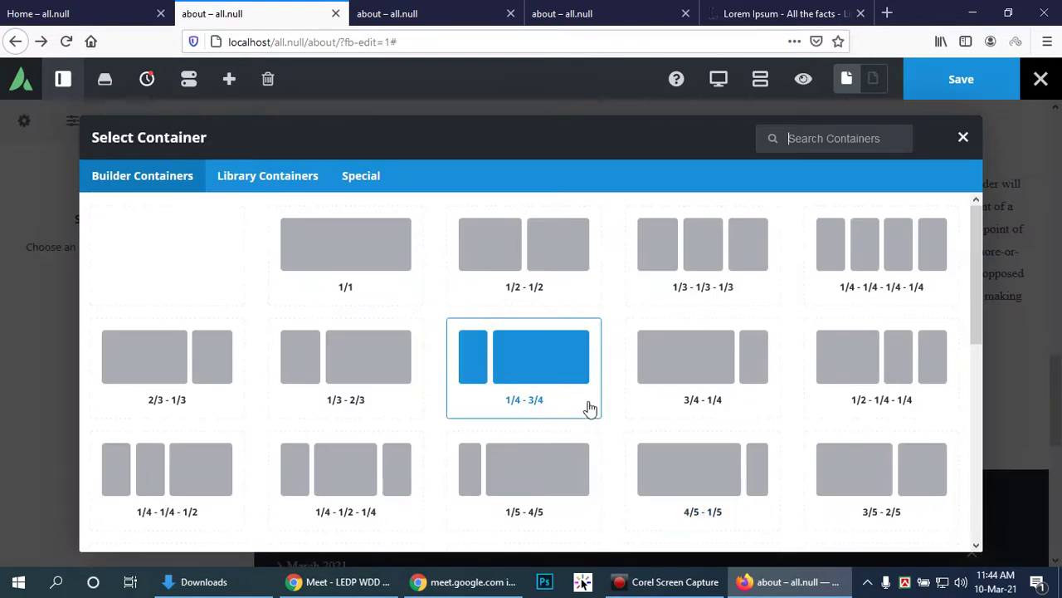
{"action": "left_click", "coordinate": [534, 354]}
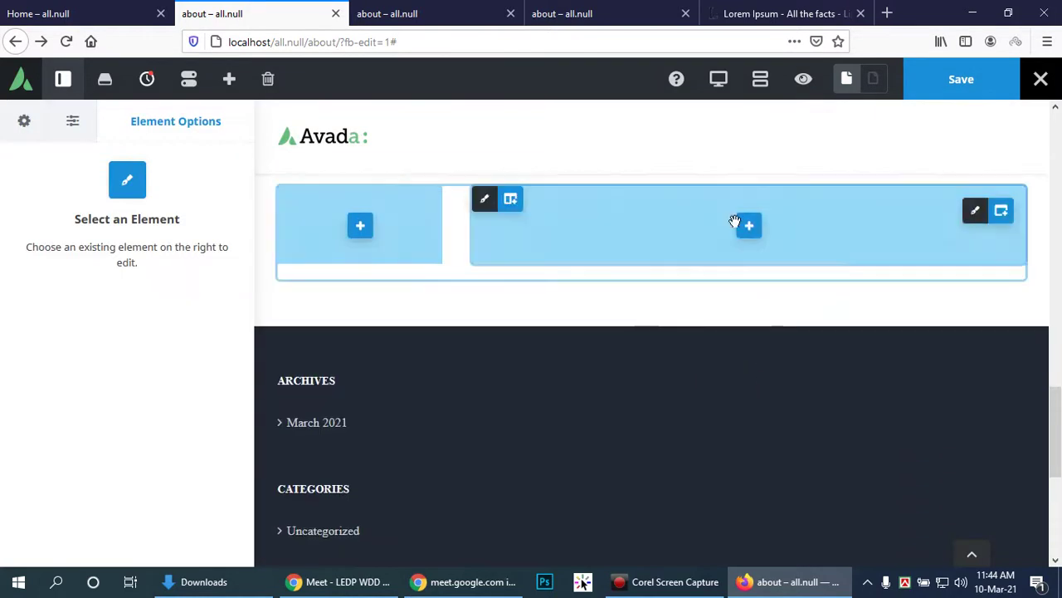
{"action": "left_click", "coordinate": [749, 228]}
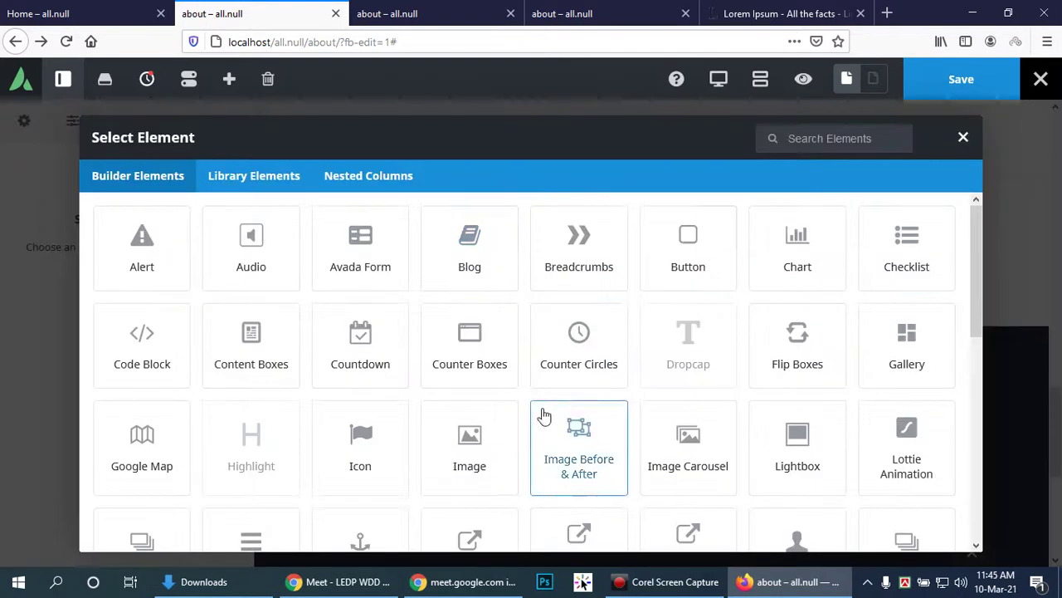
{"action": "left_click", "coordinate": [798, 247]}
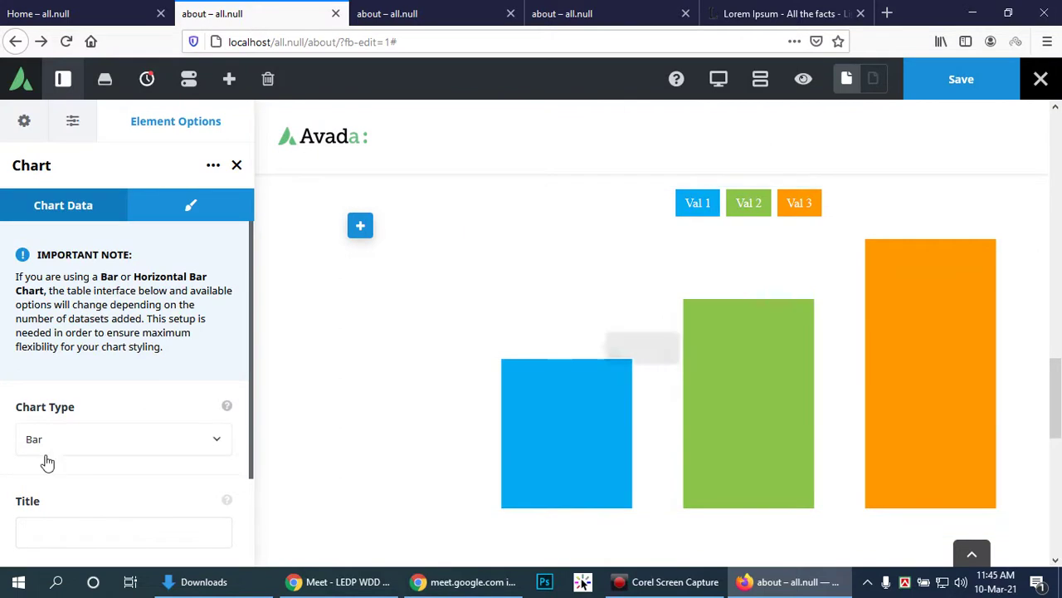
{"action": "scroll", "coordinate": [192, 439], "scroll_direction": "down", "scroll_amount": 2}
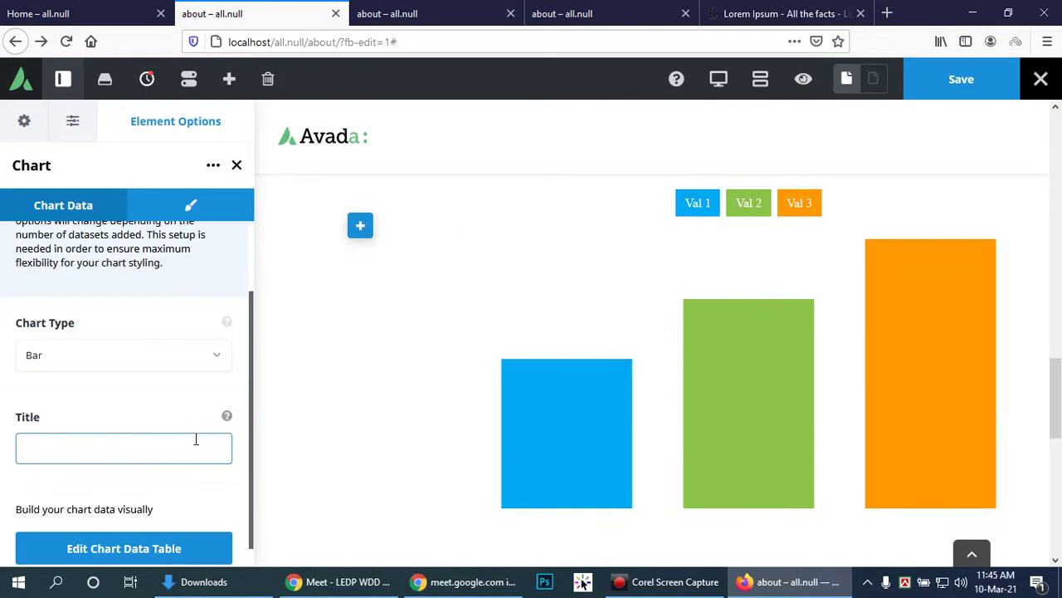
{"action": "scroll", "coordinate": [194, 440], "scroll_direction": "down", "scroll_amount": 1}
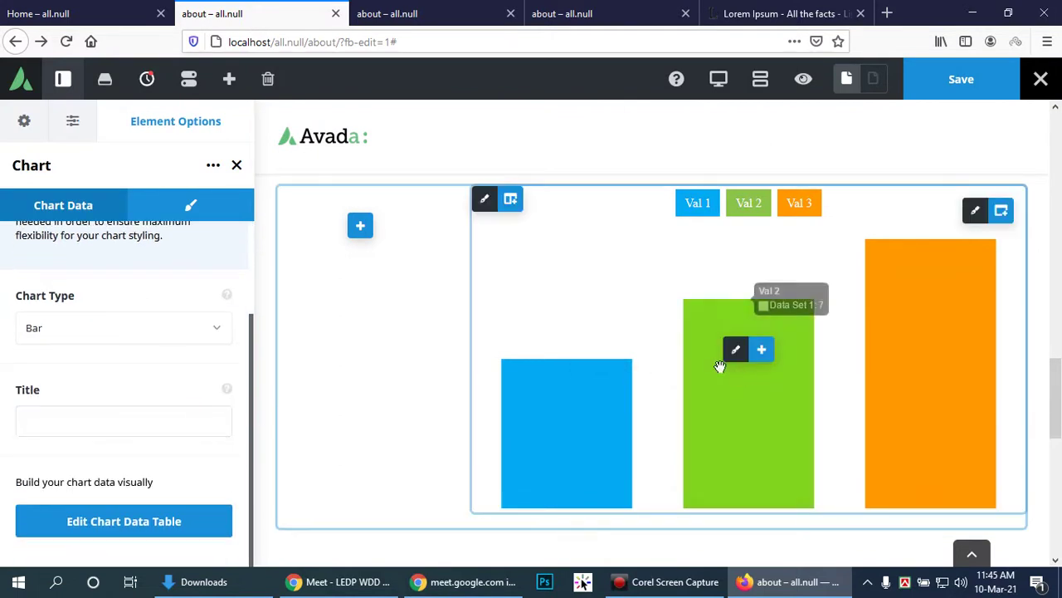
Step: Insert a Lottie Animation into the left quarter column and review its JSON Upload options
{"action": "left_click", "coordinate": [357, 224]}
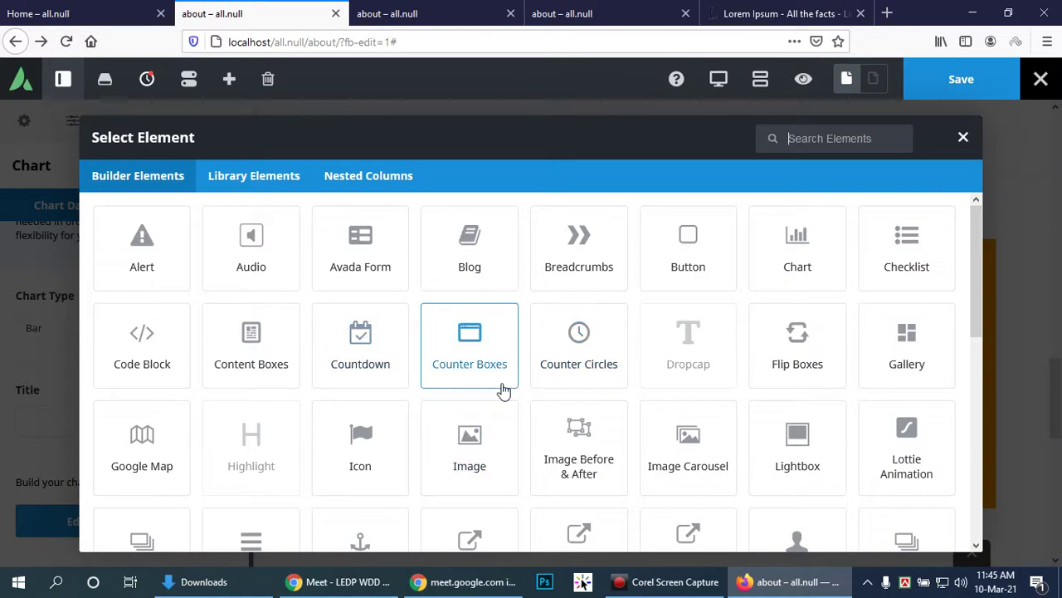
{"action": "scroll", "coordinate": [523, 380], "scroll_direction": "down", "scroll_amount": 1}
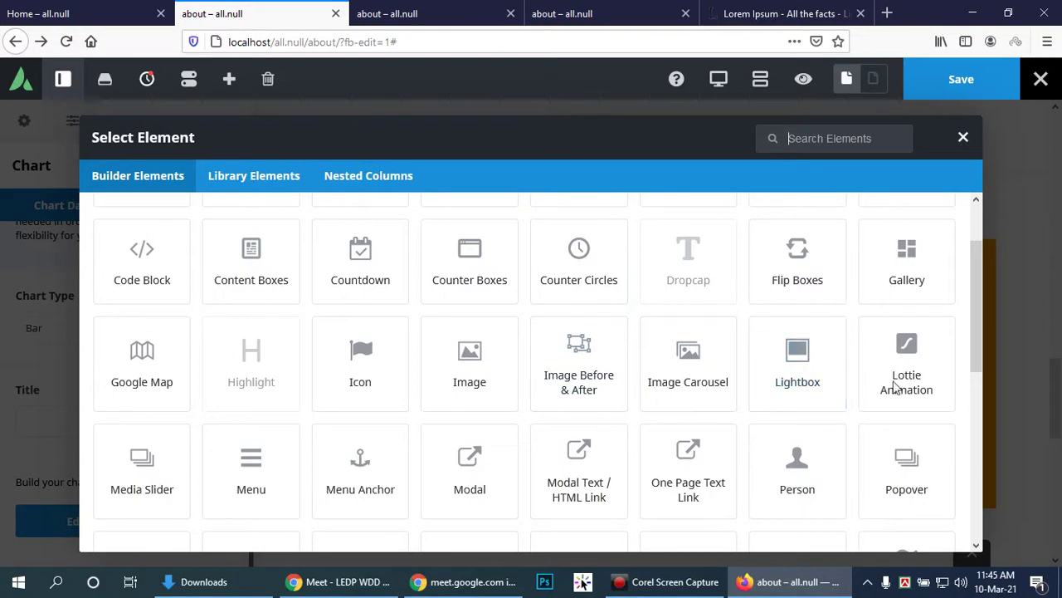
{"action": "left_click", "coordinate": [928, 350]}
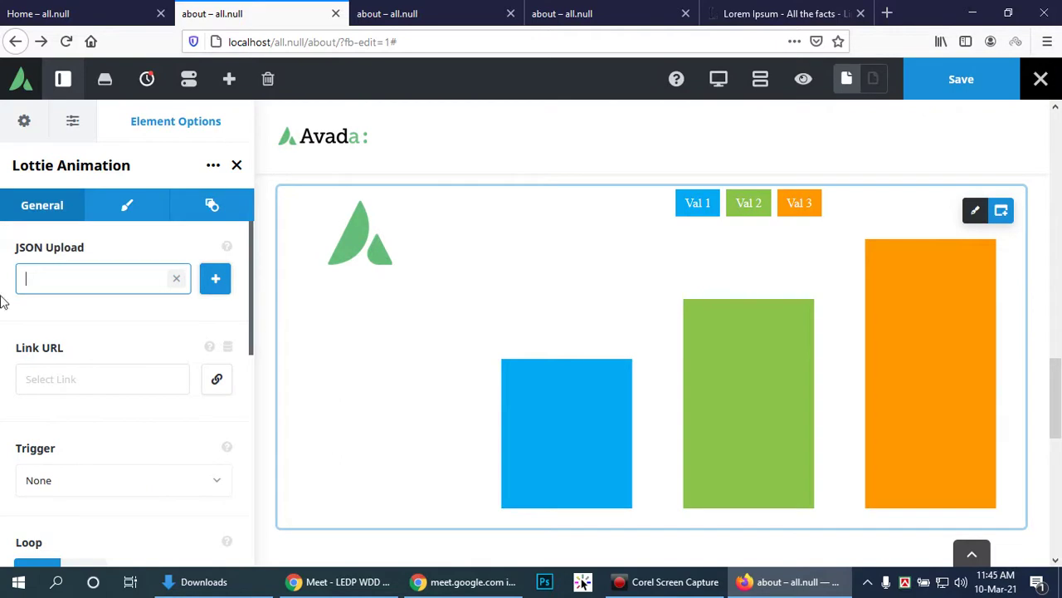
{"action": "left_click", "coordinate": [86, 270]}
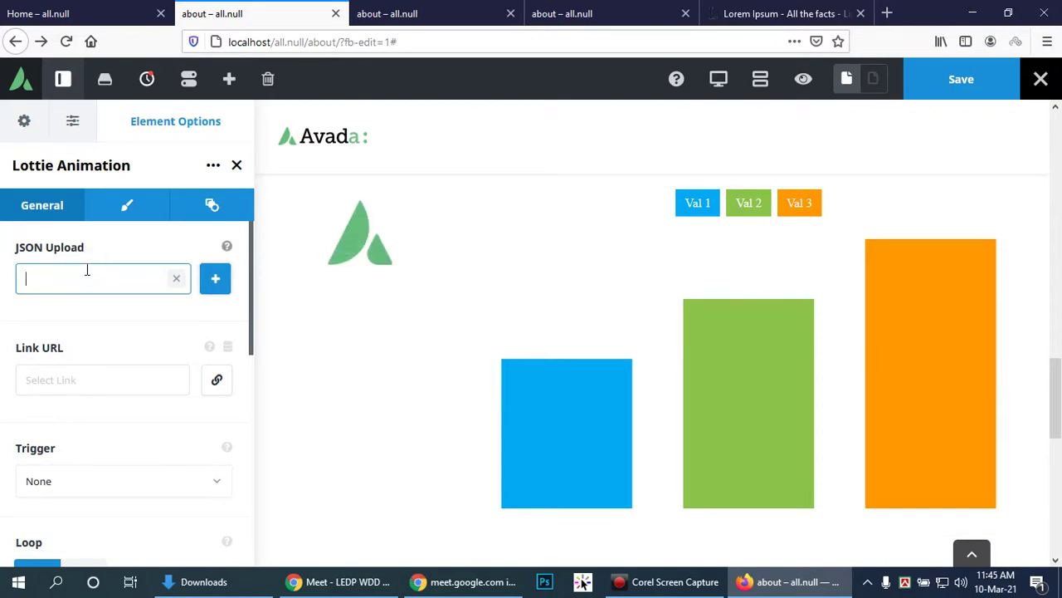
{"action": "scroll", "coordinate": [116, 378], "scroll_direction": "down", "scroll_amount": 2}
{"action": "scroll", "coordinate": [160, 405], "scroll_direction": "down", "scroll_amount": 2}
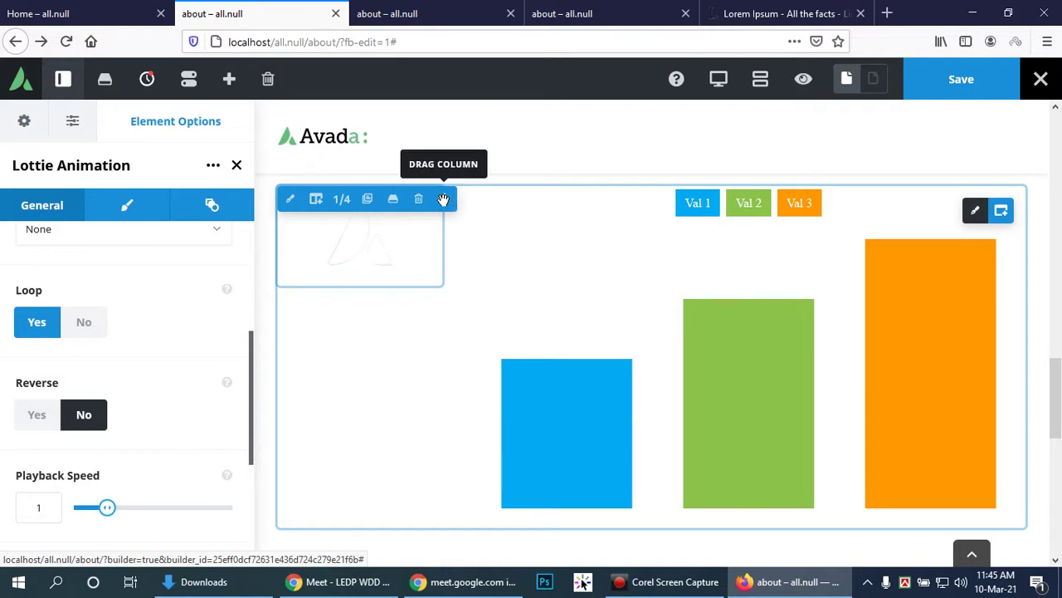
{"action": "left_click_drag", "start_coordinate": [442, 252], "coordinate": [420, 283]}
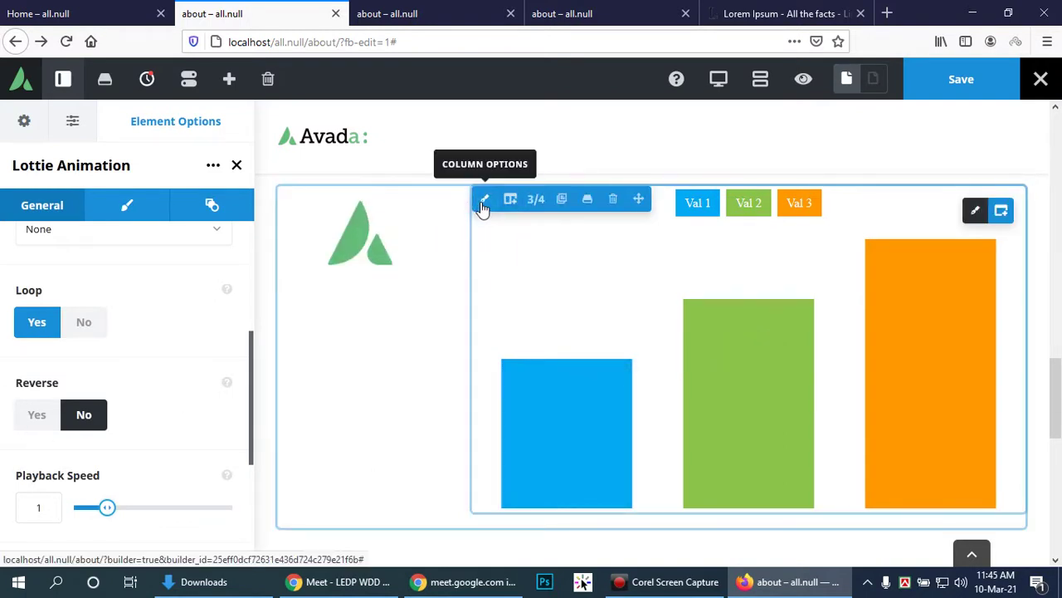
Step: Open the container's options and inspect its Height choices, currently Auto
{"action": "left_click", "coordinate": [973, 213]}
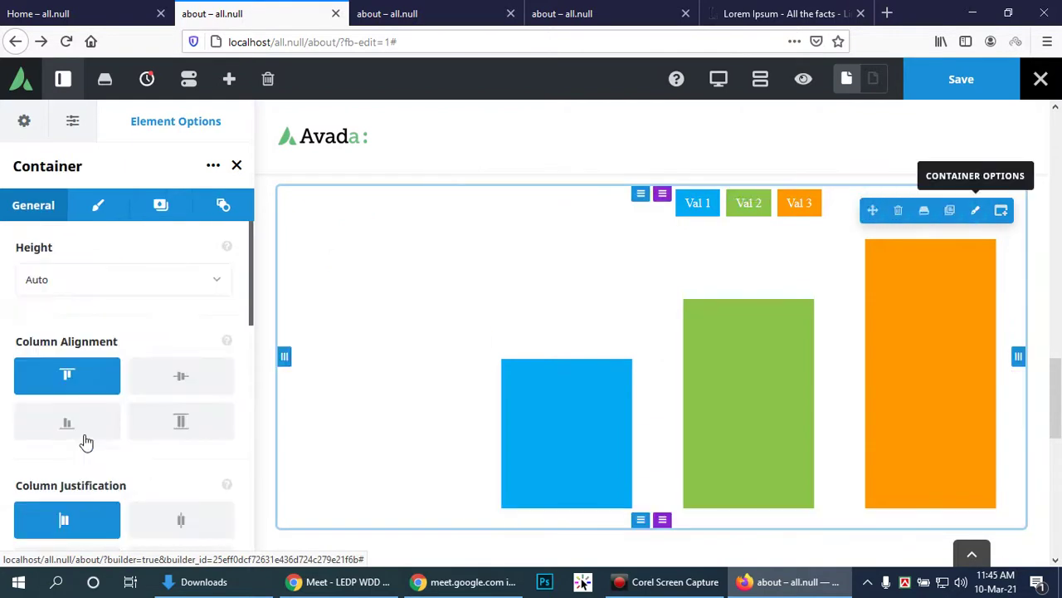
{"action": "mouse_move", "coordinate": [580, 436]}
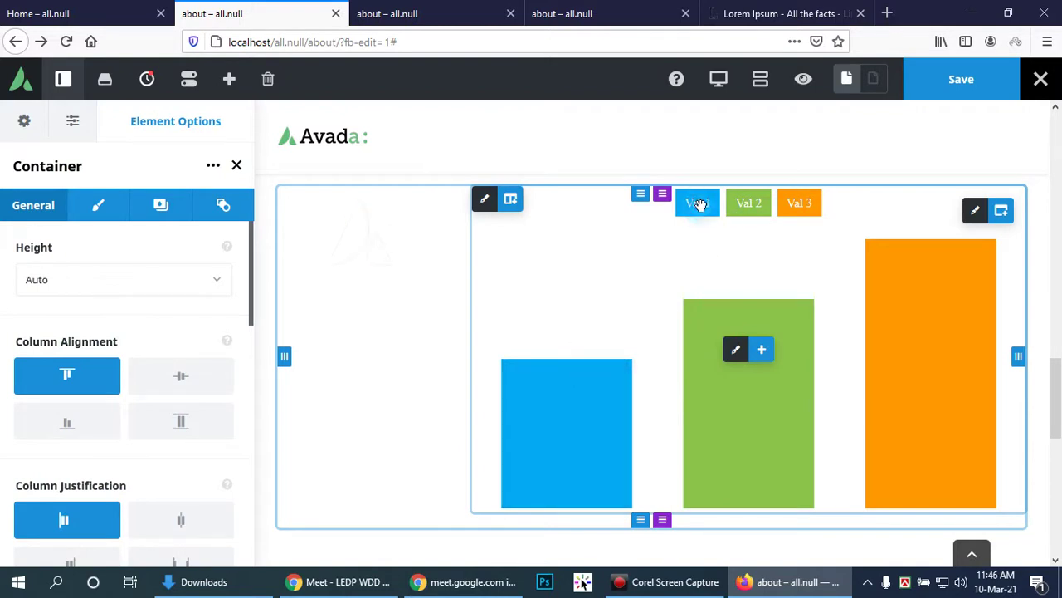
{"action": "left_click", "coordinate": [103, 283]}
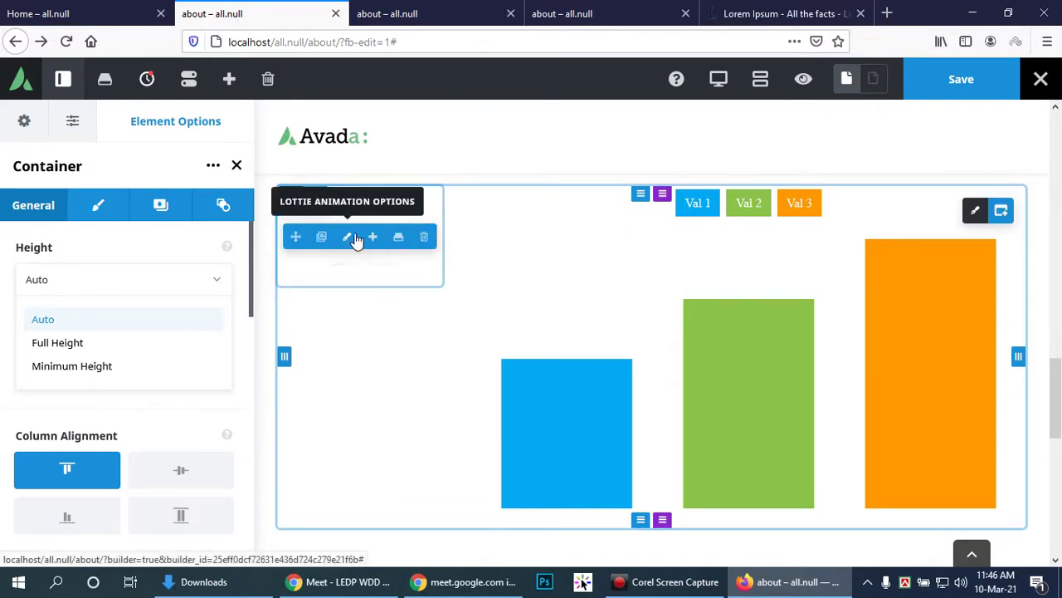
Step: Give the Lottie Animation a Fade entrance animation from the left at speed 0.3
{"action": "left_click", "coordinate": [347, 239]}
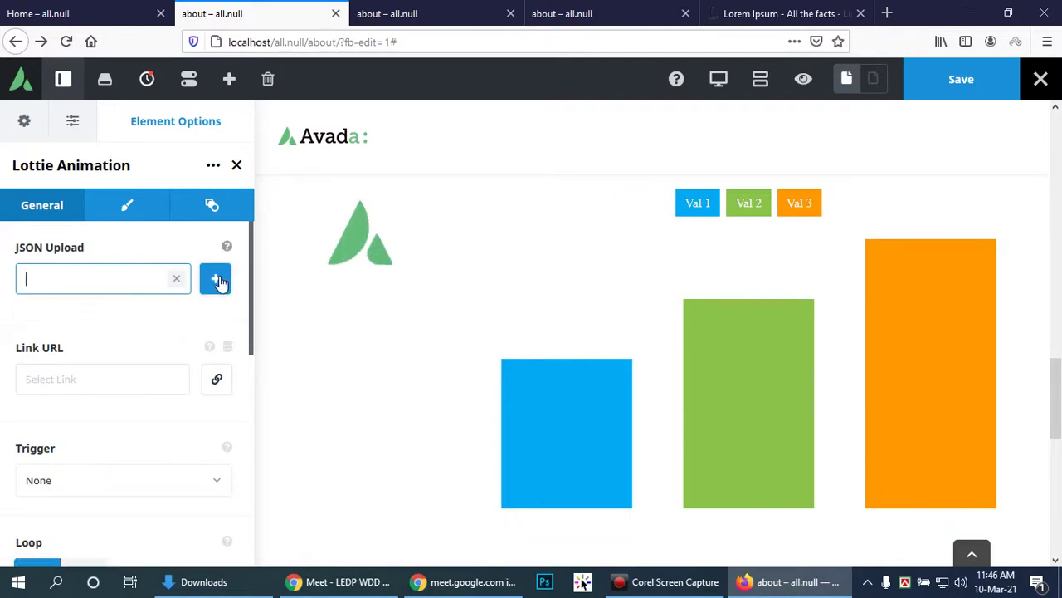
{"action": "left_click", "coordinate": [126, 206]}
{"action": "left_click", "coordinate": [217, 206]}
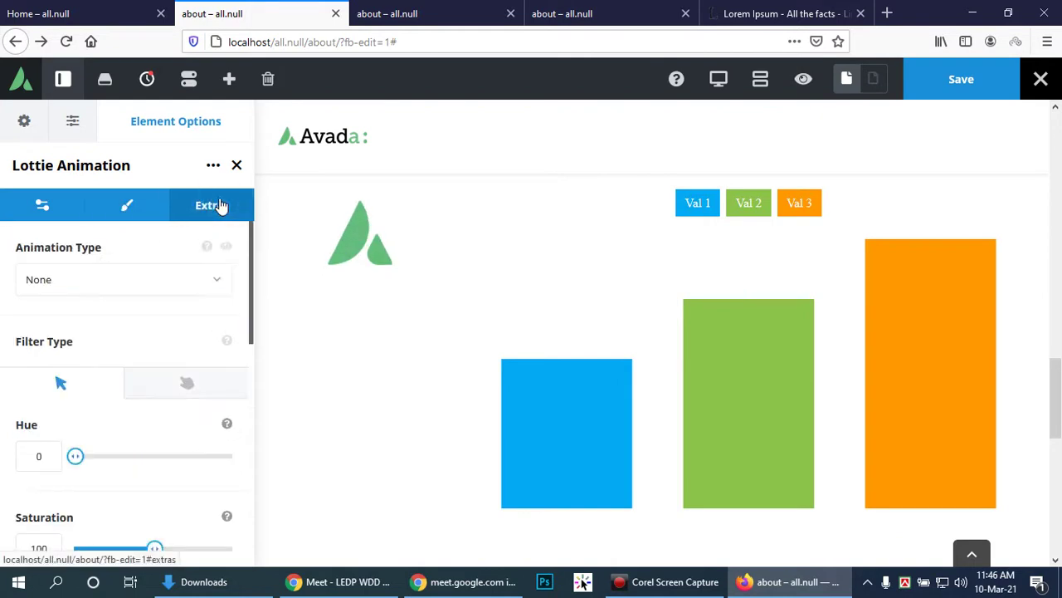
{"action": "left_click", "coordinate": [139, 287]}
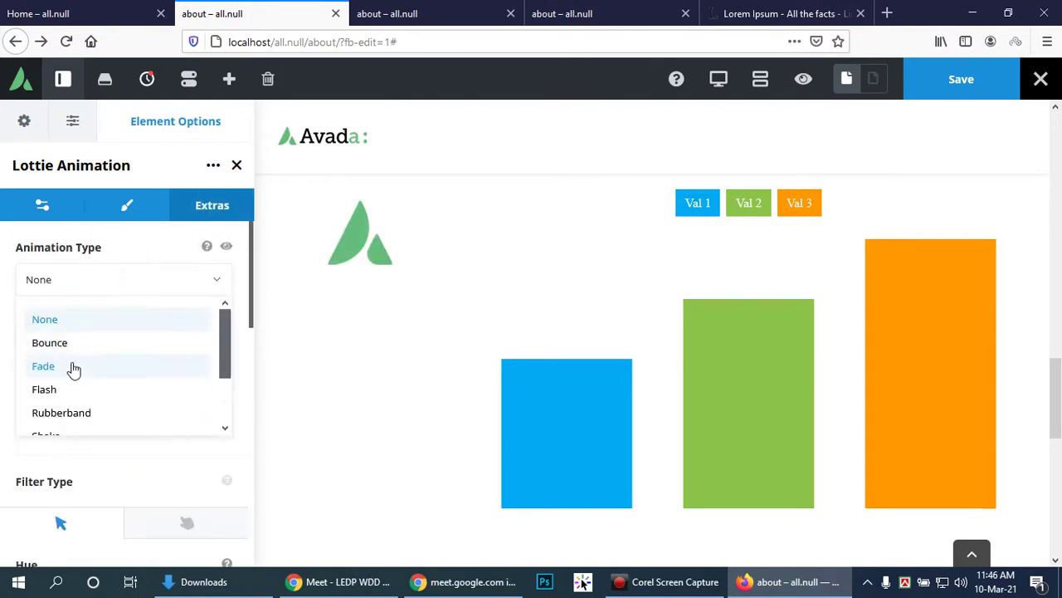
{"action": "left_click", "coordinate": [74, 368]}
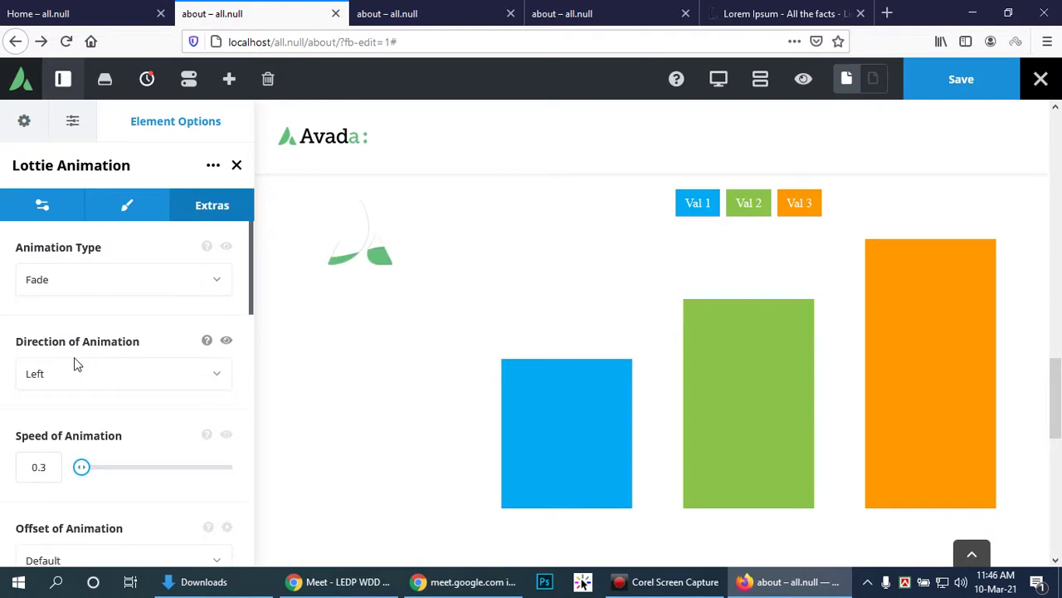
{"action": "scroll", "coordinate": [133, 319], "scroll_direction": "down", "scroll_amount": 2}
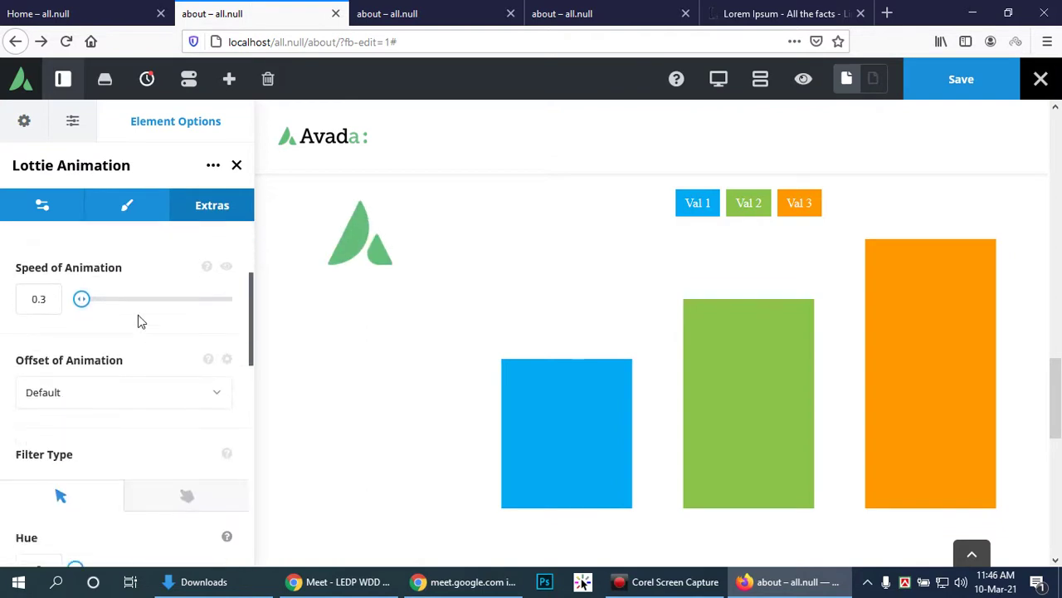
{"action": "scroll", "coordinate": [138, 315], "scroll_direction": "down", "scroll_amount": 2}
{"action": "left_click", "coordinate": [107, 207]}
{"action": "left_click", "coordinate": [42, 205]}
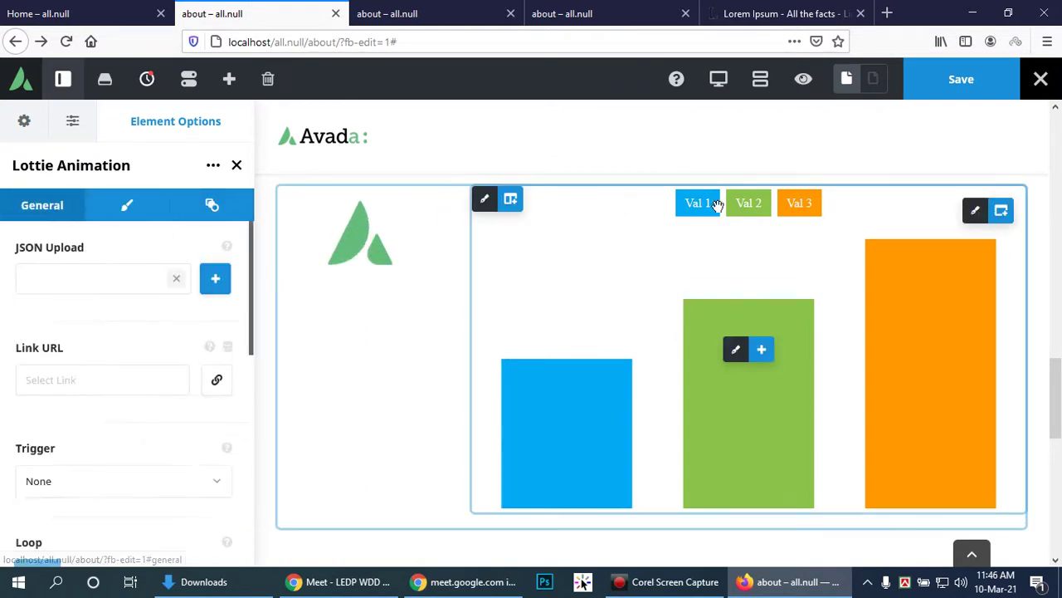
Step: Look through the container row's settings and the chart column's options
{"action": "left_click", "coordinate": [977, 212]}
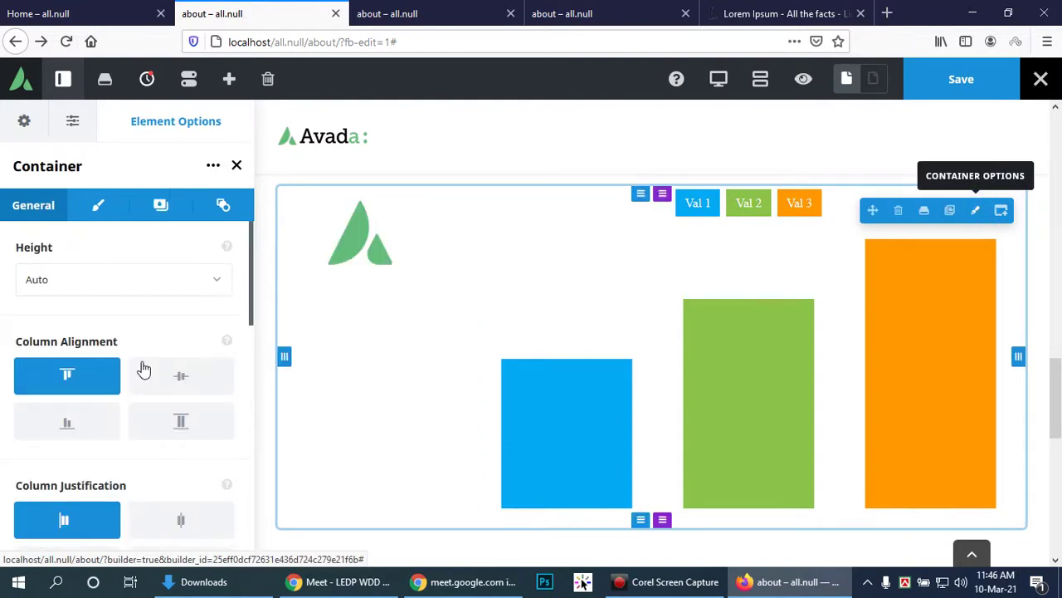
{"action": "scroll", "coordinate": [166, 359], "scroll_direction": "down", "scroll_amount": 3}
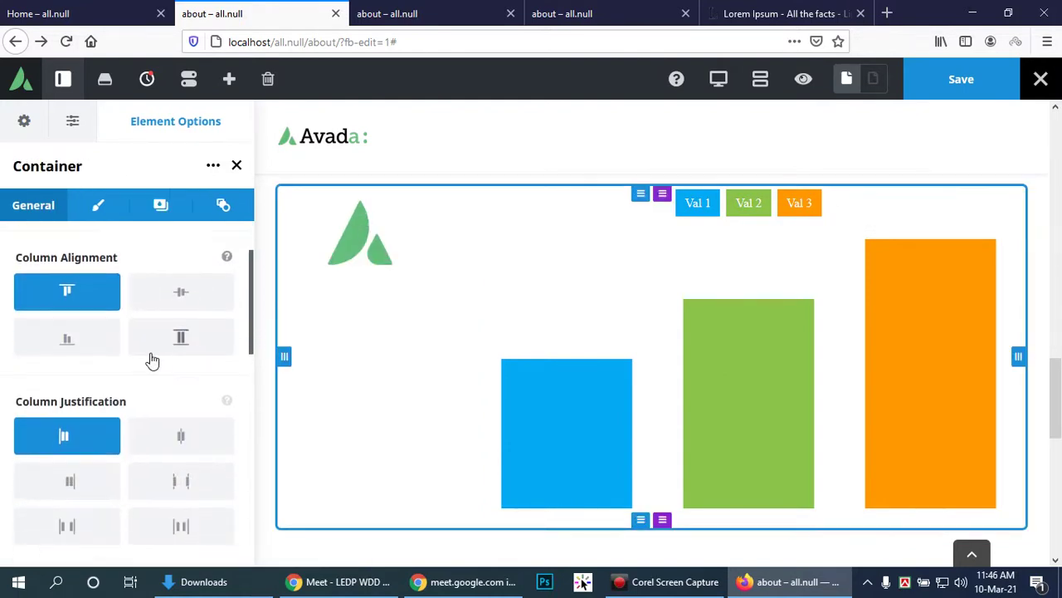
{"action": "scroll", "coordinate": [143, 388], "scroll_direction": "down", "scroll_amount": 3}
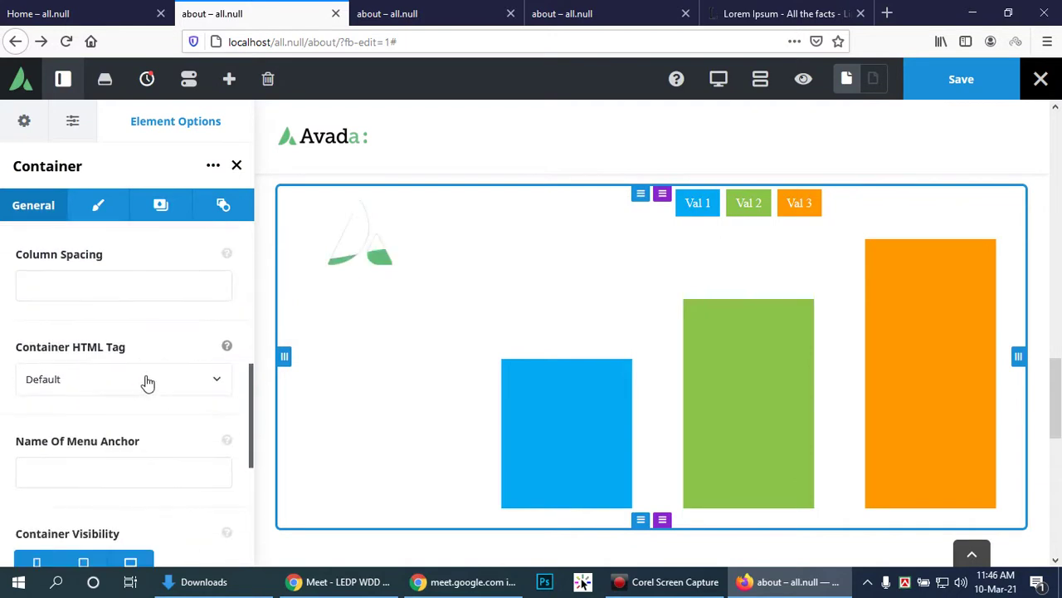
{"action": "scroll", "coordinate": [148, 382], "scroll_direction": "down", "scroll_amount": 4}
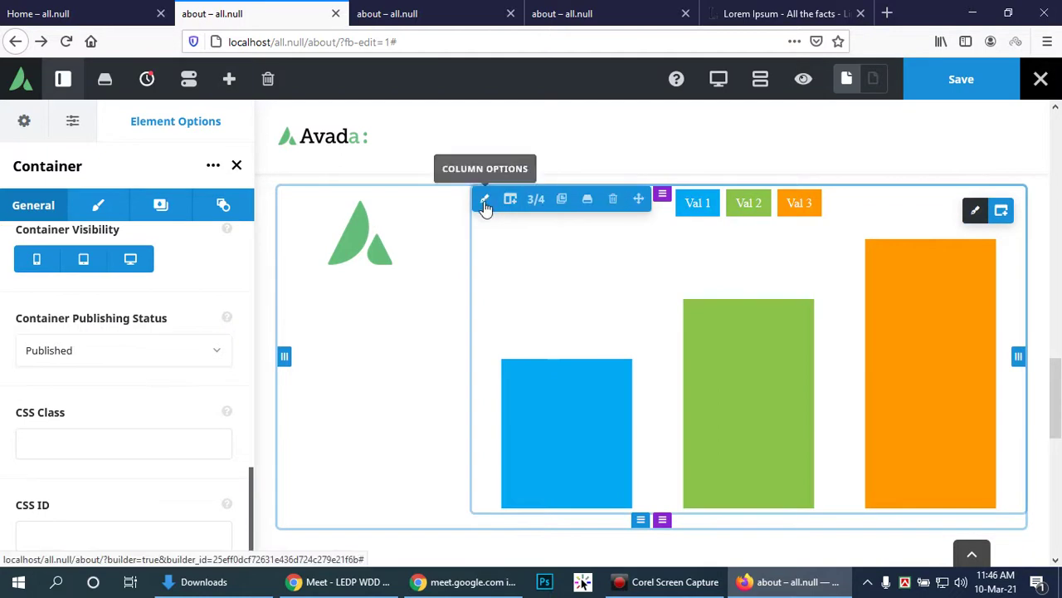
{"action": "left_click", "coordinate": [975, 214]}
{"action": "scroll", "coordinate": [858, 301], "scroll_direction": "down", "scroll_amount": 3}
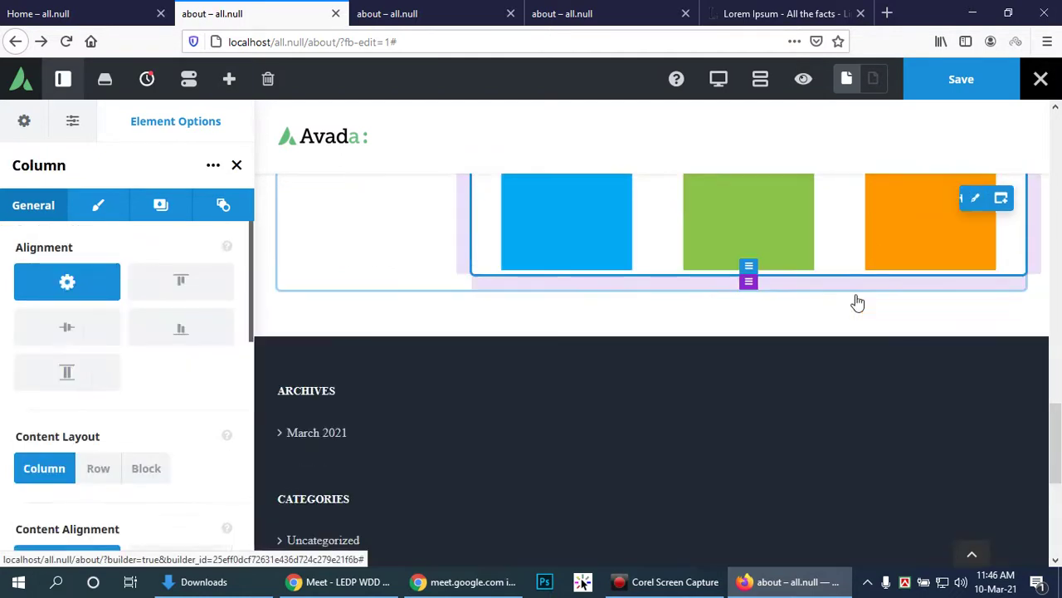
{"action": "scroll", "coordinate": [856, 304], "scroll_direction": "up", "scroll_amount": 2}
Step: Show the container's Background and Extras settings, where Animation Type is None
{"action": "left_click", "coordinate": [553, 325]}
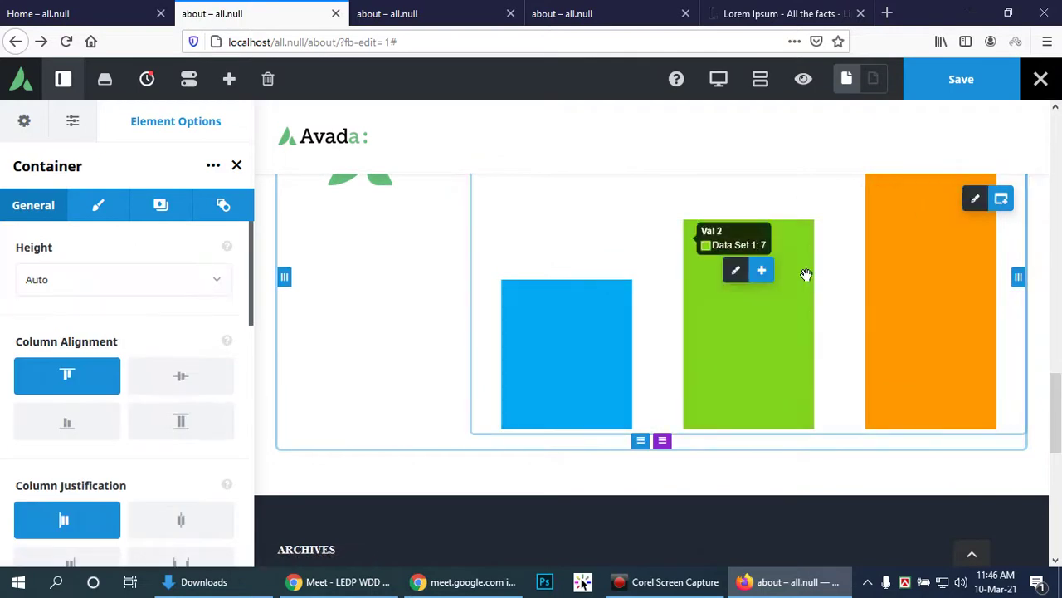
{"action": "mouse_move", "coordinate": [615, 327]}
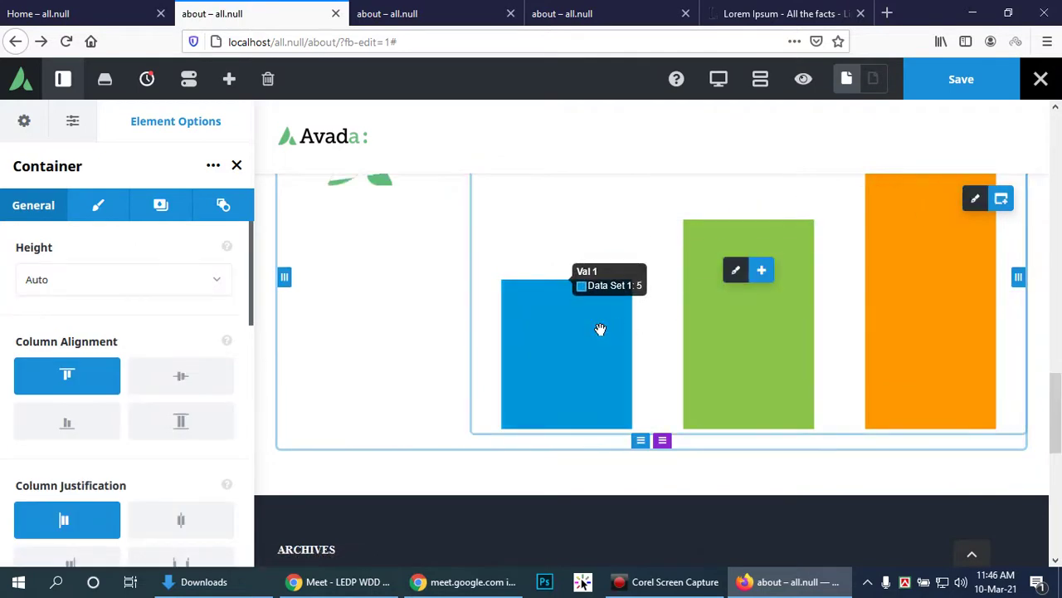
{"action": "mouse_move", "coordinate": [944, 325]}
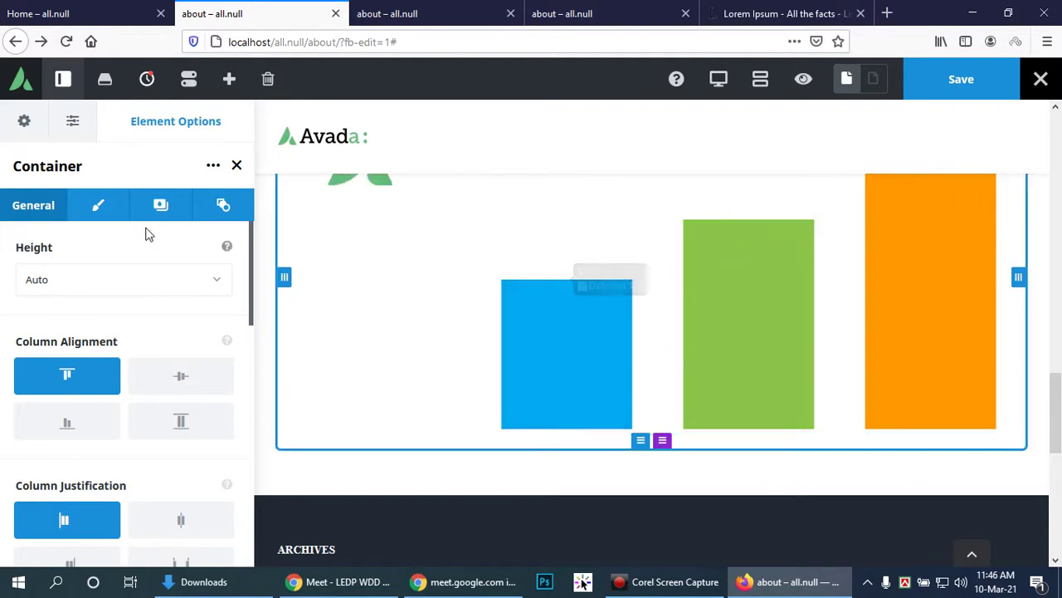
{"action": "left_click", "coordinate": [160, 208]}
{"action": "left_click", "coordinate": [224, 209]}
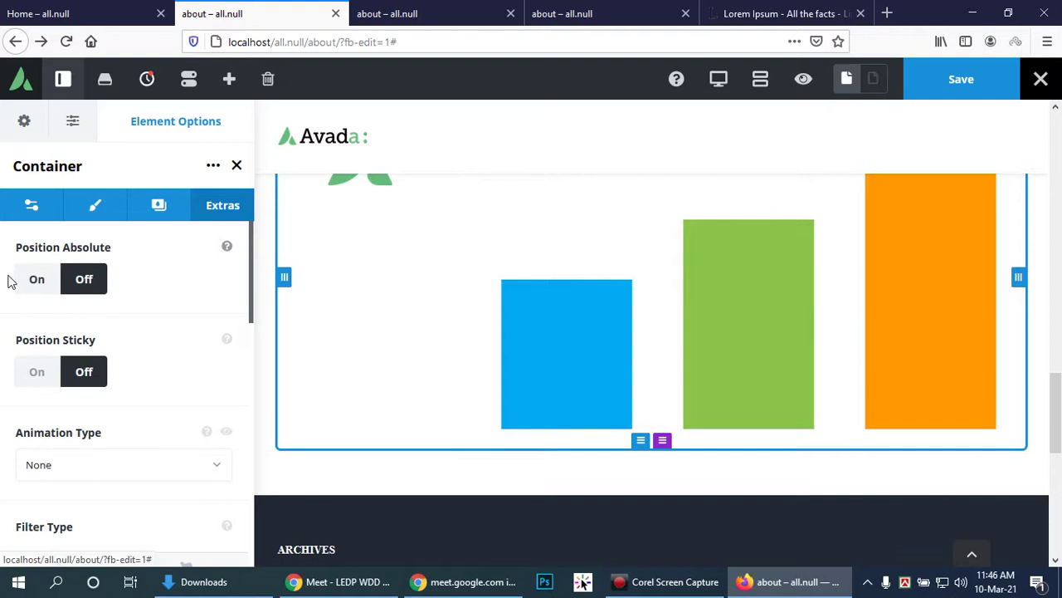
{"action": "scroll", "coordinate": [360, 304], "scroll_direction": "up", "scroll_amount": 2}
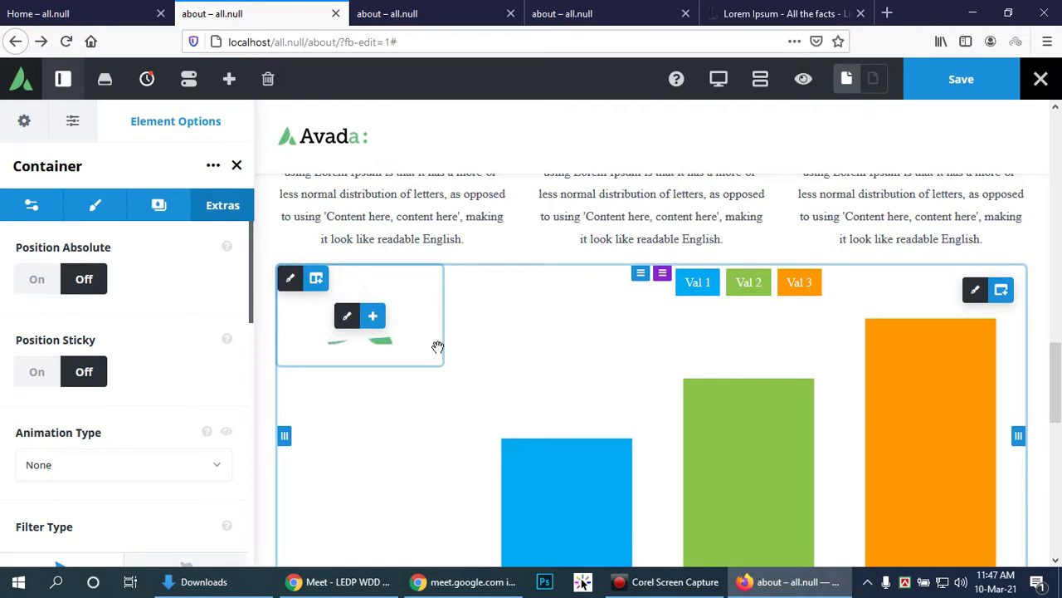
Step: Look through the container's background image and gradient options, then return to Color
{"action": "left_click", "coordinate": [141, 215]}
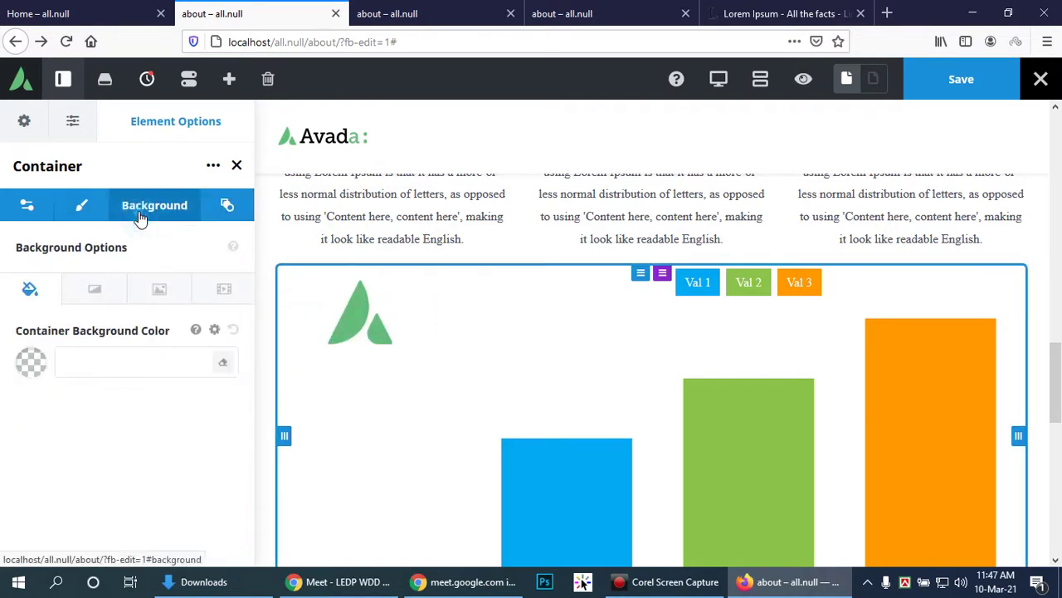
{"action": "left_click", "coordinate": [159, 295]}
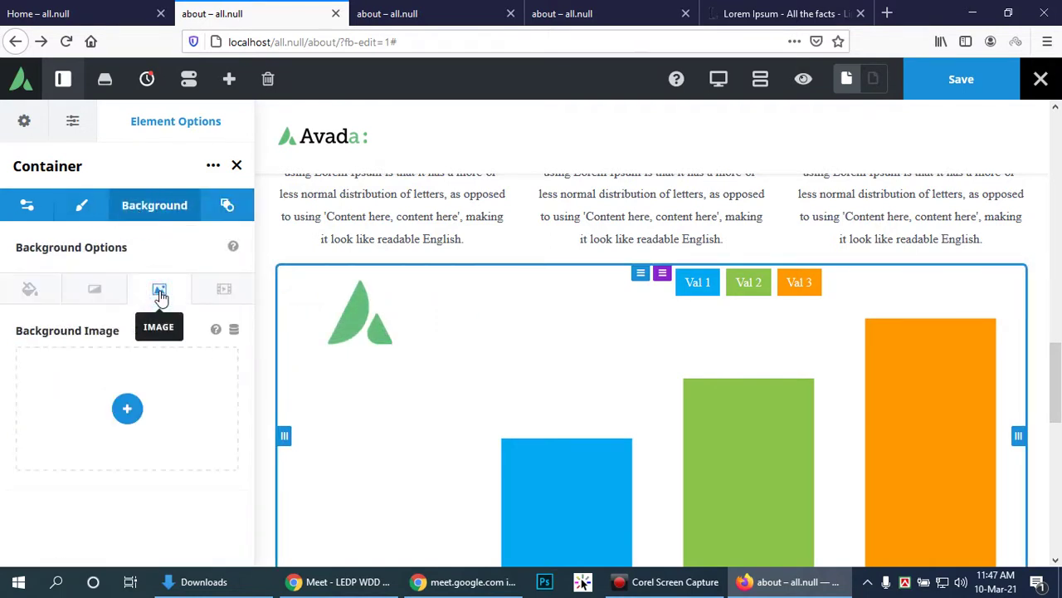
{"action": "left_click", "coordinate": [96, 292]}
{"action": "left_click", "coordinate": [31, 289]}
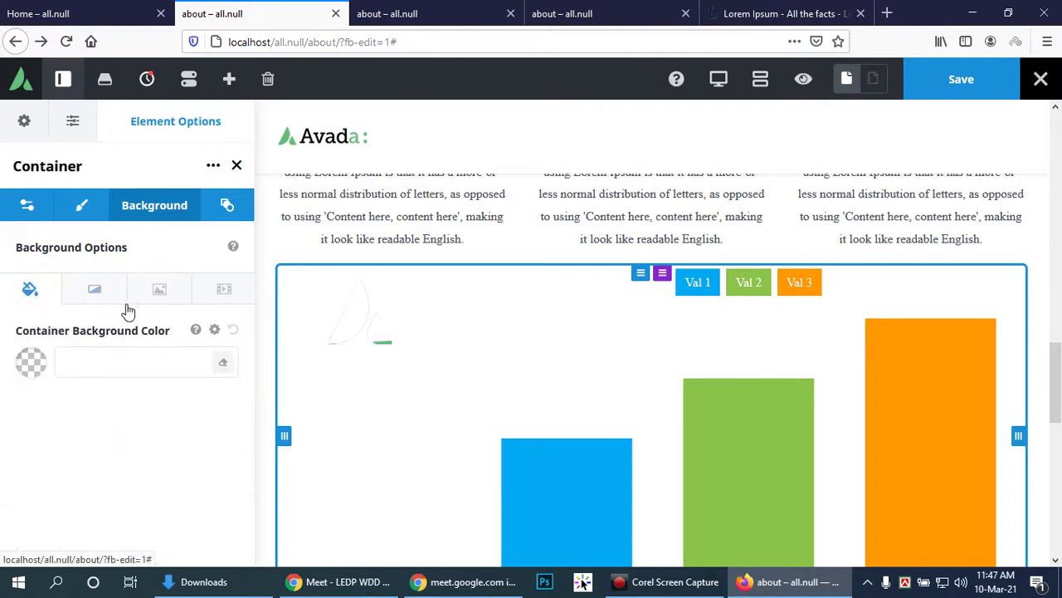
Step: Clear the container background colour and pick purple #922c93 instead
{"action": "left_click", "coordinate": [222, 362]}
{"action": "left_click", "coordinate": [32, 363]}
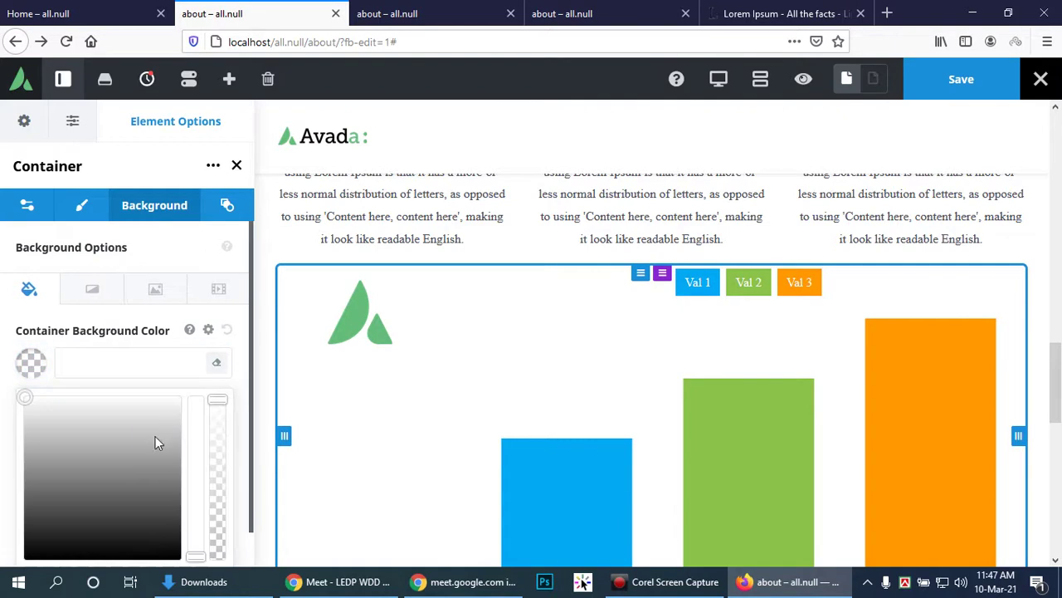
{"action": "left_click", "coordinate": [147, 446]}
{"action": "scroll", "coordinate": [137, 444], "scroll_direction": "down", "scroll_amount": 1}
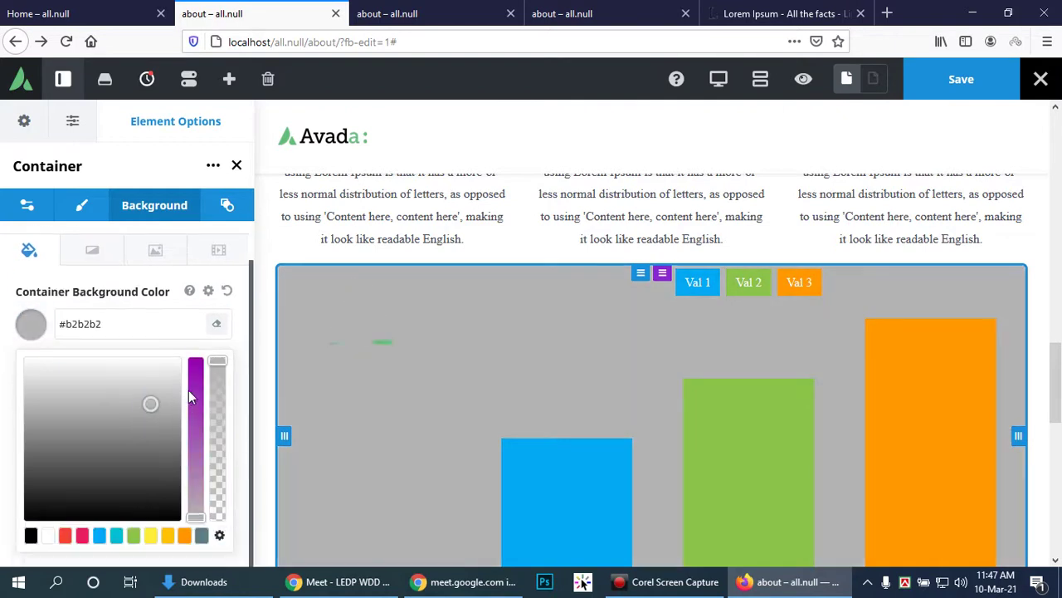
{"action": "left_click", "coordinate": [195, 381]}
{"action": "left_click", "coordinate": [196, 408]}
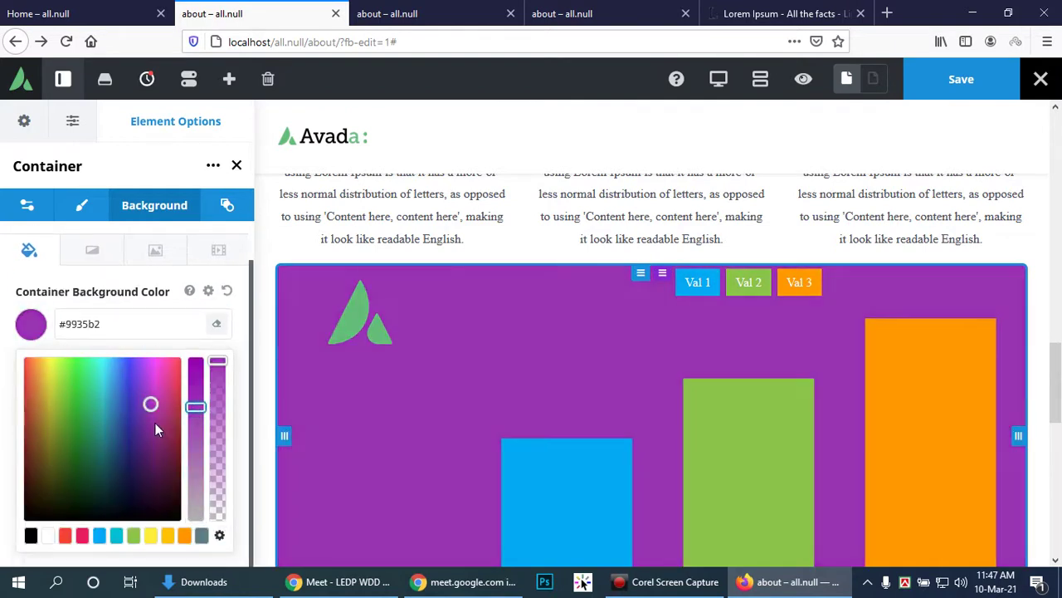
{"action": "left_click", "coordinate": [155, 423]}
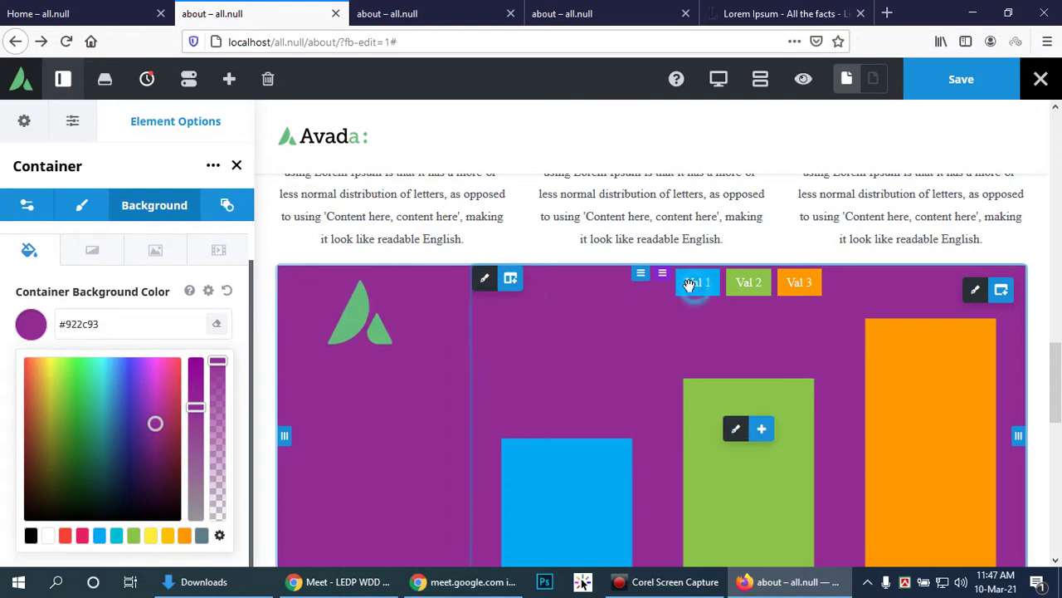
{"action": "left_click", "coordinate": [83, 207]}
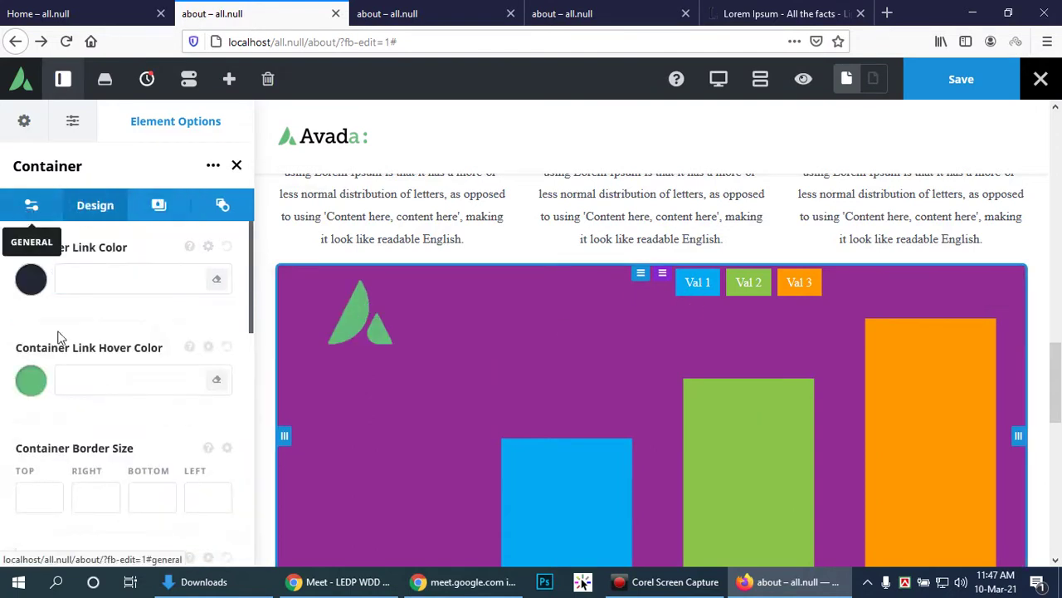
Step: Scroll through the container's Design options, then show its General layout settings with height on Auto
{"action": "scroll", "coordinate": [780, 390], "scroll_direction": "down", "scroll_amount": 2}
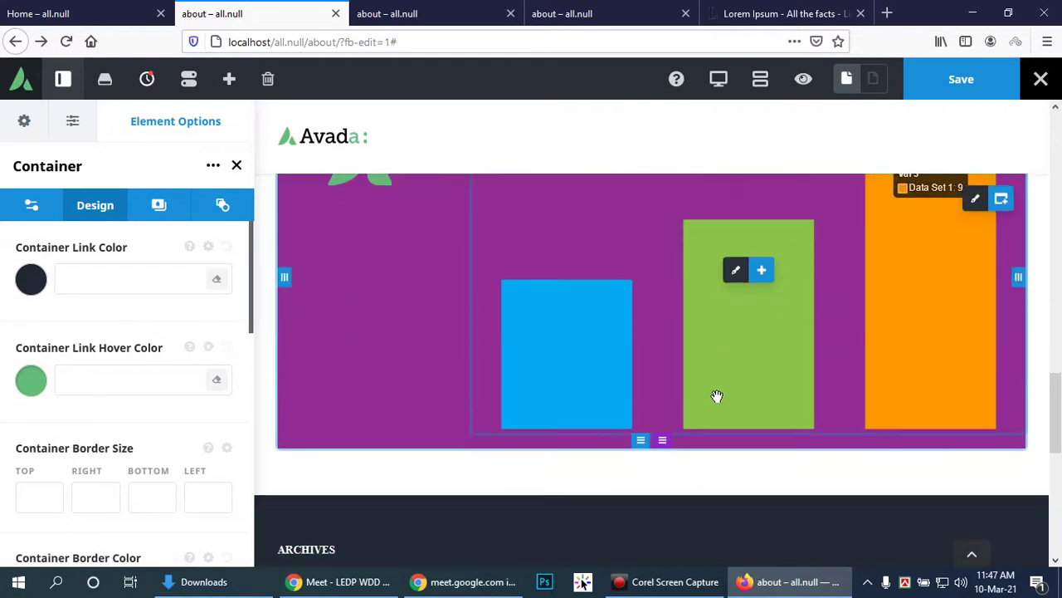
{"action": "scroll", "coordinate": [581, 394], "scroll_direction": "up", "scroll_amount": 1}
{"action": "scroll", "coordinate": [129, 418], "scroll_direction": "down", "scroll_amount": 5}
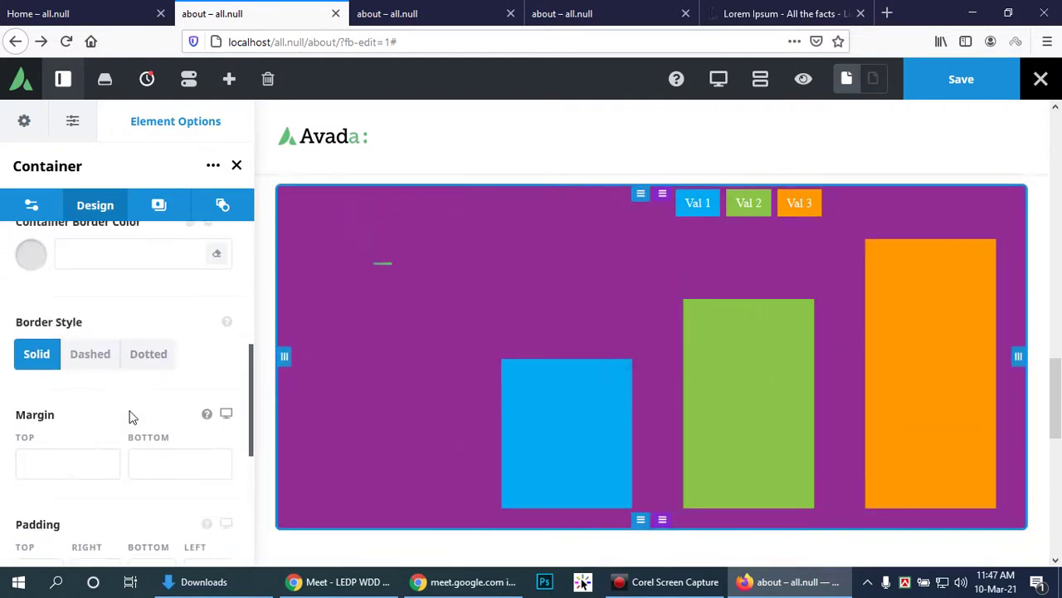
{"action": "scroll", "coordinate": [149, 421], "scroll_direction": "down", "scroll_amount": 2}
{"action": "scroll", "coordinate": [664, 436], "scroll_direction": "down", "scroll_amount": 1}
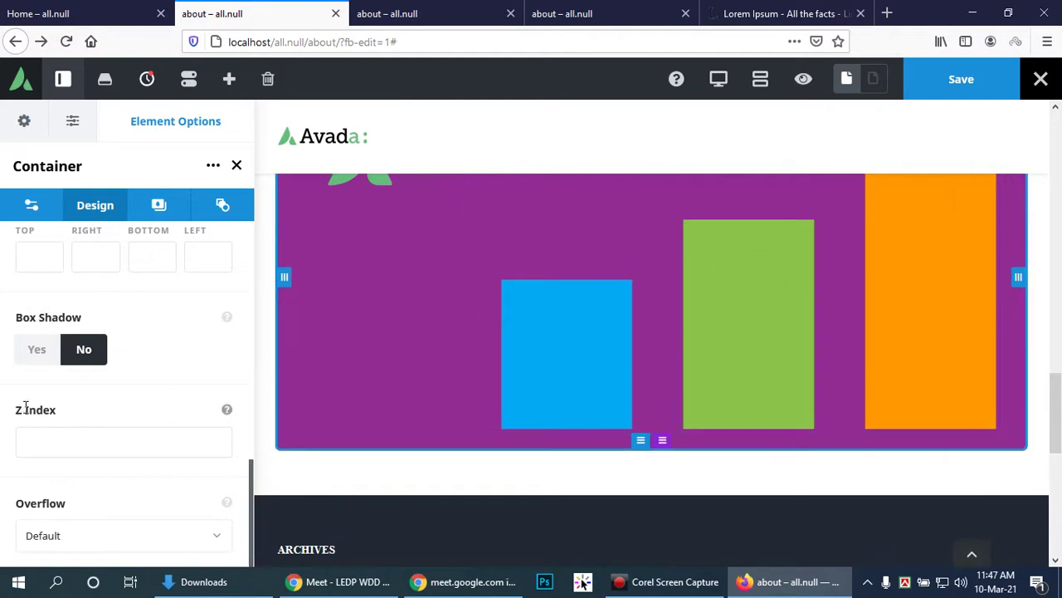
{"action": "scroll", "coordinate": [913, 415], "scroll_direction": "up", "scroll_amount": 3}
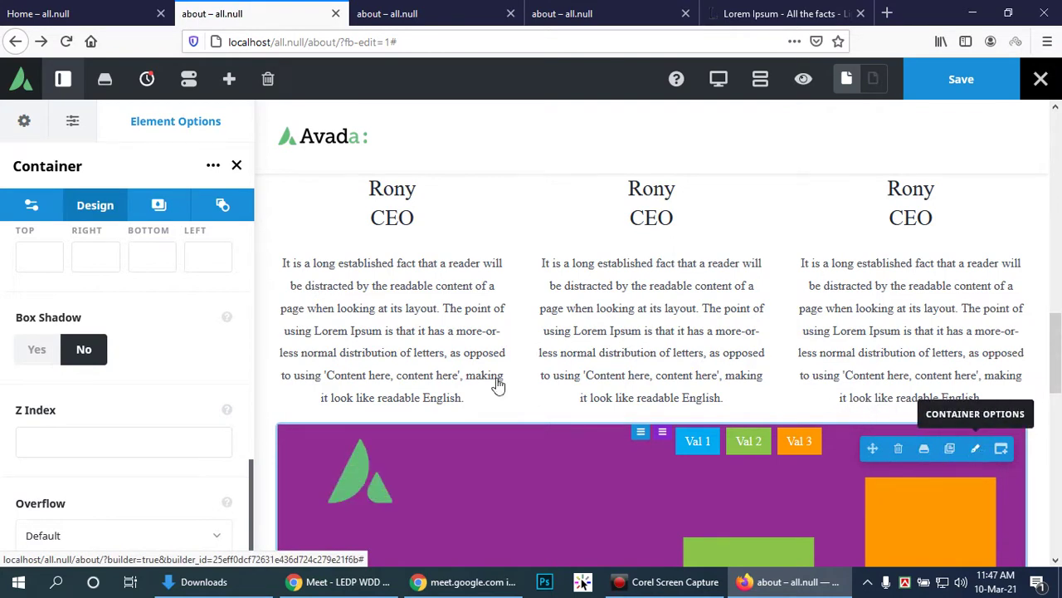
{"action": "scroll", "coordinate": [176, 357], "scroll_direction": "up", "scroll_amount": 10}
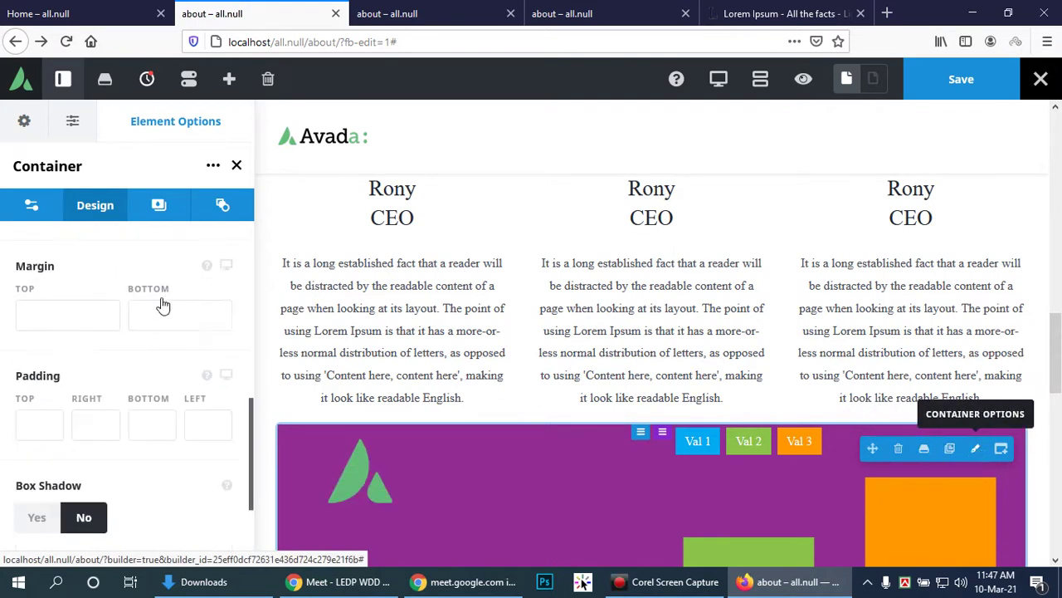
{"action": "left_click", "coordinate": [28, 209]}
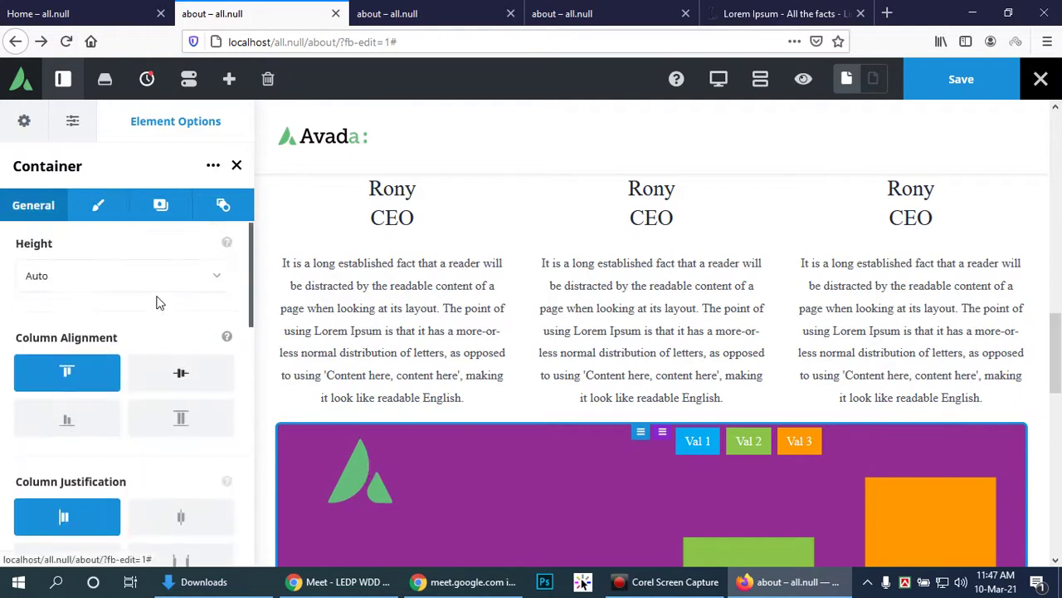
Step: Set the container height to Full Height, trying 100% Height Scroll on and back off
{"action": "left_click", "coordinate": [217, 282]}
{"action": "left_click", "coordinate": [73, 341]}
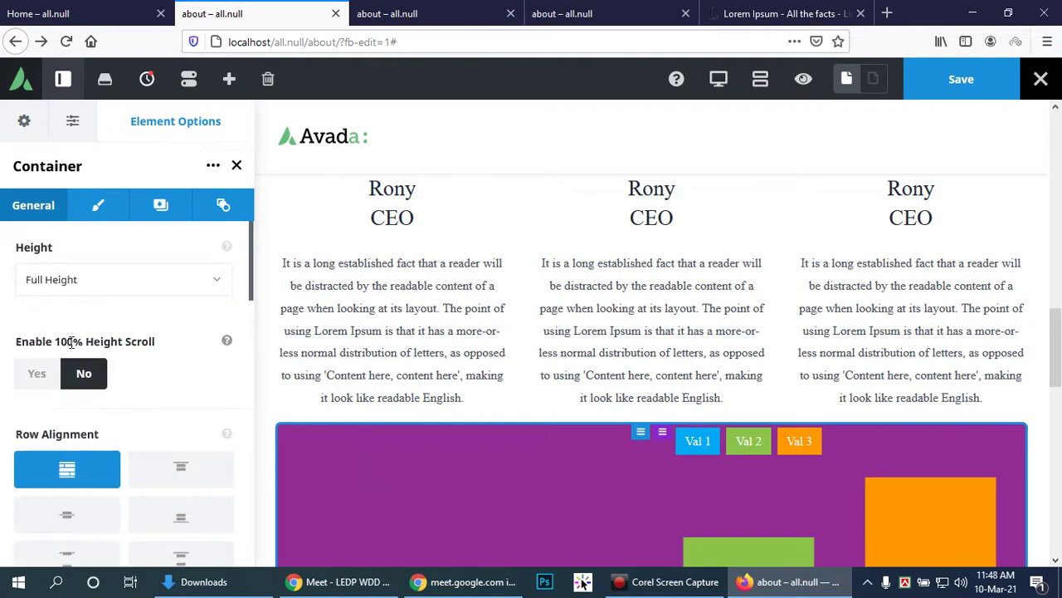
{"action": "scroll", "coordinate": [634, 339], "scroll_direction": "down", "scroll_amount": 3}
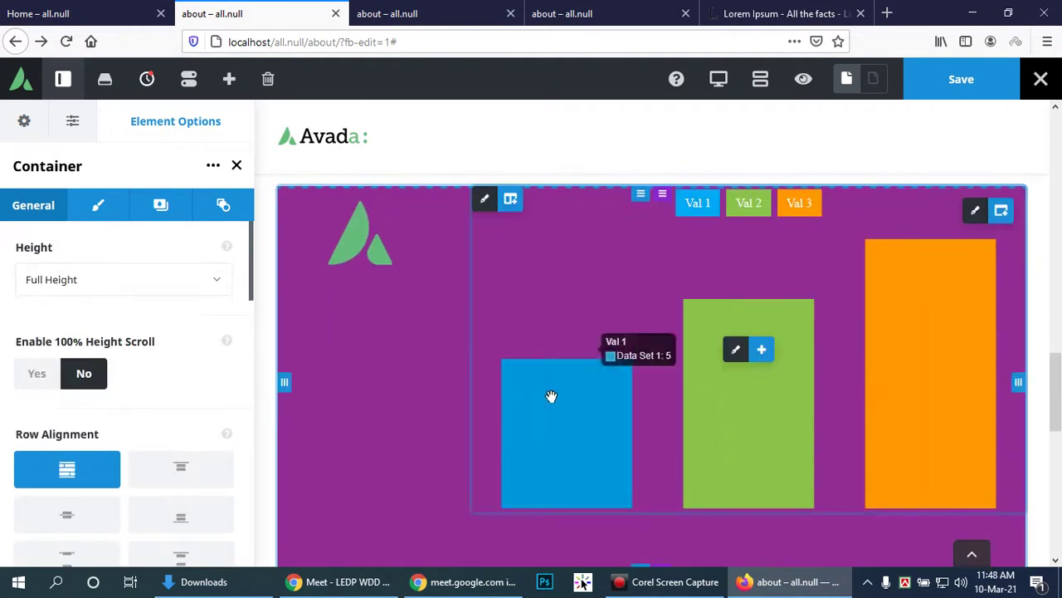
{"action": "left_click", "coordinate": [33, 380]}
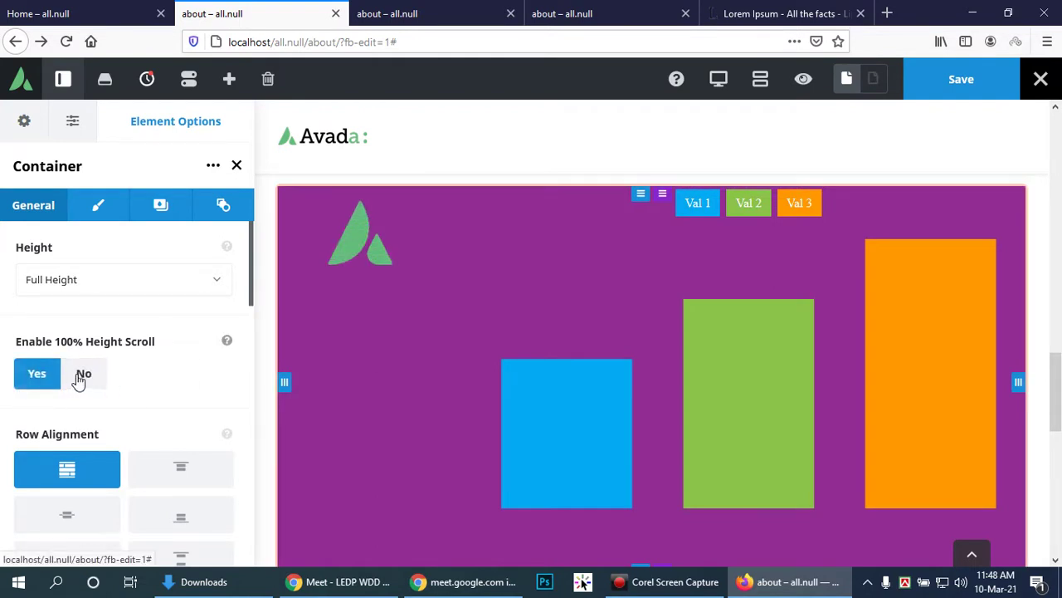
{"action": "scroll", "coordinate": [744, 355], "scroll_direction": "down", "scroll_amount": 3}
{"action": "scroll", "coordinate": [745, 358], "scroll_direction": "up", "scroll_amount": 2}
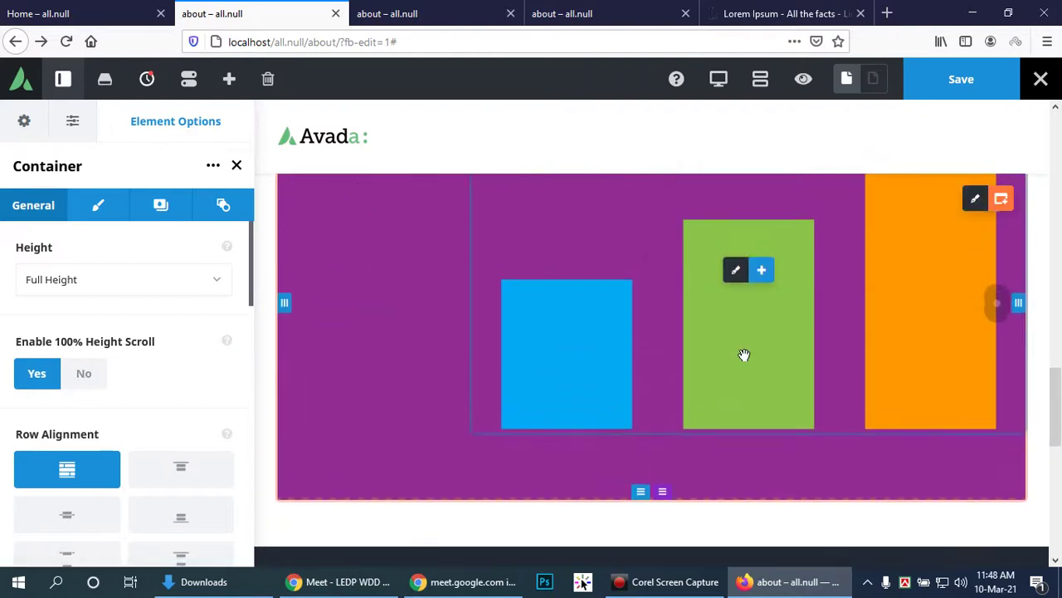
{"action": "left_click", "coordinate": [88, 373]}
Step: Scroll down the page and start adding a new container after the chart row
{"action": "scroll", "coordinate": [154, 387], "scroll_direction": "down", "scroll_amount": 2}
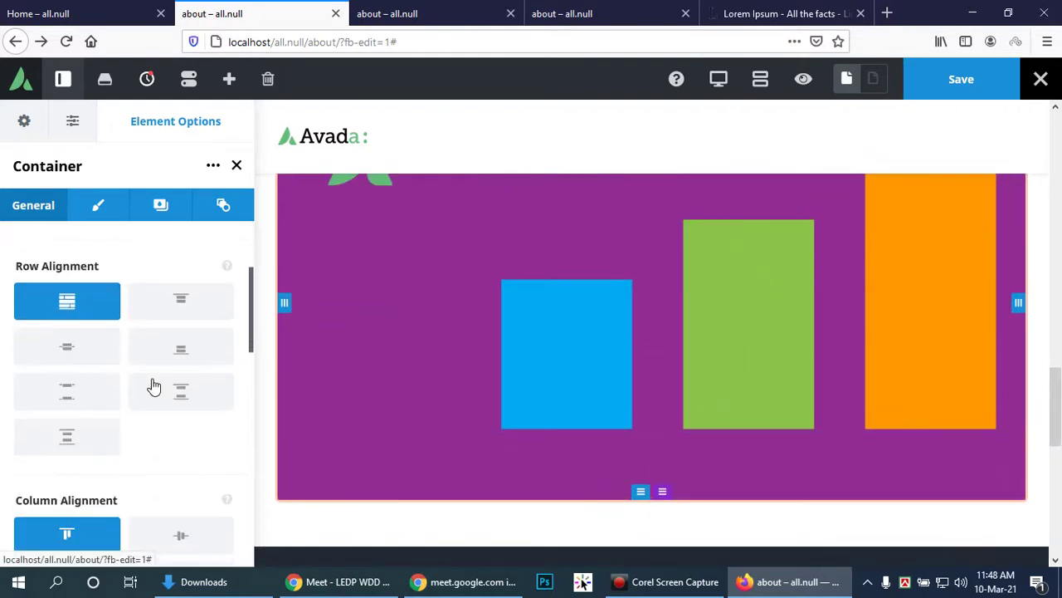
{"action": "scroll", "coordinate": [204, 368], "scroll_direction": "down", "scroll_amount": 5}
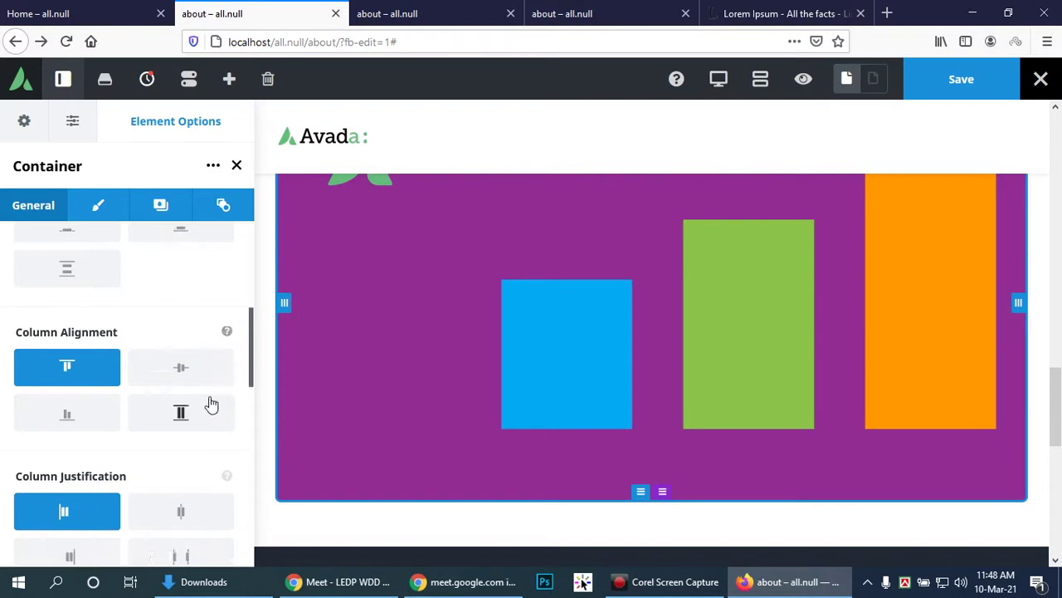
{"action": "scroll", "coordinate": [209, 397], "scroll_direction": "down", "scroll_amount": 3}
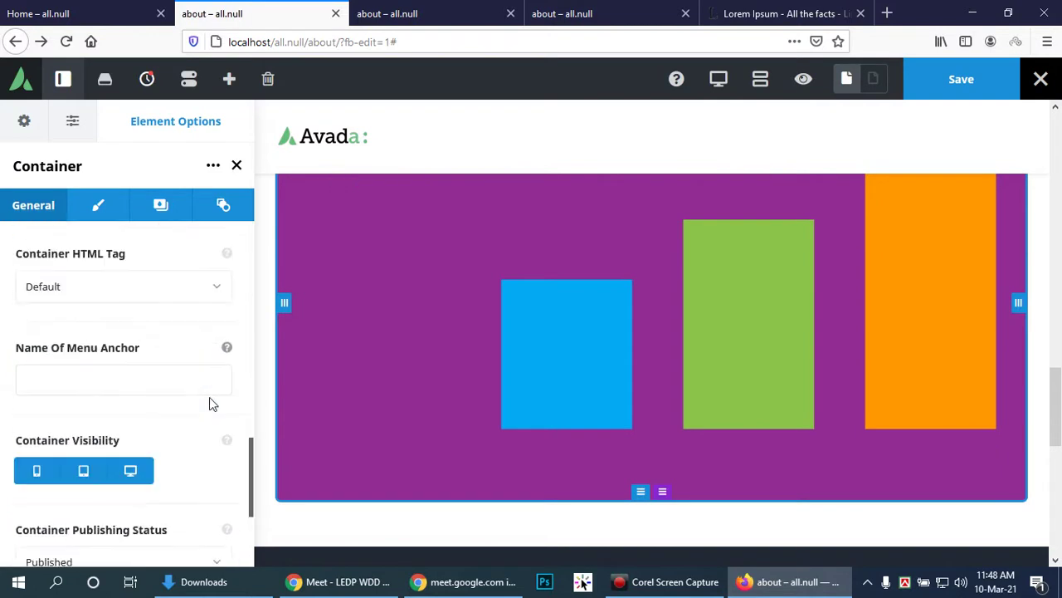
{"action": "scroll", "coordinate": [515, 388], "scroll_direction": "down", "scroll_amount": 2}
{"action": "scroll", "coordinate": [660, 388], "scroll_direction": "down", "scroll_amount": 3}
{"action": "scroll", "coordinate": [660, 387], "scroll_direction": "up", "scroll_amount": 4}
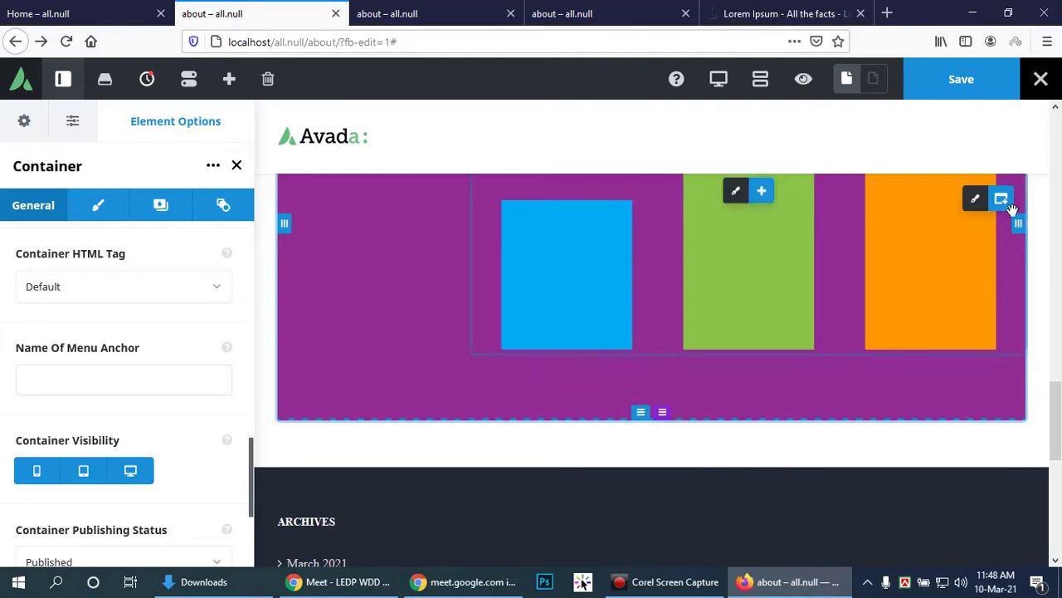
{"action": "left_click", "coordinate": [1002, 201]}
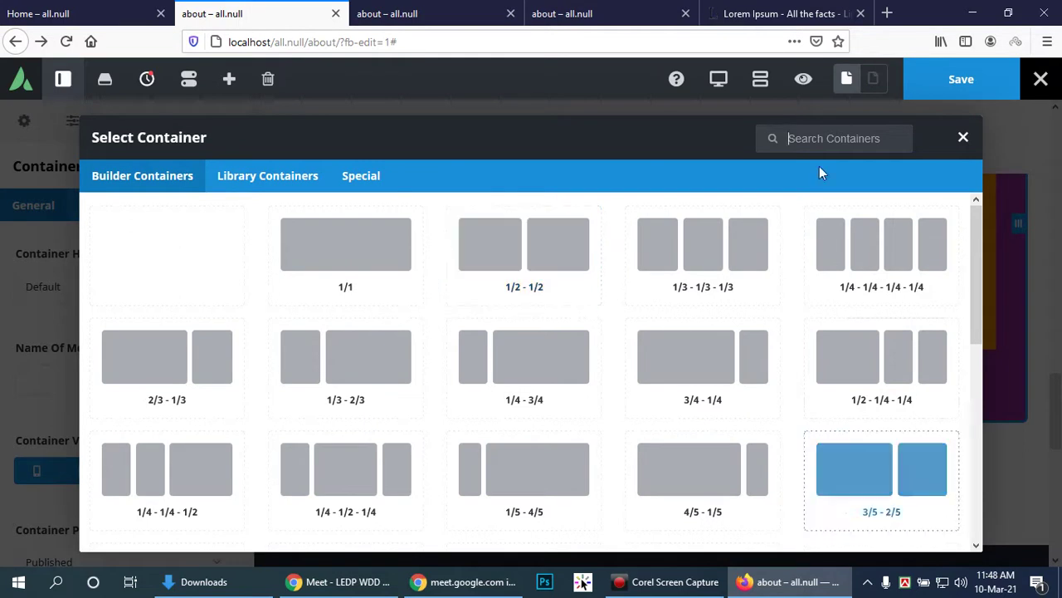
Step: Dismiss the Select Container layout choices and go back to the purple chart row's bar chart
{"action": "left_click", "coordinate": [964, 137]}
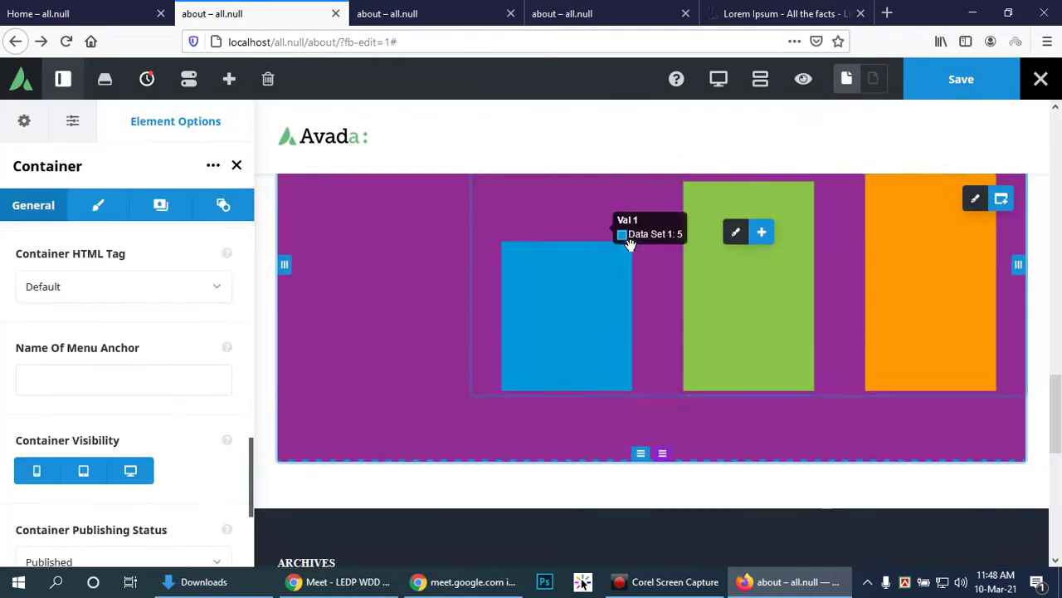
{"action": "scroll", "coordinate": [703, 244], "scroll_direction": "up", "scroll_amount": 3}
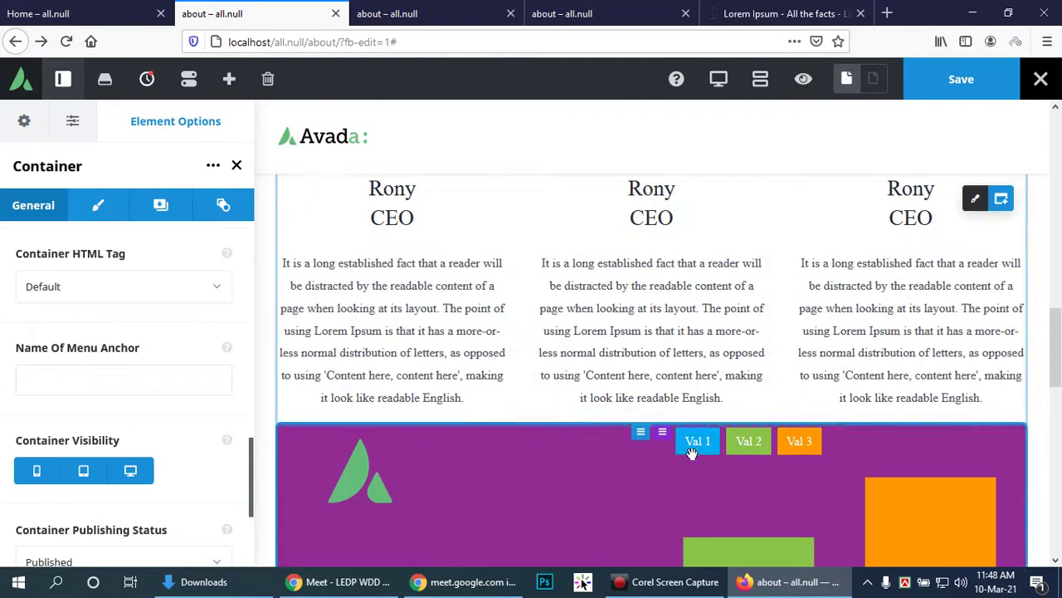
{"action": "left_click", "coordinate": [747, 441]}
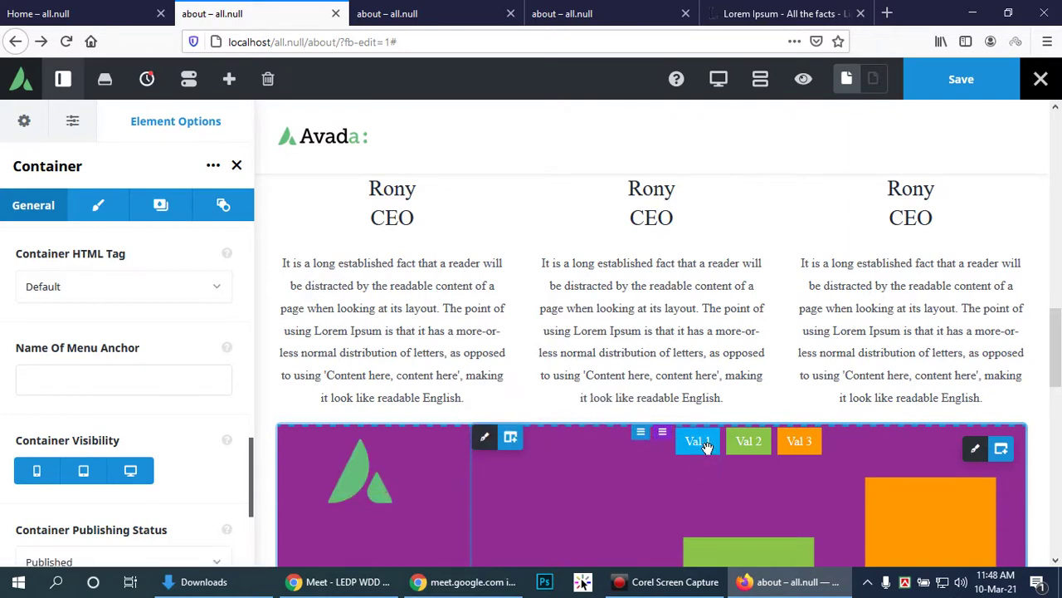
{"action": "scroll", "coordinate": [704, 444], "scroll_direction": "down", "scroll_amount": 3}
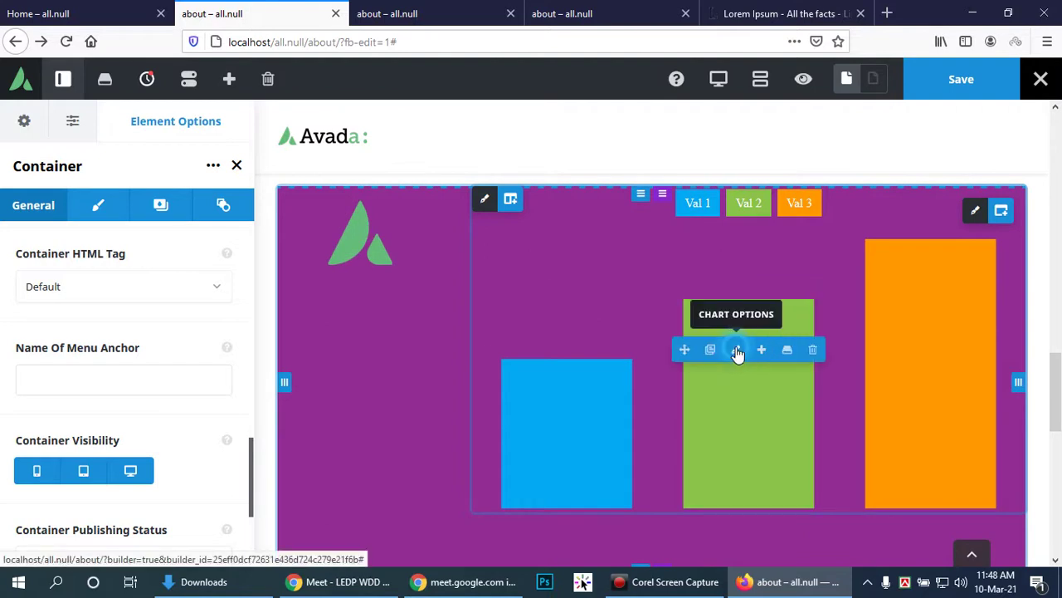
Step: In the bar chart's options, enter 'Smart Sell' as the chart title
{"action": "left_click", "coordinate": [738, 352]}
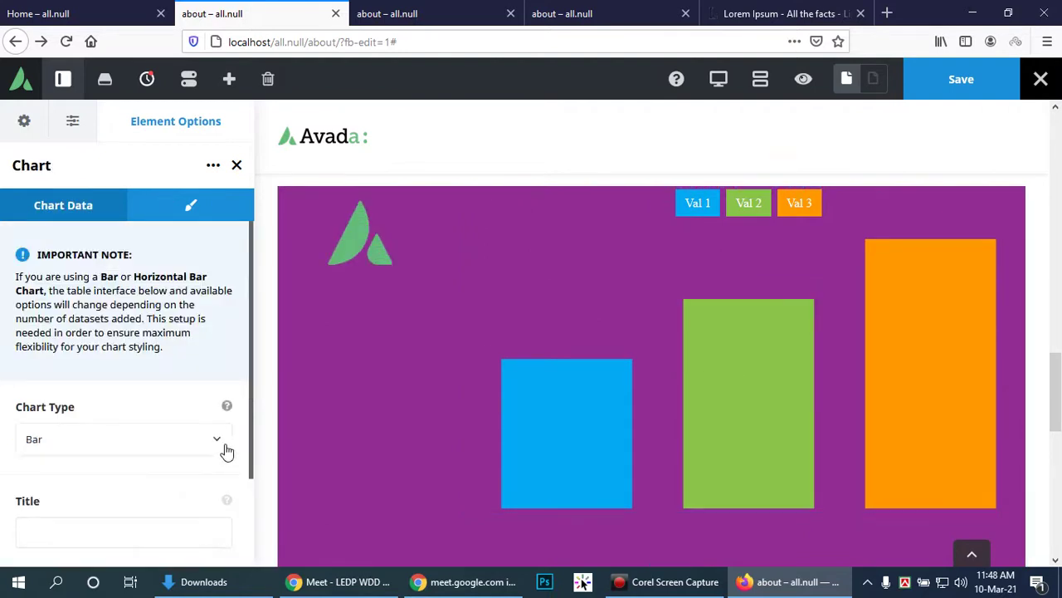
{"action": "scroll", "coordinate": [153, 466], "scroll_direction": "down", "scroll_amount": 3}
{"action": "left_click", "coordinate": [131, 429]}
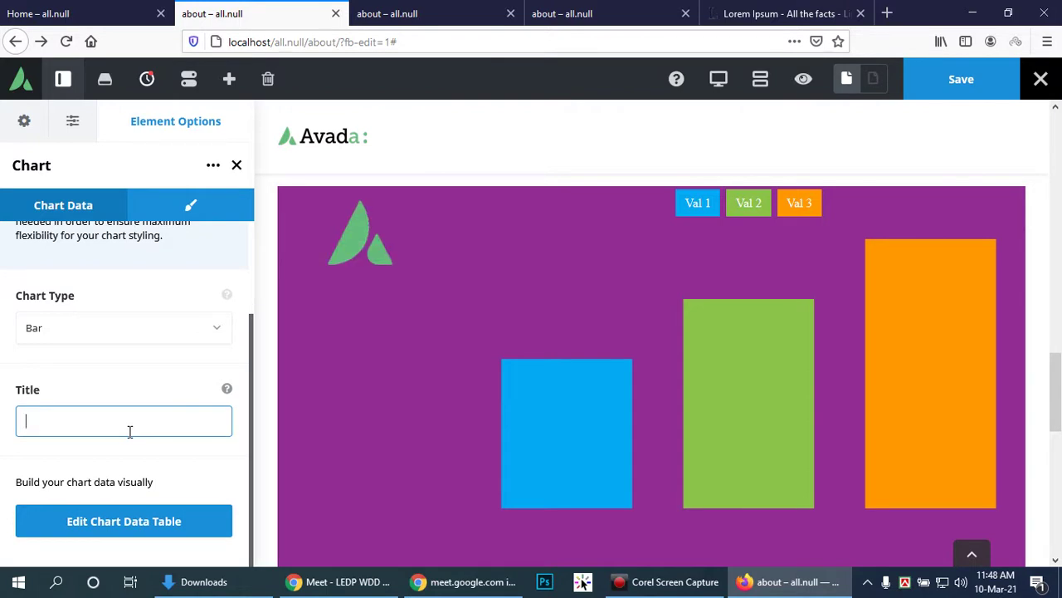
{"action": "type", "text": "art Sell"}
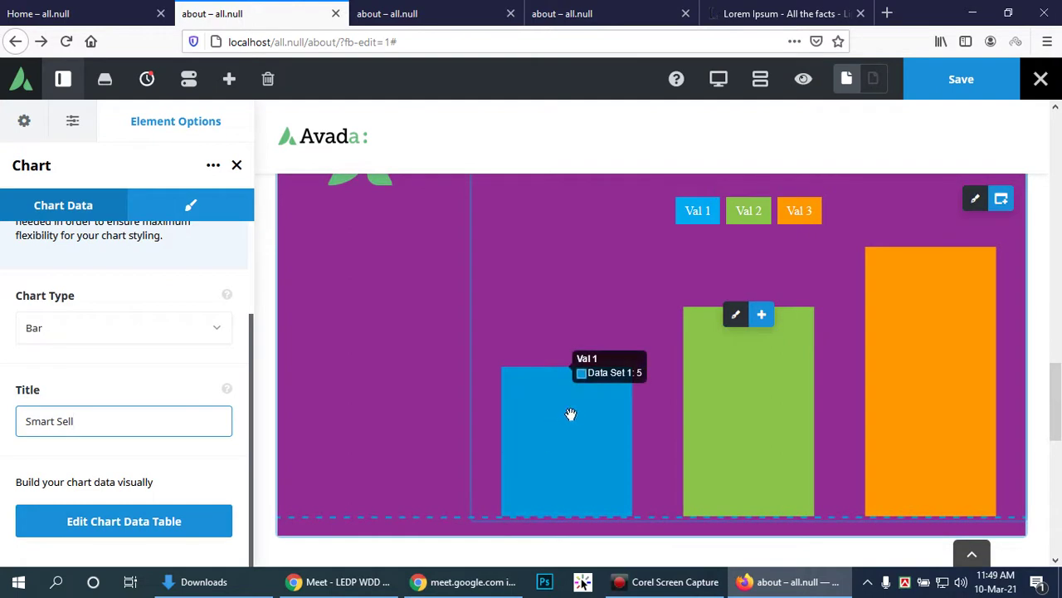
Step: Preview the chart as Horizontal Bar, Line, Pie, Doughnut and Radar types
{"action": "left_click", "coordinate": [216, 327]}
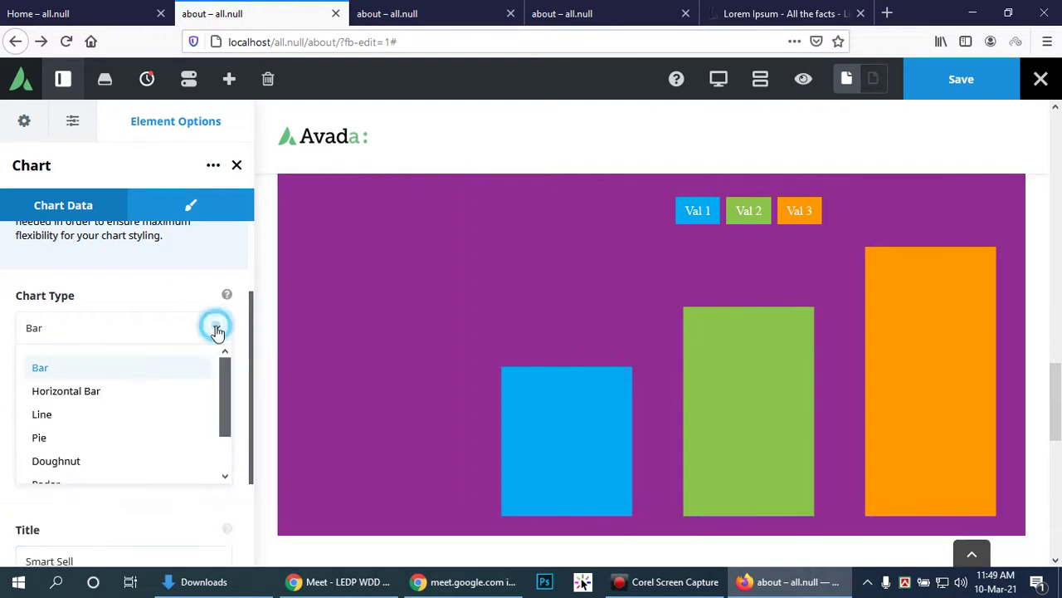
{"action": "left_click", "coordinate": [60, 392]}
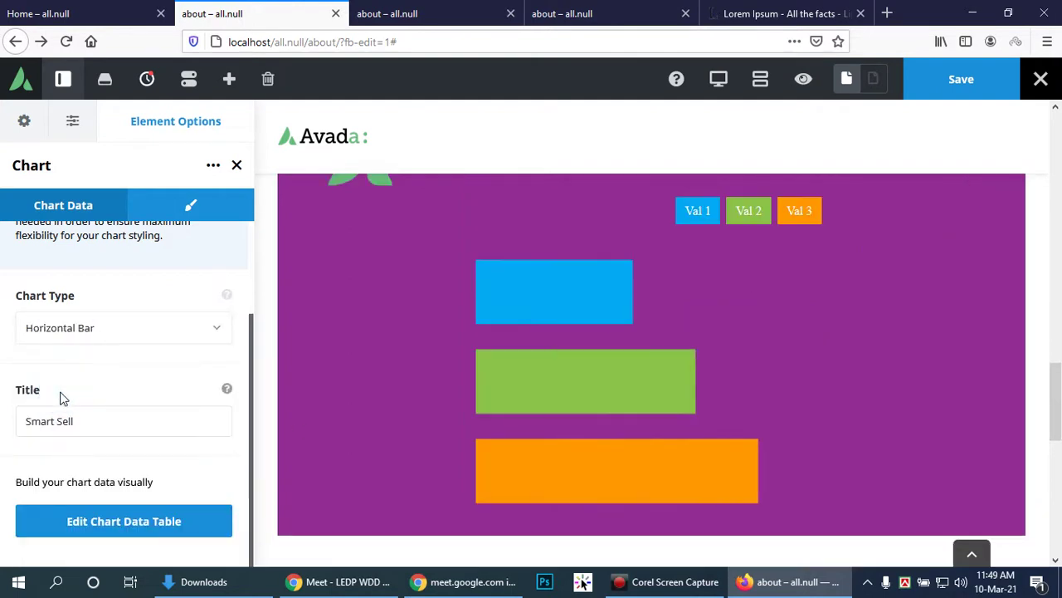
{"action": "left_click", "coordinate": [197, 326]}
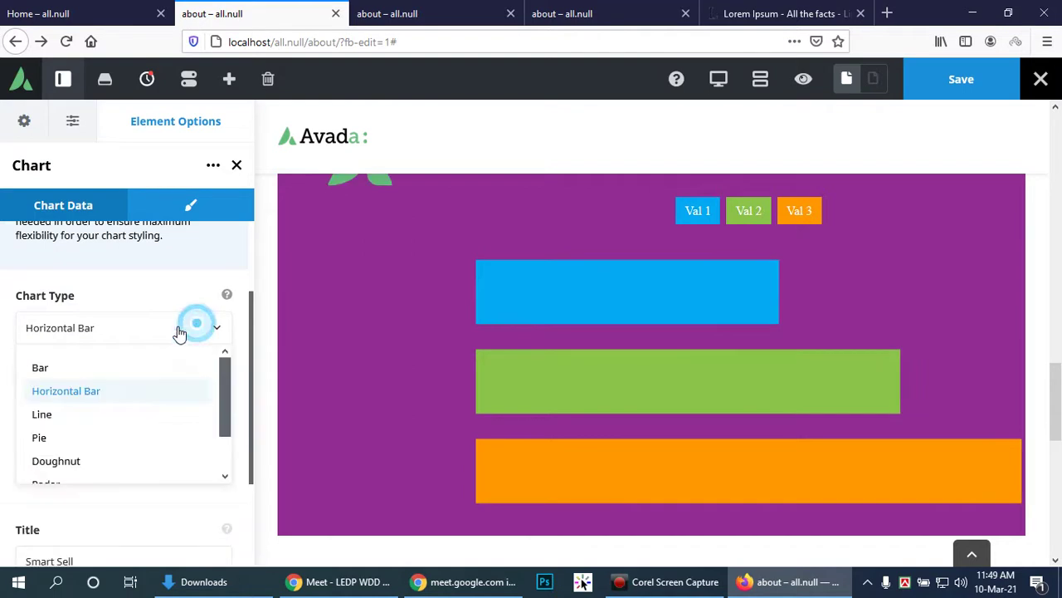
{"action": "left_click", "coordinate": [96, 417]}
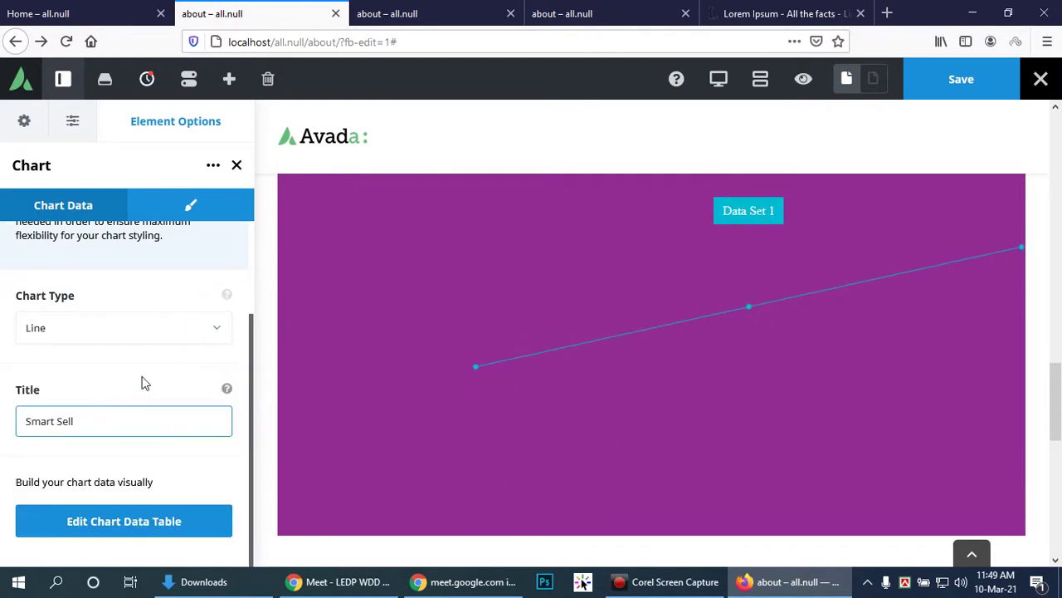
{"action": "left_click", "coordinate": [207, 334]}
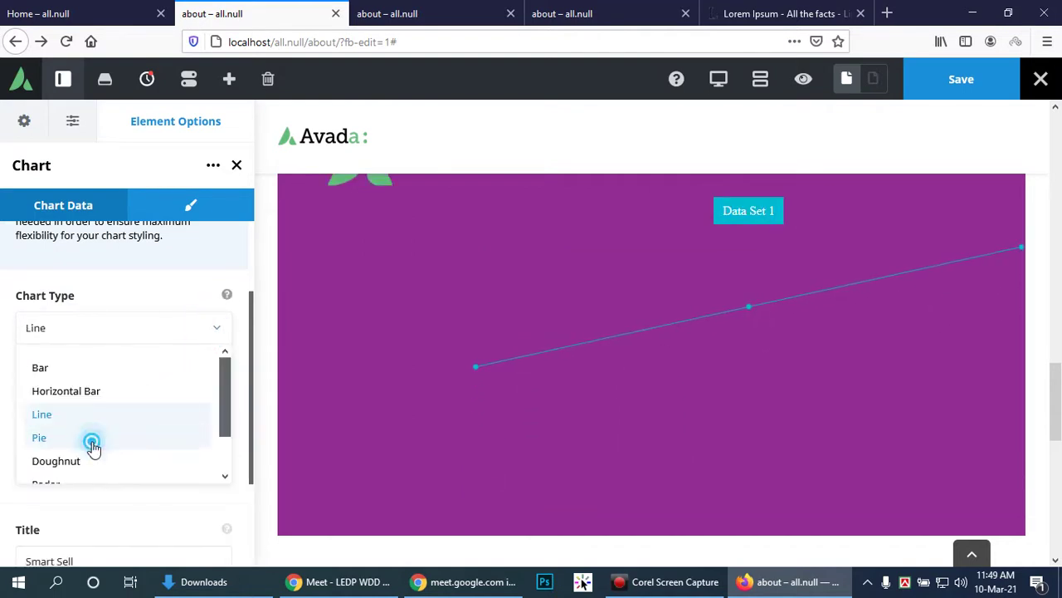
{"action": "left_click", "coordinate": [88, 435]}
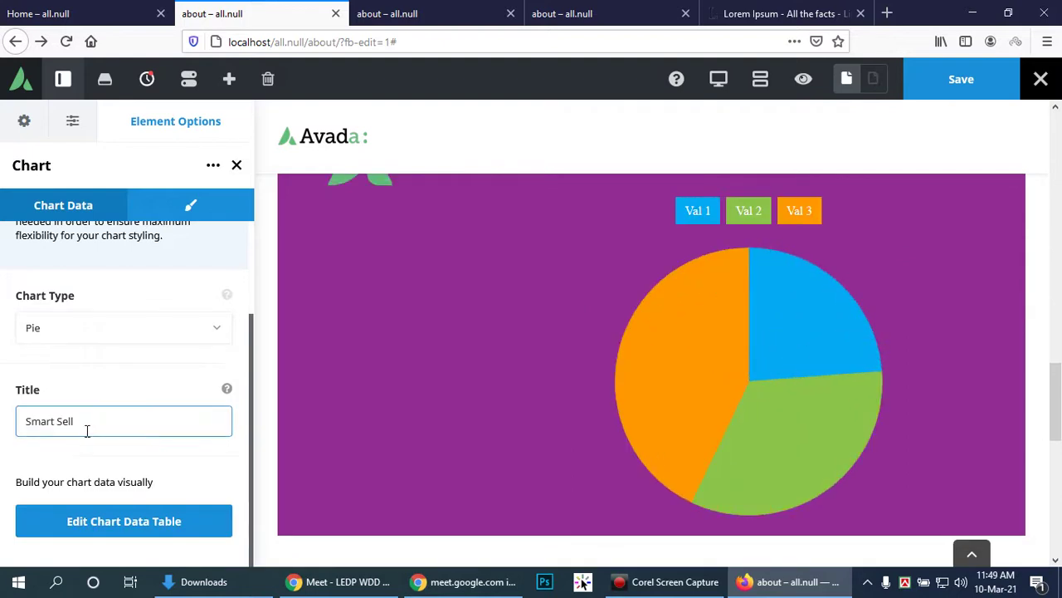
{"action": "left_click", "coordinate": [216, 332]}
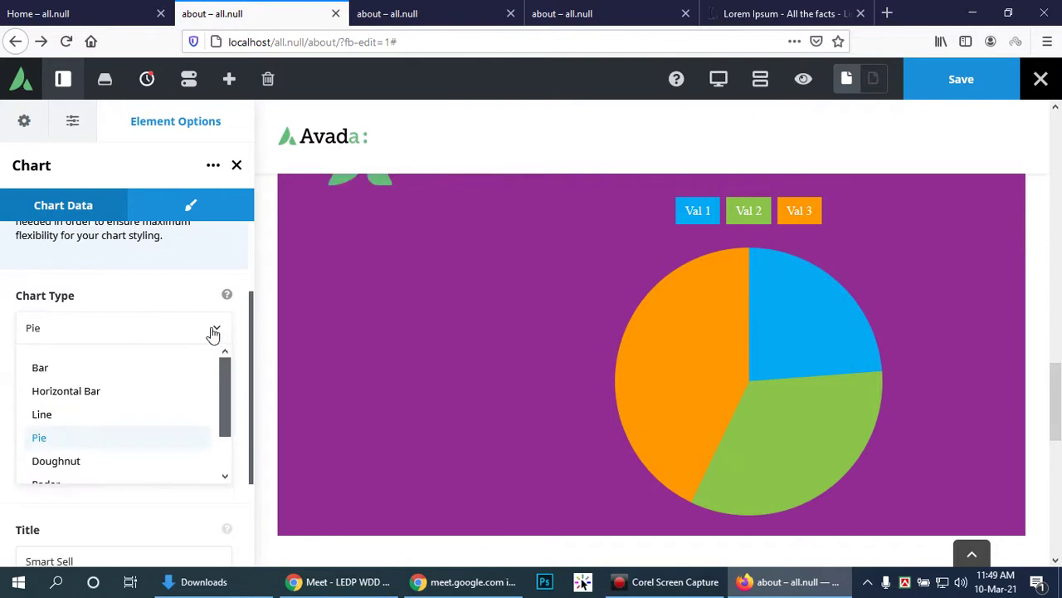
{"action": "scroll", "coordinate": [147, 434], "scroll_direction": "down", "scroll_amount": 1}
{"action": "left_click", "coordinate": [69, 374]}
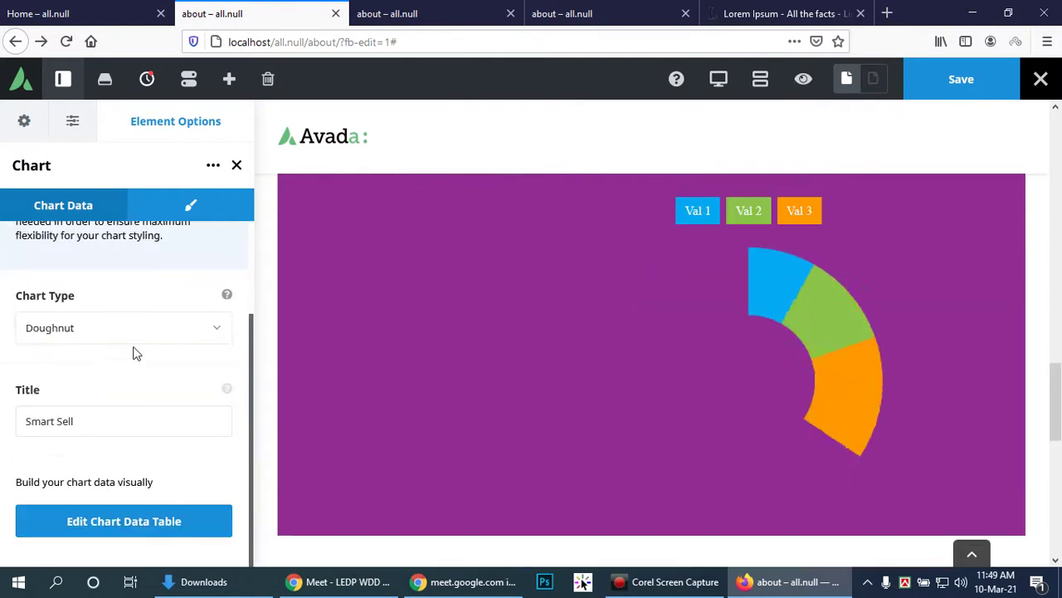
{"action": "left_click", "coordinate": [212, 329]}
{"action": "scroll", "coordinate": [183, 391], "scroll_direction": "down", "scroll_amount": 1}
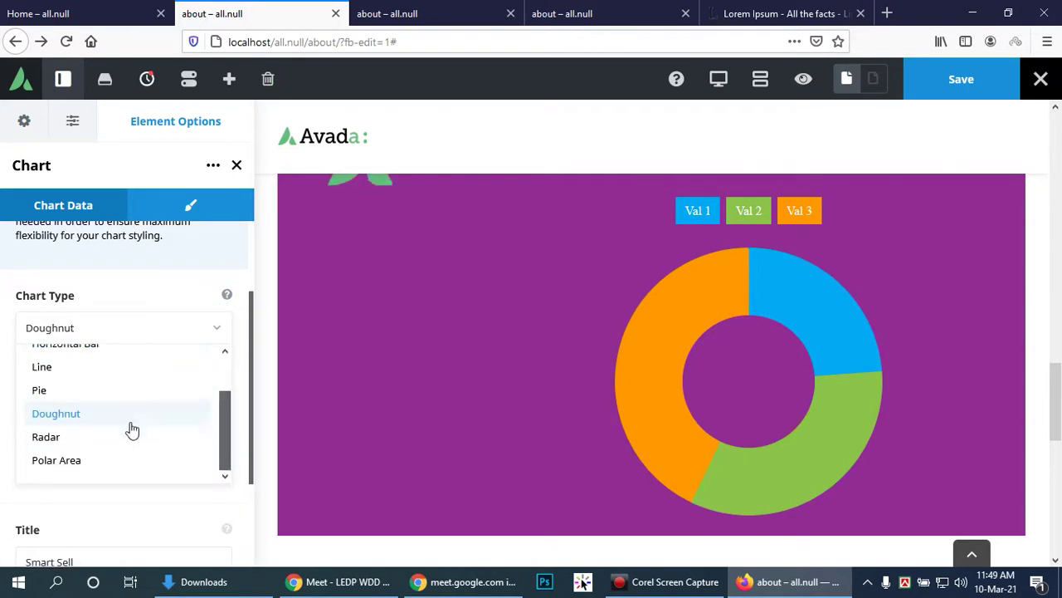
{"action": "left_click", "coordinate": [76, 438]}
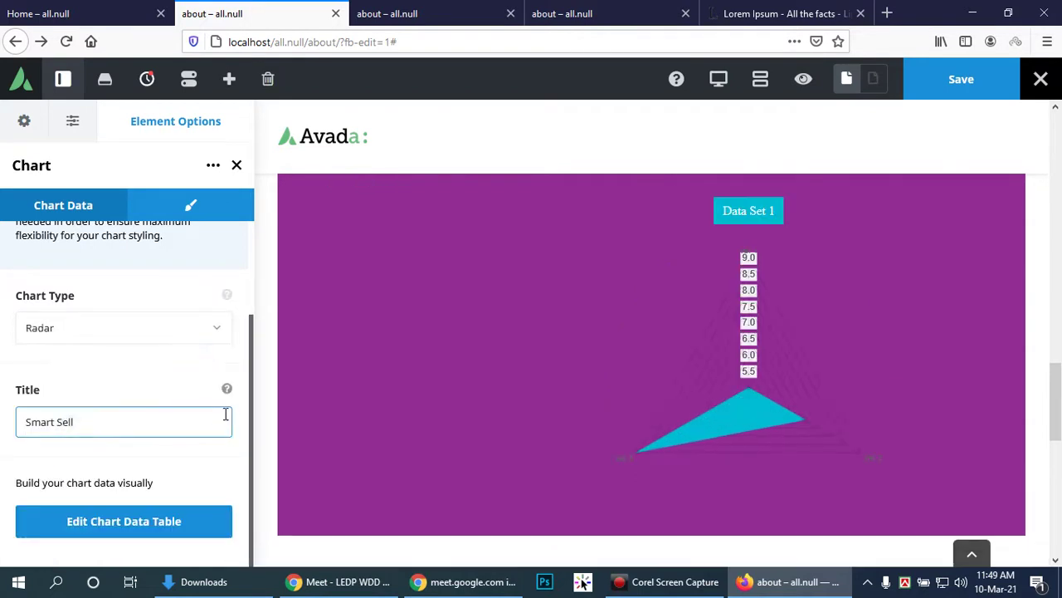
Step: Settle on Polar Area as the chart type
{"action": "left_click", "coordinate": [216, 329]}
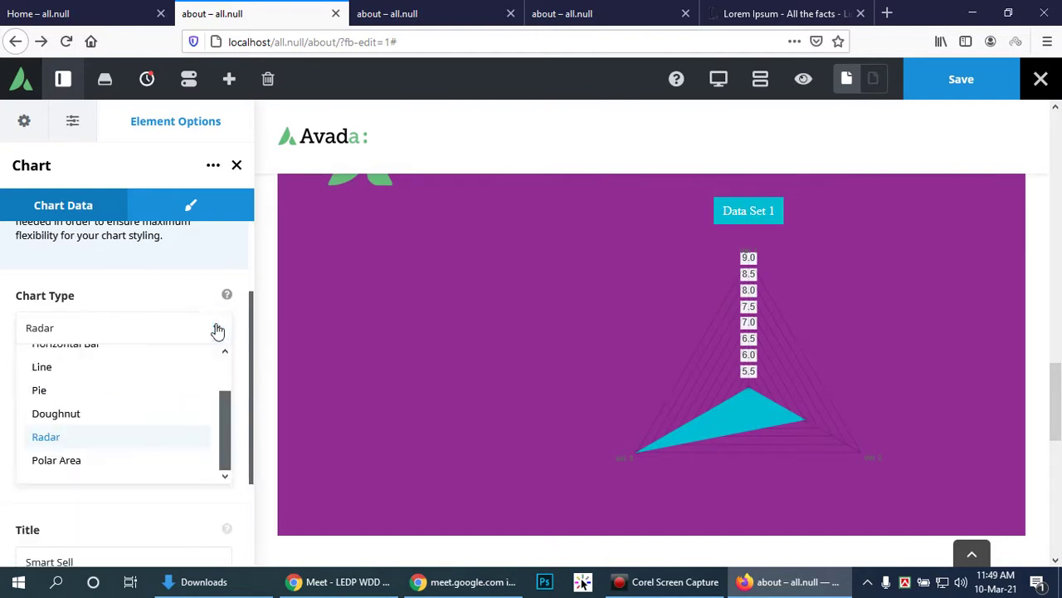
{"action": "left_click", "coordinate": [83, 461]}
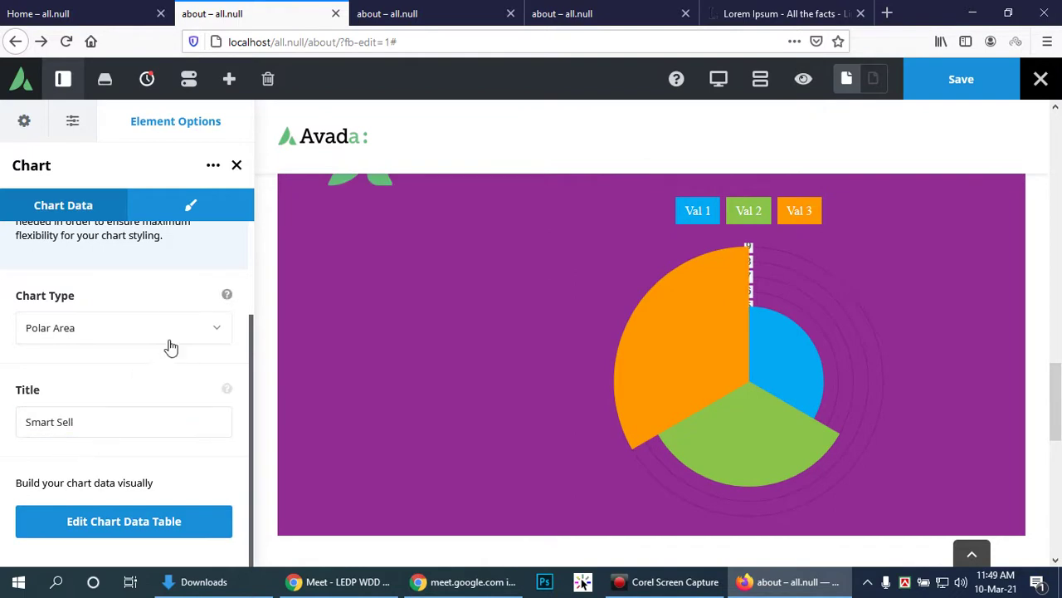
{"action": "left_click", "coordinate": [216, 329]}
{"action": "left_click", "coordinate": [228, 428]}
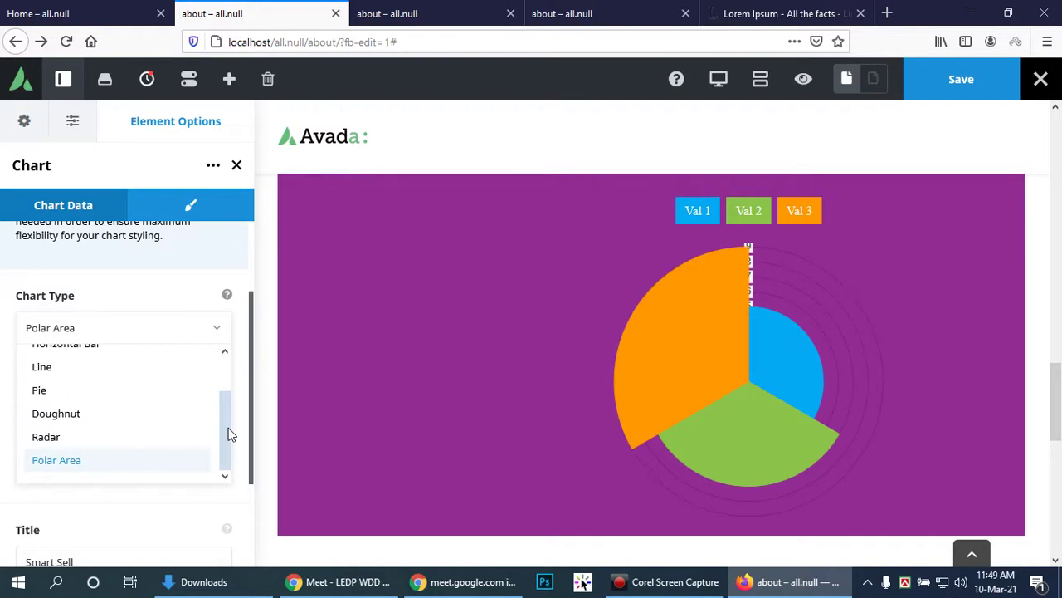
{"action": "left_click", "coordinate": [230, 434]}
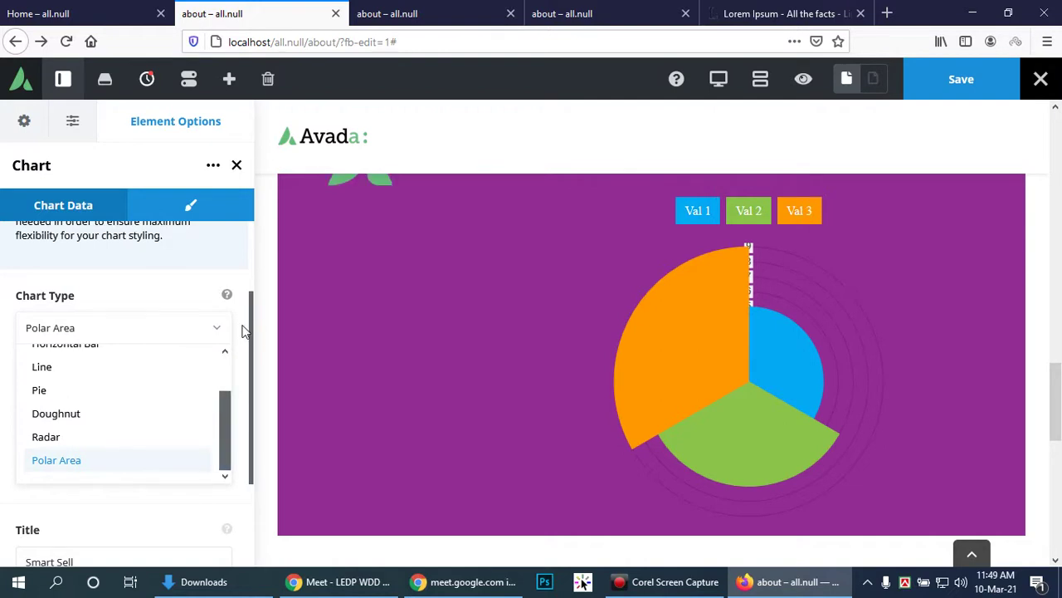
{"action": "left_click", "coordinate": [218, 330]}
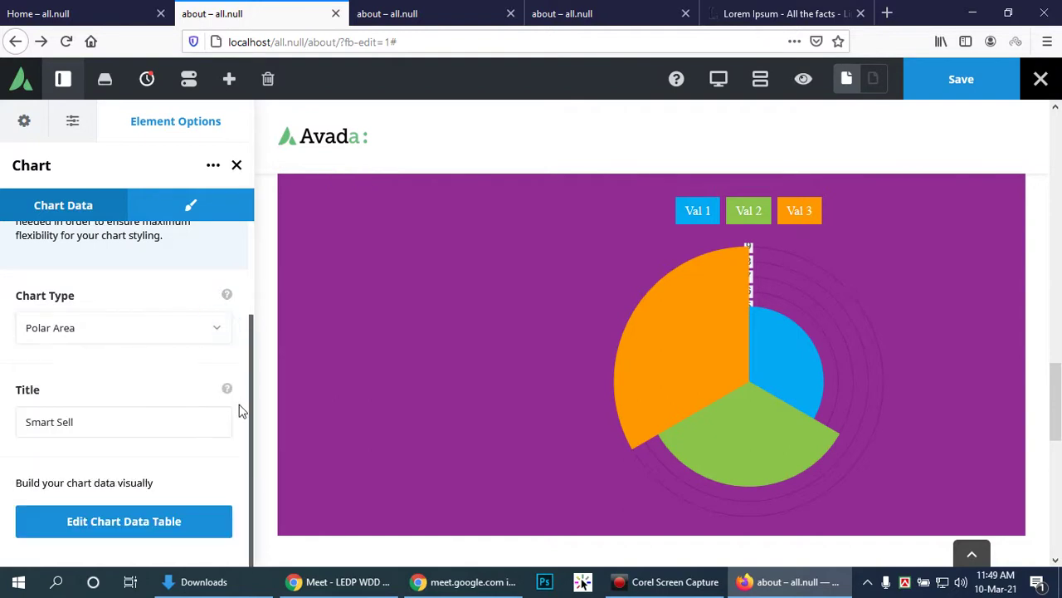
{"action": "scroll", "coordinate": [238, 401], "scroll_direction": "up", "scroll_amount": 2}
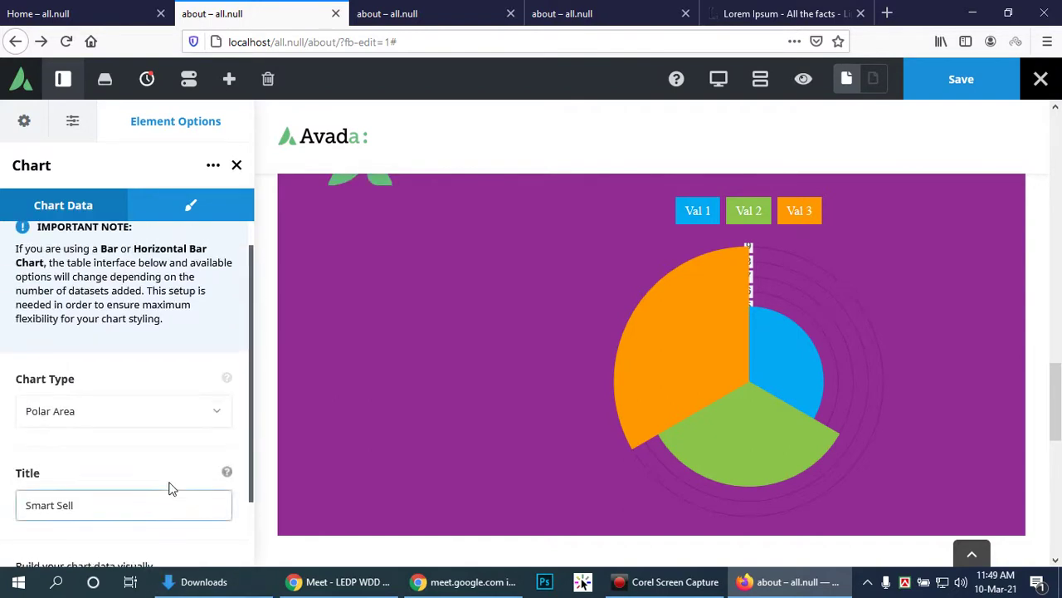
{"action": "scroll", "coordinate": [168, 486], "scroll_direction": "down", "scroll_amount": 2}
Step: Open the chart's data table and relabel the Val 1 column 'Start'
{"action": "left_click", "coordinate": [123, 526]}
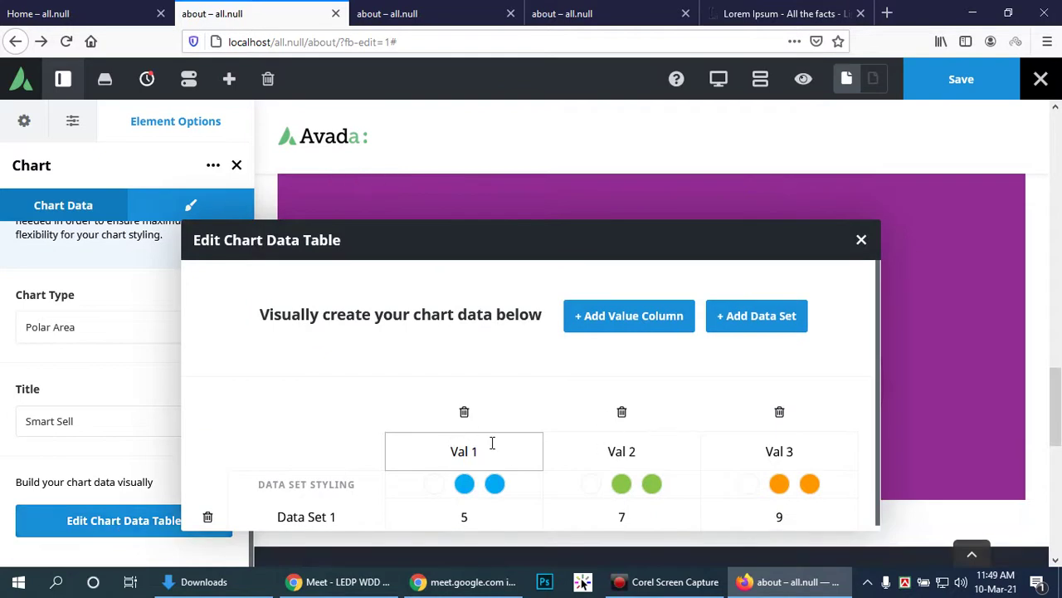
{"action": "triple_click", "coordinate": [493, 447]}
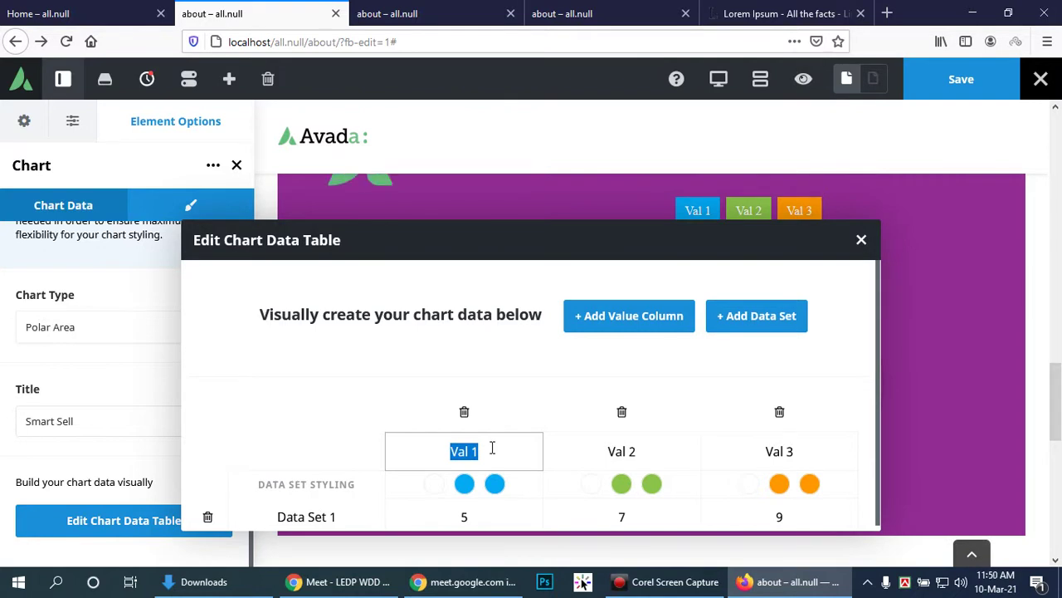
{"action": "left_click_drag", "start_coordinate": [526, 246], "coordinate": [506, 202]}
{"action": "left_click", "coordinate": [475, 403]}
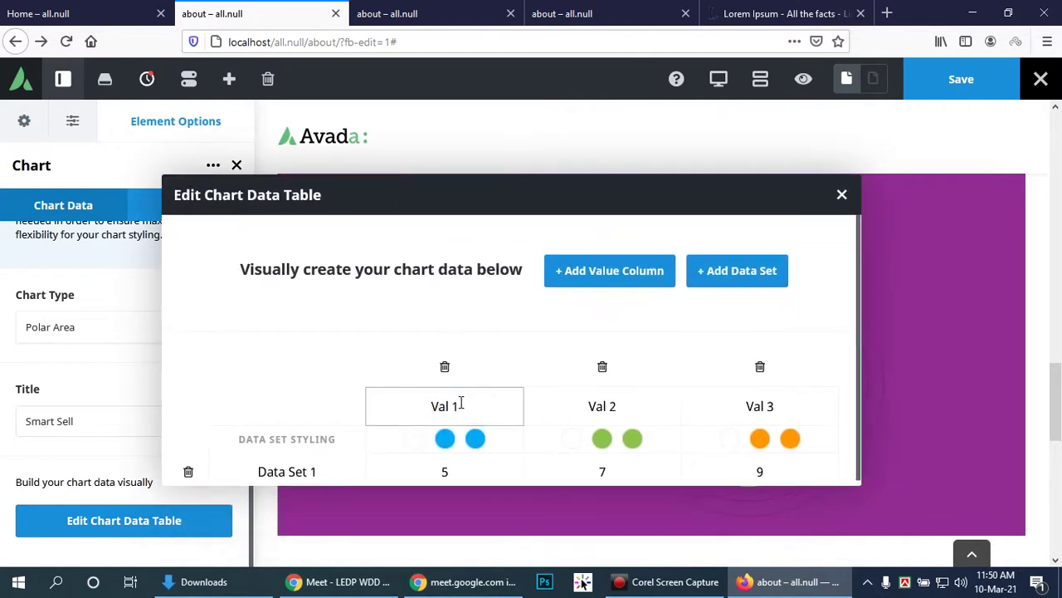
{"action": "left_click_drag", "start_coordinate": [463, 403], "coordinate": [415, 404]}
{"action": "type", "text": "Attend"}
{"action": "key", "text": "BackSpace"}
{"action": "key", "text": "BackSpace"}
{"action": "key", "text": "BackSpace"}
{"action": "key", "text": "BackSpace"}
{"action": "key", "text": "BackSpace"}
{"action": "key", "text": "BackSpace"}
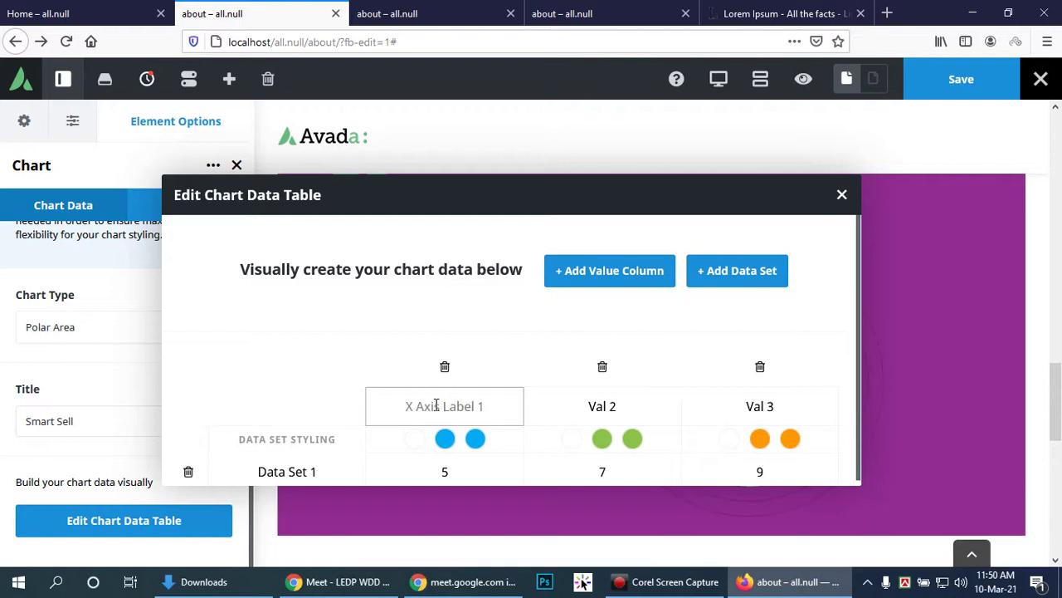
{"action": "type", "text": "Start"}
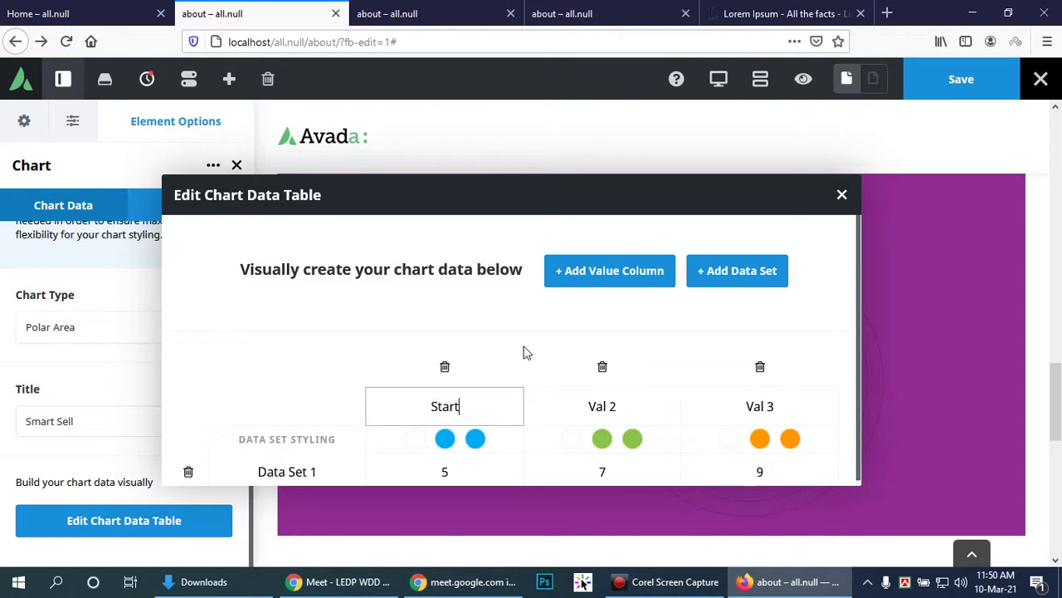
{"action": "left_click_drag", "start_coordinate": [604, 177], "coordinate": [274, 296]}
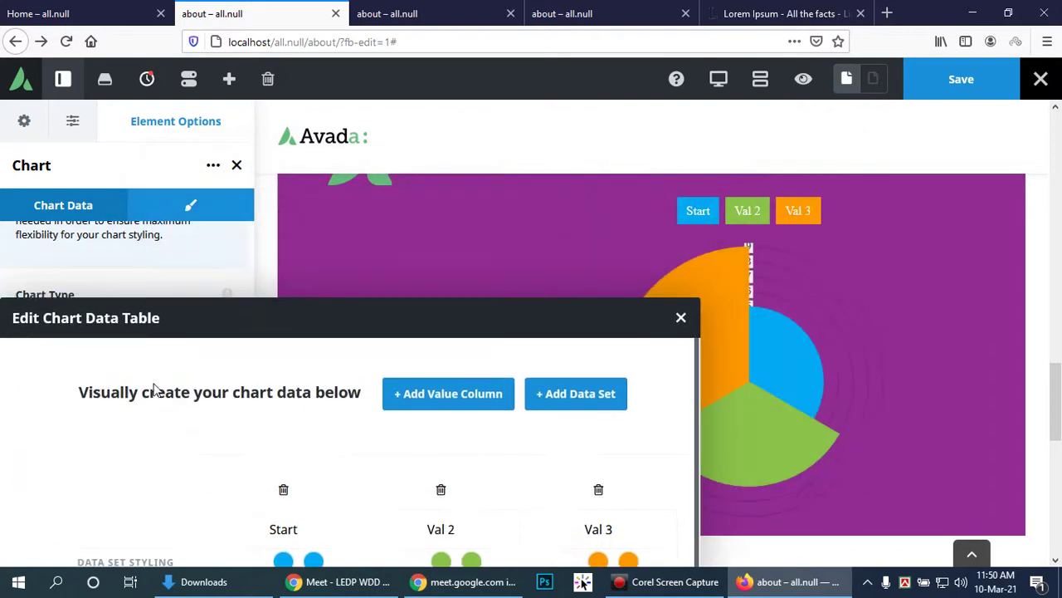
{"action": "left_click_drag", "start_coordinate": [383, 288], "coordinate": [577, 196]}
{"action": "left_click", "coordinate": [381, 407]}
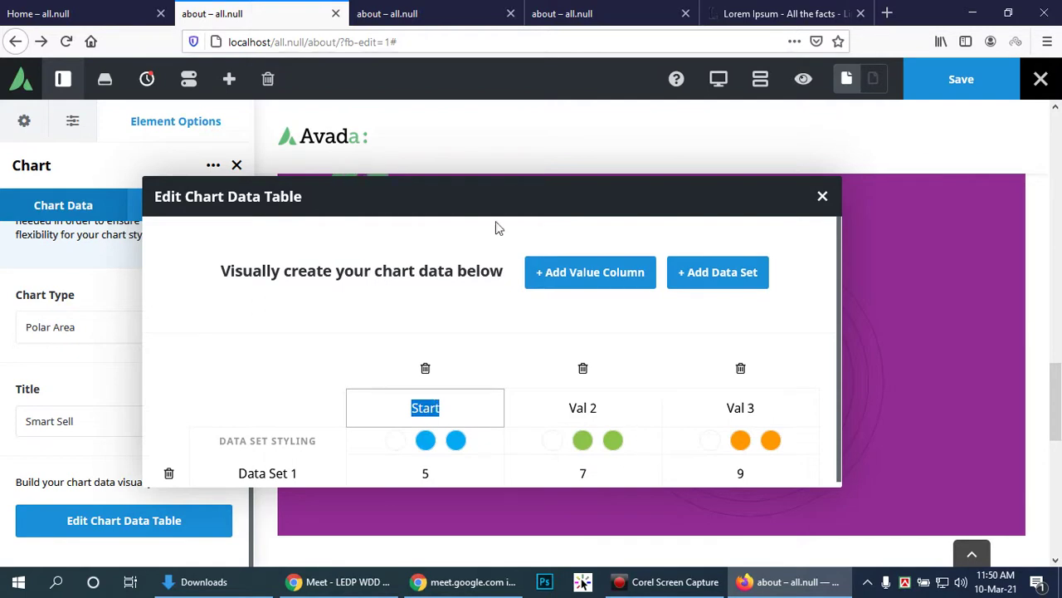
Step: Relabel Val 2 and Val 3 as 'Mid time' and 'Last half'
{"action": "left_click_drag", "start_coordinate": [501, 195], "coordinate": [561, 168]}
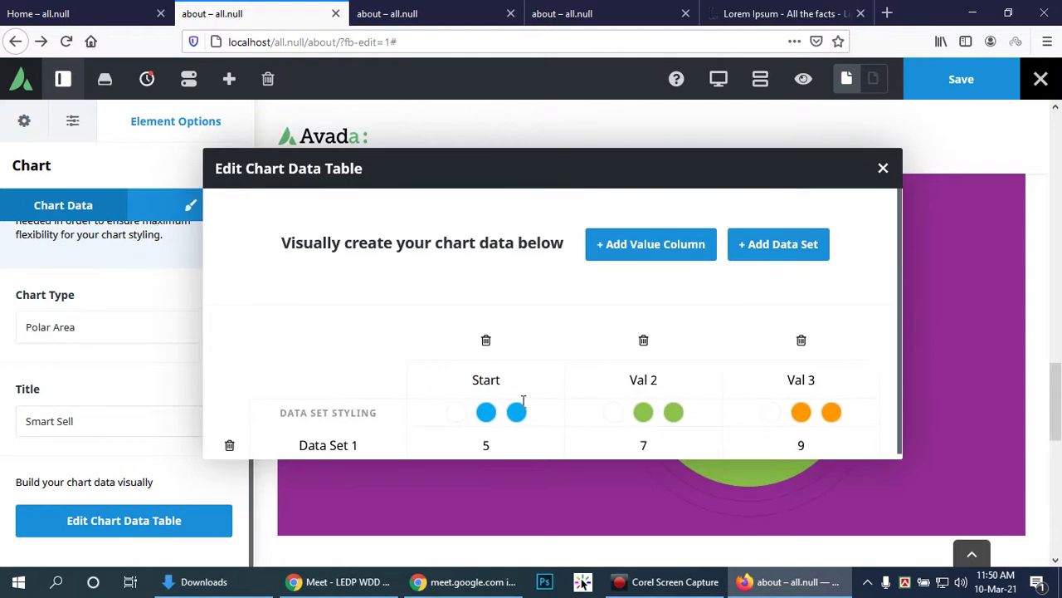
{"action": "left_click", "coordinate": [514, 379]}
{"action": "left_click", "coordinate": [685, 379]}
{"action": "left_click_drag", "start_coordinate": [686, 379], "coordinate": [630, 379]}
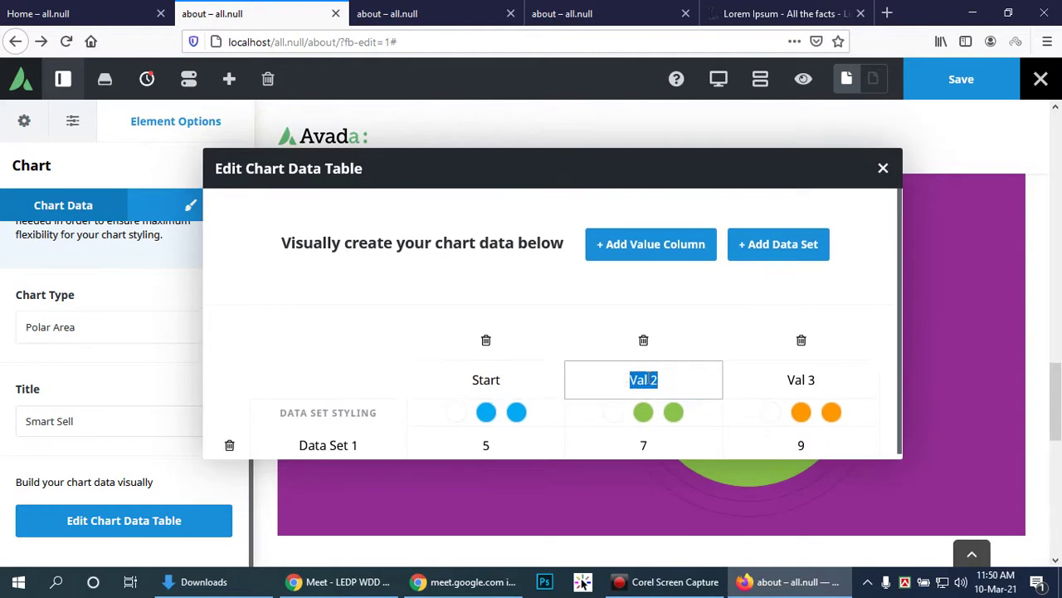
{"action": "key", "text": "BackSpace"}
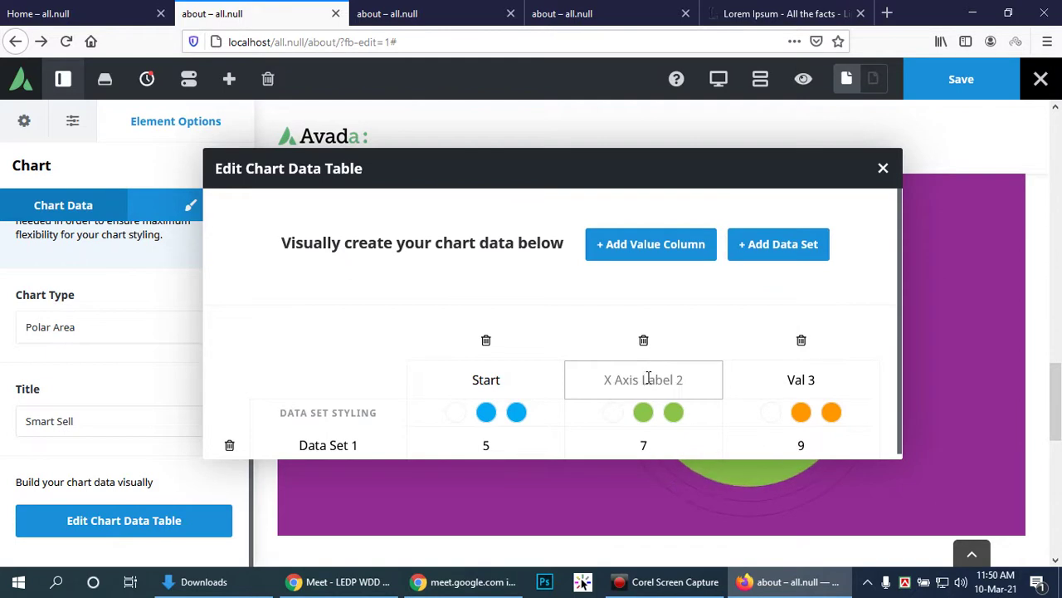
{"action": "type", "text": "Mid time"}
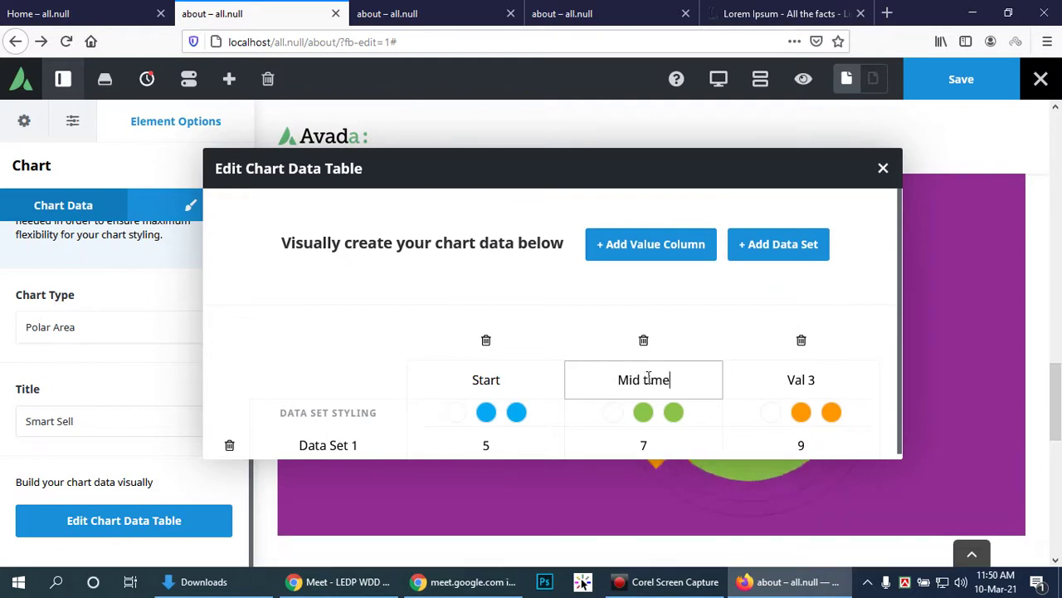
{"action": "left_click_drag", "start_coordinate": [855, 379], "coordinate": [775, 377]}
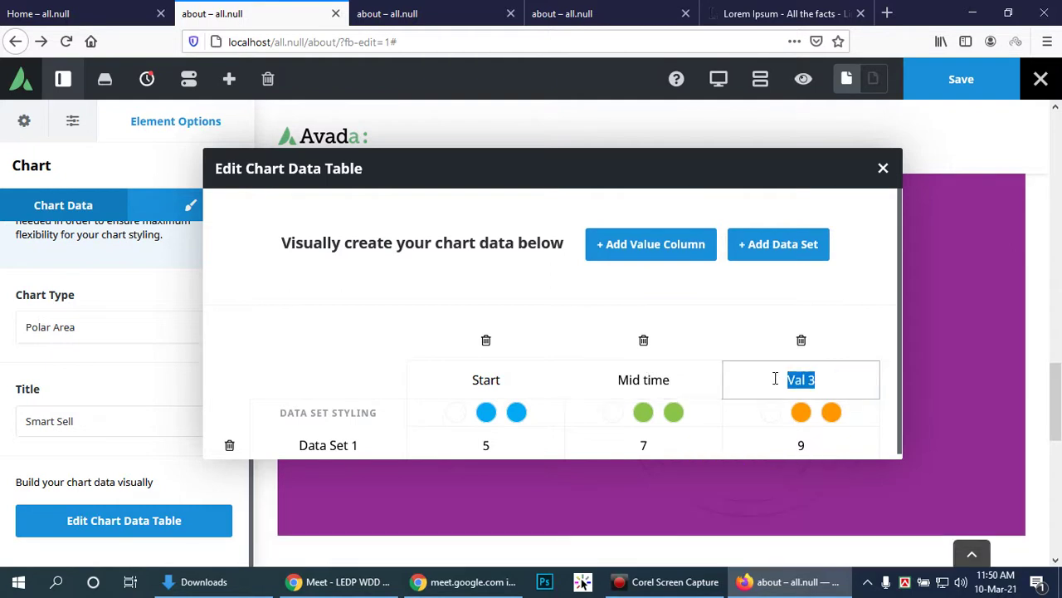
{"action": "type", "text": "Last half"}
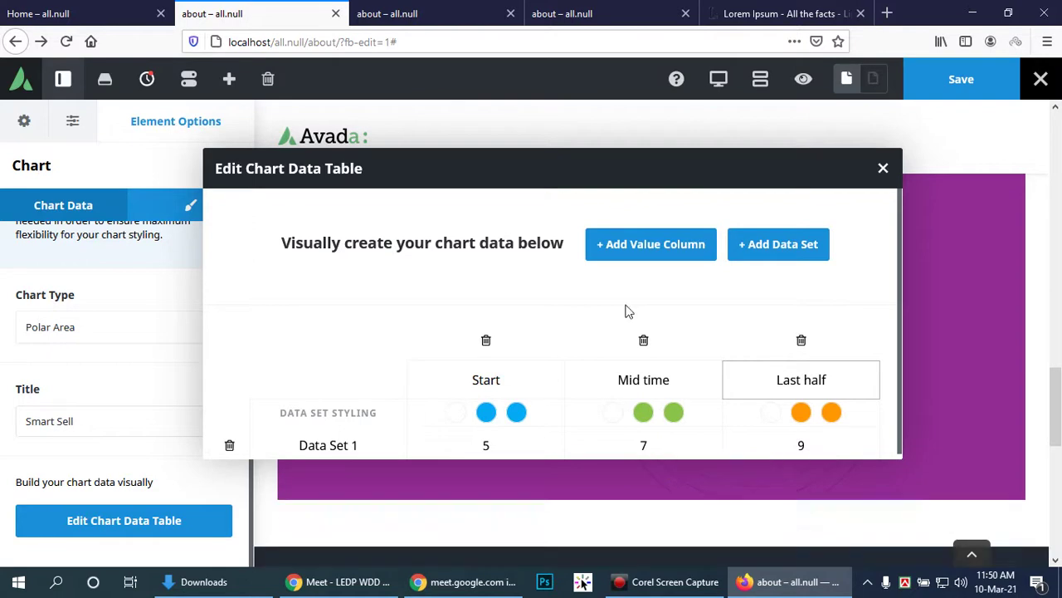
{"action": "left_click_drag", "start_coordinate": [597, 160], "coordinate": [524, 193]}
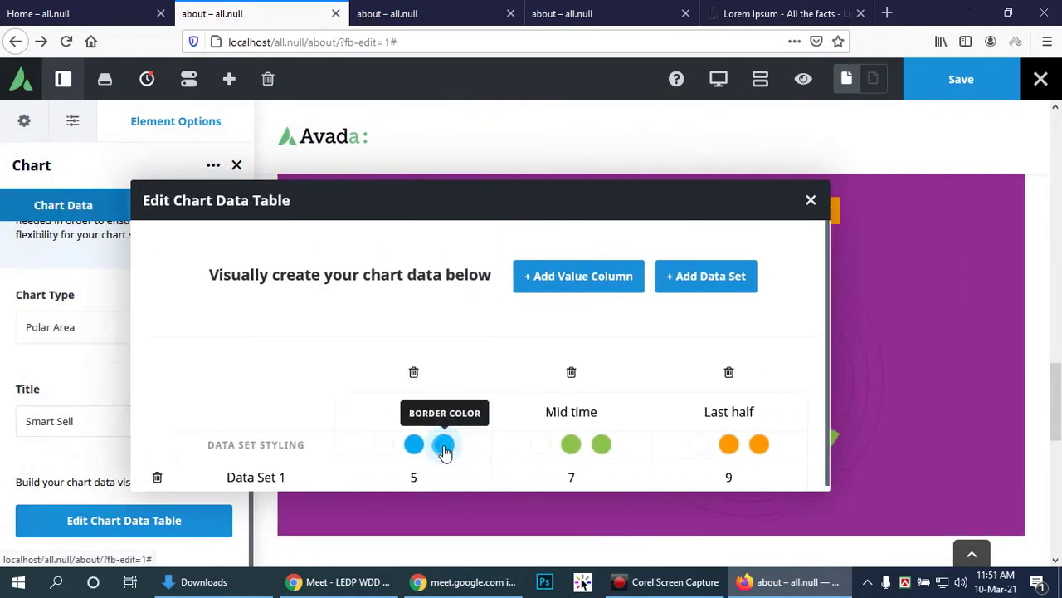
Step: Give the Start segment a dark green border (#0ab201) and a green fill
{"action": "left_click", "coordinate": [444, 446]}
{"action": "scroll", "coordinate": [518, 451], "scroll_direction": "down", "scroll_amount": 3}
{"action": "left_click", "coordinate": [491, 380]}
{"action": "left_click_drag", "start_coordinate": [485, 389], "coordinate": [488, 391]}
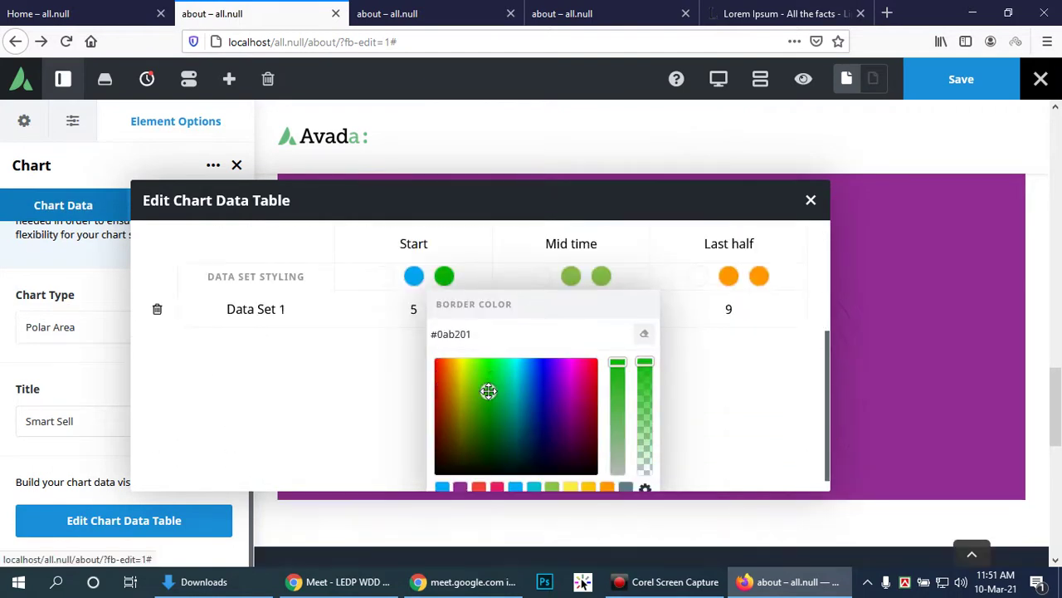
{"action": "scroll", "coordinate": [412, 275], "scroll_direction": "up", "scroll_amount": 3}
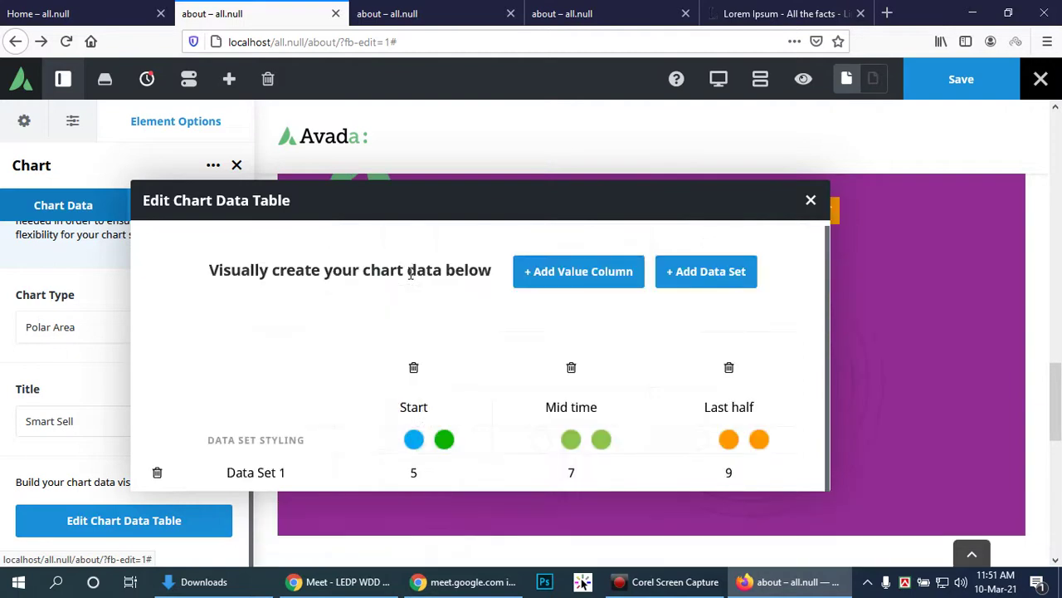
{"action": "left_click", "coordinate": [414, 441]}
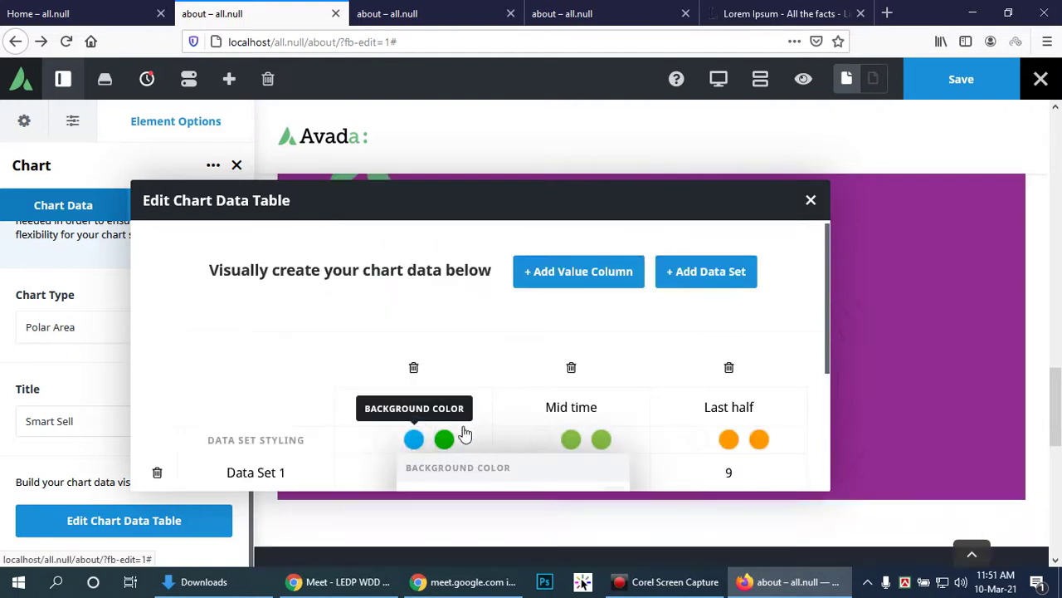
{"action": "scroll", "coordinate": [492, 433], "scroll_direction": "down", "scroll_amount": 3}
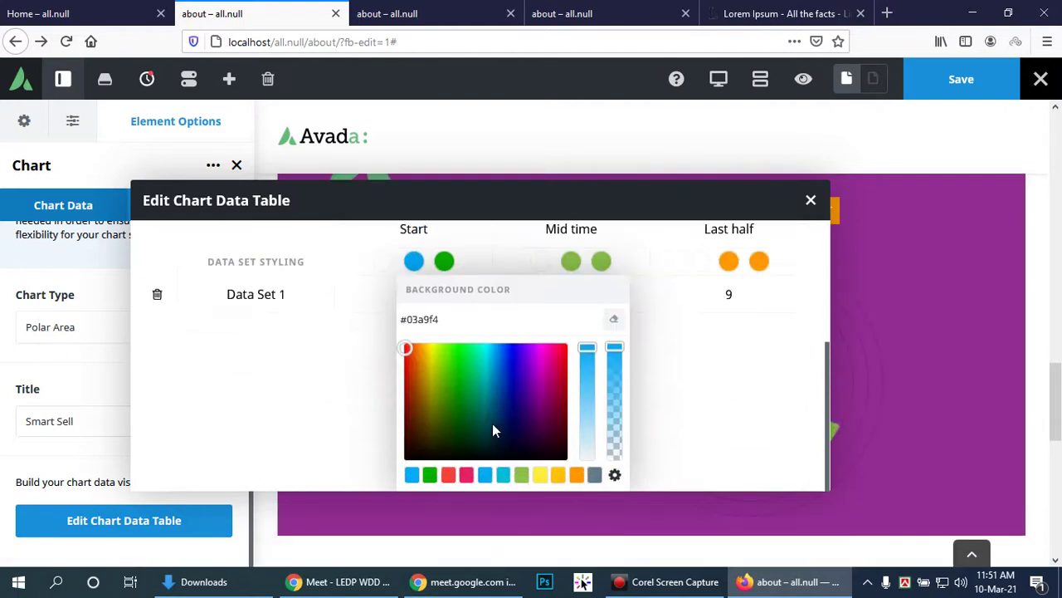
{"action": "left_click", "coordinate": [453, 377]}
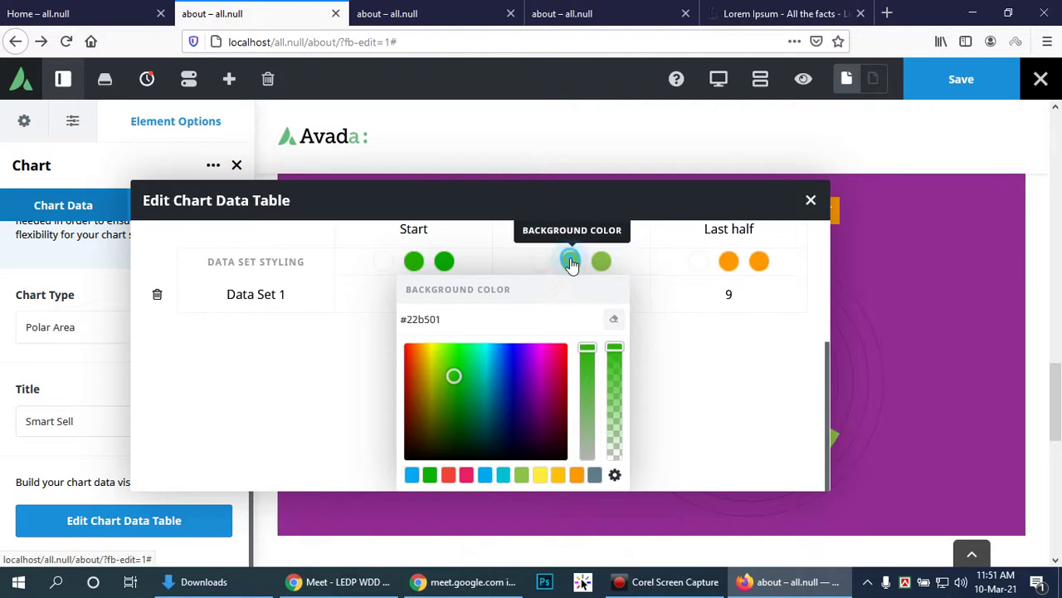
{"action": "left_click", "coordinate": [571, 262]}
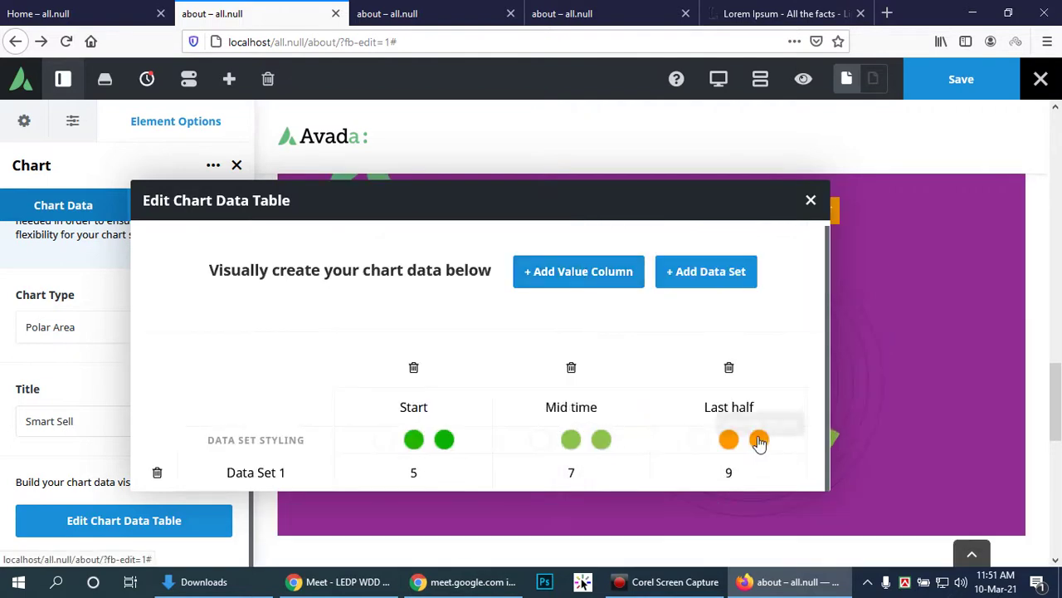
Step: Set the Last half segment's fill and border to red #e80000, then close the data table
{"action": "left_click", "coordinate": [761, 440]}
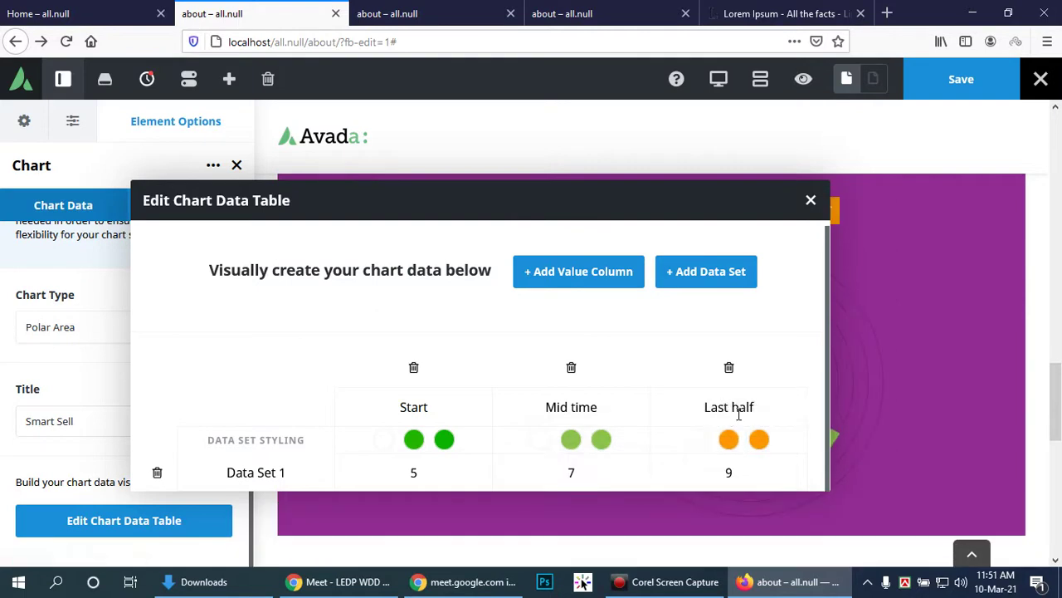
{"action": "left_click", "coordinate": [729, 440]}
{"action": "scroll", "coordinate": [714, 440], "scroll_direction": "down", "scroll_amount": 3}
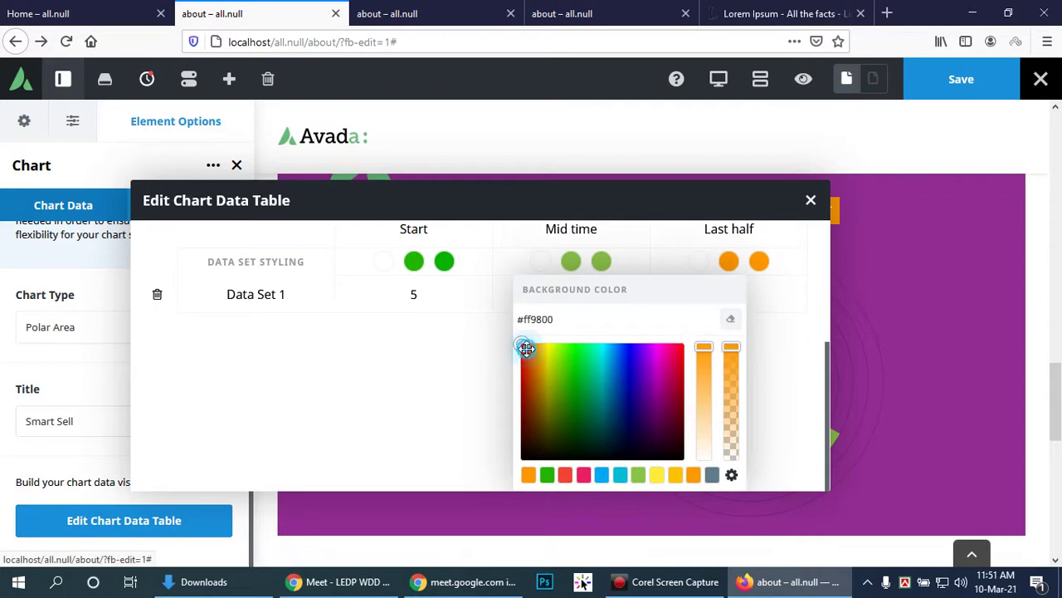
{"action": "left_click", "coordinate": [517, 354]}
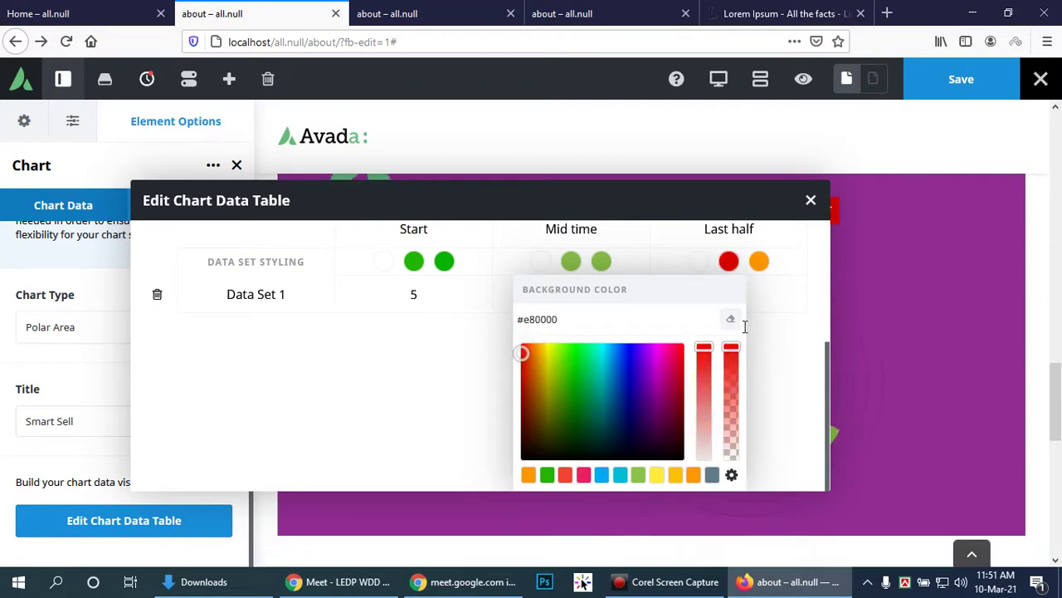
{"action": "left_click_drag", "start_coordinate": [602, 317], "coordinate": [475, 319]}
{"action": "key", "text": "ctrl+c"}
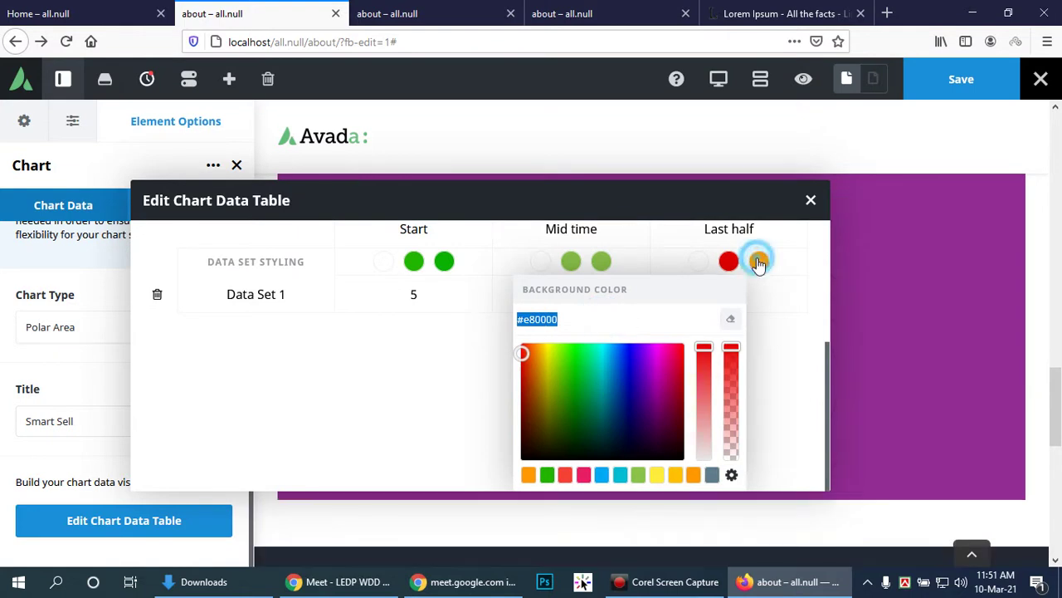
{"action": "left_click", "coordinate": [756, 262]}
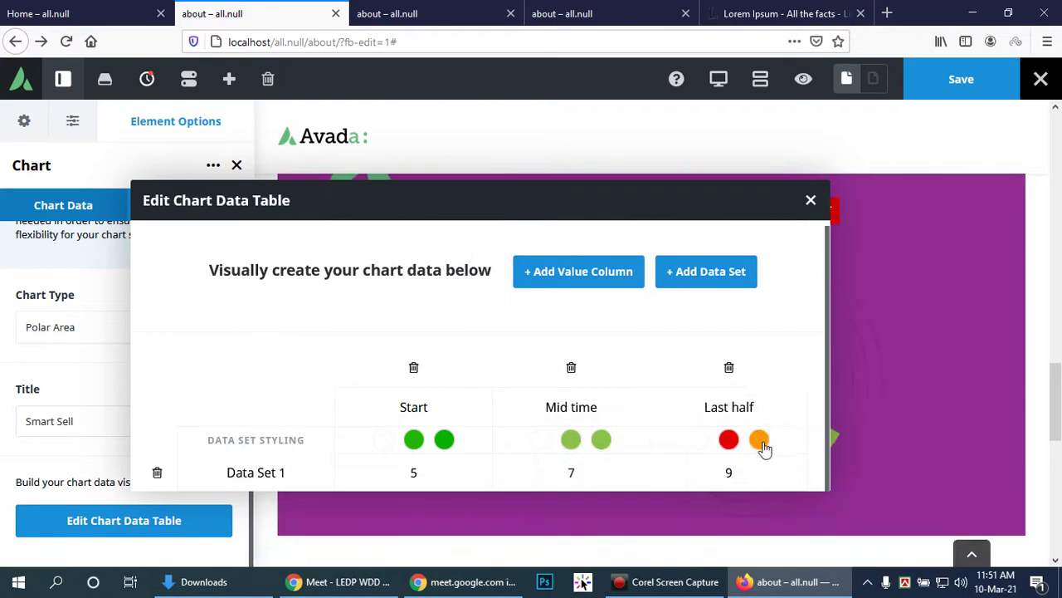
{"action": "left_click", "coordinate": [762, 443]}
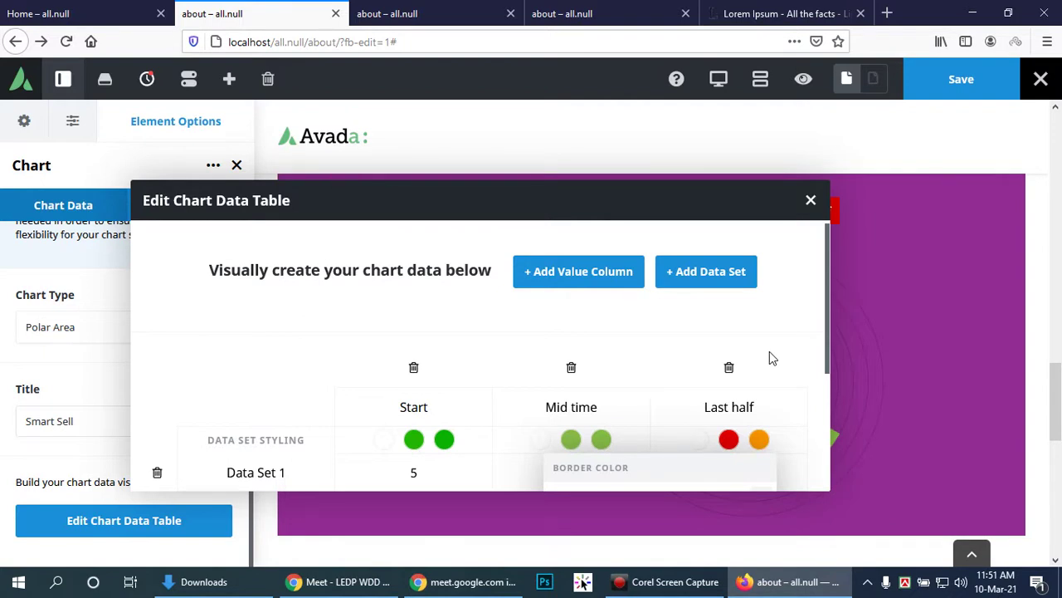
{"action": "scroll", "coordinate": [769, 358], "scroll_direction": "down", "scroll_amount": 1}
{"action": "left_click", "coordinate": [626, 410]}
{"action": "key", "text": "ctrl+v"}
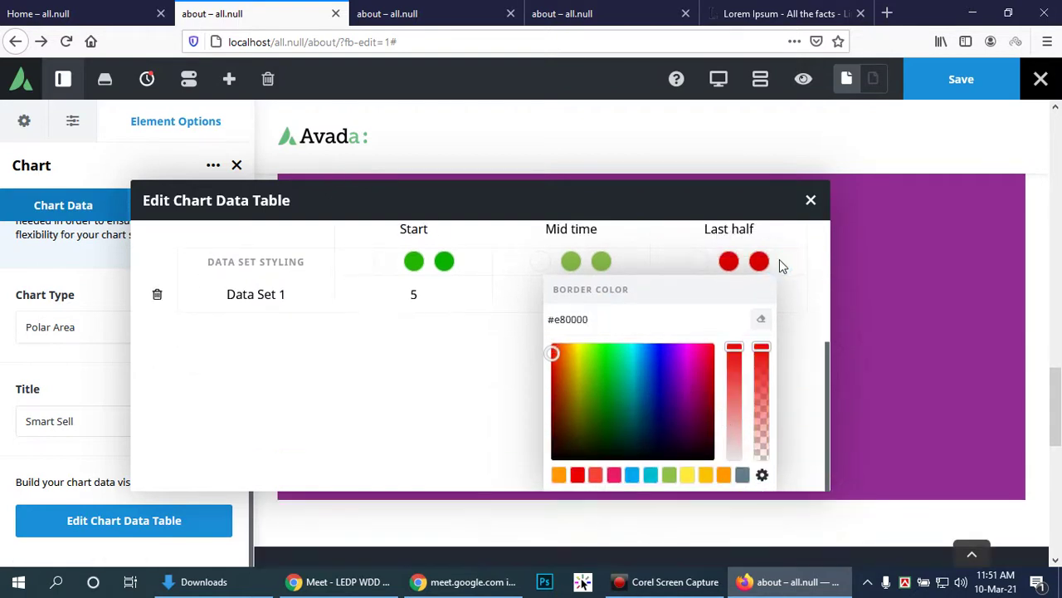
{"action": "scroll", "coordinate": [760, 307], "scroll_direction": "up", "scroll_amount": 3}
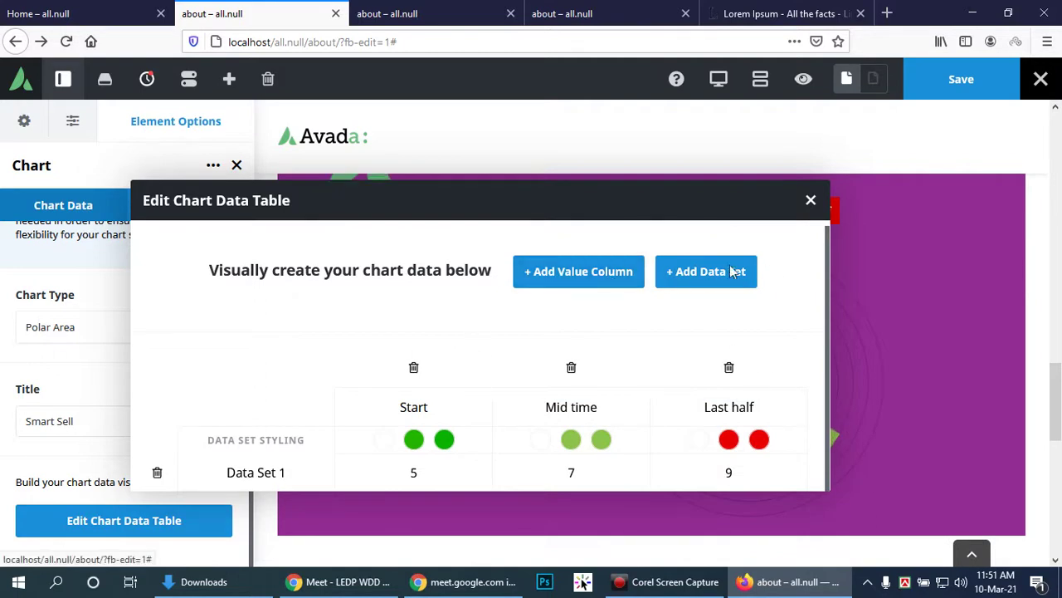
{"action": "left_click", "coordinate": [809, 201]}
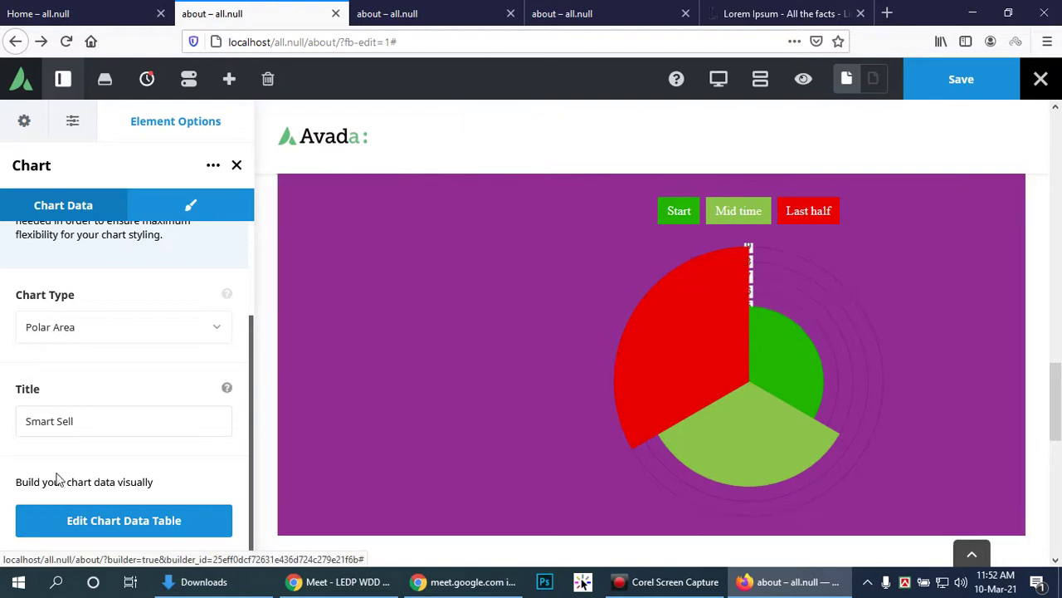
Step: Reopen the chart data table and add a second, empty data set row
{"action": "left_click", "coordinate": [113, 526]}
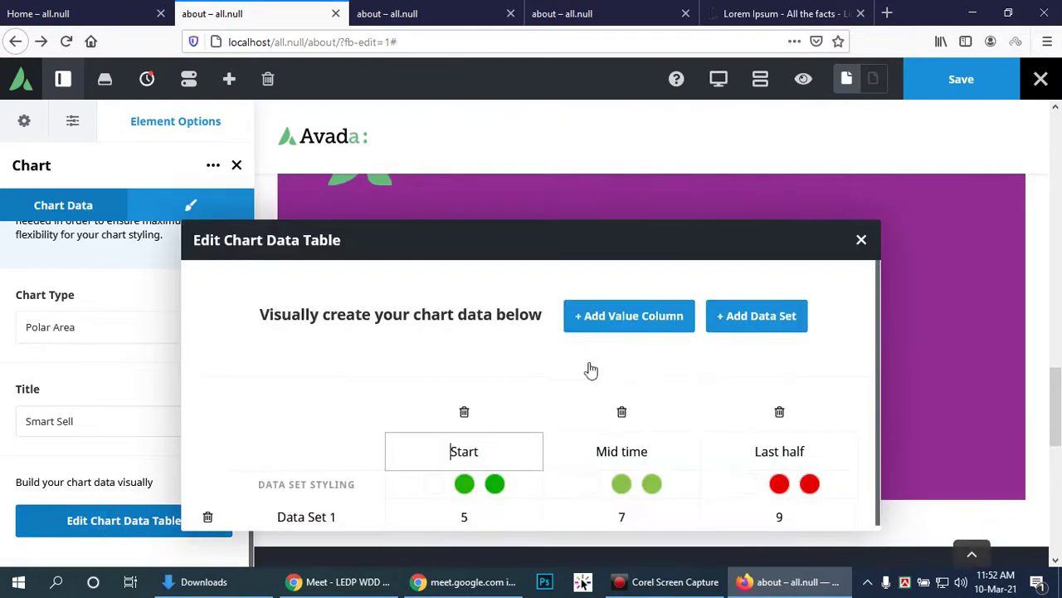
{"action": "left_click", "coordinate": [784, 516]}
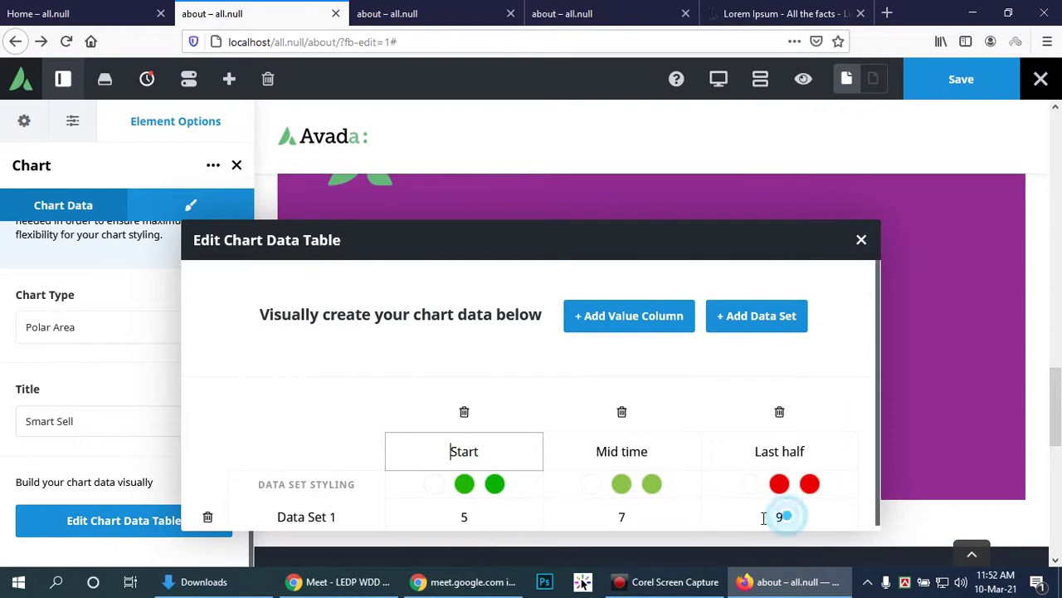
{"action": "left_click", "coordinate": [299, 511]}
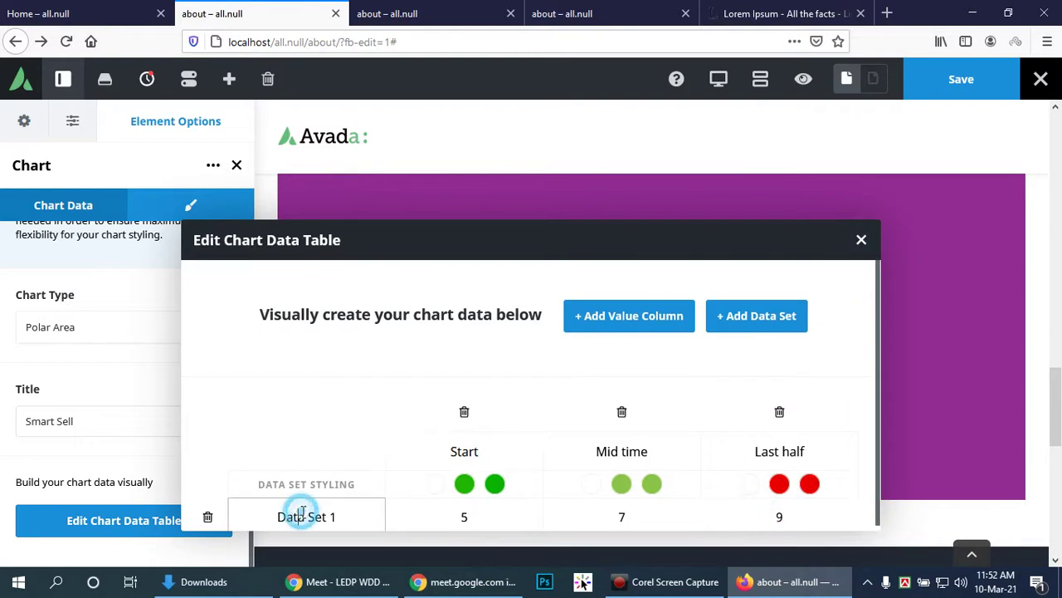
{"action": "left_click", "coordinate": [750, 322]}
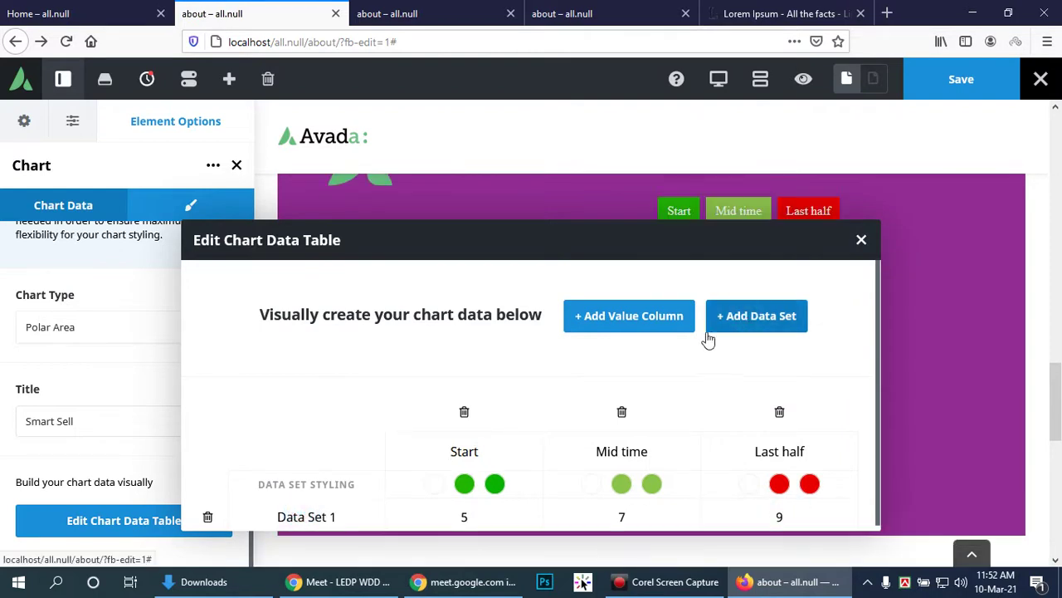
{"action": "scroll", "coordinate": [708, 338], "scroll_direction": "down", "scroll_amount": 1}
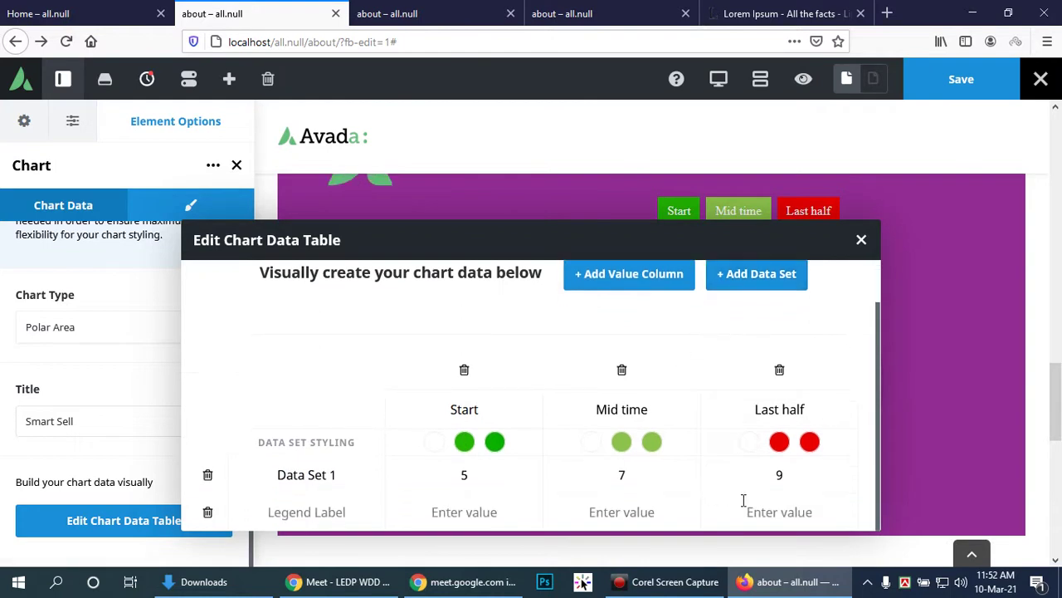
Step: Set Data Set 1's Start, Mid time and Last half values to 20, 15 and 7
{"action": "left_click", "coordinate": [769, 514]}
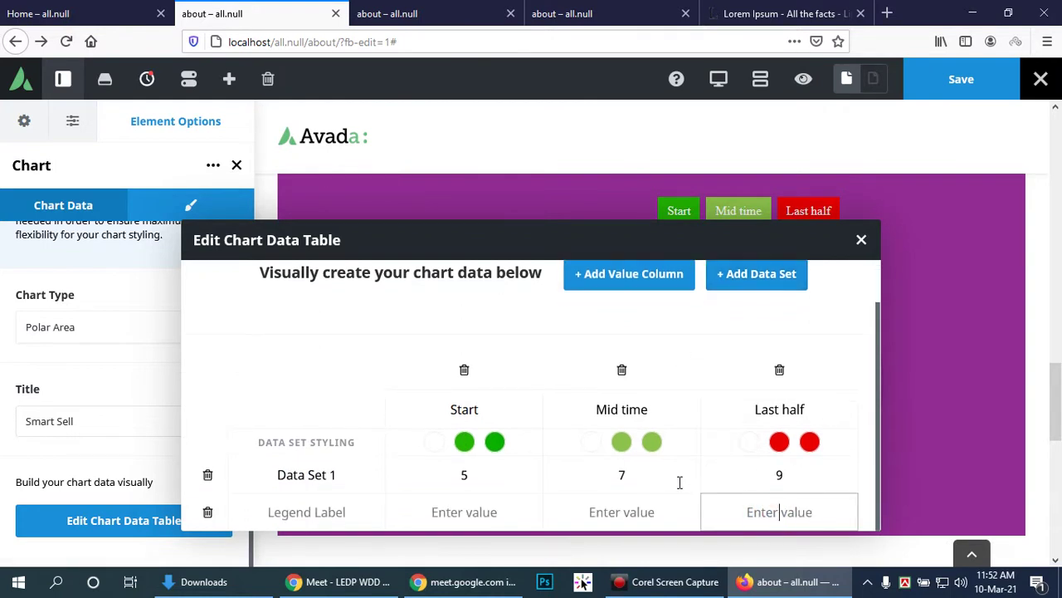
{"action": "left_click", "coordinate": [574, 472]}
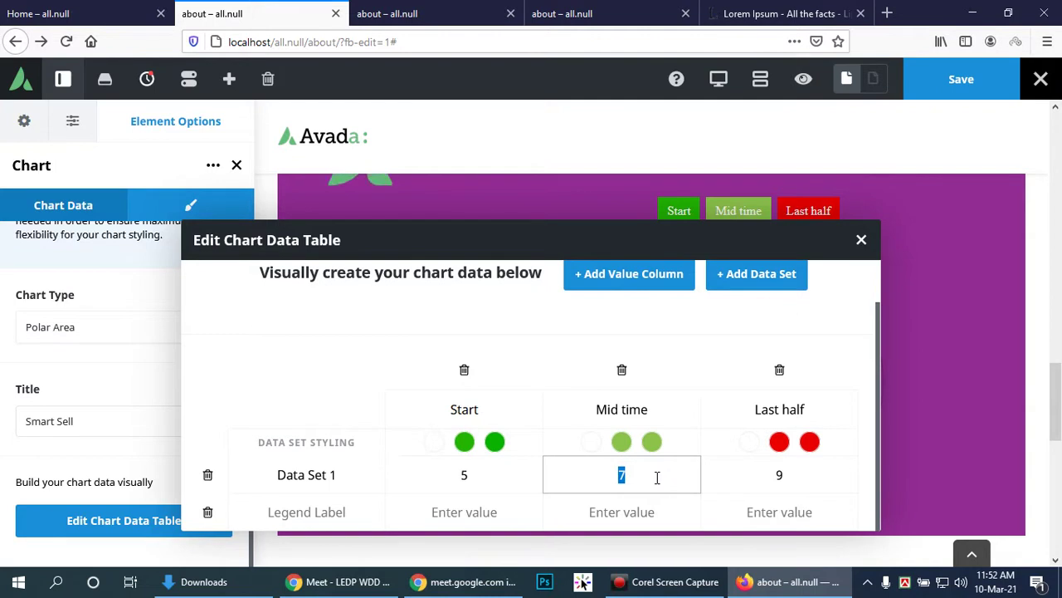
{"action": "left_click", "coordinate": [481, 477]}
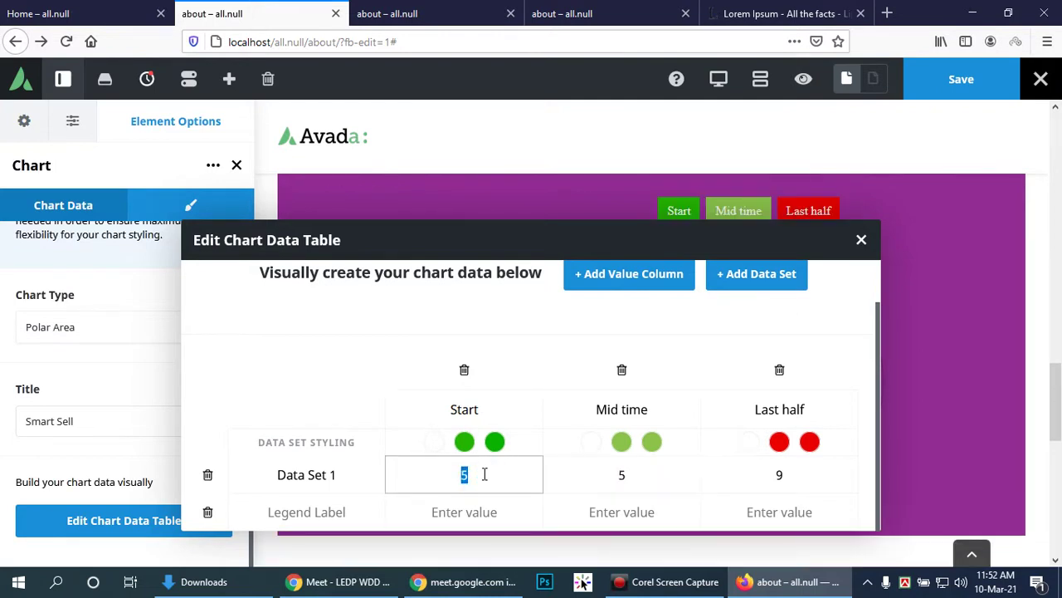
{"action": "type", "text": "2"}
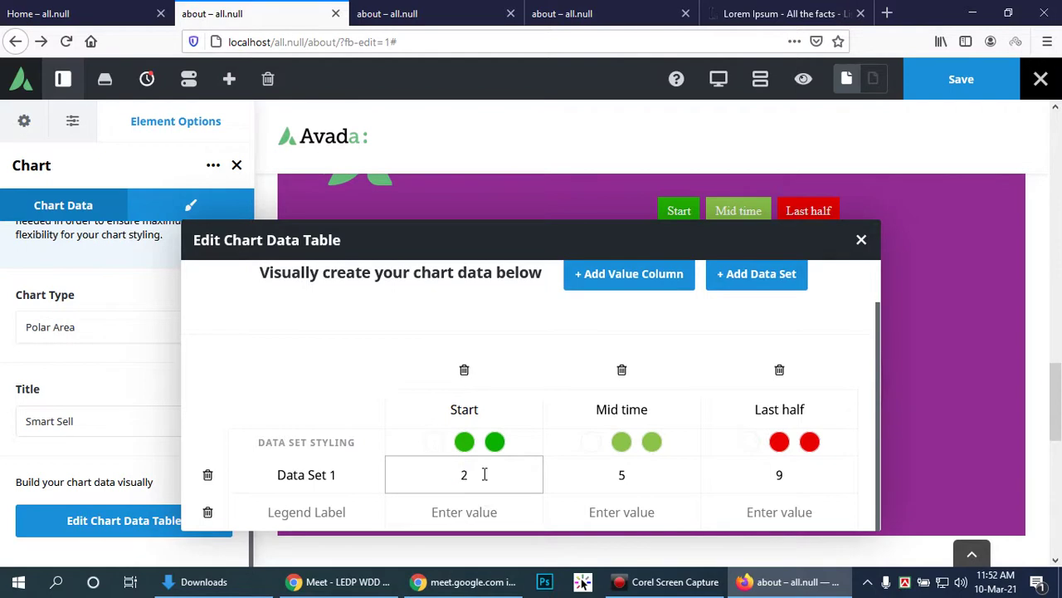
{"action": "type", "text": "0"}
{"action": "left_click", "coordinate": [643, 475]}
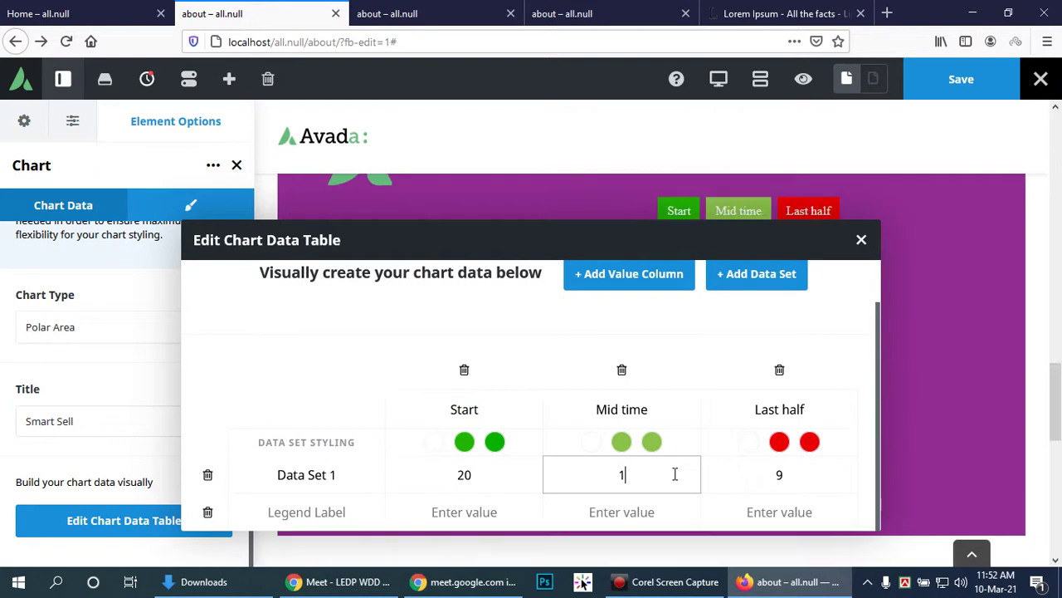
{"action": "left_click", "coordinate": [795, 474]}
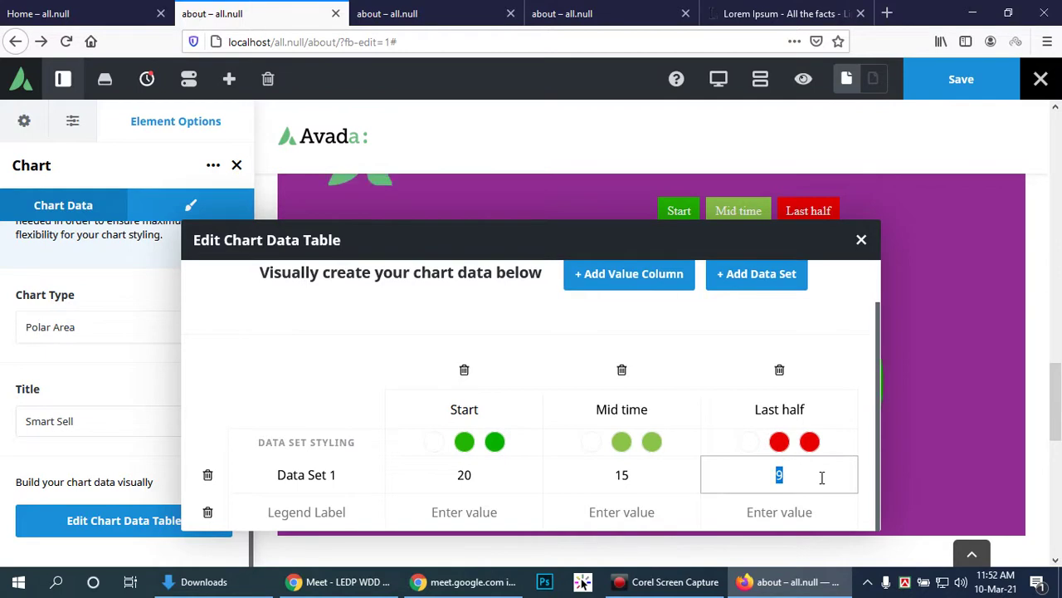
{"action": "type", "text": "7"}
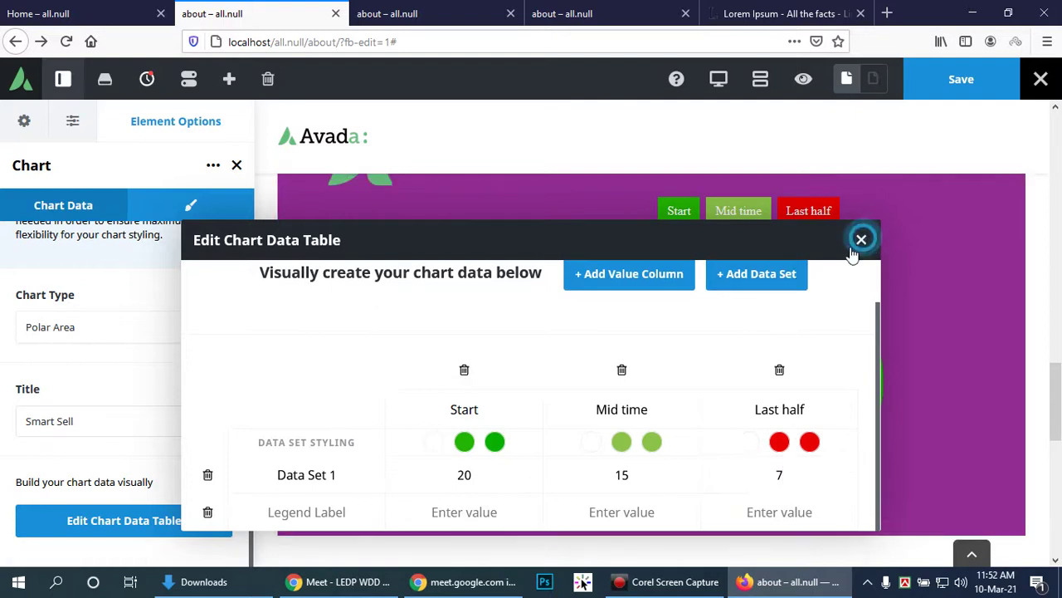
Step: Close and reopen the chart data table to refresh the chart, moving the dialog aside
{"action": "left_click", "coordinate": [862, 241]}
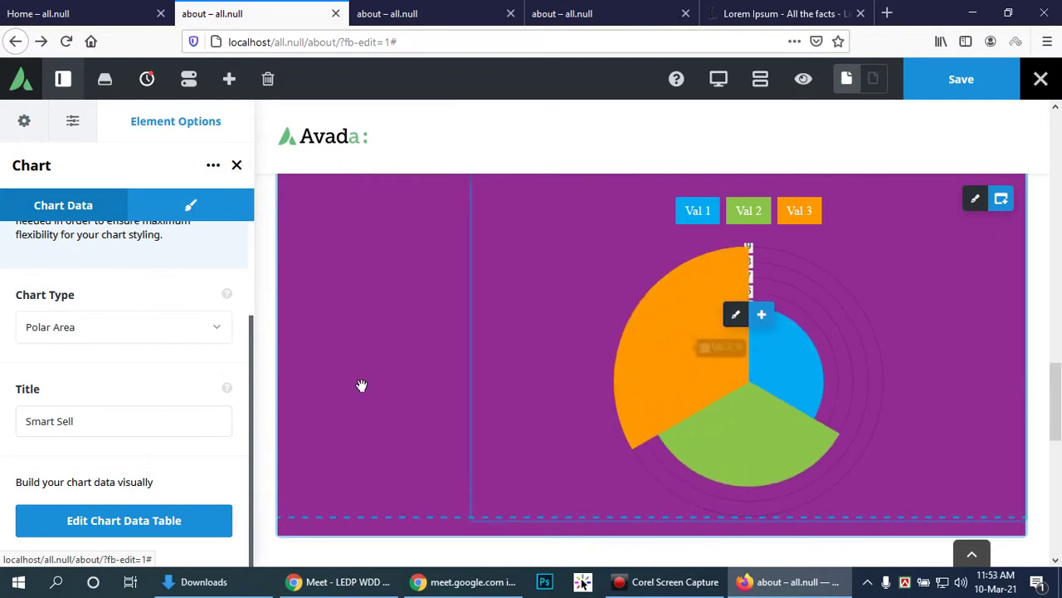
{"action": "left_click", "coordinate": [105, 522]}
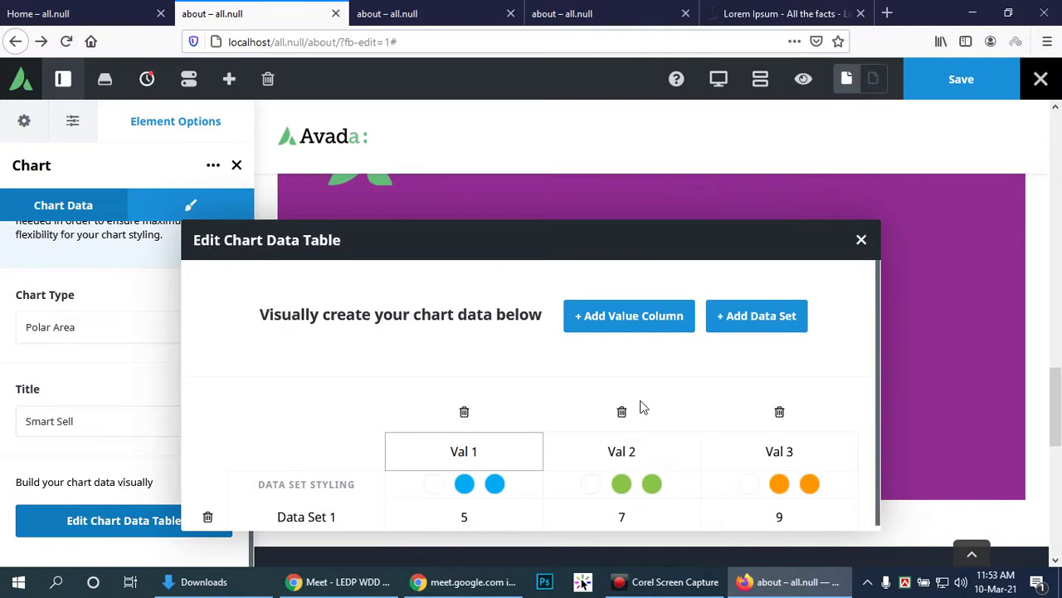
{"action": "left_click", "coordinate": [661, 234]}
{"action": "left_click_drag", "start_coordinate": [662, 233], "coordinate": [699, 166]}
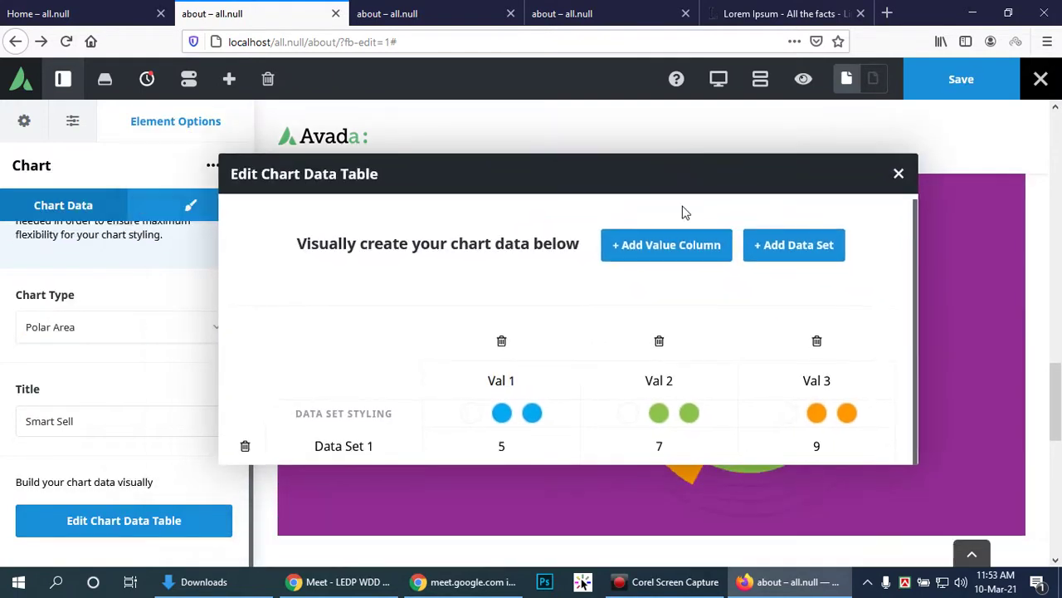
Step: Retype the second and third column headings as 'Mid Time' and 'Last Half'
{"action": "left_click_drag", "start_coordinate": [535, 378], "coordinate": [428, 371]}
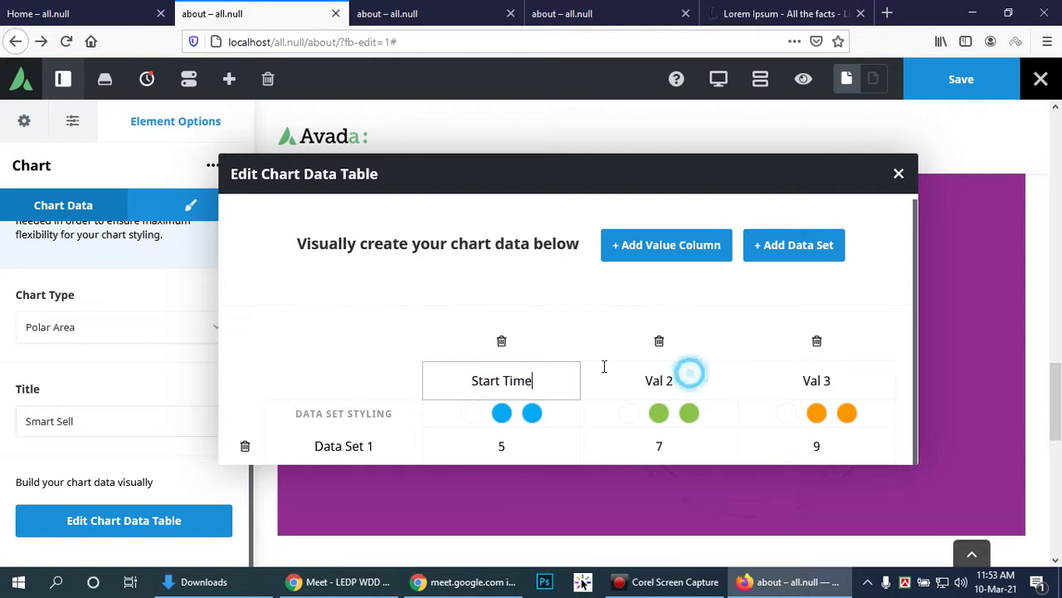
{"action": "left_click_drag", "start_coordinate": [688, 373], "coordinate": [655, 368]}
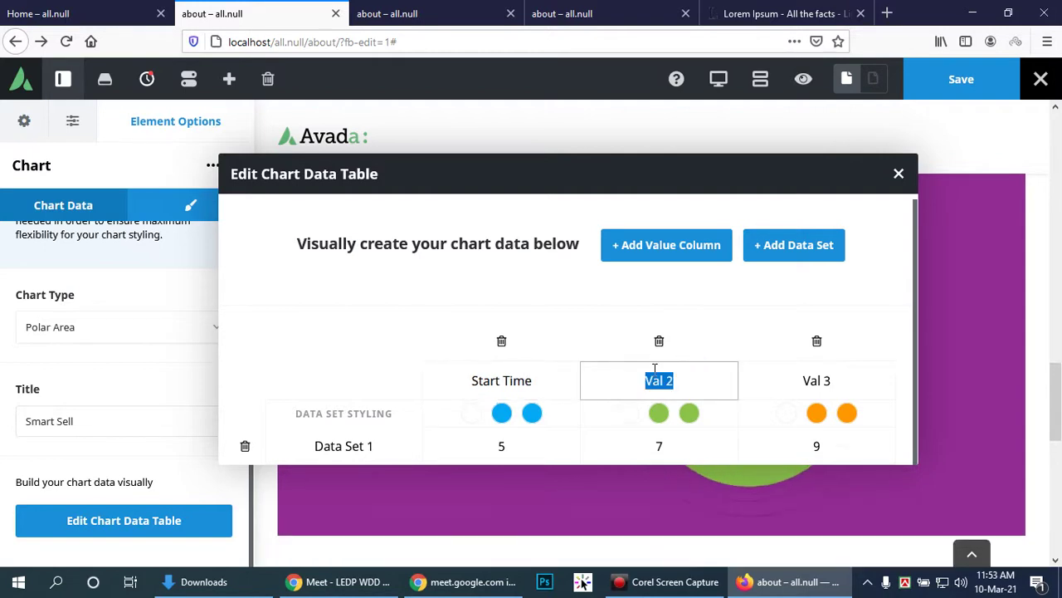
{"action": "type", "text": "Mid Time"}
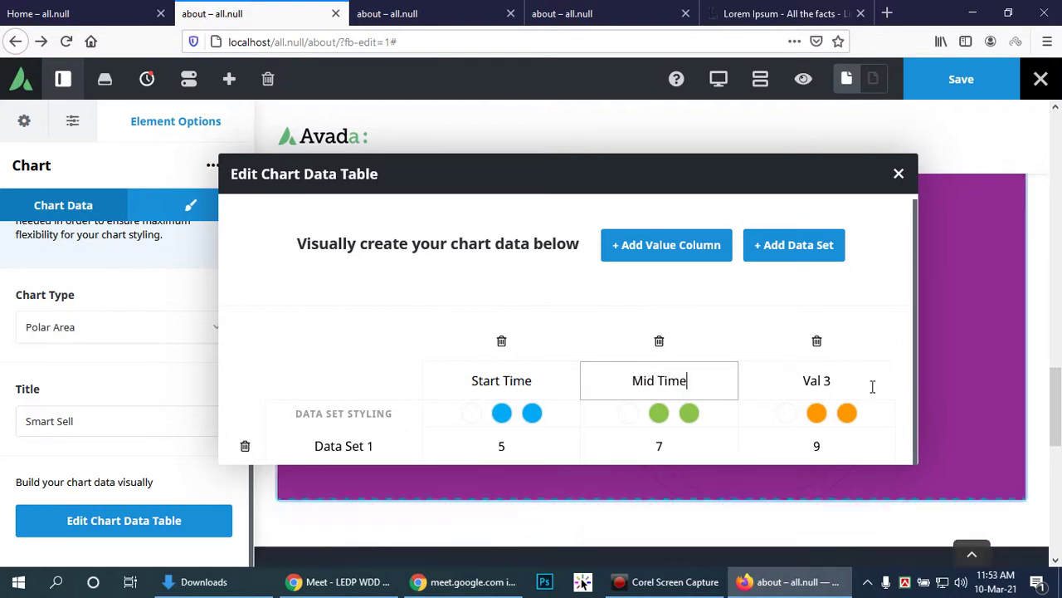
{"action": "left_click_drag", "start_coordinate": [866, 379], "coordinate": [795, 379]}
{"action": "type", "text": "Llast"}
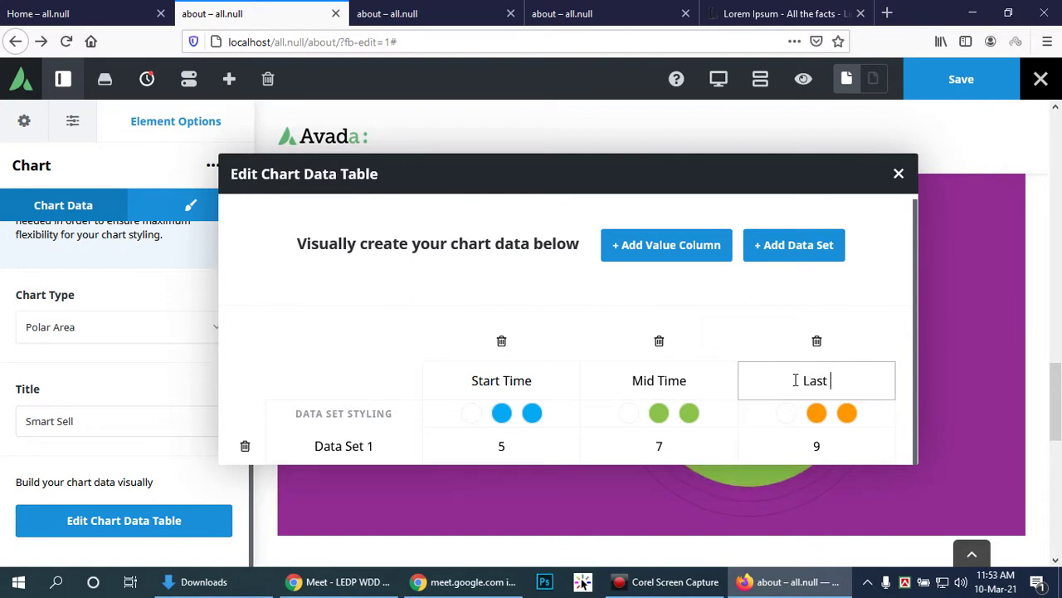
{"action": "type", "text": " Half"}
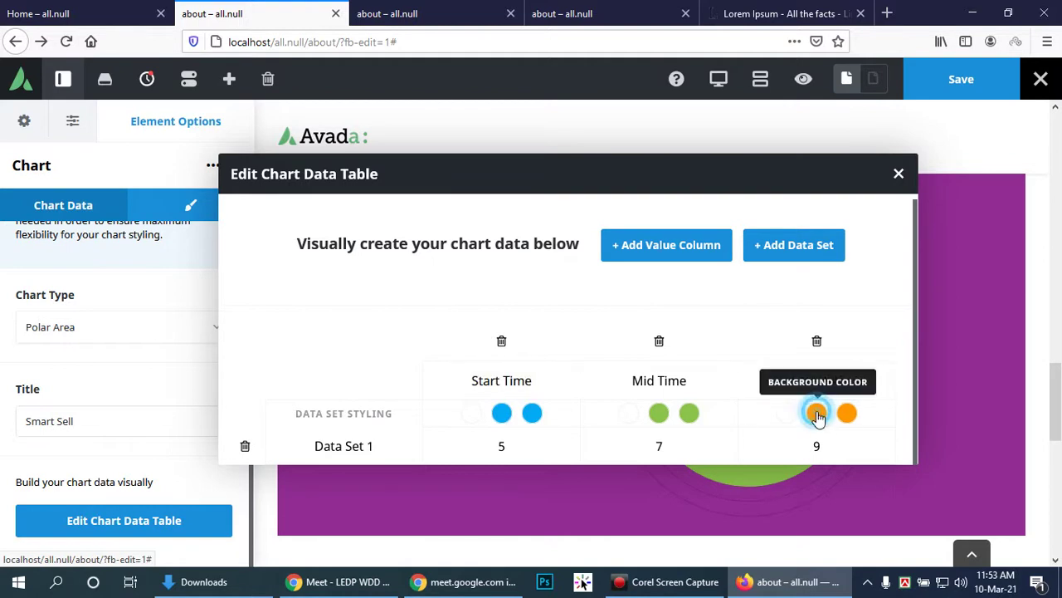
Step: Colour the Last Half segment's background and border red, #e80000
{"action": "left_click", "coordinate": [816, 413]}
{"action": "triple_click", "coordinate": [675, 301]}
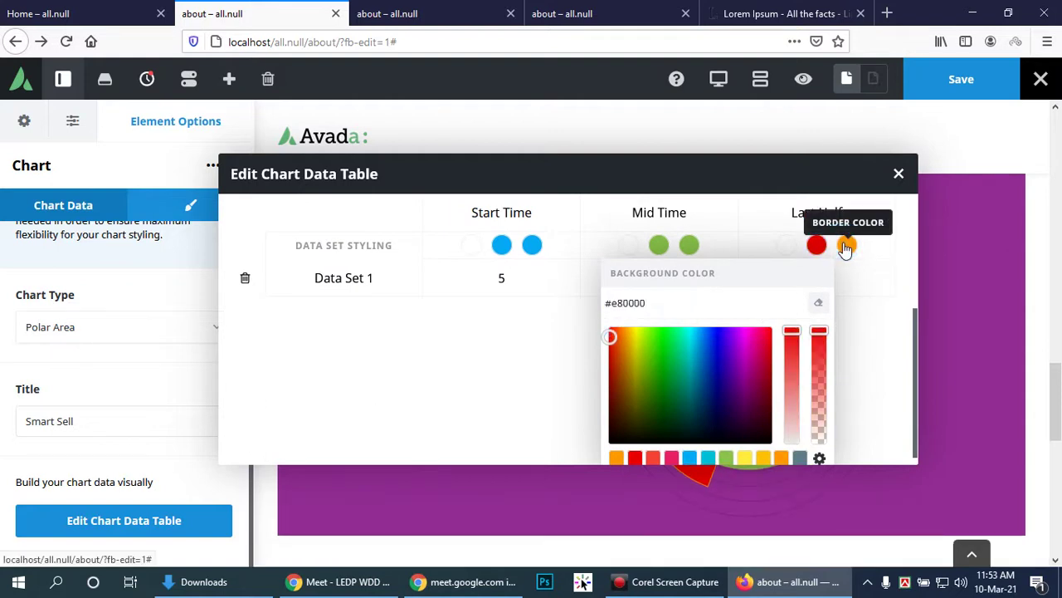
{"action": "left_click", "coordinate": [847, 244]}
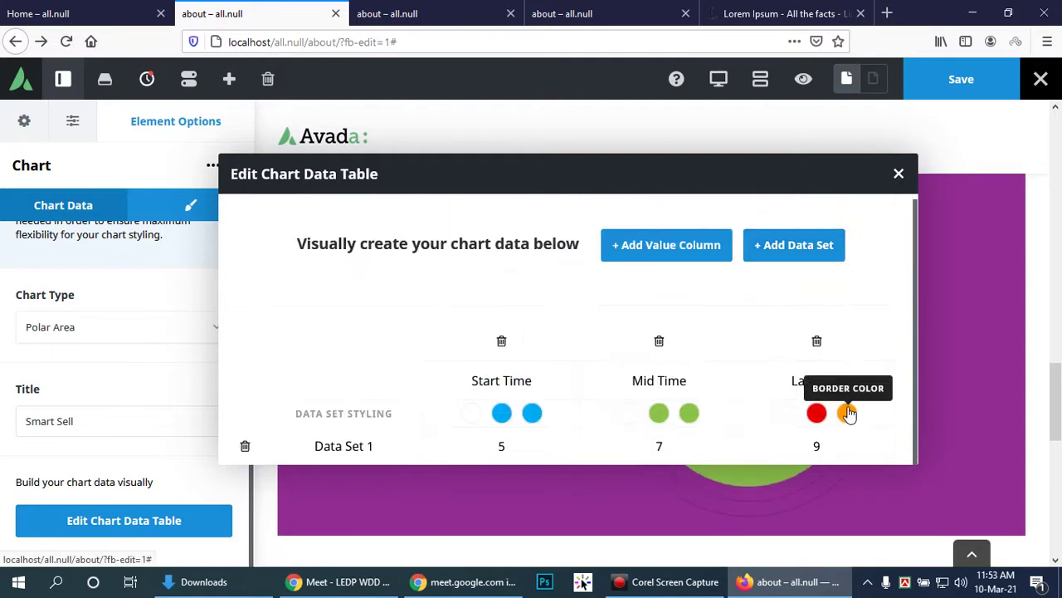
{"action": "left_click", "coordinate": [846, 412]}
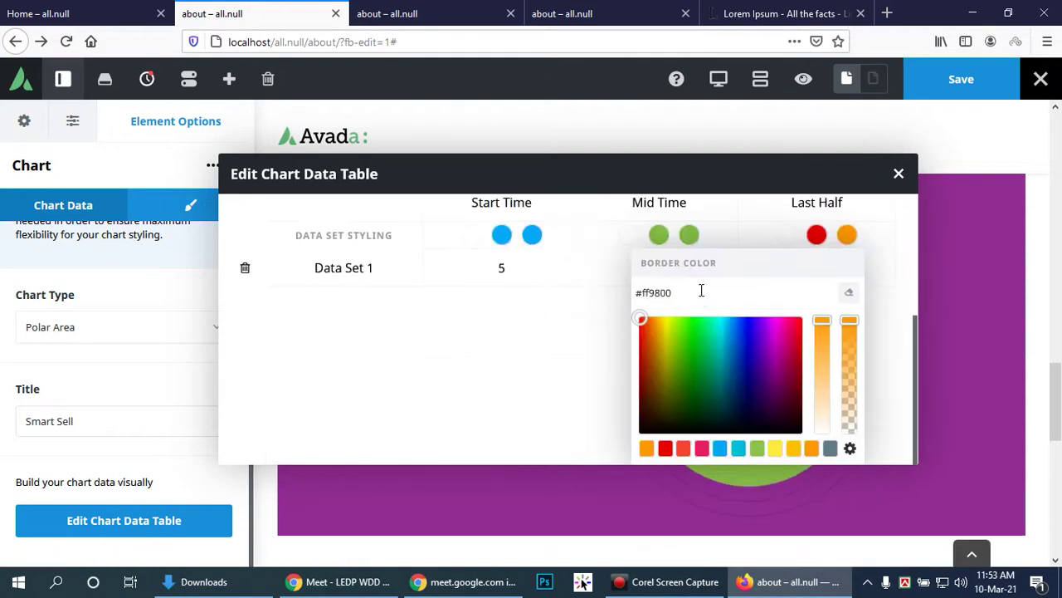
{"action": "left_click_drag", "start_coordinate": [700, 291], "coordinate": [594, 287]}
{"action": "type", "text": "#e80000"}
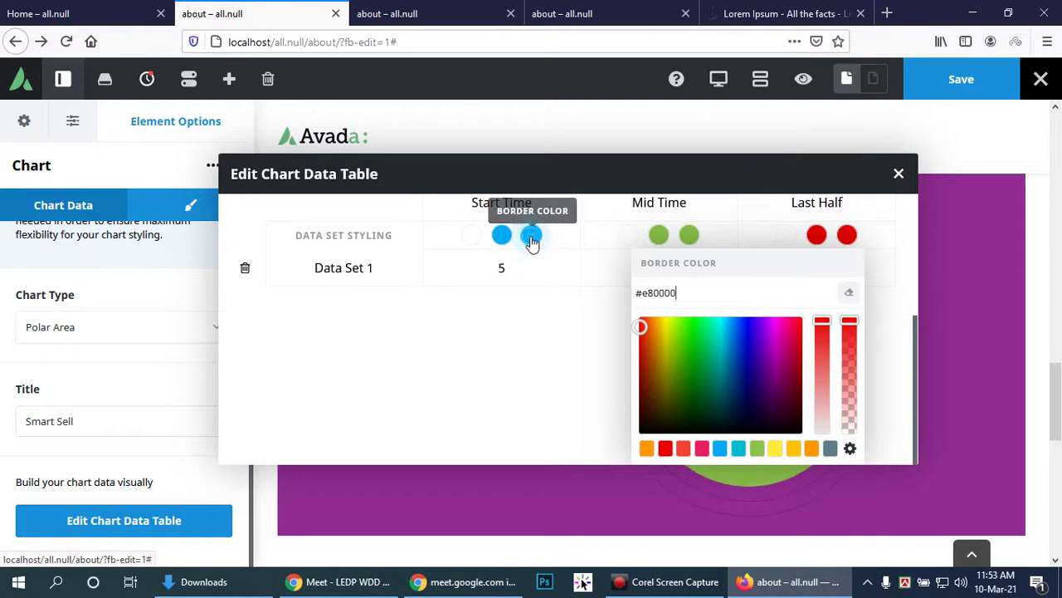
{"action": "left_click", "coordinate": [533, 236]}
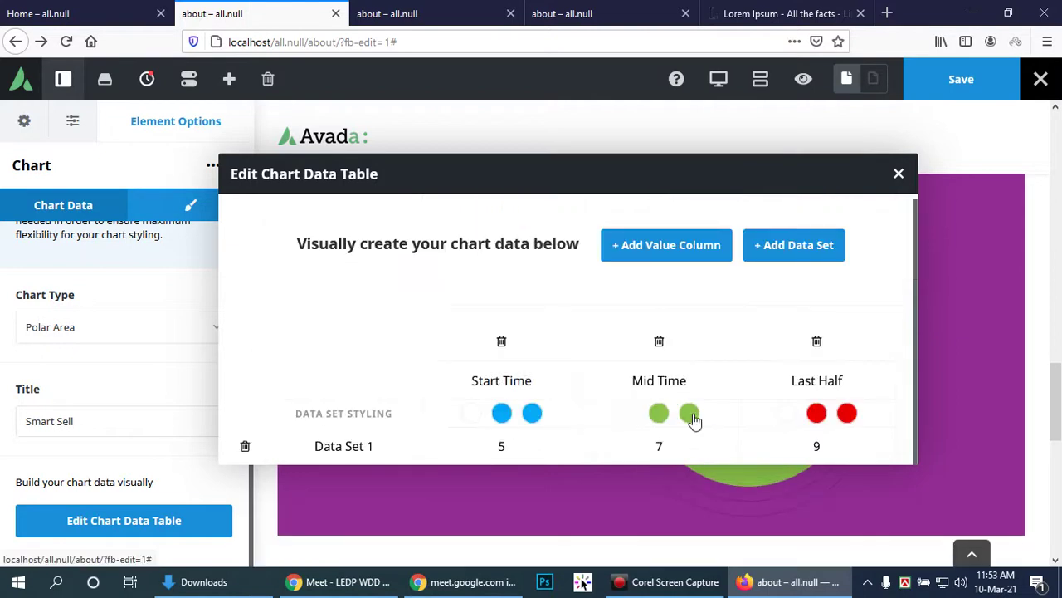
Step: Set the Mid Time segment's border and background to golden yellow #ddc000
{"action": "left_click", "coordinate": [690, 414]}
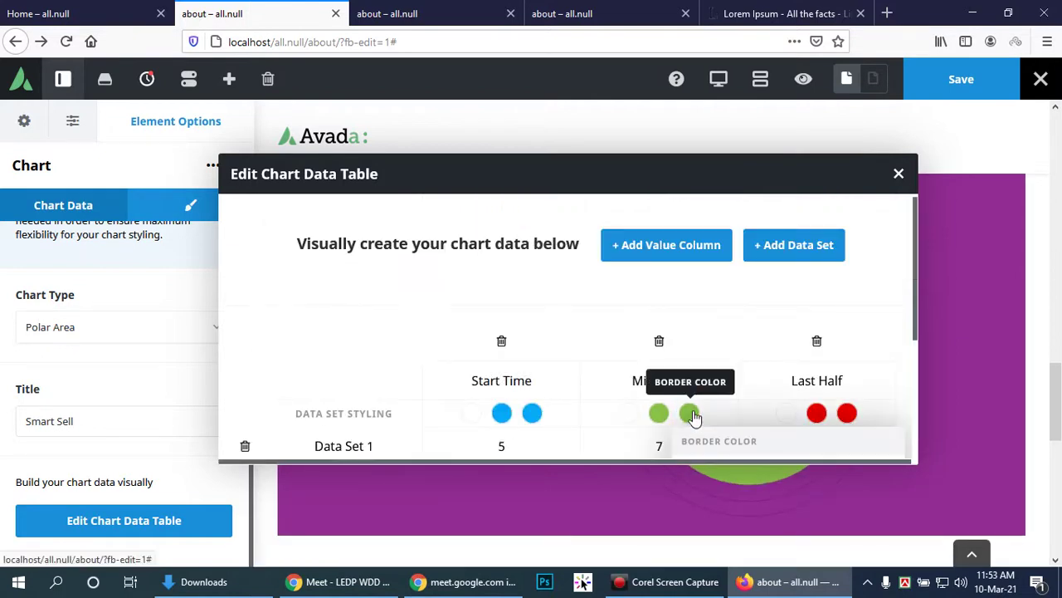
{"action": "scroll", "coordinate": [779, 399], "scroll_direction": "down", "scroll_amount": 2}
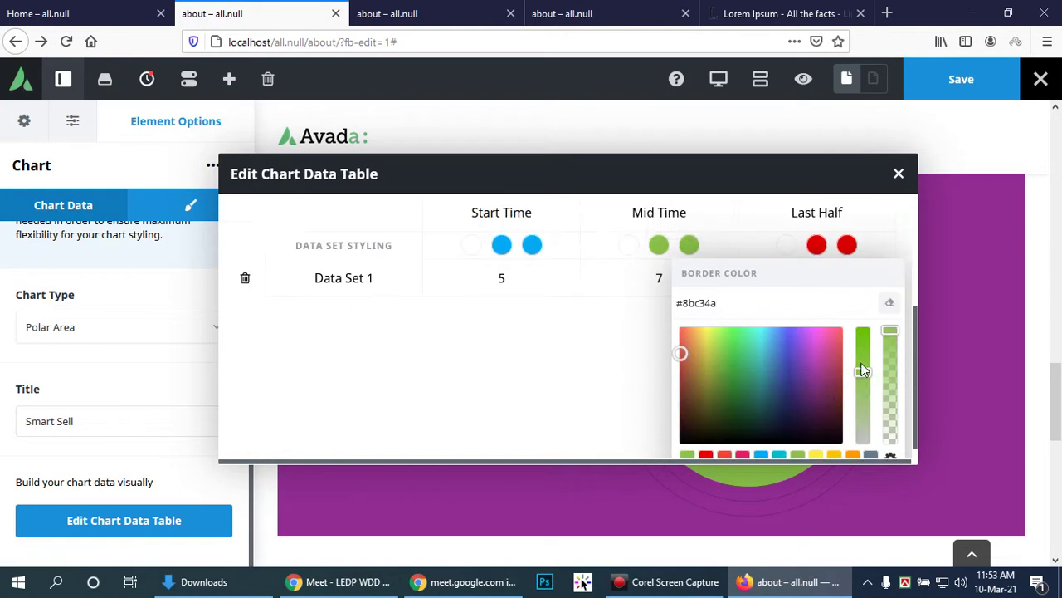
{"action": "scroll", "coordinate": [839, 415], "scroll_direction": "down", "scroll_amount": 1}
{"action": "left_click", "coordinate": [817, 442]}
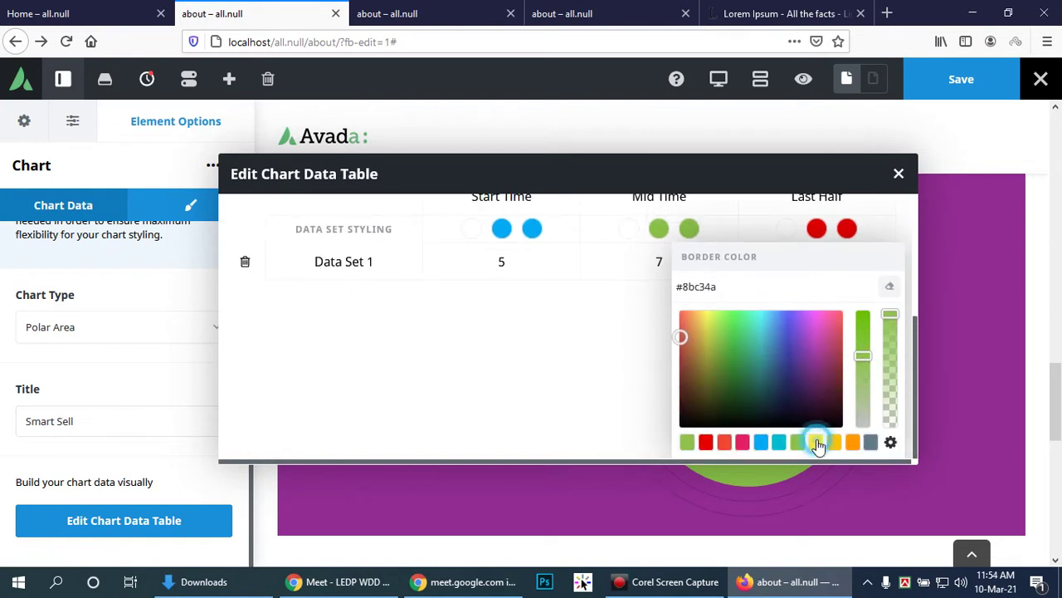
{"action": "left_click", "coordinate": [706, 323]}
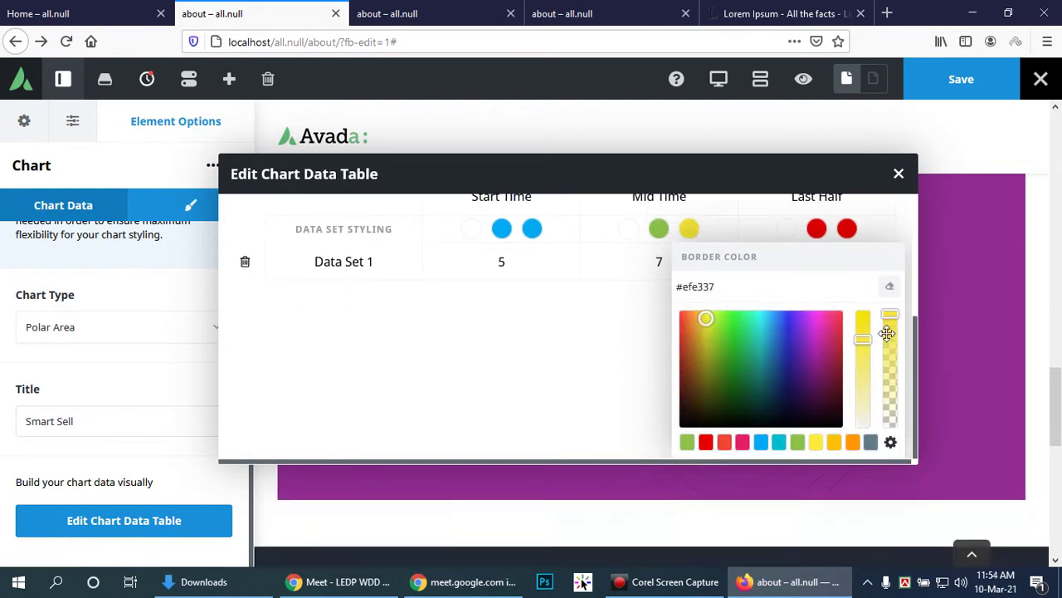
{"action": "left_click_drag", "start_coordinate": [861, 338], "coordinate": [862, 316]}
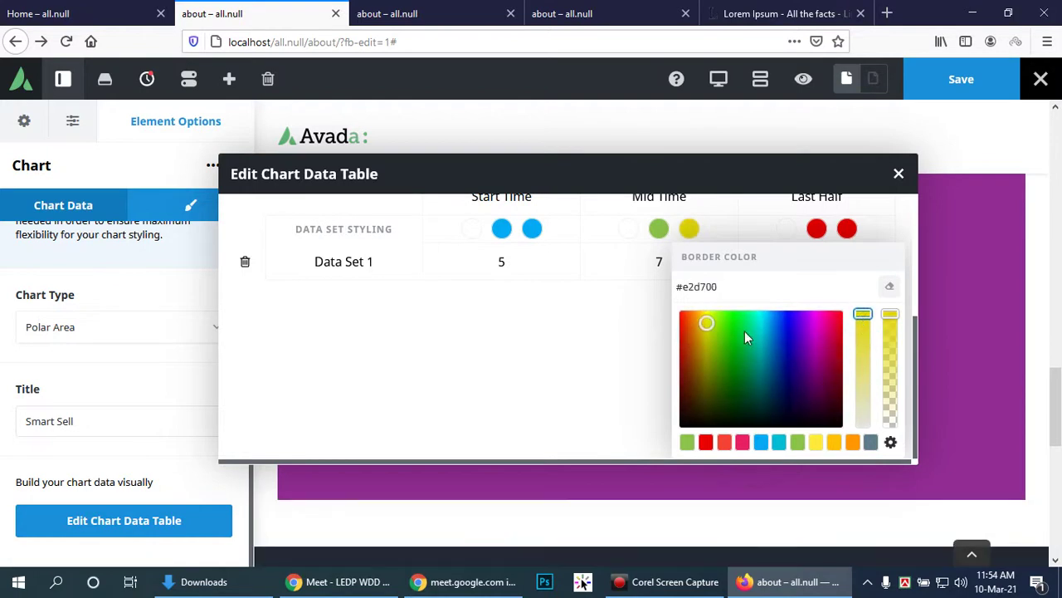
{"action": "left_click", "coordinate": [704, 324]}
{"action": "left_click", "coordinate": [750, 286]}
{"action": "left_click_drag", "start_coordinate": [750, 287], "coordinate": [666, 283]}
{"action": "key", "text": "ctrl+c"}
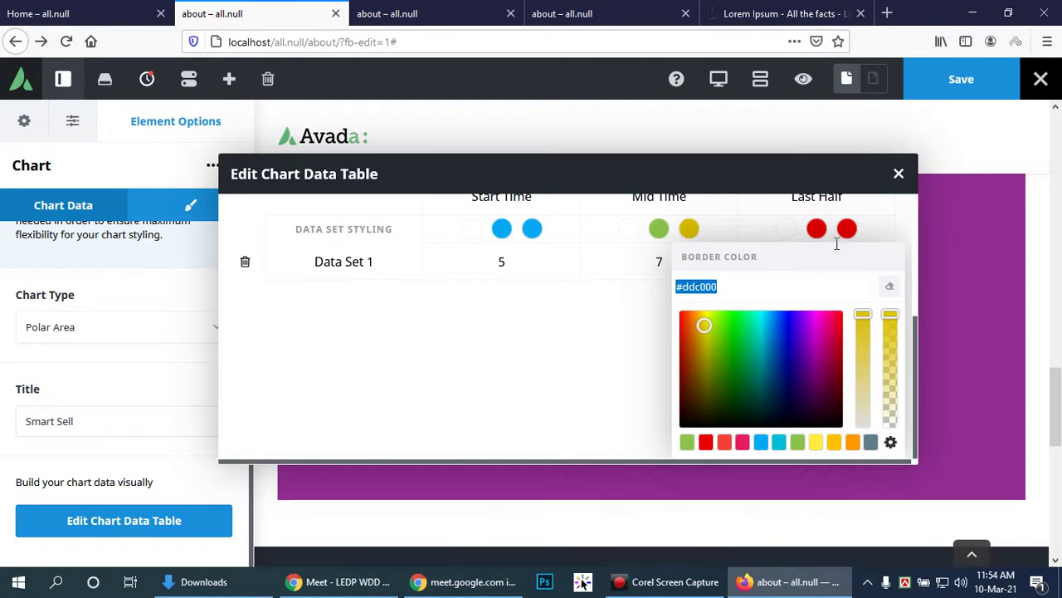
{"action": "left_click", "coordinate": [654, 232]}
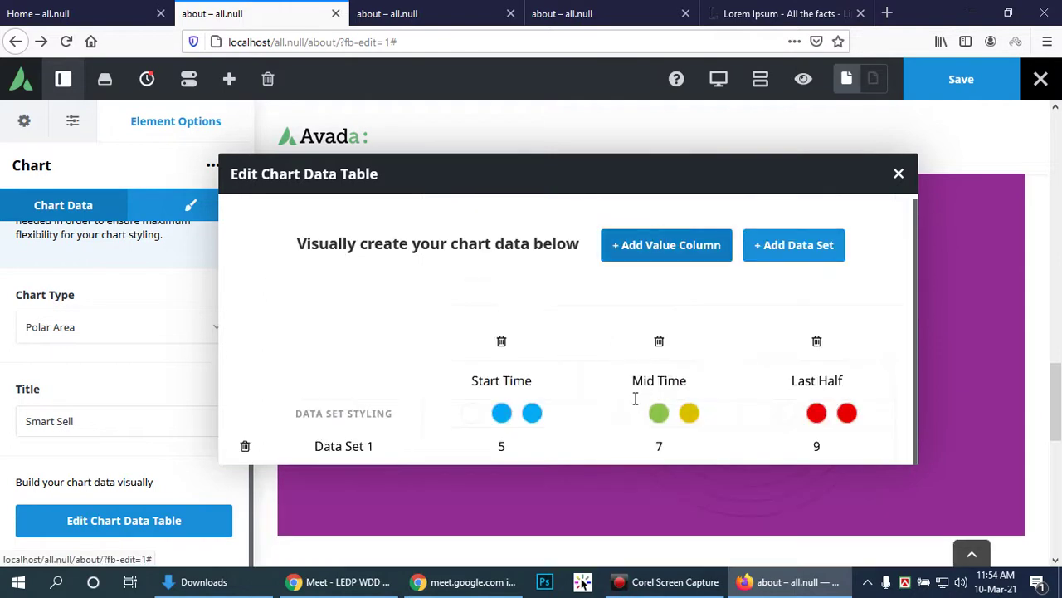
{"action": "left_click", "coordinate": [658, 413]}
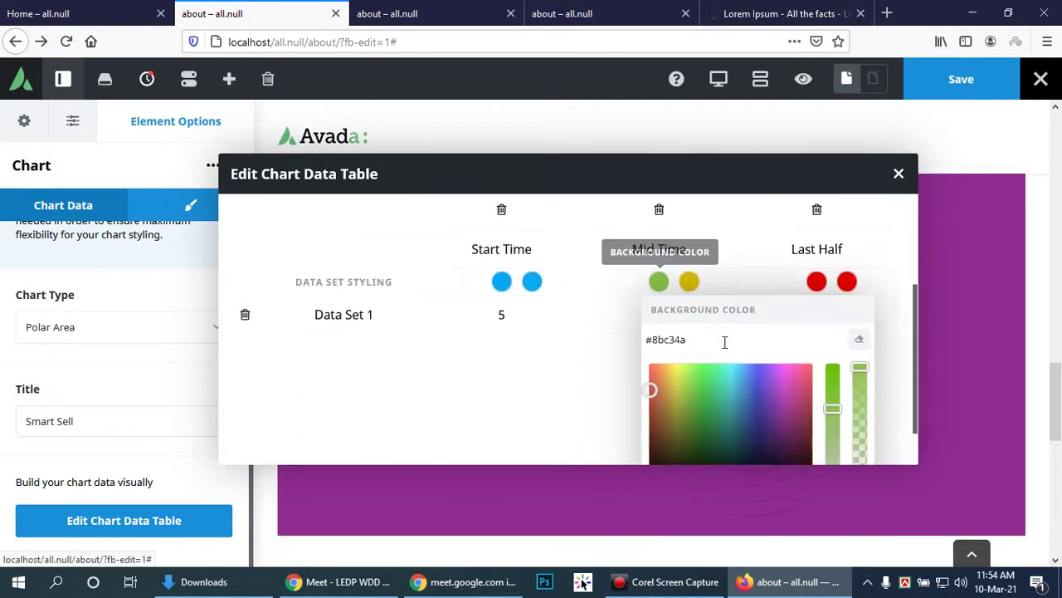
{"action": "left_click_drag", "start_coordinate": [723, 304], "coordinate": [649, 302]}
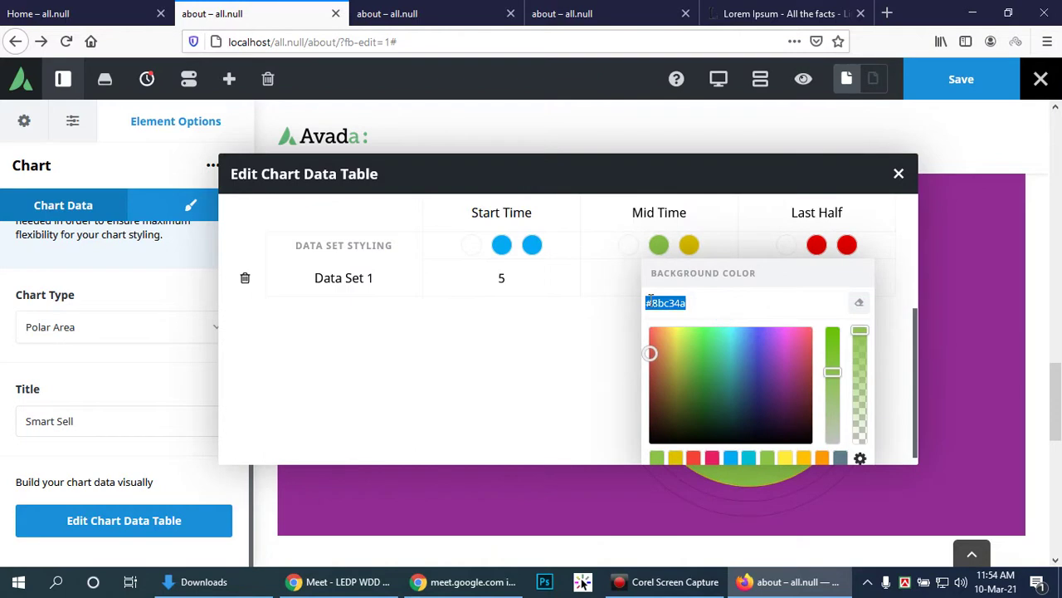
{"action": "key", "text": "ctrl+v"}
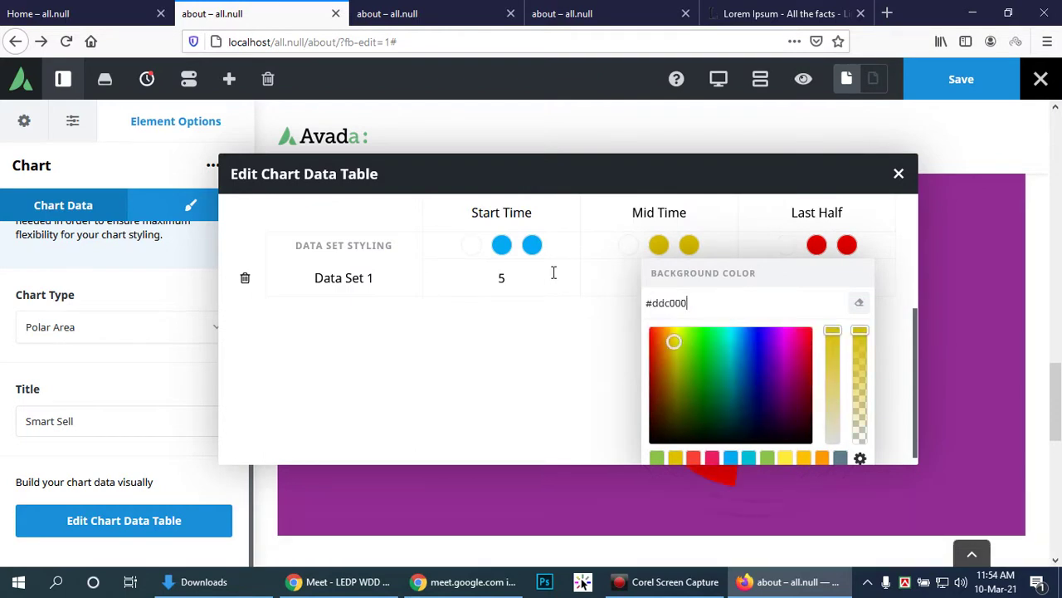
{"action": "scroll", "coordinate": [565, 340], "scroll_direction": "up", "scroll_amount": 3}
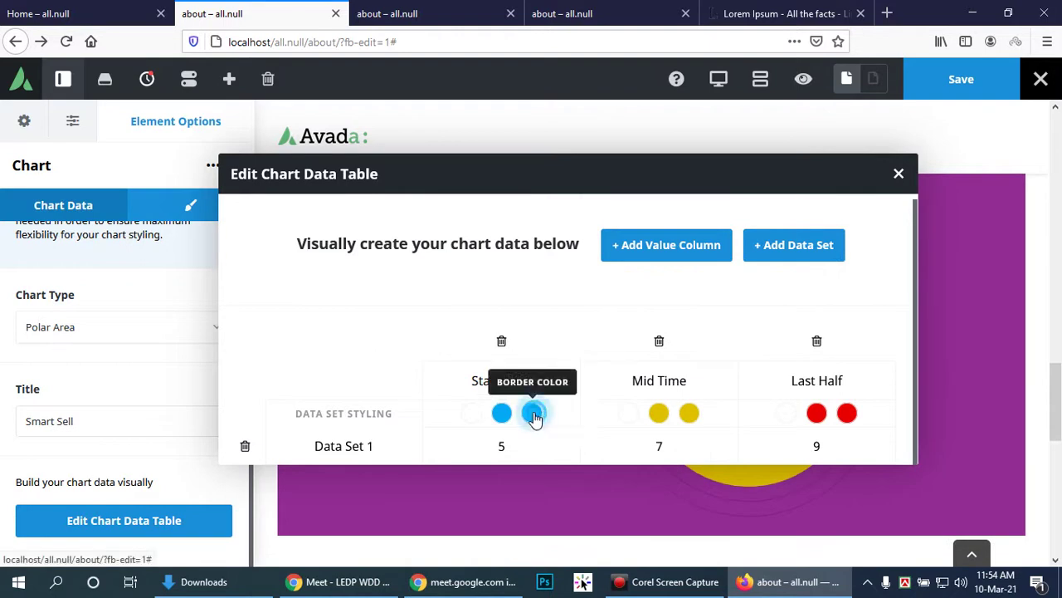
Step: Make the Start Time segment's border and background bright green #02ff02
{"action": "left_click", "coordinate": [538, 415]}
{"action": "scroll", "coordinate": [581, 373], "scroll_direction": "down", "scroll_amount": 2}
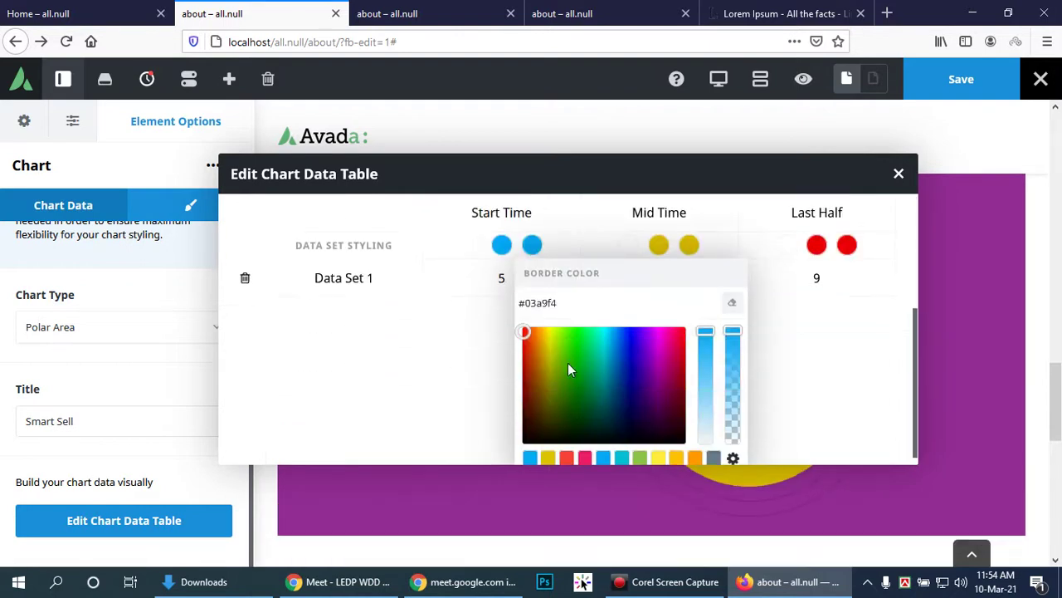
{"action": "left_click_drag", "start_coordinate": [579, 359], "coordinate": [486, 302]}
{"action": "key", "text": "ctrl+c"}
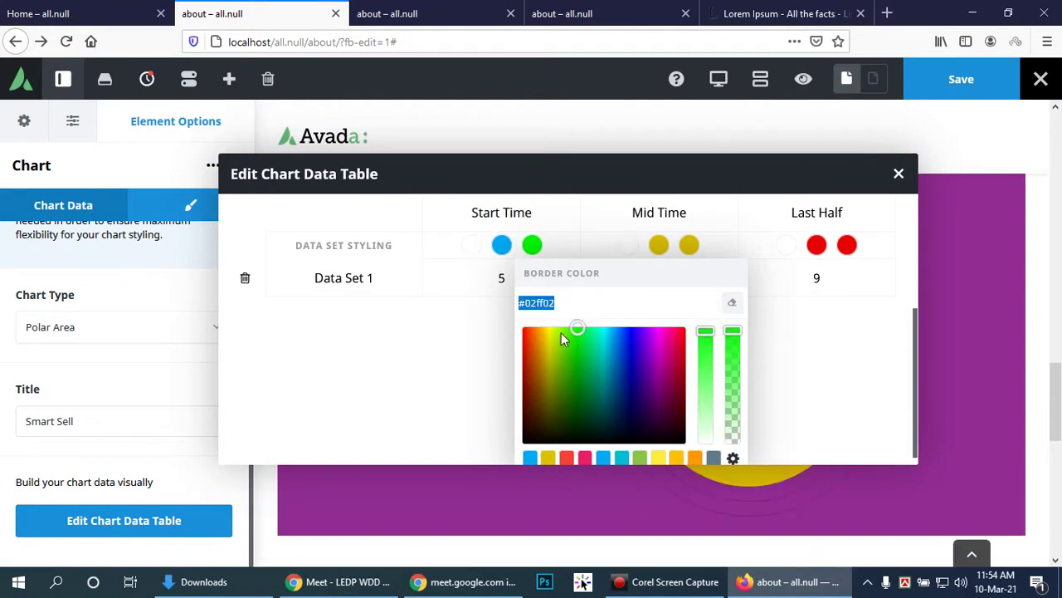
{"action": "left_click", "coordinate": [503, 247]}
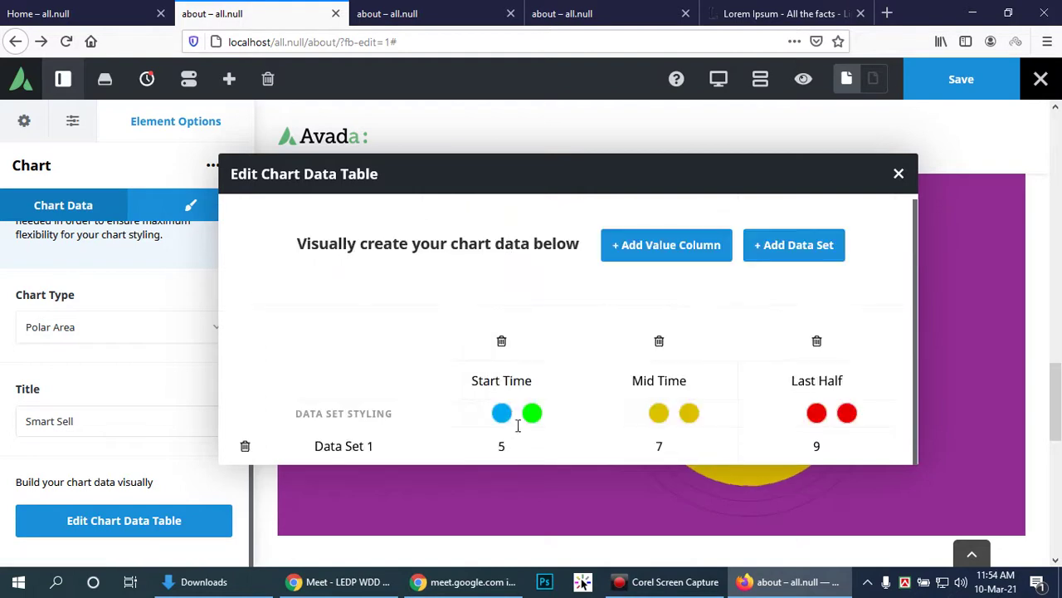
{"action": "left_click", "coordinate": [498, 415]}
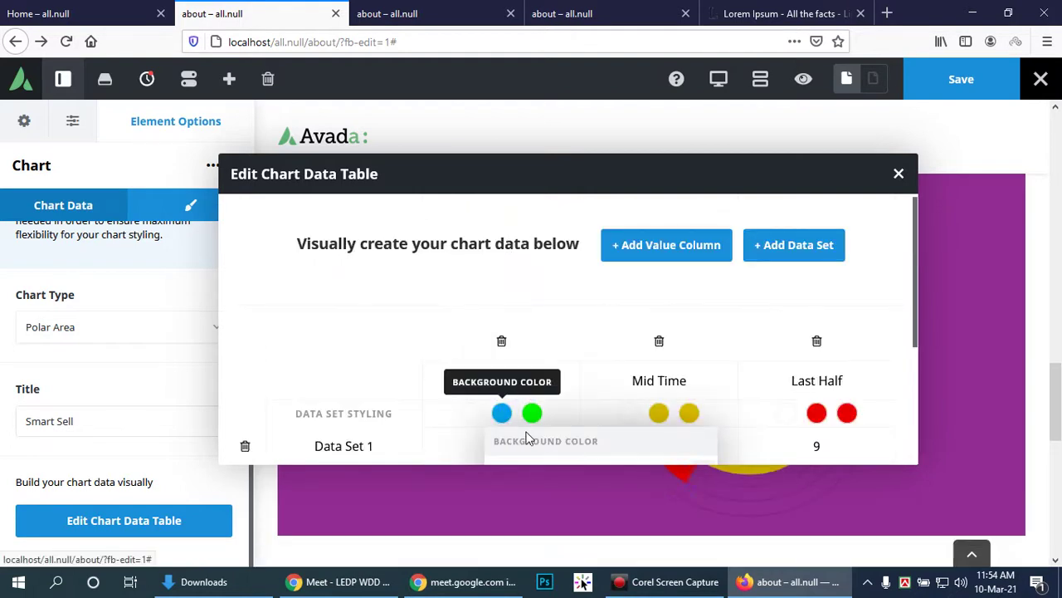
{"action": "scroll", "coordinate": [501, 415], "scroll_direction": "down", "scroll_amount": 2}
{"action": "left_click_drag", "start_coordinate": [540, 388], "coordinate": [481, 388]}
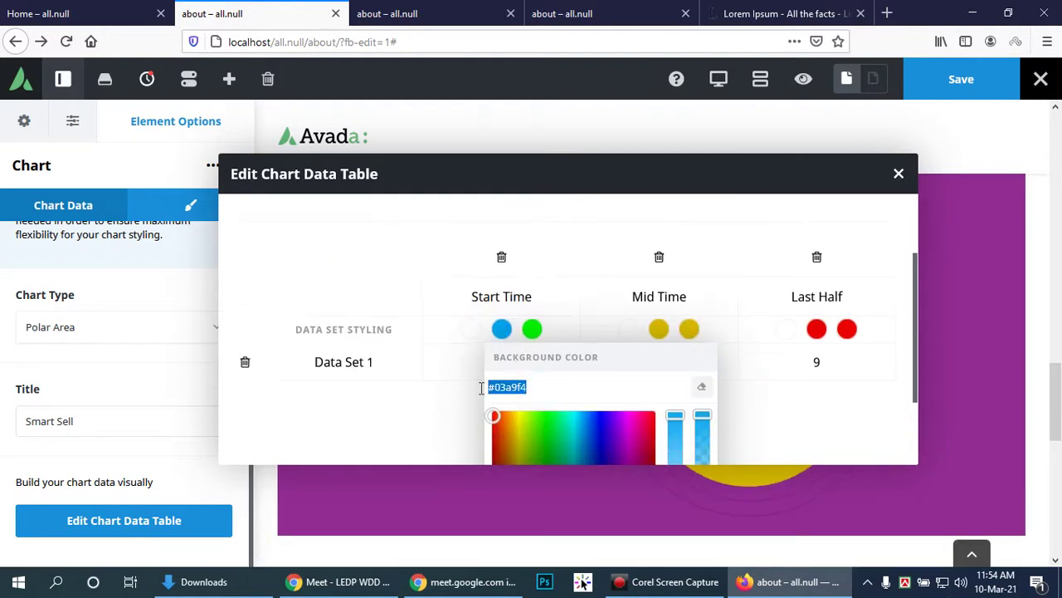
{"action": "key", "text": "ctrl+v"}
{"action": "left_click", "coordinate": [476, 359]}
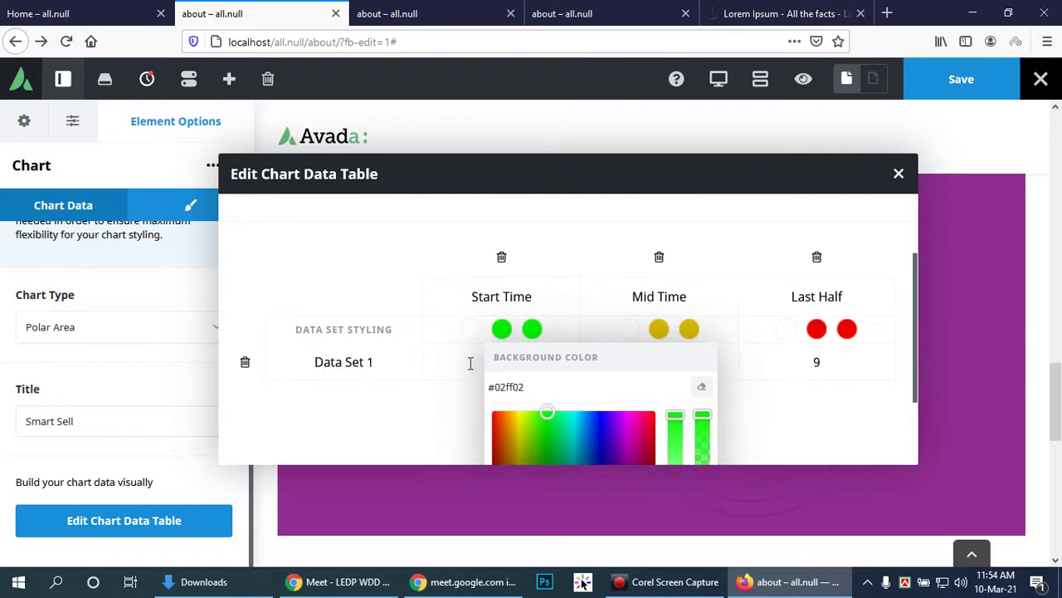
{"action": "left_click_drag", "start_coordinate": [527, 446], "coordinate": [476, 446]}
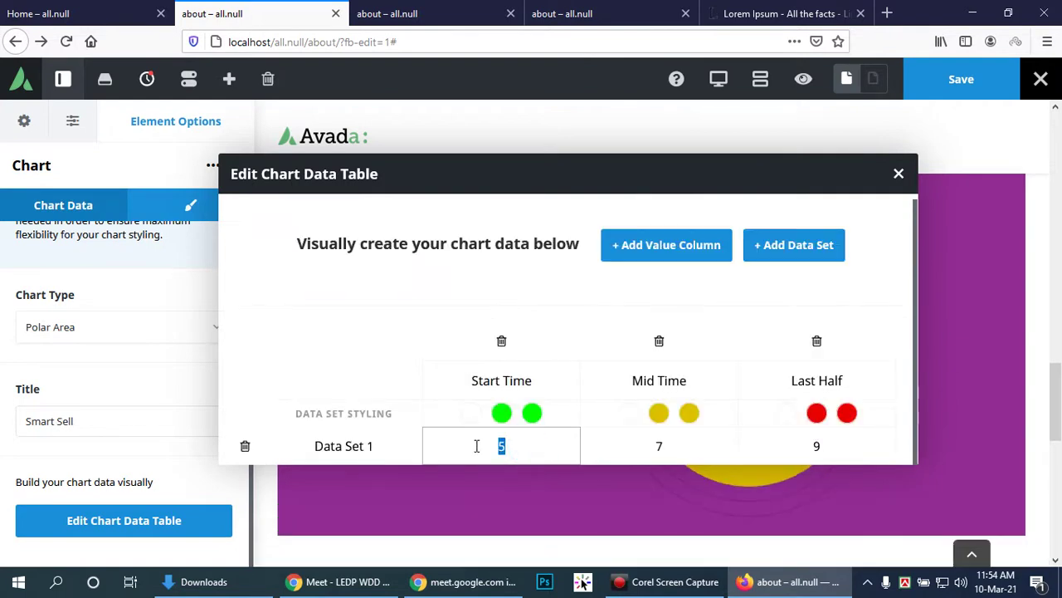
Step: Change the chart values to 20 for Start Time, 16 for Mid Time and 7 for Last Half
{"action": "type", "text": "20"}
{"action": "left_click_drag", "start_coordinate": [670, 445], "coordinate": [640, 446]}
{"action": "type", "text": "16"}
{"action": "double_click", "coordinate": [824, 447]}
{"action": "type", "text": "7"}
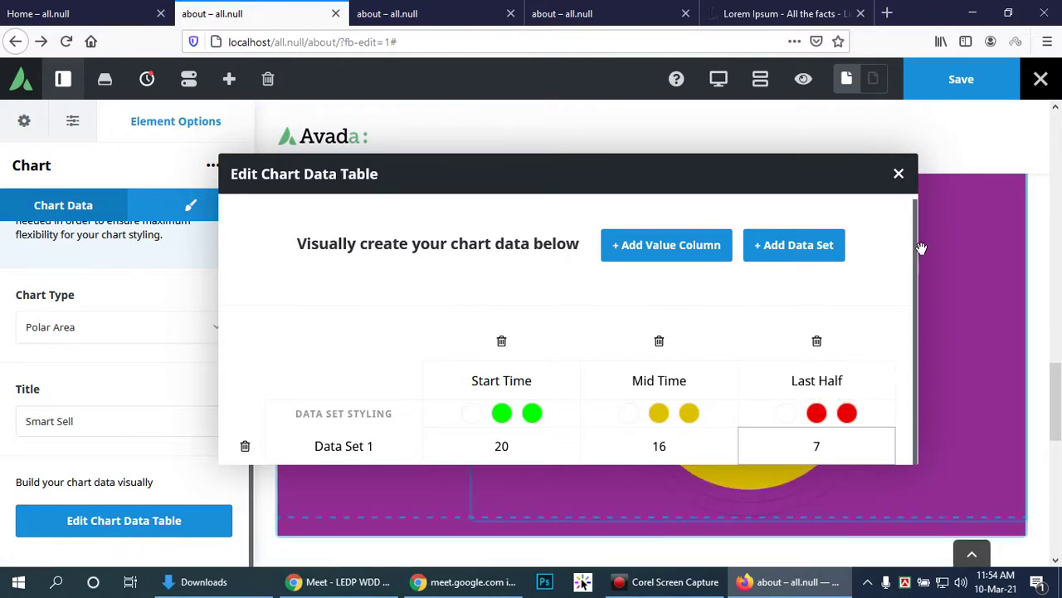
Step: Add a second data set row, preview the chart, and save the about page
{"action": "mouse_move", "coordinate": [736, 188]}
{"action": "left_mouse_down"}
{"action": "mouse_move", "coordinate": [719, 171]}
{"action": "mouse_move", "coordinate": [484, 237]}
{"action": "mouse_move", "coordinate": [586, 434]}
{"action": "mouse_move", "coordinate": [573, 268]}
{"action": "mouse_move", "coordinate": [623, 207]}
{"action": "mouse_move", "coordinate": [711, 212]}
{"action": "mouse_move", "coordinate": [750, 197]}
{"action": "left_mouse_up"}
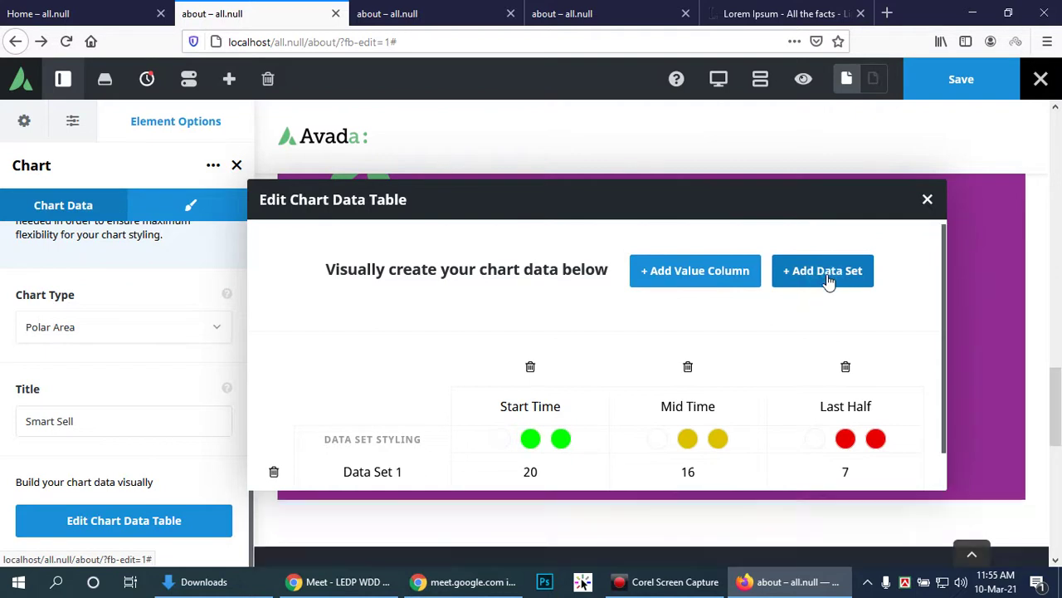
{"action": "left_click", "coordinate": [827, 281]}
{"action": "scroll", "coordinate": [827, 281], "scroll_direction": "up", "scroll_amount": 1}
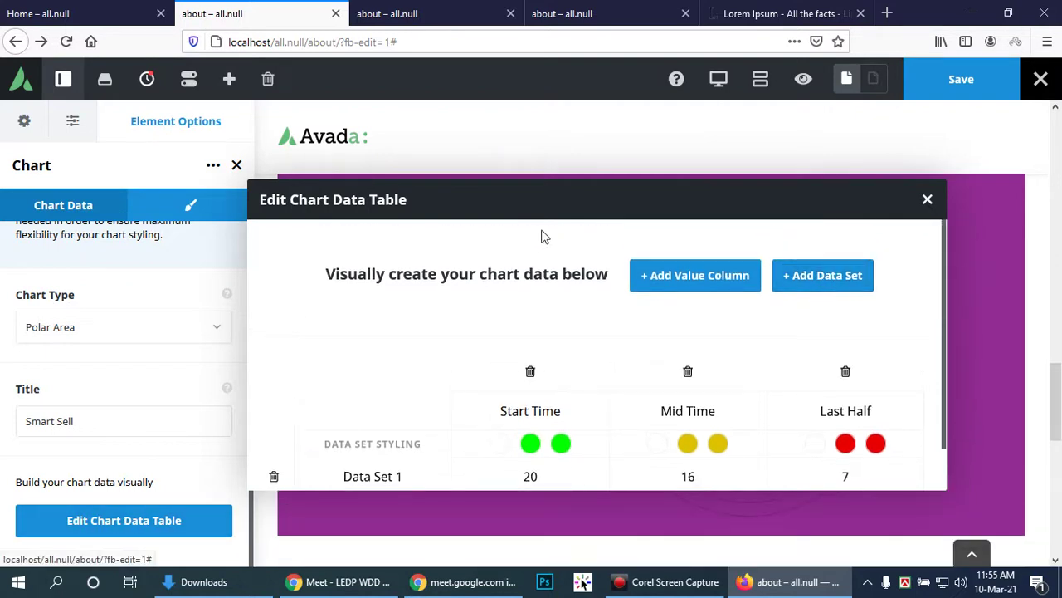
{"action": "left_click_drag", "start_coordinate": [572, 202], "coordinate": [537, 198]}
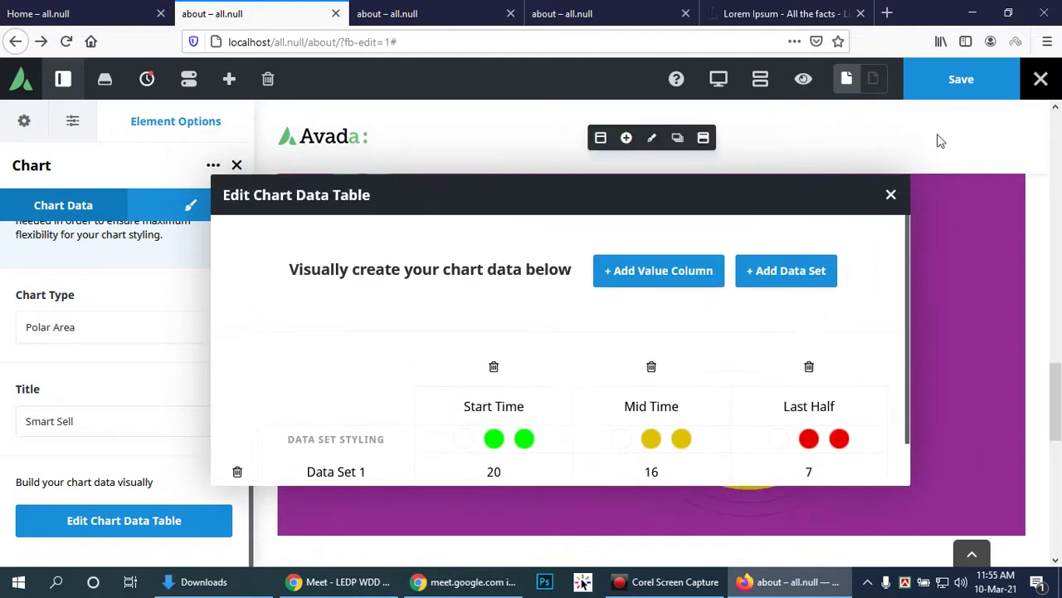
{"action": "left_click_drag", "start_coordinate": [617, 199], "coordinate": [709, 366]}
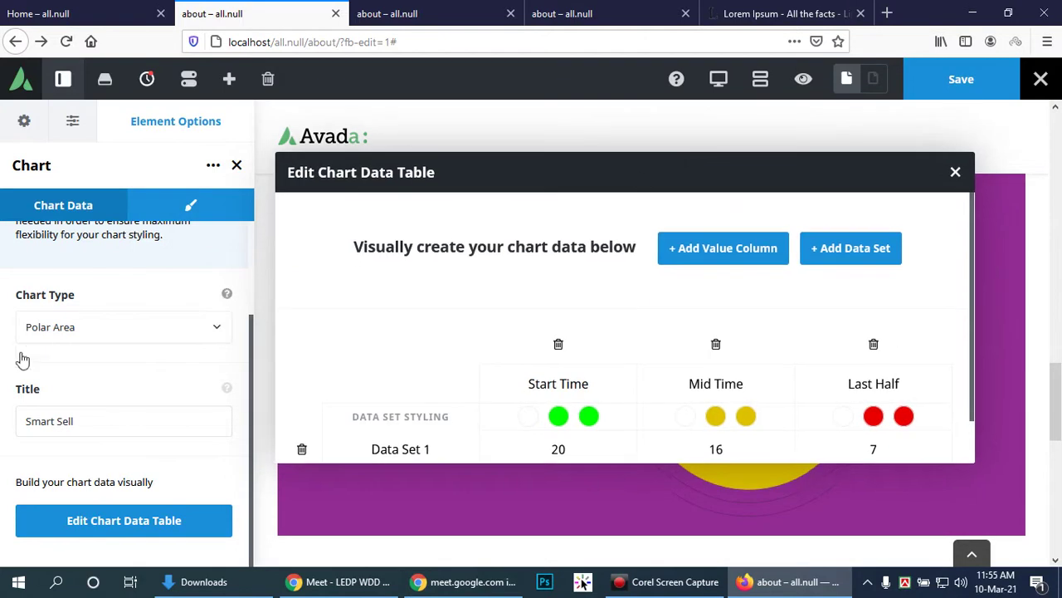
{"action": "scroll", "coordinate": [100, 351], "scroll_direction": "up", "scroll_amount": 3}
{"action": "scroll", "coordinate": [104, 349], "scroll_direction": "down", "scroll_amount": 3}
{"action": "left_click", "coordinate": [962, 80]}
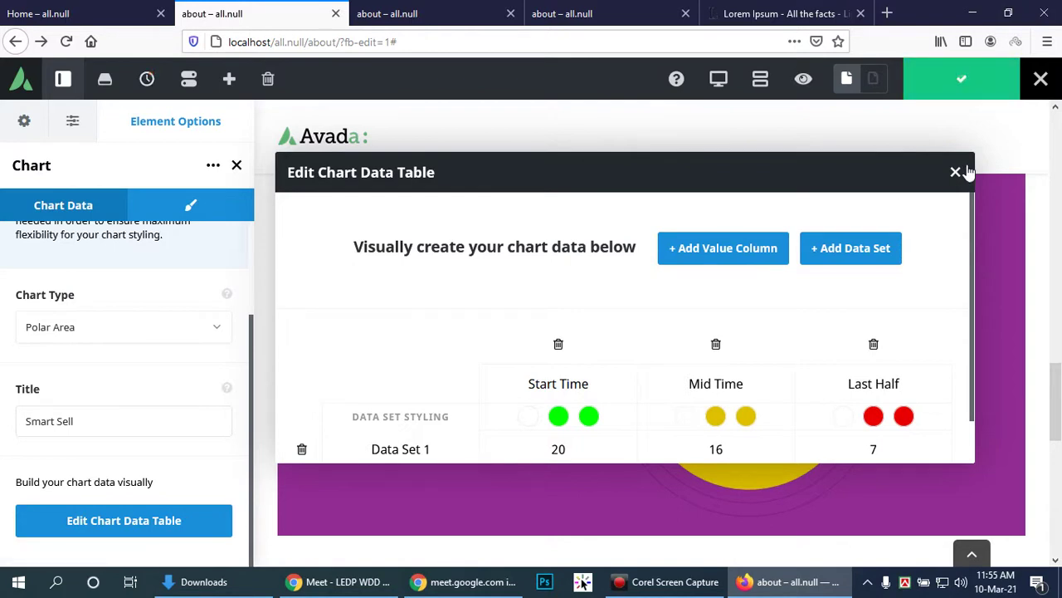
Step: Close the chart data table editor and review the redrawn polar chart
{"action": "left_click_drag", "start_coordinate": [813, 169], "coordinate": [402, 171]}
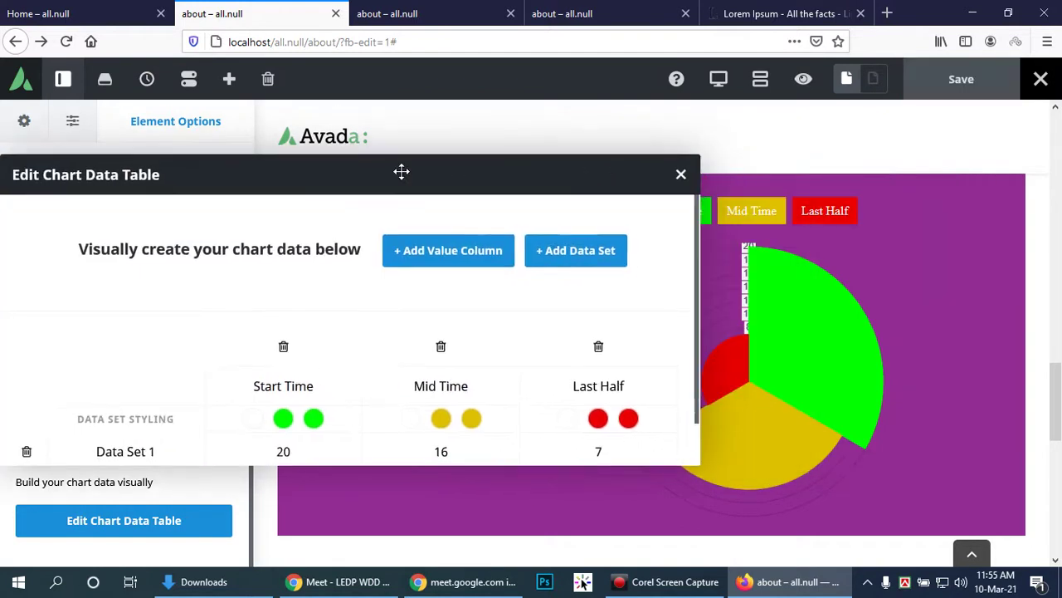
{"action": "left_click", "coordinate": [680, 174]}
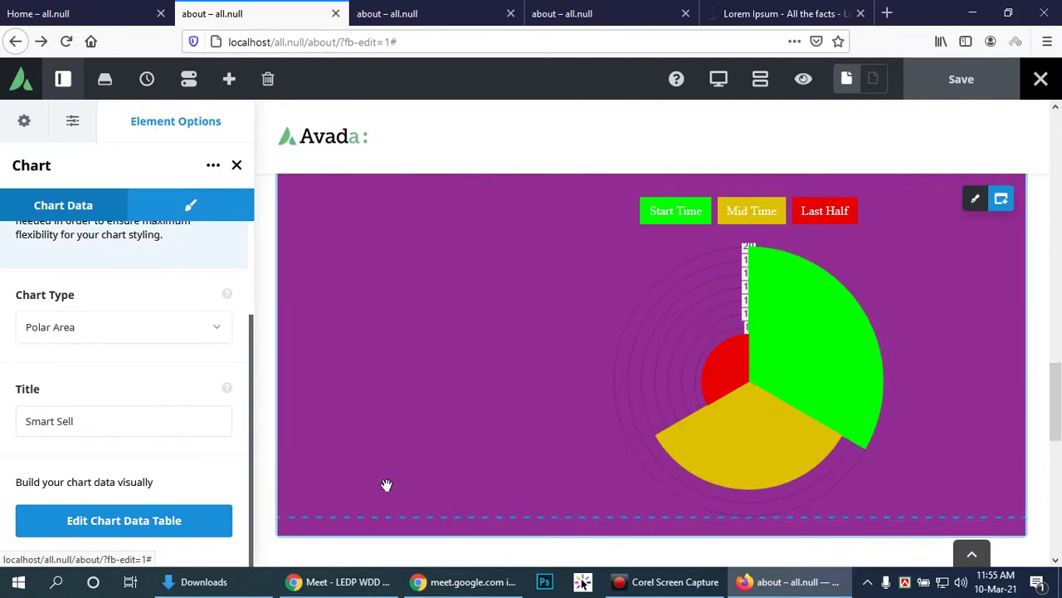
{"action": "scroll", "coordinate": [1050, 455], "scroll_direction": "down", "scroll_amount": 3}
{"action": "scroll", "coordinate": [1050, 455], "scroll_direction": "up", "scroll_amount": 3}
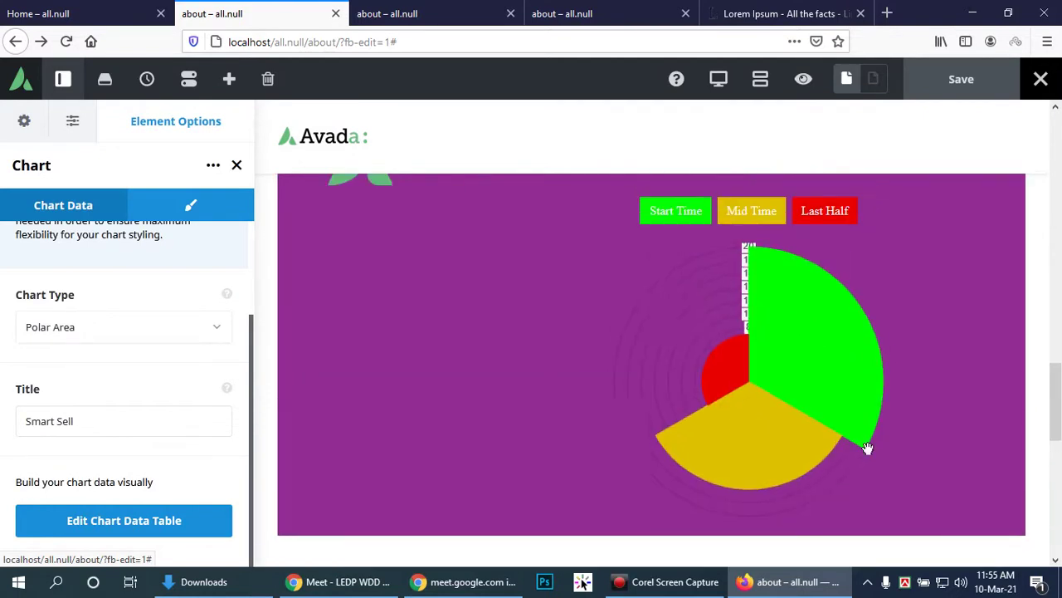
{"action": "scroll", "coordinate": [218, 413], "scroll_direction": "up", "scroll_amount": 2}
Step: Try several chart background colours in Chart Options before settling on olive
{"action": "left_click", "coordinate": [191, 209]}
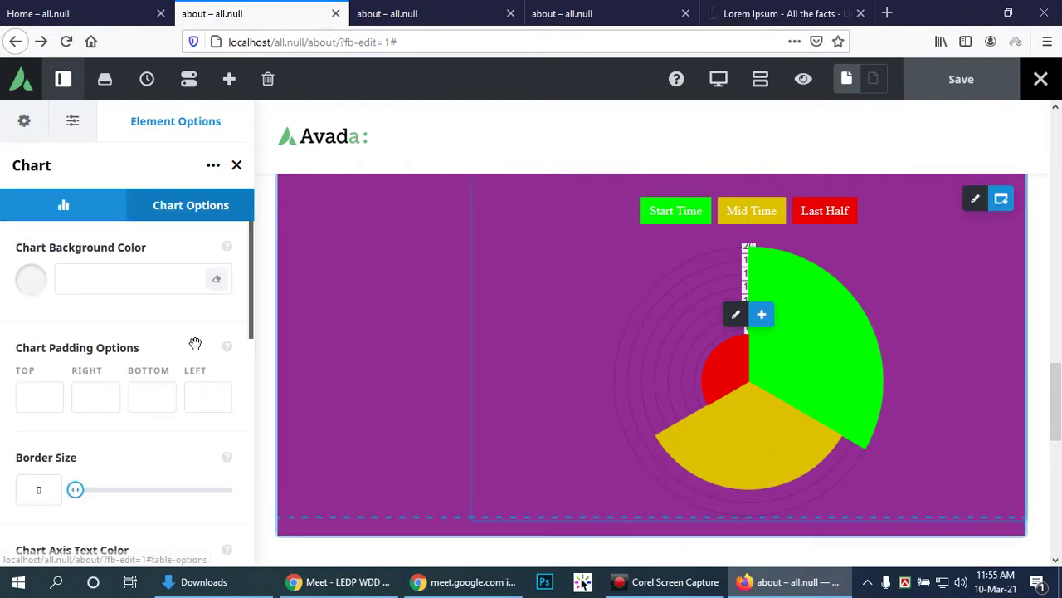
{"action": "left_click", "coordinate": [124, 292]}
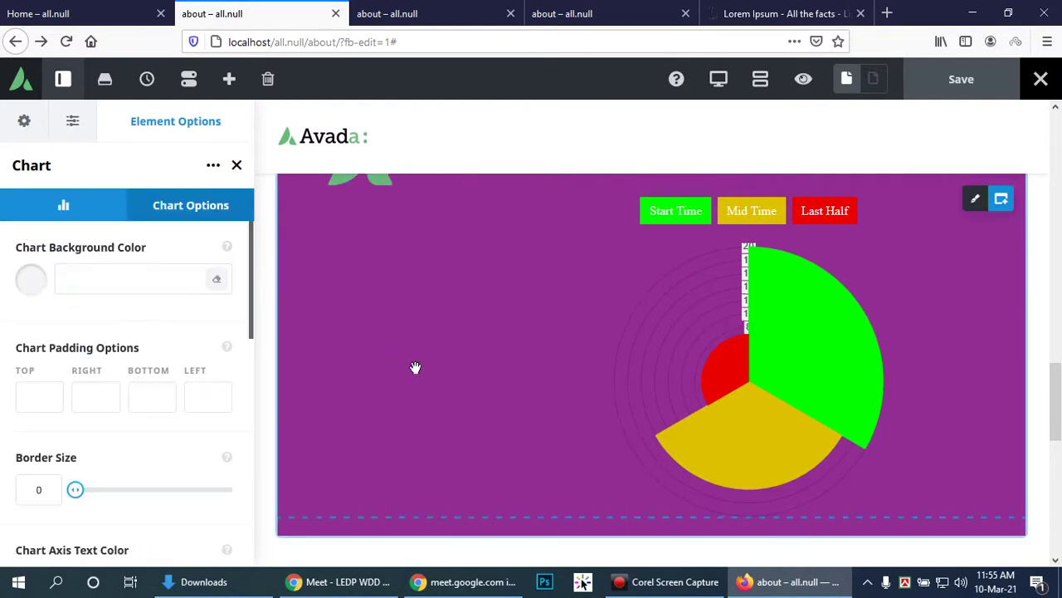
{"action": "scroll", "coordinate": [474, 344], "scroll_direction": "up", "scroll_amount": 2}
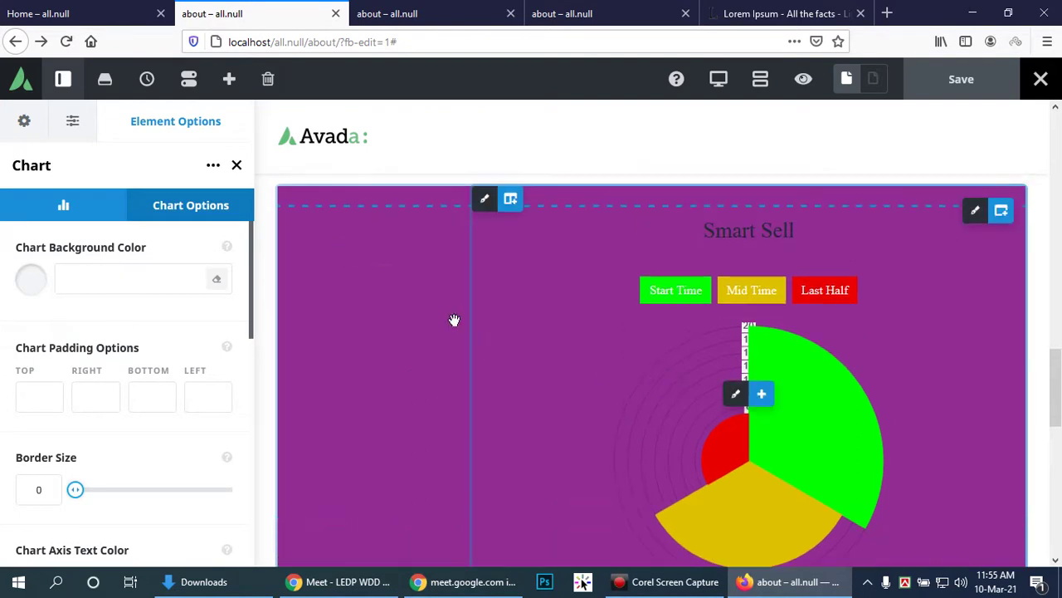
{"action": "left_click", "coordinate": [29, 291]}
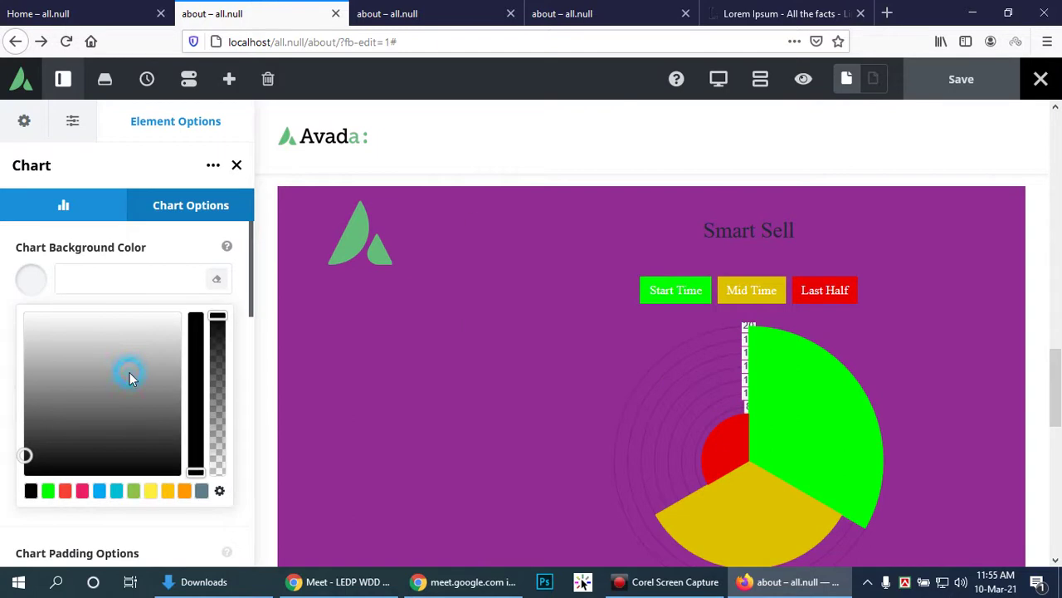
{"action": "left_click", "coordinate": [129, 376]}
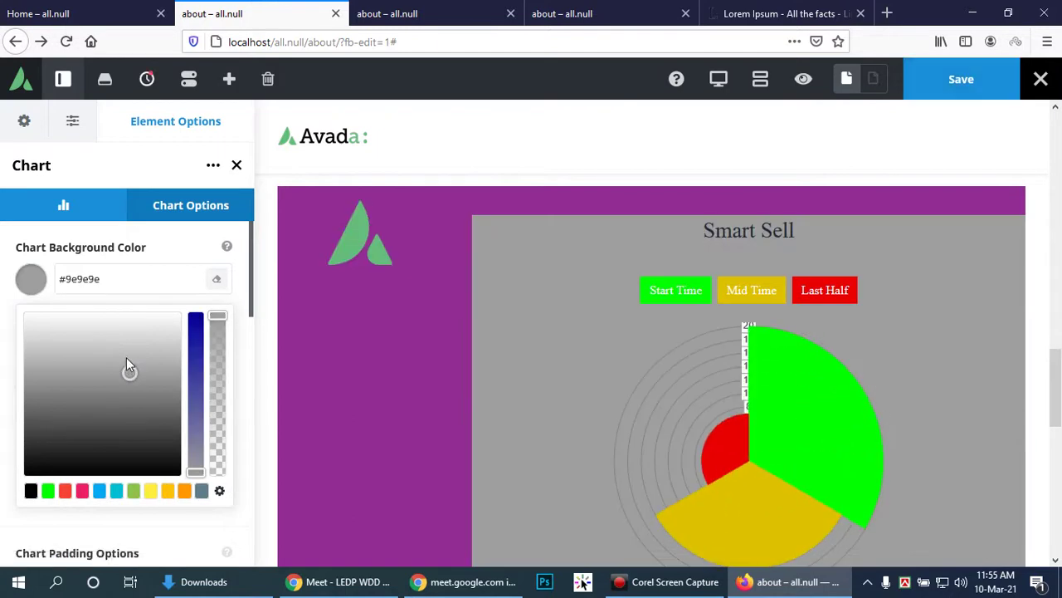
{"action": "left_click", "coordinate": [99, 491]}
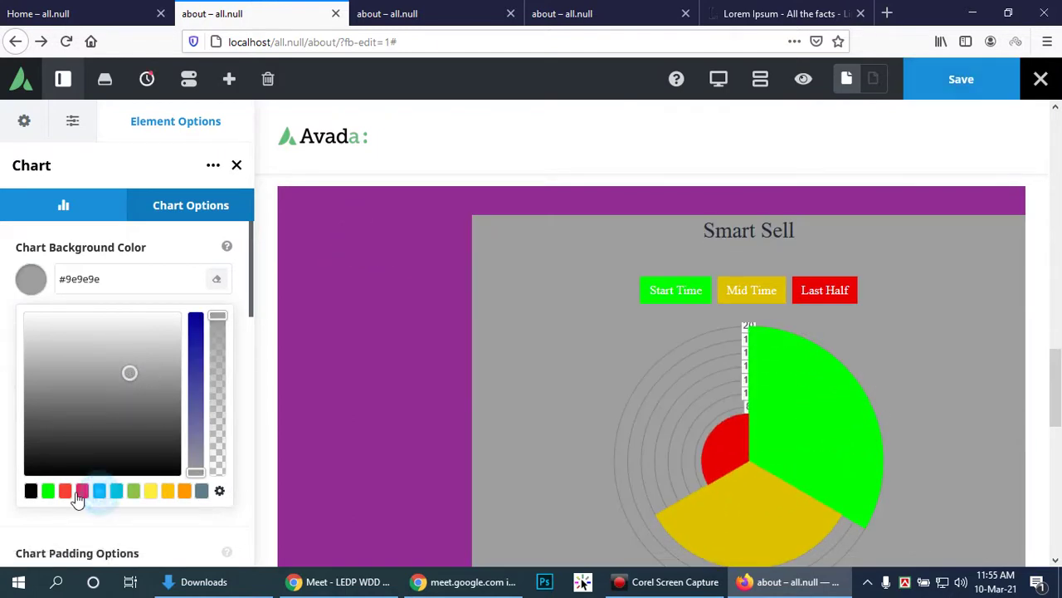
{"action": "left_click", "coordinate": [82, 491]}
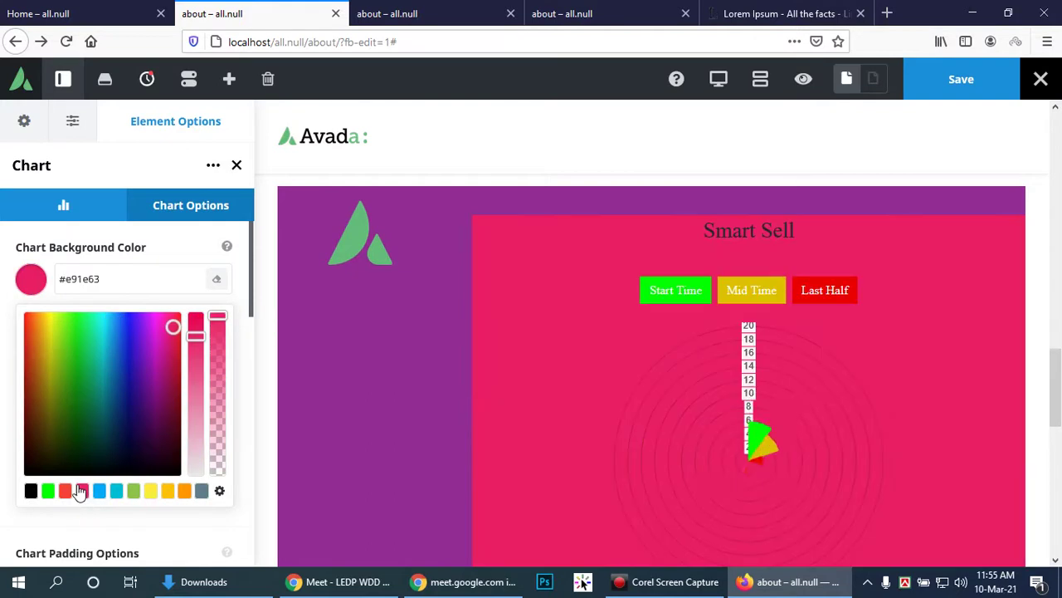
{"action": "left_click", "coordinate": [134, 399]}
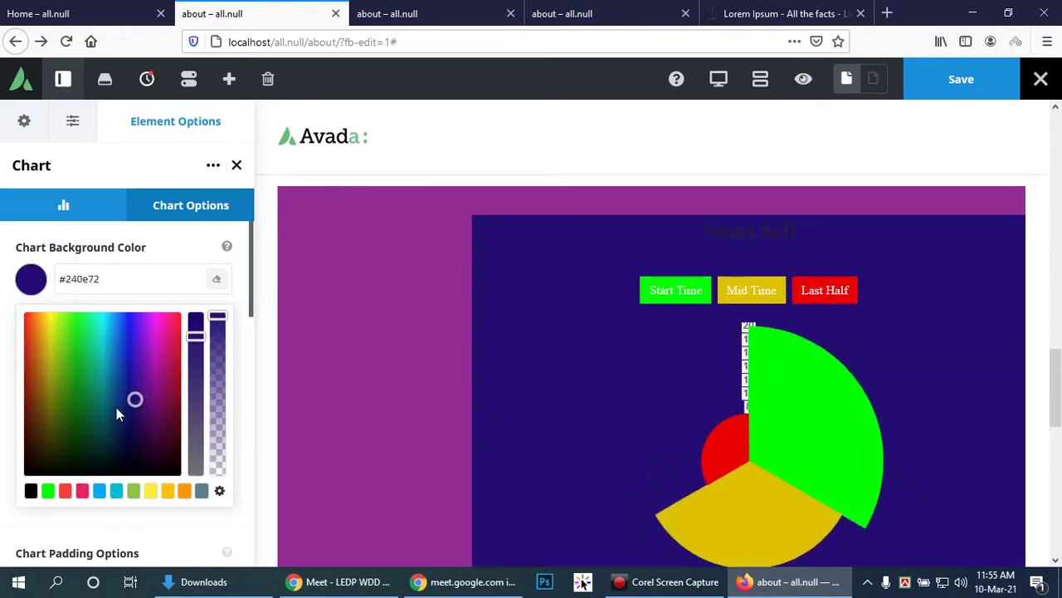
{"action": "left_click", "coordinate": [41, 328]}
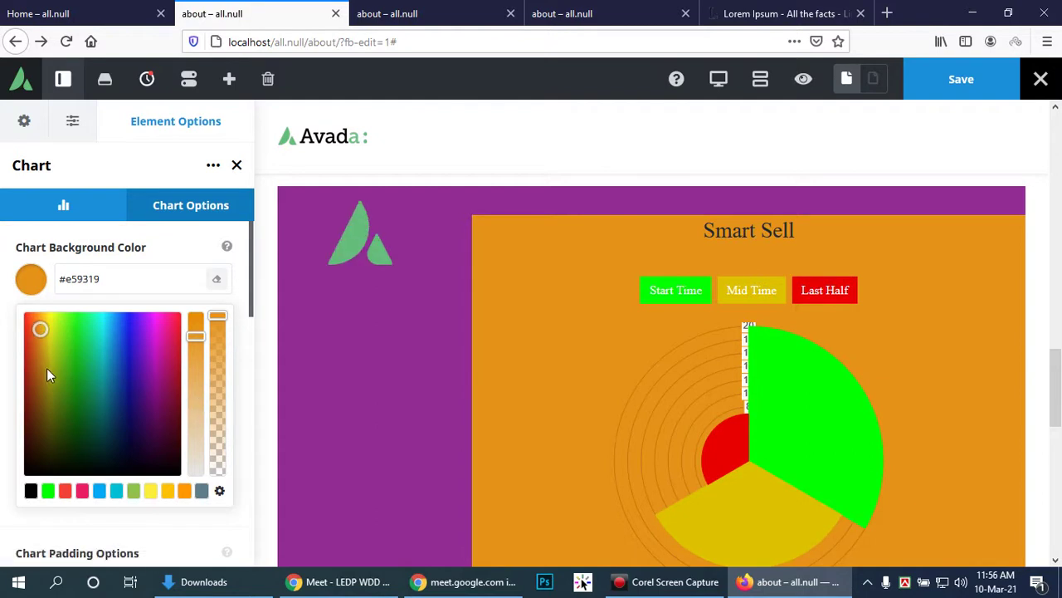
{"action": "left_click", "coordinate": [157, 354]}
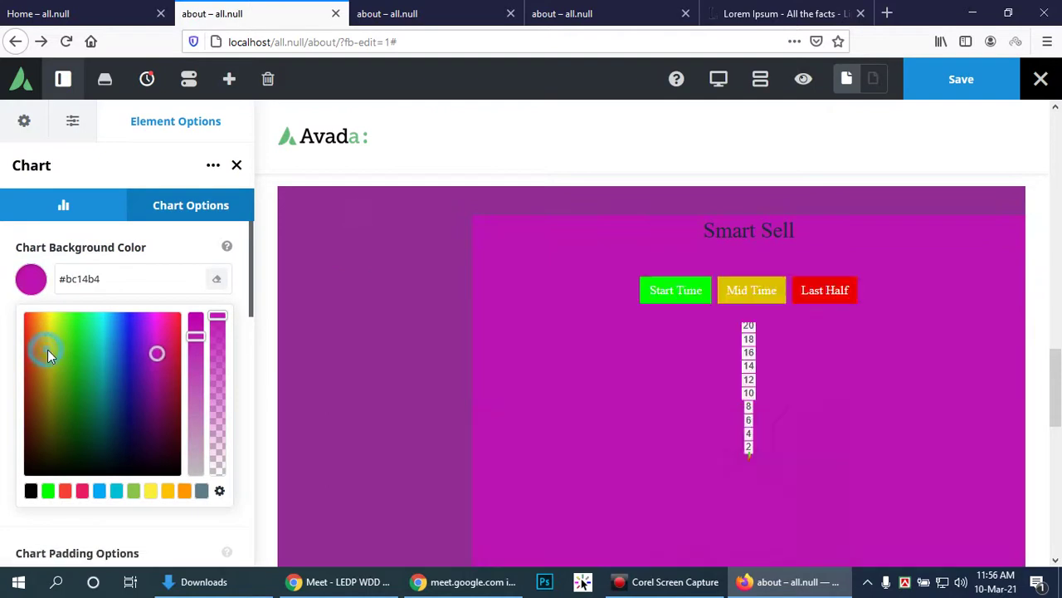
{"action": "left_click", "coordinate": [47, 349]}
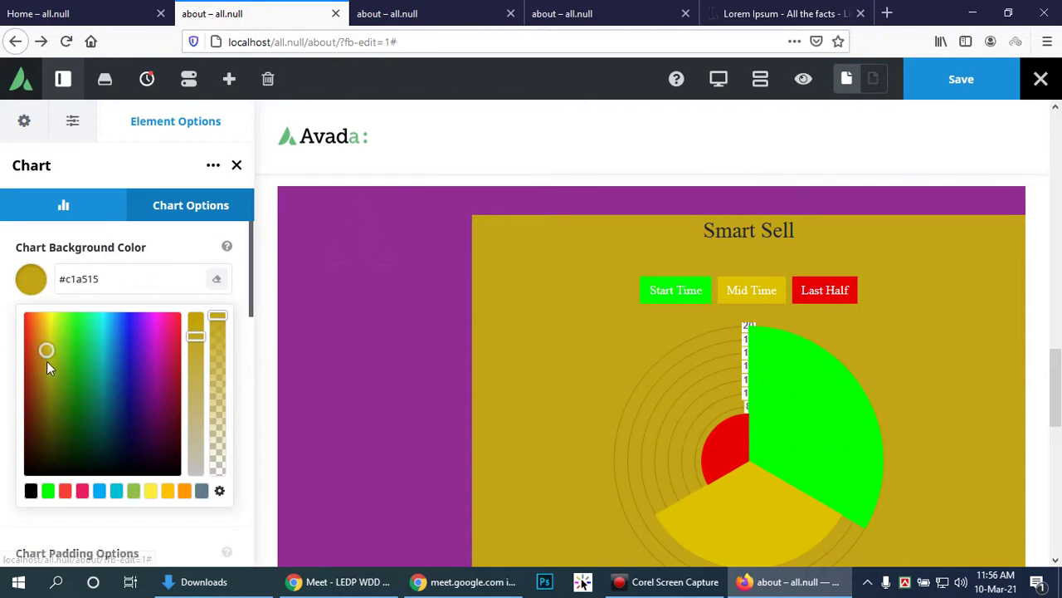
{"action": "left_click", "coordinate": [42, 329]}
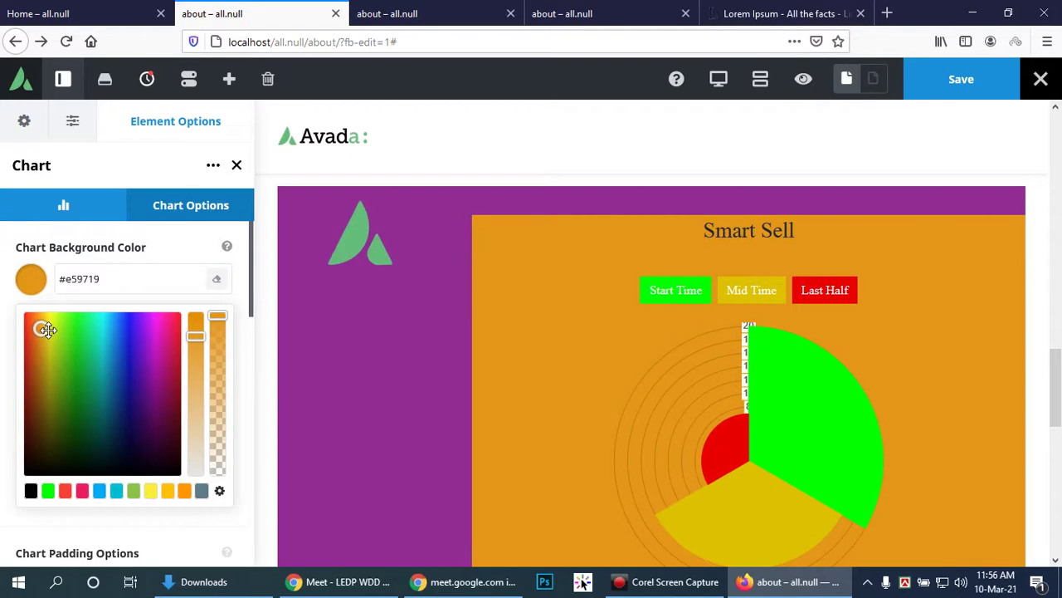
{"action": "left_click", "coordinate": [56, 405]}
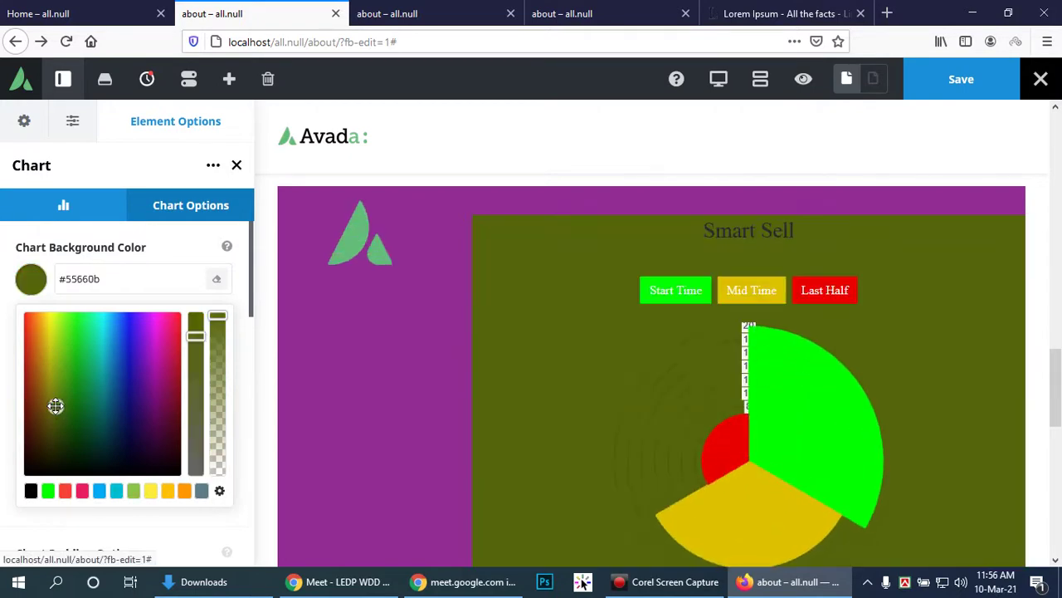
Step: Fine-tune the olive hue and lower its opacity to 0.58, giving rgba(82,102,6,0.58)
{"action": "left_click", "coordinate": [198, 345]}
{"action": "left_click", "coordinate": [198, 327]}
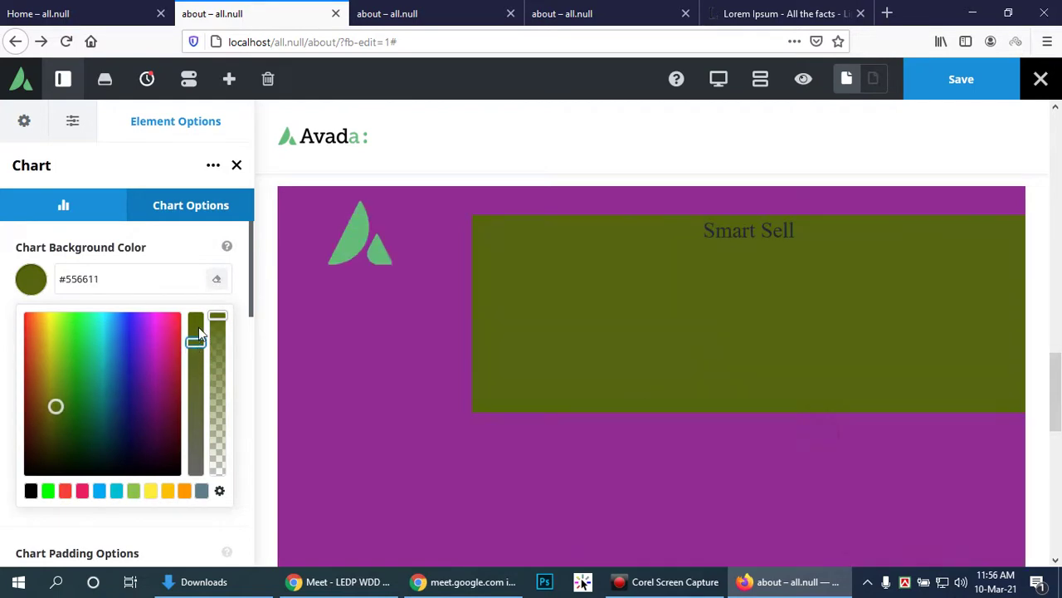
{"action": "left_click", "coordinate": [218, 379]}
{"action": "left_click", "coordinate": [215, 384]}
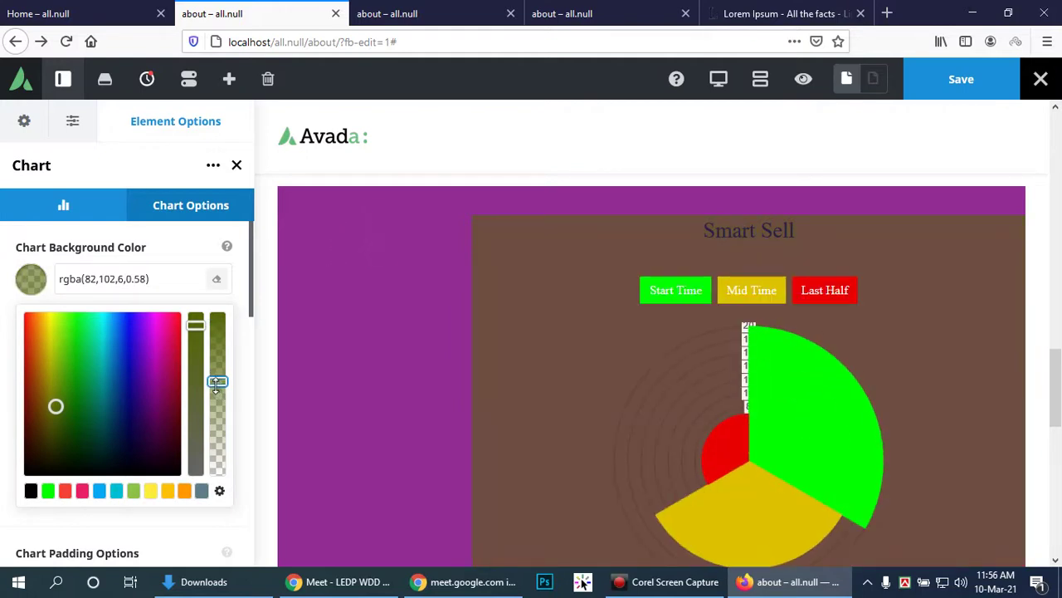
{"action": "left_click", "coordinate": [196, 210]}
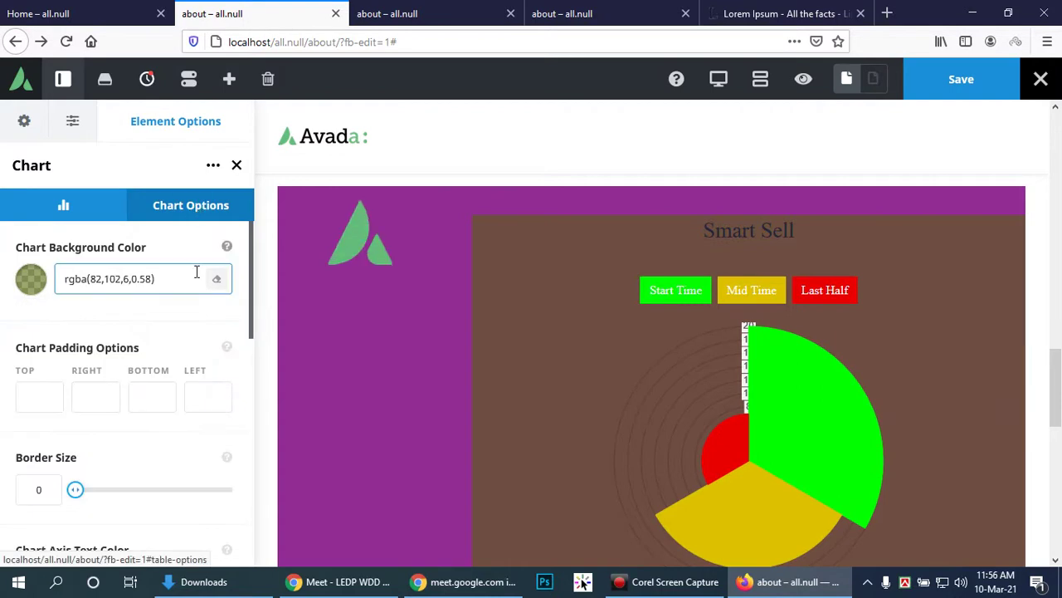
{"action": "scroll", "coordinate": [193, 272], "scroll_direction": "down", "scroll_amount": 2}
{"action": "scroll", "coordinate": [173, 415], "scroll_direction": "down", "scroll_amount": 2}
{"action": "scroll", "coordinate": [173, 415], "scroll_direction": "up", "scroll_amount": 4}
{"action": "left_click", "coordinate": [210, 392]}
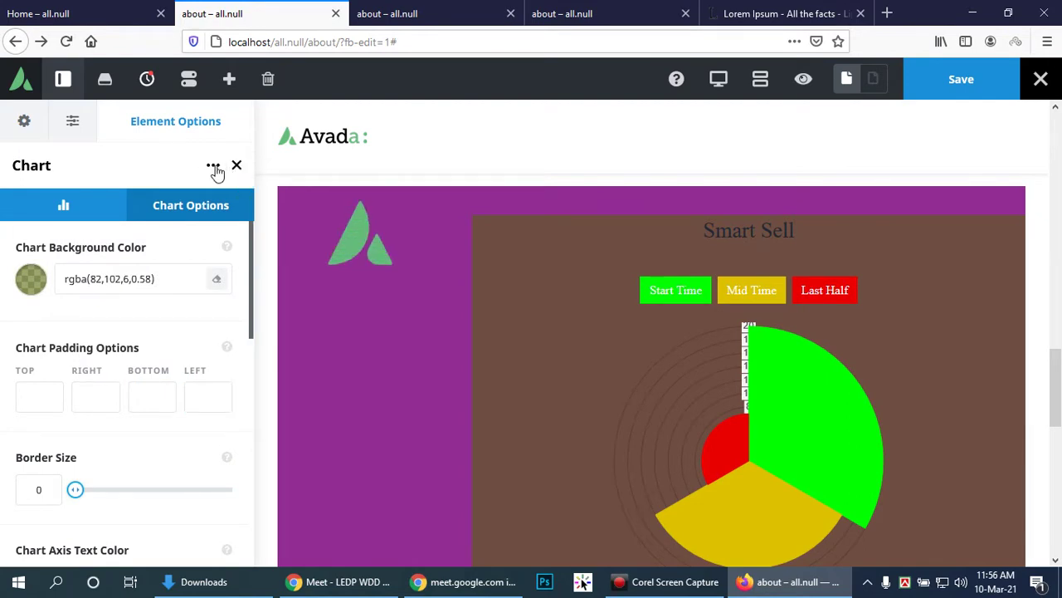
Step: Save the page changes and scroll through the chart settings
{"action": "left_click", "coordinate": [978, 87]}
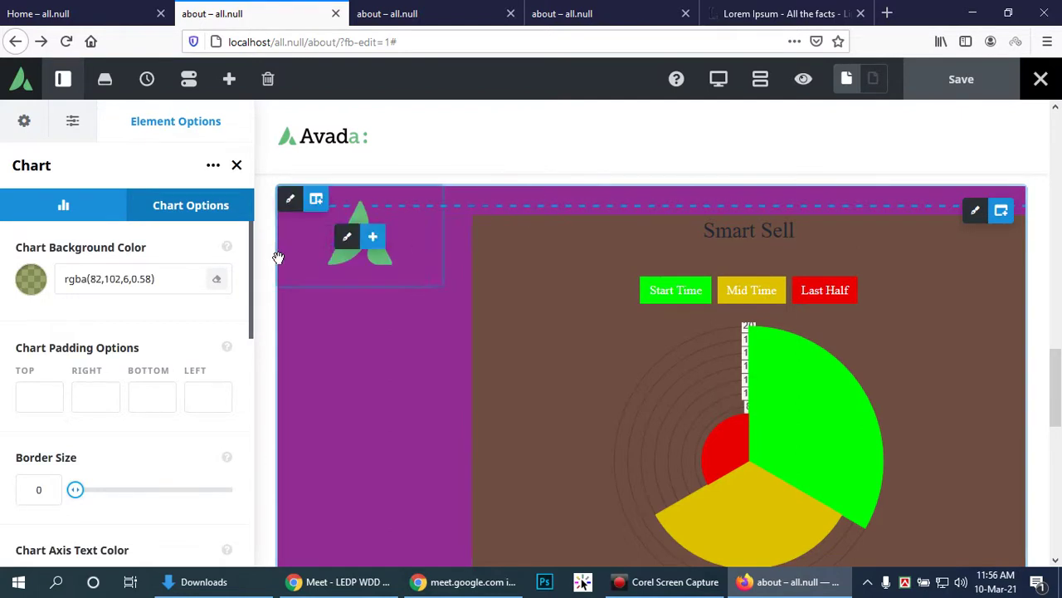
{"action": "scroll", "coordinate": [693, 411], "scroll_direction": "down", "scroll_amount": 3}
{"action": "scroll", "coordinate": [686, 406], "scroll_direction": "up", "scroll_amount": 2}
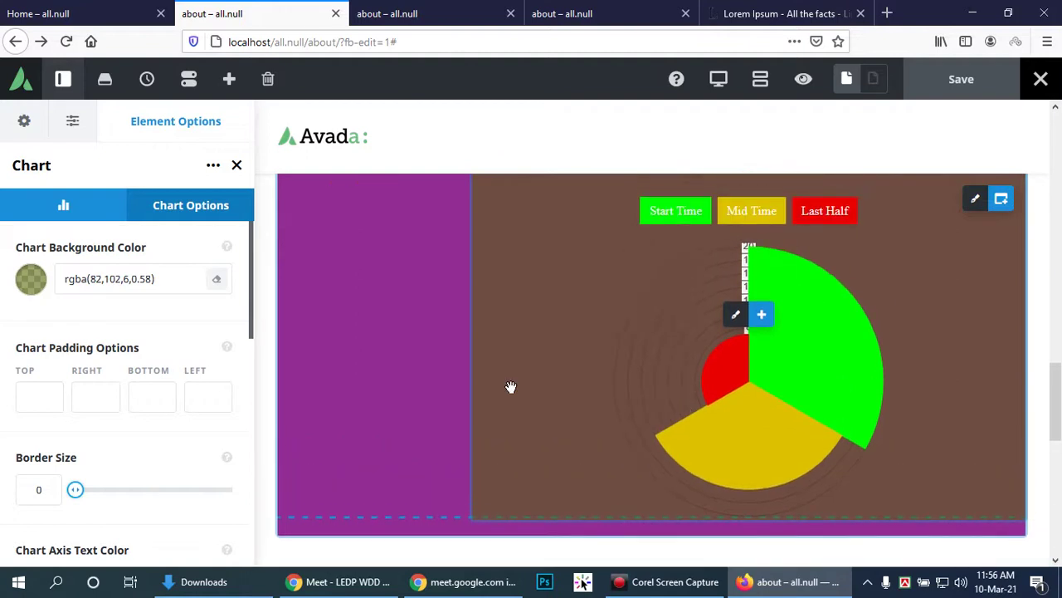
{"action": "scroll", "coordinate": [1, 187], "scroll_direction": "down", "scroll_amount": 3}
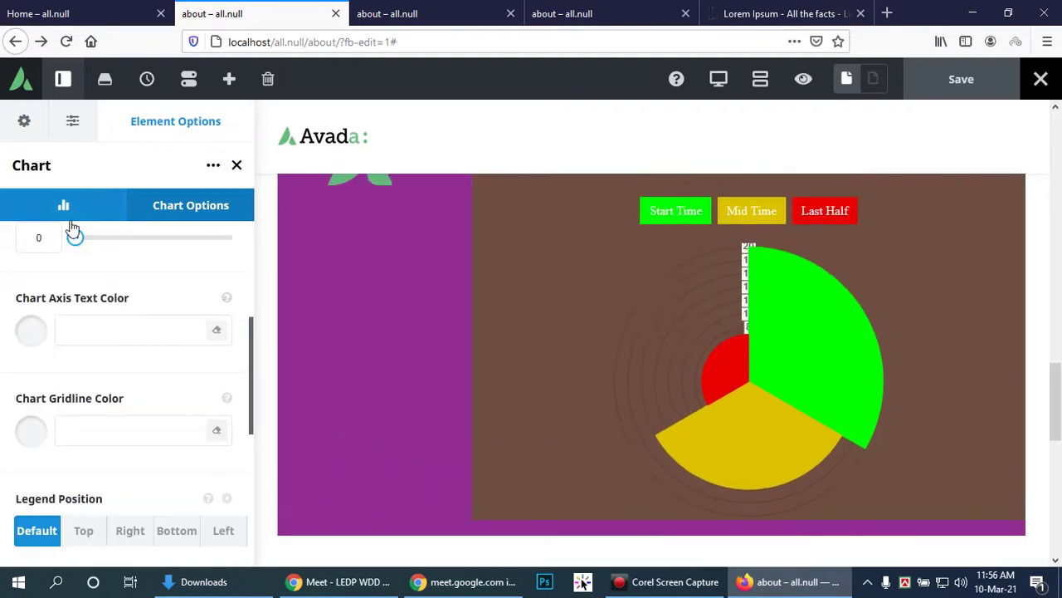
{"action": "scroll", "coordinate": [55, 349], "scroll_direction": "down", "scroll_amount": 3}
{"action": "scroll", "coordinate": [140, 396], "scroll_direction": "down", "scroll_amount": 1}
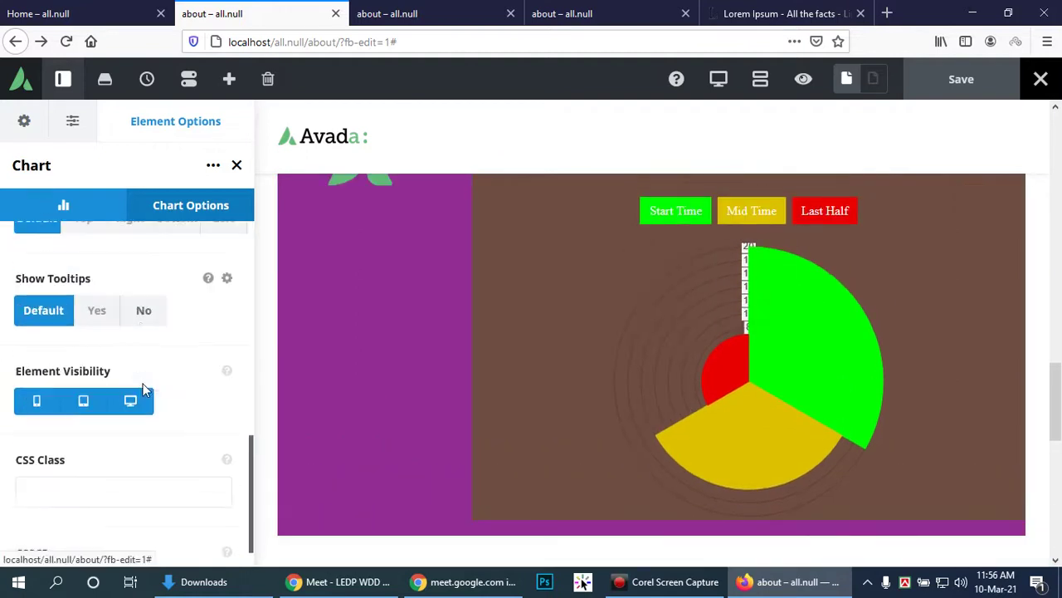
{"action": "scroll", "coordinate": [151, 378], "scroll_direction": "up", "scroll_amount": 5}
{"action": "scroll", "coordinate": [152, 372], "scroll_direction": "up", "scroll_amount": 3}
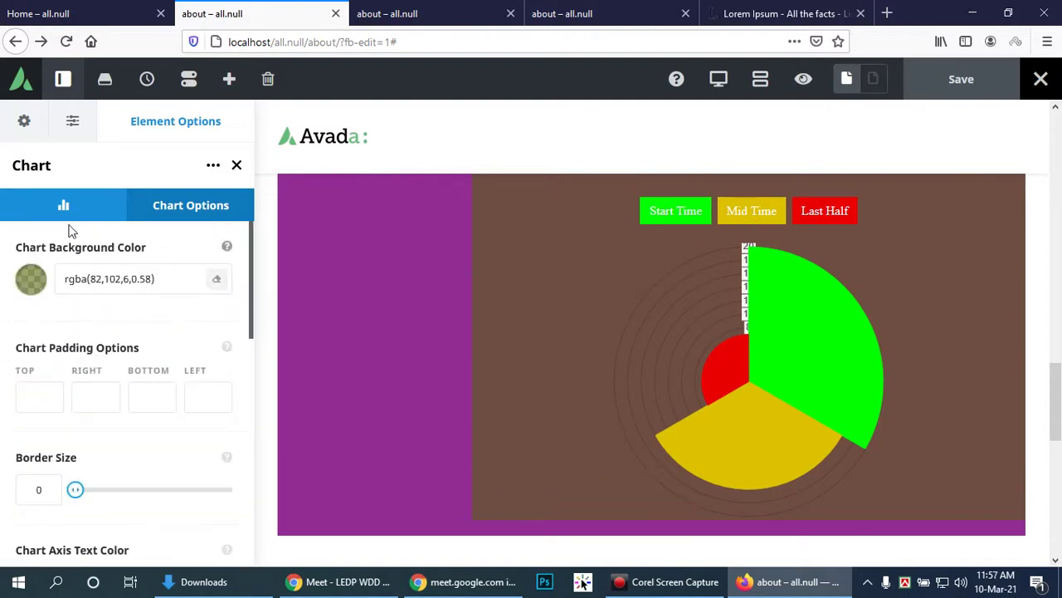
Step: In Chart Data, switch the chart type from Doughnut to Polar Area
{"action": "left_click", "coordinate": [73, 208]}
{"action": "scroll", "coordinate": [116, 346], "scroll_direction": "down", "scroll_amount": 2}
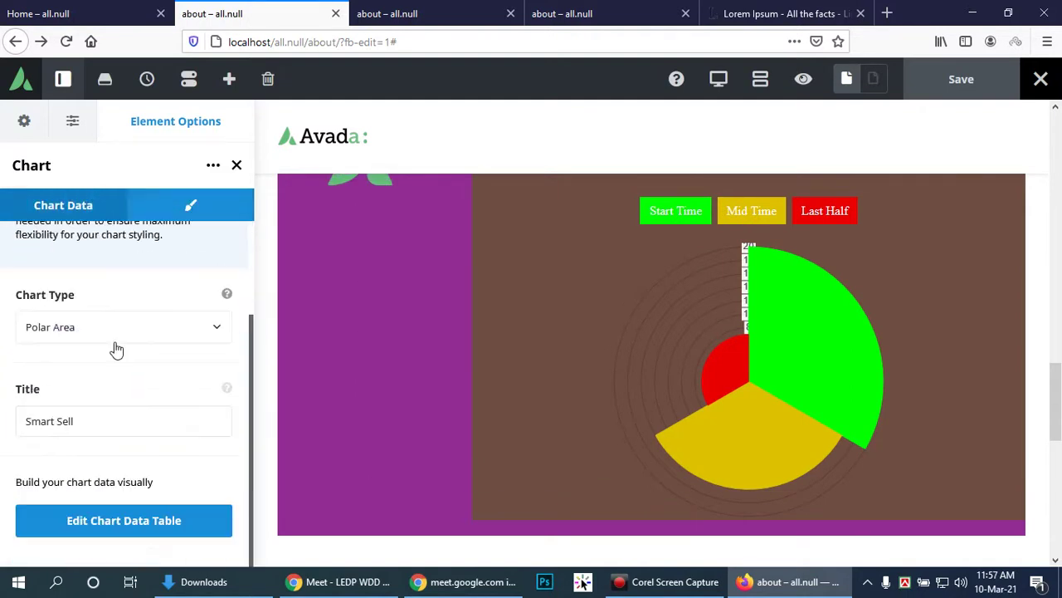
{"action": "scroll", "coordinate": [117, 335], "scroll_direction": "up", "scroll_amount": 2}
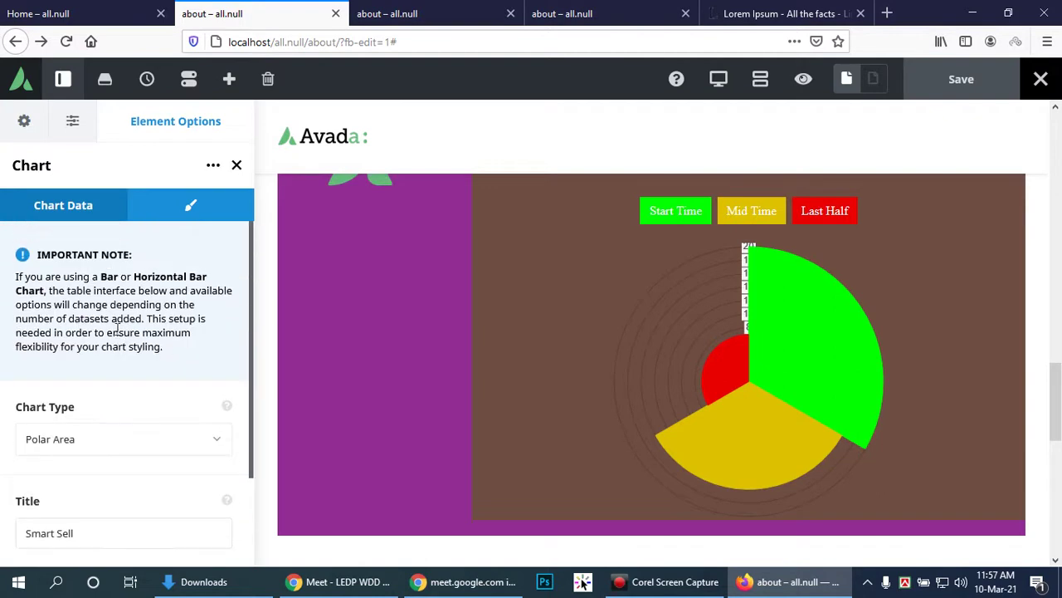
{"action": "left_click", "coordinate": [213, 168]}
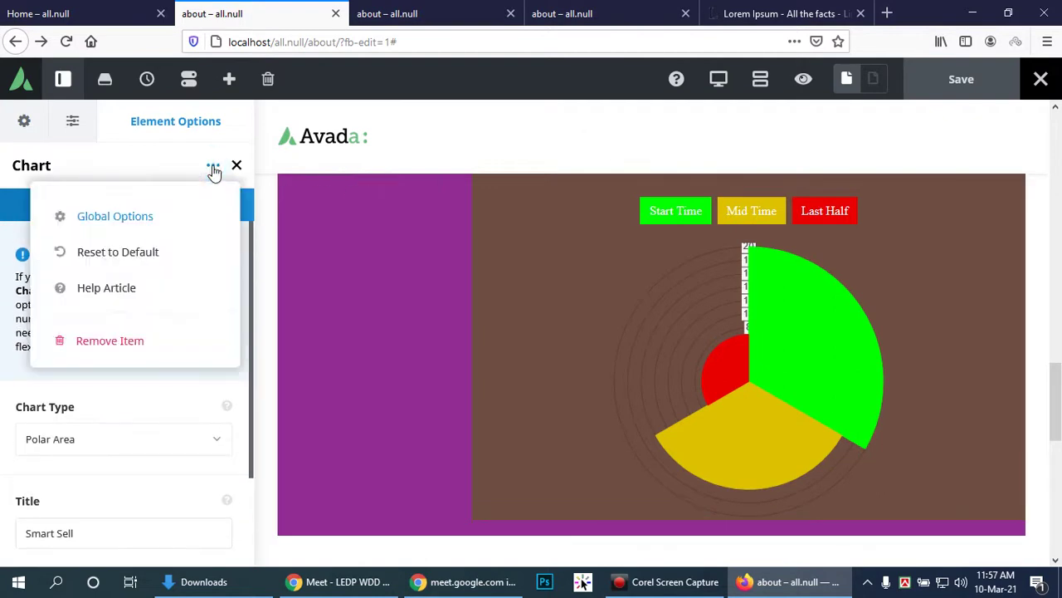
{"action": "left_click", "coordinate": [213, 168]}
{"action": "scroll", "coordinate": [901, 263], "scroll_direction": "up", "scroll_amount": 2}
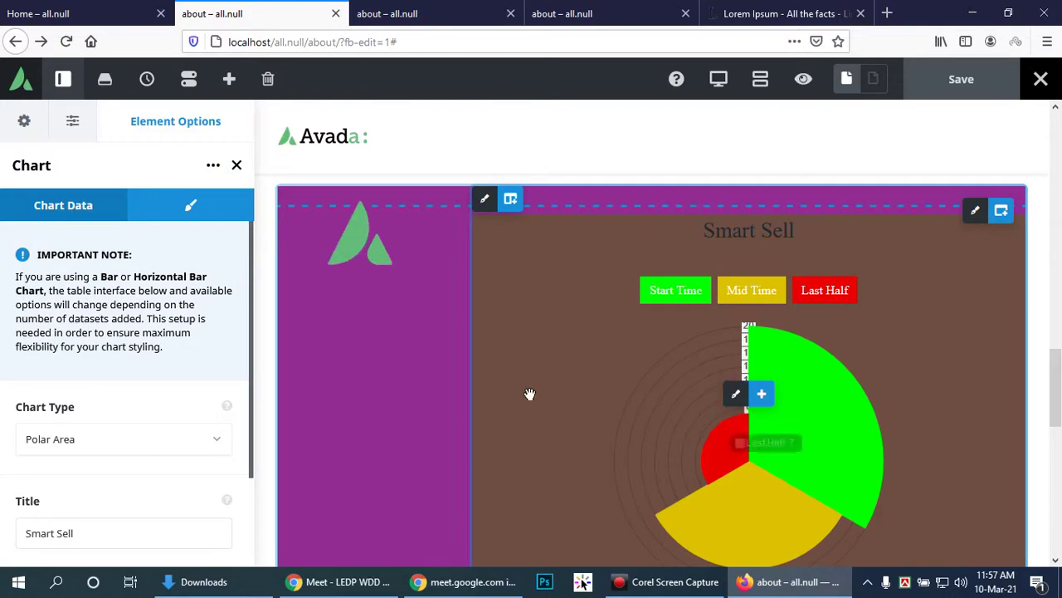
{"action": "left_click", "coordinate": [143, 439]}
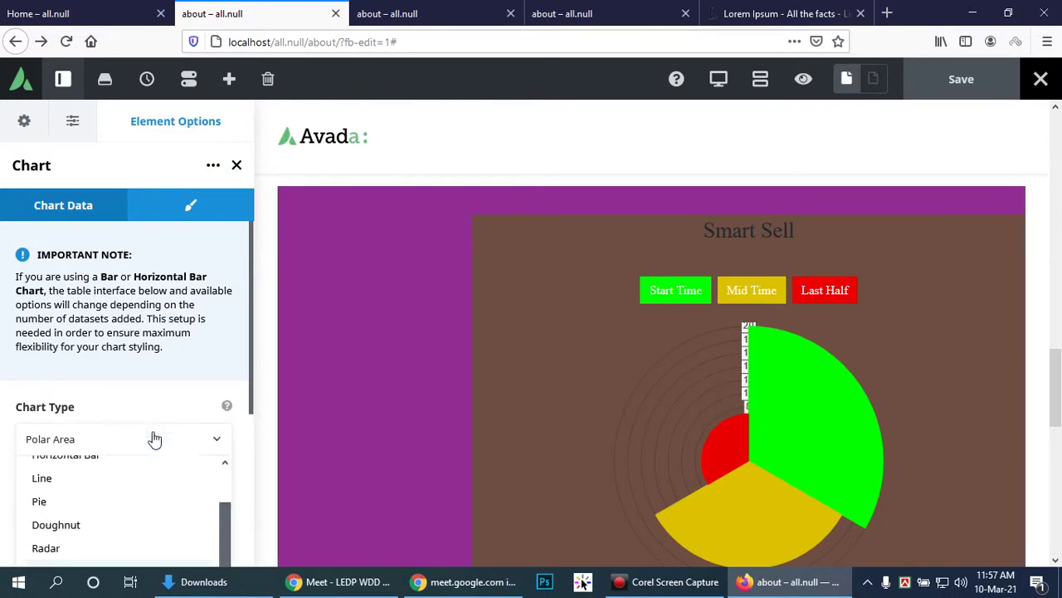
{"action": "left_click", "coordinate": [50, 442]}
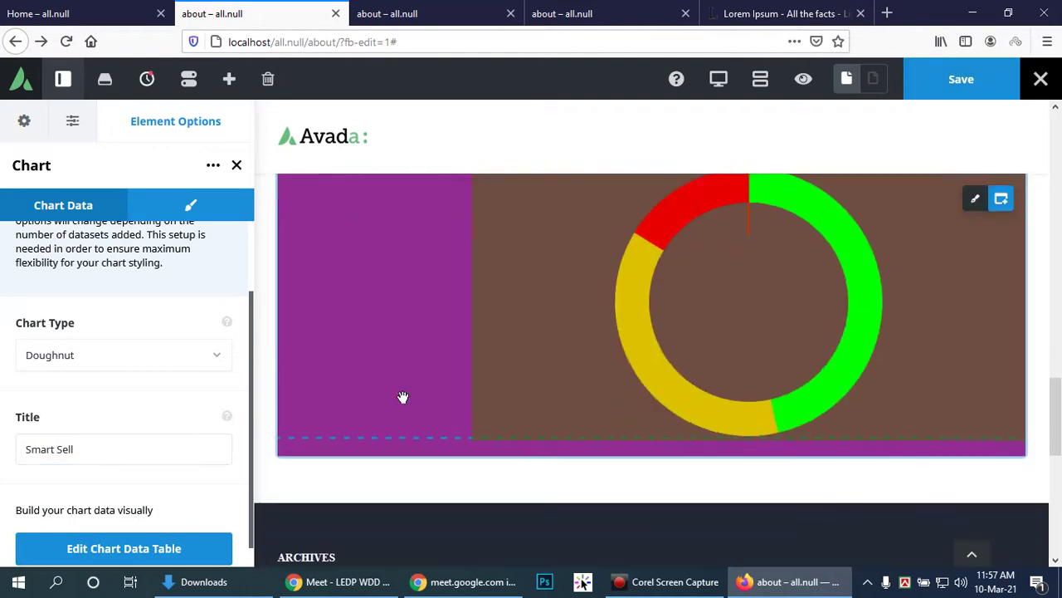
{"action": "left_click", "coordinate": [157, 357]}
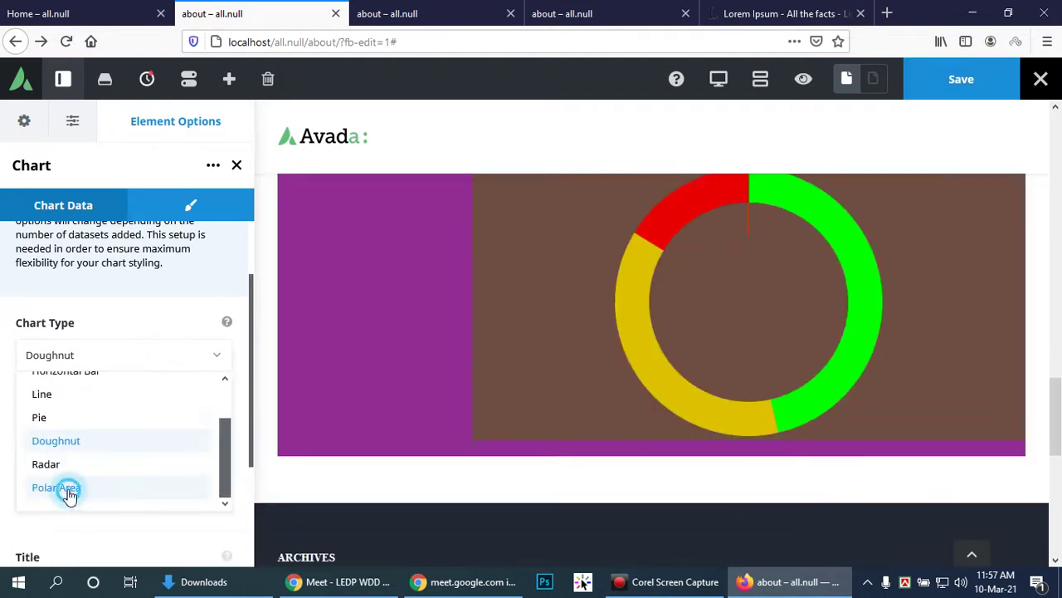
{"action": "left_click", "coordinate": [70, 488]}
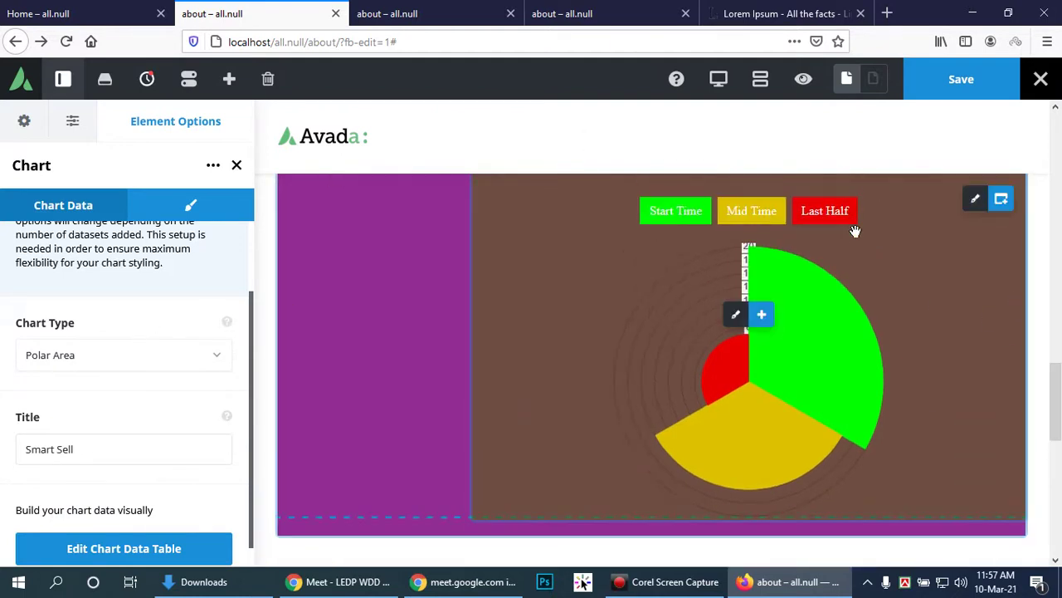
Step: Replace the chart title with 'Student Attendnce', correcting the mistyped ending
{"action": "scroll", "coordinate": [1024, 256], "scroll_direction": "up", "scroll_amount": 2}
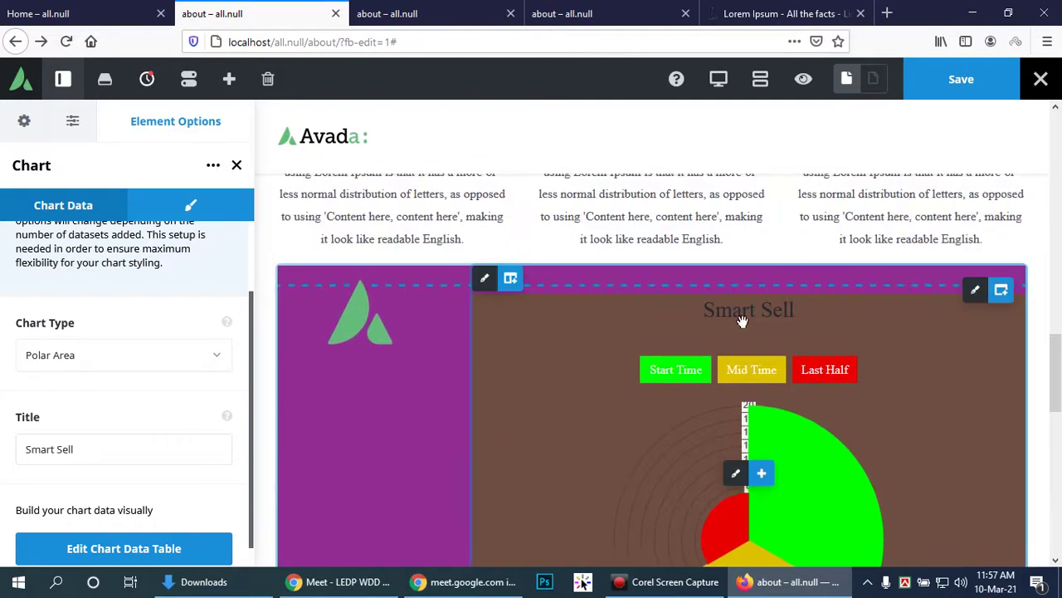
{"action": "left_click_drag", "start_coordinate": [88, 453], "coordinate": [27, 454]}
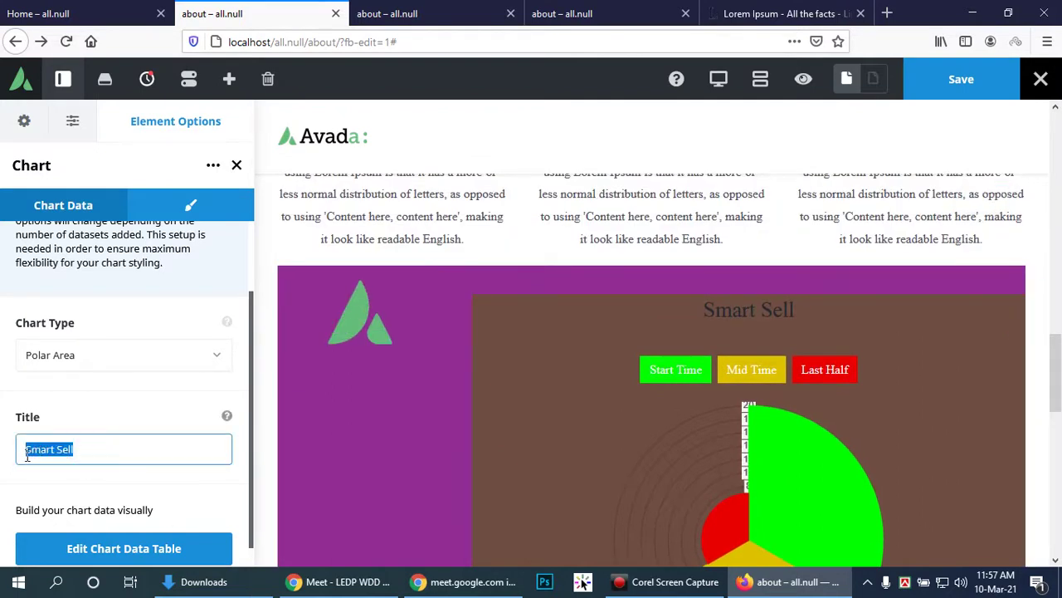
{"action": "type", "text": "Student Attendness"}
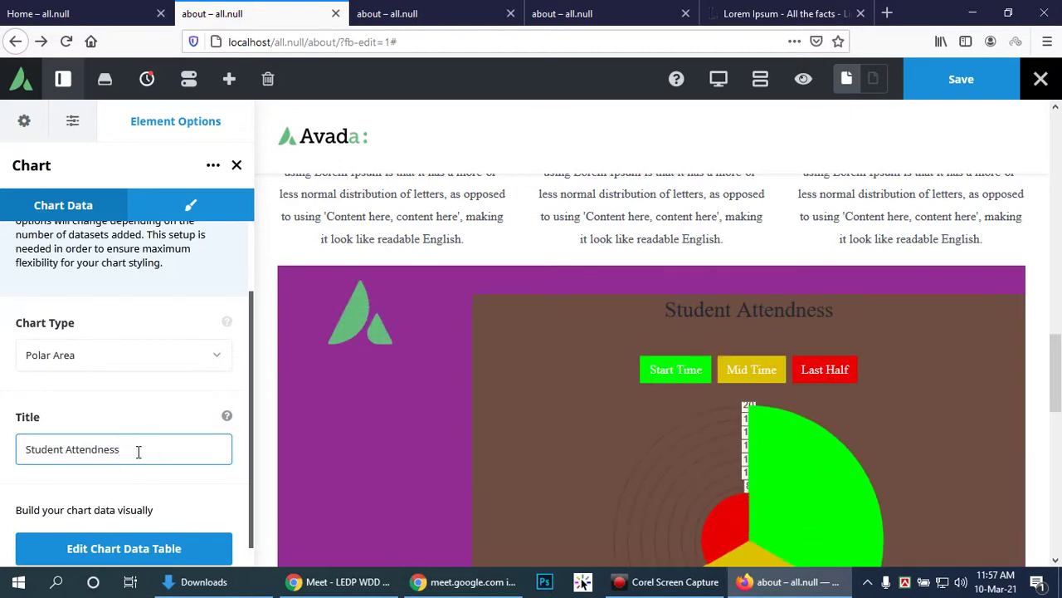
{"action": "key", "text": "BackSpace"}
{"action": "key", "text": "BackSpace"}
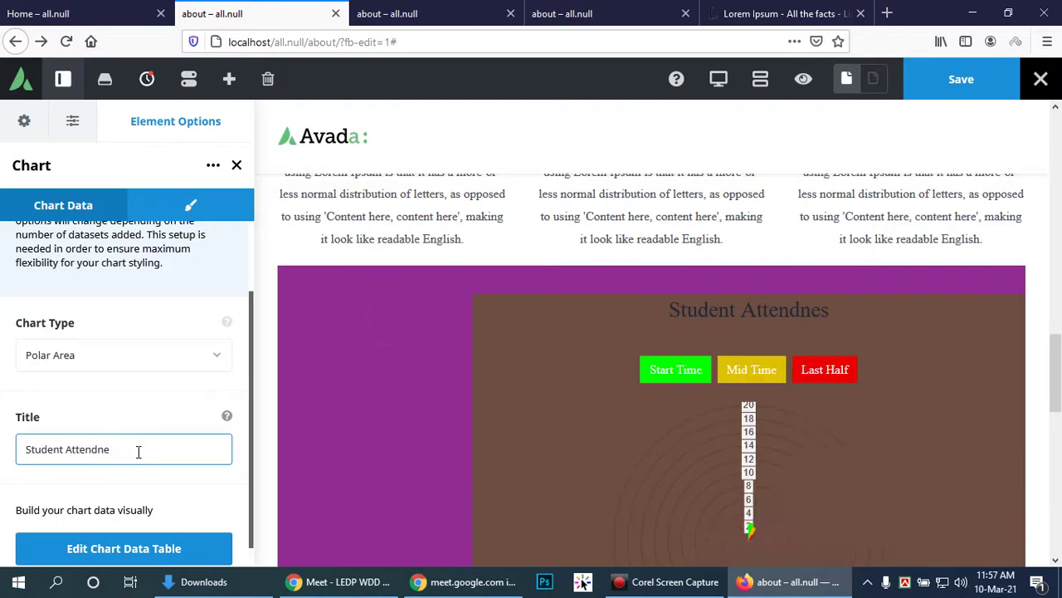
{"action": "type", "text": "ce"}
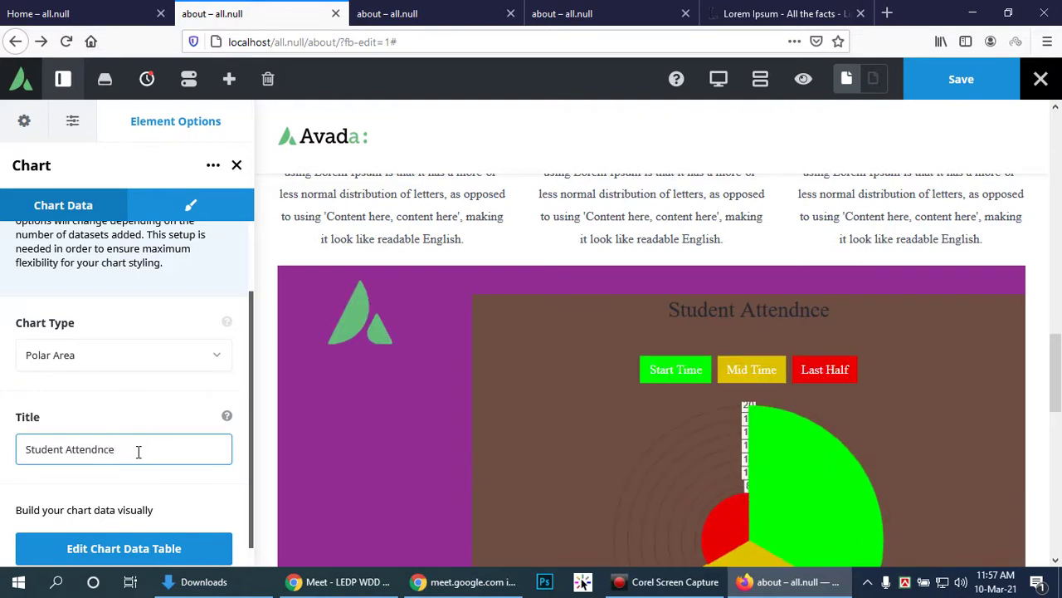
{"action": "scroll", "coordinate": [909, 559], "scroll_direction": "down", "scroll_amount": 3}
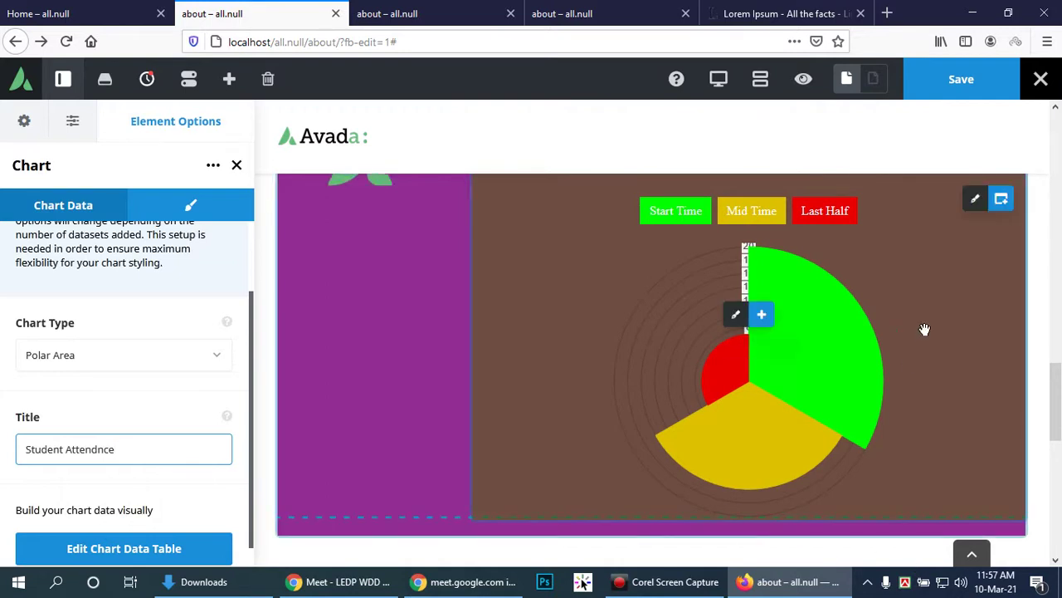
{"action": "scroll", "coordinate": [231, 377], "scroll_direction": "up", "scroll_amount": 2}
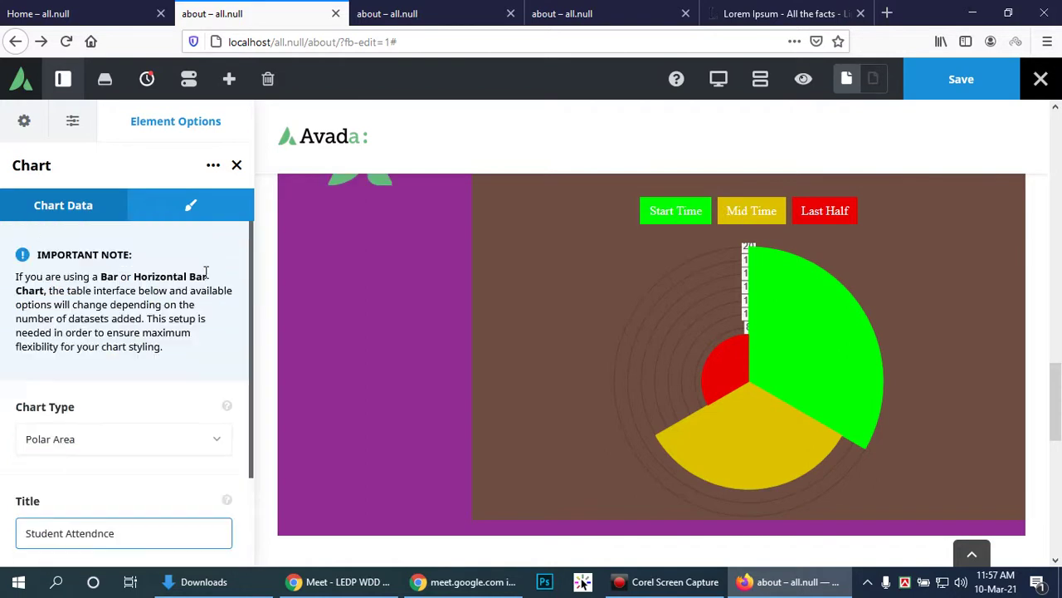
{"action": "left_click", "coordinate": [217, 166]}
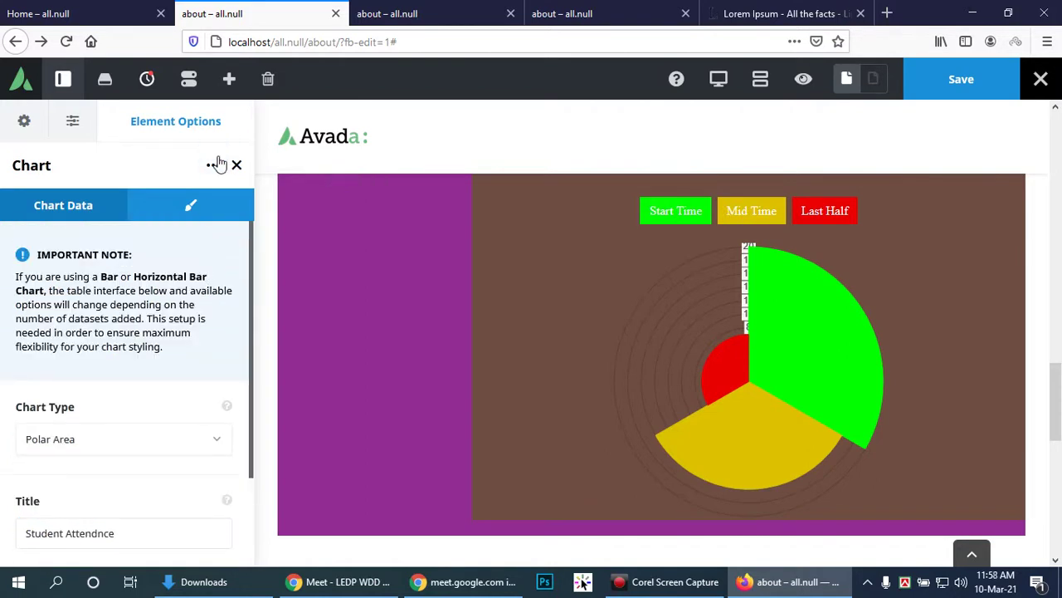
Step: Scroll through the page to review the retitled Polar Area chart
{"action": "scroll", "coordinate": [379, 279], "scroll_direction": "up", "scroll_amount": 2}
{"action": "scroll", "coordinate": [735, 382], "scroll_direction": "down", "scroll_amount": 3}
{"action": "scroll", "coordinate": [841, 353], "scroll_direction": "up", "scroll_amount": 1}
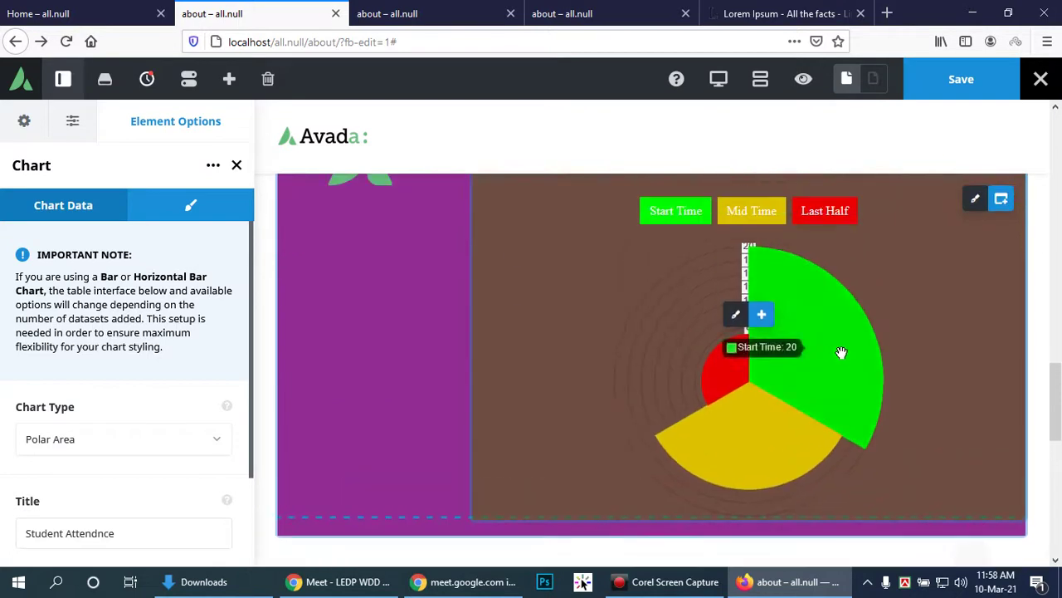
{"action": "scroll", "coordinate": [978, 324], "scroll_direction": "up", "scroll_amount": 1}
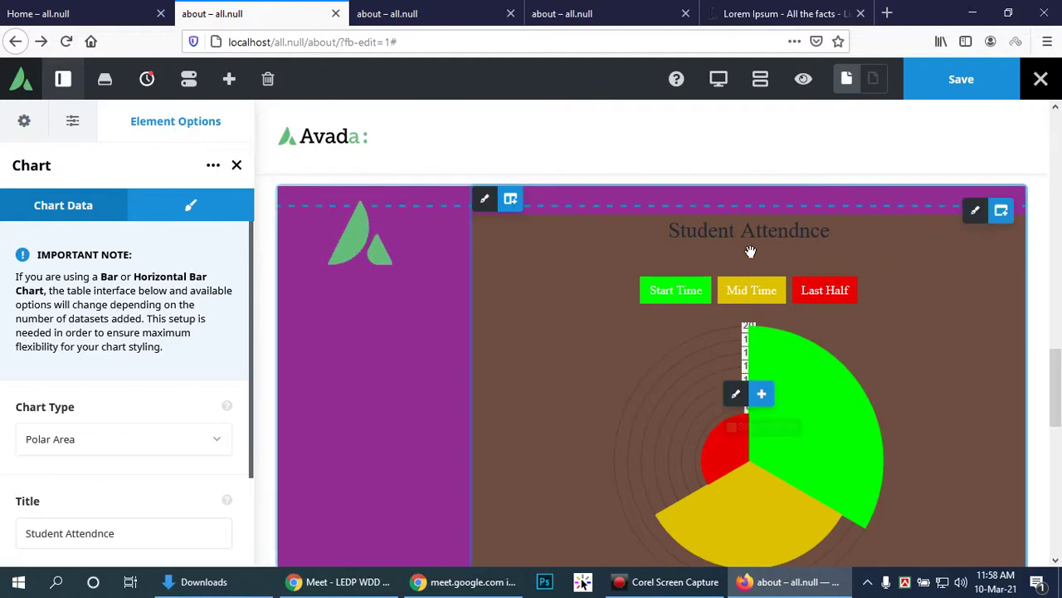
{"action": "scroll", "coordinate": [162, 452], "scroll_direction": "down", "scroll_amount": 2}
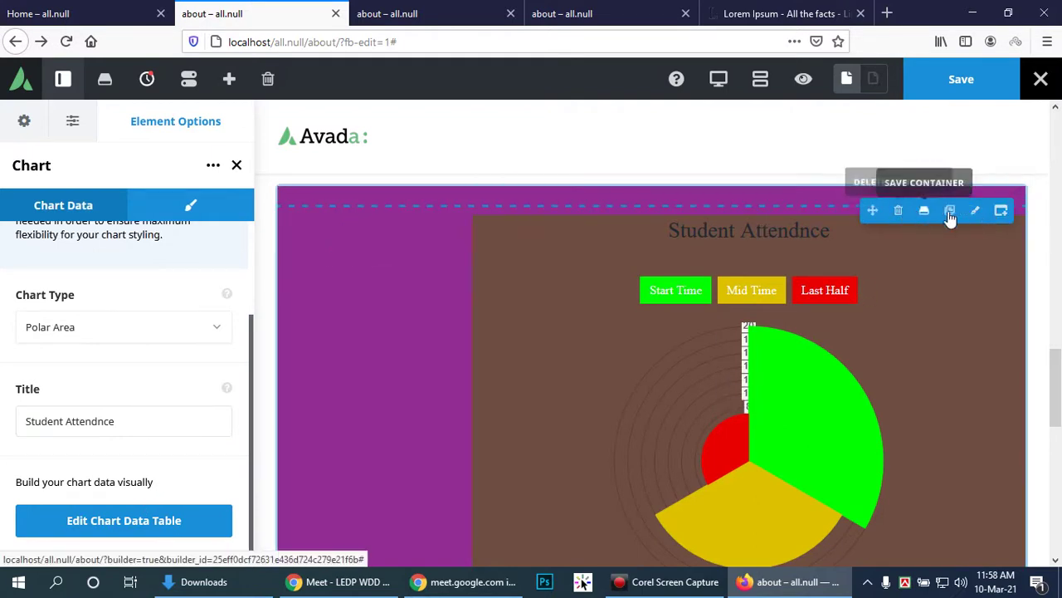
{"action": "mouse_move", "coordinate": [769, 455]}
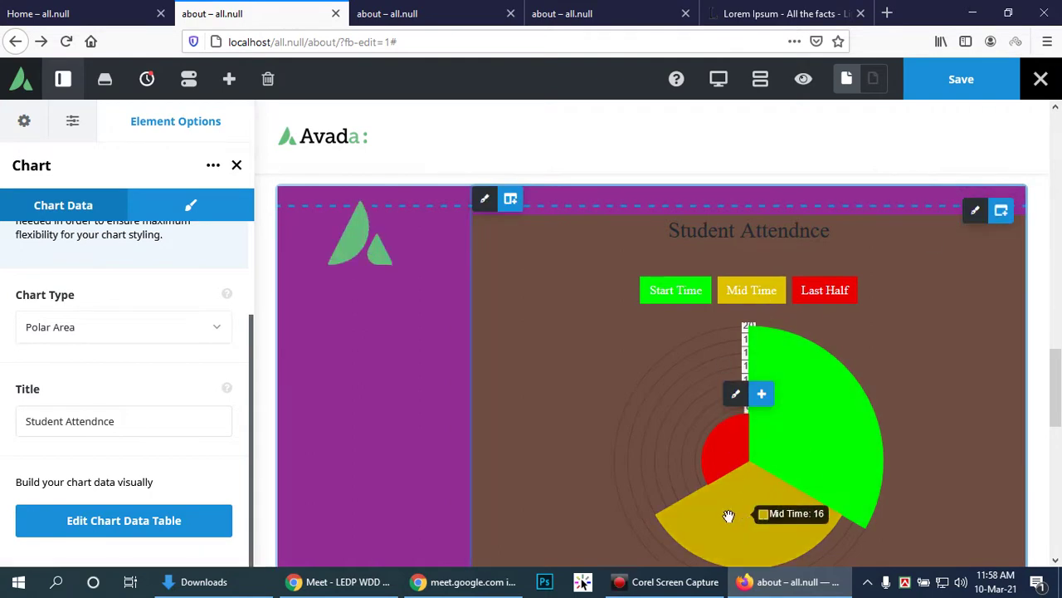
{"action": "mouse_move", "coordinate": [728, 454]}
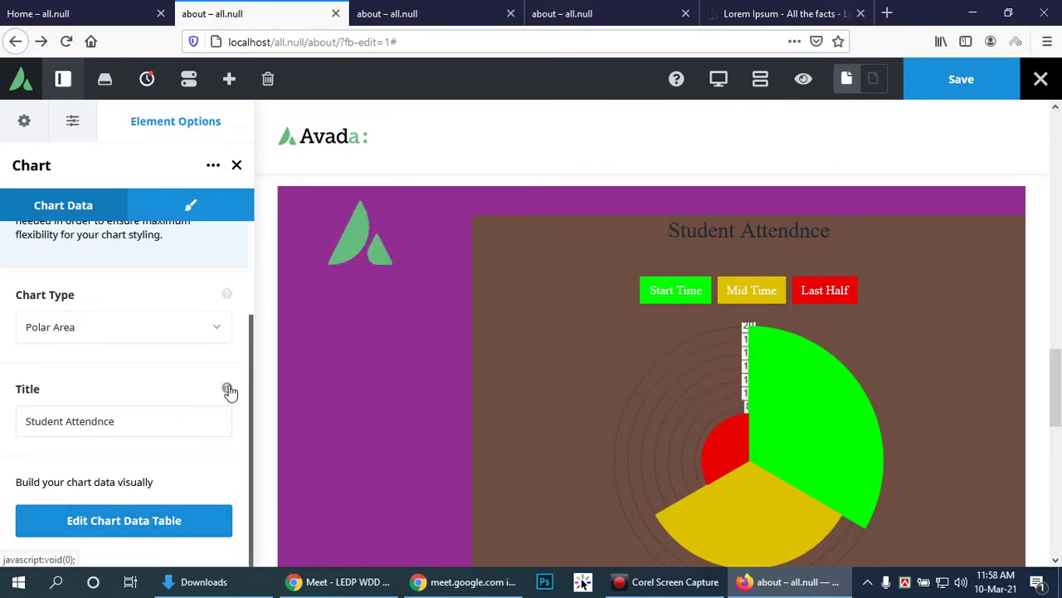
{"action": "scroll", "coordinate": [176, 406], "scroll_direction": "up", "scroll_amount": 2}
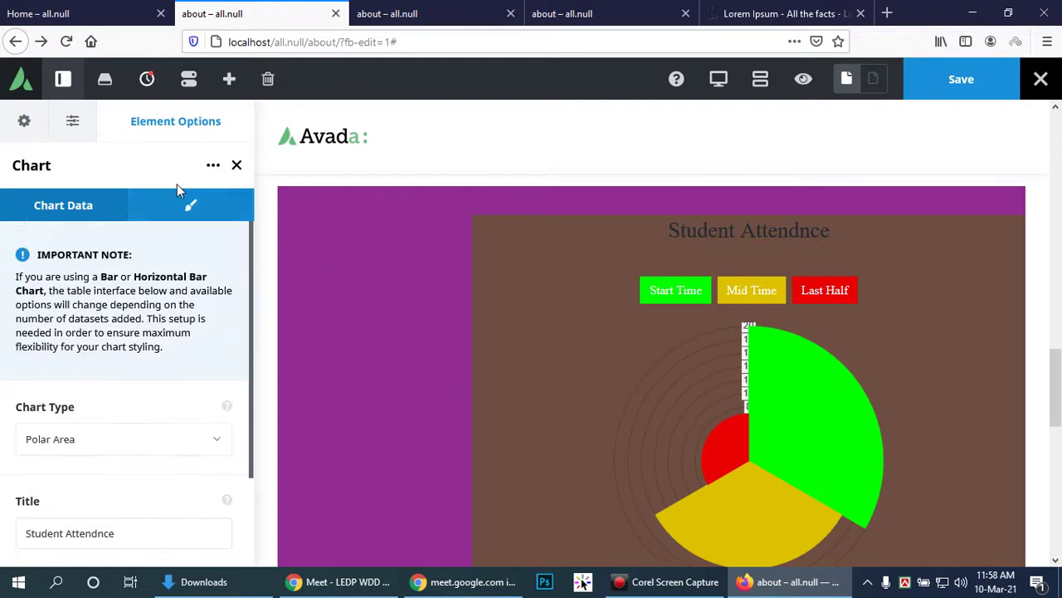
{"action": "left_click", "coordinate": [176, 214]}
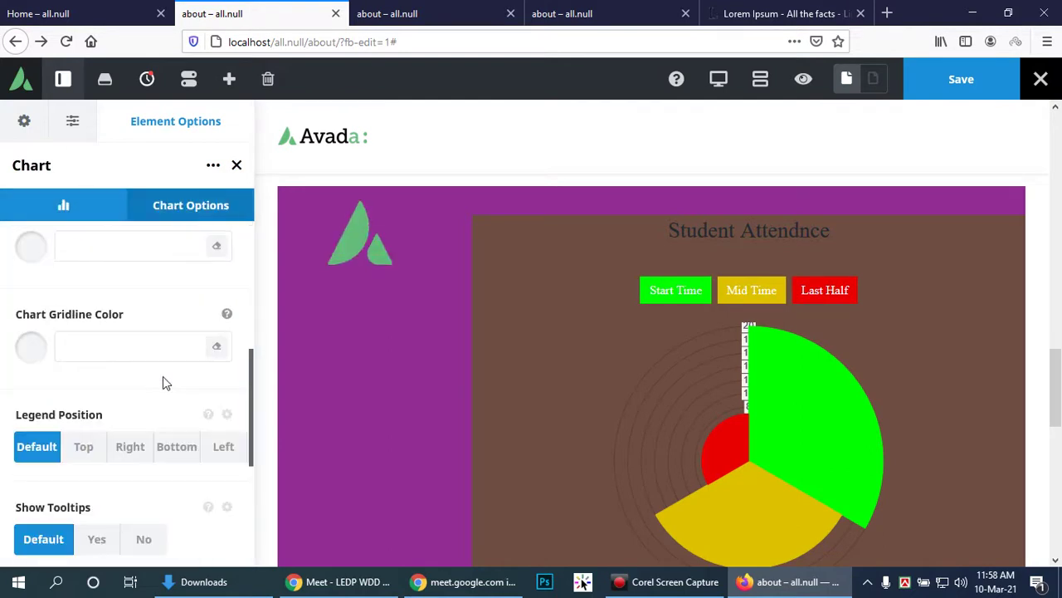
{"action": "scroll", "coordinate": [163, 382], "scroll_direction": "down", "scroll_amount": 3}
{"action": "scroll", "coordinate": [162, 383], "scroll_direction": "up", "scroll_amount": 3}
{"action": "left_click", "coordinate": [158, 350]}
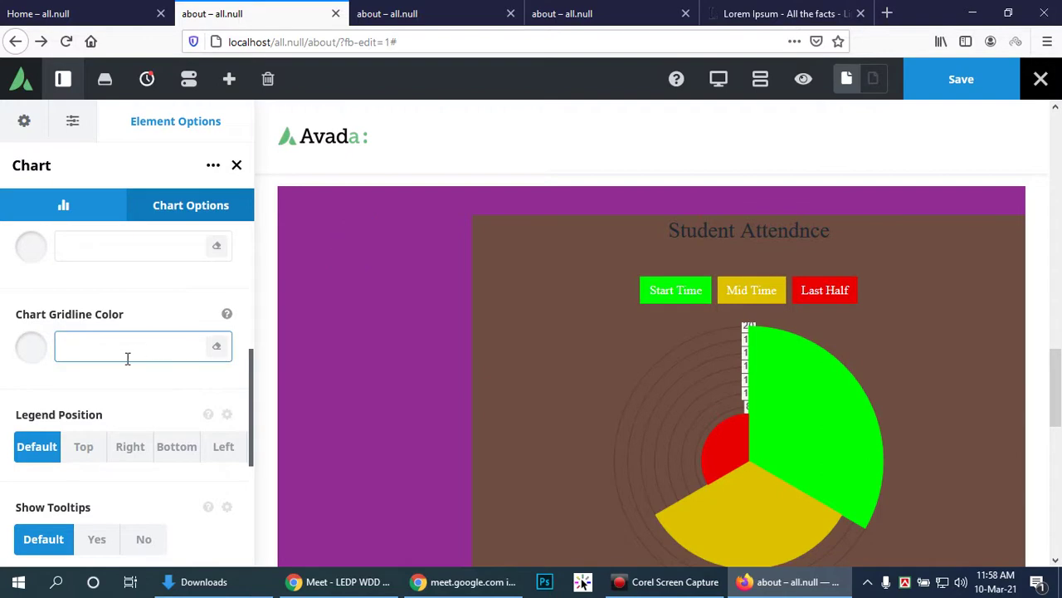
{"action": "scroll", "coordinate": [111, 357], "scroll_direction": "down", "scroll_amount": 3}
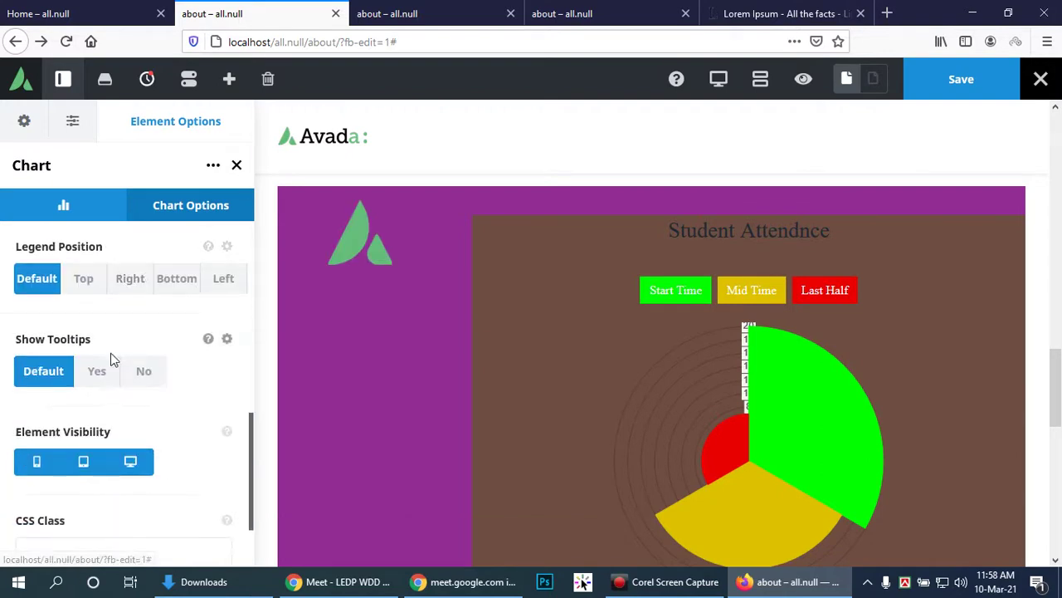
{"action": "scroll", "coordinate": [106, 371], "scroll_direction": "up", "scroll_amount": 2}
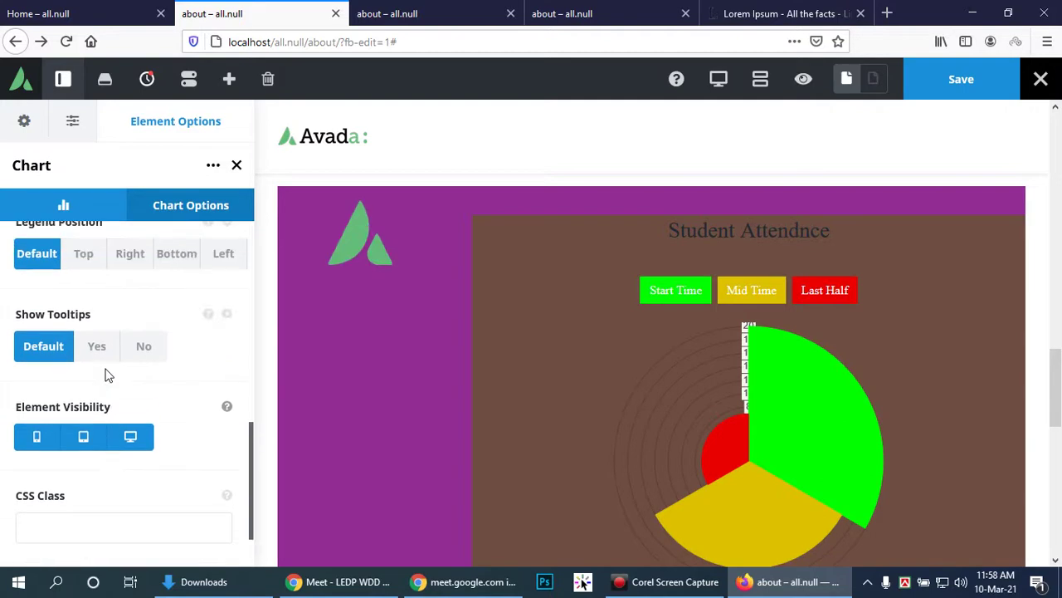
{"action": "scroll", "coordinate": [106, 374], "scroll_direction": "up", "scroll_amount": 4}
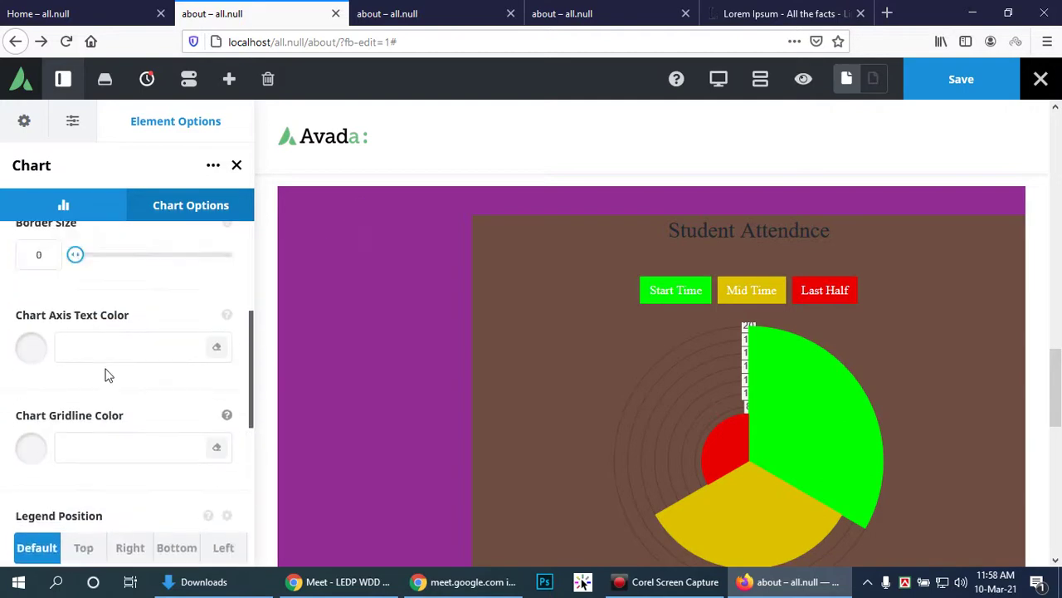
{"action": "scroll", "coordinate": [191, 455], "scroll_direction": "up", "scroll_amount": 1}
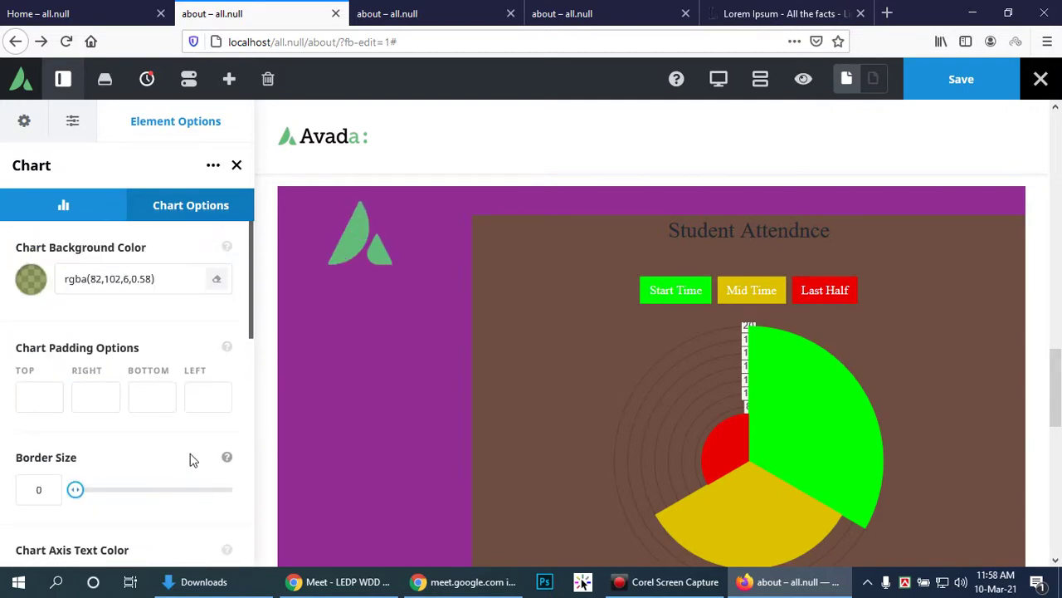
{"action": "left_click", "coordinate": [122, 214]}
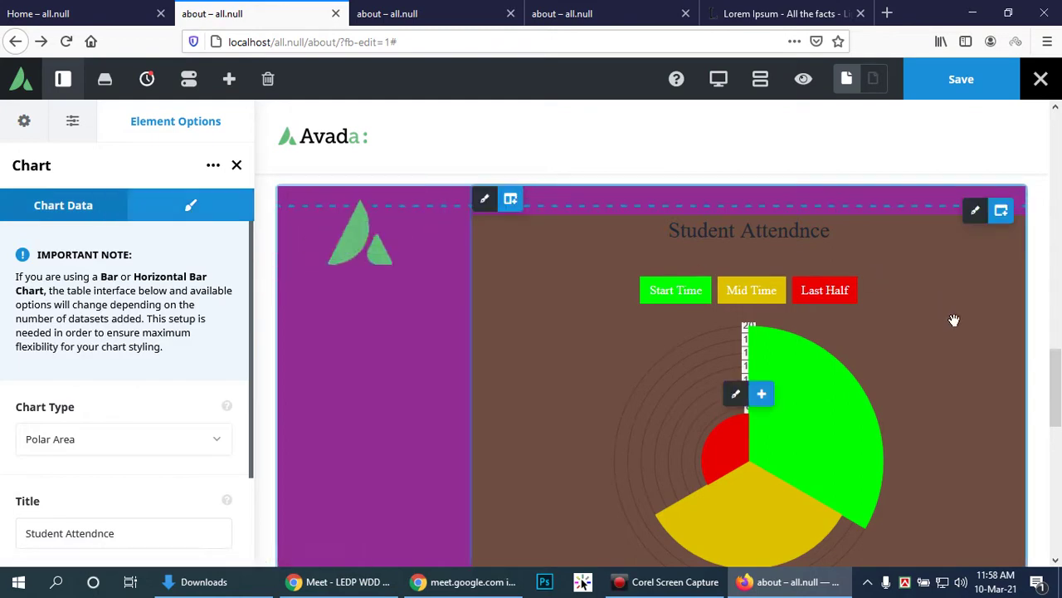
{"action": "scroll", "coordinate": [942, 307], "scroll_direction": "down", "scroll_amount": 3}
{"action": "left_click_drag", "start_coordinate": [1059, 464], "coordinate": [1059, 440]}
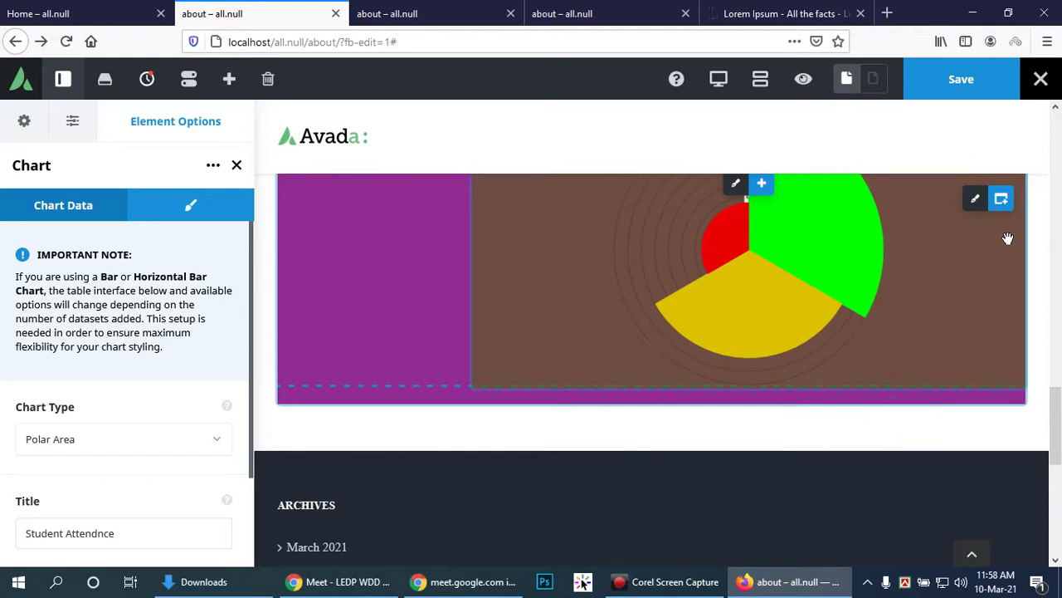
Step: Open the Select Container dialog below the chart and browse the column layouts
{"action": "left_click", "coordinate": [955, 382]}
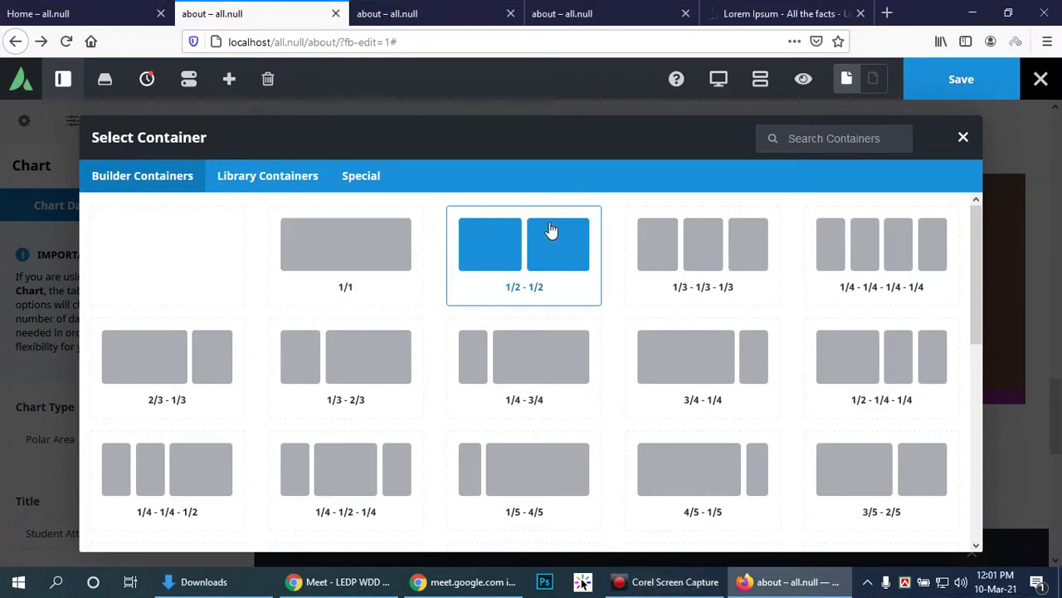
{"action": "scroll", "coordinate": [603, 297], "scroll_direction": "down", "scroll_amount": 5}
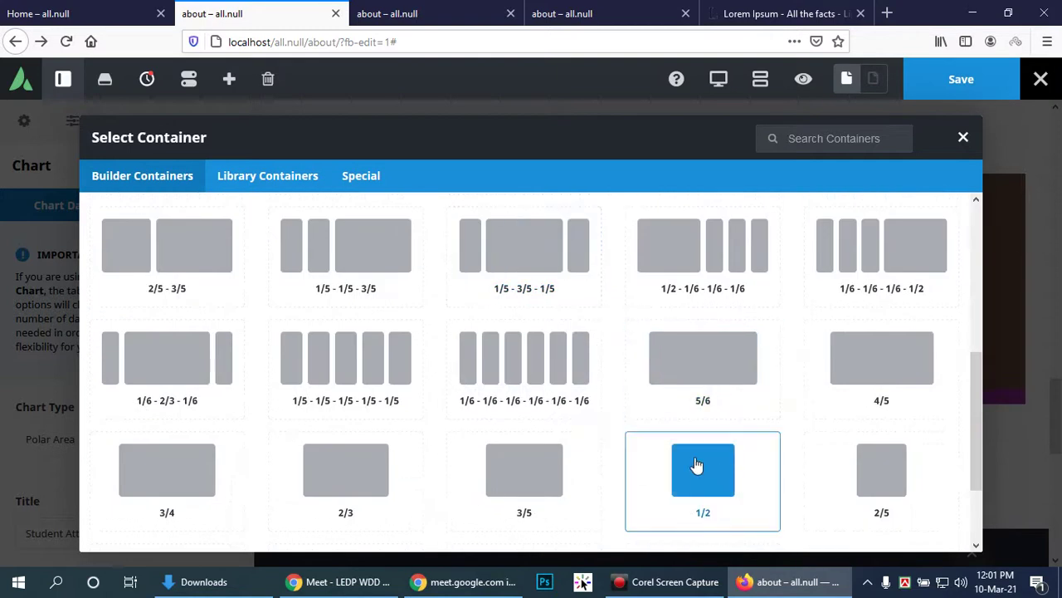
Step: Add a six-column container and place the orange-sari photo, Wdd_img-22.jpg, in its first column
{"action": "left_click", "coordinate": [515, 358]}
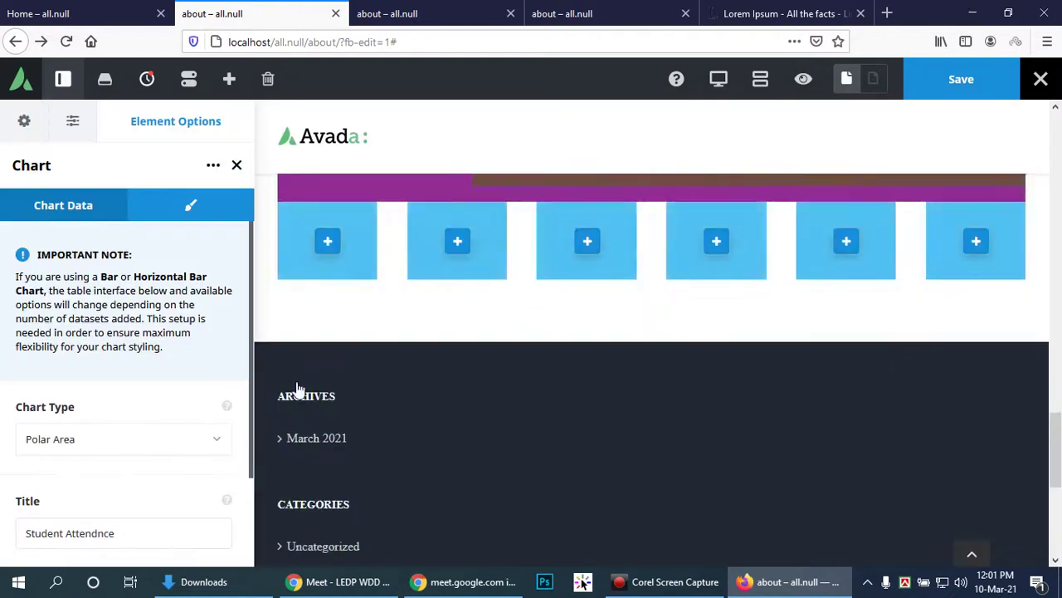
{"action": "scroll", "coordinate": [335, 318], "scroll_direction": "up", "scroll_amount": 1}
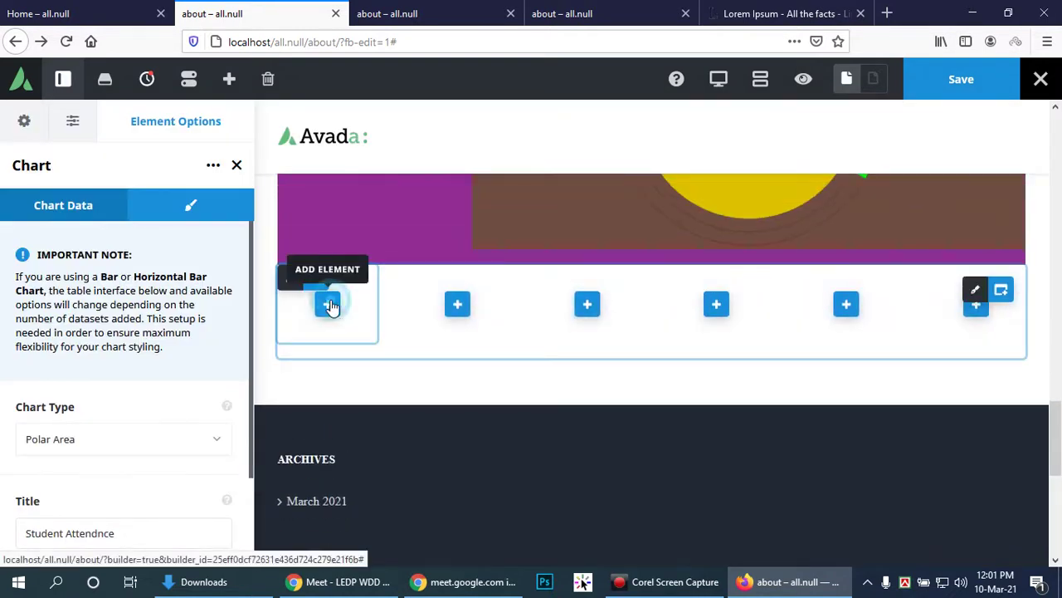
{"action": "left_click", "coordinate": [329, 304]}
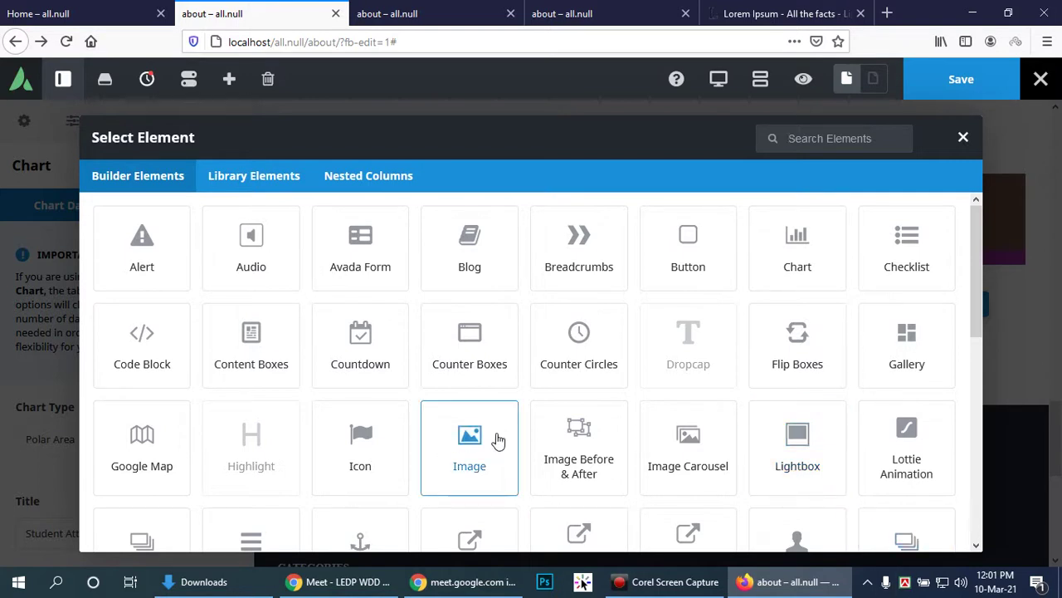
{"action": "scroll", "coordinate": [498, 439], "scroll_direction": "down", "scroll_amount": 2}
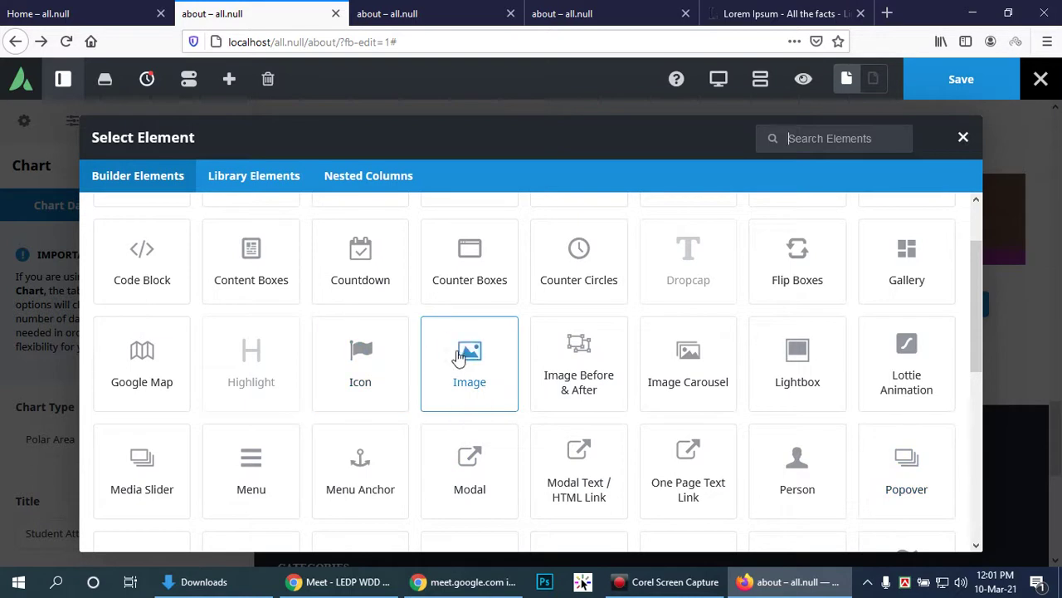
{"action": "left_click", "coordinate": [458, 356]}
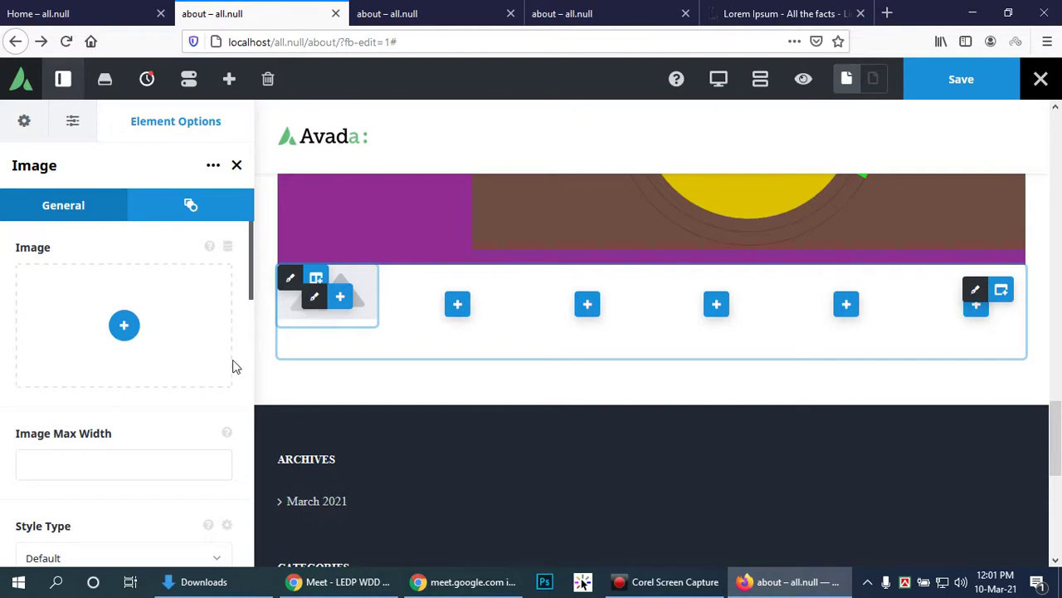
{"action": "left_click", "coordinate": [124, 325]}
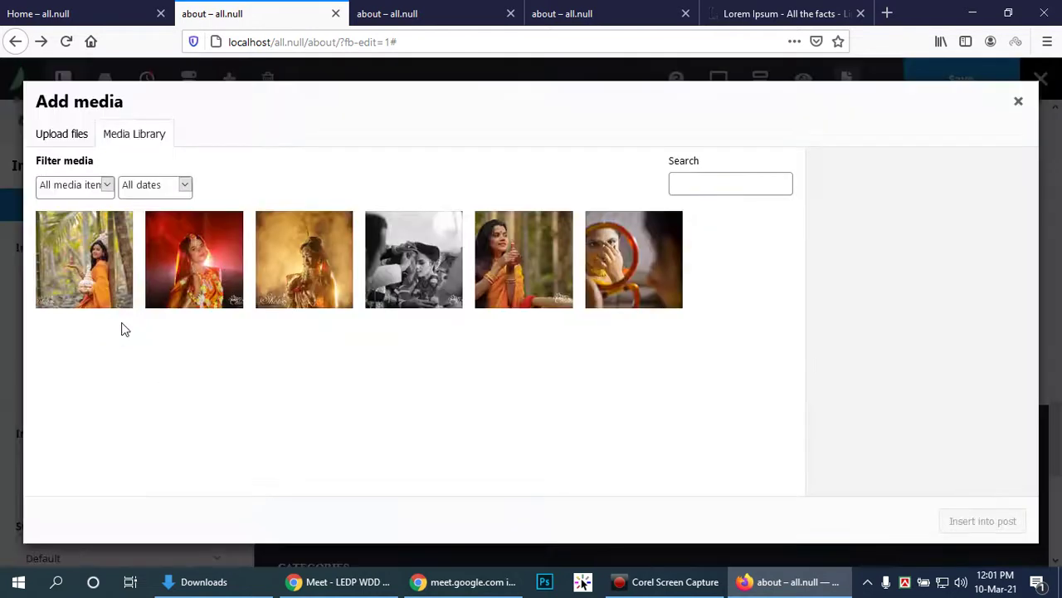
{"action": "left_click", "coordinate": [118, 273]}
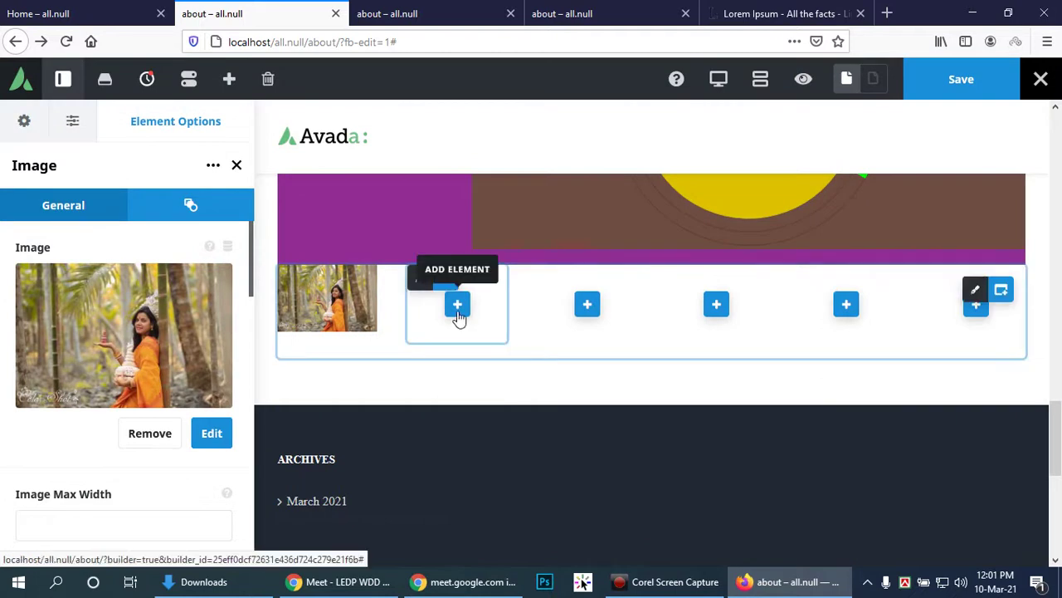
{"action": "left_click", "coordinate": [457, 312]}
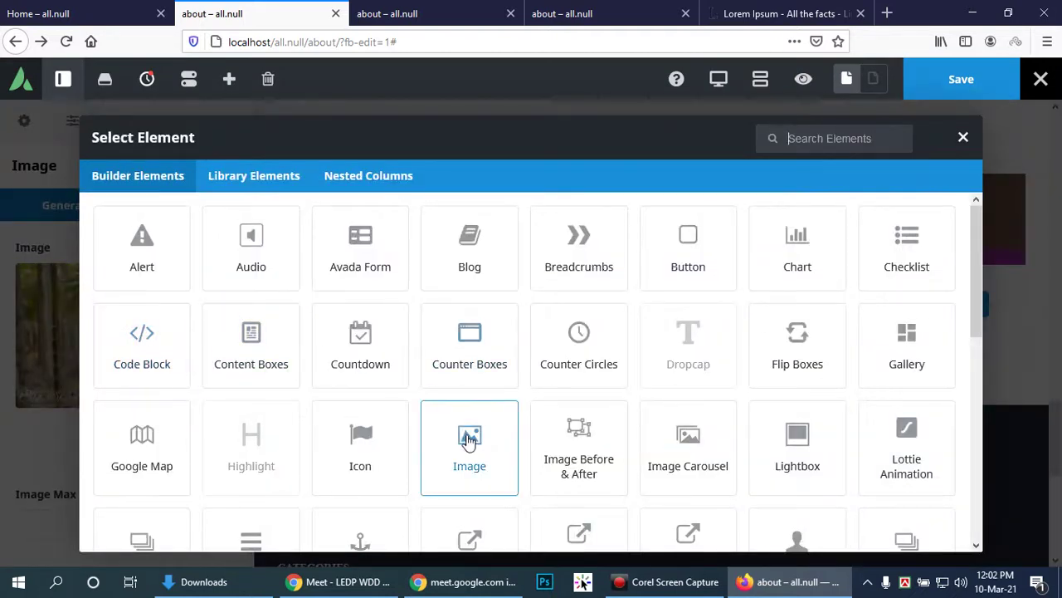
Step: Insert the black-and-white photo into the second column and a Countdown element into the third
{"action": "left_click", "coordinate": [469, 439]}
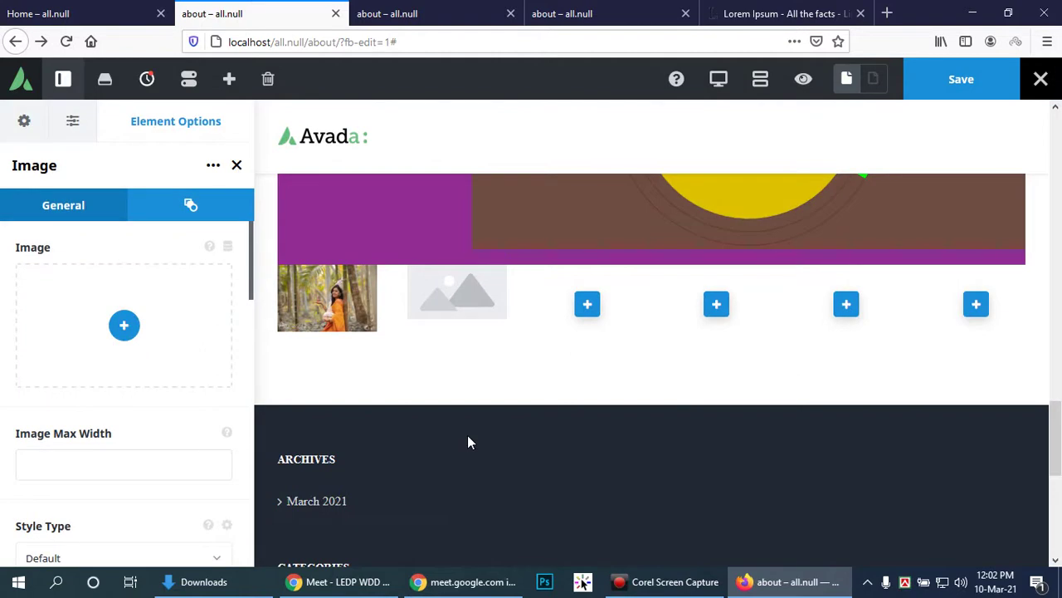
{"action": "left_click", "coordinate": [123, 325]}
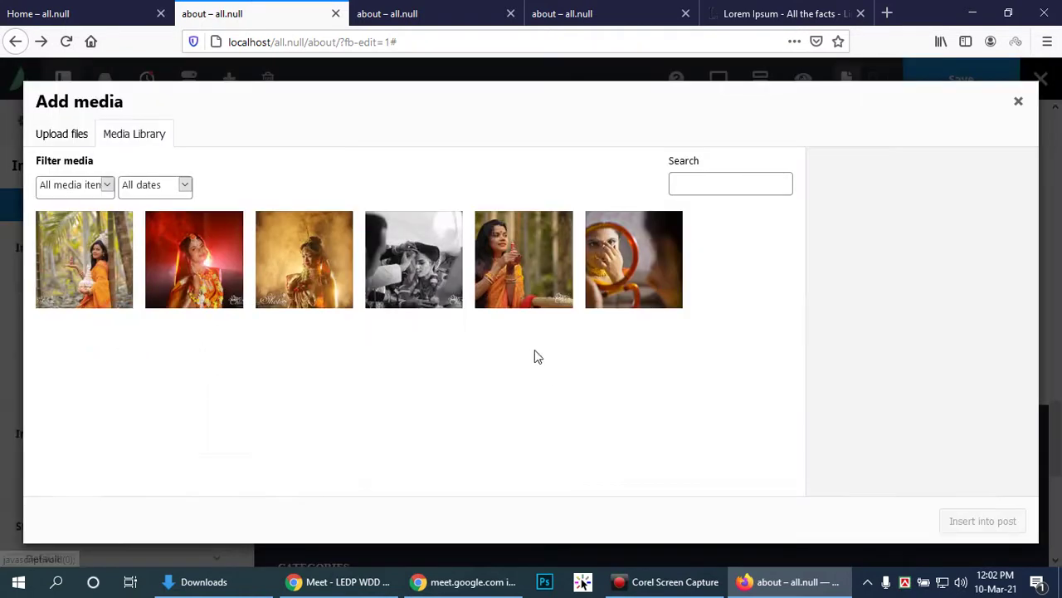
{"action": "left_click", "coordinate": [447, 280]}
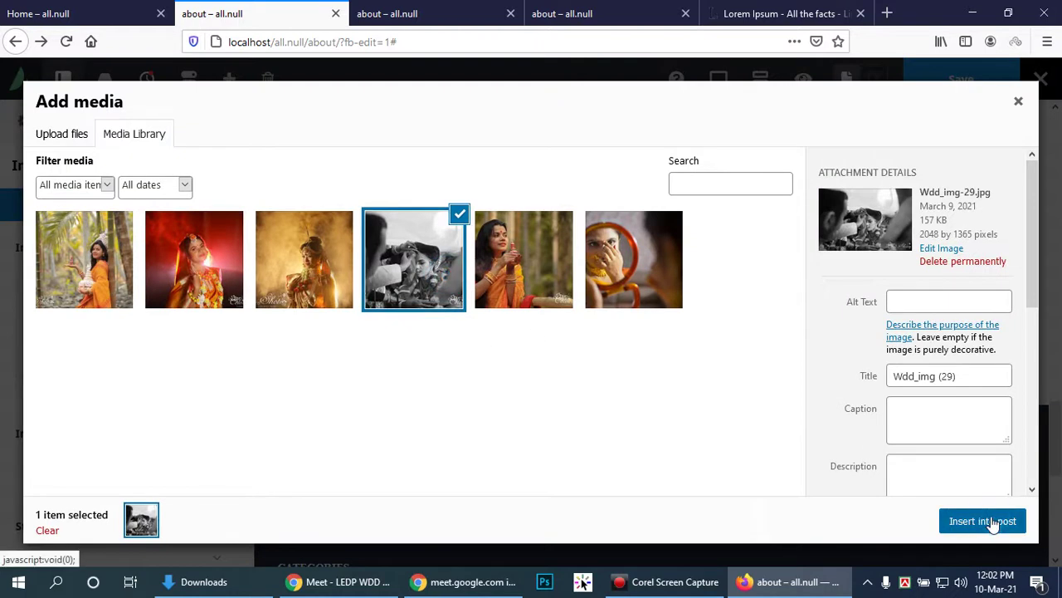
{"action": "left_click", "coordinate": [982, 521]}
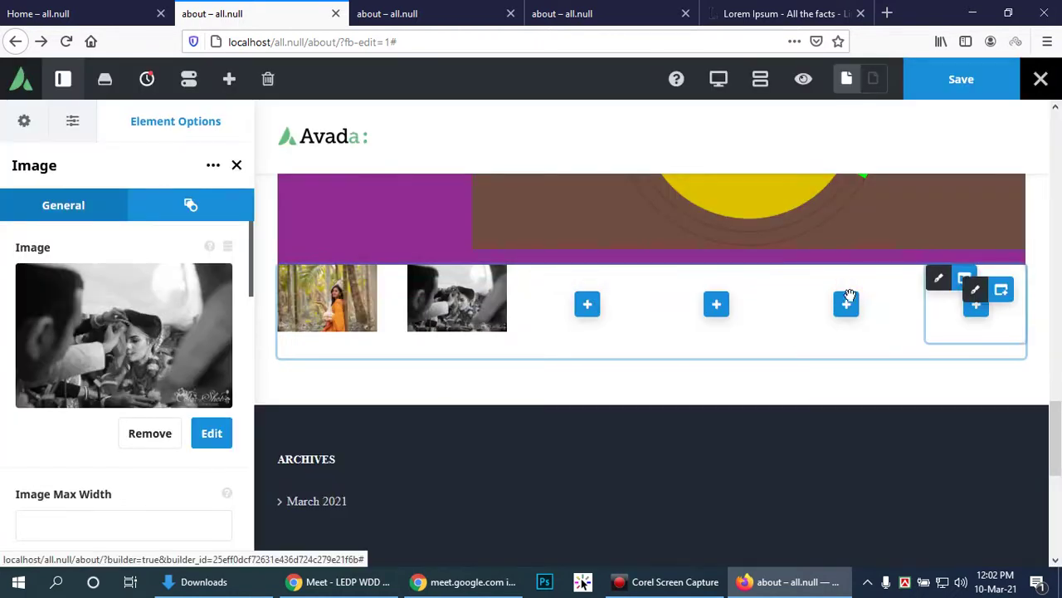
{"action": "left_click", "coordinate": [587, 305]}
{"action": "left_click", "coordinate": [356, 340]}
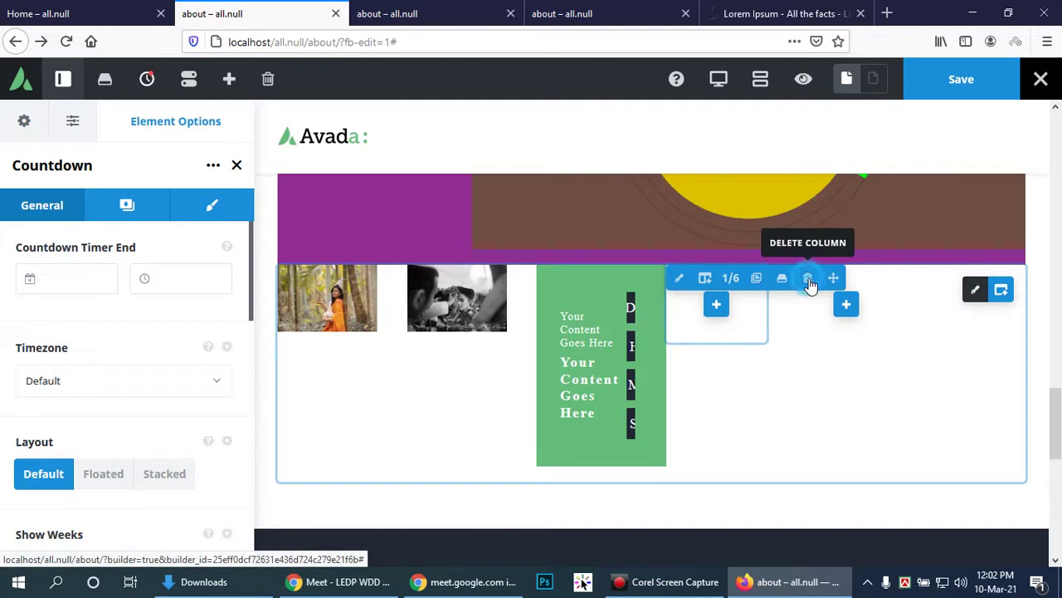
Step: Delete the two empty 1/6 columns and widen the countdown column to 5/6
{"action": "left_click", "coordinate": [809, 279]}
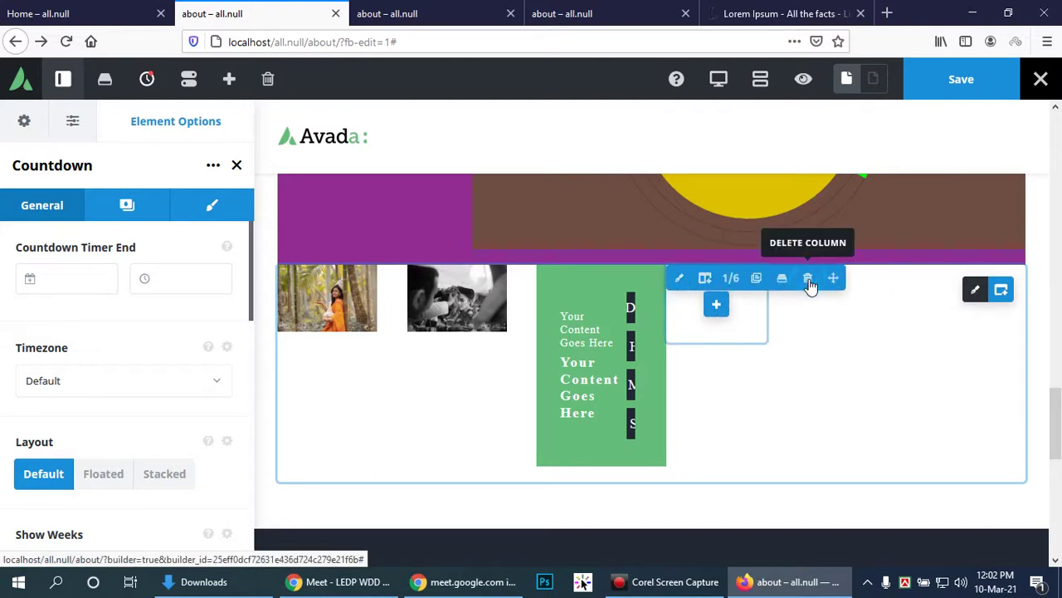
{"action": "left_click", "coordinate": [809, 282]}
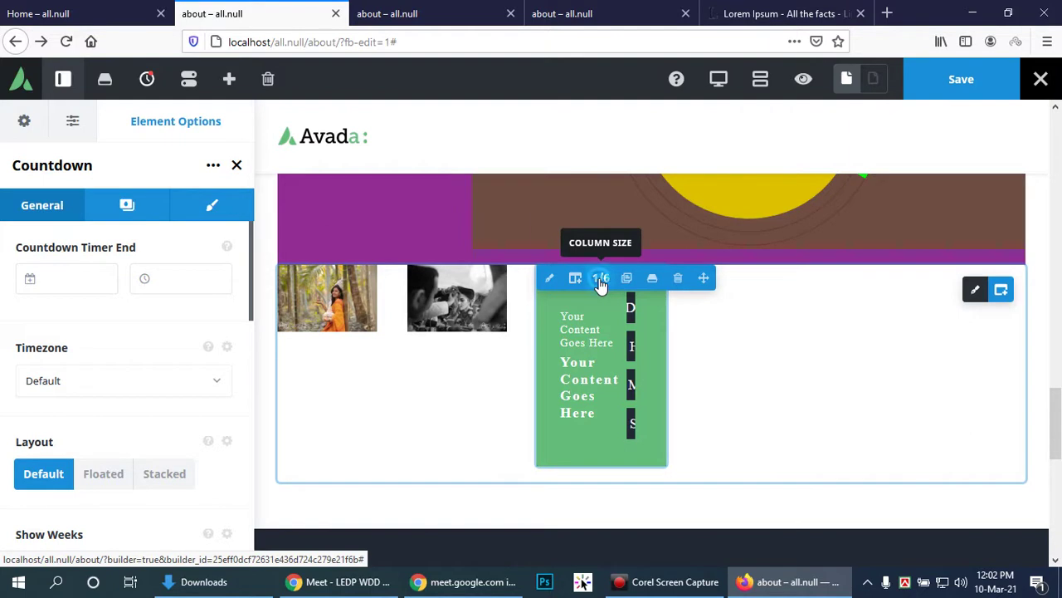
{"action": "left_click", "coordinate": [601, 279]}
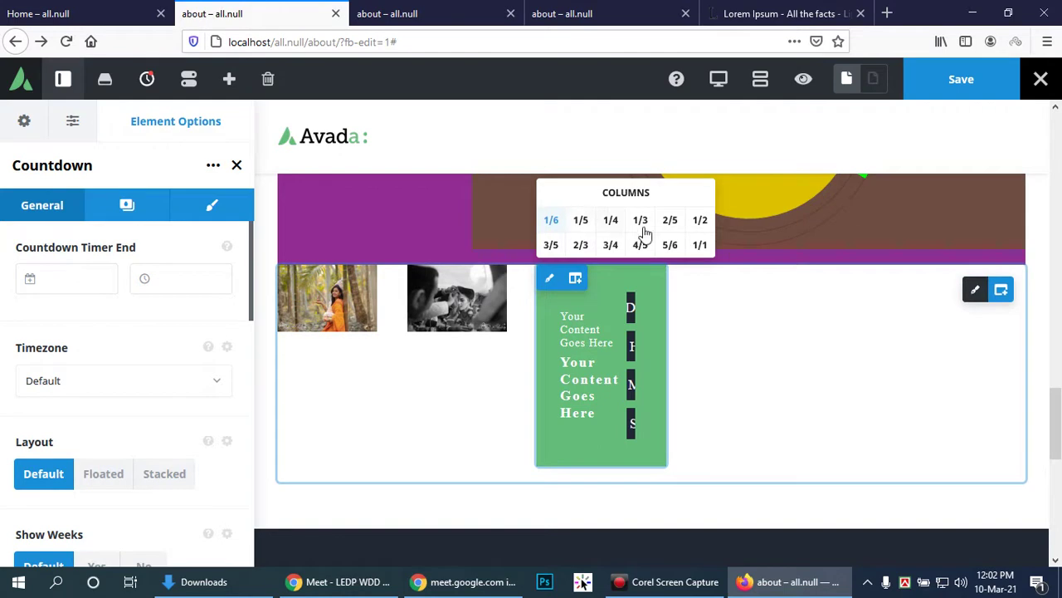
{"action": "left_click", "coordinate": [669, 244]}
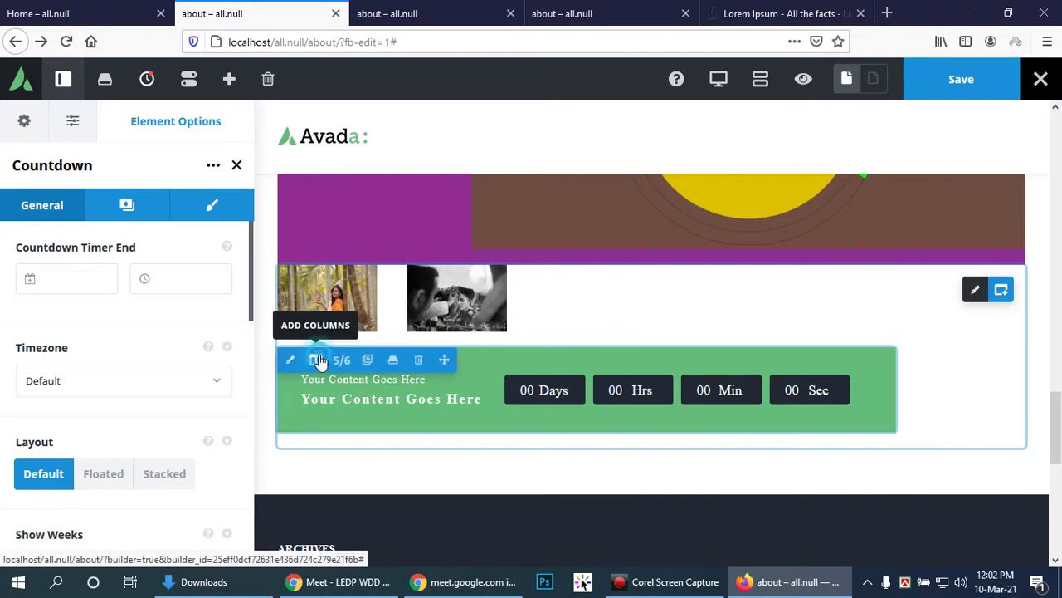
{"action": "left_click", "coordinate": [315, 360]}
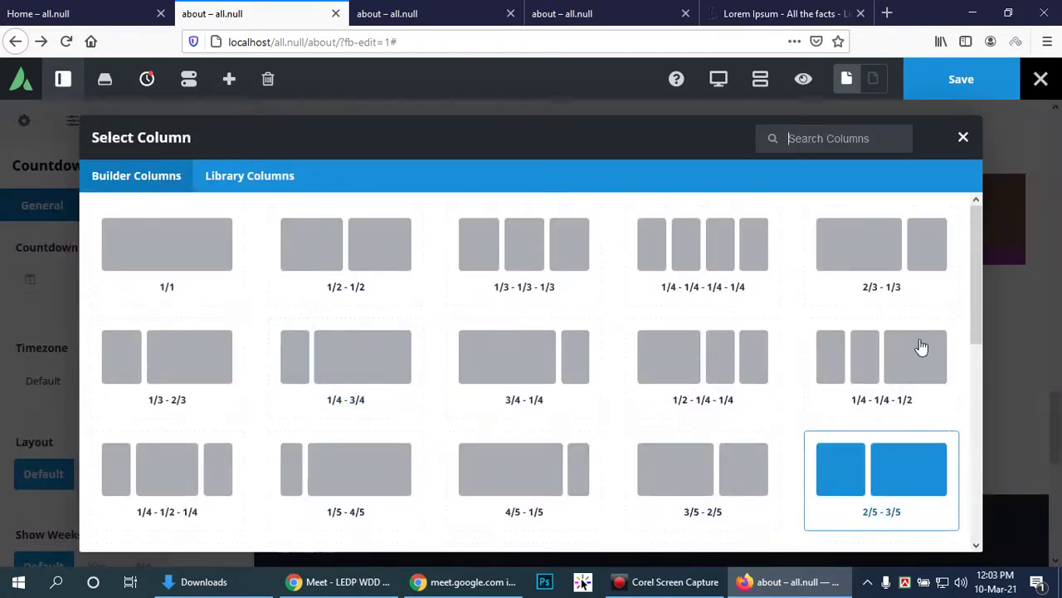
{"action": "left_click", "coordinate": [964, 139]}
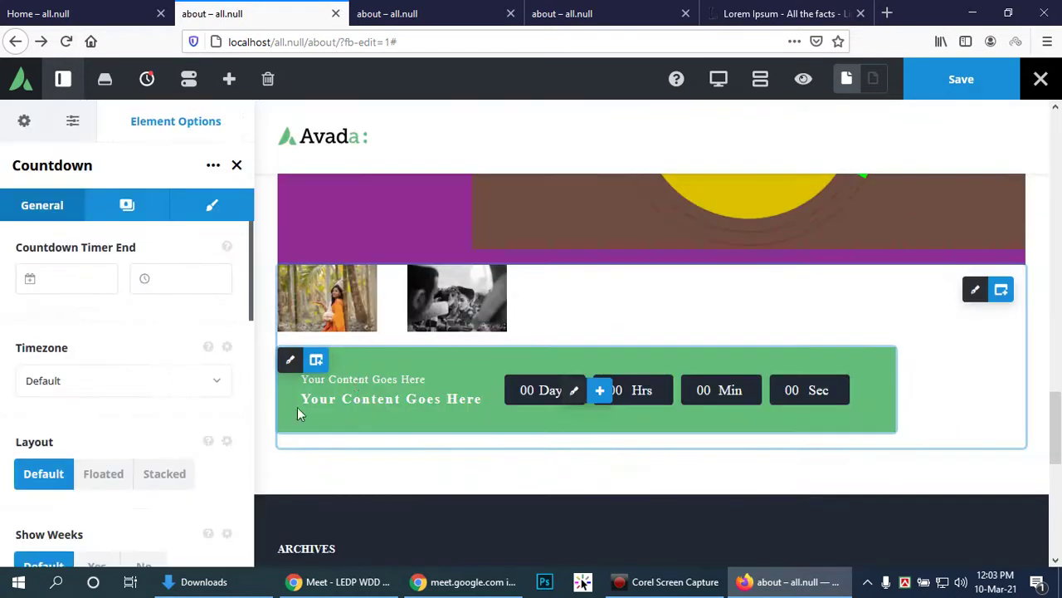
{"action": "left_click", "coordinate": [342, 366]}
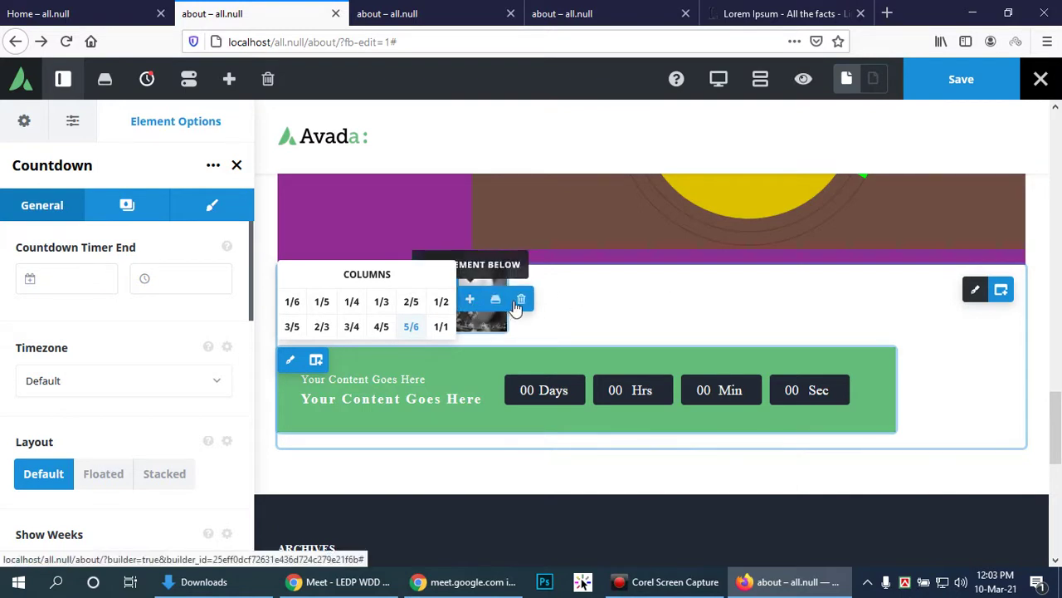
Step: Remove the black-and-white photo and delete its now-empty column
{"action": "left_click", "coordinate": [522, 302]}
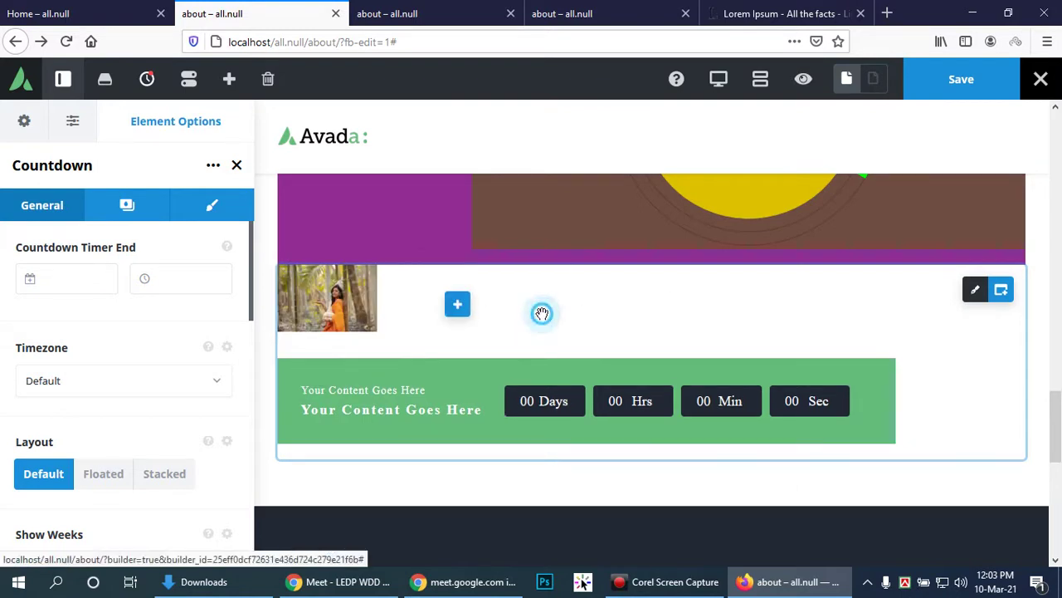
{"action": "mouse_move", "coordinate": [455, 303]}
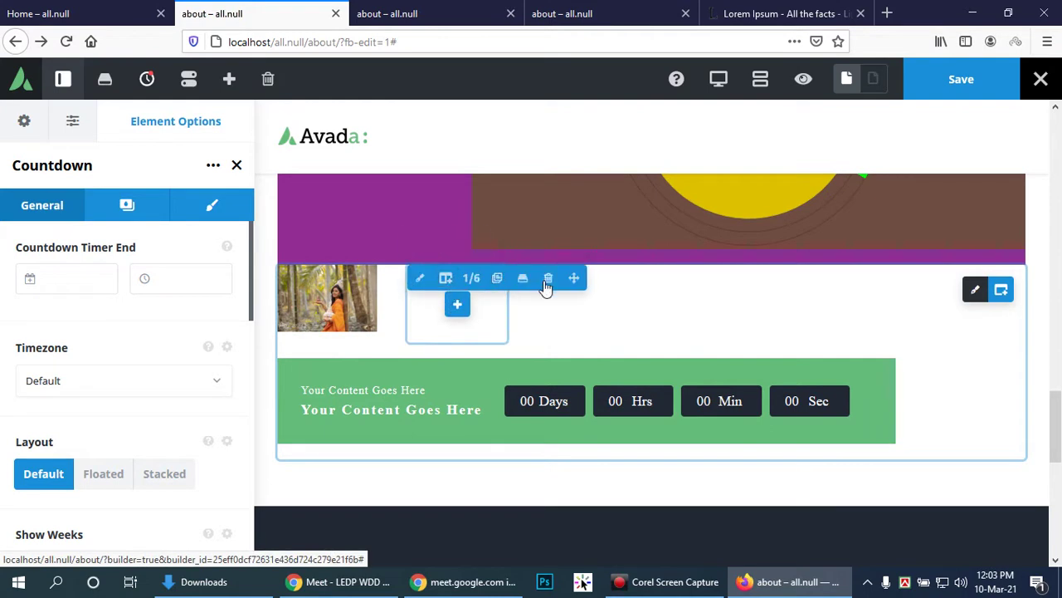
{"action": "left_click", "coordinate": [548, 279]}
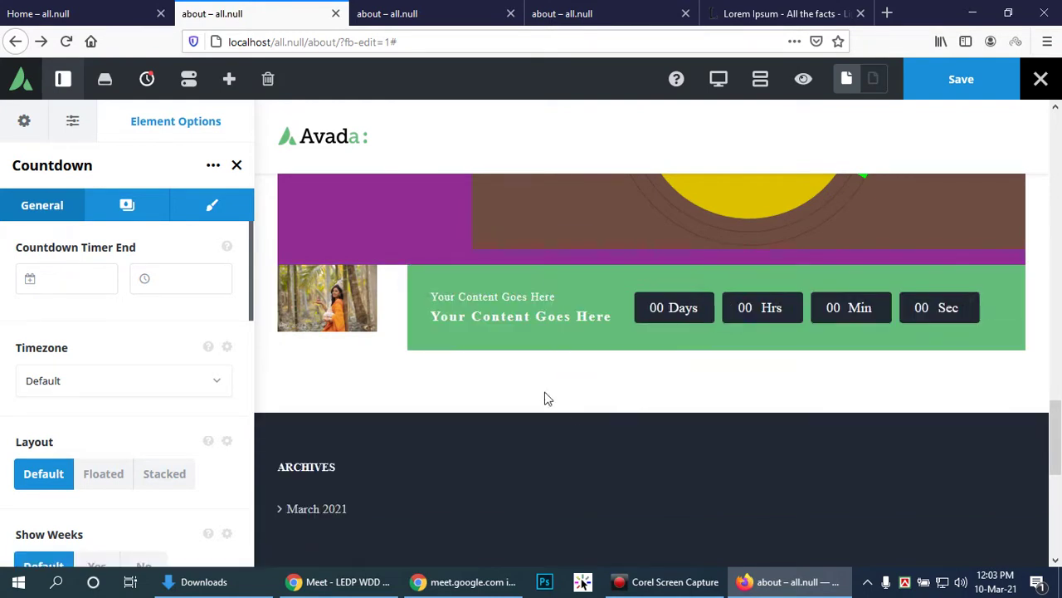
{"action": "left_click", "coordinate": [368, 377]}
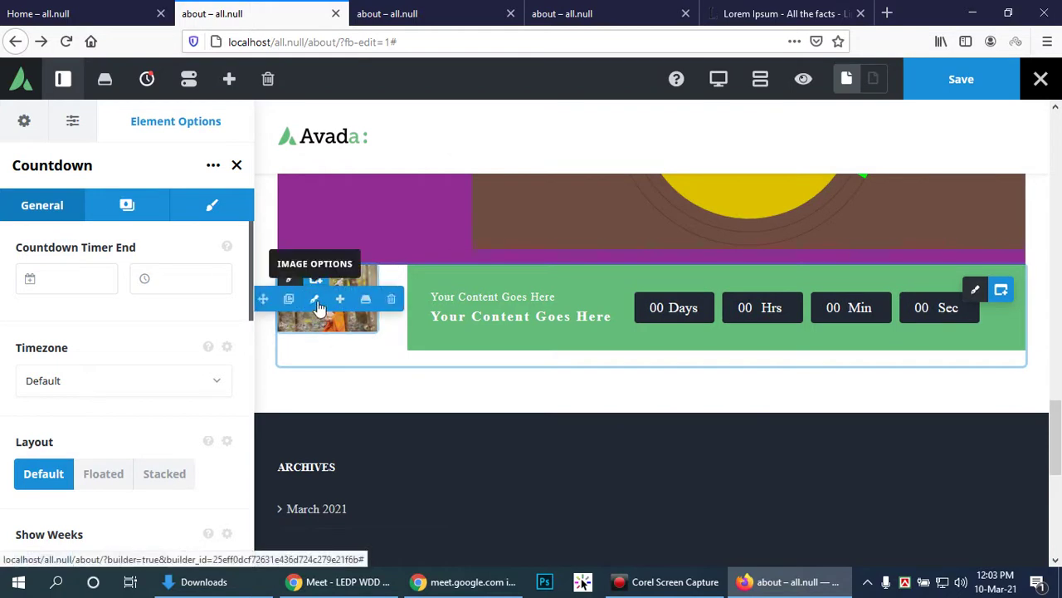
Step: Give the orange-sari photo a Glow style, keeping Animation Type set to none
{"action": "left_click", "coordinate": [315, 303]}
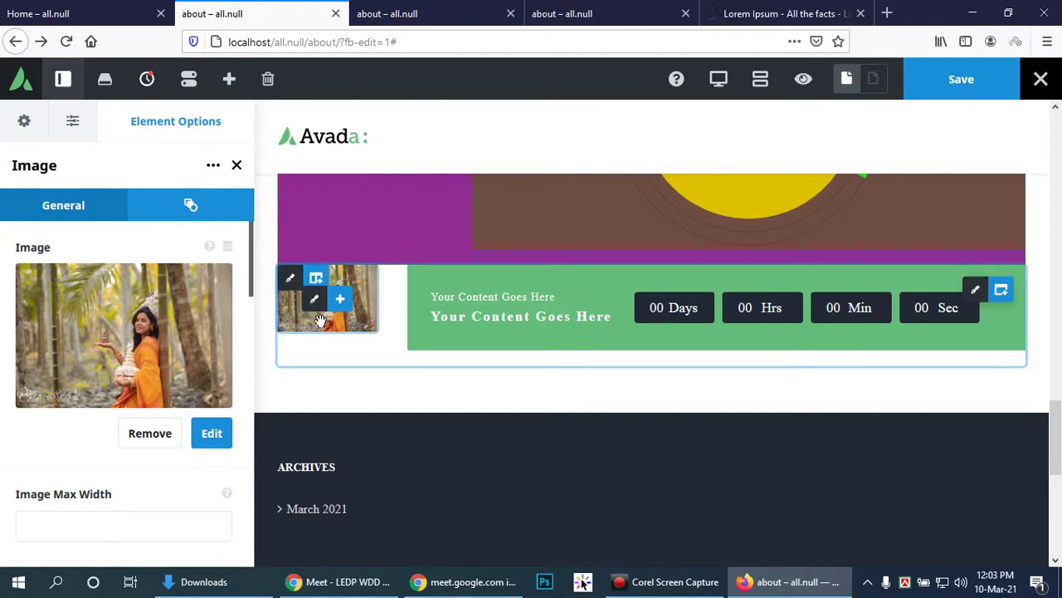
{"action": "scroll", "coordinate": [155, 335], "scroll_direction": "down", "scroll_amount": 3}
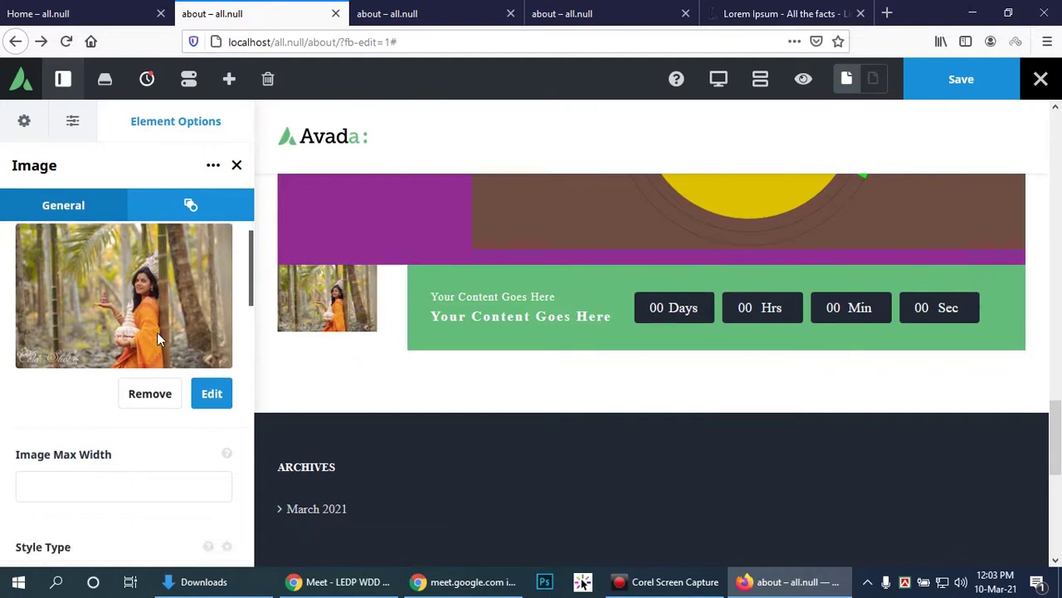
{"action": "scroll", "coordinate": [175, 359], "scroll_direction": "down", "scroll_amount": 2}
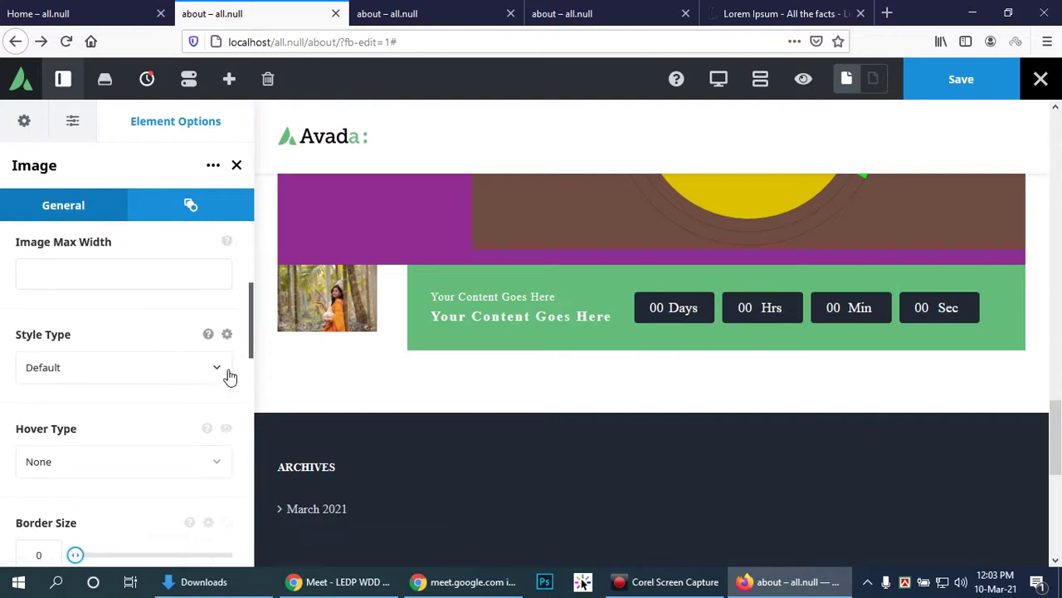
{"action": "left_click", "coordinate": [218, 366]}
{"action": "left_click", "coordinate": [89, 455]}
{"action": "scroll", "coordinate": [128, 429], "scroll_direction": "down", "scroll_amount": 2}
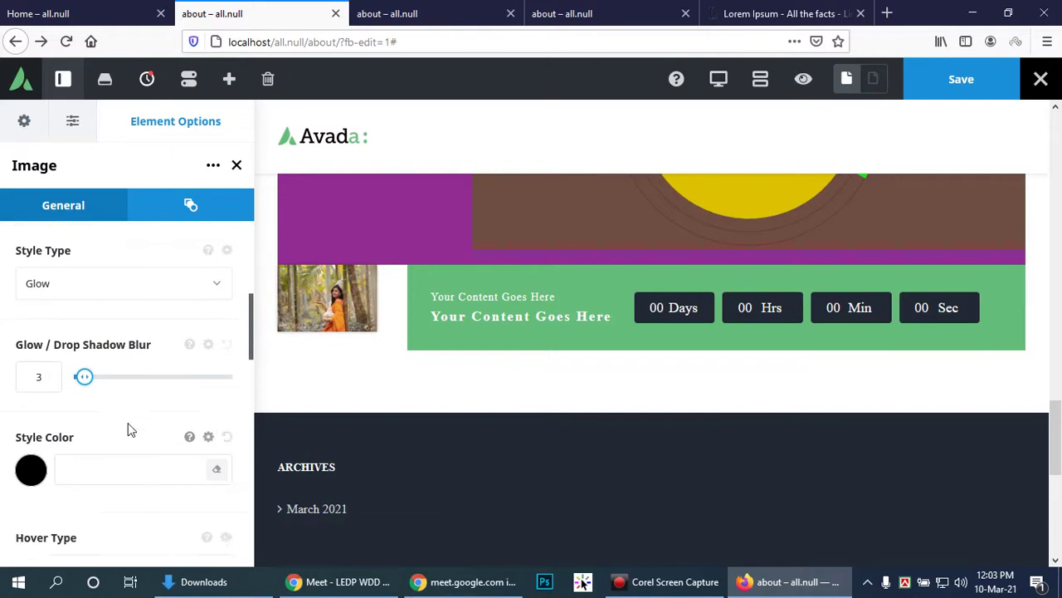
{"action": "scroll", "coordinate": [128, 424], "scroll_direction": "down", "scroll_amount": 5}
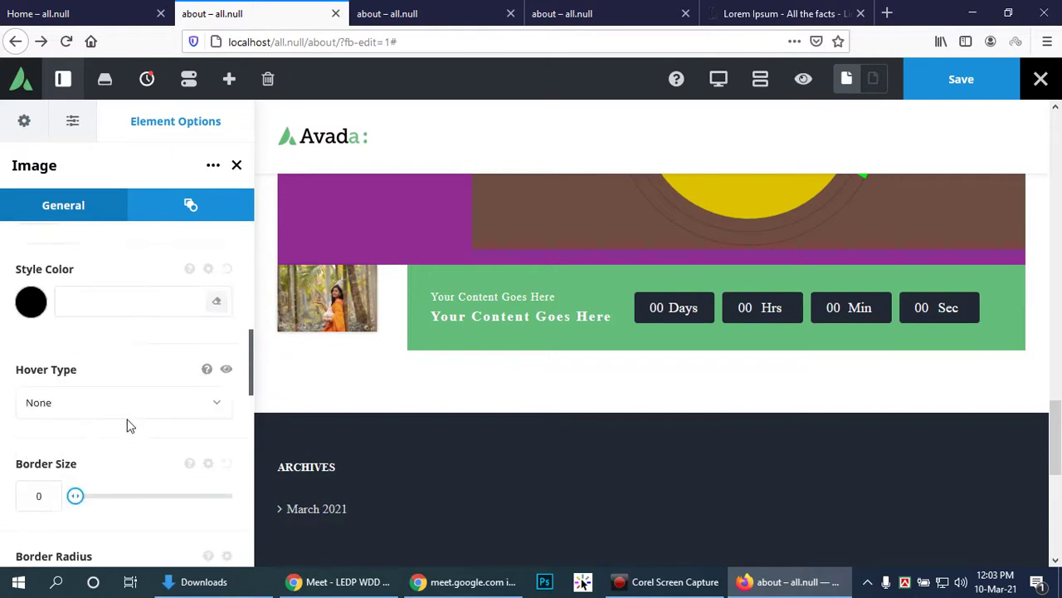
{"action": "left_click", "coordinate": [189, 200]}
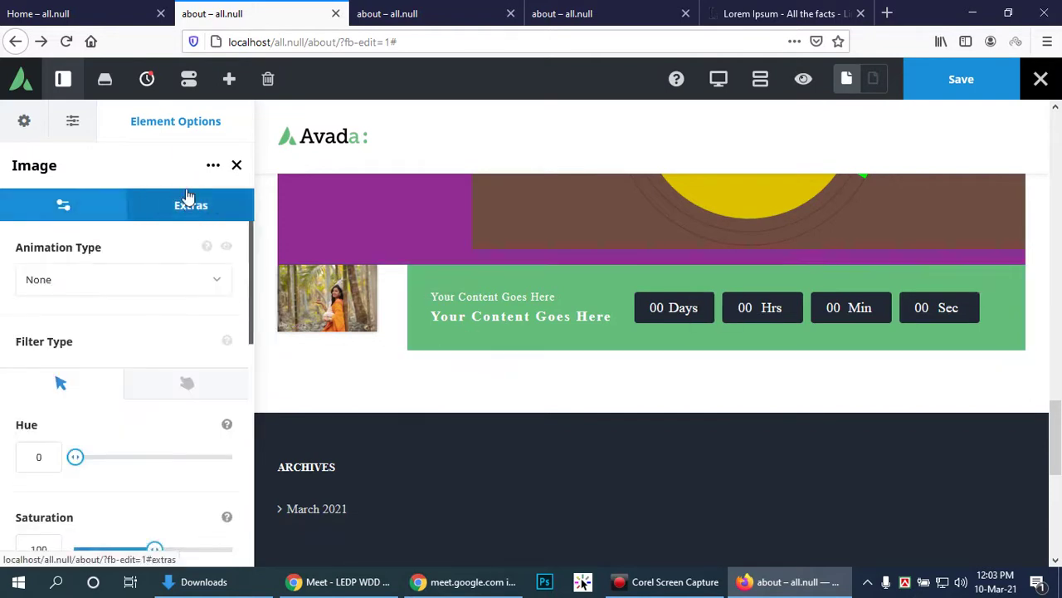
{"action": "left_click", "coordinate": [196, 285]}
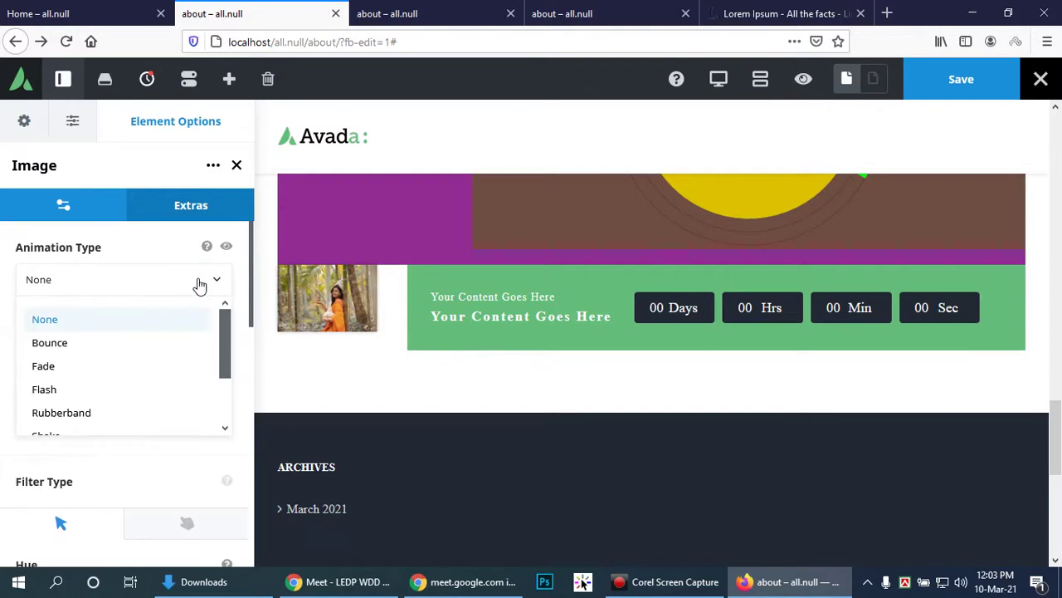
{"action": "left_click", "coordinate": [199, 283]}
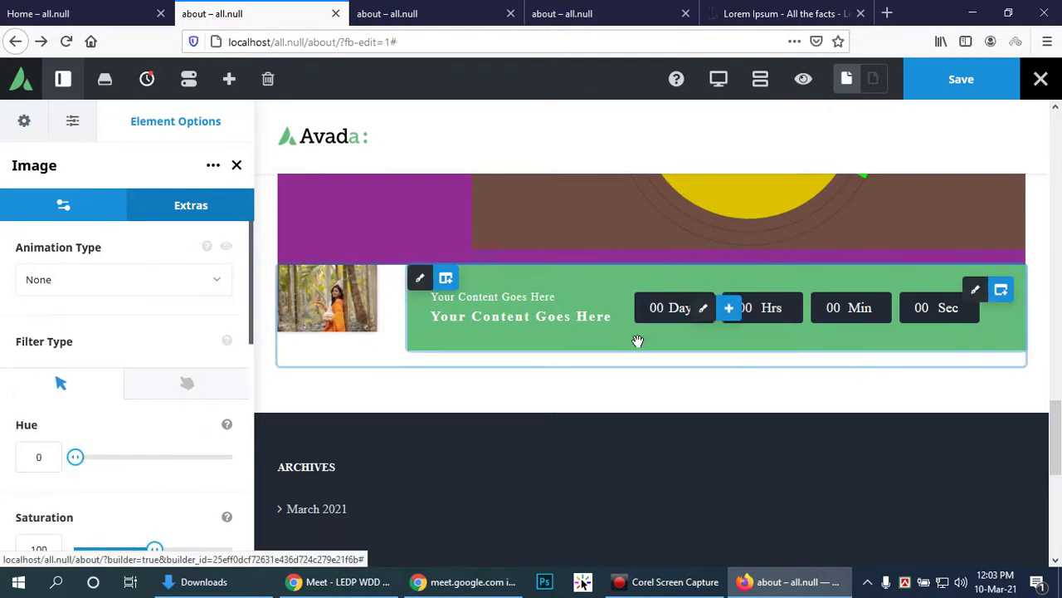
Step: Bring up the green Countdown element's options, still showing default heading and 00 timers
{"action": "left_click", "coordinate": [705, 309]}
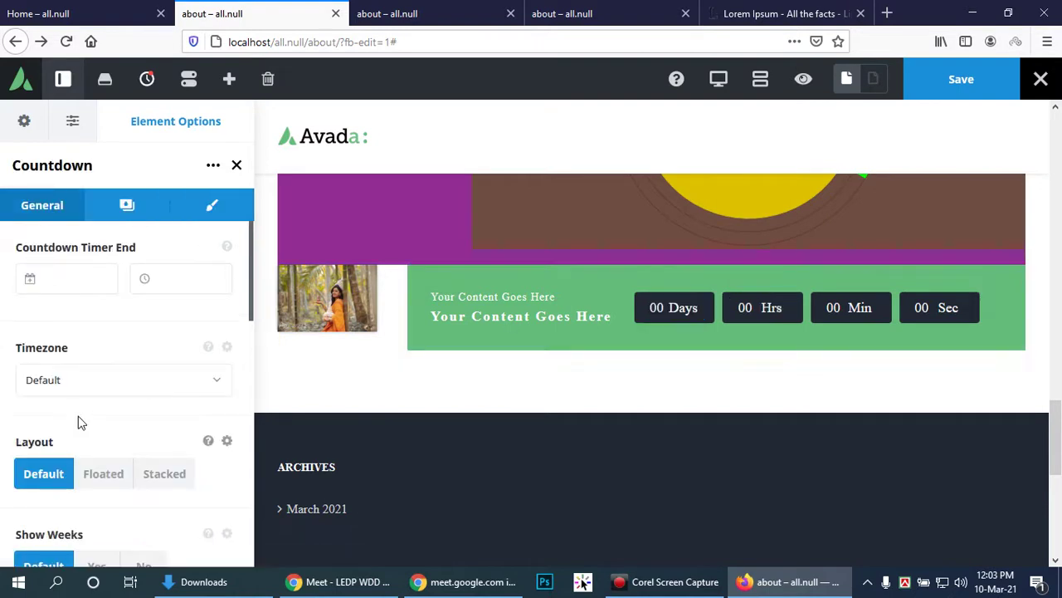
{"action": "left_click", "coordinate": [642, 581]}
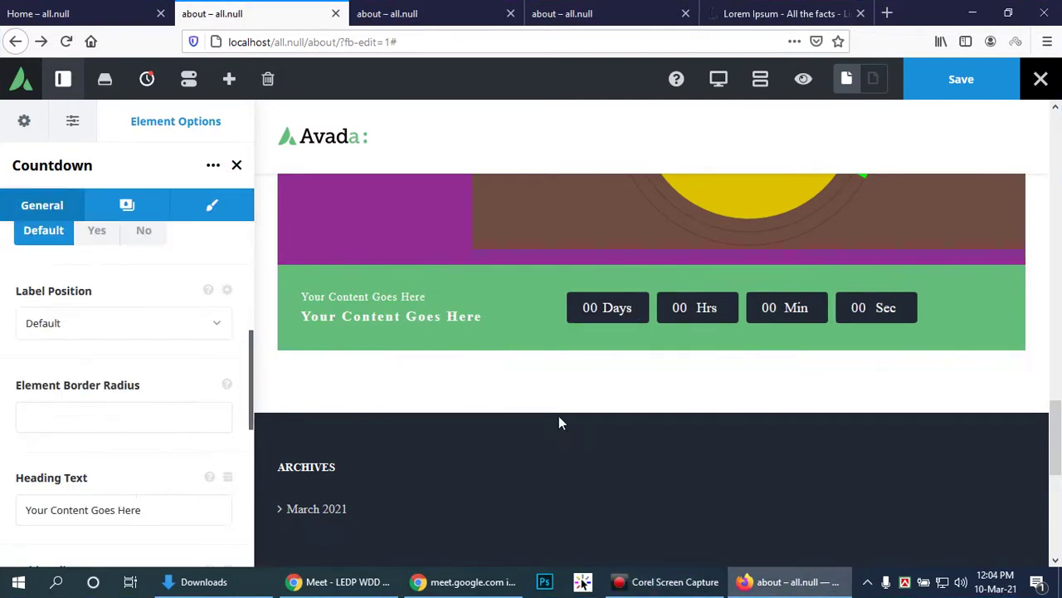
{"action": "left_click", "coordinate": [577, 400]}
{"action": "scroll", "coordinate": [725, 398], "scroll_direction": "up", "scroll_amount": 1}
{"action": "scroll", "coordinate": [723, 399], "scroll_direction": "up", "scroll_amount": 2}
{"action": "scroll", "coordinate": [712, 396], "scroll_direction": "down", "scroll_amount": 3}
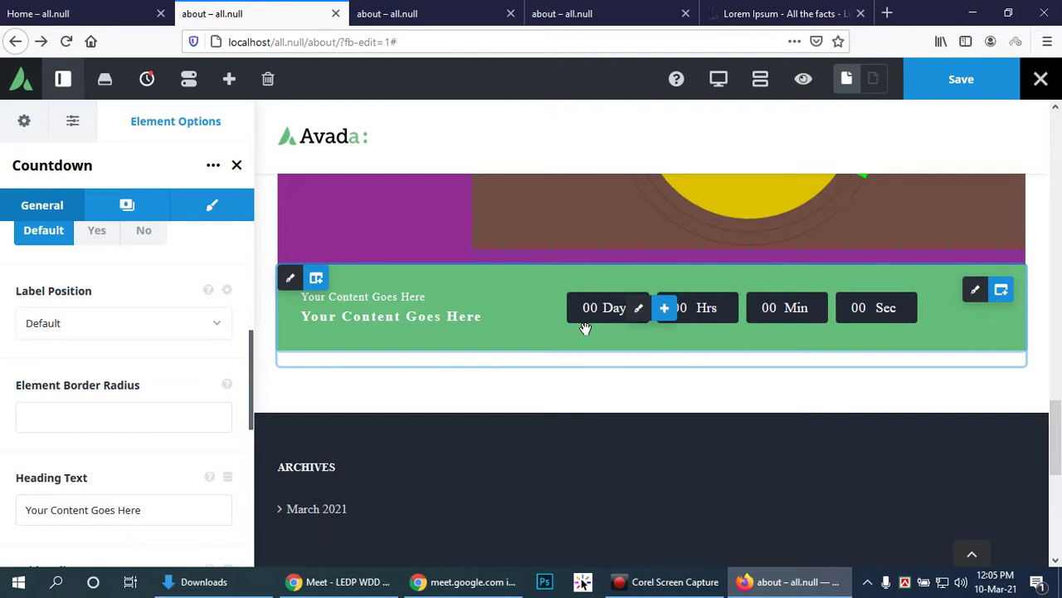
{"action": "scroll", "coordinate": [584, 327], "scroll_direction": "up", "scroll_amount": 6}
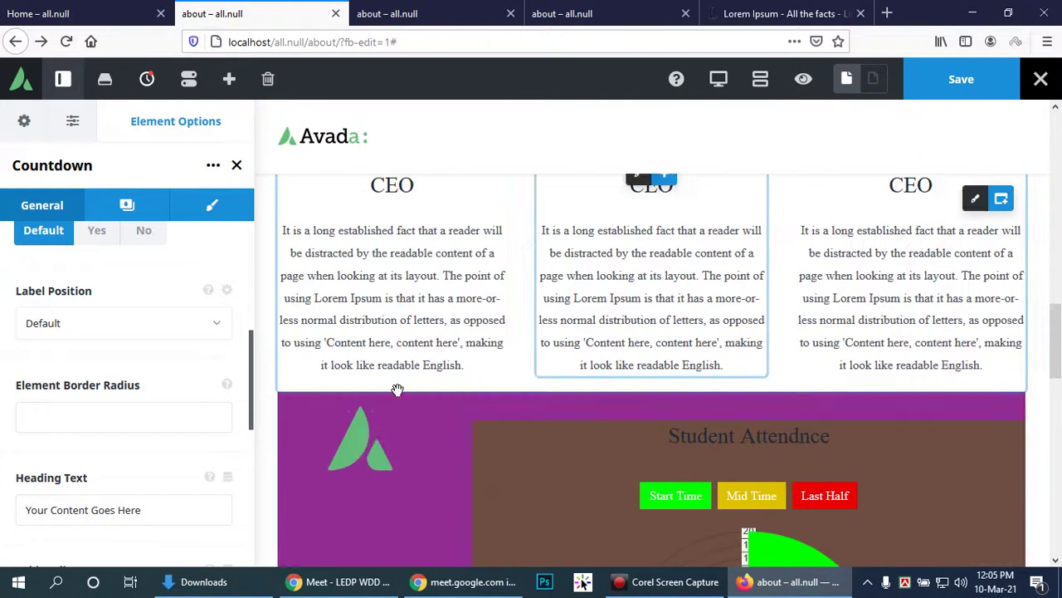
Step: Change the Student Attendnce chart column's background colour from brown to white #ffffff
{"action": "scroll", "coordinate": [441, 434], "scroll_direction": "down", "scroll_amount": 2}
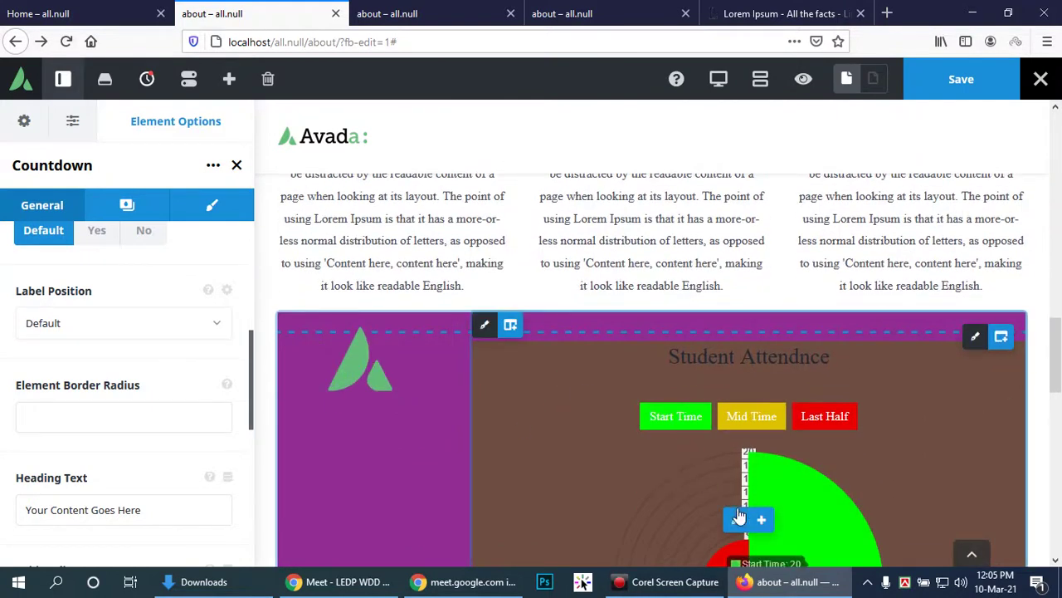
{"action": "left_click", "coordinate": [484, 326]}
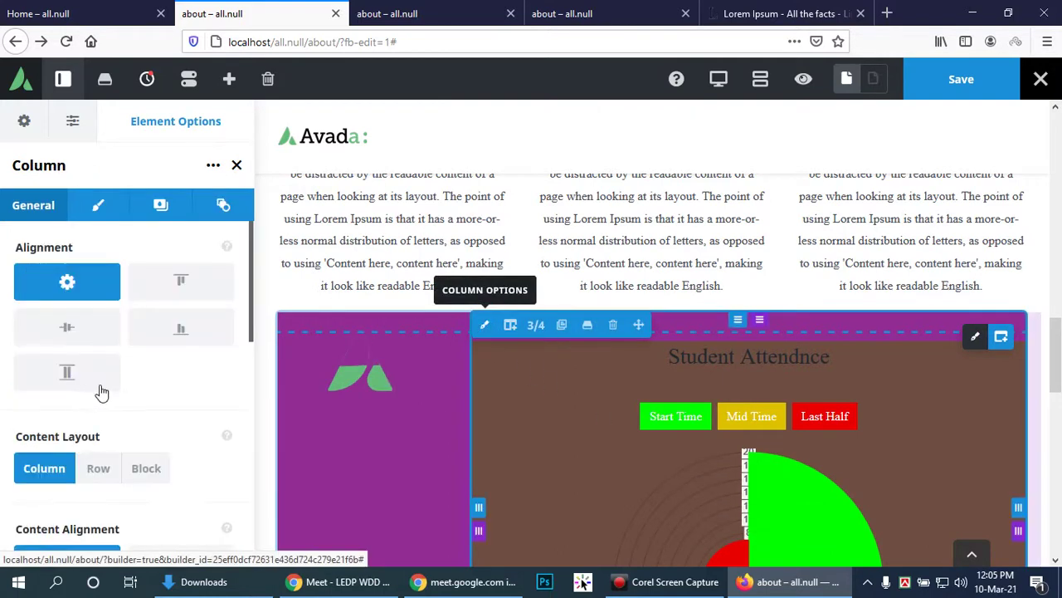
{"action": "scroll", "coordinate": [174, 346], "scroll_direction": "down", "scroll_amount": 6}
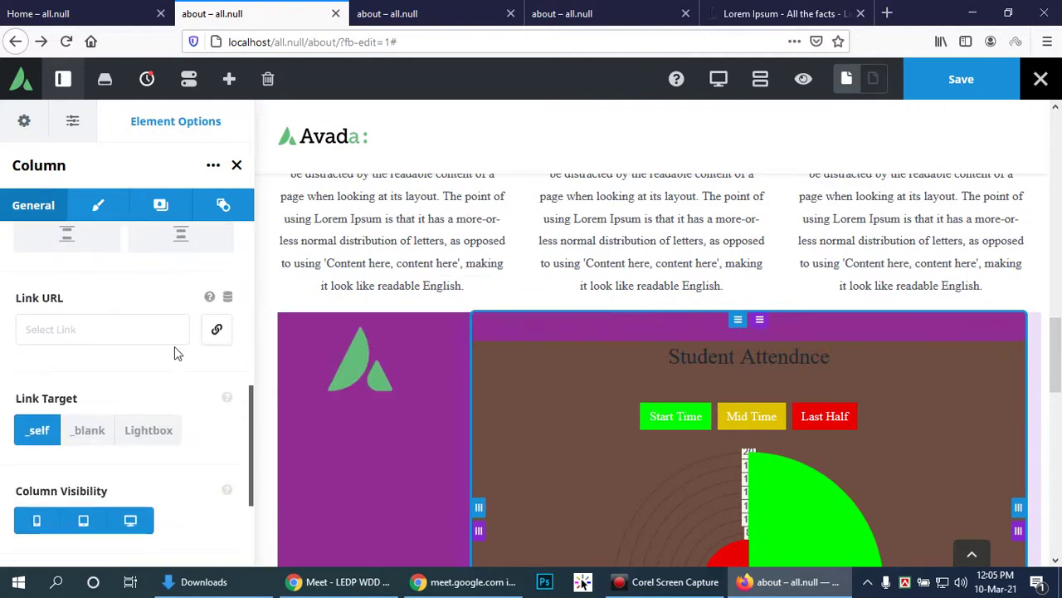
{"action": "scroll", "coordinate": [174, 346], "scroll_direction": "up", "scroll_amount": 3}
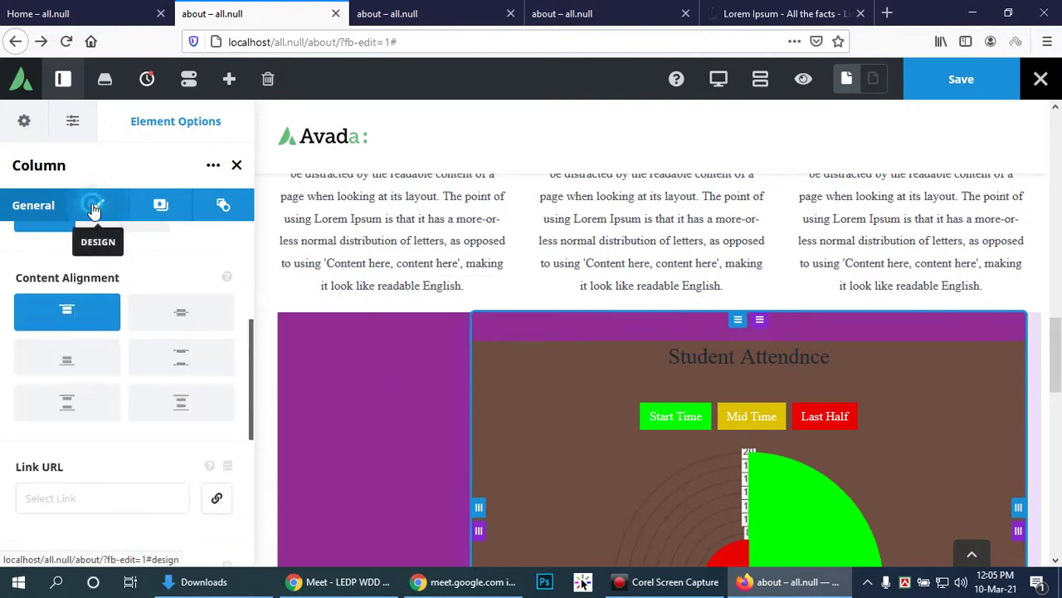
{"action": "left_click", "coordinate": [97, 206]}
{"action": "scroll", "coordinate": [190, 351], "scroll_direction": "down", "scroll_amount": 7}
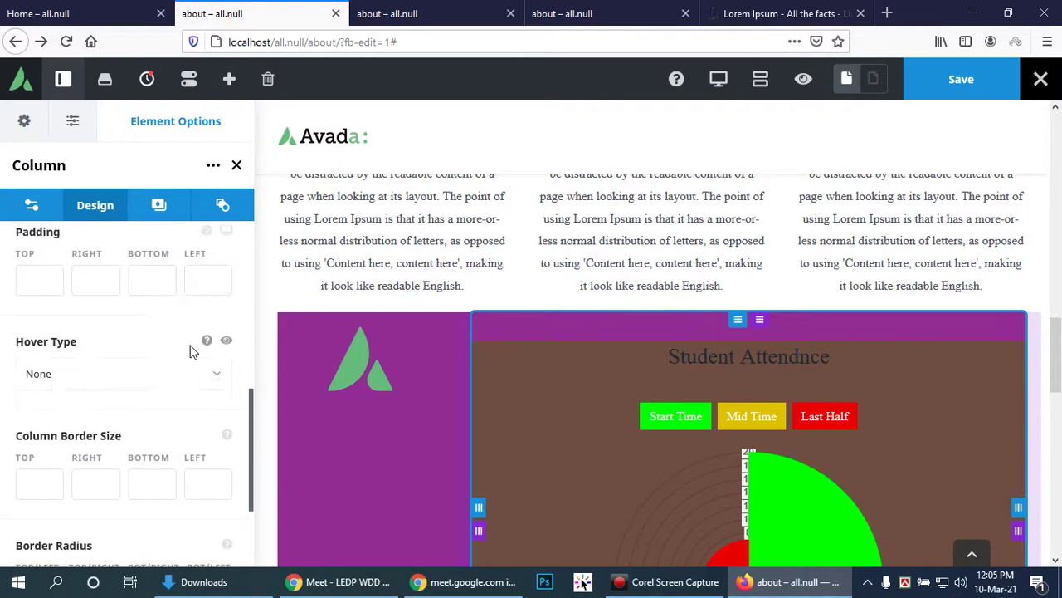
{"action": "scroll", "coordinate": [189, 343], "scroll_direction": "up", "scroll_amount": 4}
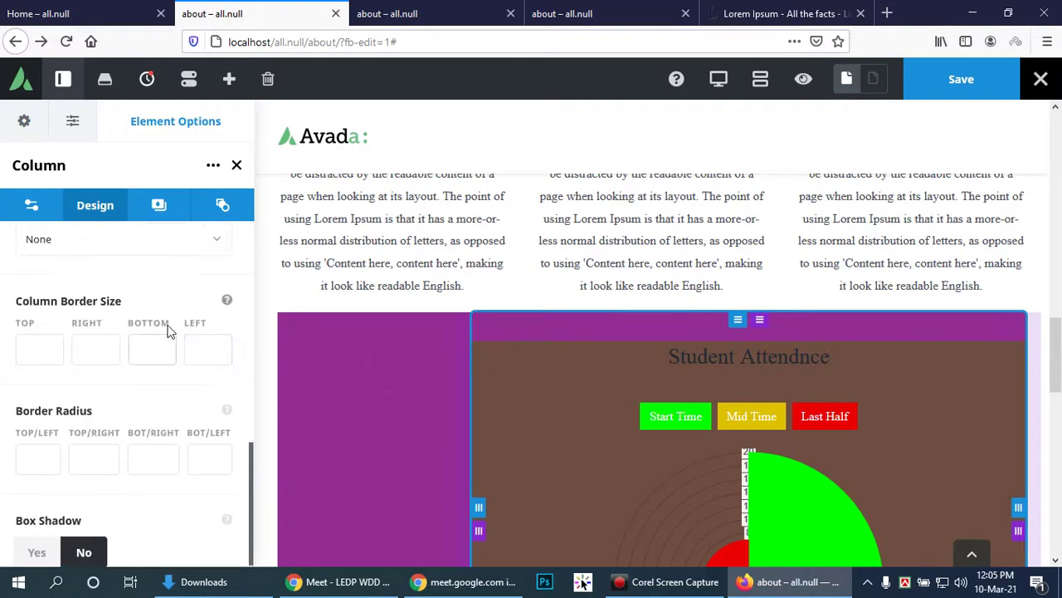
{"action": "left_click", "coordinate": [163, 206]}
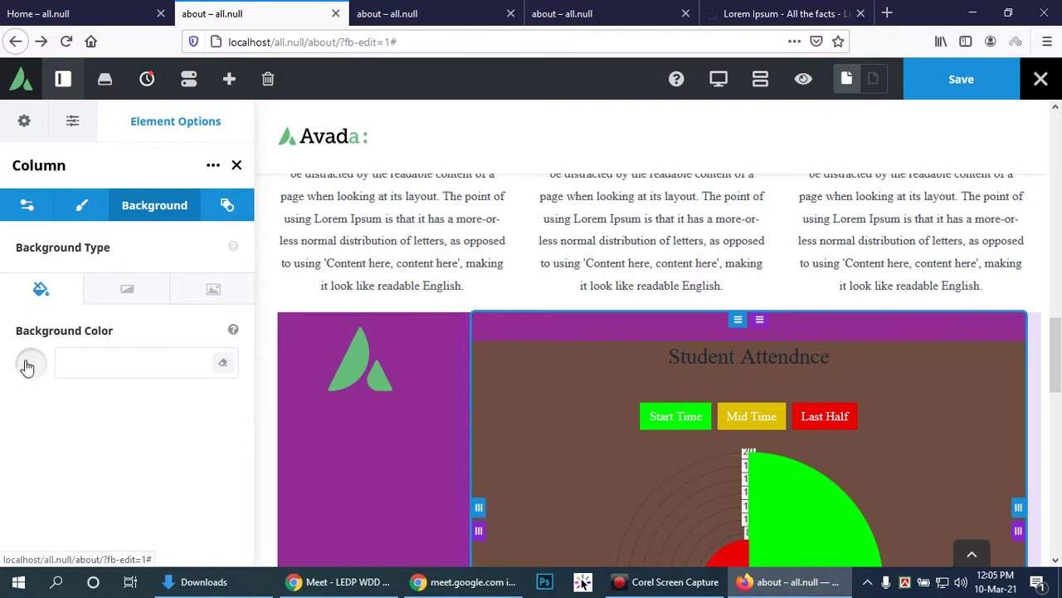
{"action": "left_click", "coordinate": [25, 363]}
{"action": "left_click", "coordinate": [57, 399]}
{"action": "left_click", "coordinate": [13, 388]}
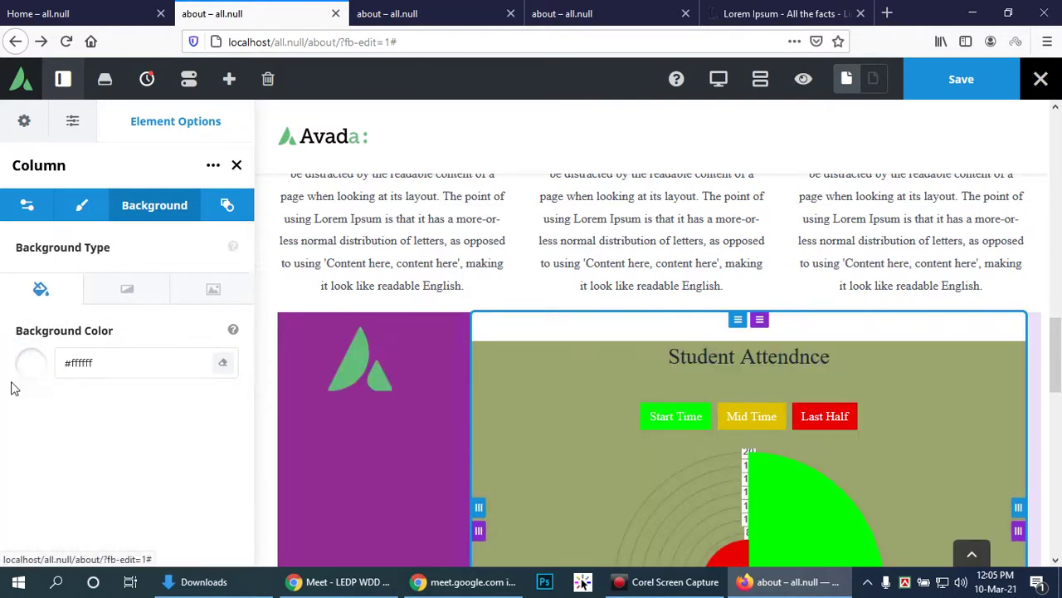
{"action": "scroll", "coordinate": [686, 421], "scroll_direction": "down", "scroll_amount": 2}
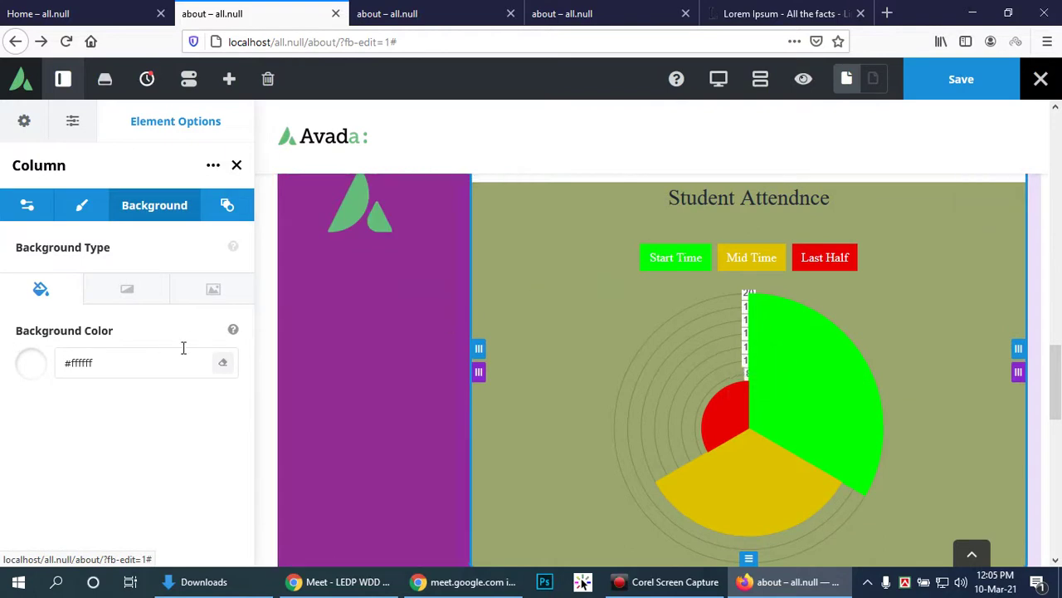
Step: Replace the row's Container Background Color #922c93 with white #ffffff
{"action": "mouse_move", "coordinate": [977, 204]}
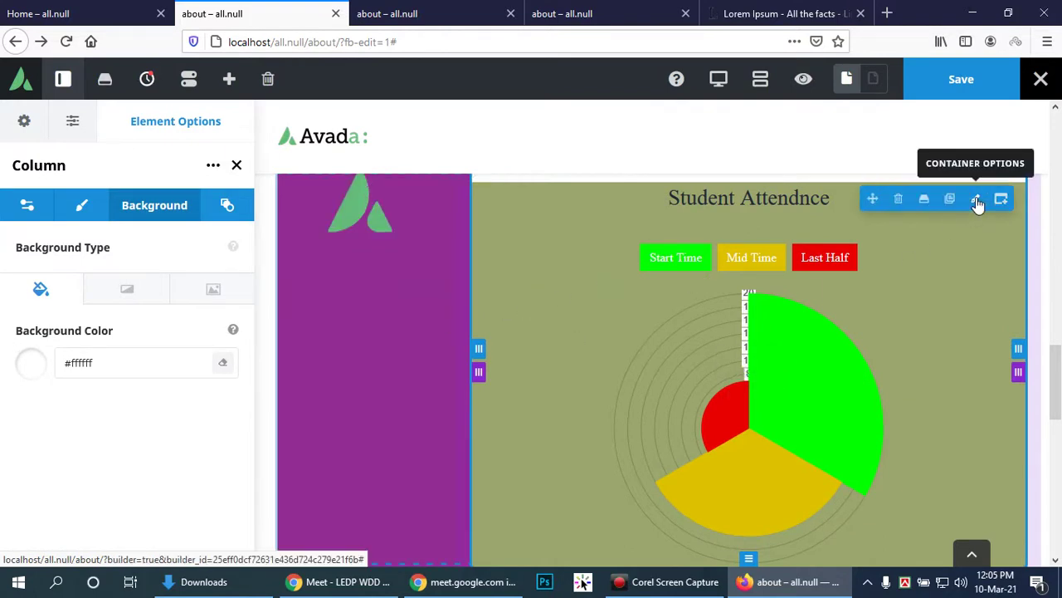
{"action": "left_click", "coordinate": [977, 204]}
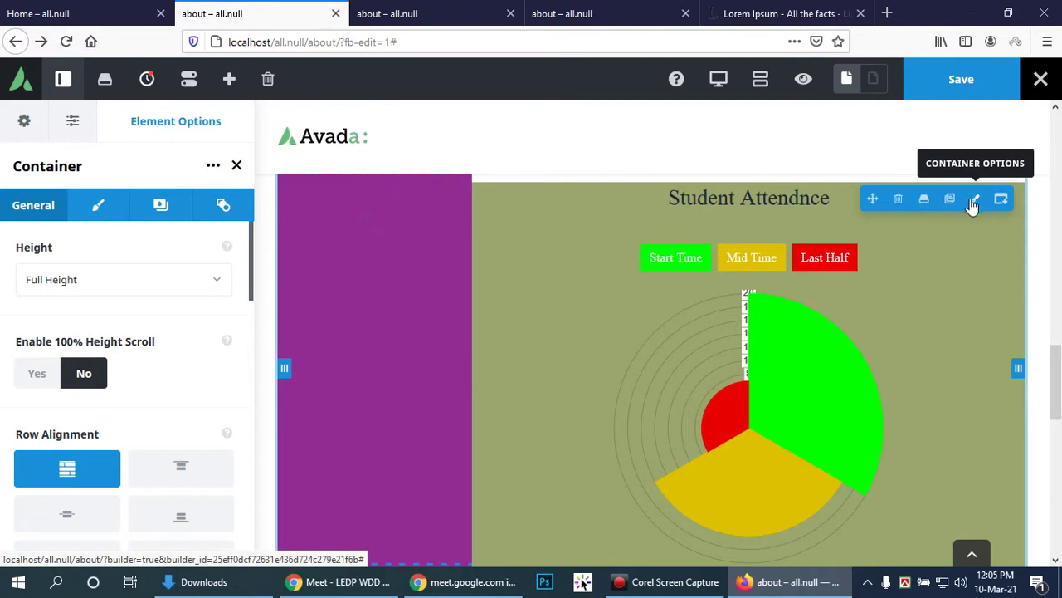
{"action": "scroll", "coordinate": [124, 392], "scroll_direction": "down", "scroll_amount": 3}
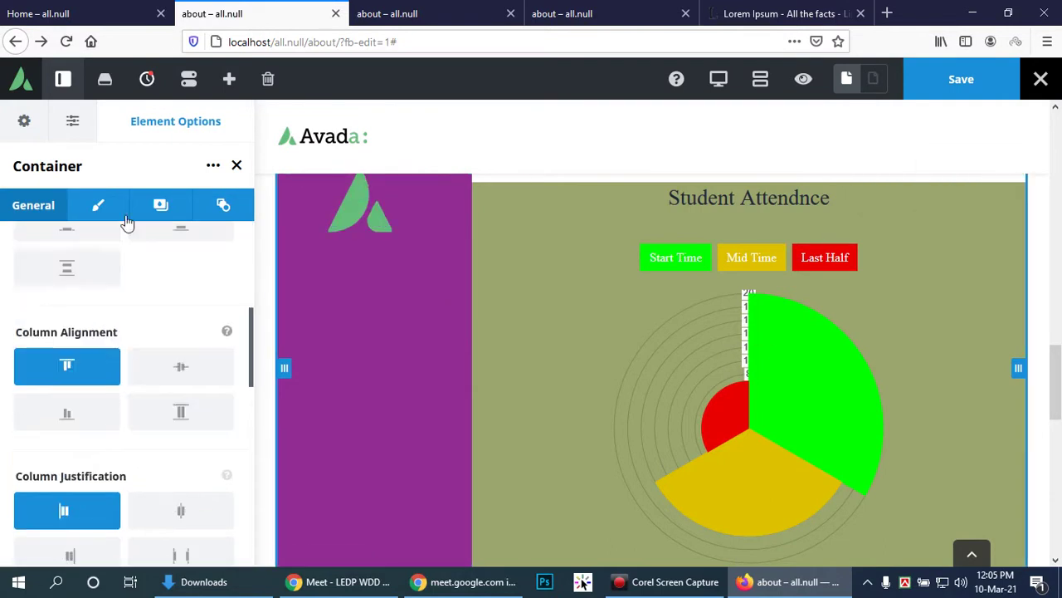
{"action": "left_click", "coordinate": [99, 205]}
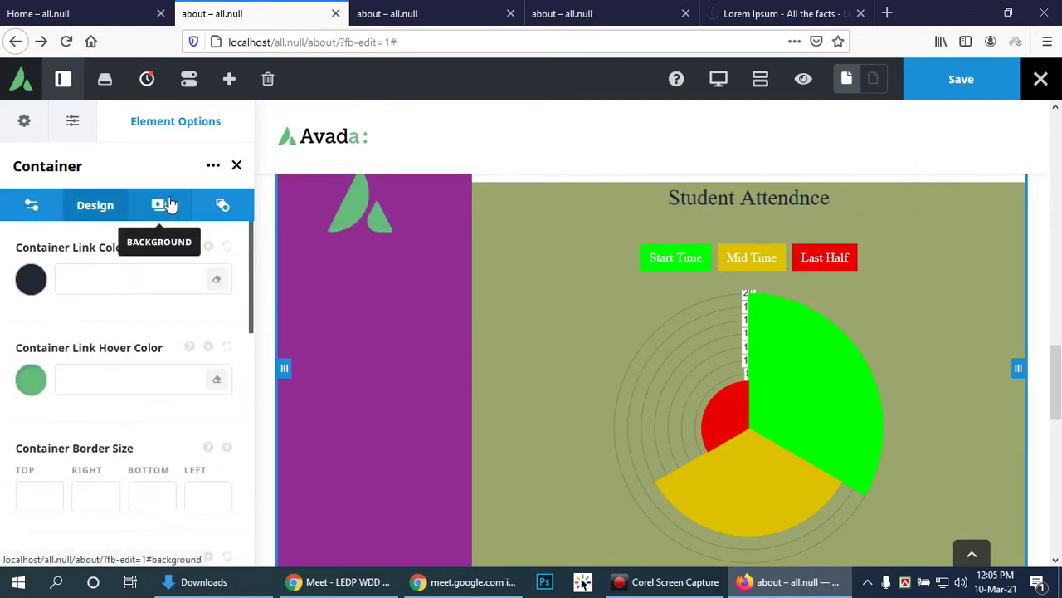
{"action": "left_click", "coordinate": [162, 205]}
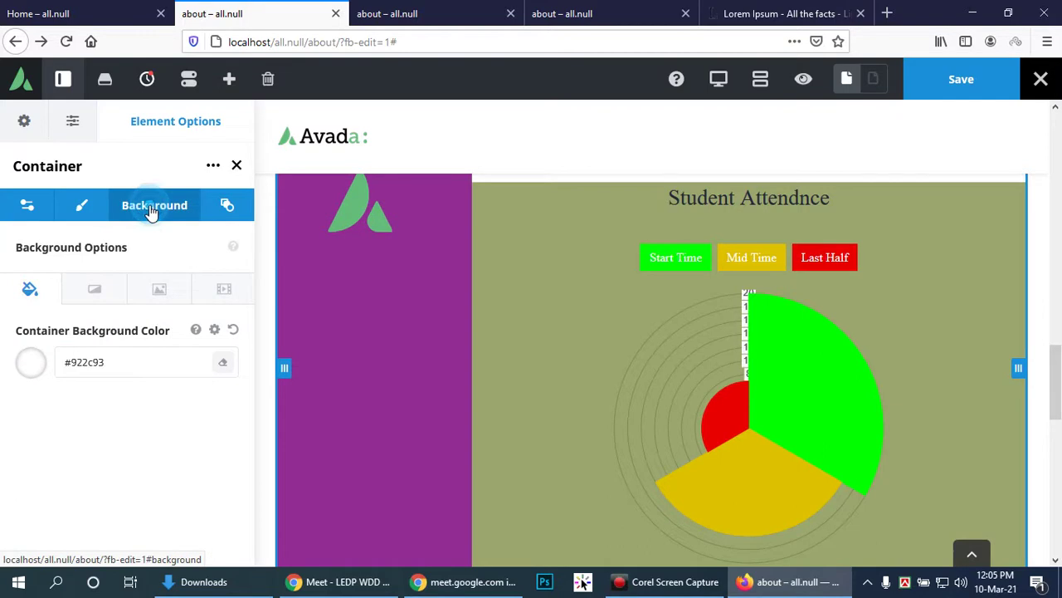
{"action": "left_click", "coordinate": [30, 363]}
{"action": "left_click", "coordinate": [117, 367]}
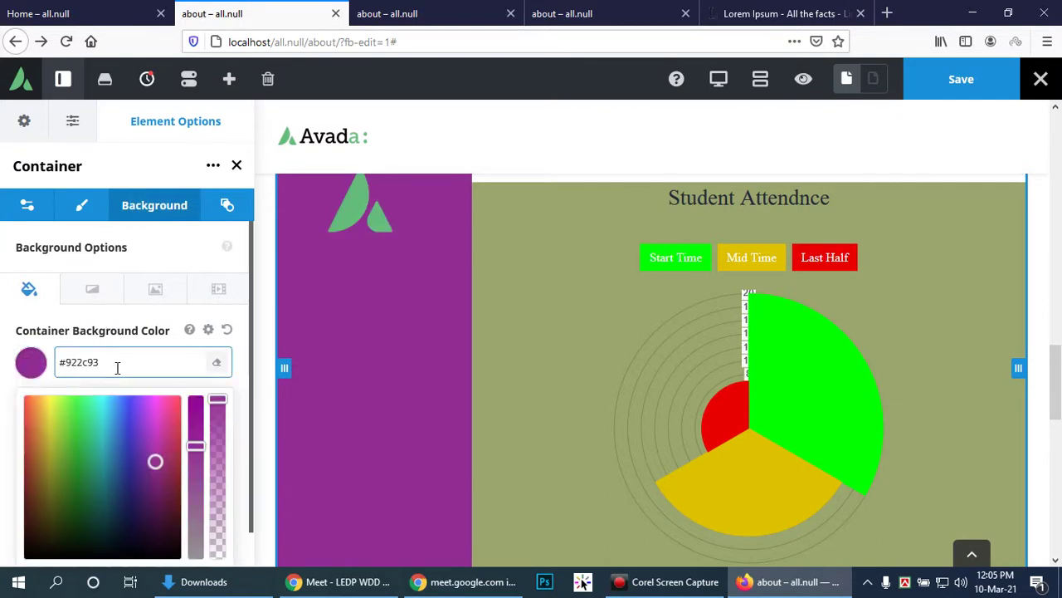
{"action": "left_click_drag", "start_coordinate": [117, 368], "coordinate": [4, 372]}
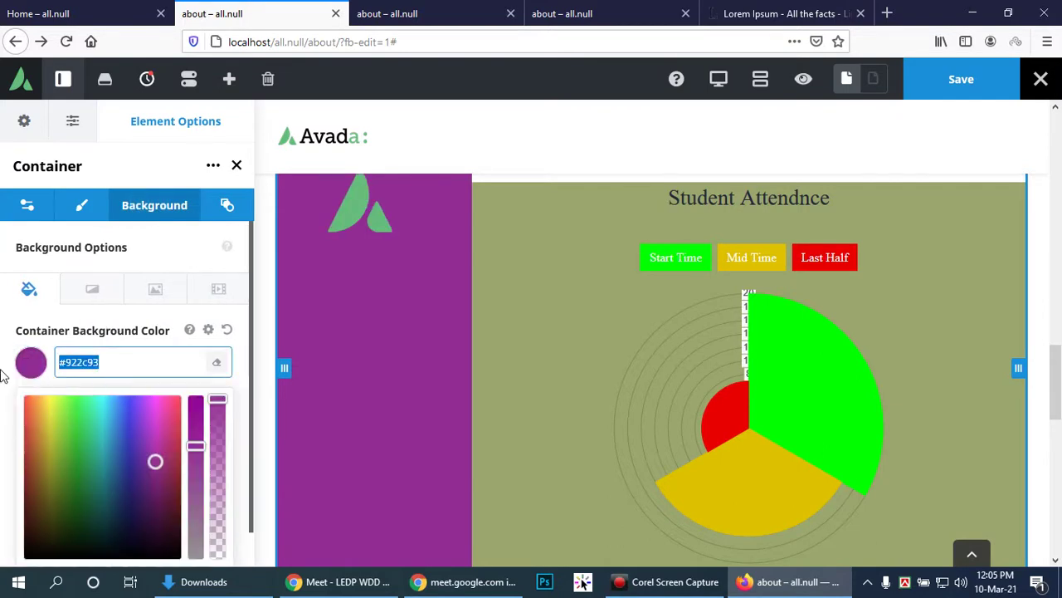
{"action": "type", "text": "fff"}
{"action": "left_click", "coordinate": [62, 363]}
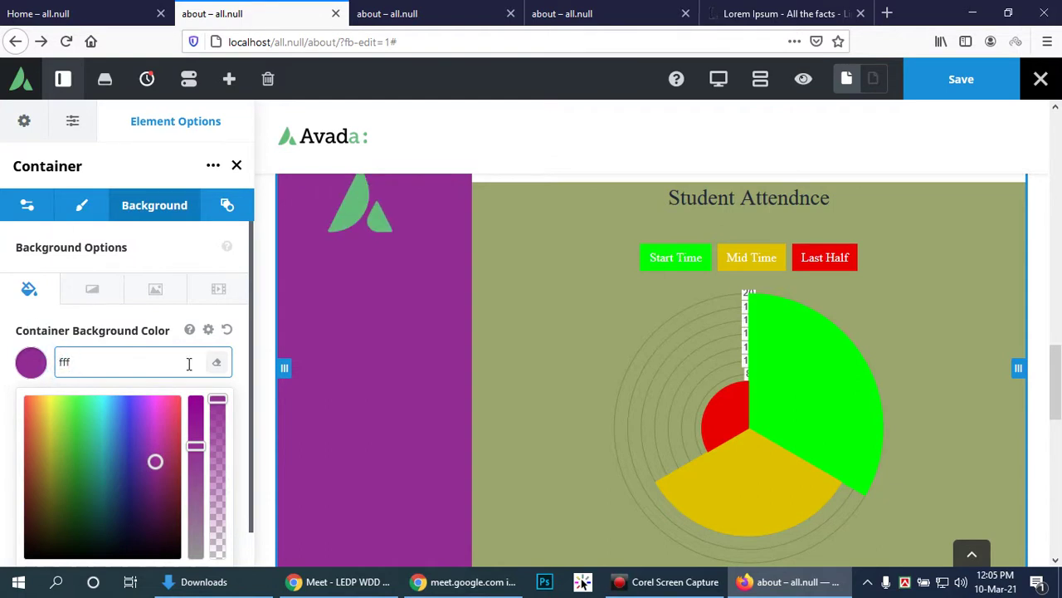
{"action": "type", "text": "#"}
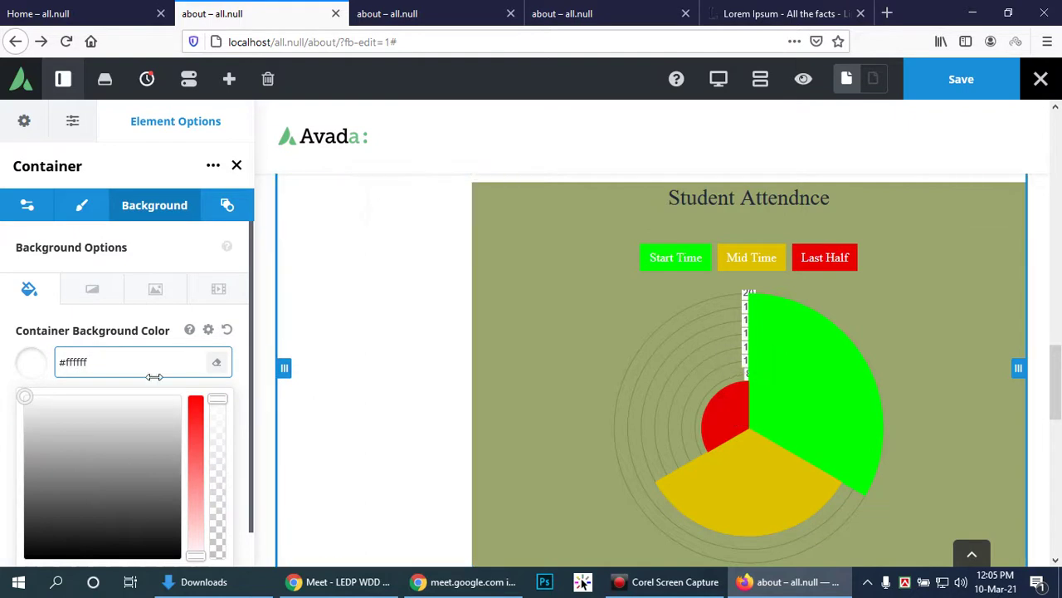
{"action": "left_click", "coordinate": [159, 254]}
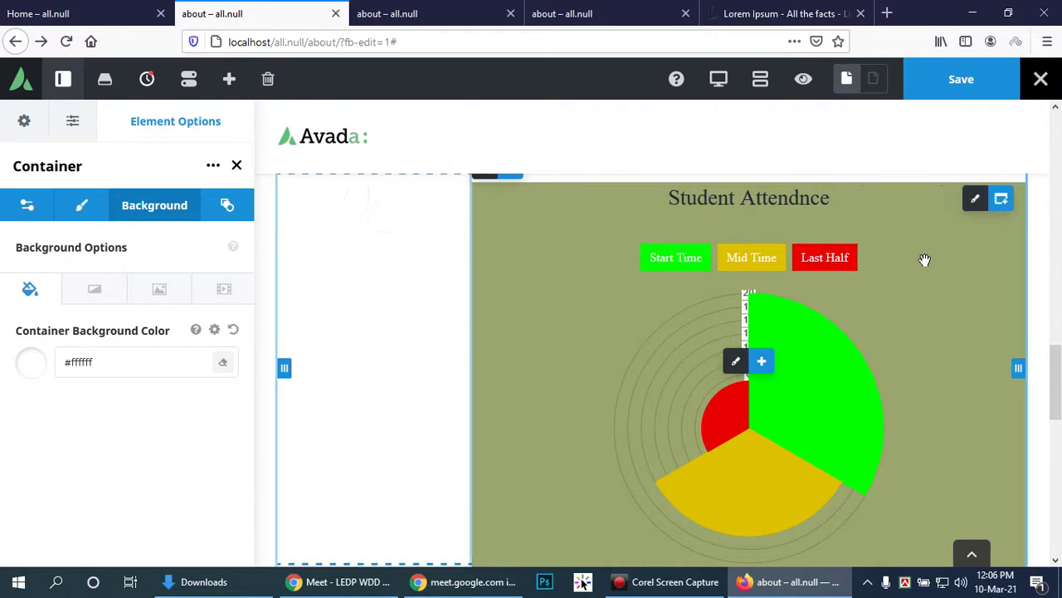
Step: Set the Student Attendnce chart background to translucent white rgba(255,255,255,0.58)
{"action": "left_click", "coordinate": [738, 362]}
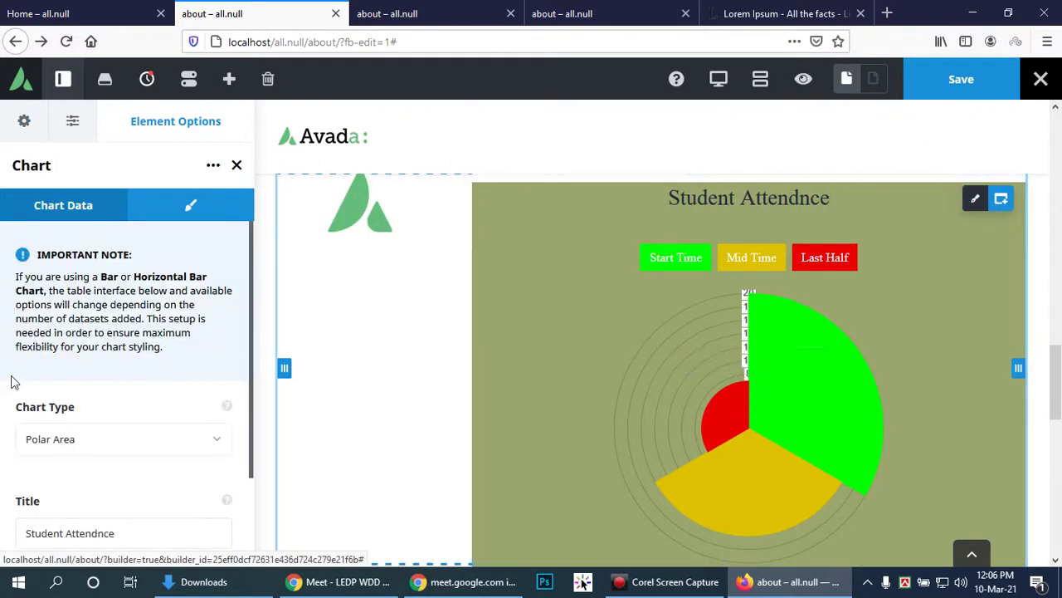
{"action": "scroll", "coordinate": [106, 386], "scroll_direction": "down", "scroll_amount": 3}
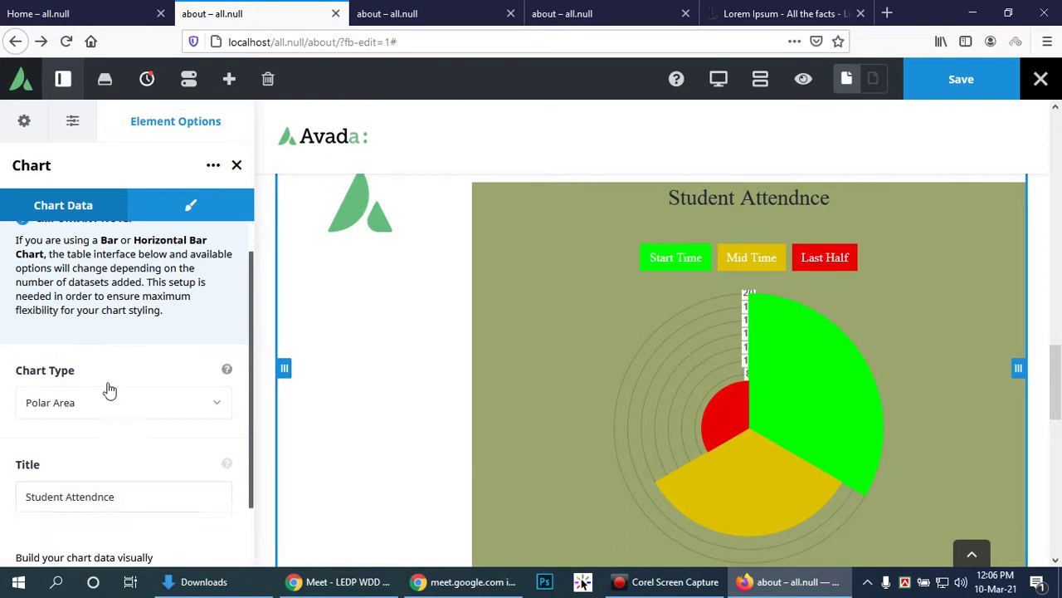
{"action": "scroll", "coordinate": [112, 206], "scroll_direction": "up", "scroll_amount": 3}
{"action": "left_click", "coordinate": [193, 205]}
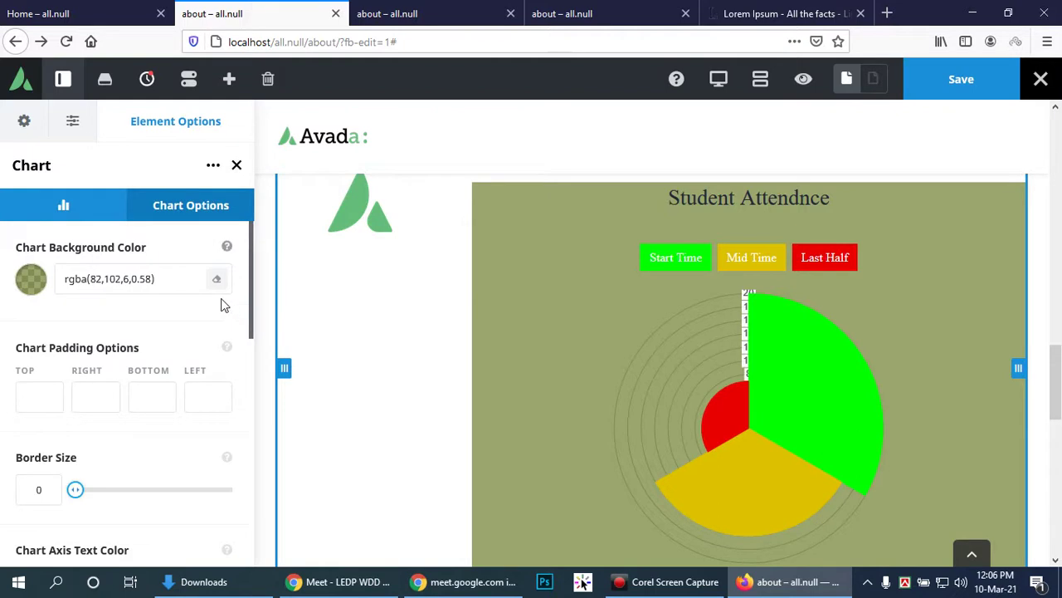
{"action": "left_click", "coordinate": [30, 283]}
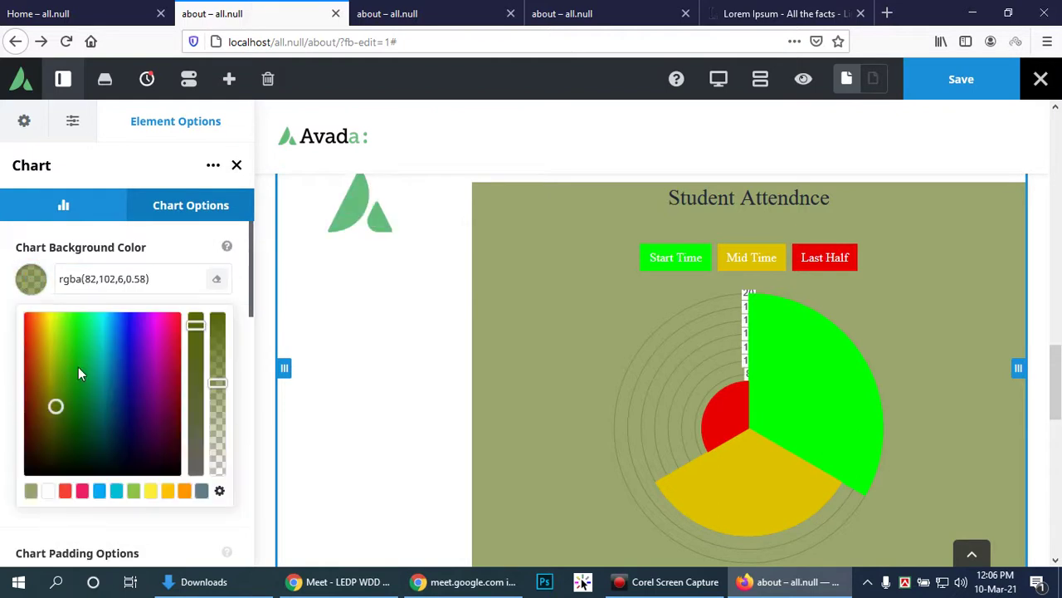
{"action": "left_click", "coordinate": [83, 367]}
{"action": "left_click", "coordinate": [33, 325]}
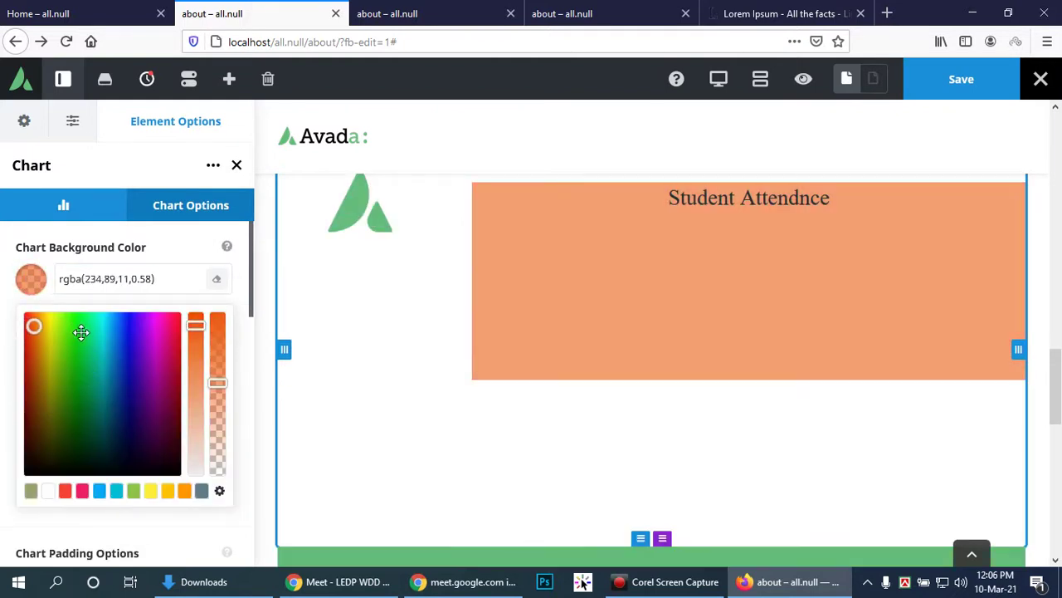
{"action": "left_click", "coordinate": [77, 329]}
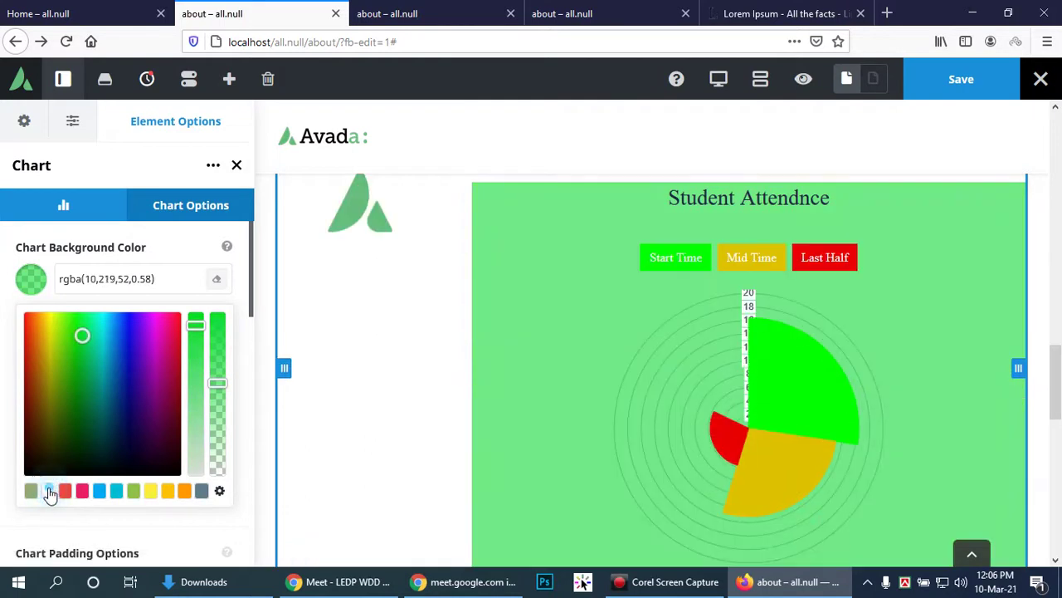
{"action": "left_click", "coordinate": [48, 491]}
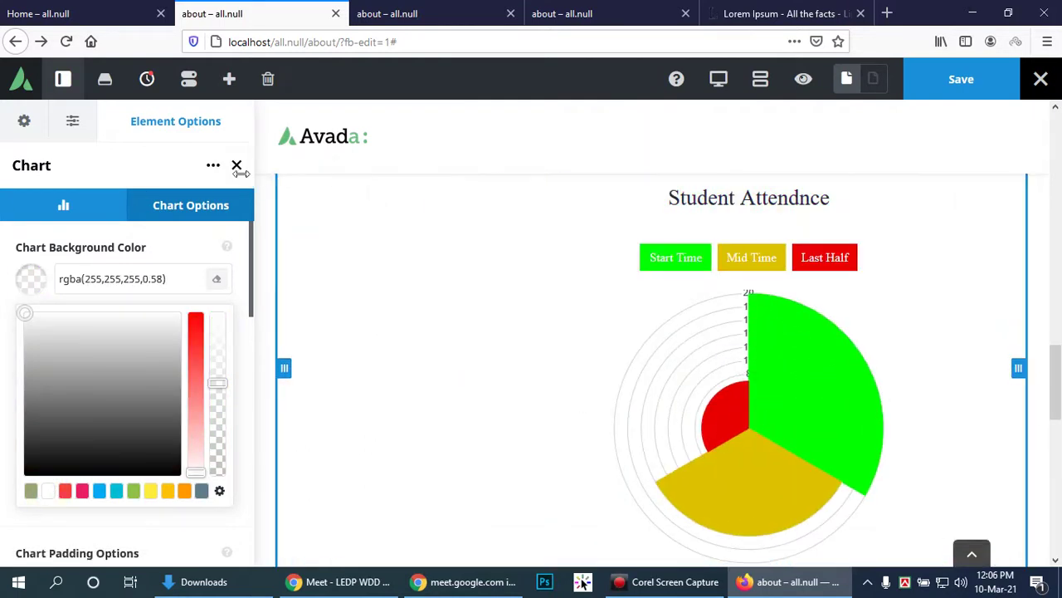
{"action": "left_click", "coordinate": [237, 165]}
Step: Save the page
{"action": "left_click", "coordinate": [961, 79]}
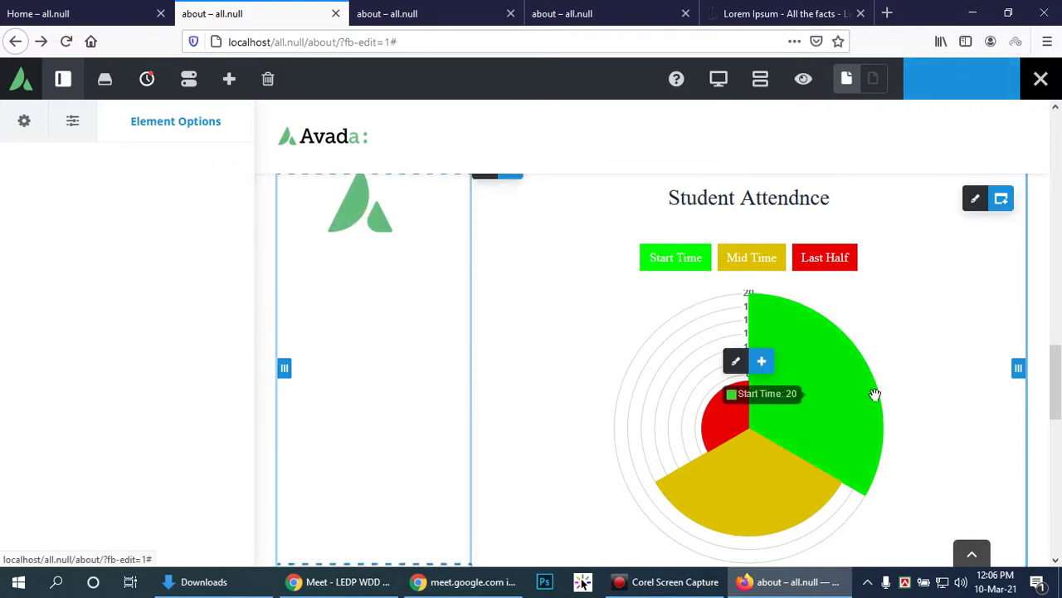
{"action": "scroll", "coordinate": [882, 378], "scroll_direction": "down", "scroll_amount": 2}
{"action": "scroll", "coordinate": [892, 359], "scroll_direction": "down", "scroll_amount": 4}
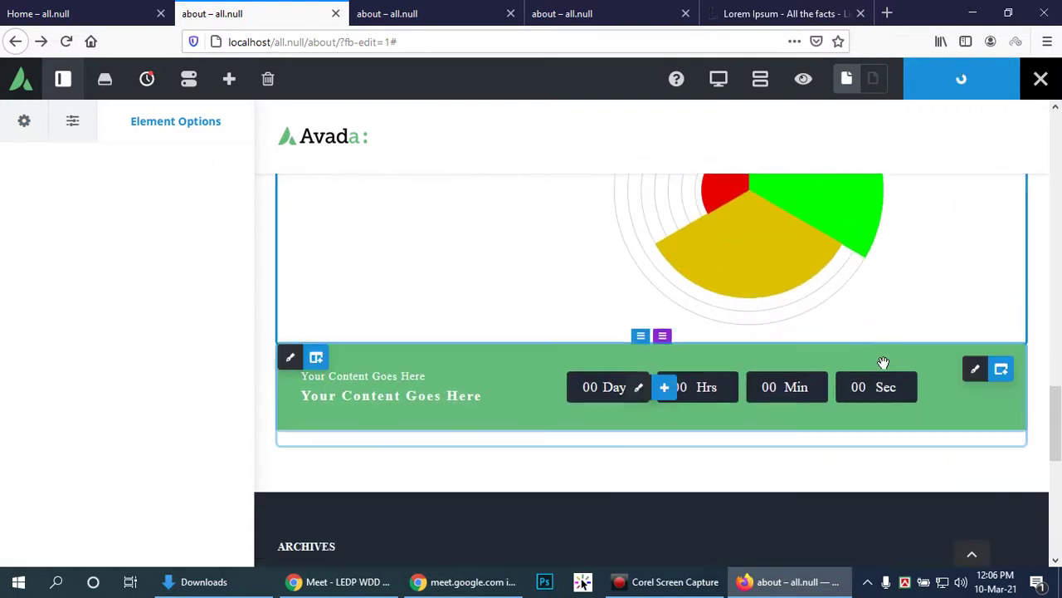
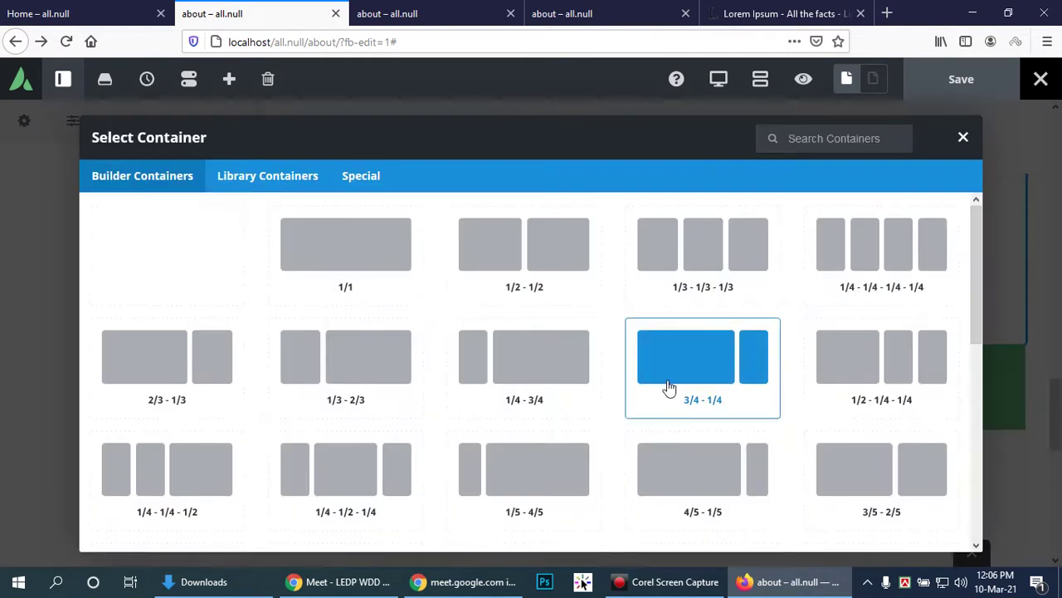
Step: Add a 1/1 container below the countdown and place a Testimonials element inside it
{"action": "left_click", "coordinate": [339, 243]}
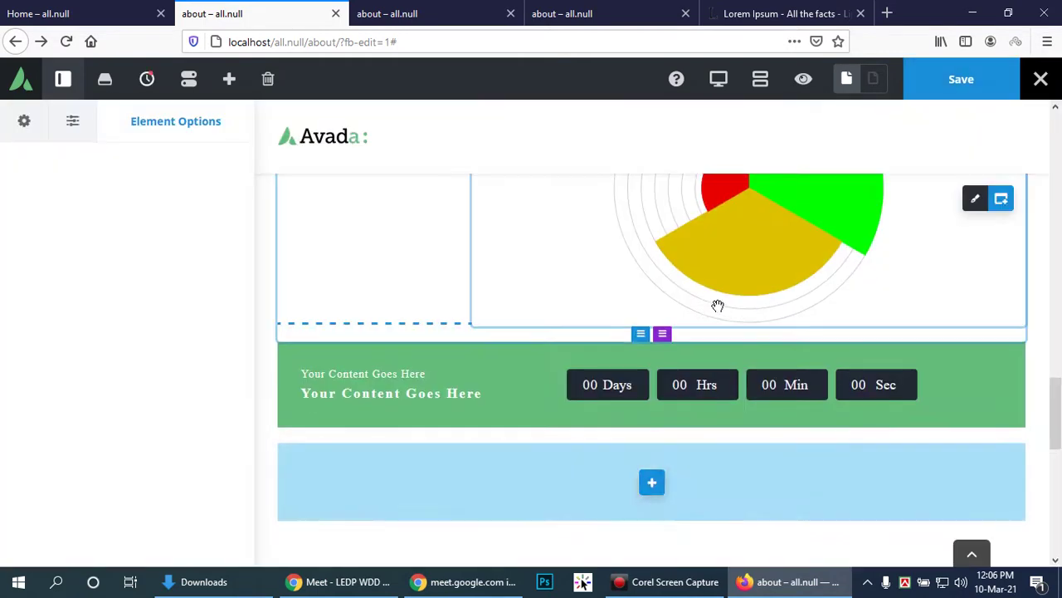
{"action": "scroll", "coordinate": [431, 324], "scroll_direction": "down", "scroll_amount": 3}
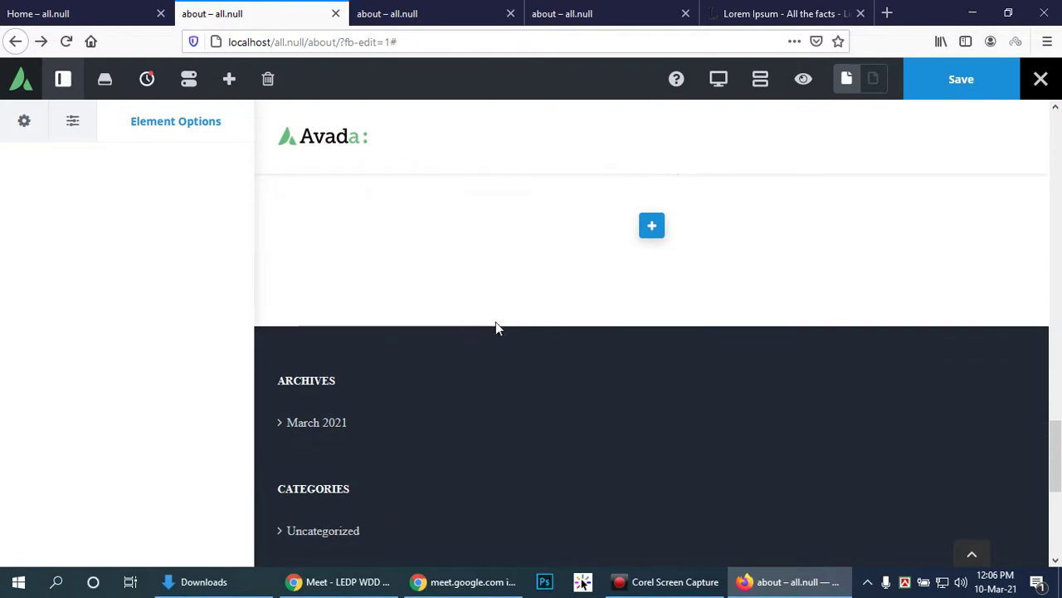
{"action": "left_click", "coordinate": [651, 226]}
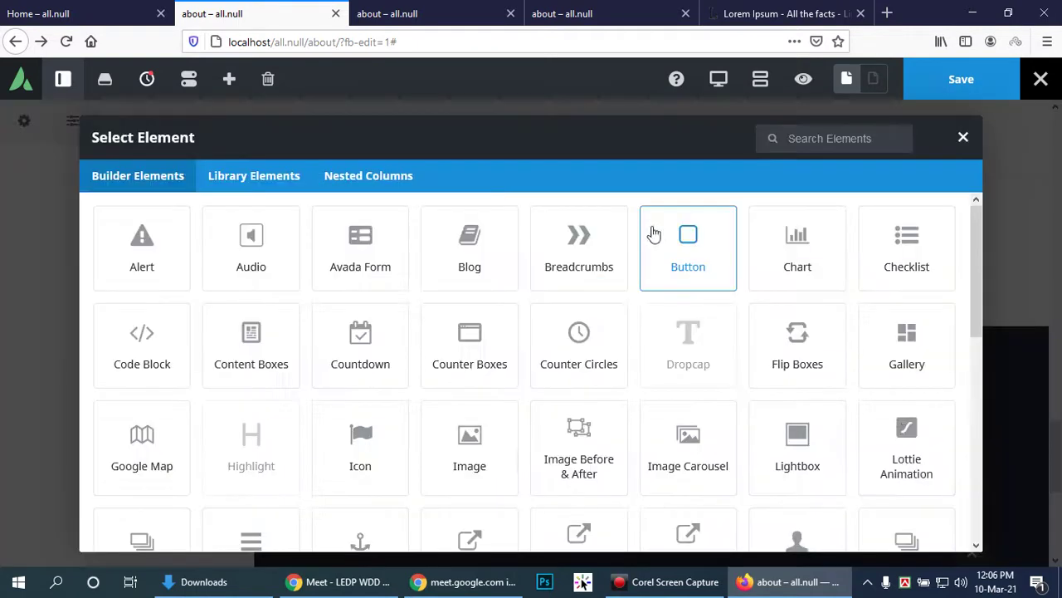
{"action": "scroll", "coordinate": [906, 390], "scroll_direction": "down", "scroll_amount": 3}
{"action": "scroll", "coordinate": [906, 390], "scroll_direction": "down", "scroll_amount": 2}
{"action": "left_click", "coordinate": [901, 371]}
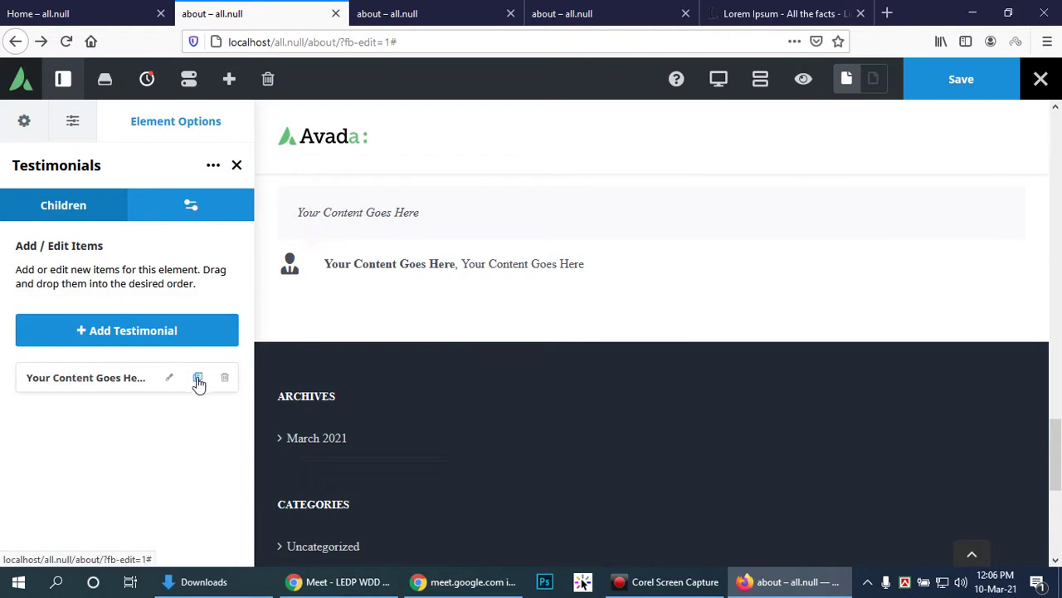
Step: Edit the testimonial item and clear its placeholder Company text
{"action": "left_click", "coordinate": [170, 379]}
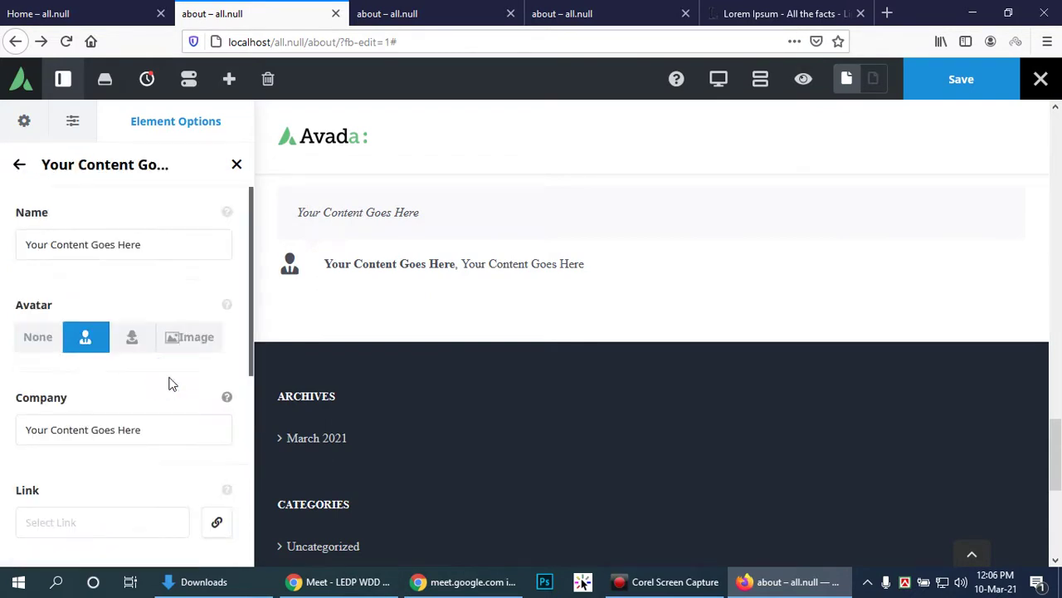
{"action": "left_click", "coordinate": [159, 429]}
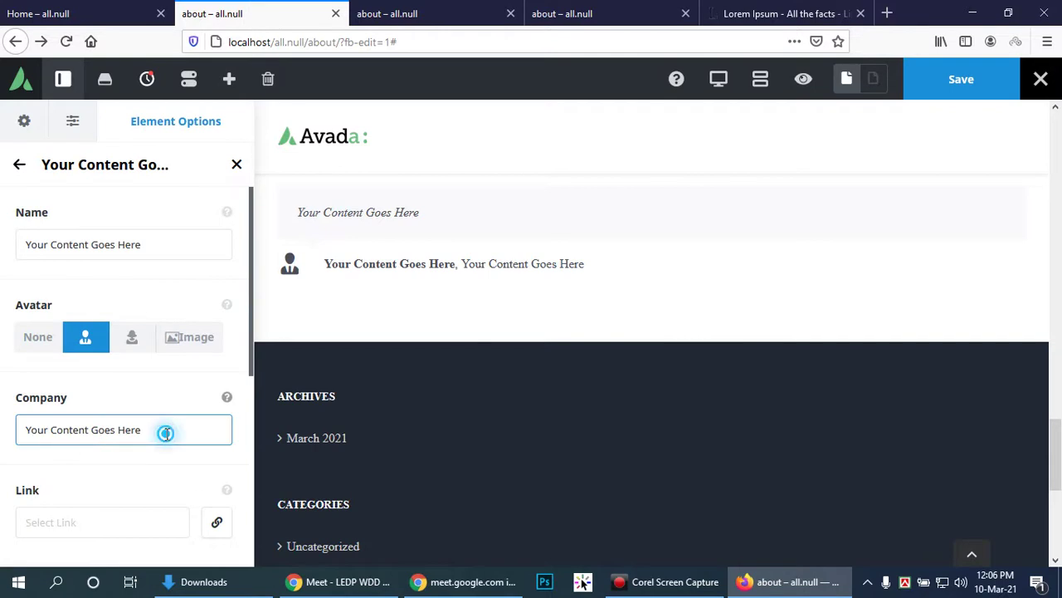
{"action": "key", "text": "ctrl+a"}
{"action": "key", "text": "BackSpace"}
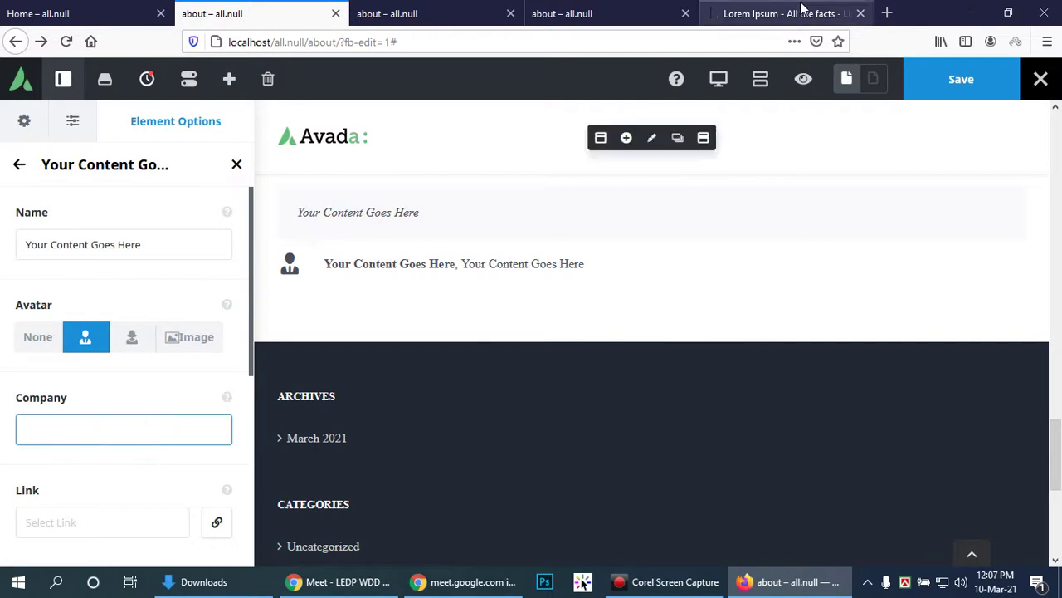
Step: Paste the paragraph copied from the Lorem Ipsum site into Company
{"action": "left_click", "coordinate": [802, 11]}
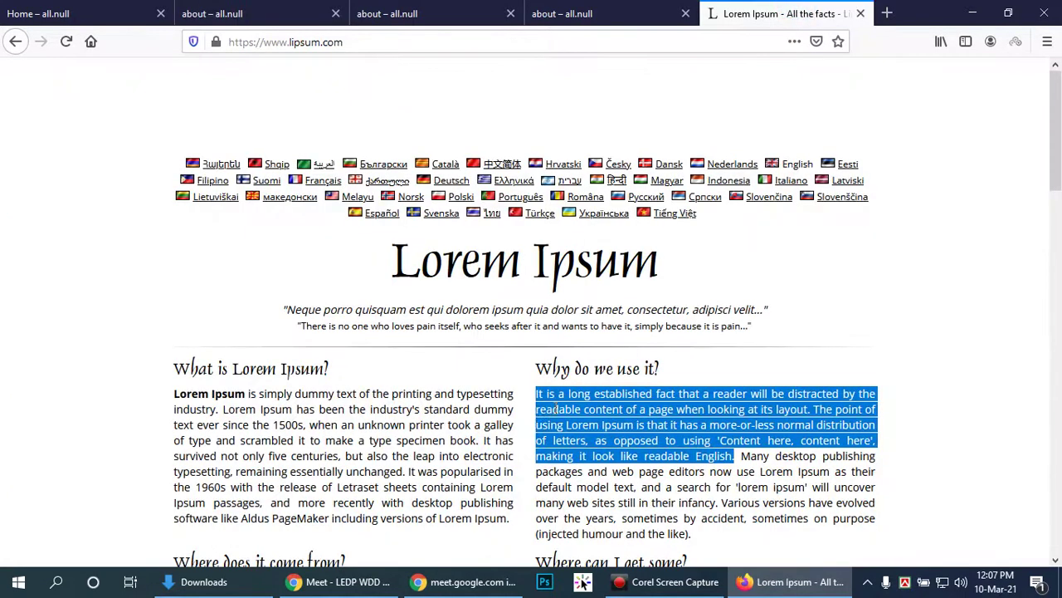
{"action": "left_click", "coordinate": [541, 9]}
{"action": "left_click", "coordinate": [357, 9]}
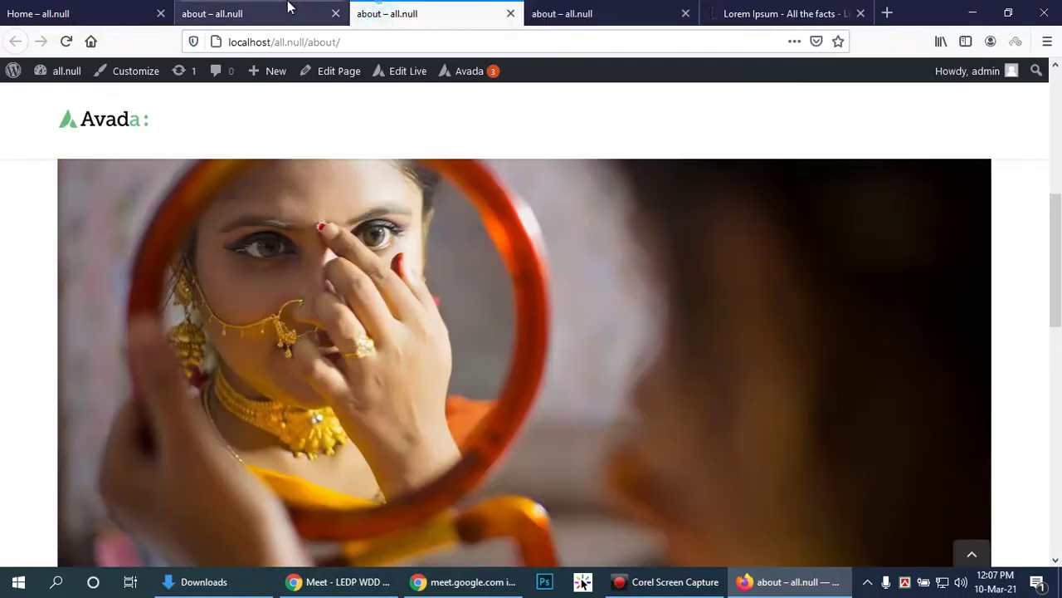
{"action": "left_click", "coordinate": [288, 9]}
{"action": "type", "text": "It is a long established fact that a reader will be distracted by the readable content of a page when looking at its layout. The point of using Lorem Ipsum is that it has a more-or-less normal distribution of letters, as opposed to using 'Content here, content here', making it look like readable English."}
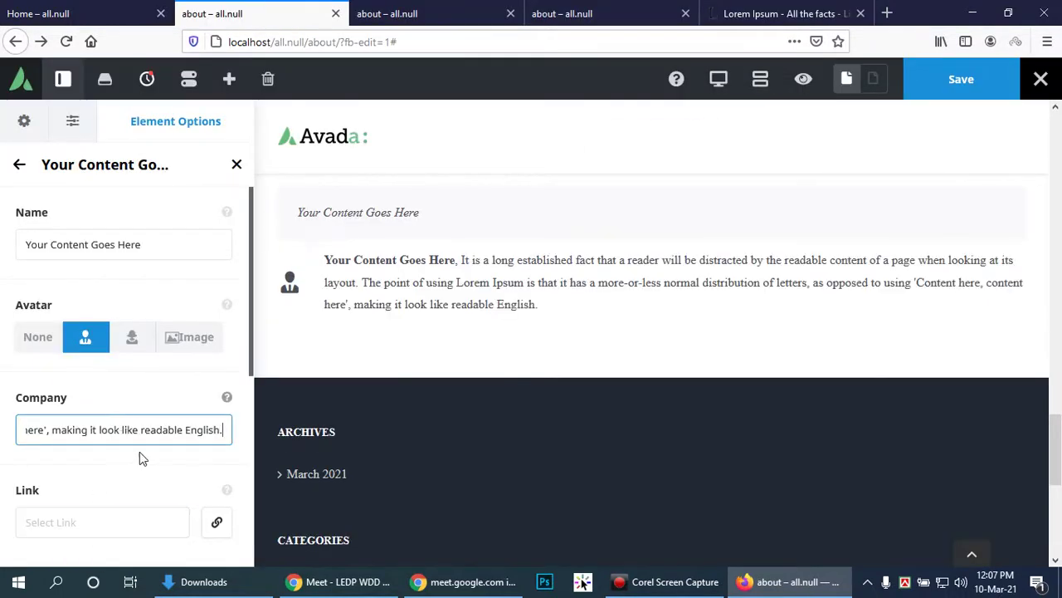
{"action": "left_click", "coordinate": [163, 242]}
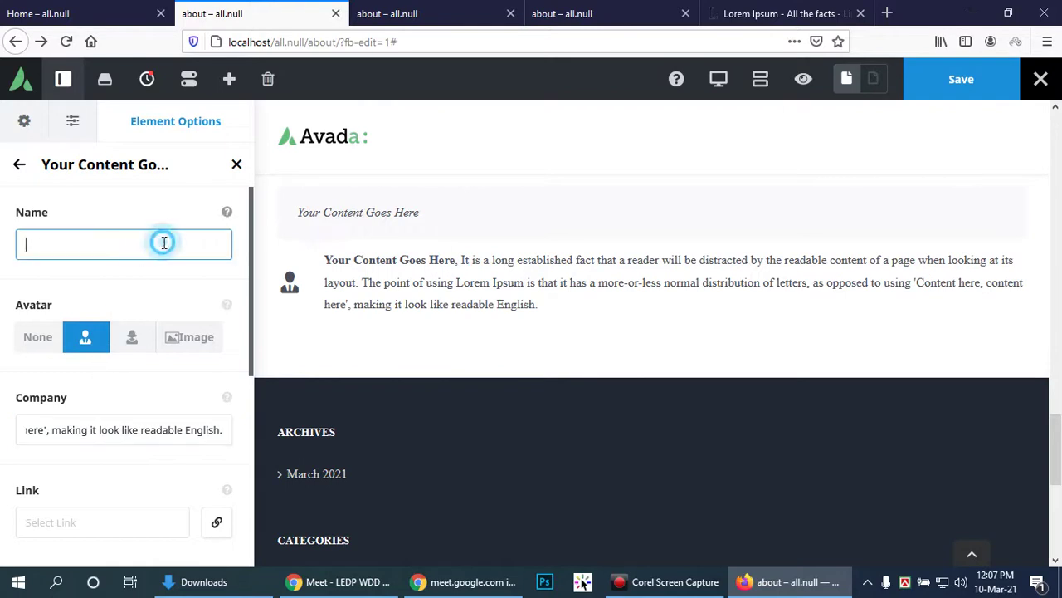
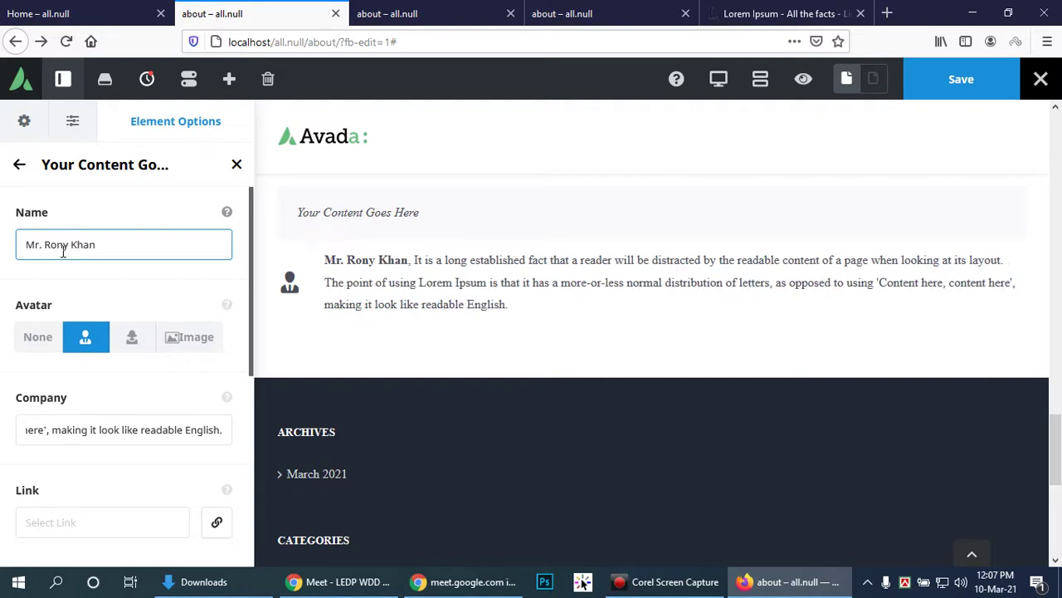
Step: Enter the person's name in Name and replace Company with 'LEDP WDD'
{"action": "left_click", "coordinate": [152, 442]}
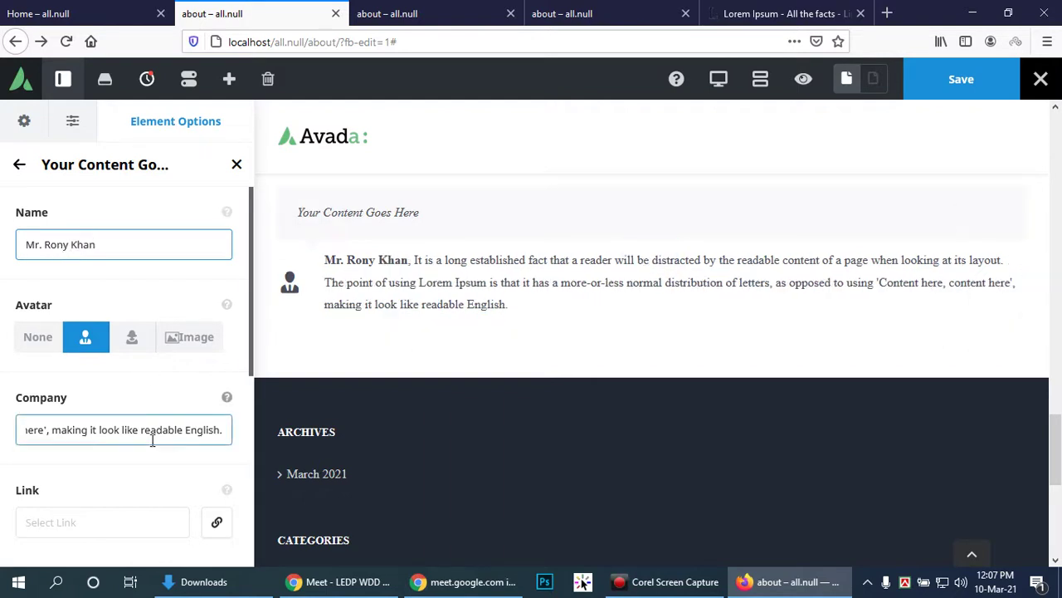
{"action": "scroll", "coordinate": [184, 419], "scroll_direction": "down", "scroll_amount": 2}
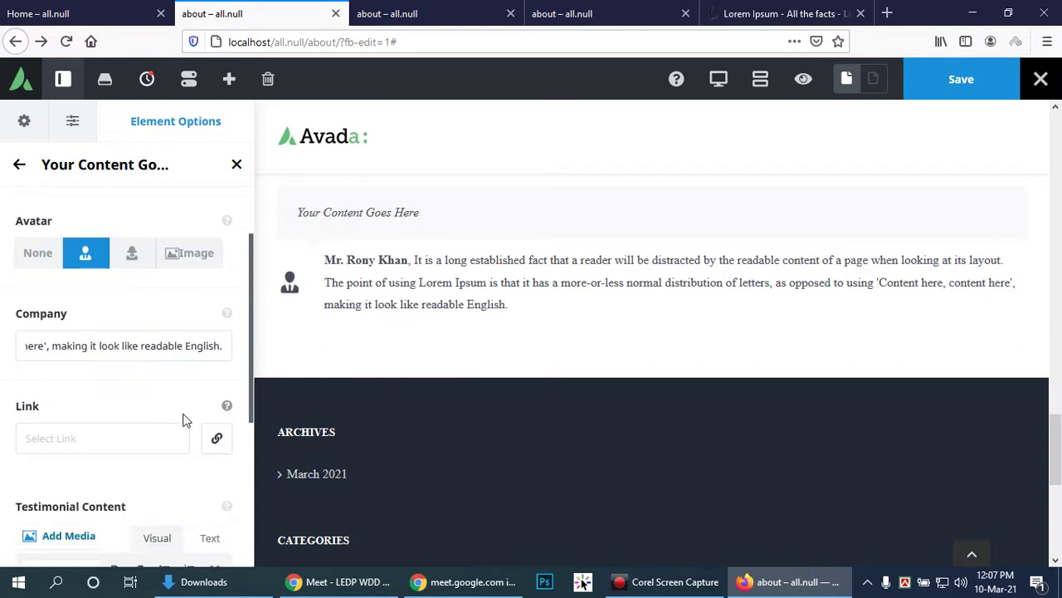
{"action": "scroll", "coordinate": [181, 417], "scroll_direction": "up", "scroll_amount": 2}
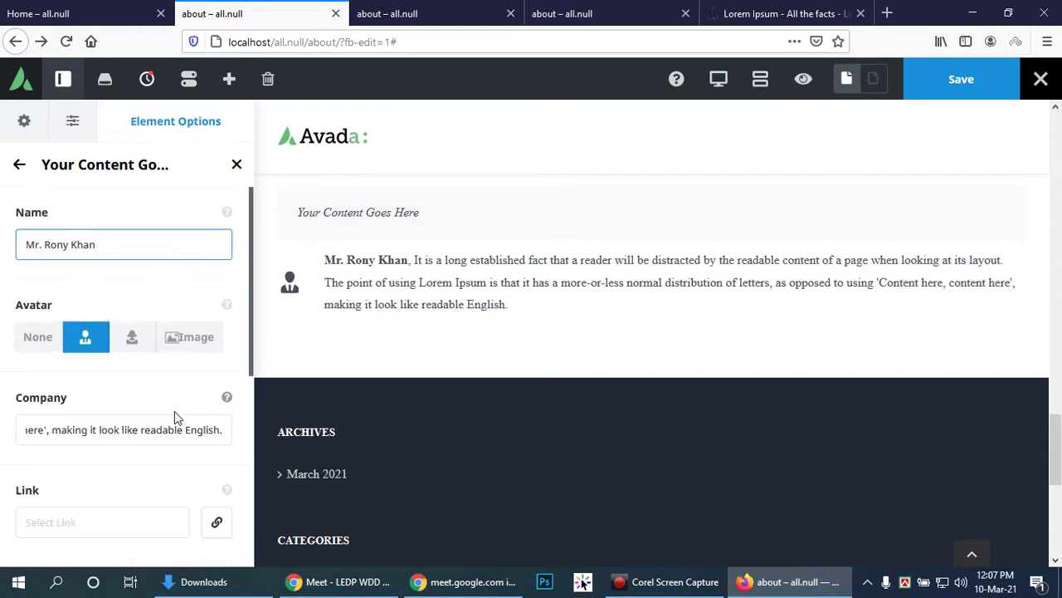
{"action": "scroll", "coordinate": [135, 418], "scroll_direction": "down", "scroll_amount": 4}
{"action": "left_click", "coordinate": [43, 264]}
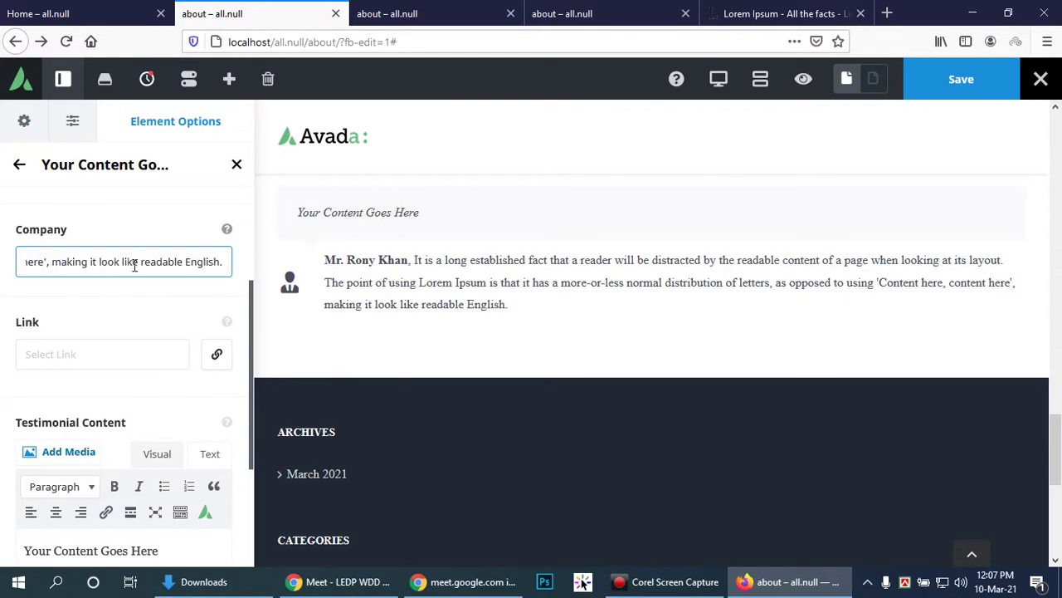
{"action": "key", "text": "ctrl+a"}
{"action": "key", "text": "ctrl+c"}
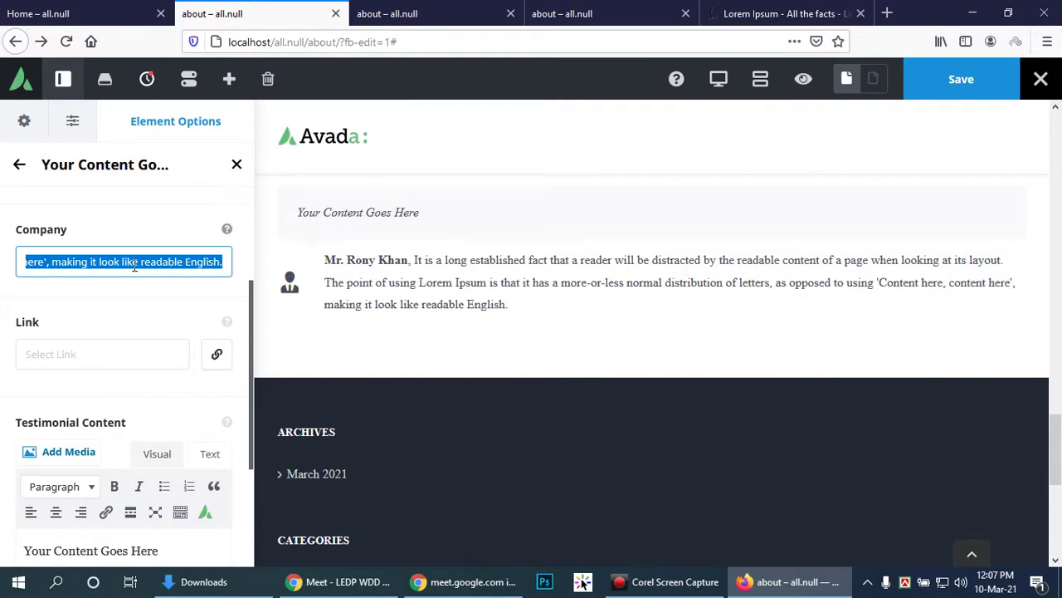
{"action": "type", "text": "LEDP"}
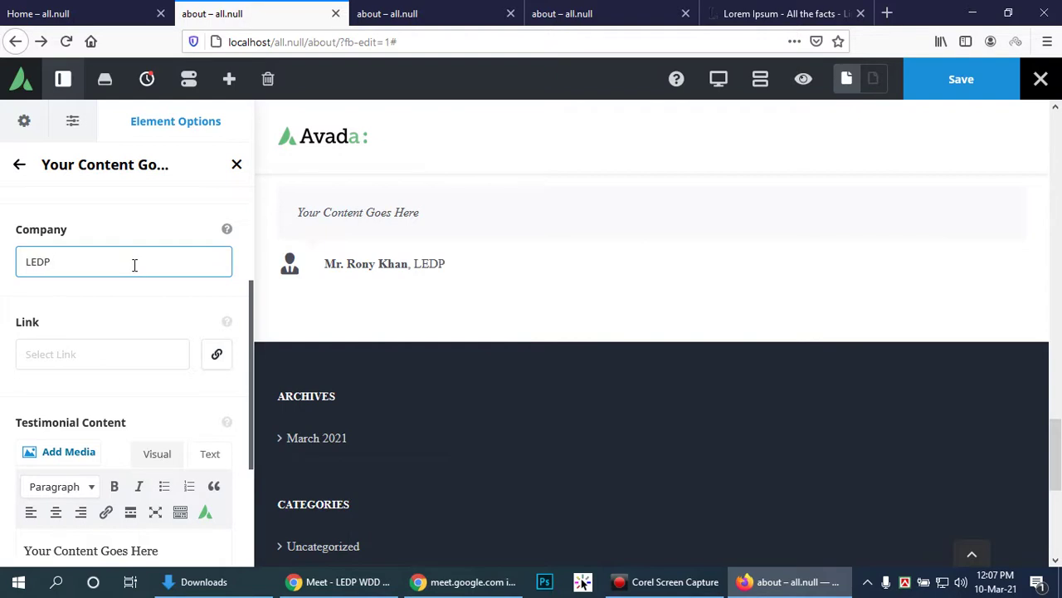
{"action": "type", "text": " WDD"}
Step: Paste the Lorem Ipsum paragraph as the Testimonial Content quote
{"action": "scroll", "coordinate": [100, 358], "scroll_direction": "down", "scroll_amount": 2}
{"action": "left_click", "coordinate": [174, 394]}
{"action": "key", "text": "ctrl+v"}
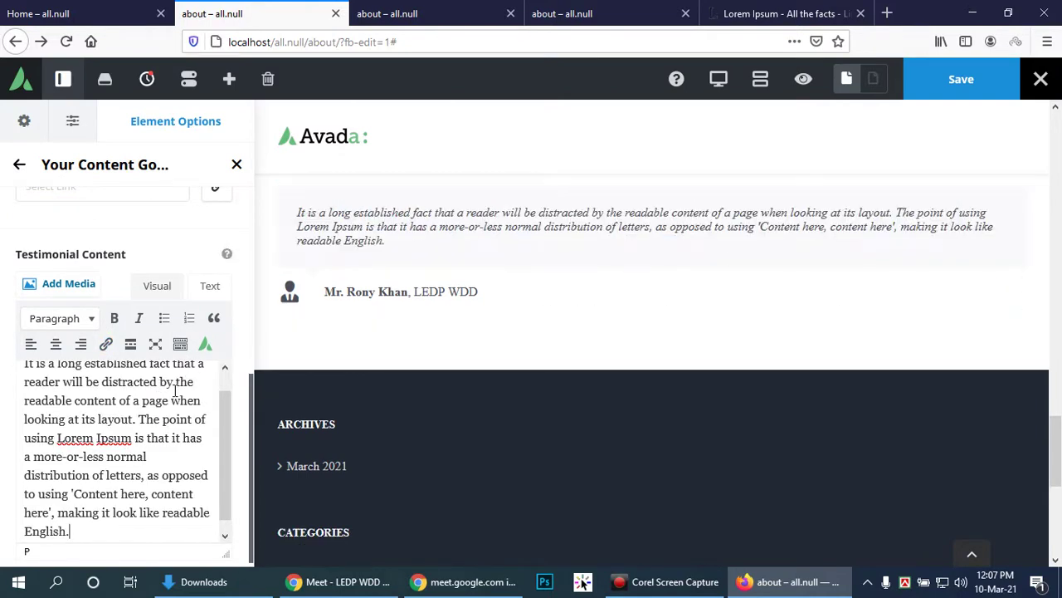
{"action": "scroll", "coordinate": [173, 384], "scroll_direction": "down", "scroll_amount": 1}
{"action": "scroll", "coordinate": [176, 390], "scroll_direction": "up", "scroll_amount": 2}
{"action": "scroll", "coordinate": [190, 254], "scroll_direction": "up", "scroll_amount": 3}
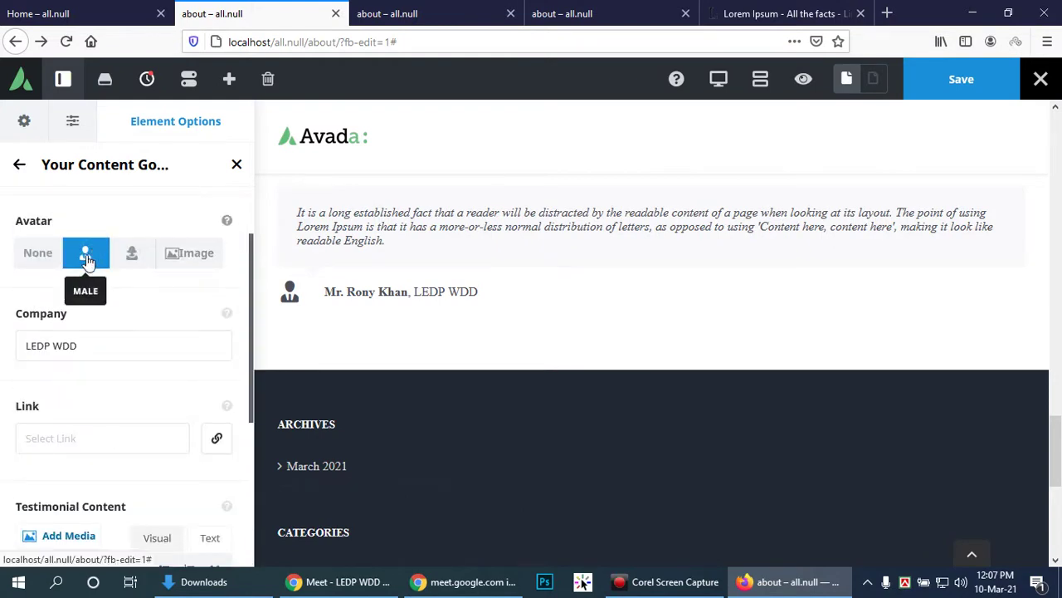
Step: Use Wdd_img-17.jpg from the Media Library as the testimonial's custom image avatar
{"action": "left_click", "coordinate": [41, 257]}
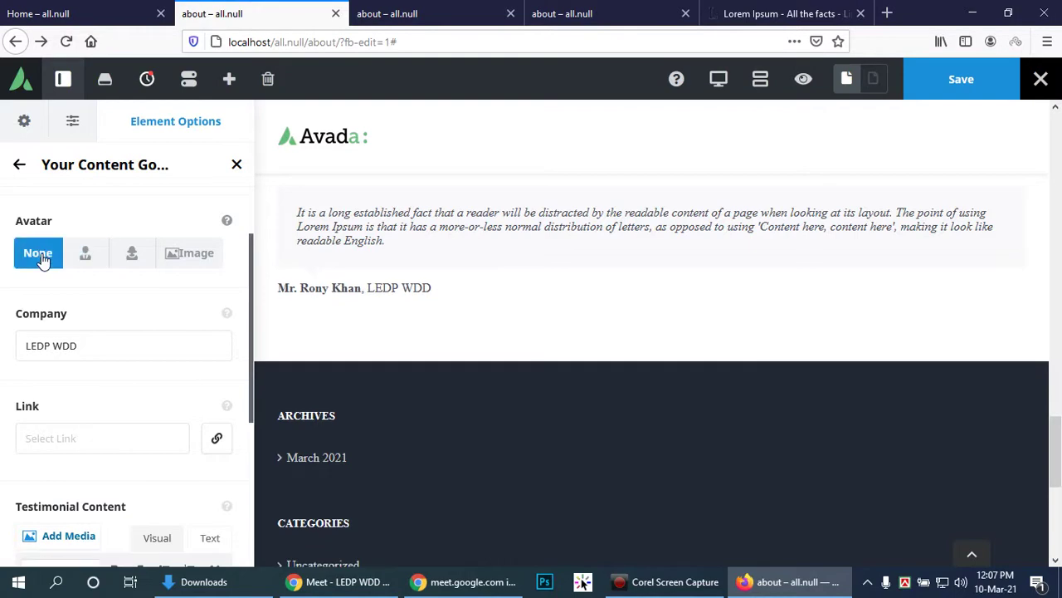
{"action": "left_click", "coordinate": [86, 255]}
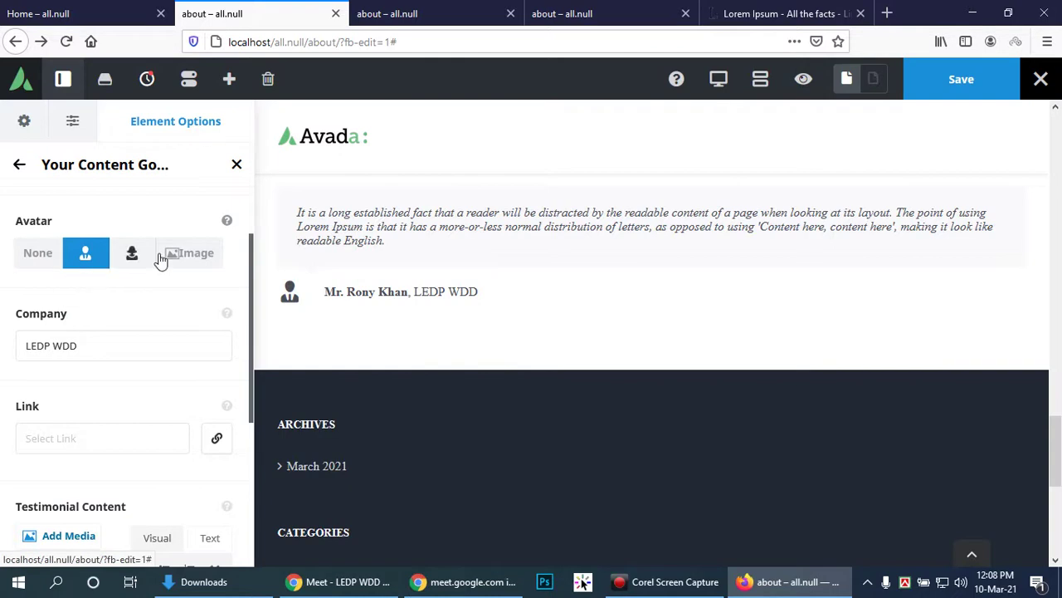
{"action": "left_click", "coordinate": [203, 258]}
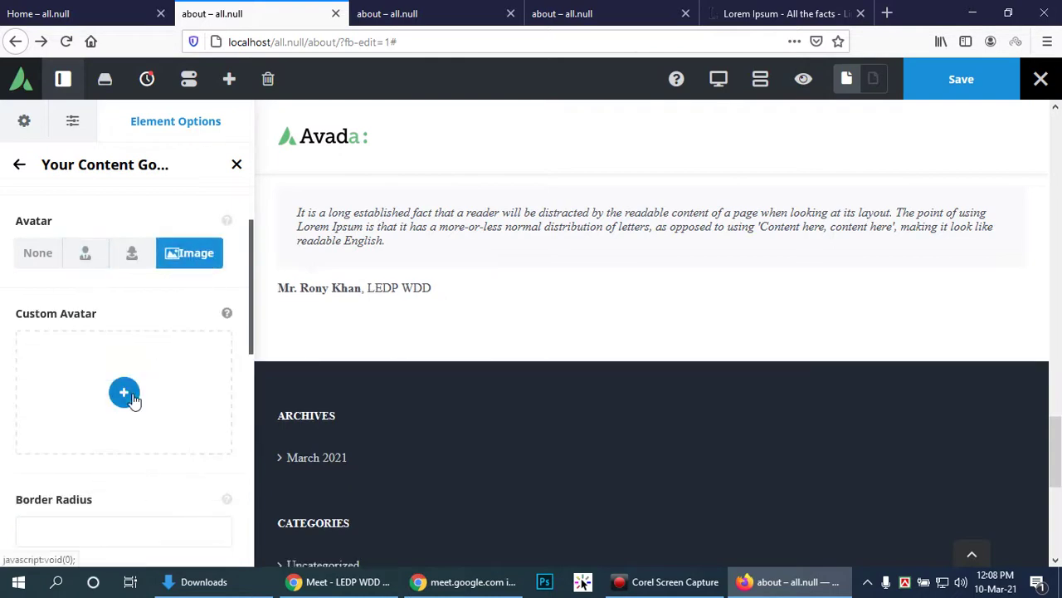
{"action": "left_click", "coordinate": [132, 393]}
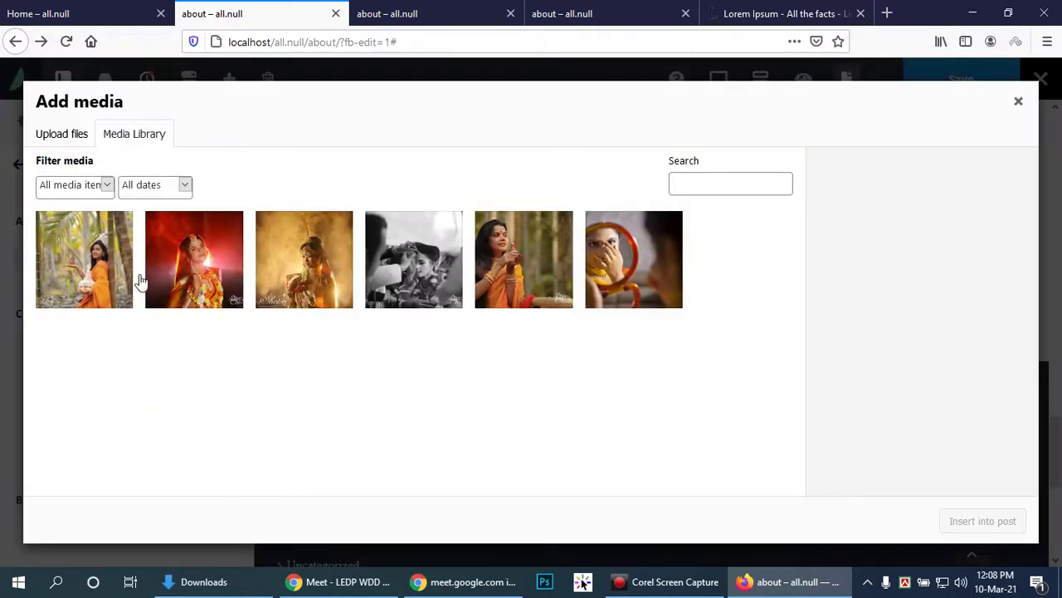
{"action": "left_click", "coordinate": [80, 253]}
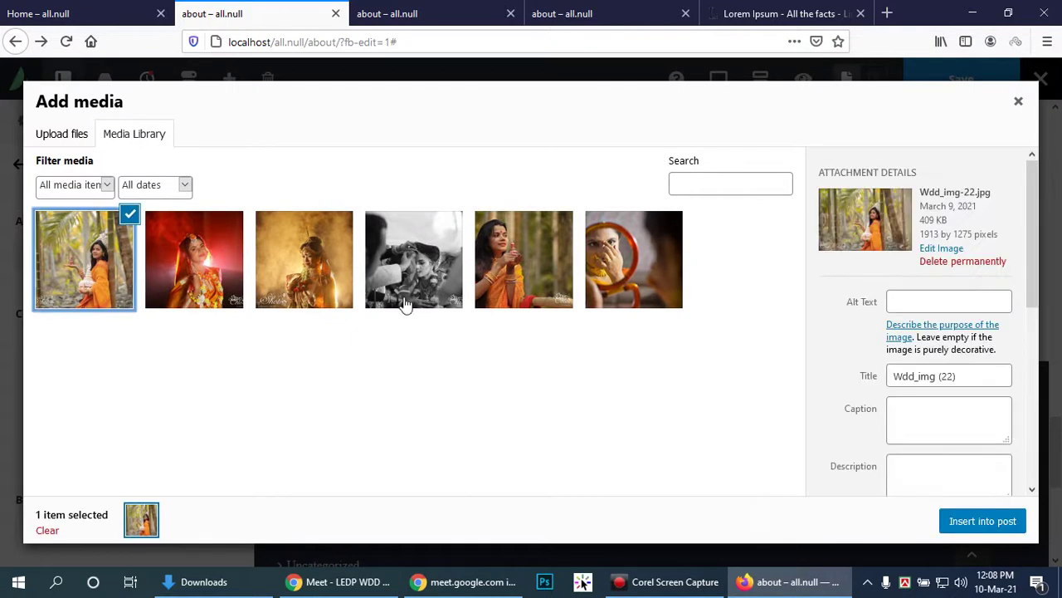
{"action": "left_click", "coordinate": [185, 259]}
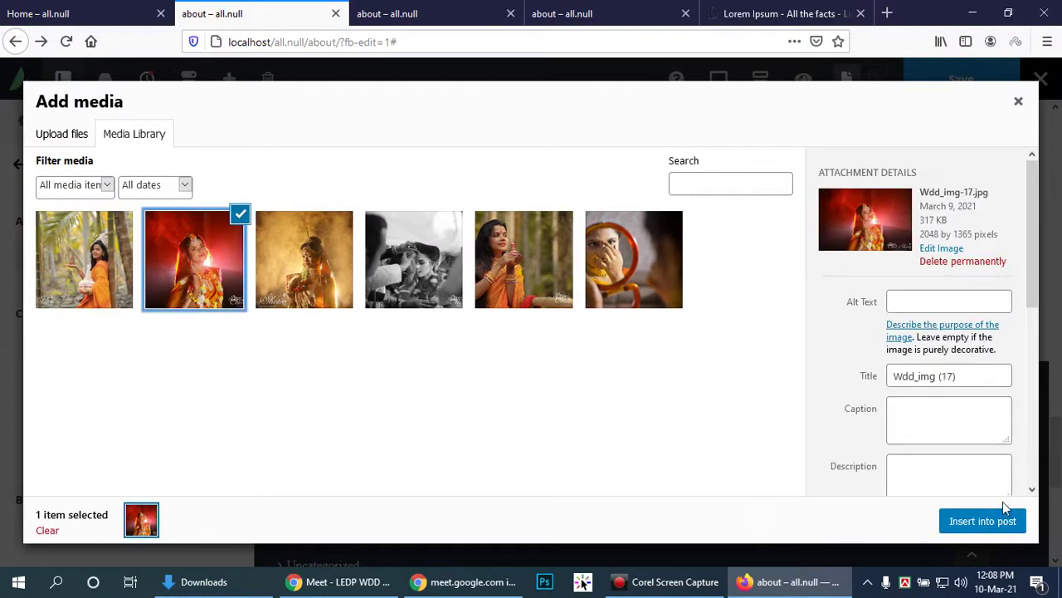
{"action": "left_click", "coordinate": [982, 523]}
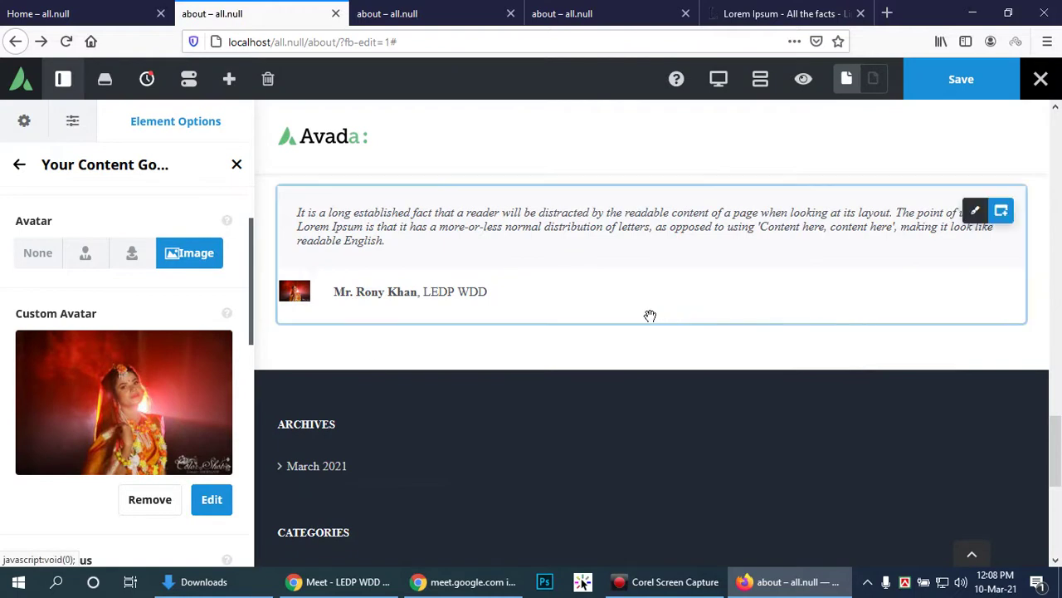
Step: Go to the footer's Edit Footer Widgets pencil, then save the About page in the builder
{"action": "scroll", "coordinate": [655, 313], "scroll_direction": "up", "scroll_amount": 2}
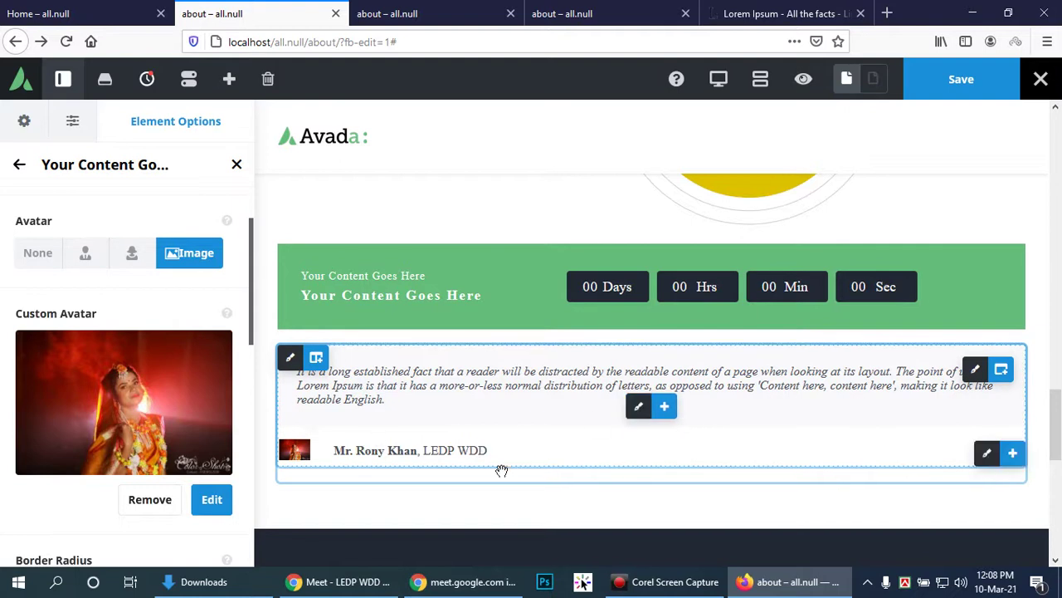
{"action": "scroll", "coordinate": [556, 448], "scroll_direction": "down", "scroll_amount": 1}
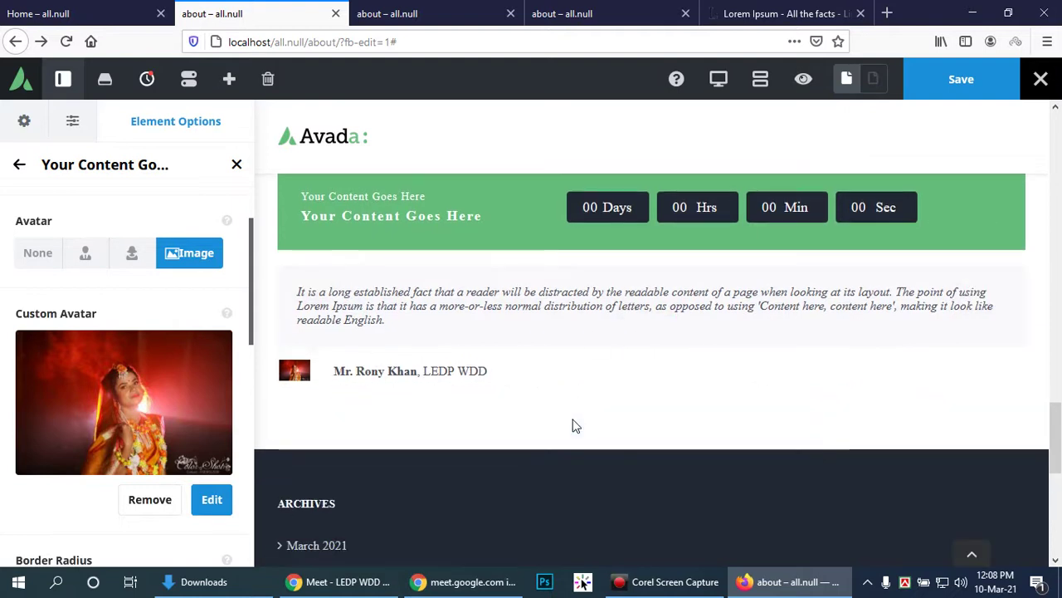
{"action": "scroll", "coordinate": [996, 397], "scroll_direction": "up", "scroll_amount": 8}
{"action": "scroll", "coordinate": [979, 400], "scroll_direction": "up", "scroll_amount": 6}
{"action": "scroll", "coordinate": [921, 406], "scroll_direction": "down", "scroll_amount": 13}
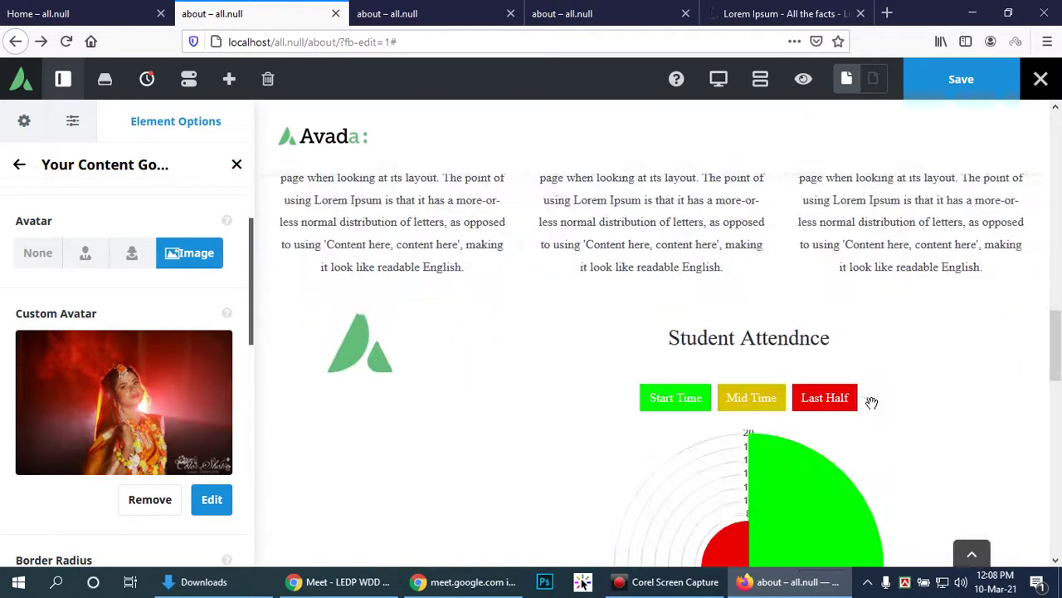
{"action": "scroll", "coordinate": [872, 405], "scroll_direction": "down", "scroll_amount": 10}
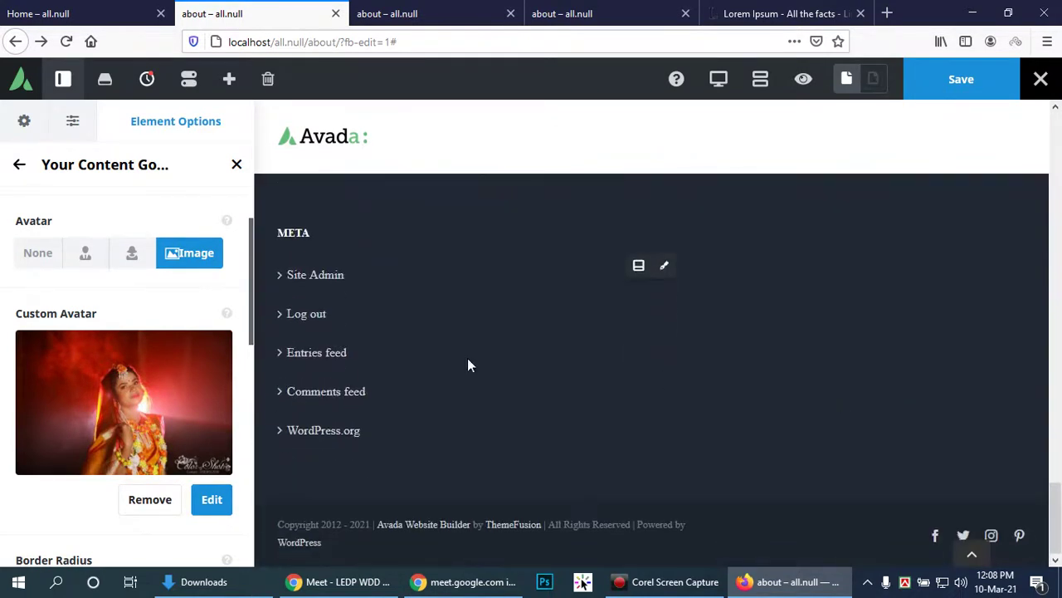
{"action": "left_click", "coordinate": [662, 270]}
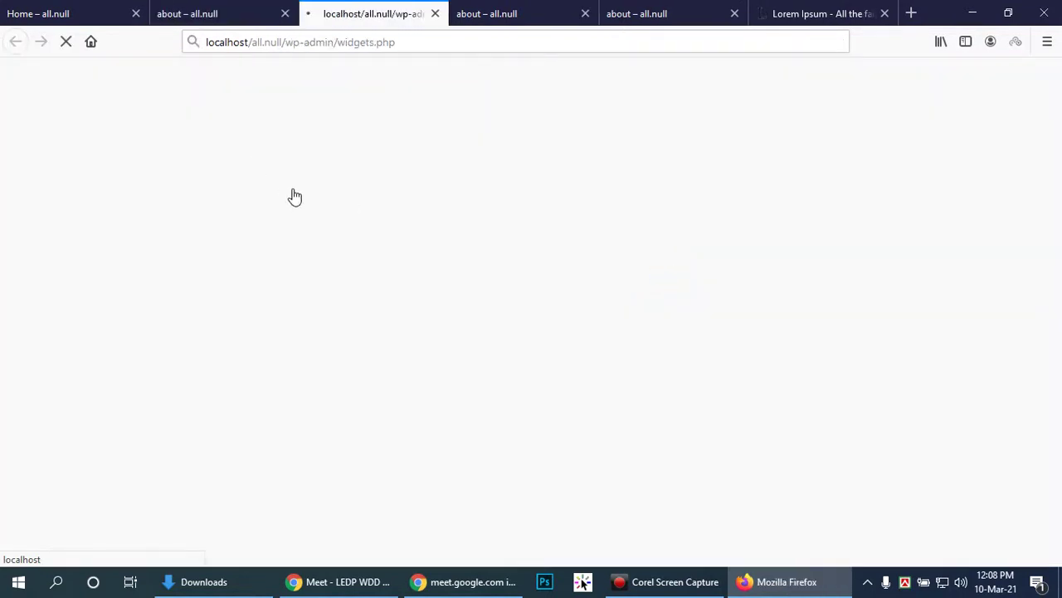
{"action": "left_click", "coordinate": [191, 10]}
{"action": "left_click", "coordinate": [936, 78]}
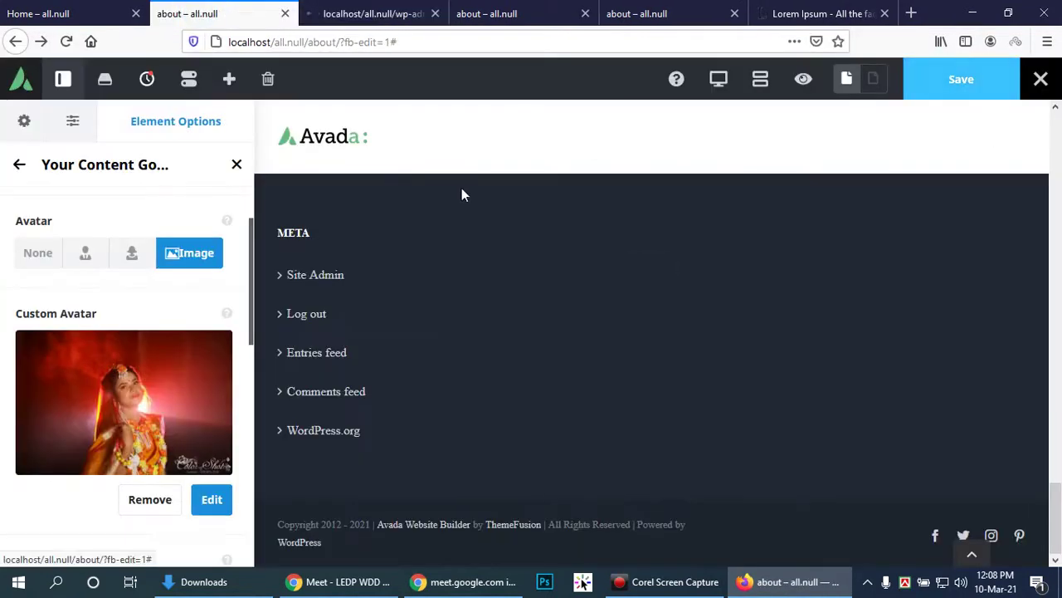
Step: Bring up the Widgets admin page, checking the live About page along the way
{"action": "left_click", "coordinate": [371, 10]}
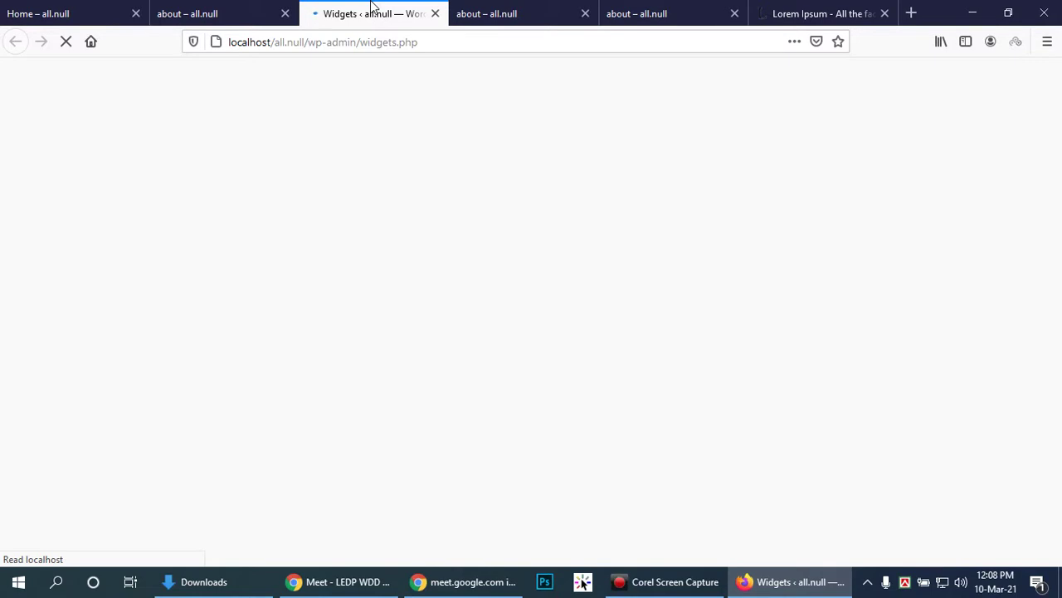
{"action": "left_click", "coordinate": [503, 8]}
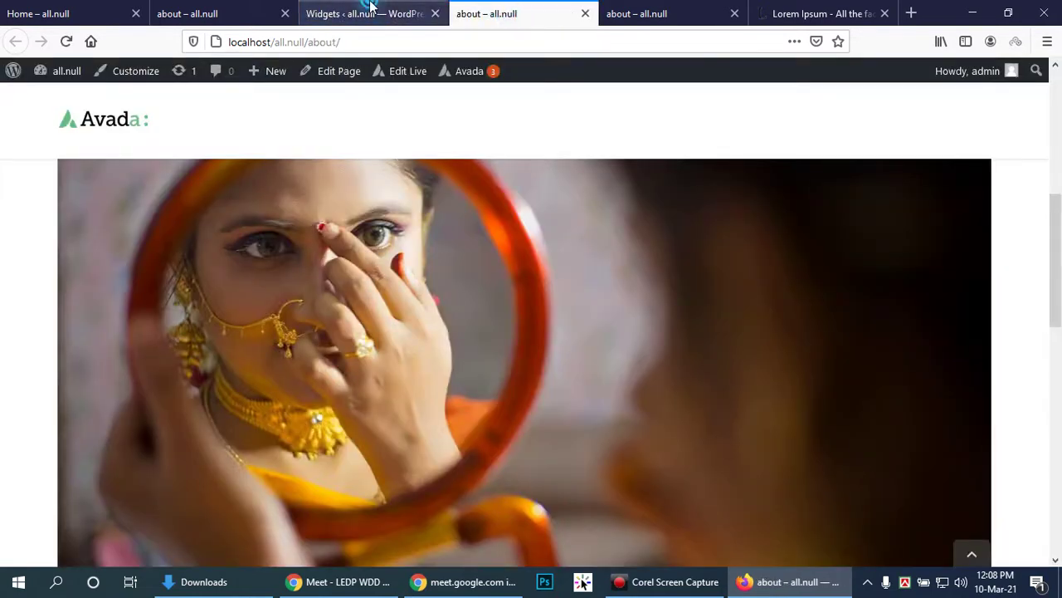
{"action": "left_click", "coordinate": [369, 9]}
{"action": "left_click", "coordinate": [500, 9]}
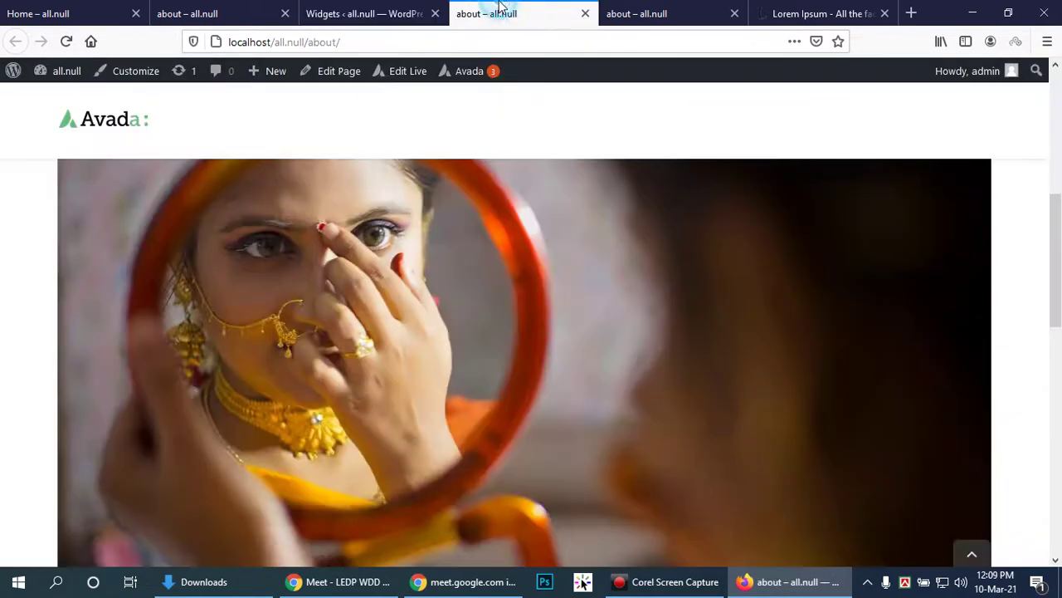
{"action": "left_click", "coordinate": [409, 6]}
{"action": "scroll", "coordinate": [500, 237], "scroll_direction": "down", "scroll_amount": 4}
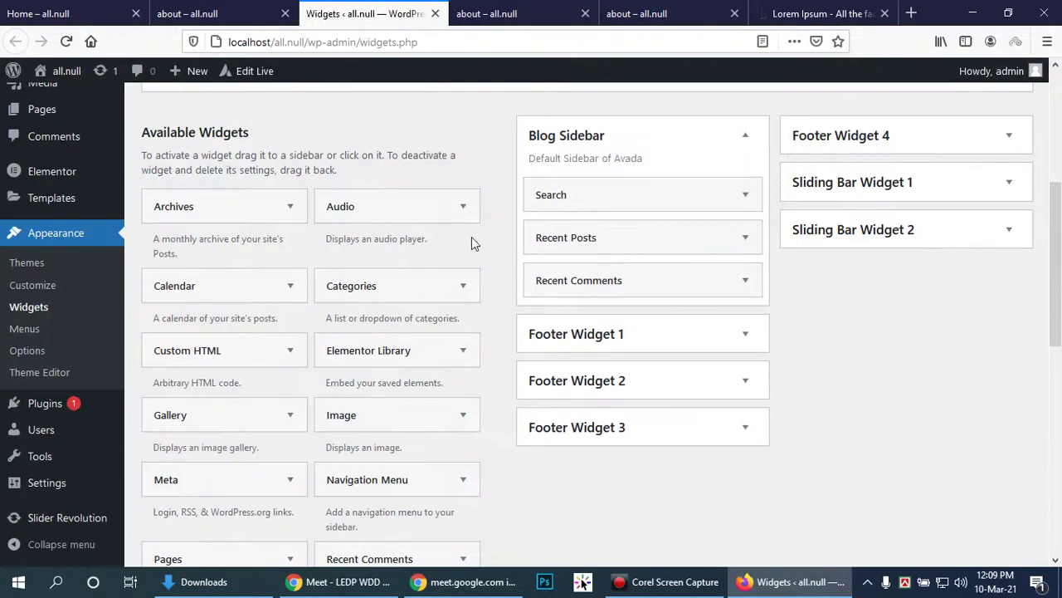
{"action": "left_click", "coordinate": [232, 12]}
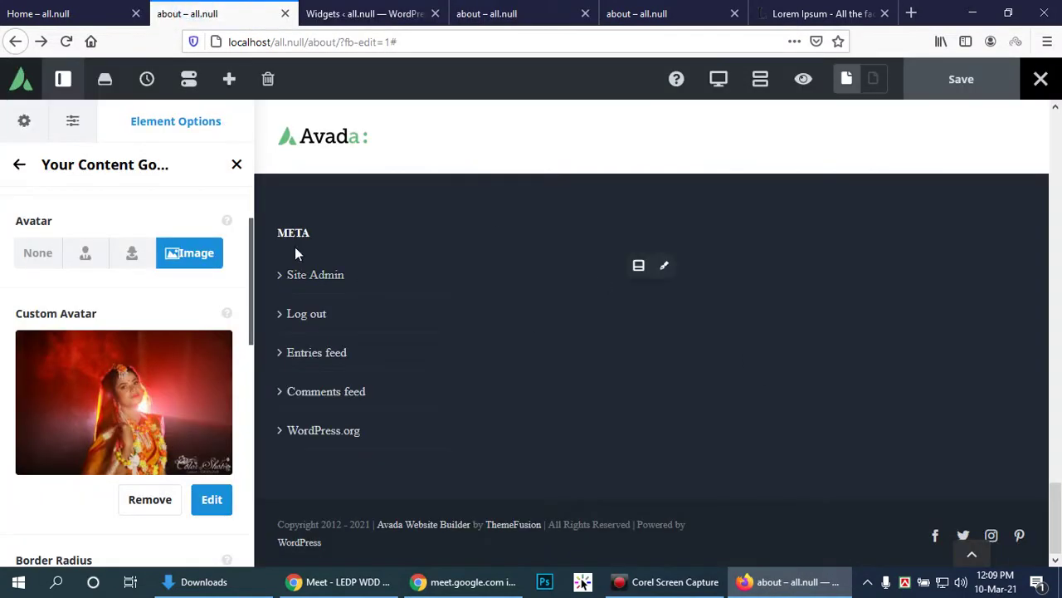
{"action": "left_click", "coordinate": [455, 12]}
{"action": "left_click", "coordinate": [366, 13]}
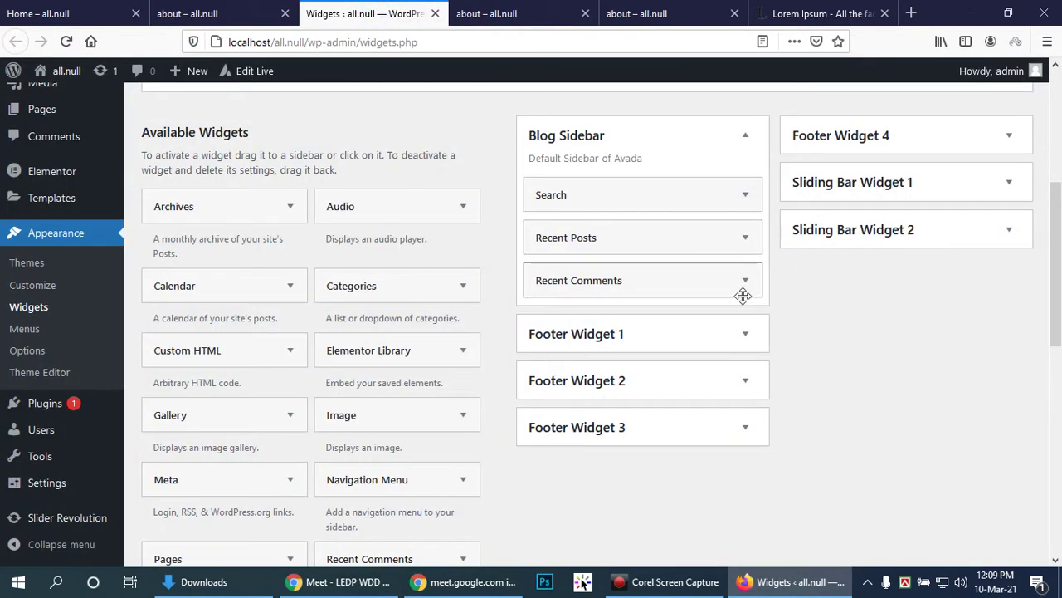
Step: Delete the Meta, Archives and Categories widgets from Footer Widget 1
{"action": "left_click", "coordinate": [746, 334]}
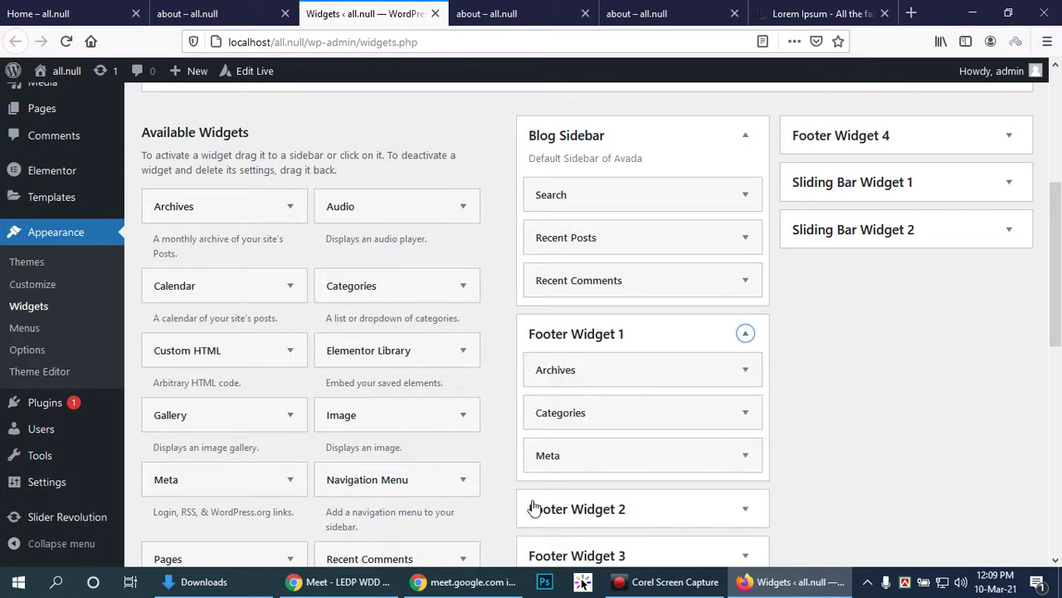
{"action": "left_click", "coordinate": [742, 453]}
{"action": "scroll", "coordinate": [615, 480], "scroll_direction": "down", "scroll_amount": 2}
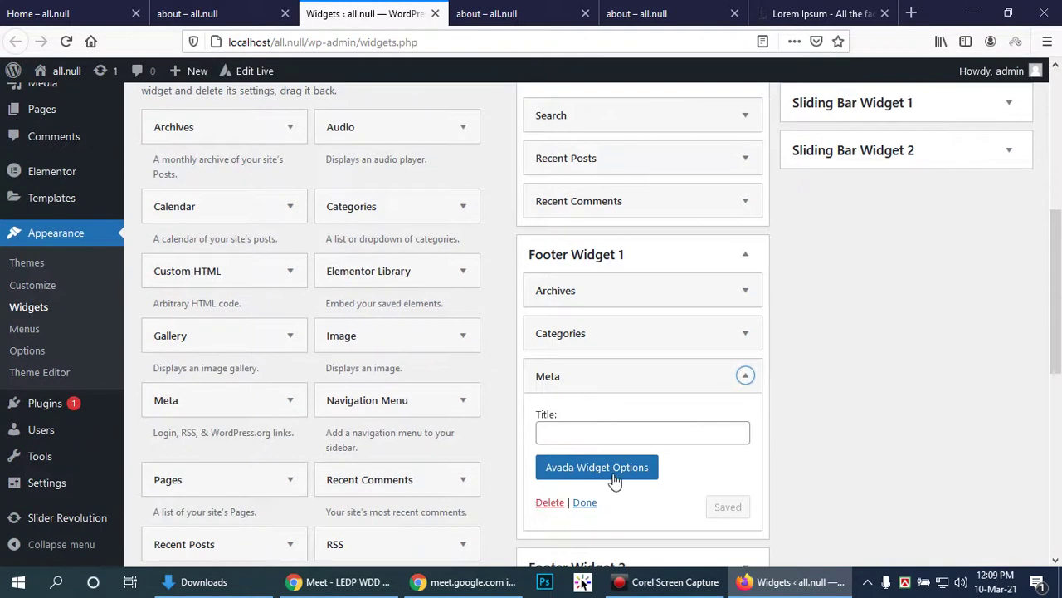
{"action": "left_click", "coordinate": [539, 504]}
{"action": "left_click", "coordinate": [747, 292]}
{"action": "left_click", "coordinate": [549, 461]}
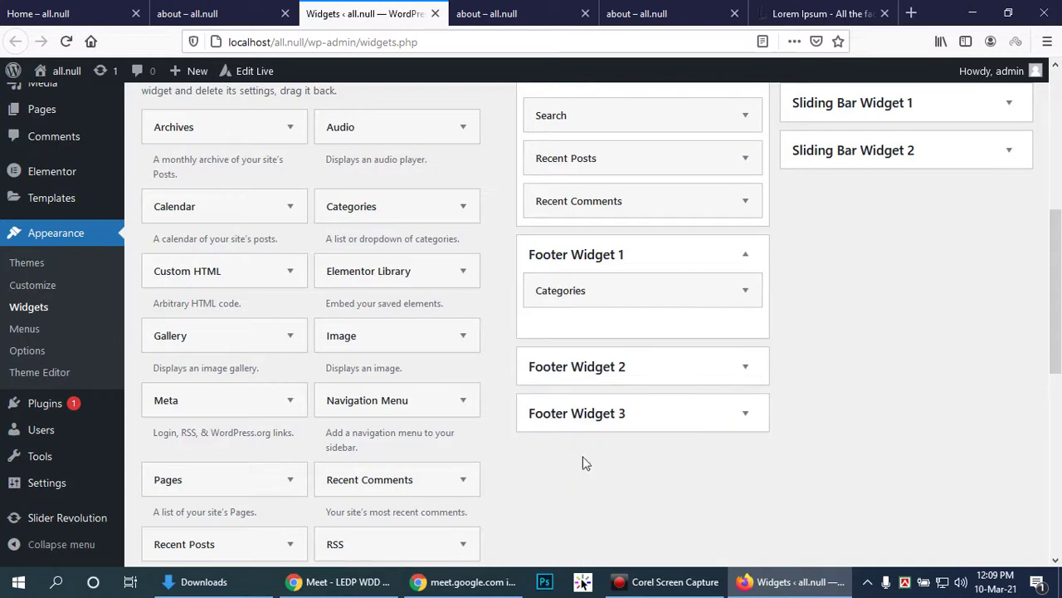
{"action": "left_click", "coordinate": [751, 296]}
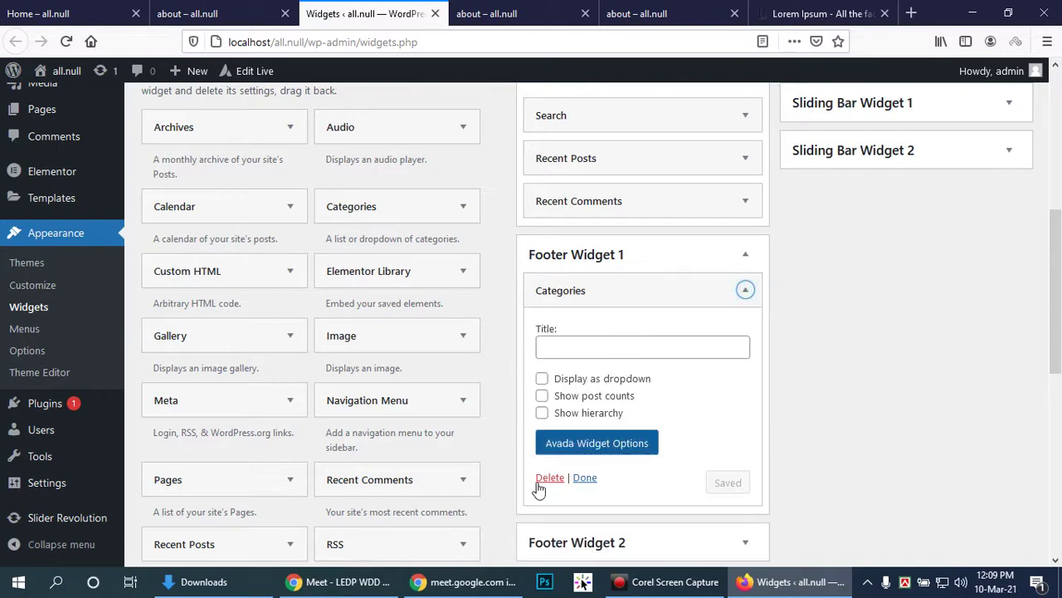
{"action": "left_click", "coordinate": [548, 479]}
{"action": "left_click", "coordinate": [200, 13]}
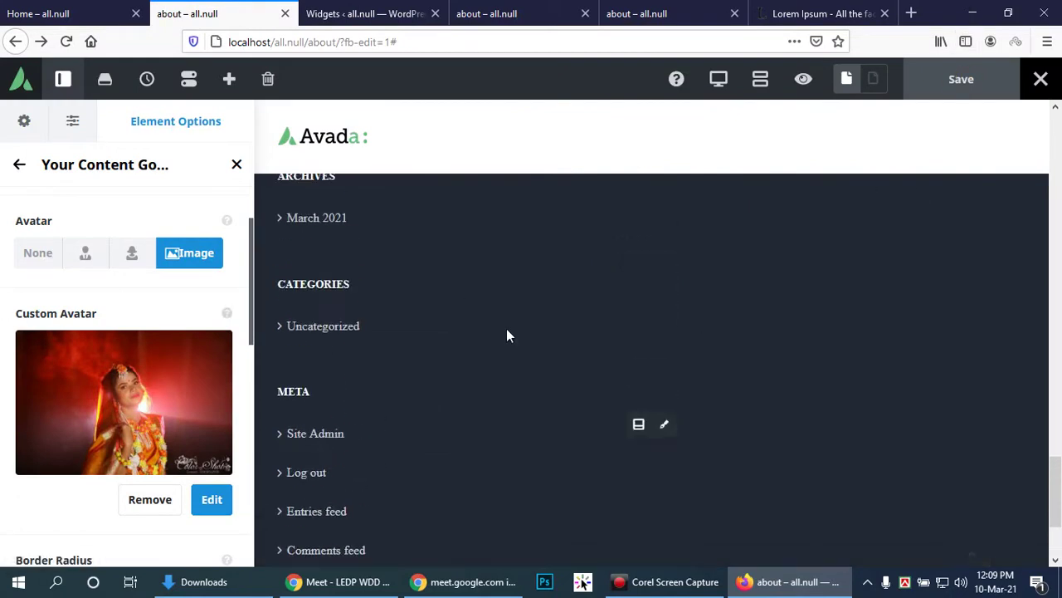
{"action": "scroll", "coordinate": [161, 362], "scroll_direction": "down", "scroll_amount": 4}
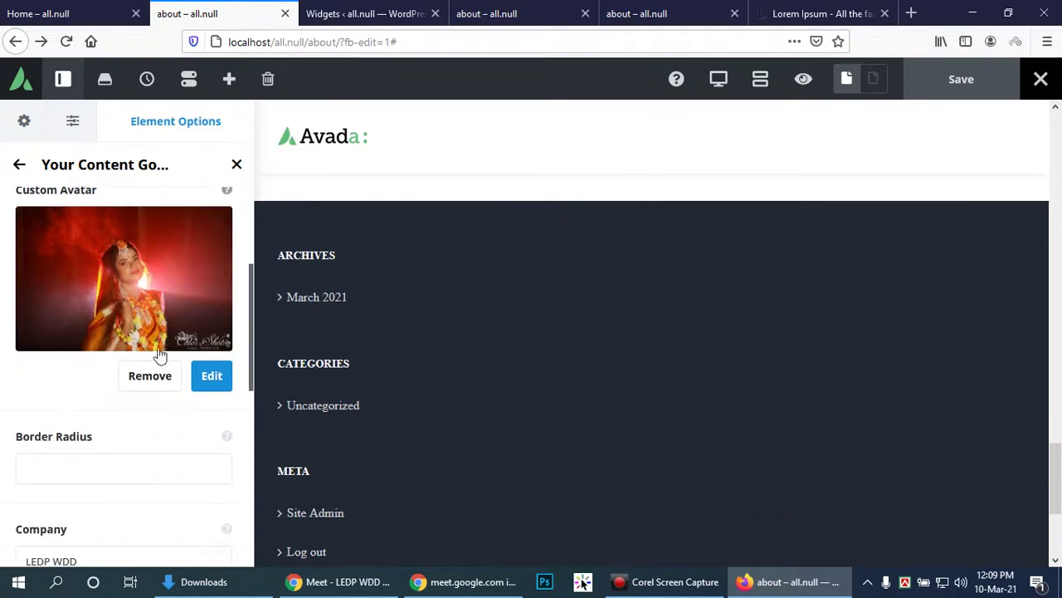
{"action": "scroll", "coordinate": [162, 303], "scroll_direction": "down", "scroll_amount": 3}
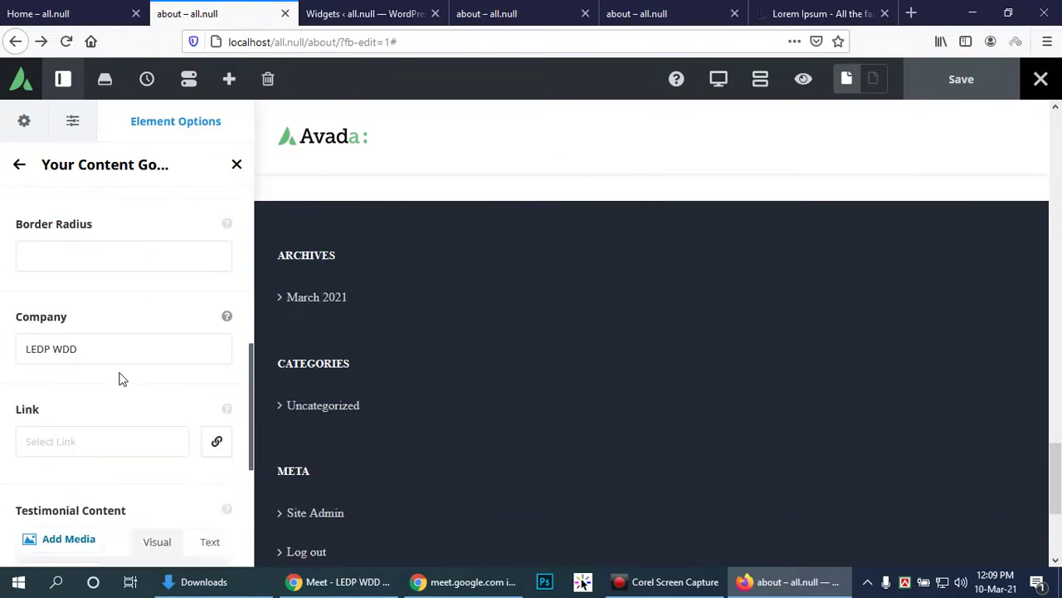
{"action": "left_click", "coordinate": [154, 336]}
{"action": "scroll", "coordinate": [154, 337], "scroll_direction": "down", "scroll_amount": 3}
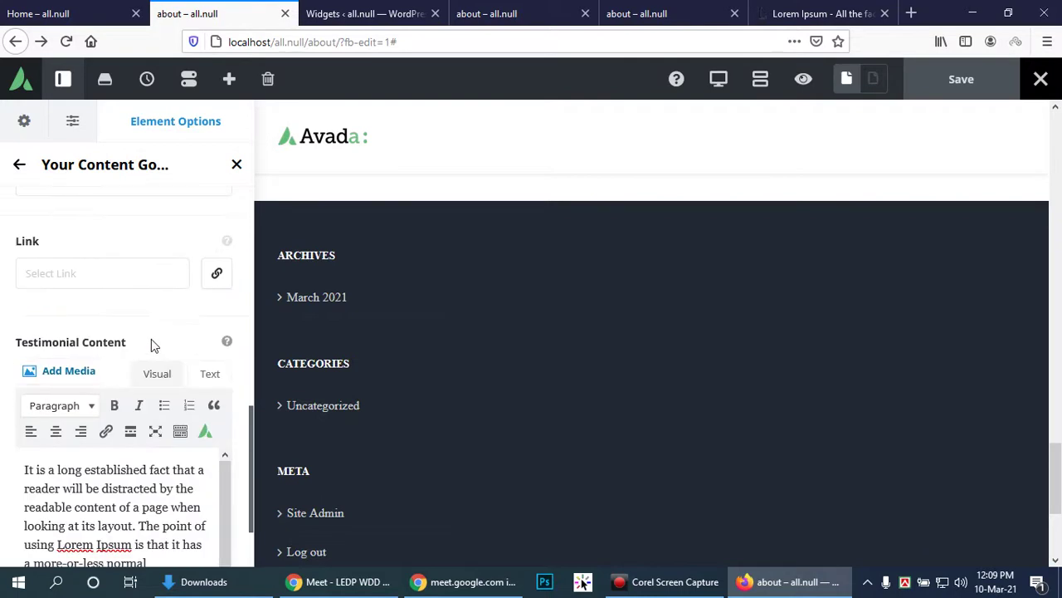
{"action": "scroll", "coordinate": [149, 348], "scroll_direction": "down", "scroll_amount": 1}
{"action": "scroll", "coordinate": [143, 352], "scroll_direction": "down", "scroll_amount": 2}
{"action": "scroll", "coordinate": [149, 373], "scroll_direction": "up", "scroll_amount": 10}
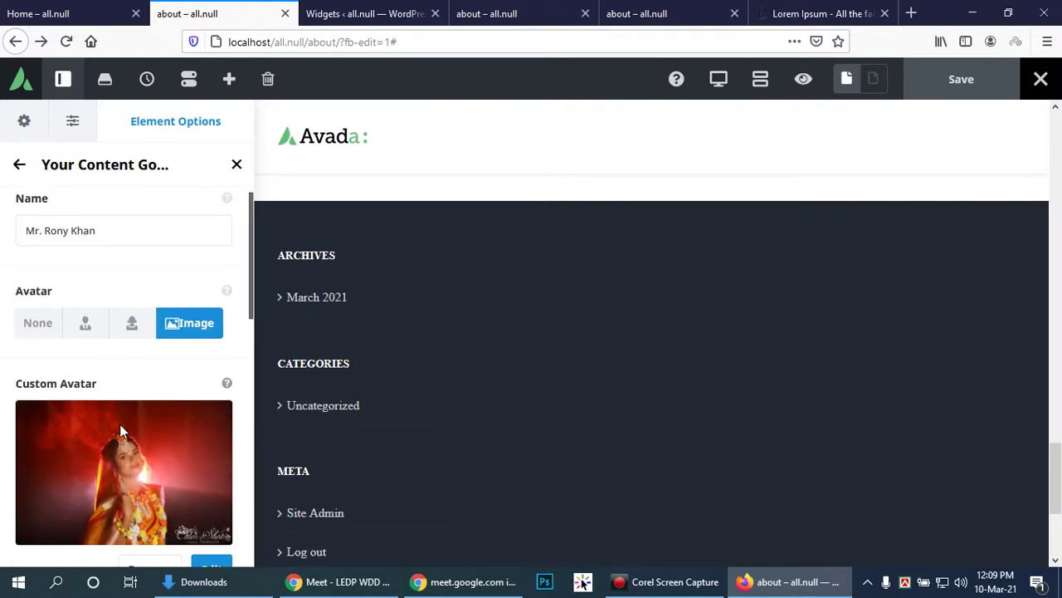
{"action": "scroll", "coordinate": [145, 440], "scroll_direction": "down", "scroll_amount": 3}
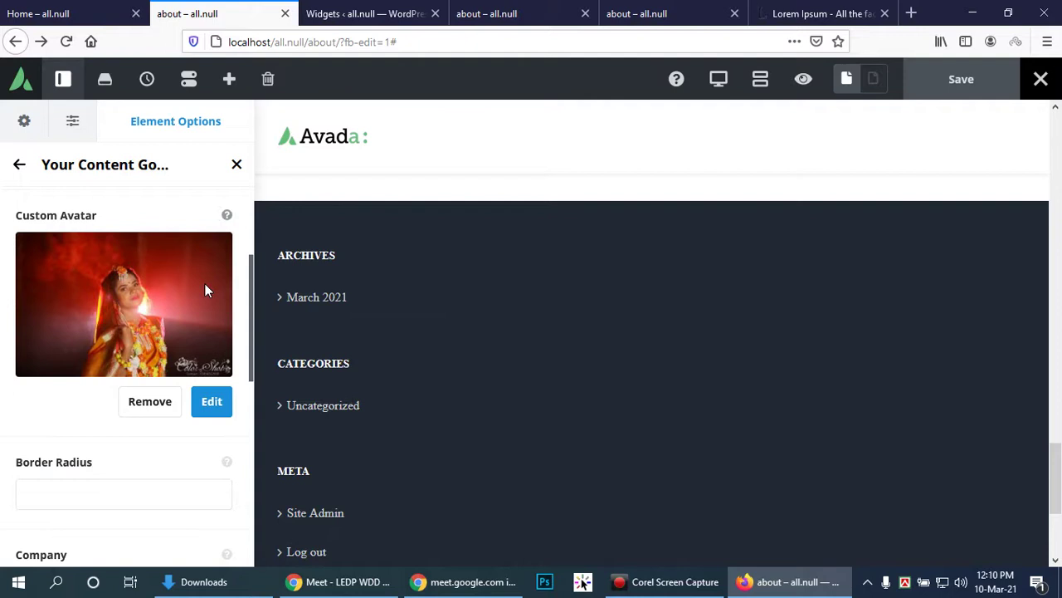
Step: Inspect Footer Widget 2 on the Widgets page, then go back to the About page builder
{"action": "left_click", "coordinate": [375, 14]}
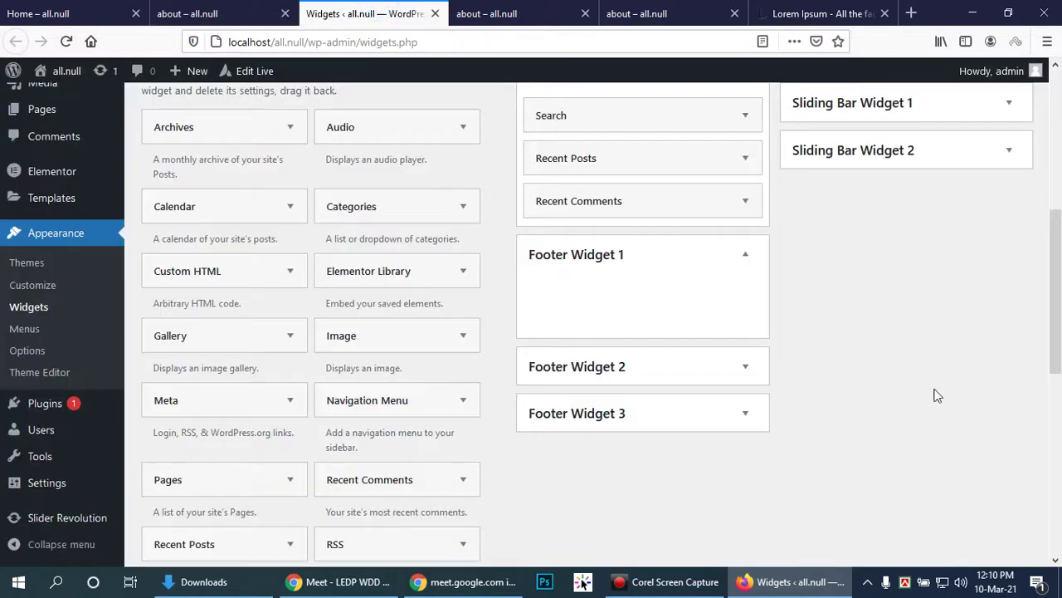
{"action": "left_click", "coordinate": [744, 368]}
{"action": "left_click", "coordinate": [745, 369]}
{"action": "scroll", "coordinate": [971, 225], "scroll_direction": "up", "scroll_amount": 3}
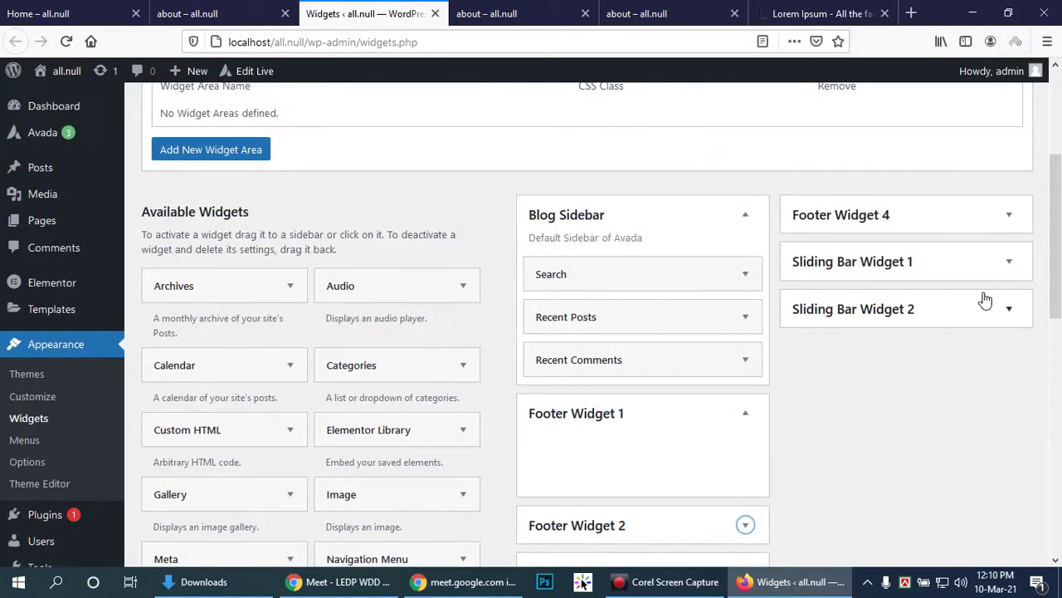
{"action": "scroll", "coordinate": [821, 348], "scroll_direction": "down", "scroll_amount": 3}
{"action": "scroll", "coordinate": [821, 343], "scroll_direction": "up", "scroll_amount": 7}
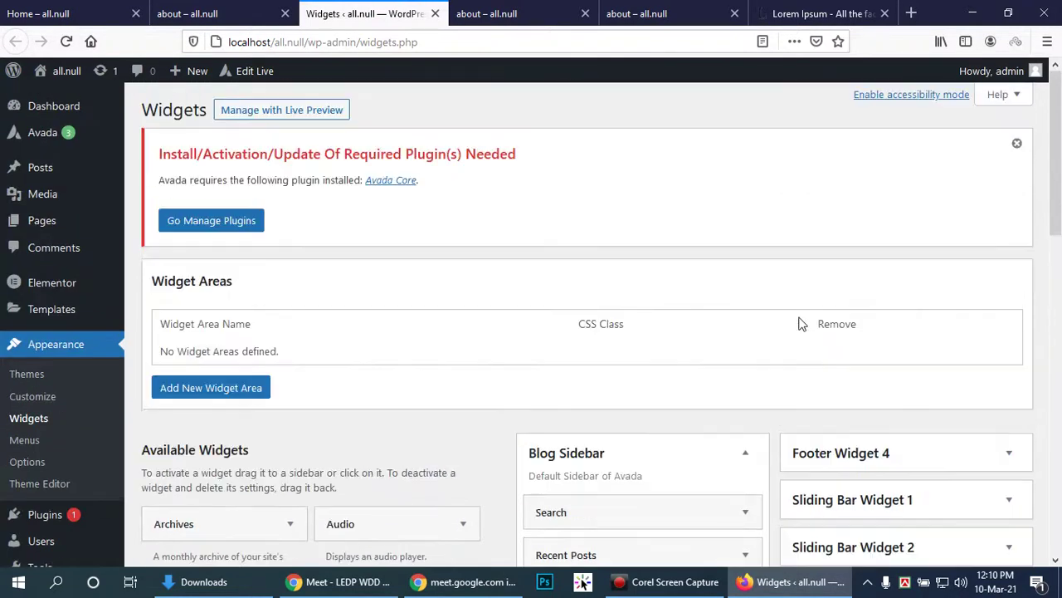
{"action": "scroll", "coordinate": [614, 298], "scroll_direction": "down", "scroll_amount": 5}
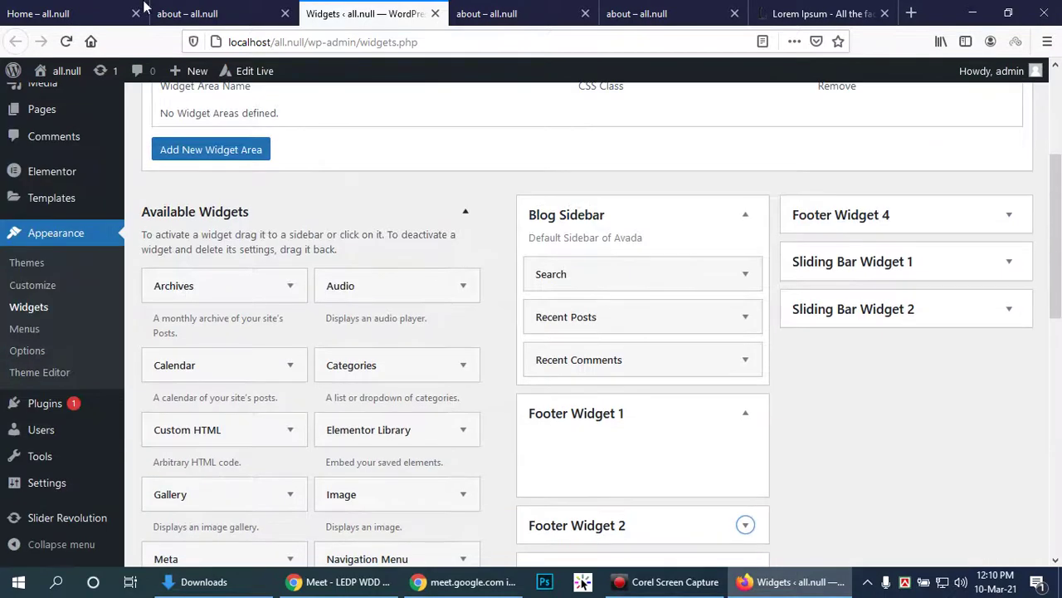
{"action": "left_click", "coordinate": [188, 13]}
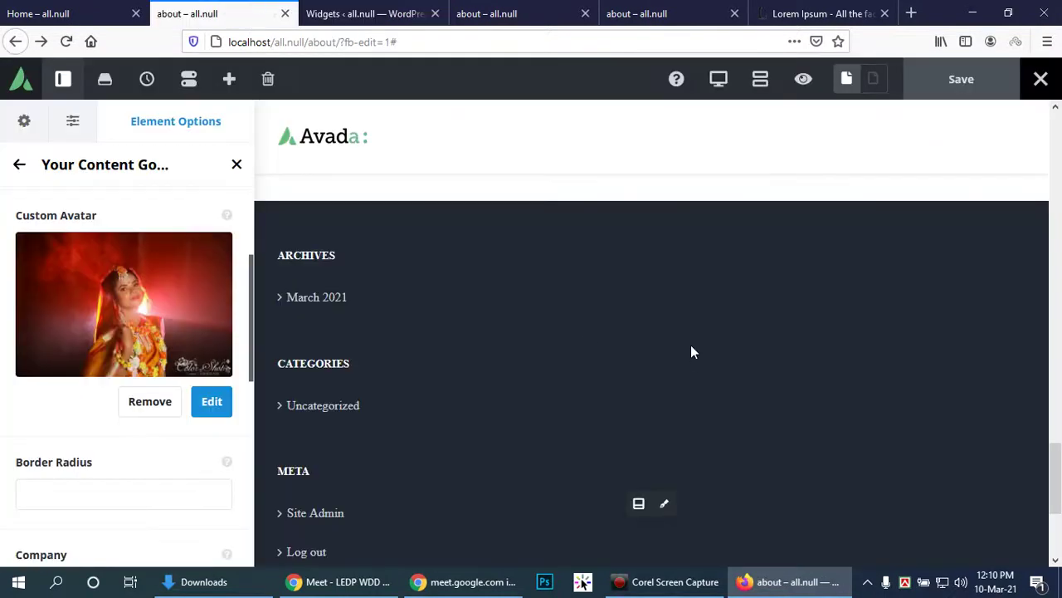
Step: Bring up Global Options > Footer and browse its settings, expanding the Background group
{"action": "left_click", "coordinate": [635, 503]}
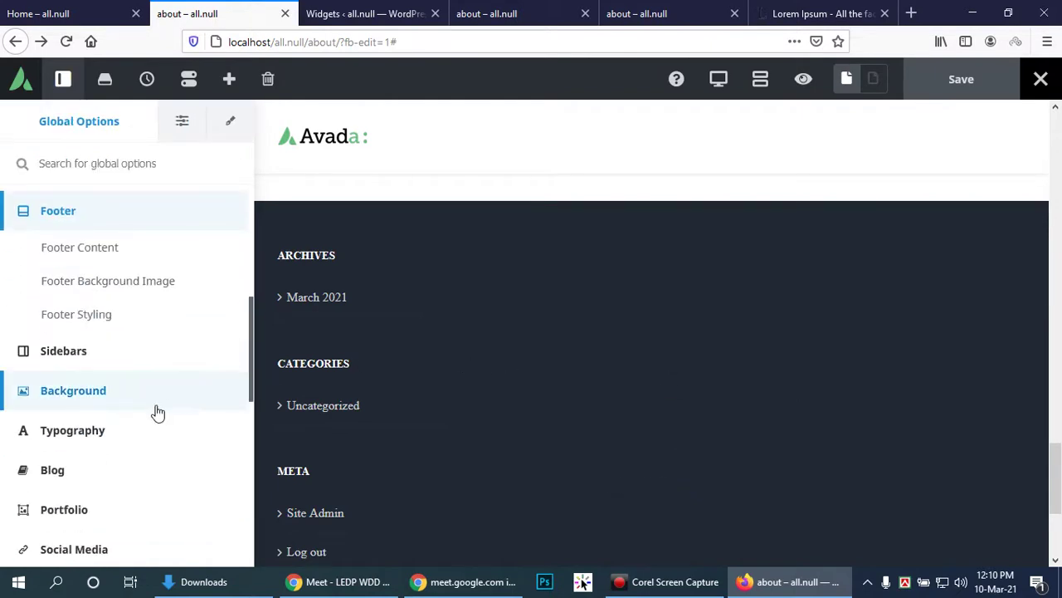
{"action": "scroll", "coordinate": [157, 413], "scroll_direction": "down", "scroll_amount": 2}
{"action": "scroll", "coordinate": [418, 420], "scroll_direction": "down", "scroll_amount": 2}
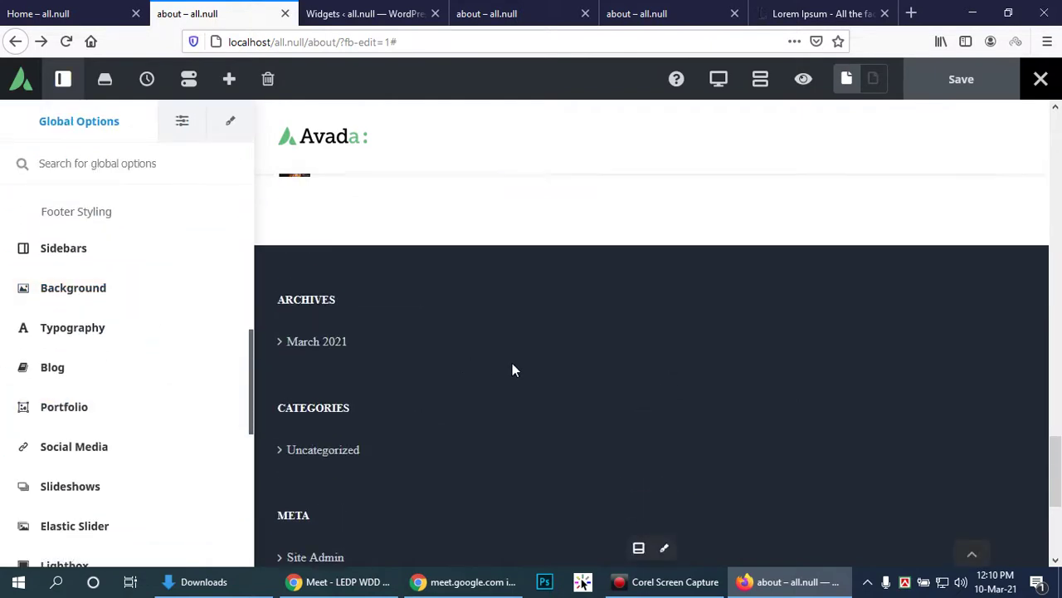
{"action": "scroll", "coordinate": [512, 365], "scroll_direction": "down", "scroll_amount": 5}
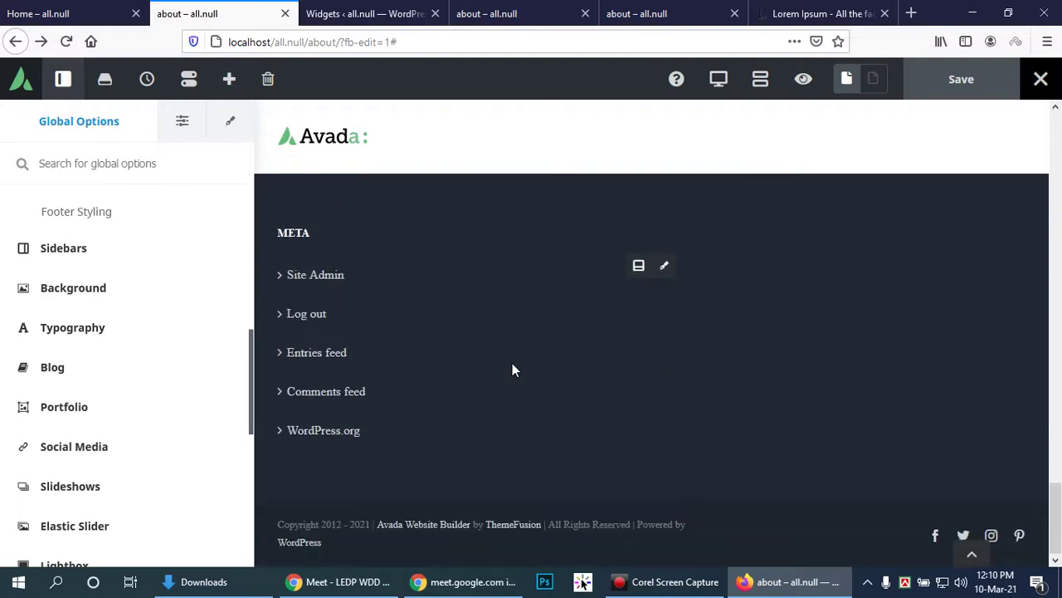
{"action": "scroll", "coordinate": [513, 371], "scroll_direction": "up", "scroll_amount": 8}
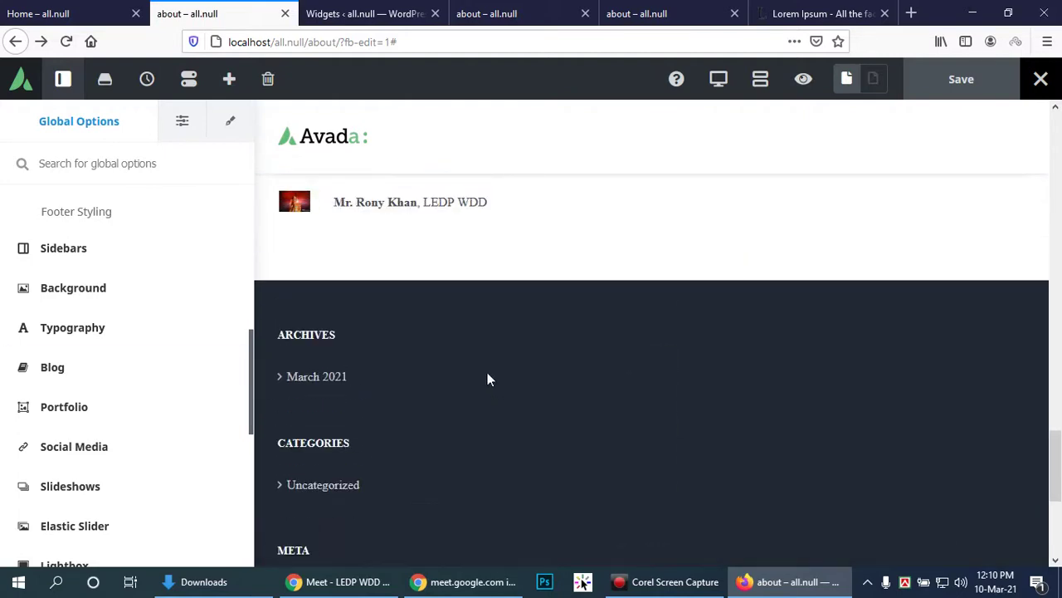
{"action": "scroll", "coordinate": [482, 356], "scroll_direction": "down", "scroll_amount": 4}
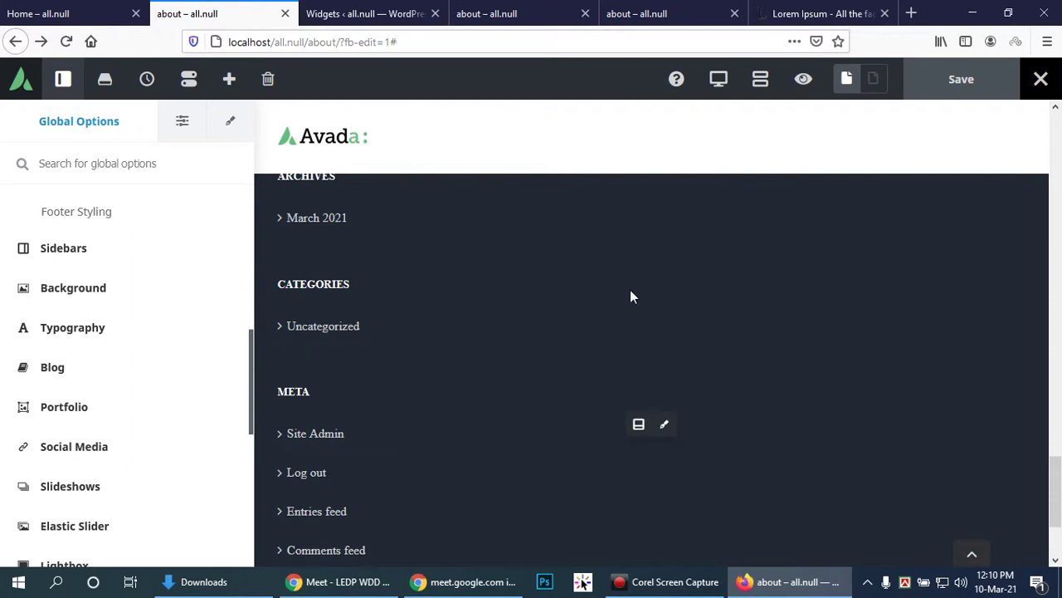
{"action": "left_click", "coordinate": [92, 287]}
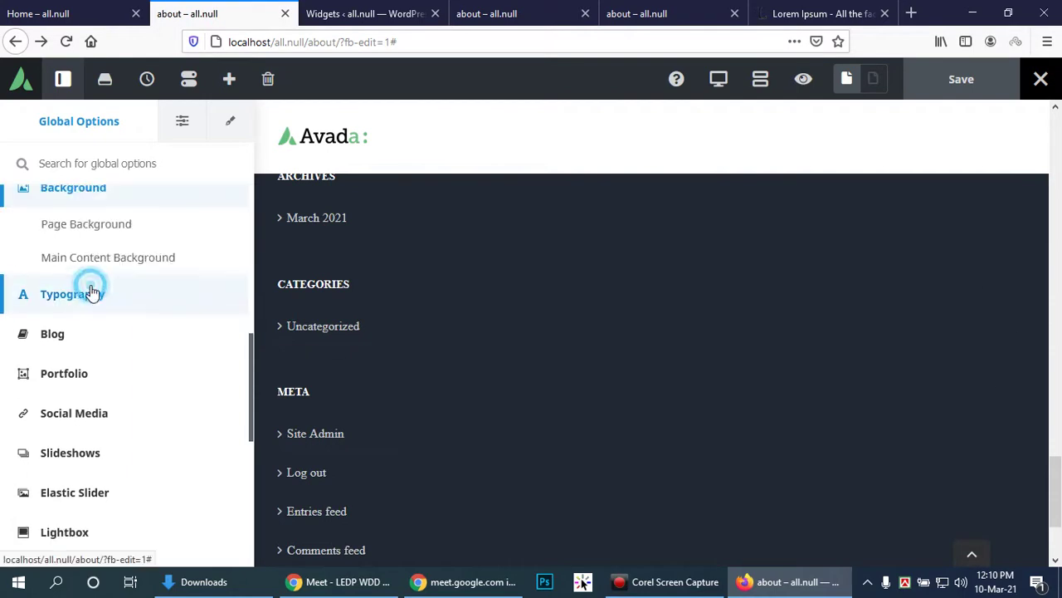
{"action": "scroll", "coordinate": [138, 267], "scroll_direction": "up", "scroll_amount": 2}
{"action": "scroll", "coordinate": [139, 365], "scroll_direction": "down", "scroll_amount": 2}
{"action": "scroll", "coordinate": [106, 365], "scroll_direction": "down", "scroll_amount": 2}
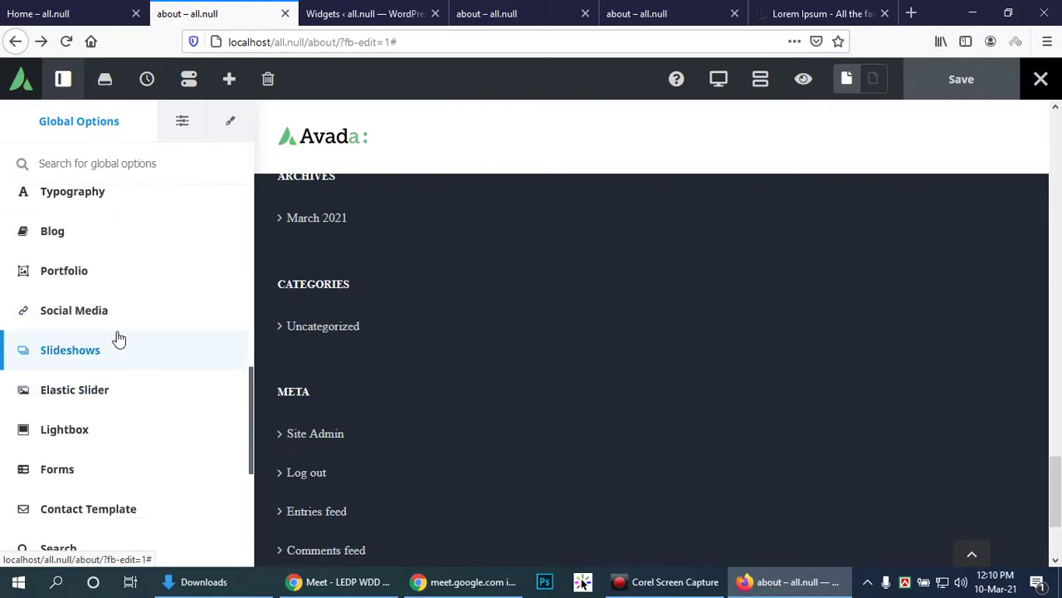
{"action": "scroll", "coordinate": [119, 338], "scroll_direction": "down", "scroll_amount": 5}
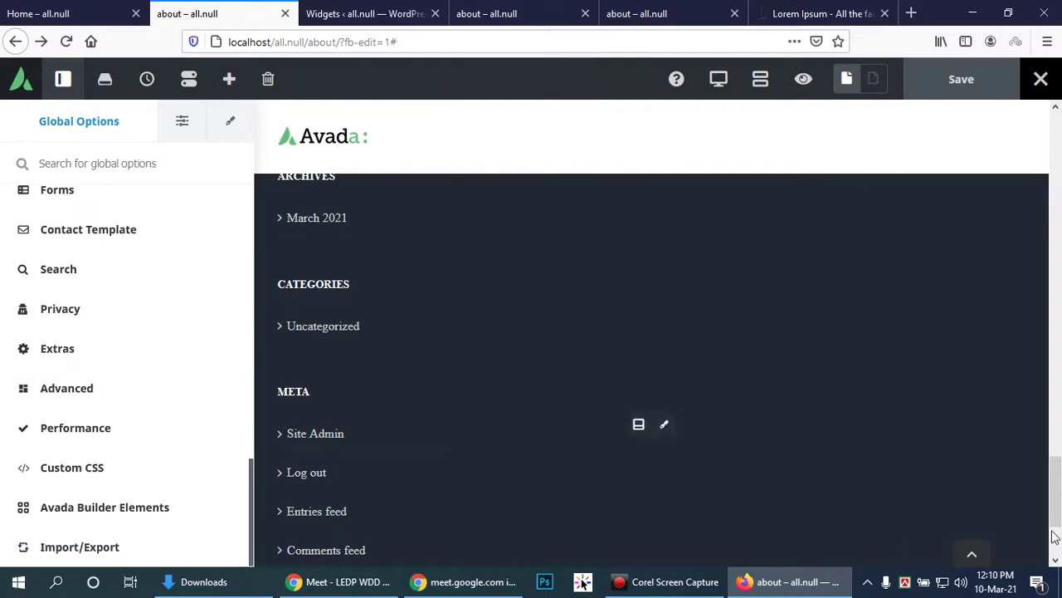
{"action": "scroll", "coordinate": [942, 378], "scroll_direction": "up", "scroll_amount": 4}
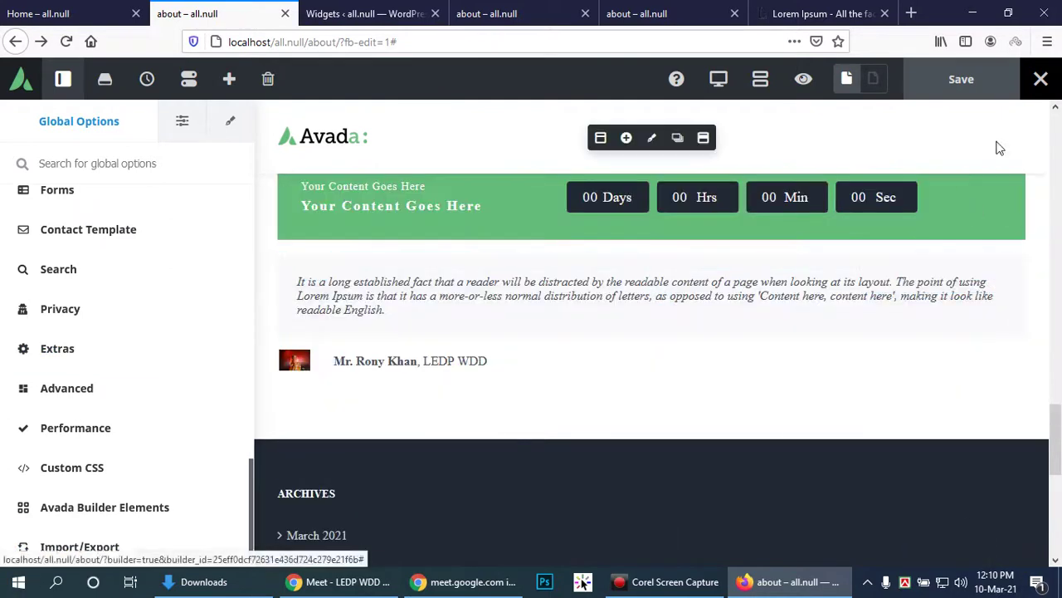
Step: Move between the Widgets admin page and the About page builder
{"action": "left_click", "coordinate": [375, 10]}
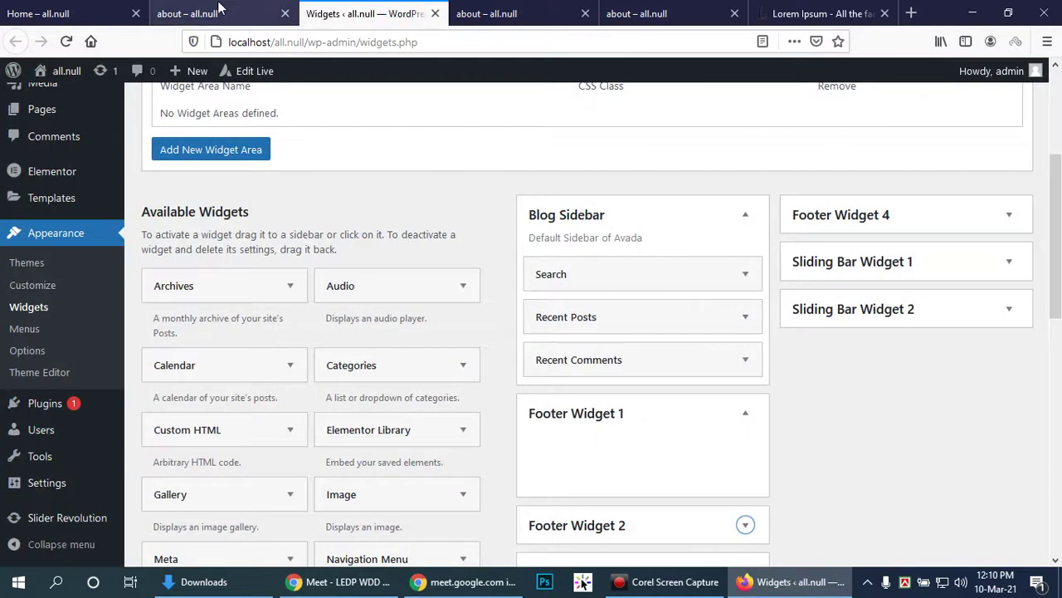
{"action": "left_click", "coordinate": [253, 11]}
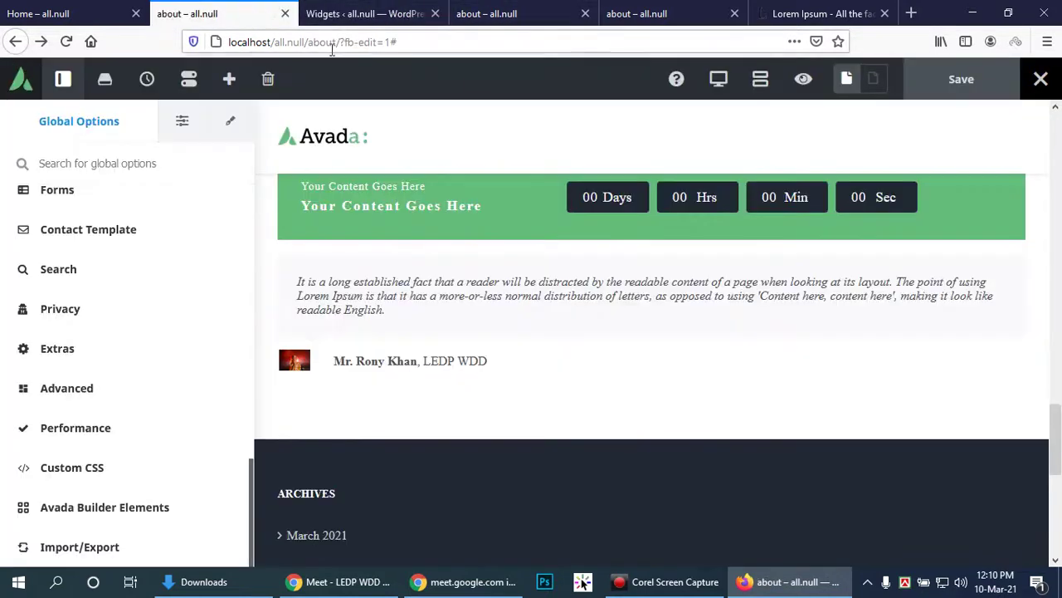
{"action": "left_click", "coordinate": [373, 13]}
Step: Reload the live About page and advance its header slideshow
{"action": "left_click", "coordinate": [506, 13]}
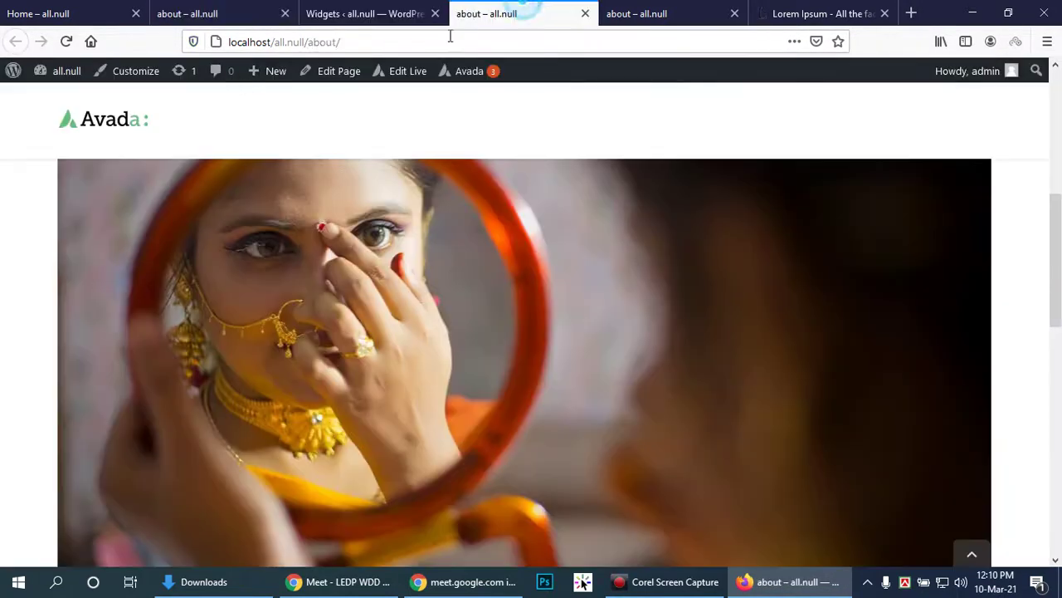
{"action": "left_click", "coordinate": [67, 42]}
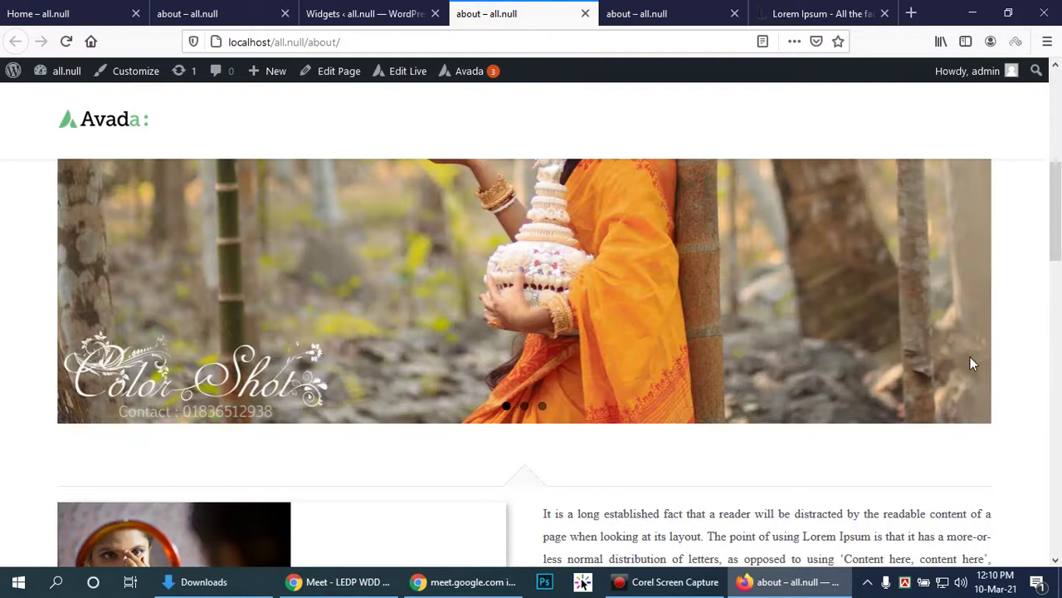
{"action": "left_click_drag", "start_coordinate": [1058, 229], "coordinate": [1057, 196]}
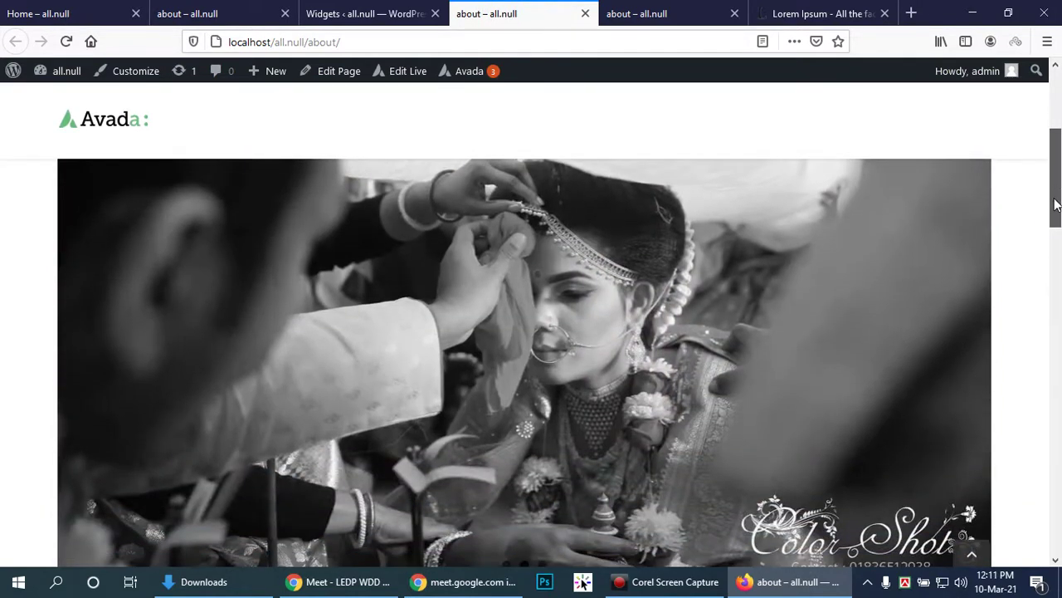
{"action": "mouse_move", "coordinate": [1056, 204]}
{"action": "left_mouse_down"}
{"action": "mouse_move", "coordinate": [1059, 292]}
{"action": "mouse_move", "coordinate": [1060, 192]}
{"action": "left_mouse_up"}
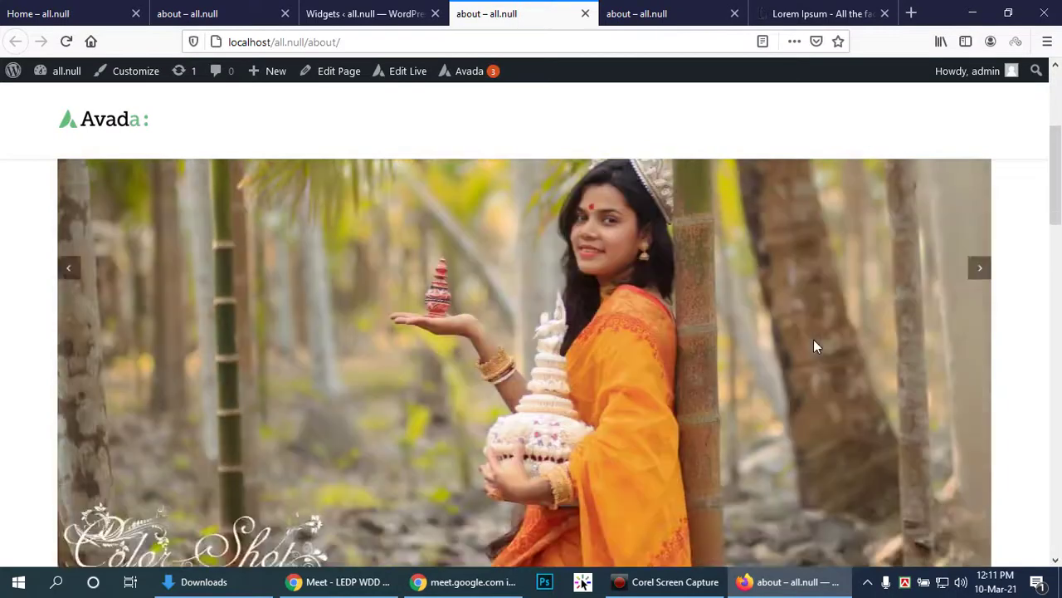
{"action": "scroll", "coordinate": [814, 345], "scroll_direction": "down", "scroll_amount": 2}
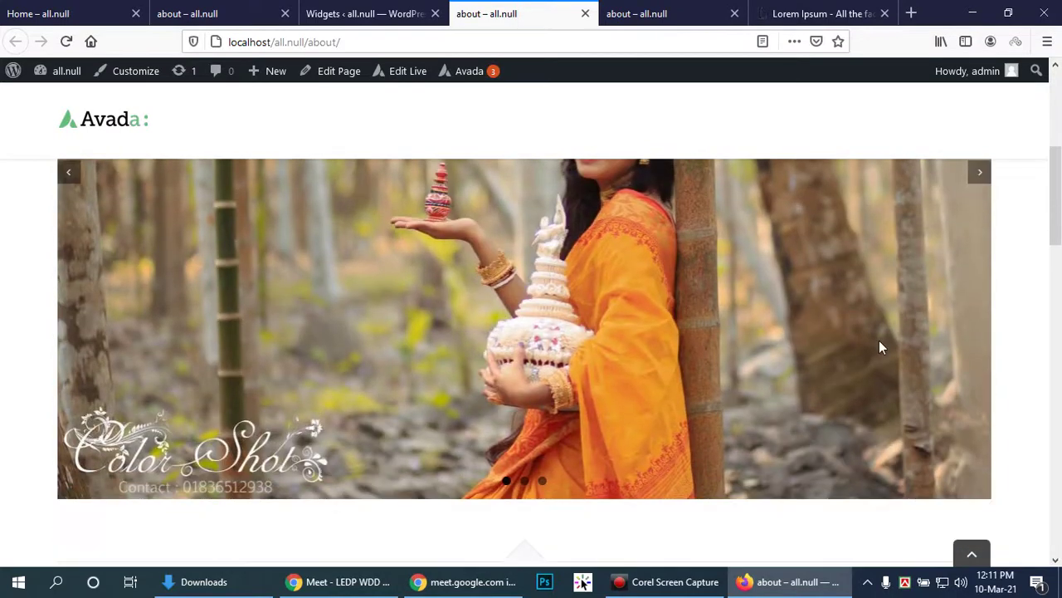
{"action": "scroll", "coordinate": [872, 342], "scroll_direction": "down", "scroll_amount": 3}
{"action": "scroll", "coordinate": [870, 337], "scroll_direction": "up", "scroll_amount": 5}
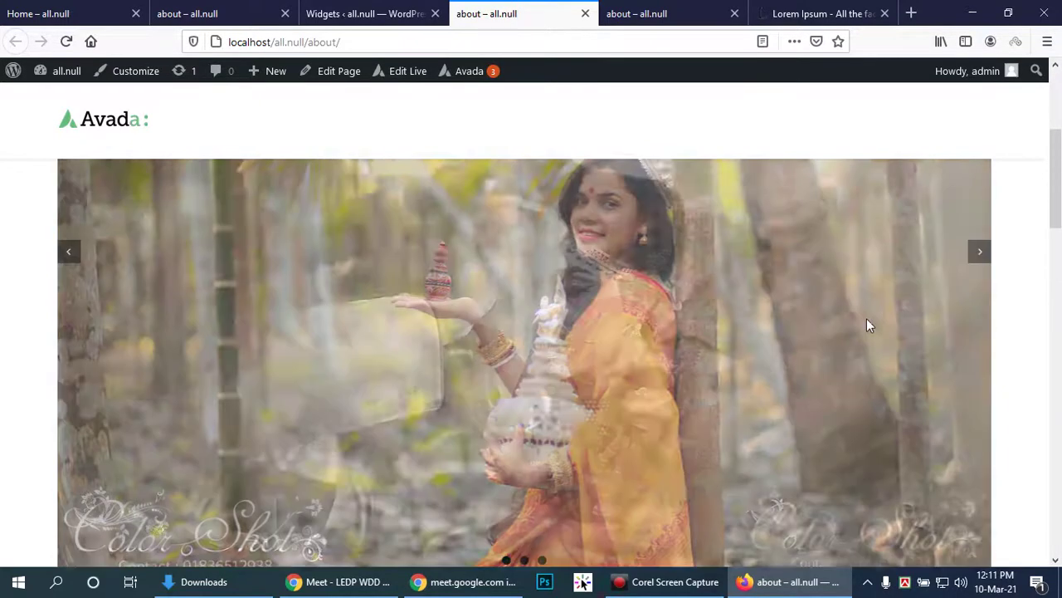
{"action": "left_click", "coordinate": [971, 251]}
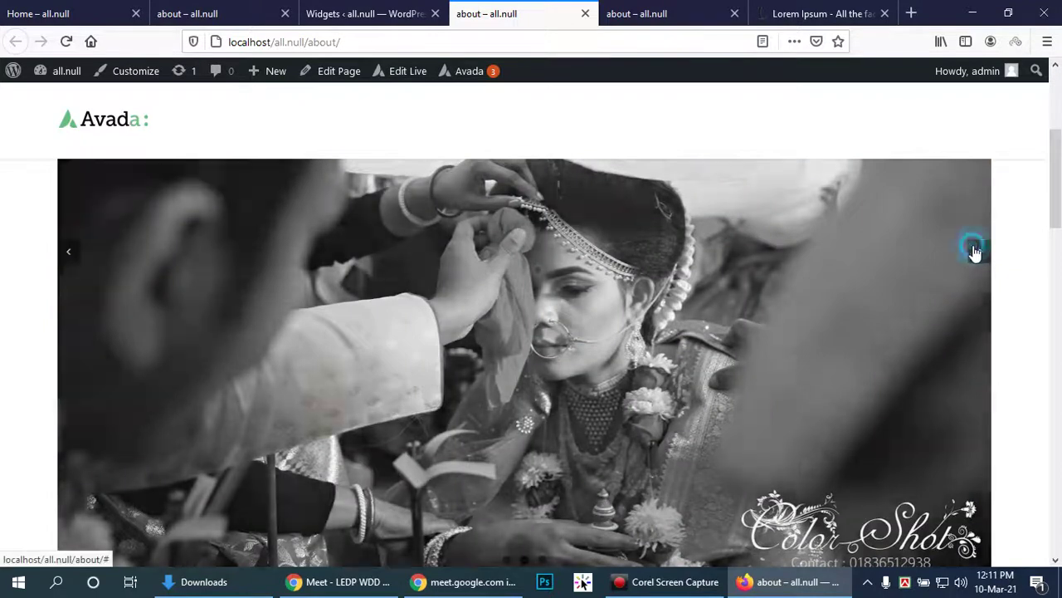
Step: Scroll the live page to review the countdown bar and the testimonial row beneath it
{"action": "scroll", "coordinate": [765, 354], "scroll_direction": "down", "scroll_amount": 5}
{"action": "scroll", "coordinate": [765, 354], "scroll_direction": "down", "scroll_amount": 4}
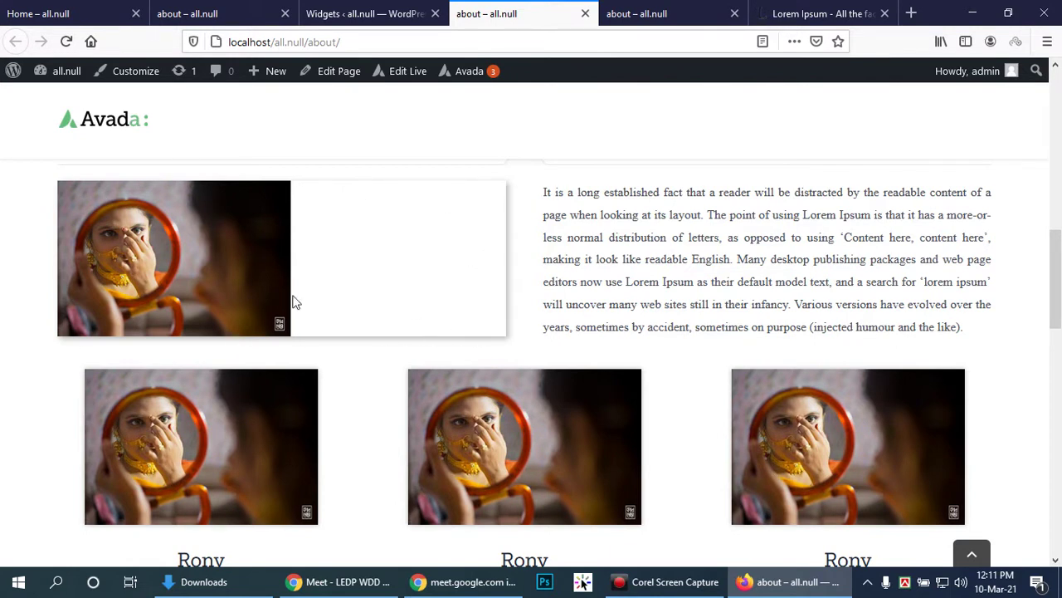
{"action": "scroll", "coordinate": [639, 295], "scroll_direction": "down", "scroll_amount": 5}
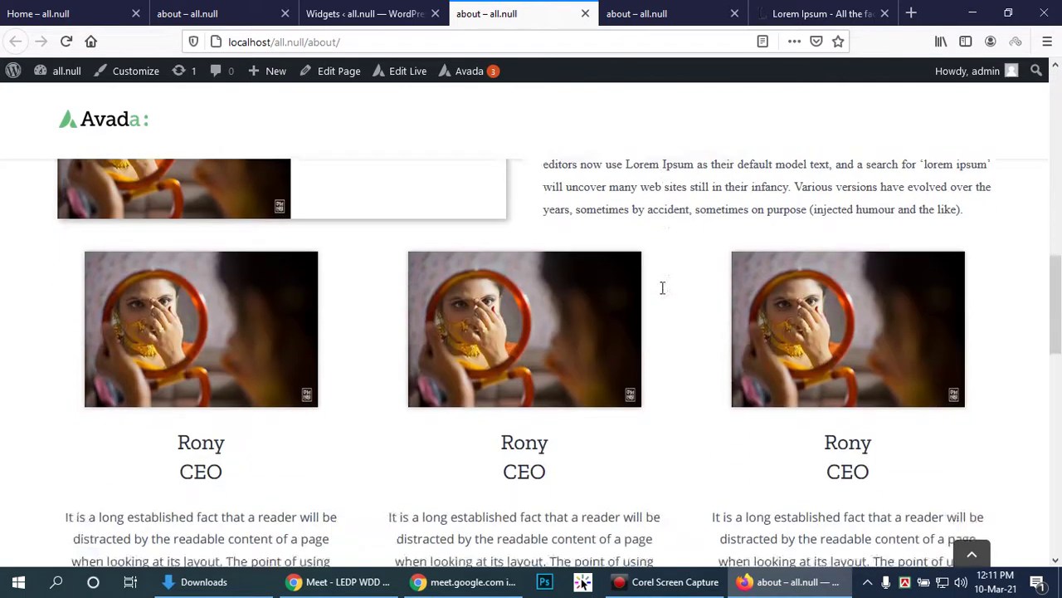
{"action": "scroll", "coordinate": [663, 287], "scroll_direction": "down", "scroll_amount": 1}
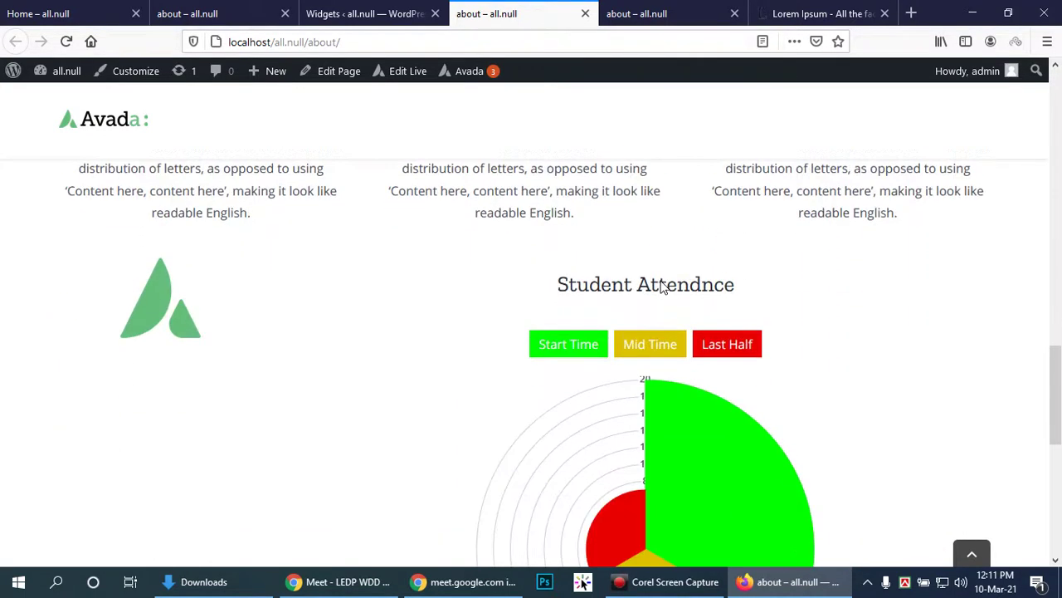
{"action": "scroll", "coordinate": [830, 283], "scroll_direction": "up", "scroll_amount": 5}
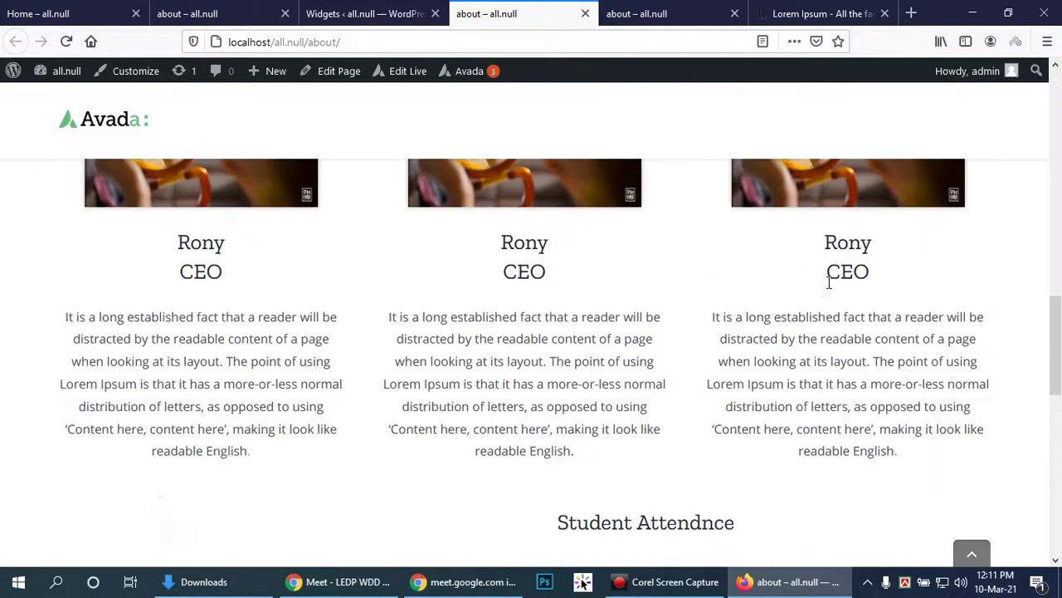
{"action": "scroll", "coordinate": [820, 277], "scroll_direction": "up", "scroll_amount": 4}
{"action": "scroll", "coordinate": [820, 278], "scroll_direction": "down", "scroll_amount": 3}
{"action": "scroll", "coordinate": [820, 277], "scroll_direction": "down", "scroll_amount": 5}
{"action": "scroll", "coordinate": [820, 277], "scroll_direction": "up", "scroll_amount": 4}
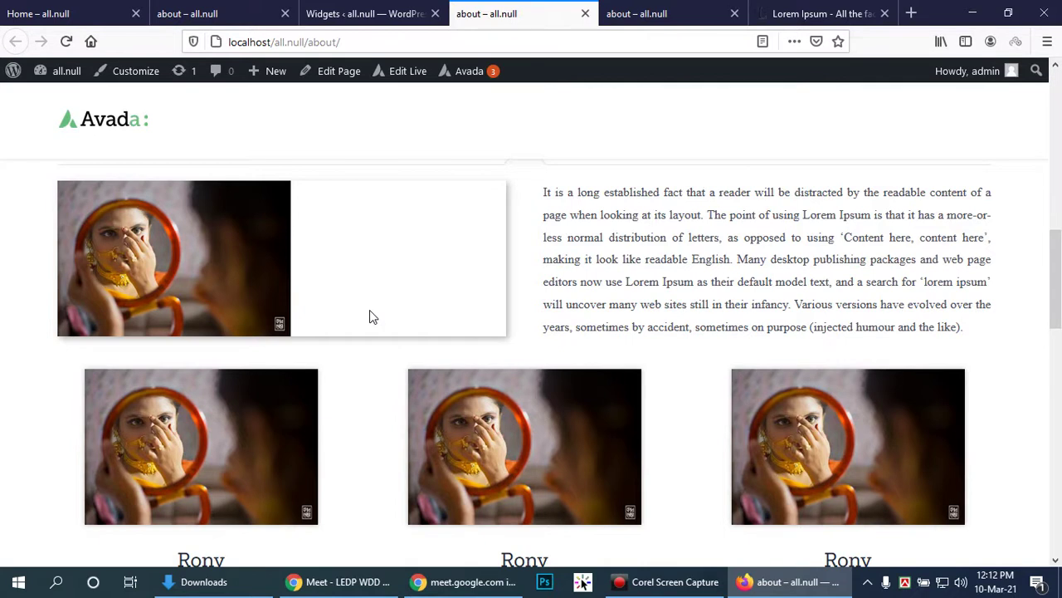
{"action": "scroll", "coordinate": [372, 314], "scroll_direction": "down", "scroll_amount": 6}
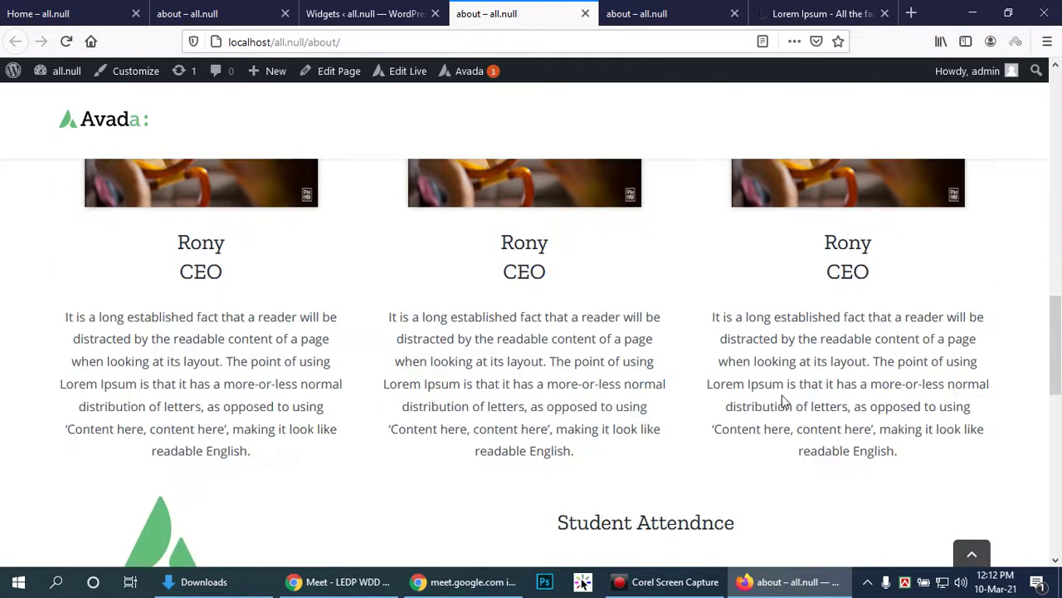
{"action": "scroll", "coordinate": [780, 399], "scroll_direction": "down", "scroll_amount": 4}
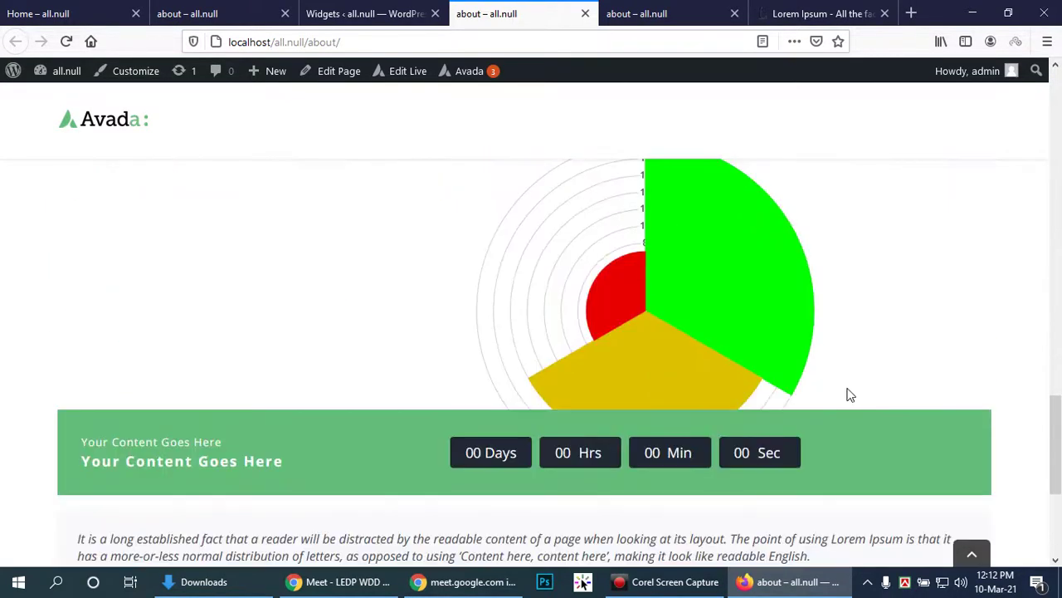
{"action": "scroll", "coordinate": [841, 397], "scroll_direction": "down", "scroll_amount": 3}
{"action": "scroll", "coordinate": [842, 397], "scroll_direction": "up", "scroll_amount": 2}
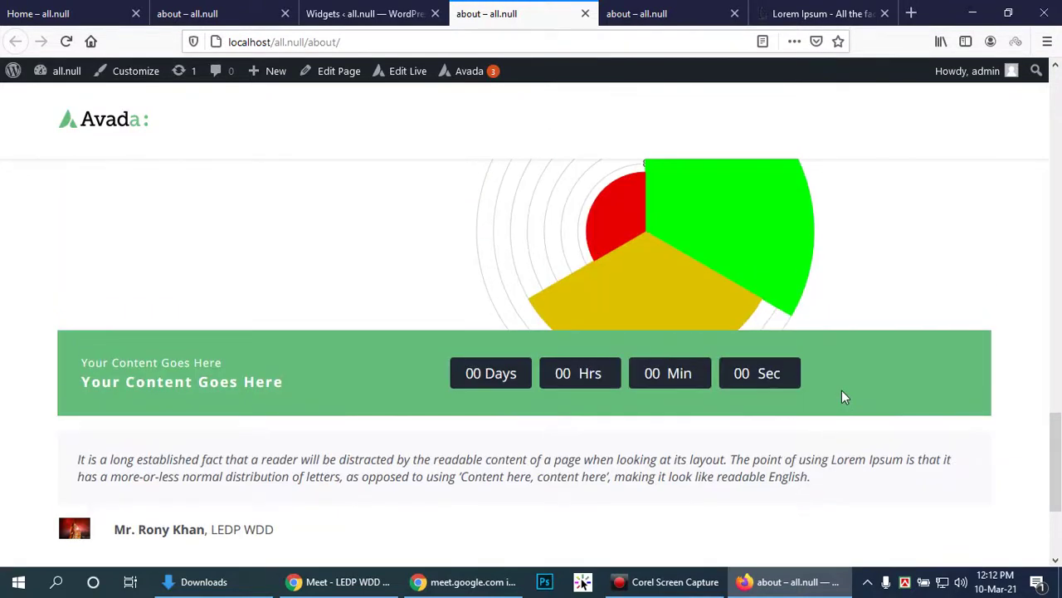
{"action": "scroll", "coordinate": [842, 397], "scroll_direction": "up", "scroll_amount": 1}
{"action": "scroll", "coordinate": [842, 396], "scroll_direction": "down", "scroll_amount": 3}
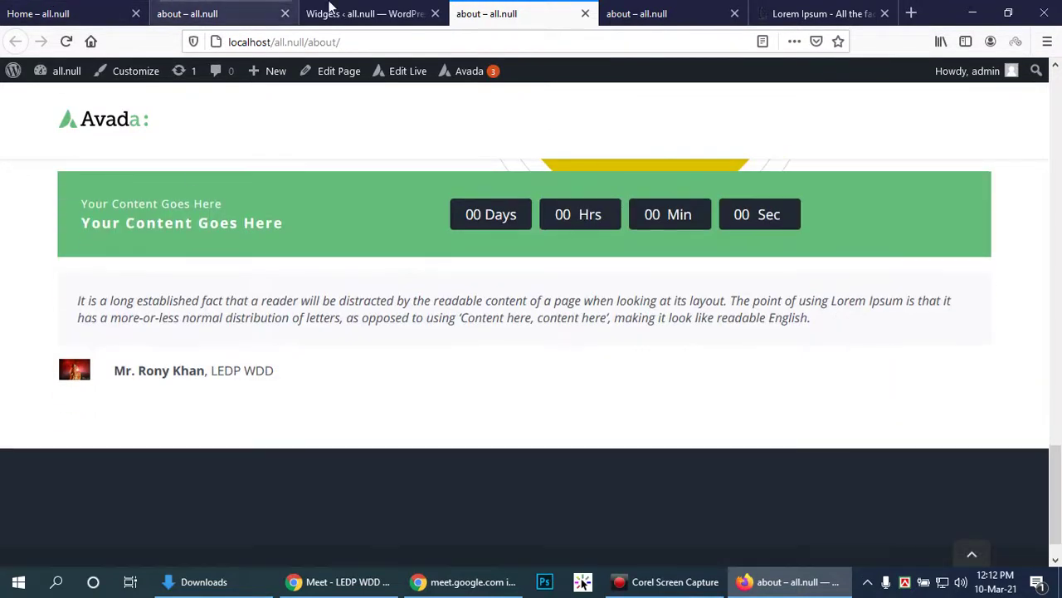
Step: Add a new 1/1 container after the chart section and bring up its element choices
{"action": "left_click", "coordinate": [316, 14]}
{"action": "left_click", "coordinate": [207, 13]}
{"action": "scroll", "coordinate": [778, 295], "scroll_direction": "up", "scroll_amount": 3}
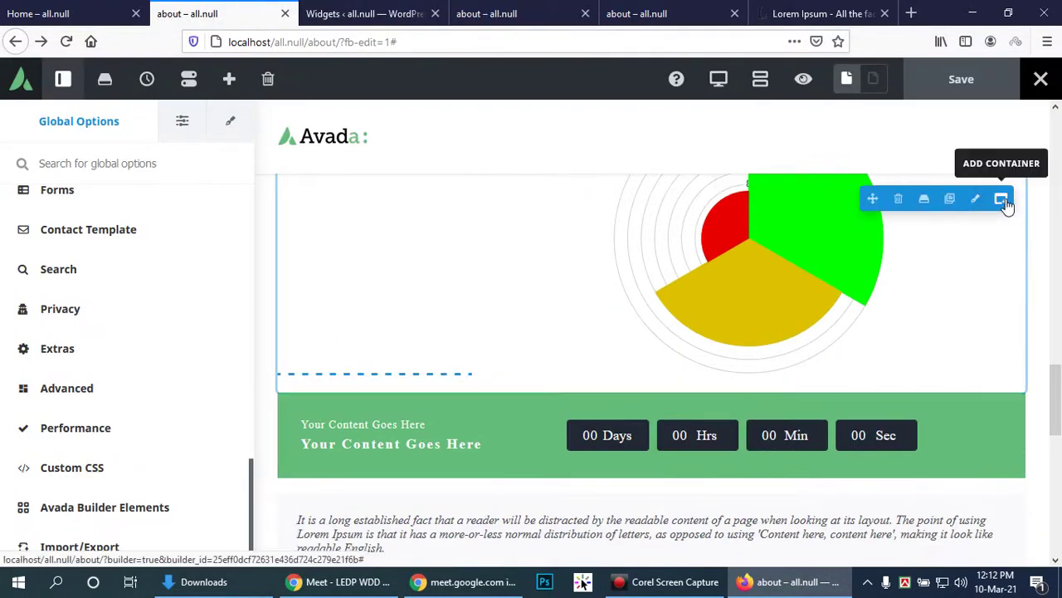
{"action": "left_click", "coordinate": [1001, 200]}
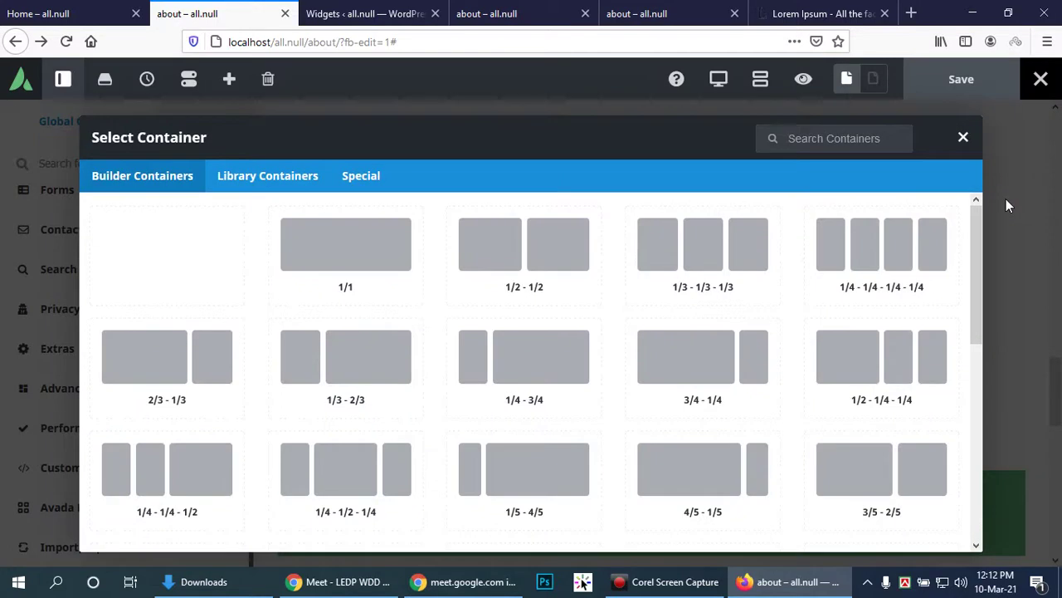
{"action": "left_click", "coordinate": [316, 263]}
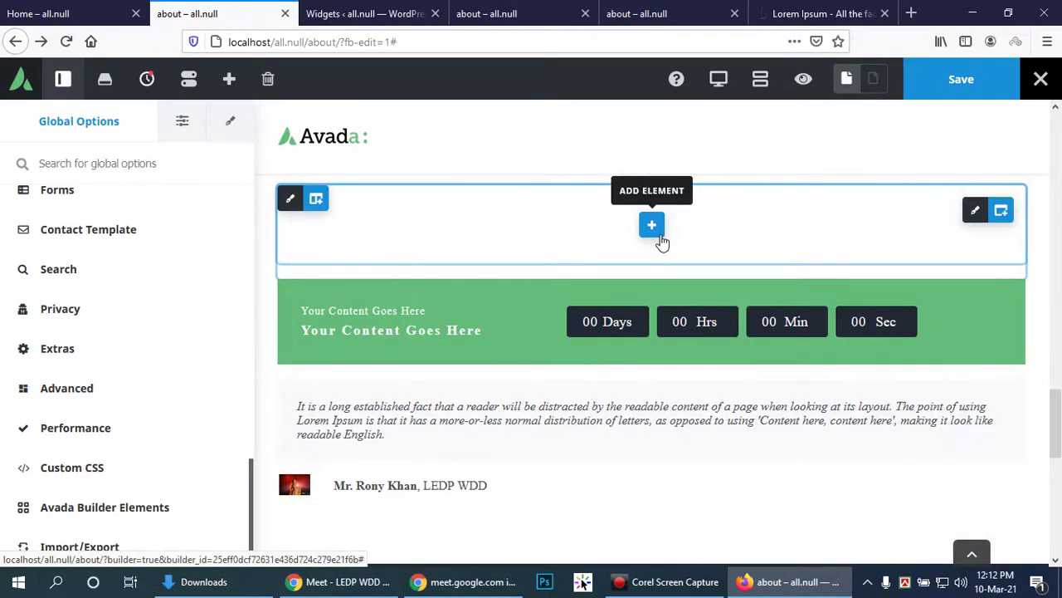
{"action": "left_click", "coordinate": [652, 225]}
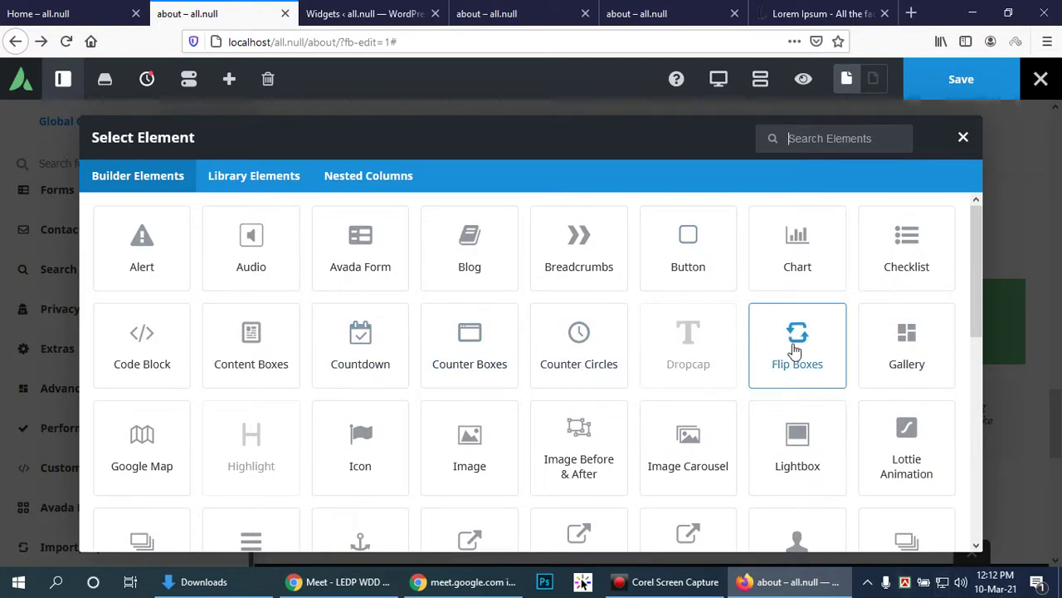
{"action": "scroll", "coordinate": [795, 350], "scroll_direction": "down", "scroll_amount": 2}
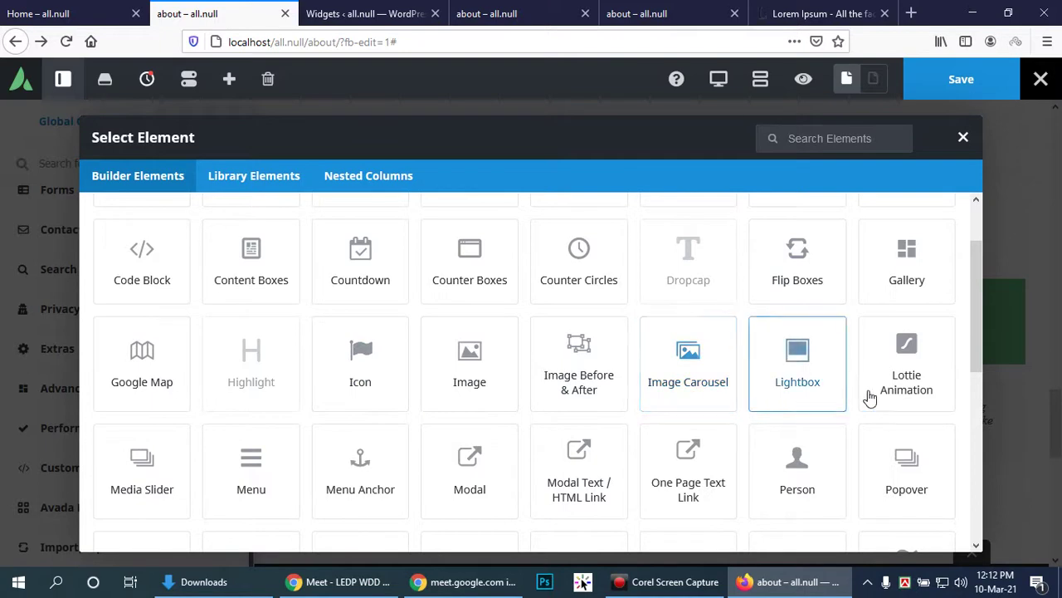
{"action": "scroll", "coordinate": [559, 429], "scroll_direction": "down", "scroll_amount": 2}
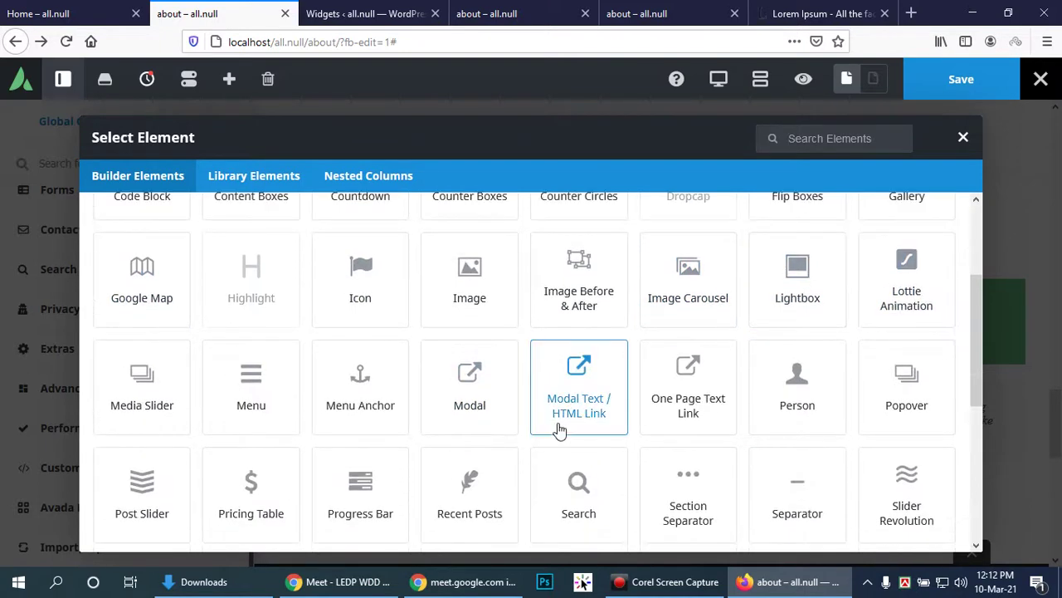
{"action": "left_click", "coordinate": [498, 13]}
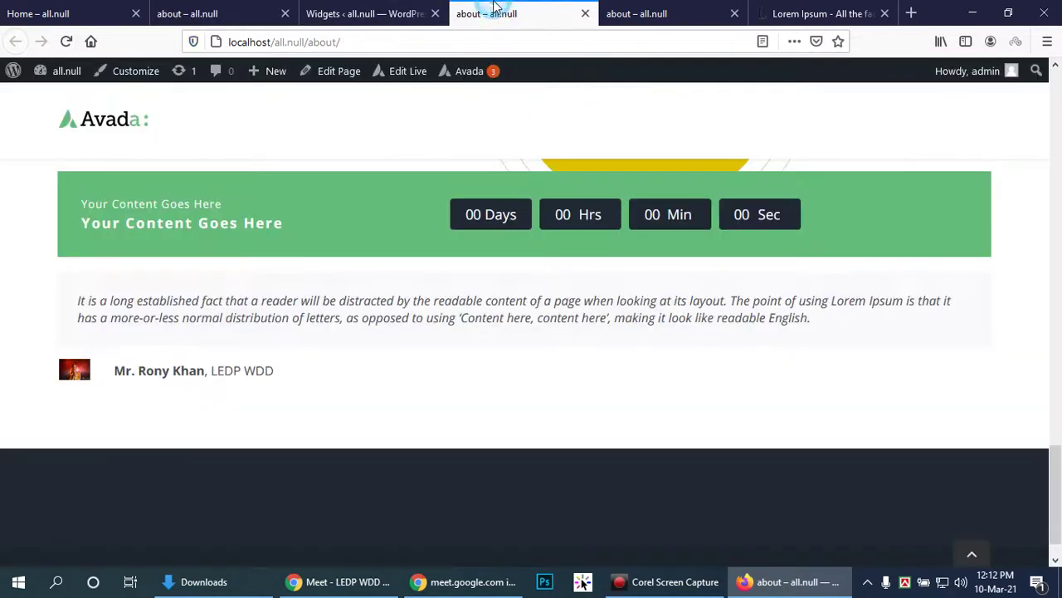
{"action": "scroll", "coordinate": [683, 314], "scroll_direction": "up", "scroll_amount": 3}
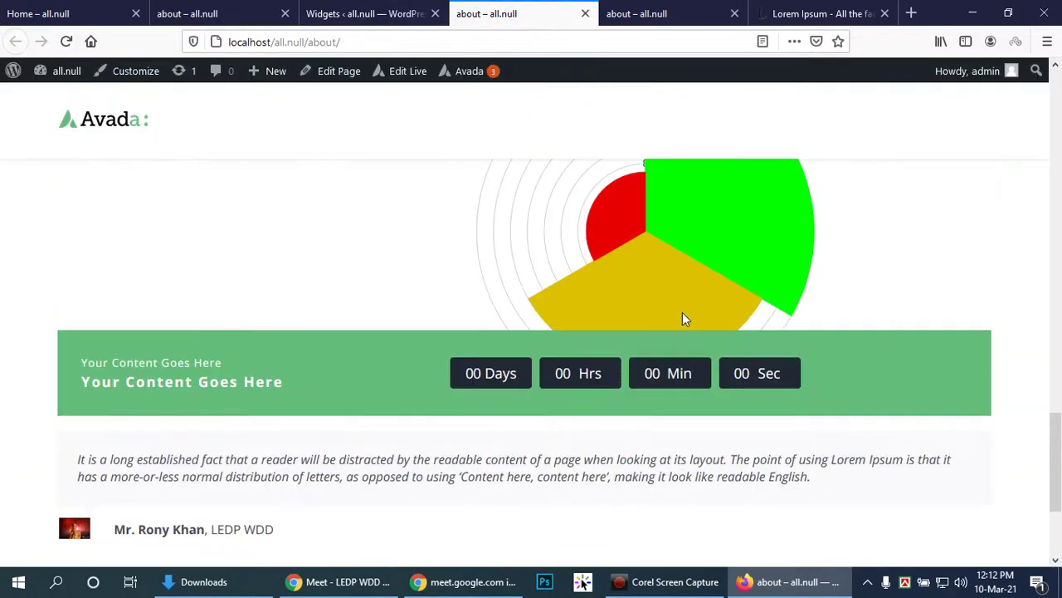
{"action": "left_click", "coordinate": [355, 12]}
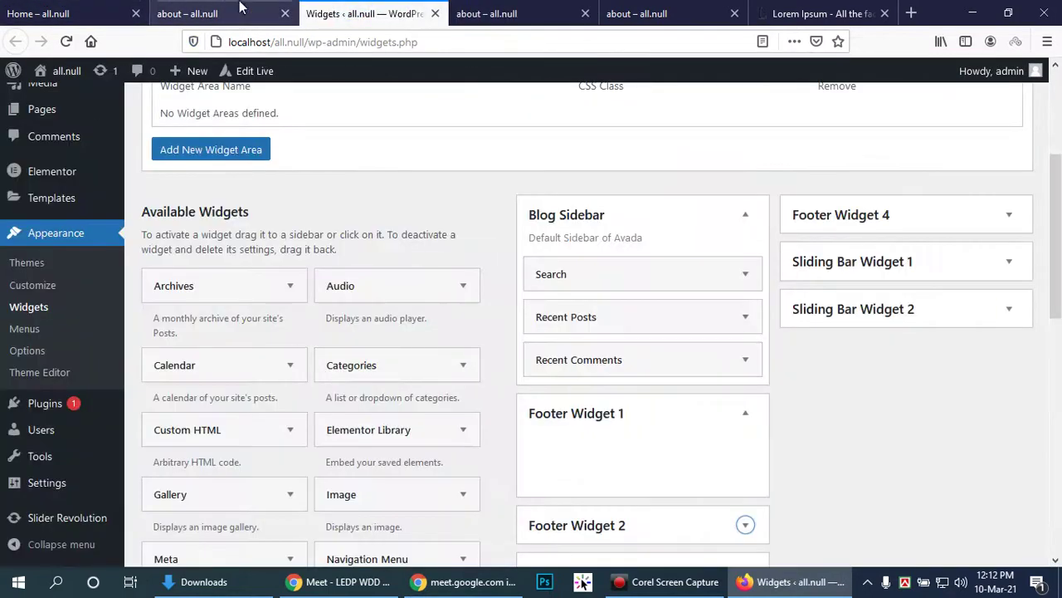
{"action": "left_click", "coordinate": [187, 13]}
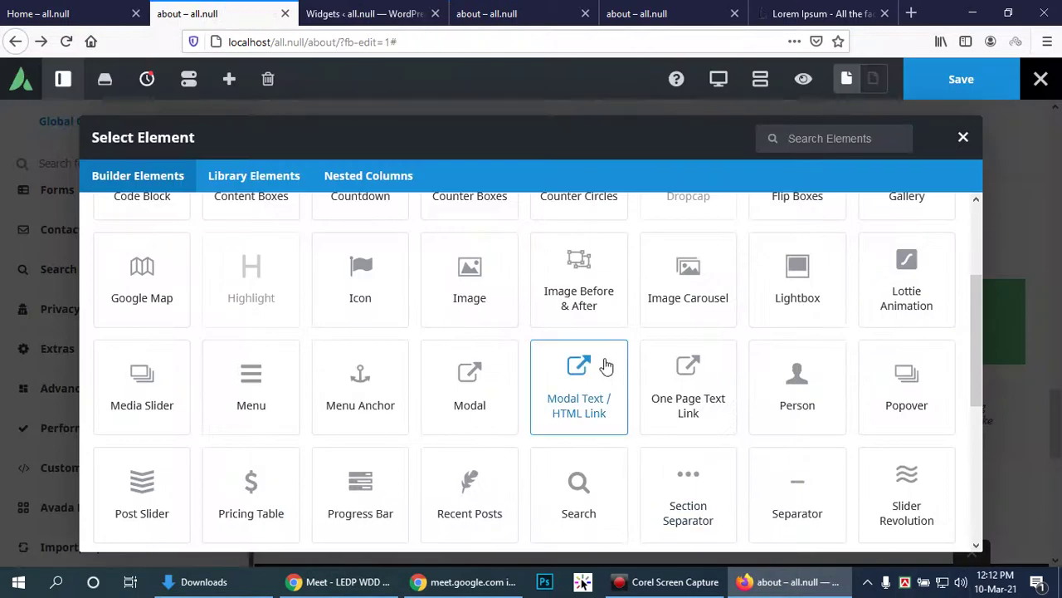
{"action": "scroll", "coordinate": [607, 364], "scroll_direction": "down", "scroll_amount": 1}
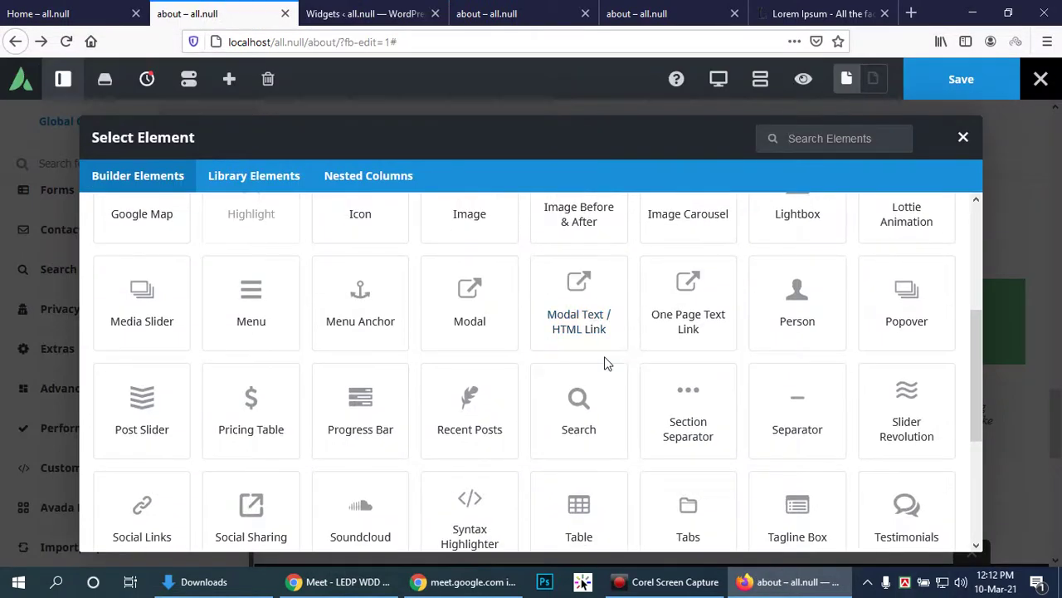
{"action": "scroll", "coordinate": [607, 364], "scroll_direction": "down", "scroll_amount": 1}
{"action": "scroll", "coordinate": [607, 363], "scroll_direction": "down", "scroll_amount": 2}
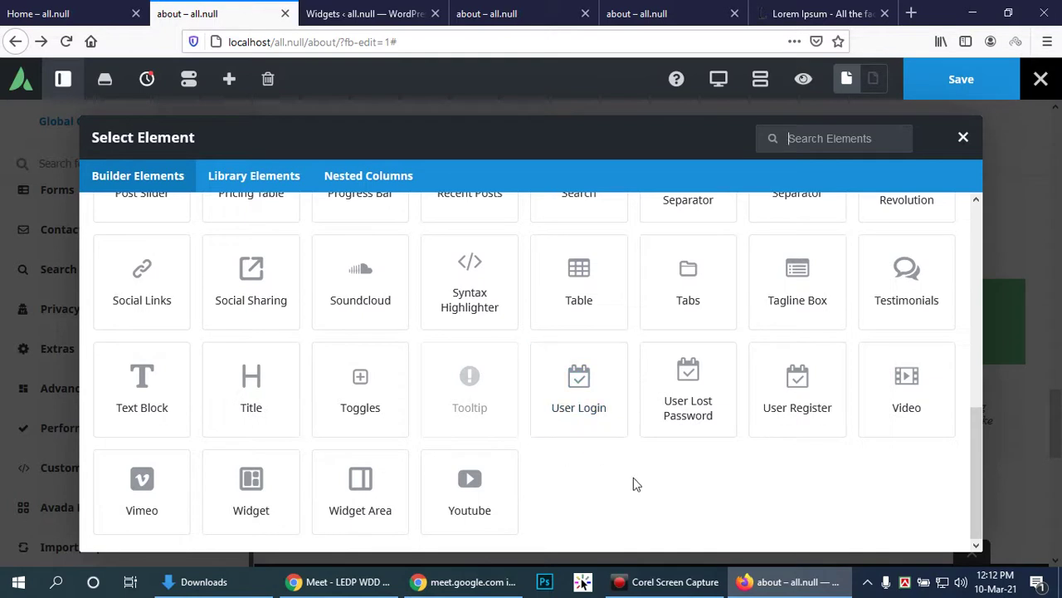
{"action": "scroll", "coordinate": [645, 487], "scroll_direction": "up", "scroll_amount": 3}
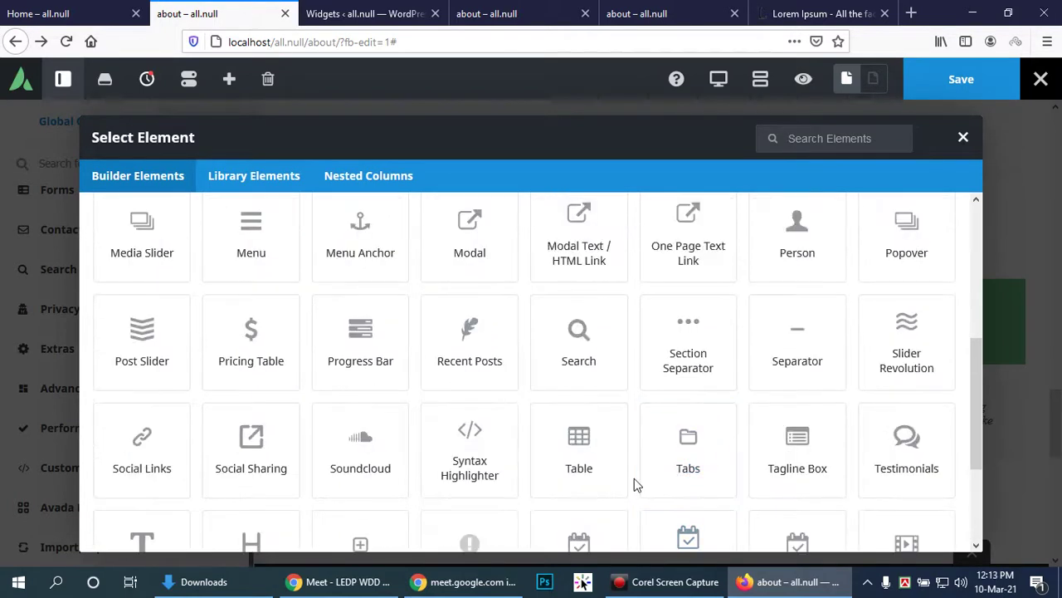
{"action": "scroll", "coordinate": [635, 485], "scroll_direction": "up", "scroll_amount": 1}
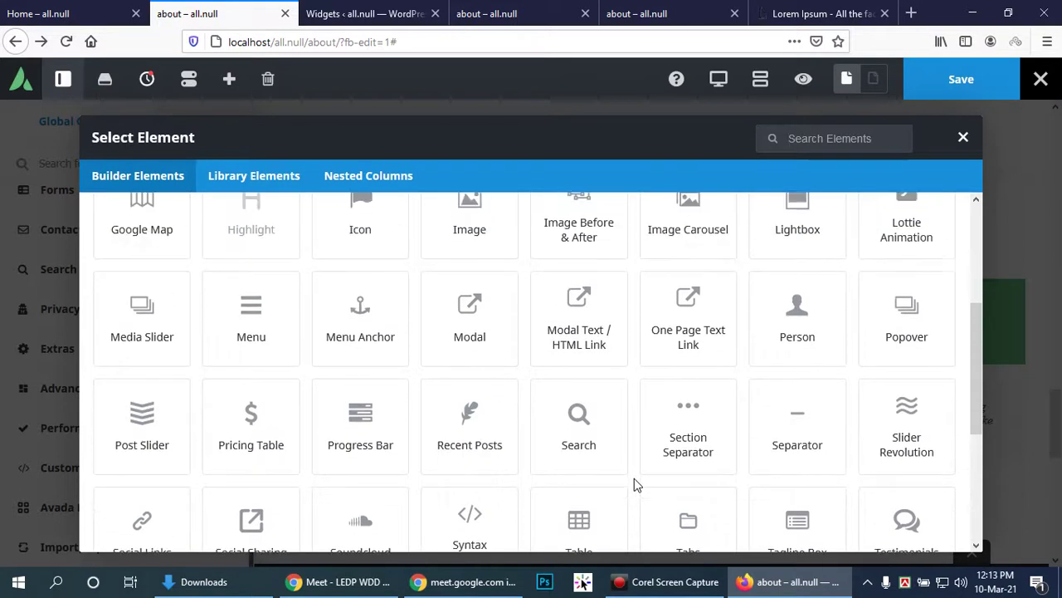
{"action": "scroll", "coordinate": [634, 480], "scroll_direction": "up", "scroll_amount": 1}
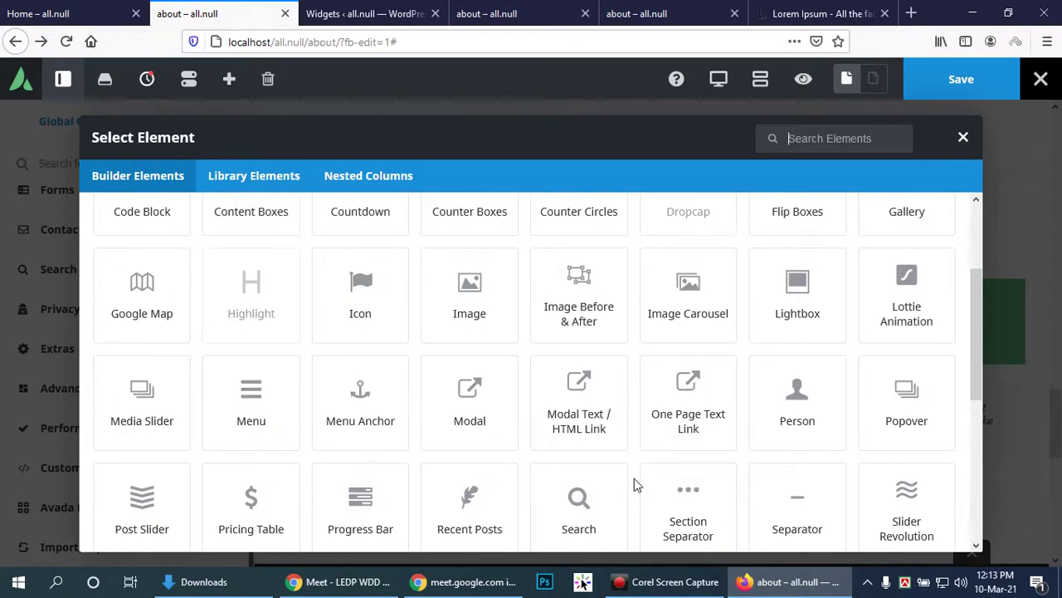
{"action": "scroll", "coordinate": [634, 485], "scroll_direction": "up", "scroll_amount": 1}
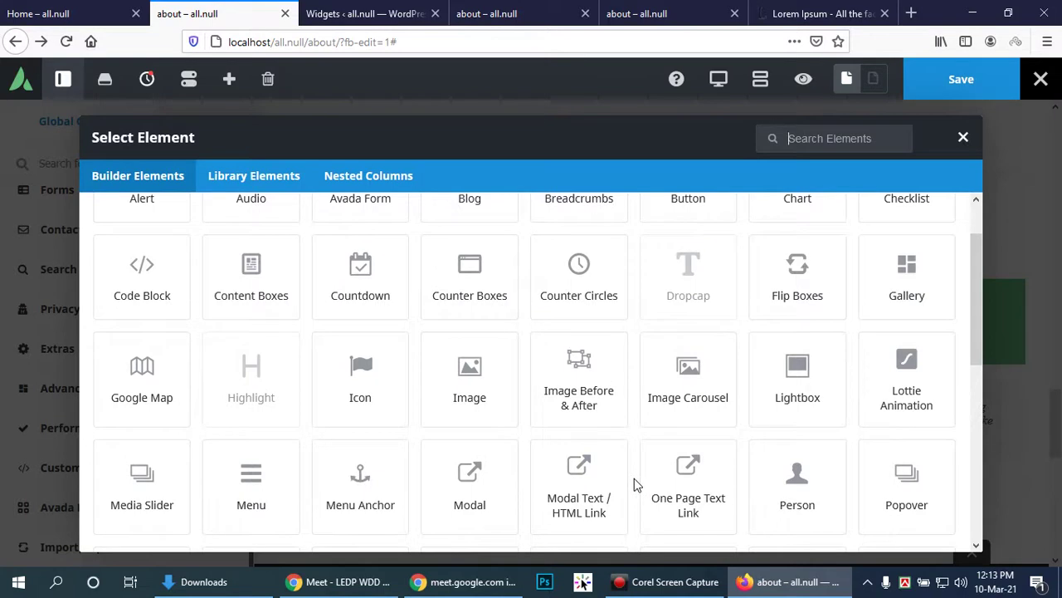
{"action": "scroll", "coordinate": [636, 487], "scroll_direction": "up", "scroll_amount": 1}
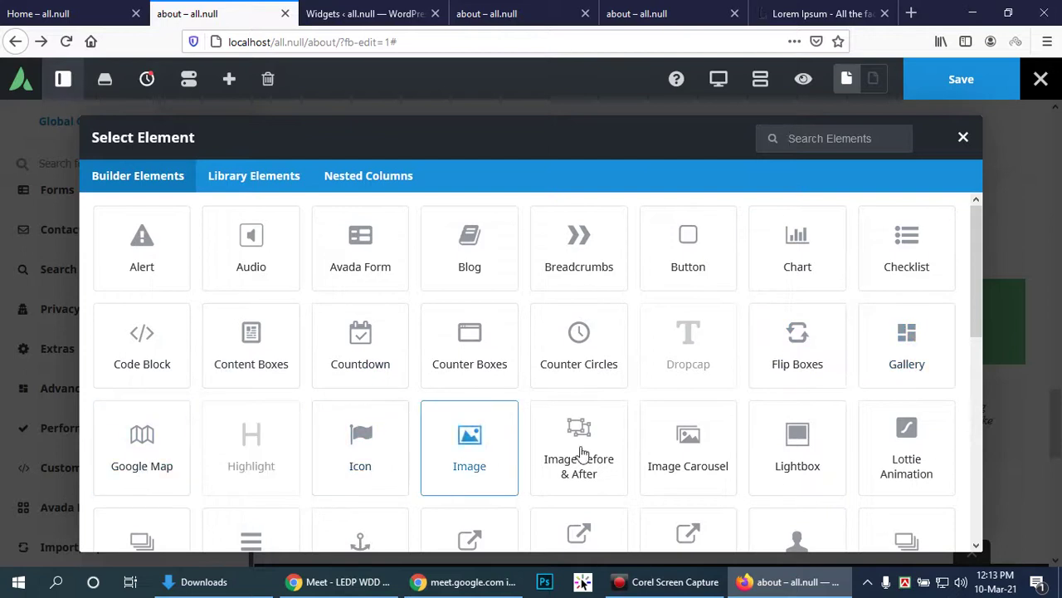
{"action": "scroll", "coordinate": [892, 456], "scroll_direction": "down", "scroll_amount": 4}
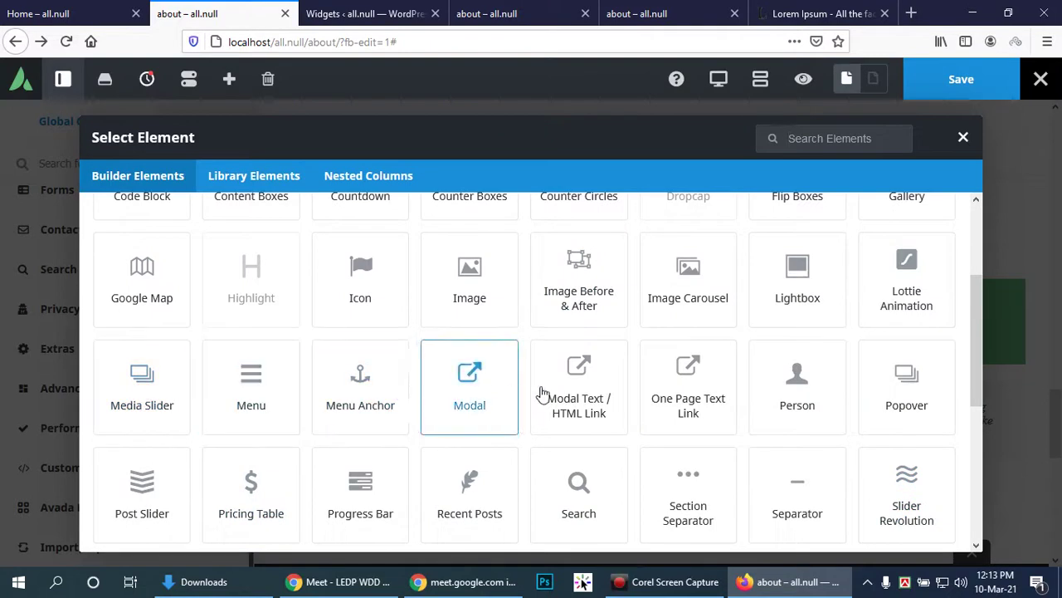
{"action": "scroll", "coordinate": [913, 391], "scroll_direction": "down", "scroll_amount": 2}
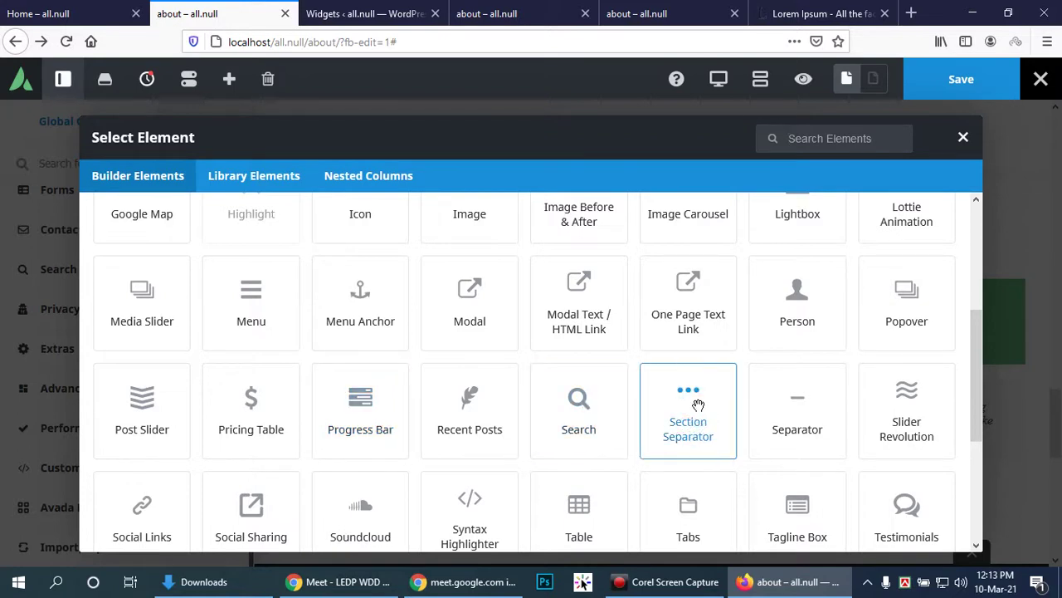
Step: Insert a Triangle-style Section Separator into the new container below the countdown
{"action": "left_click", "coordinate": [701, 412]}
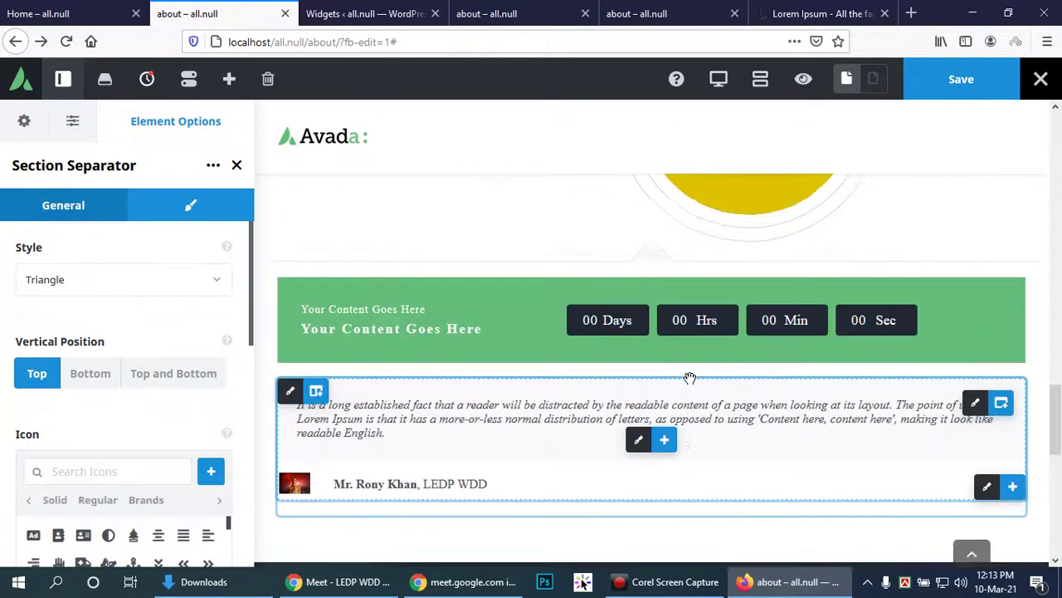
{"action": "scroll", "coordinate": [498, 339], "scroll_direction": "down", "scroll_amount": 5}
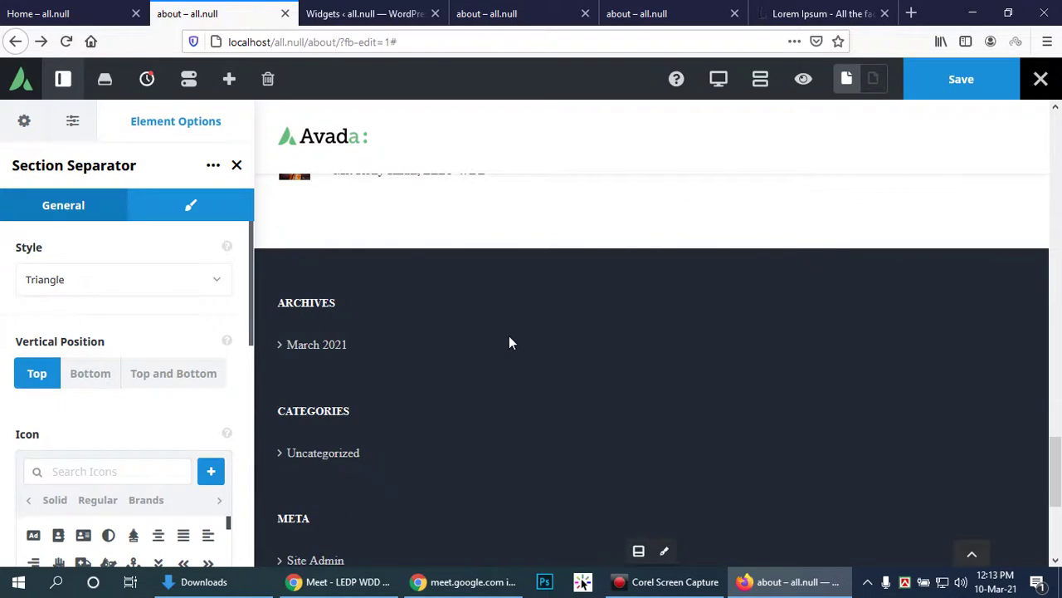
{"action": "scroll", "coordinate": [509, 343], "scroll_direction": "up", "scroll_amount": 2}
Step: Save the About page in Avada Live and reload the live About page to check it
{"action": "left_click", "coordinate": [975, 77]}
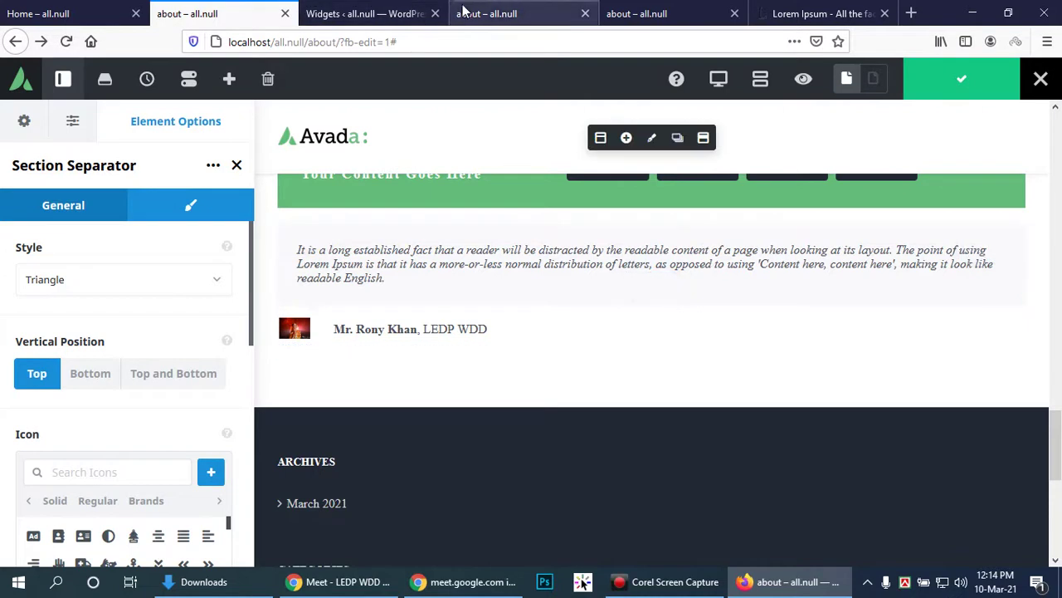
{"action": "left_click", "coordinate": [490, 13]}
{"action": "left_click", "coordinate": [66, 43]}
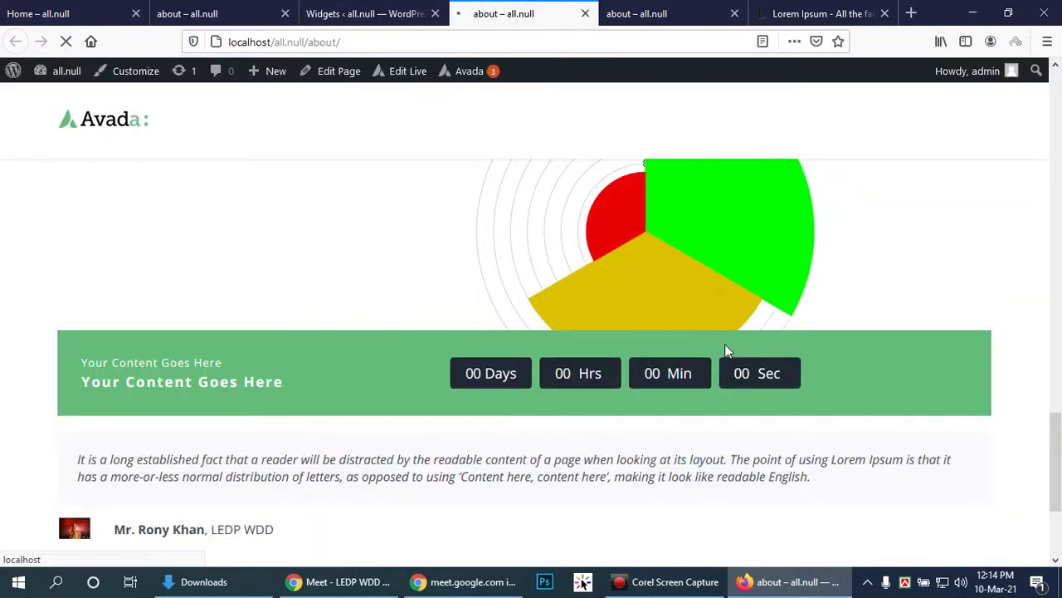